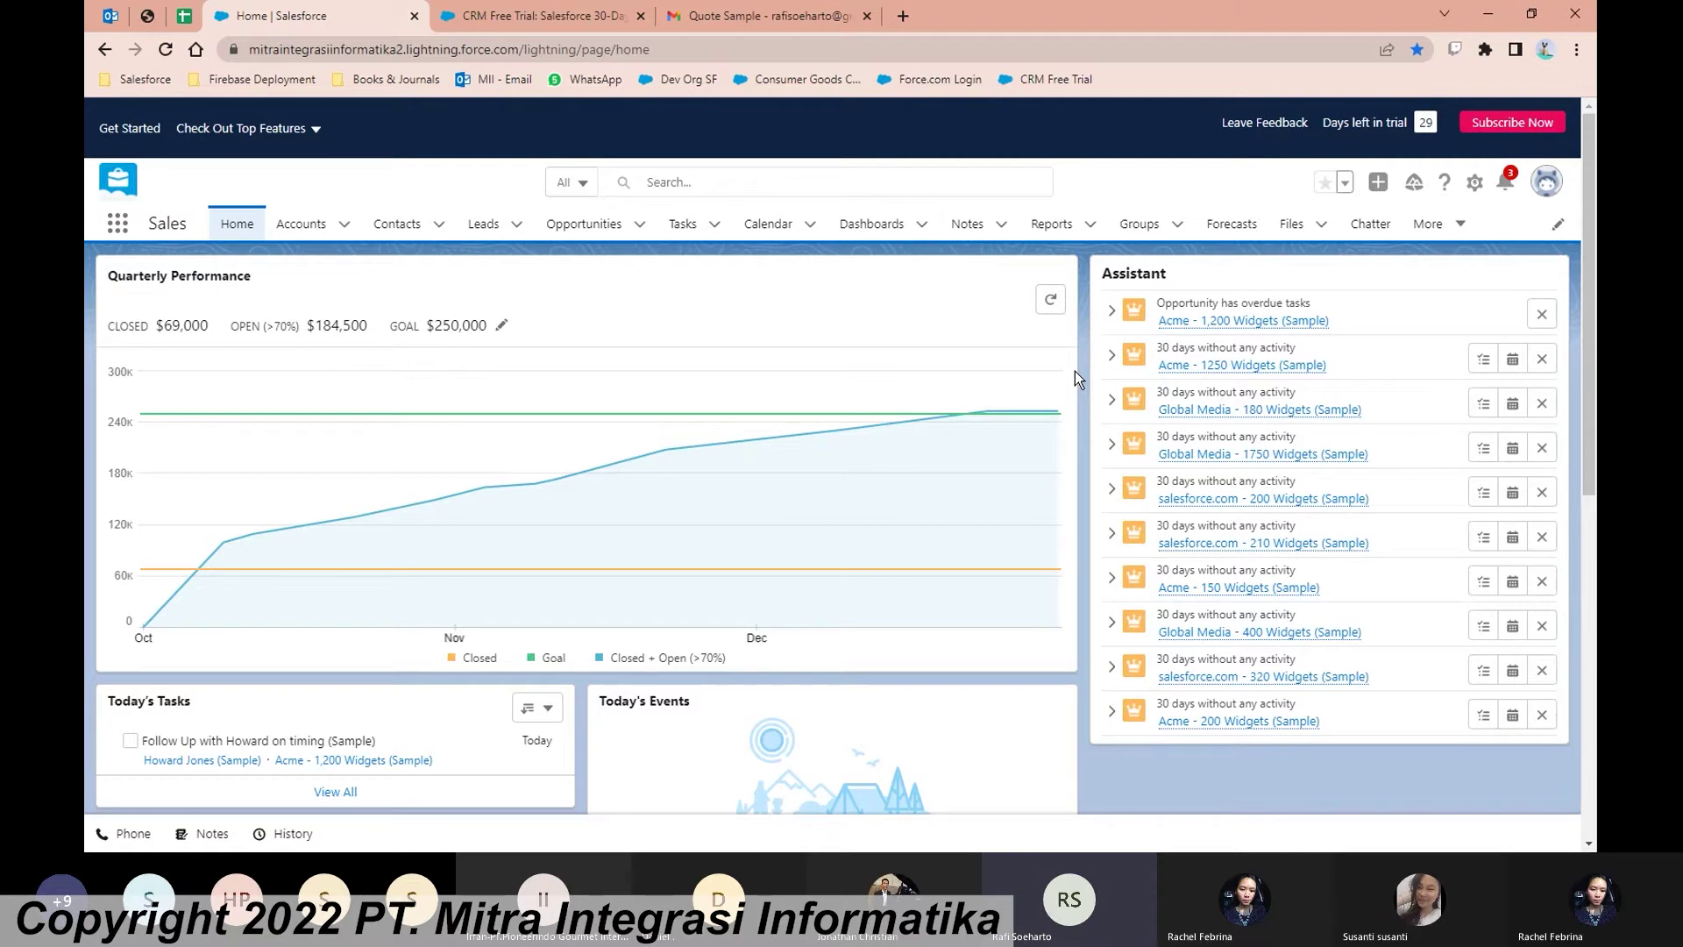
Step: Show the All Open Leads view on the Leads tab as a table instead of kanban
{"action": "left_click", "coordinate": [481, 237]}
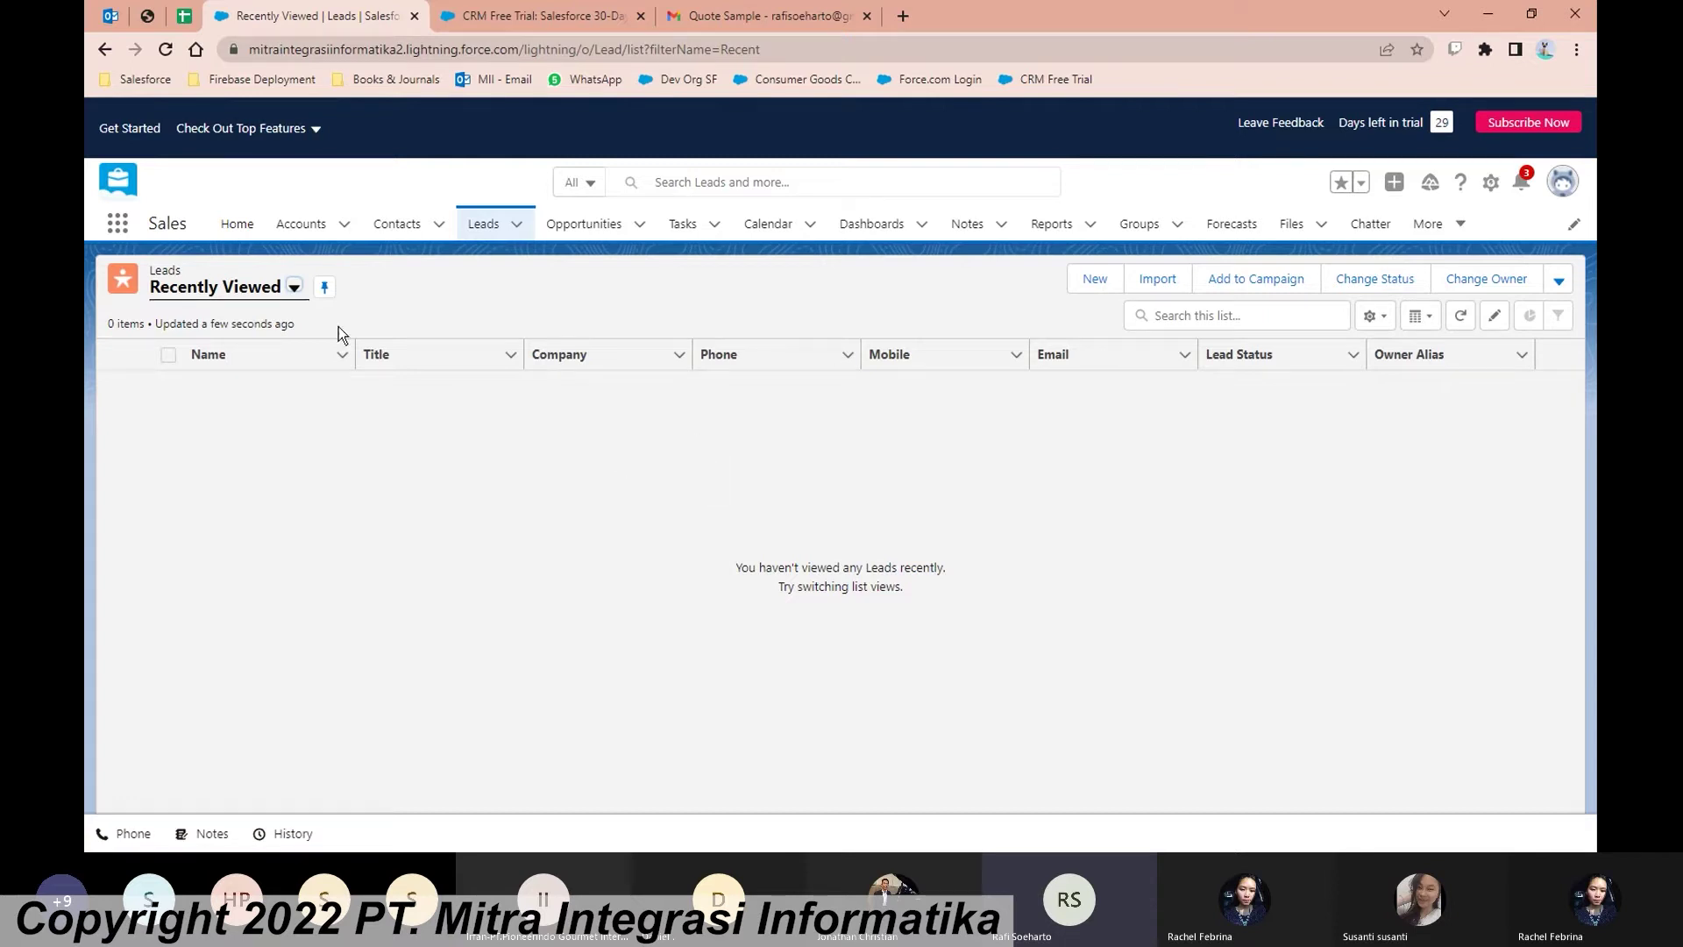
{"action": "left_click", "coordinate": [283, 298]}
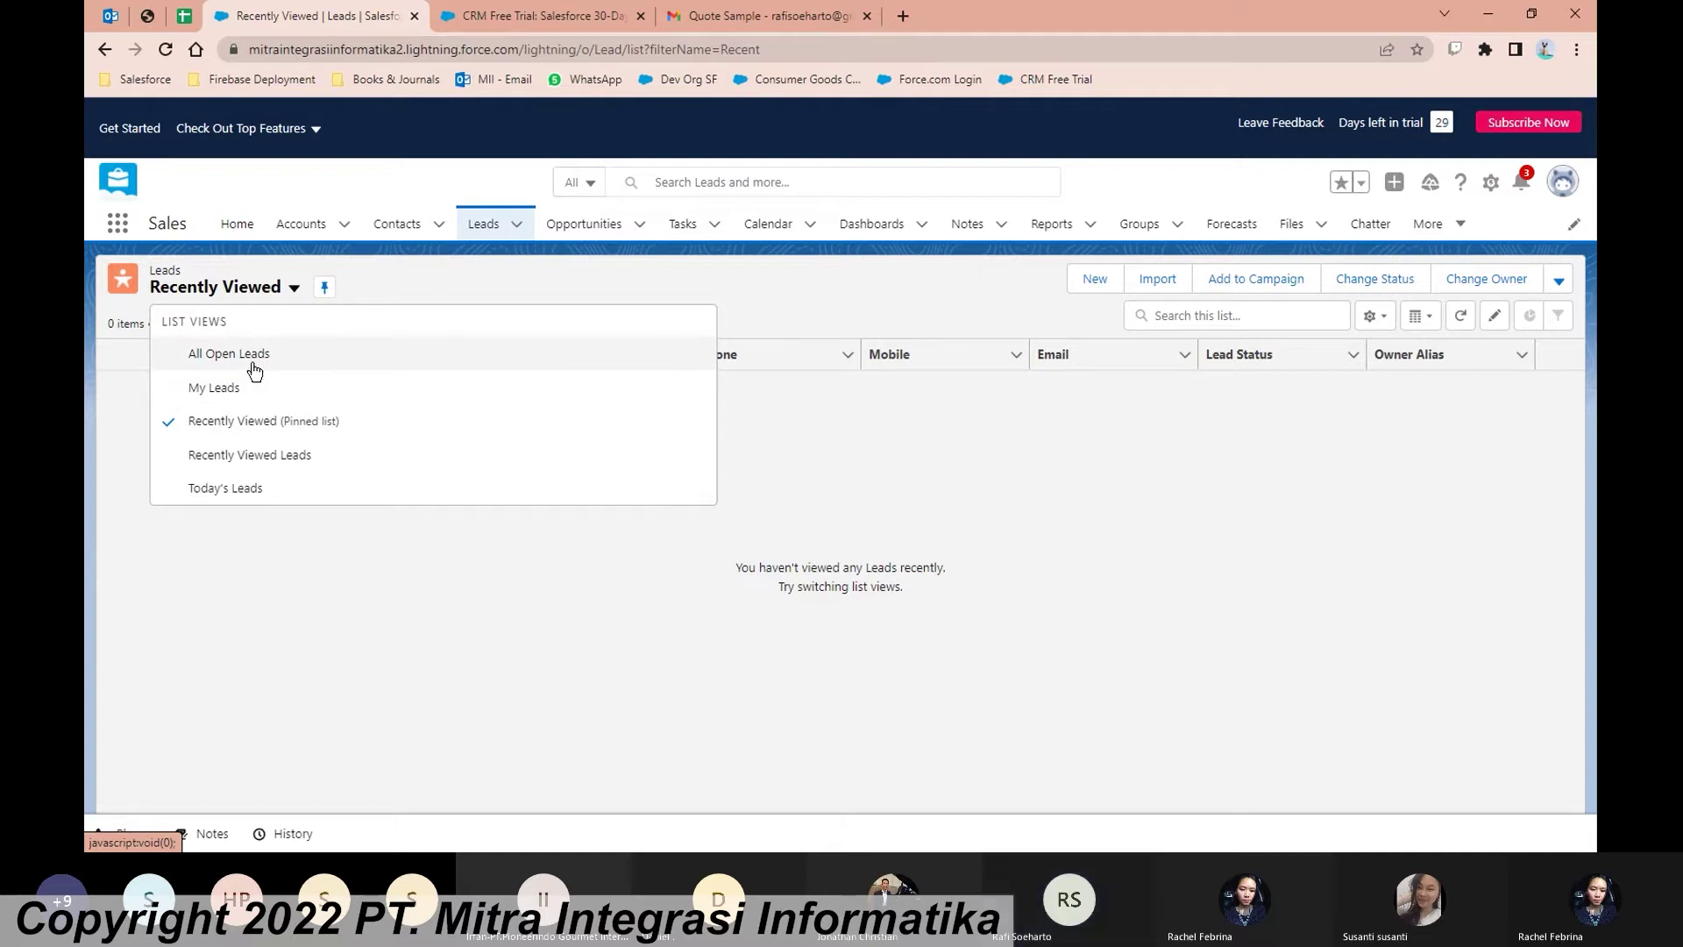
{"action": "left_click", "coordinate": [253, 358]}
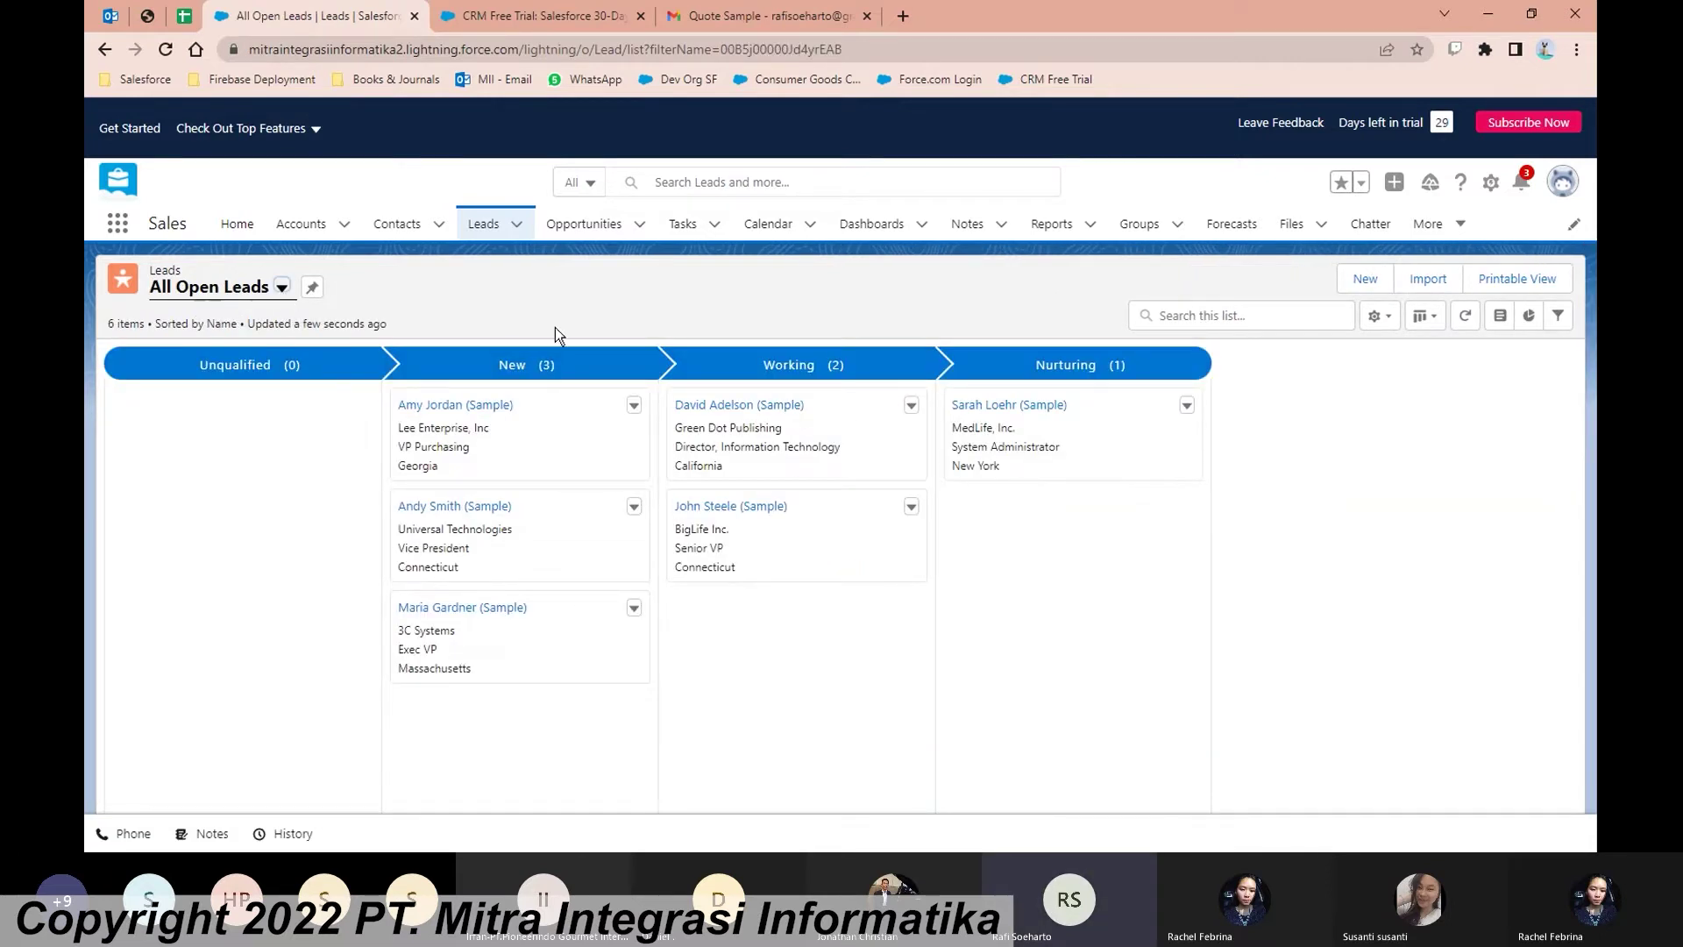
{"action": "left_click", "coordinate": [1425, 316]}
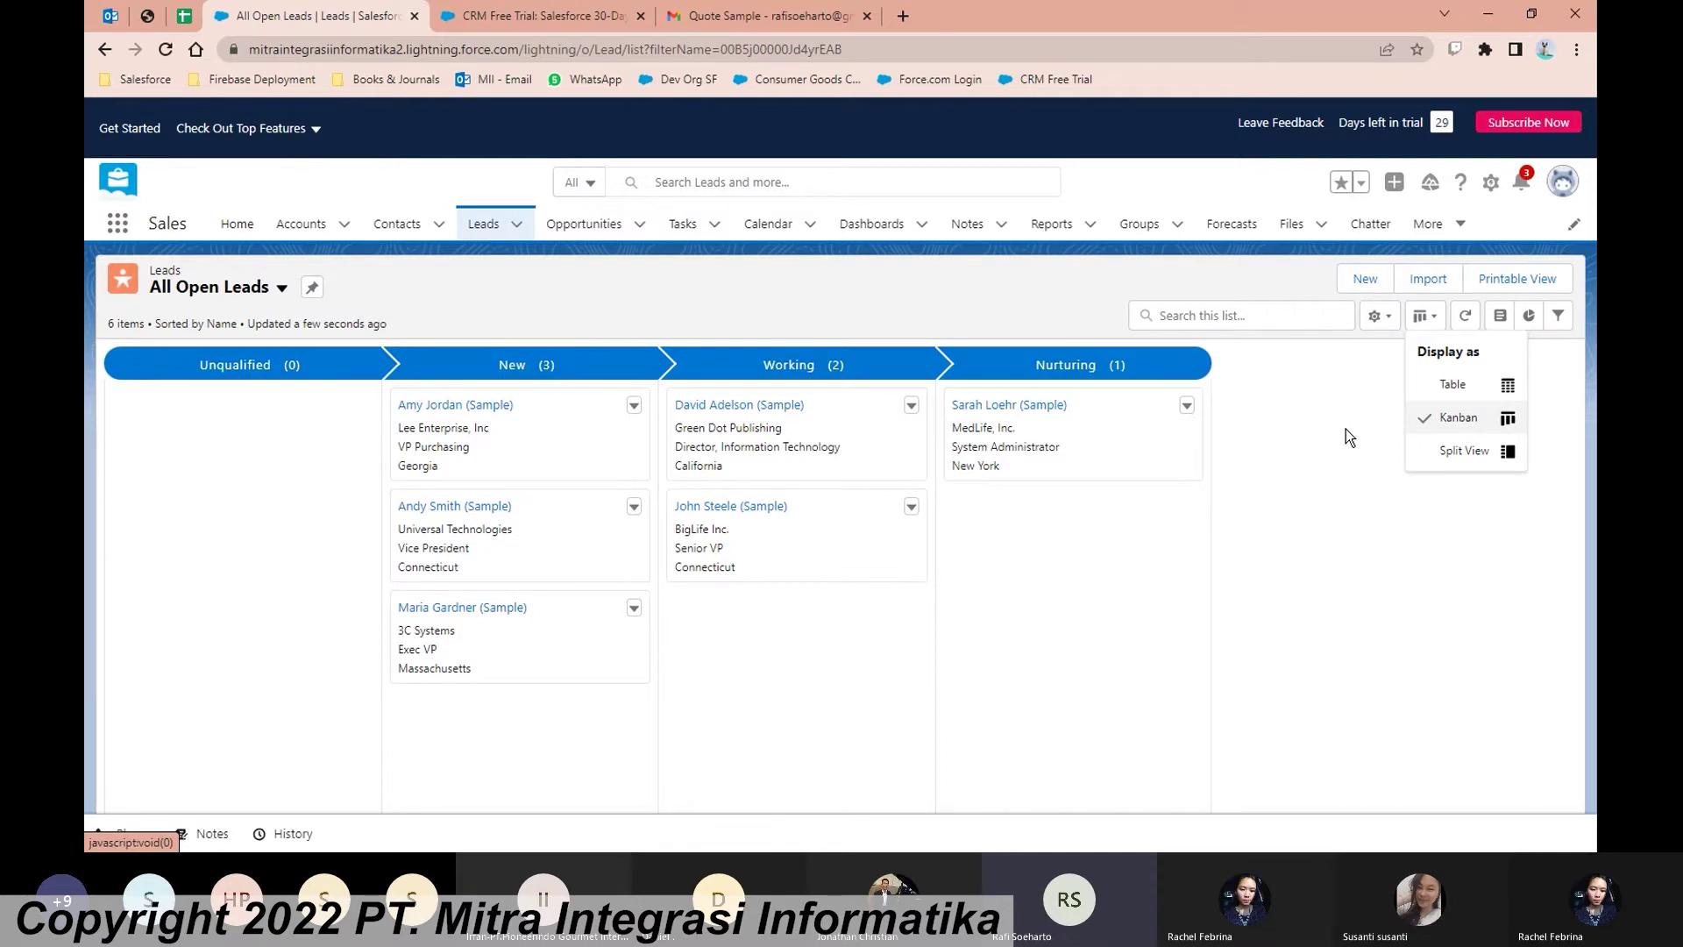
{"action": "left_click", "coordinate": [1475, 391]}
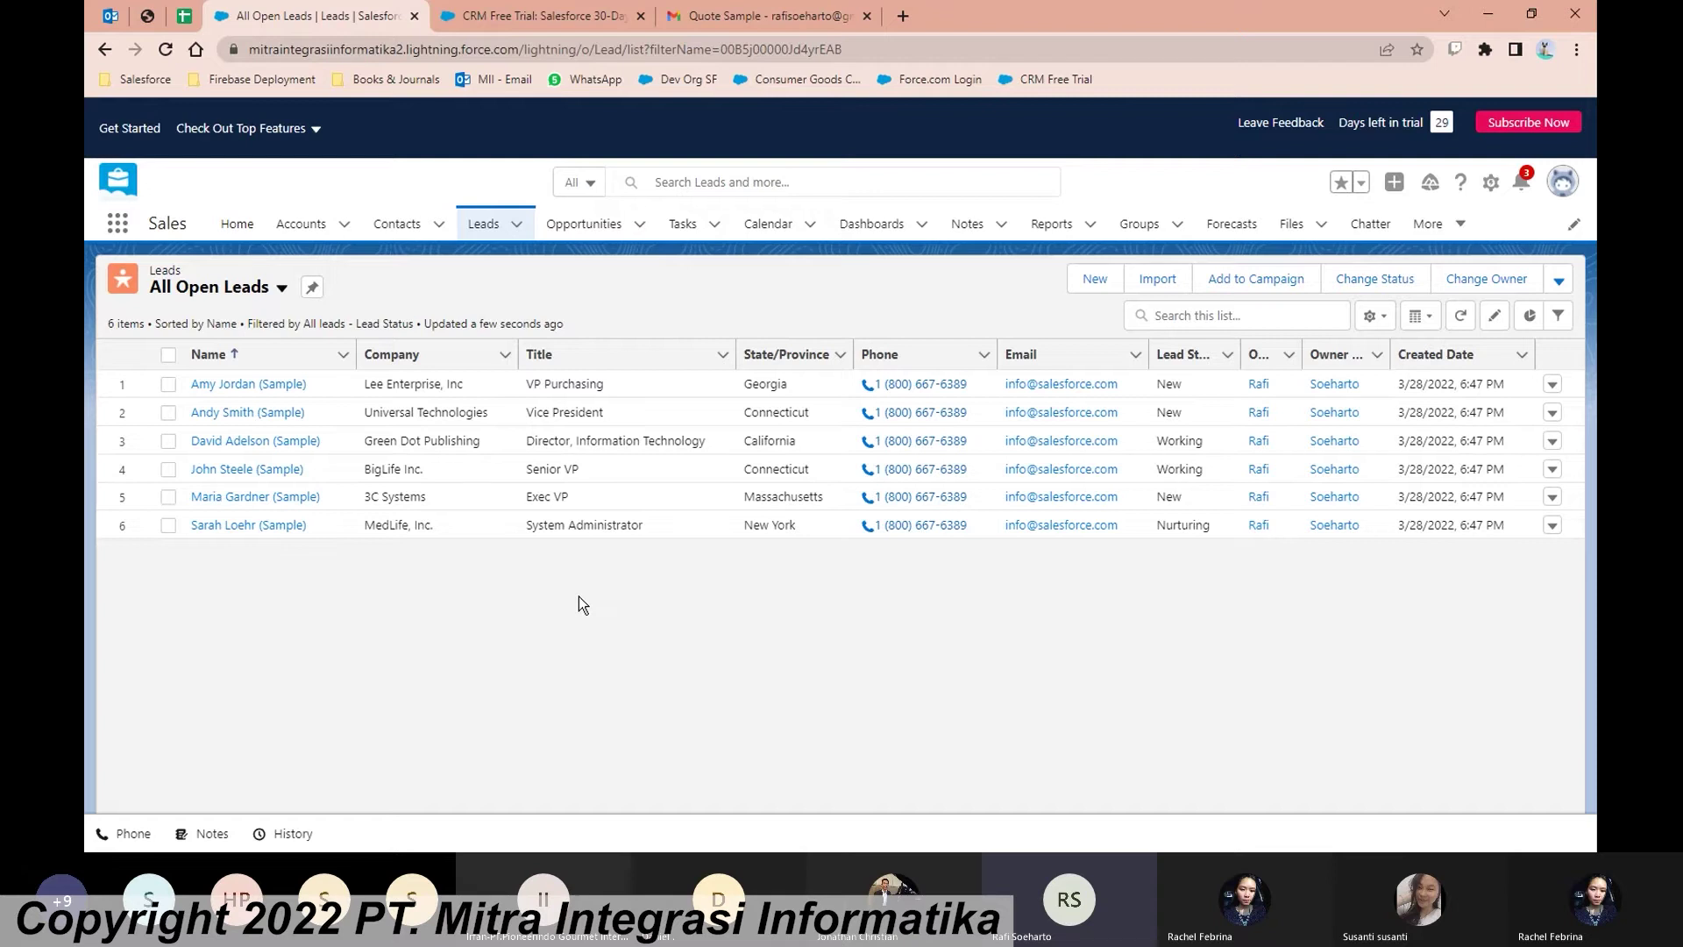
Step: Start a new lead with status New, salutation Mr., and the contact's first and last name
{"action": "left_click", "coordinate": [1095, 279]}
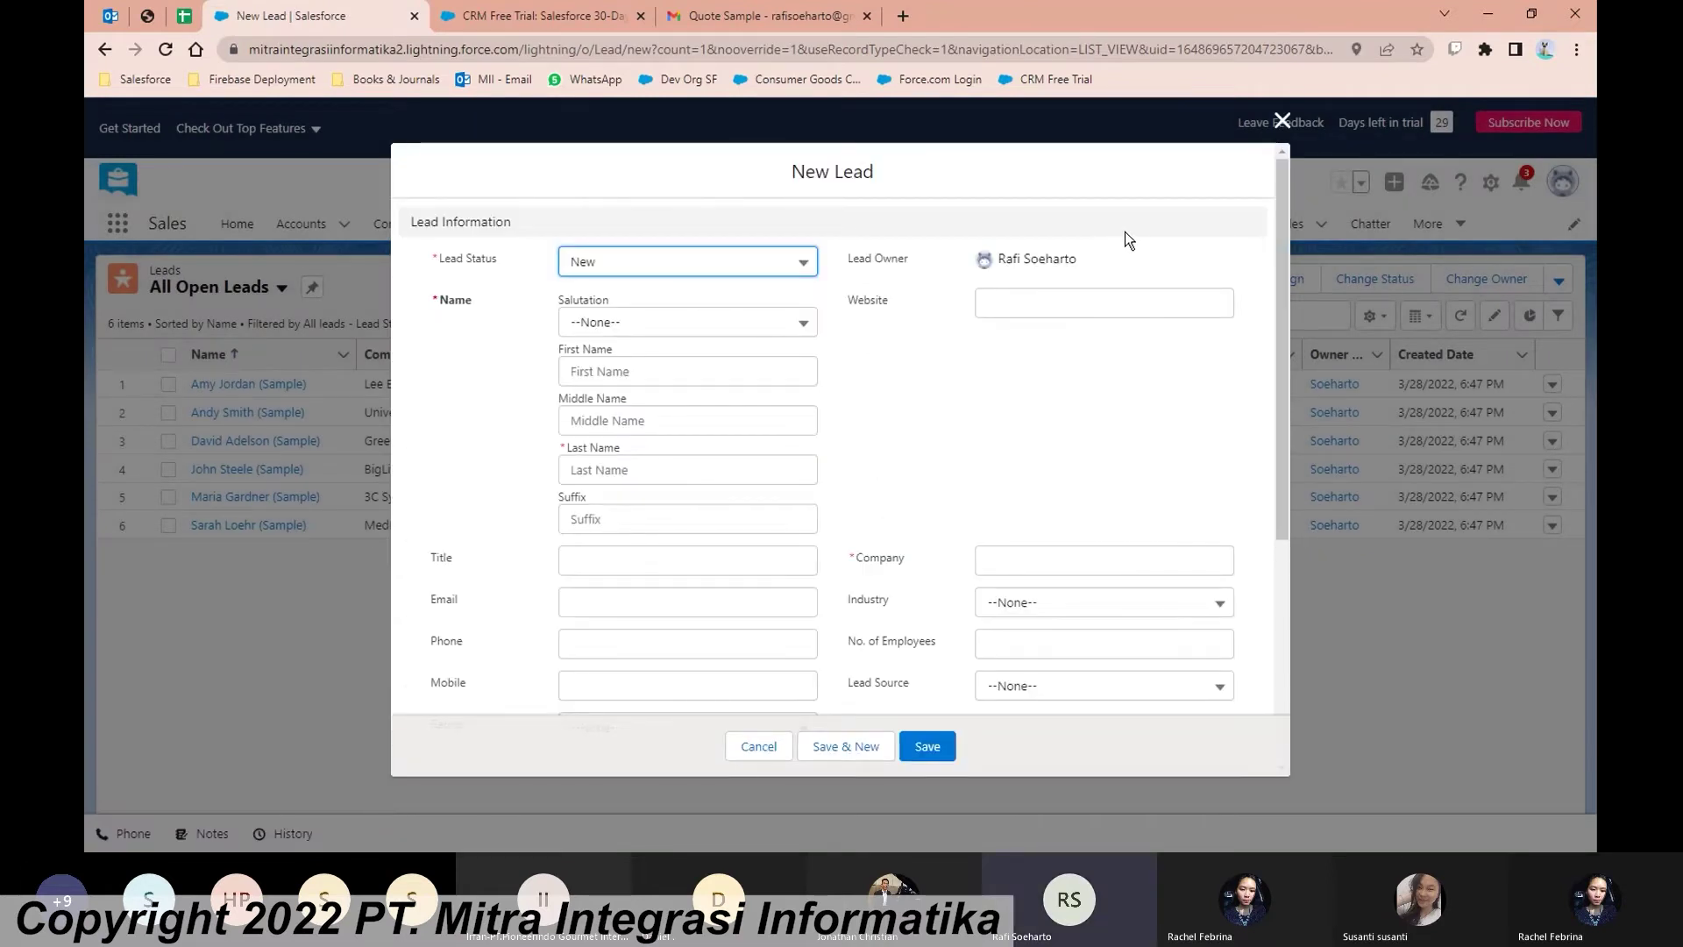
{"action": "left_click", "coordinate": [780, 263]}
{"action": "left_click", "coordinate": [736, 364]}
{"action": "left_click", "coordinate": [626, 333]}
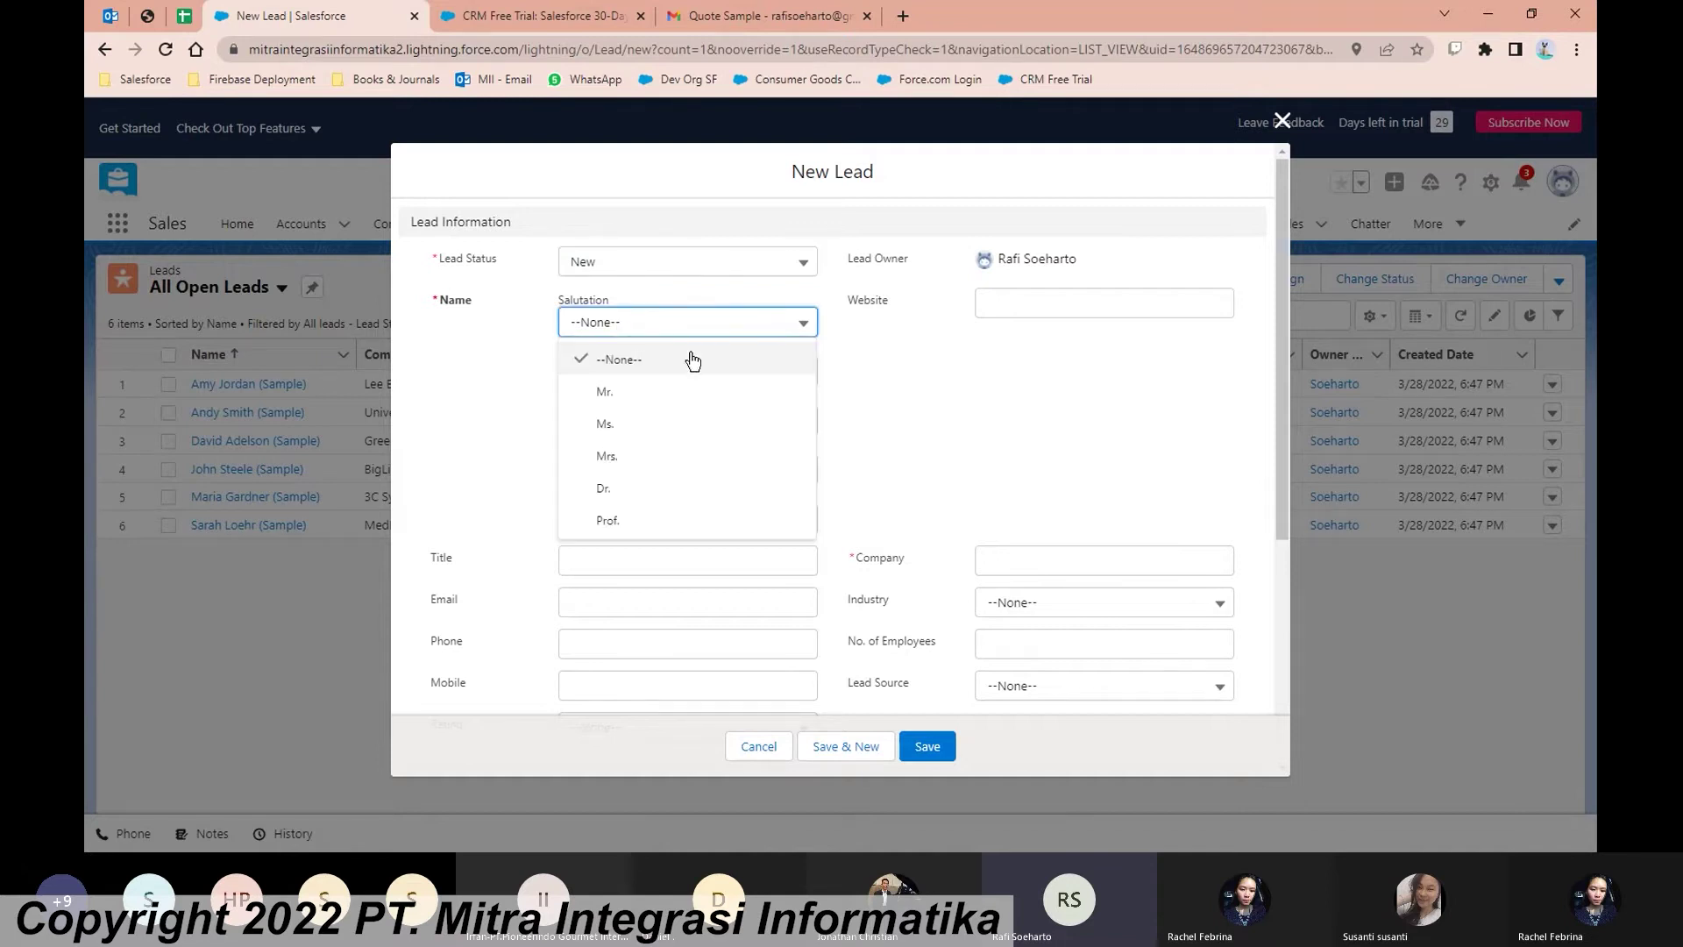
{"action": "left_click", "coordinate": [714, 394]}
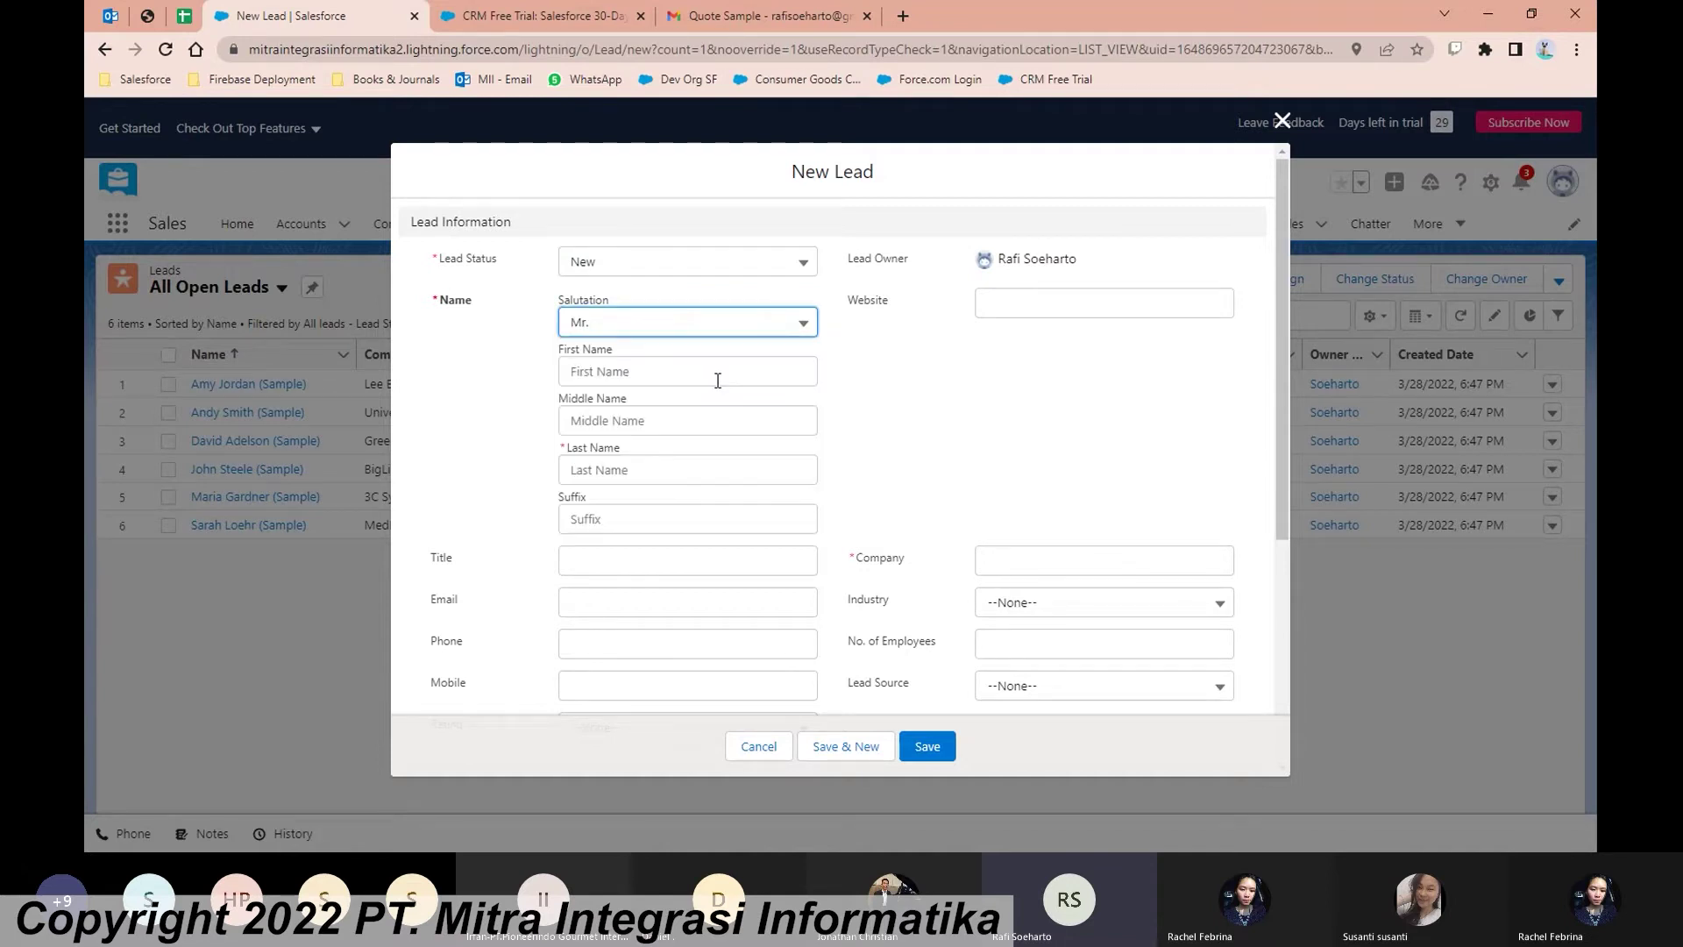
{"action": "left_click", "coordinate": [688, 375]}
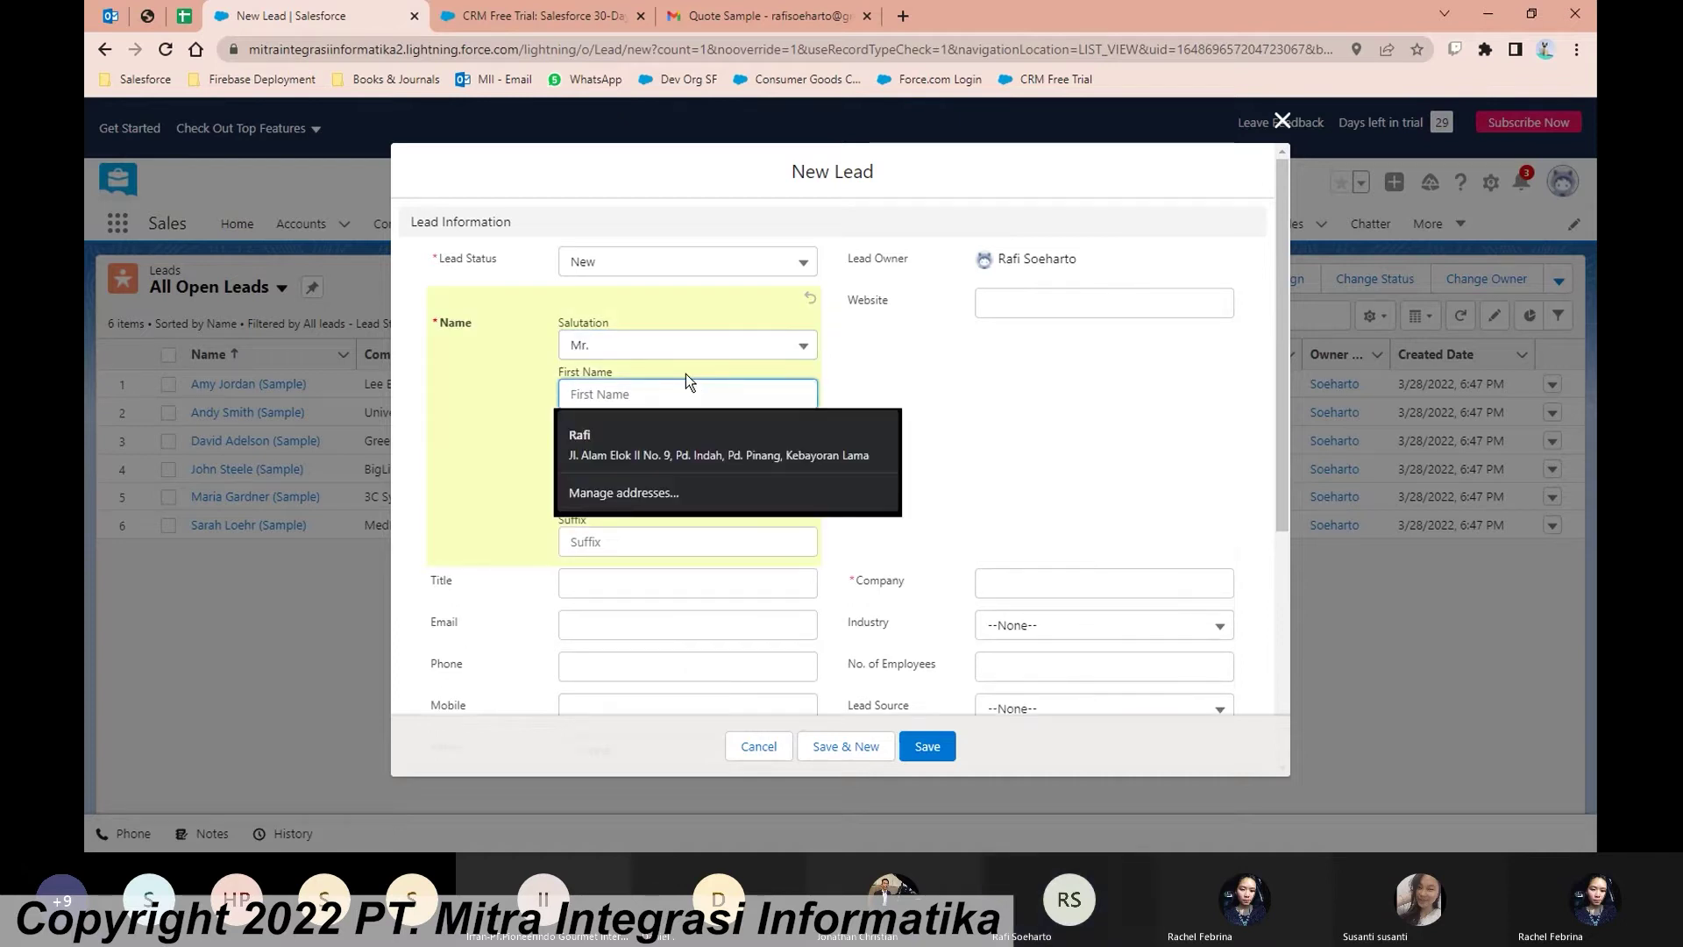
{"action": "left_click", "coordinate": [968, 391]}
{"action": "left_click", "coordinate": [727, 394]}
{"action": "left_click", "coordinate": [798, 486]}
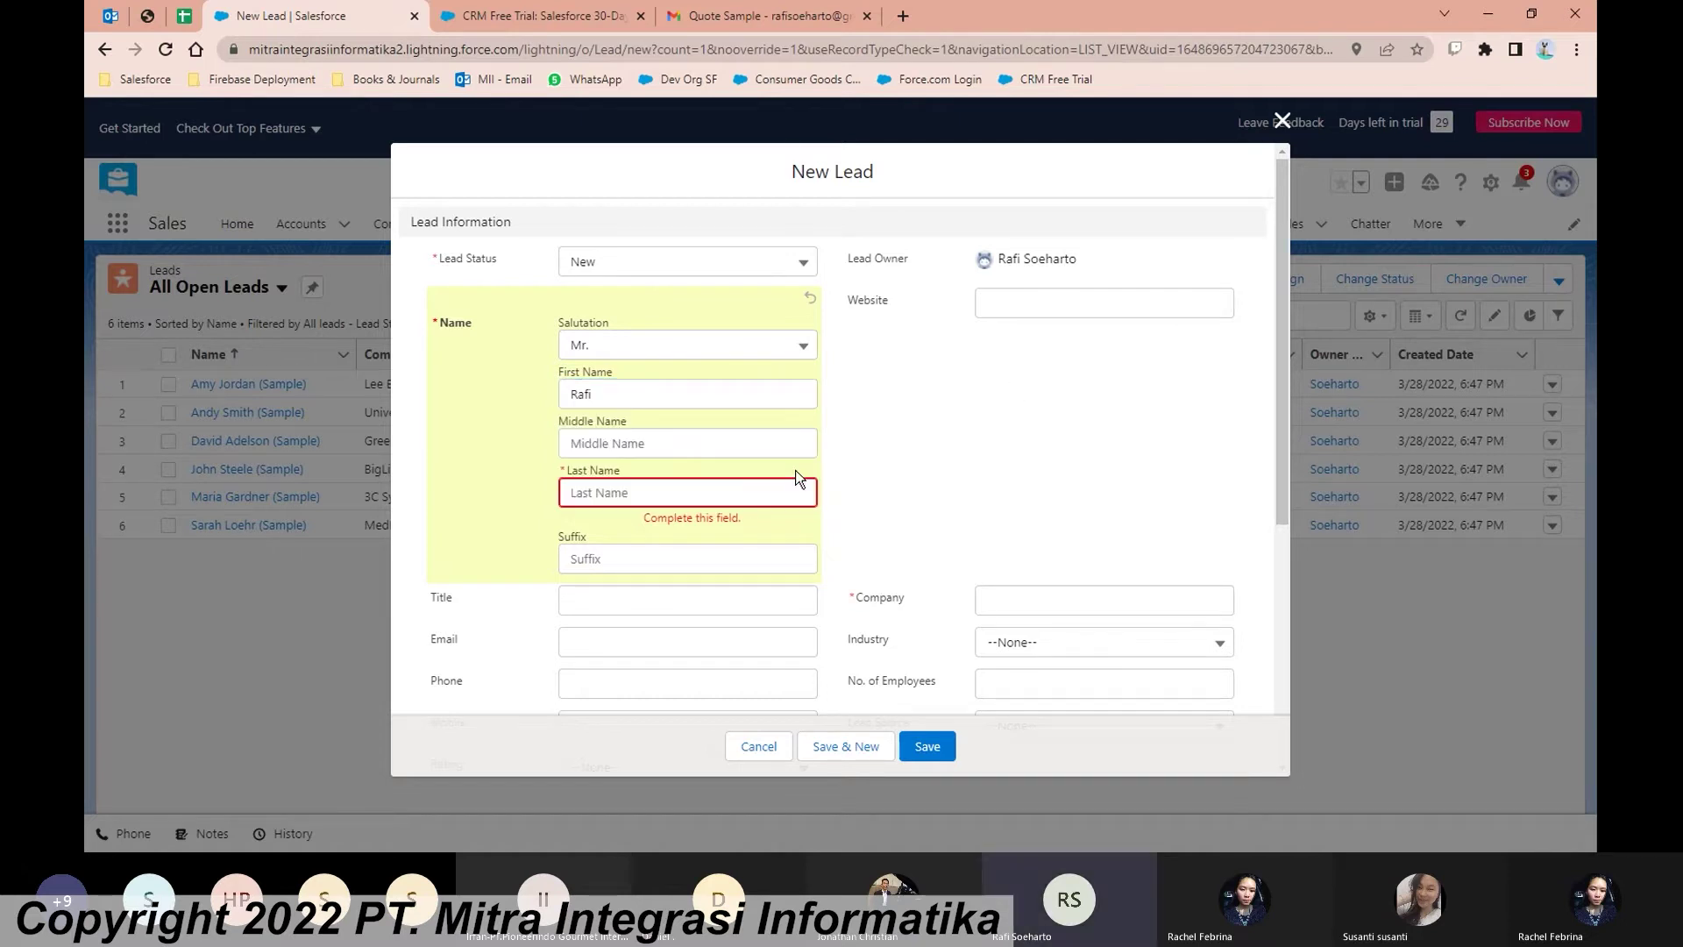
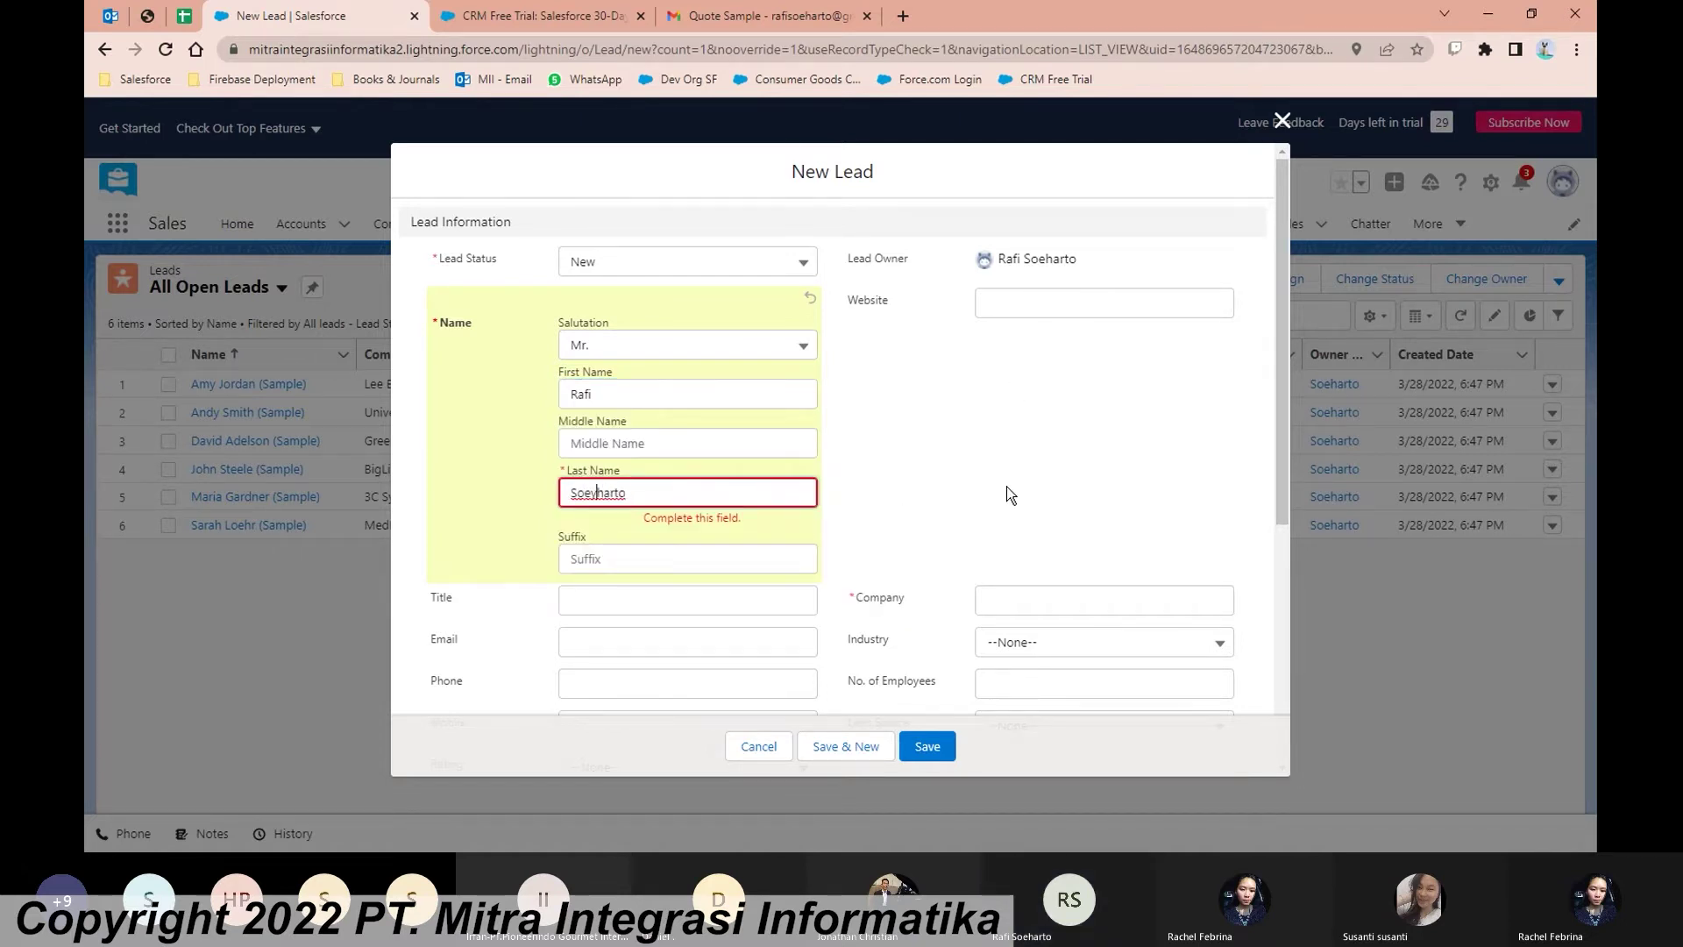
{"action": "scroll", "coordinate": [1013, 491], "scroll_direction": "down", "scroll_amount": 1}
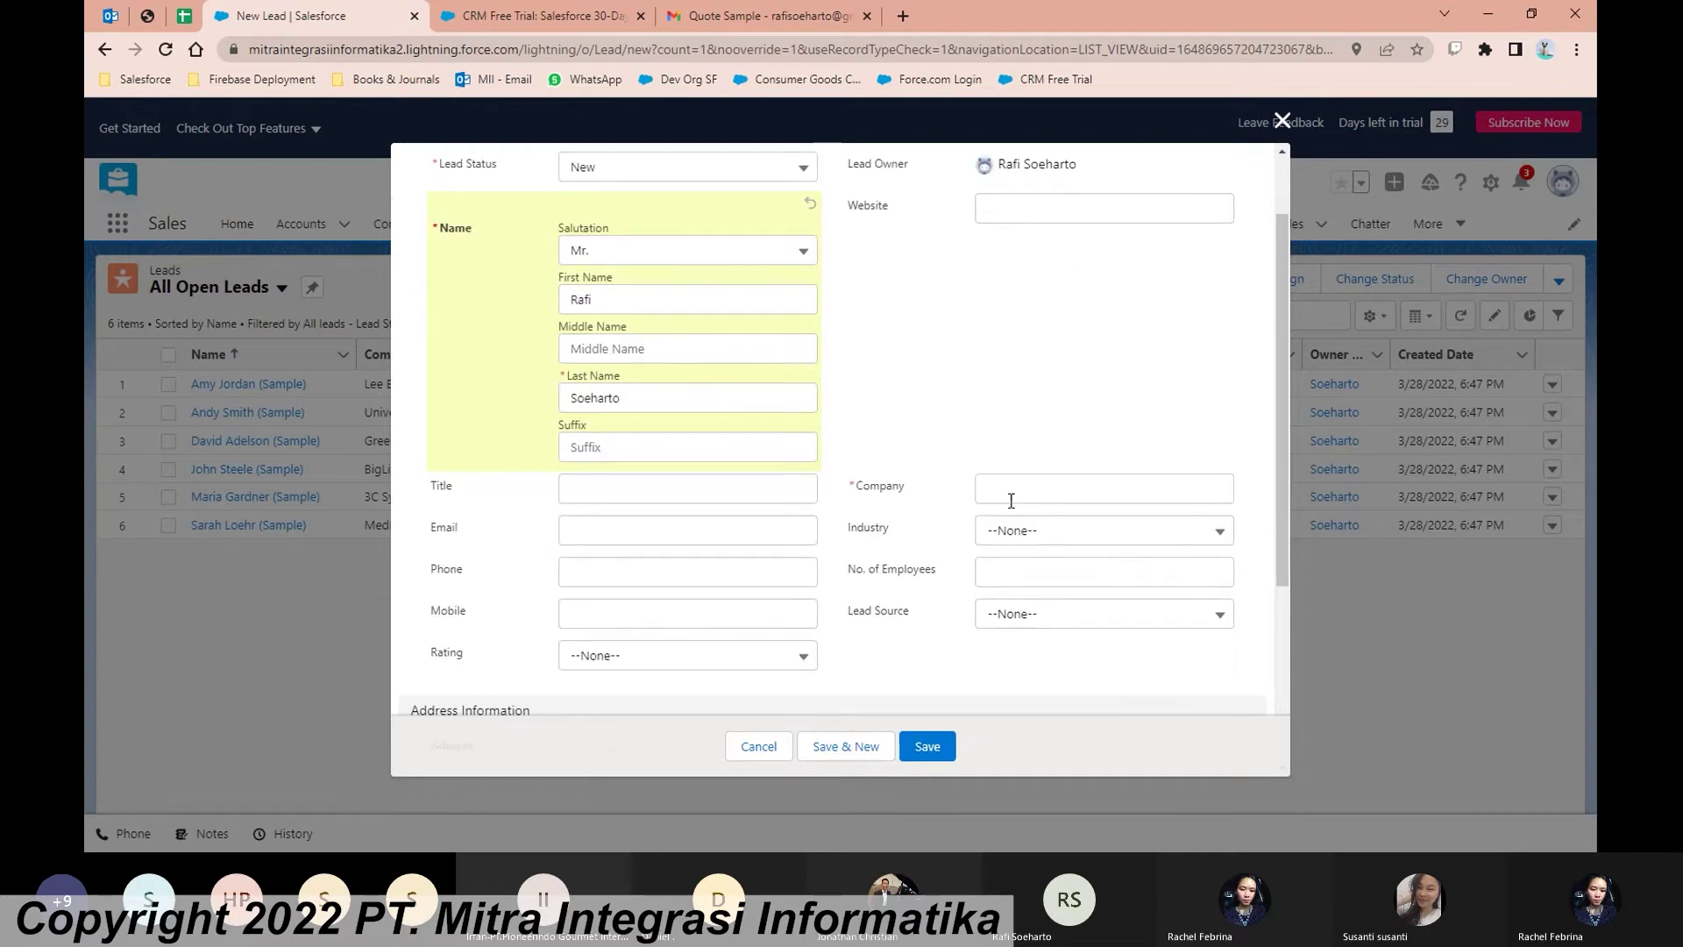
{"action": "scroll", "coordinate": [423, 318], "scroll_direction": "up", "scroll_amount": 1}
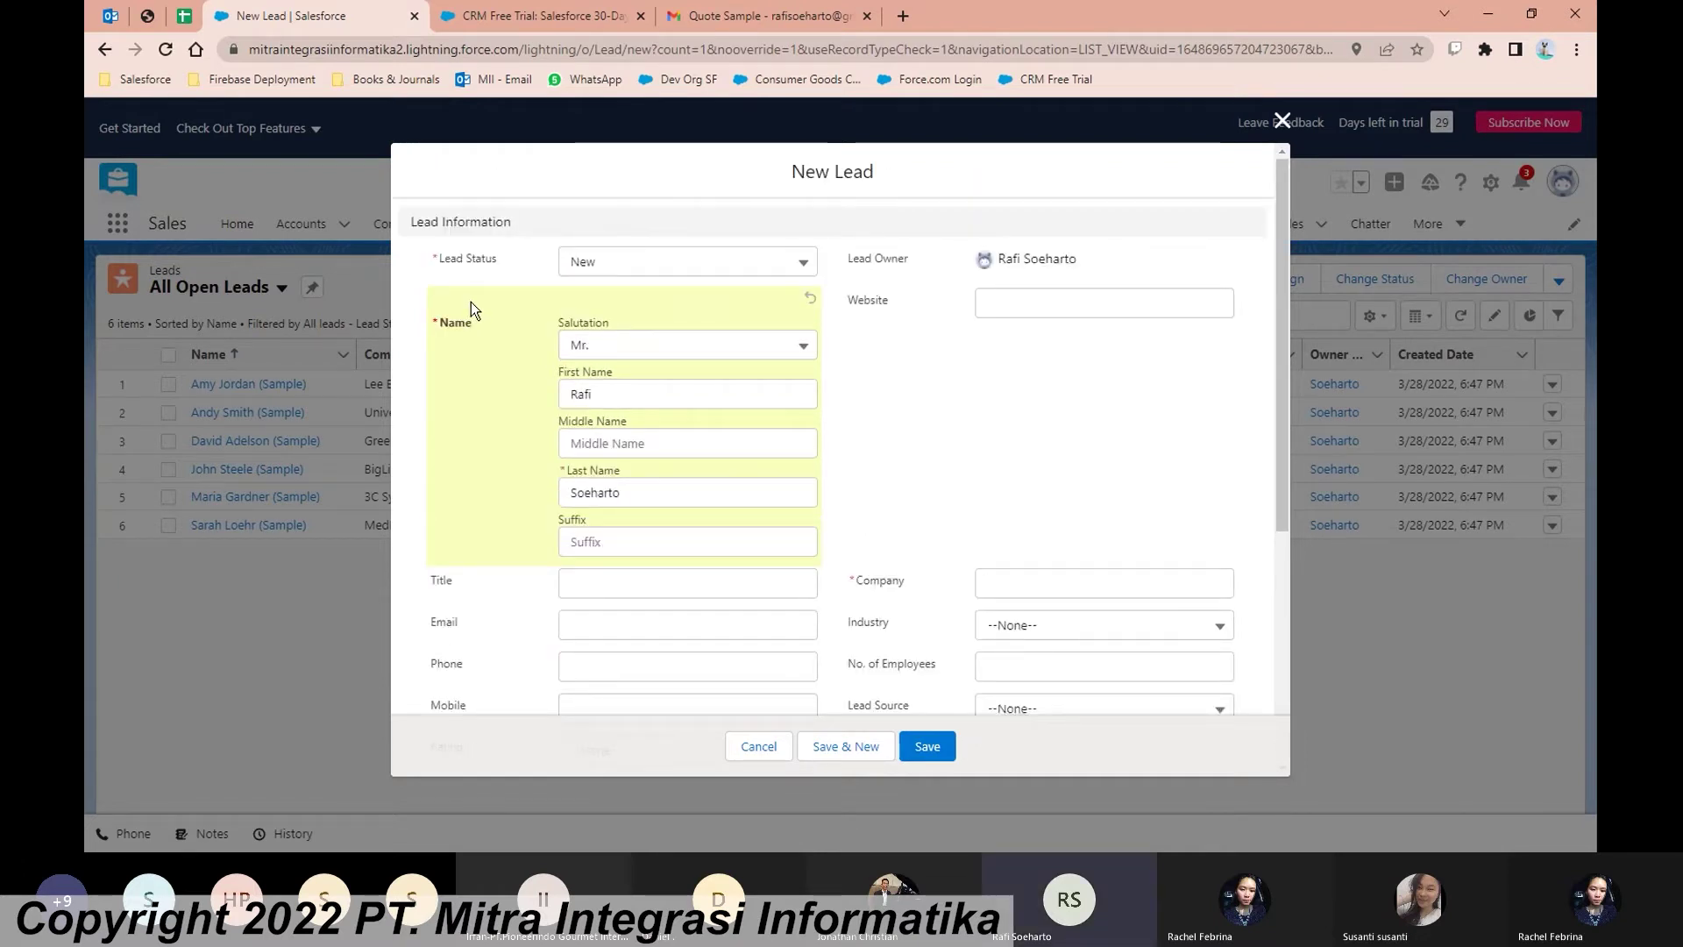
{"action": "scroll", "coordinate": [471, 301], "scroll_direction": "down", "scroll_amount": 1}
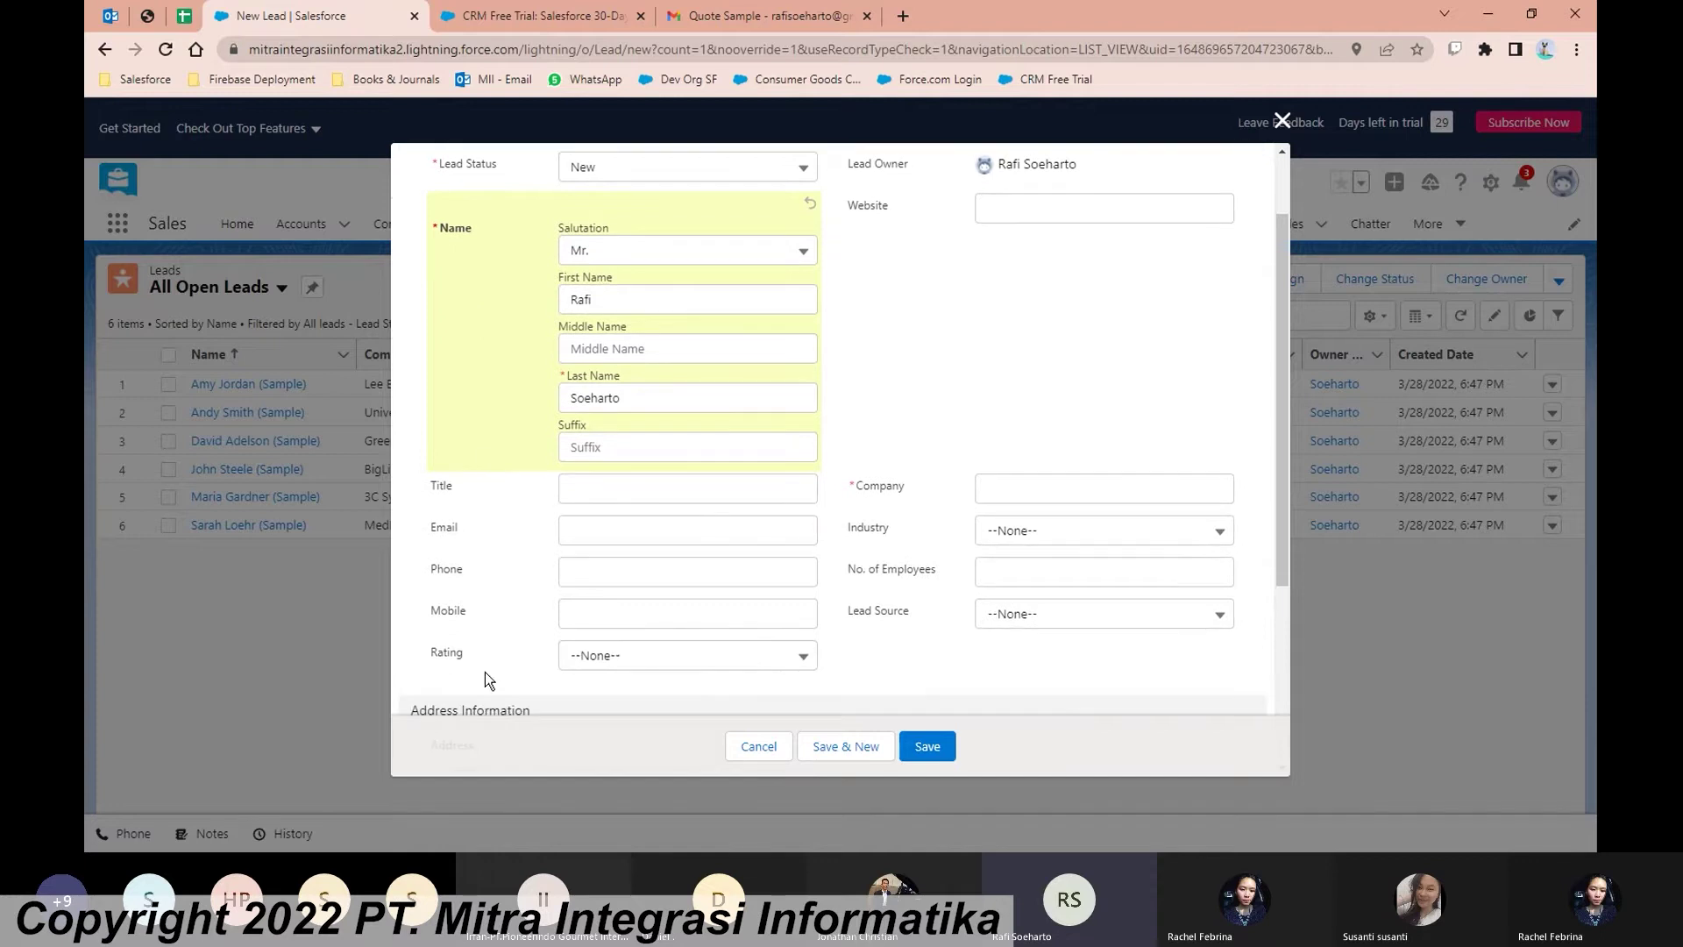
{"action": "scroll", "coordinate": [479, 653], "scroll_direction": "up", "scroll_amount": 1}
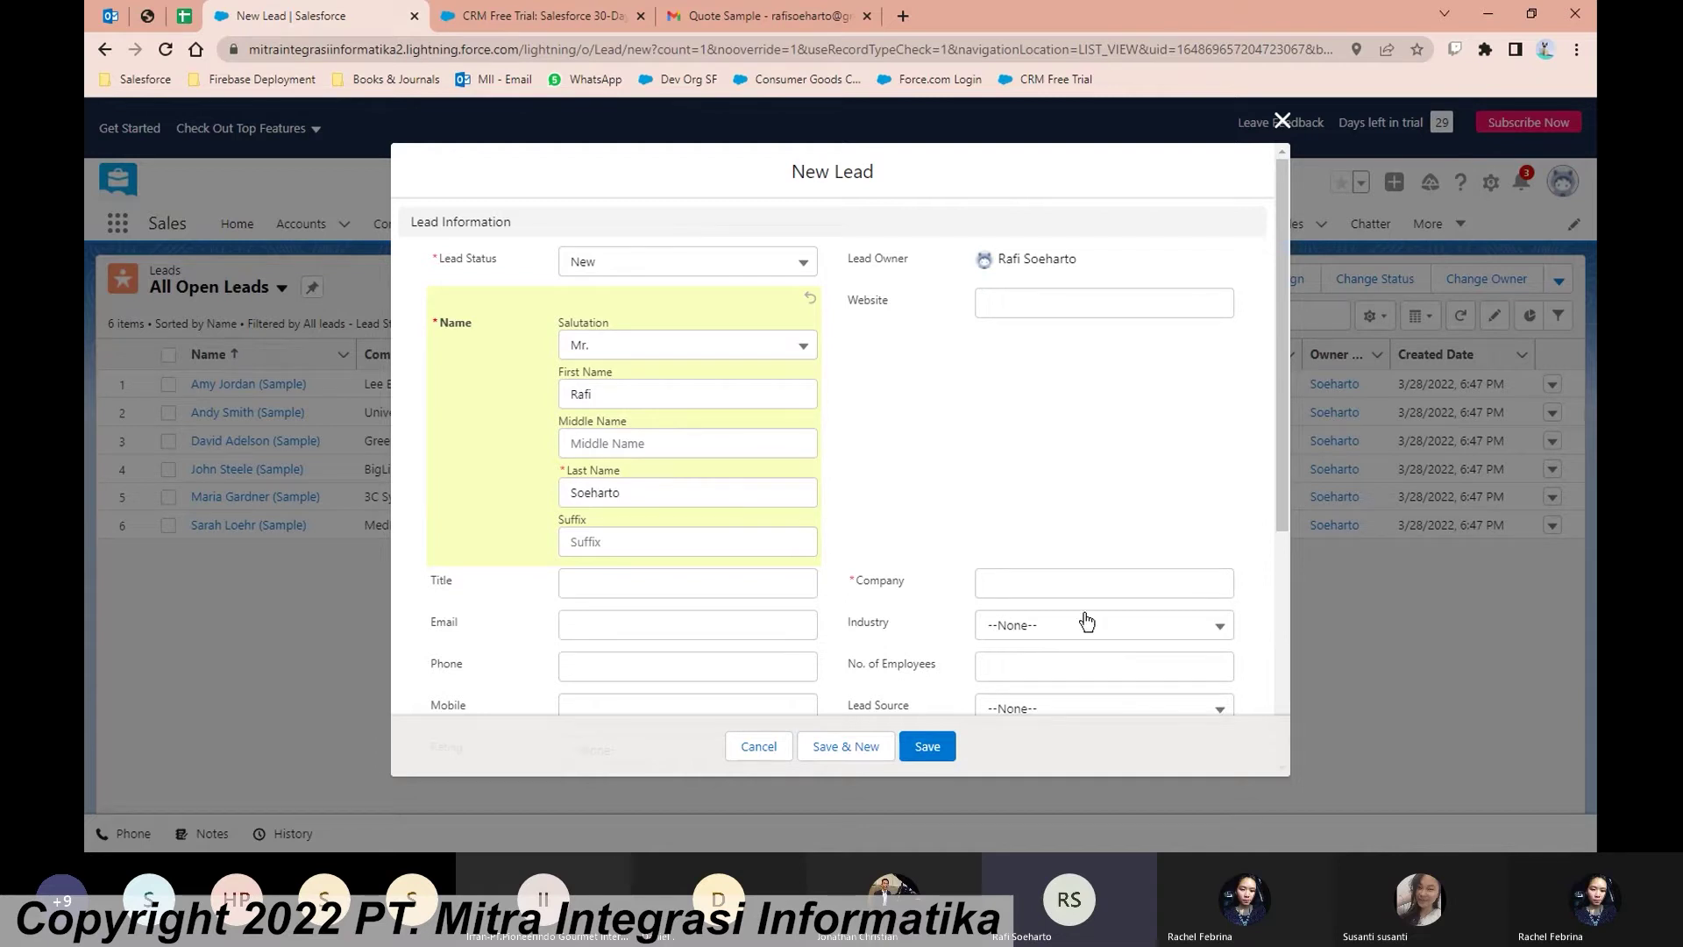
Step: Enter Metrodata as the company and save the new lead
{"action": "left_click", "coordinate": [1070, 585]}
{"action": "type", "text": "Me"}
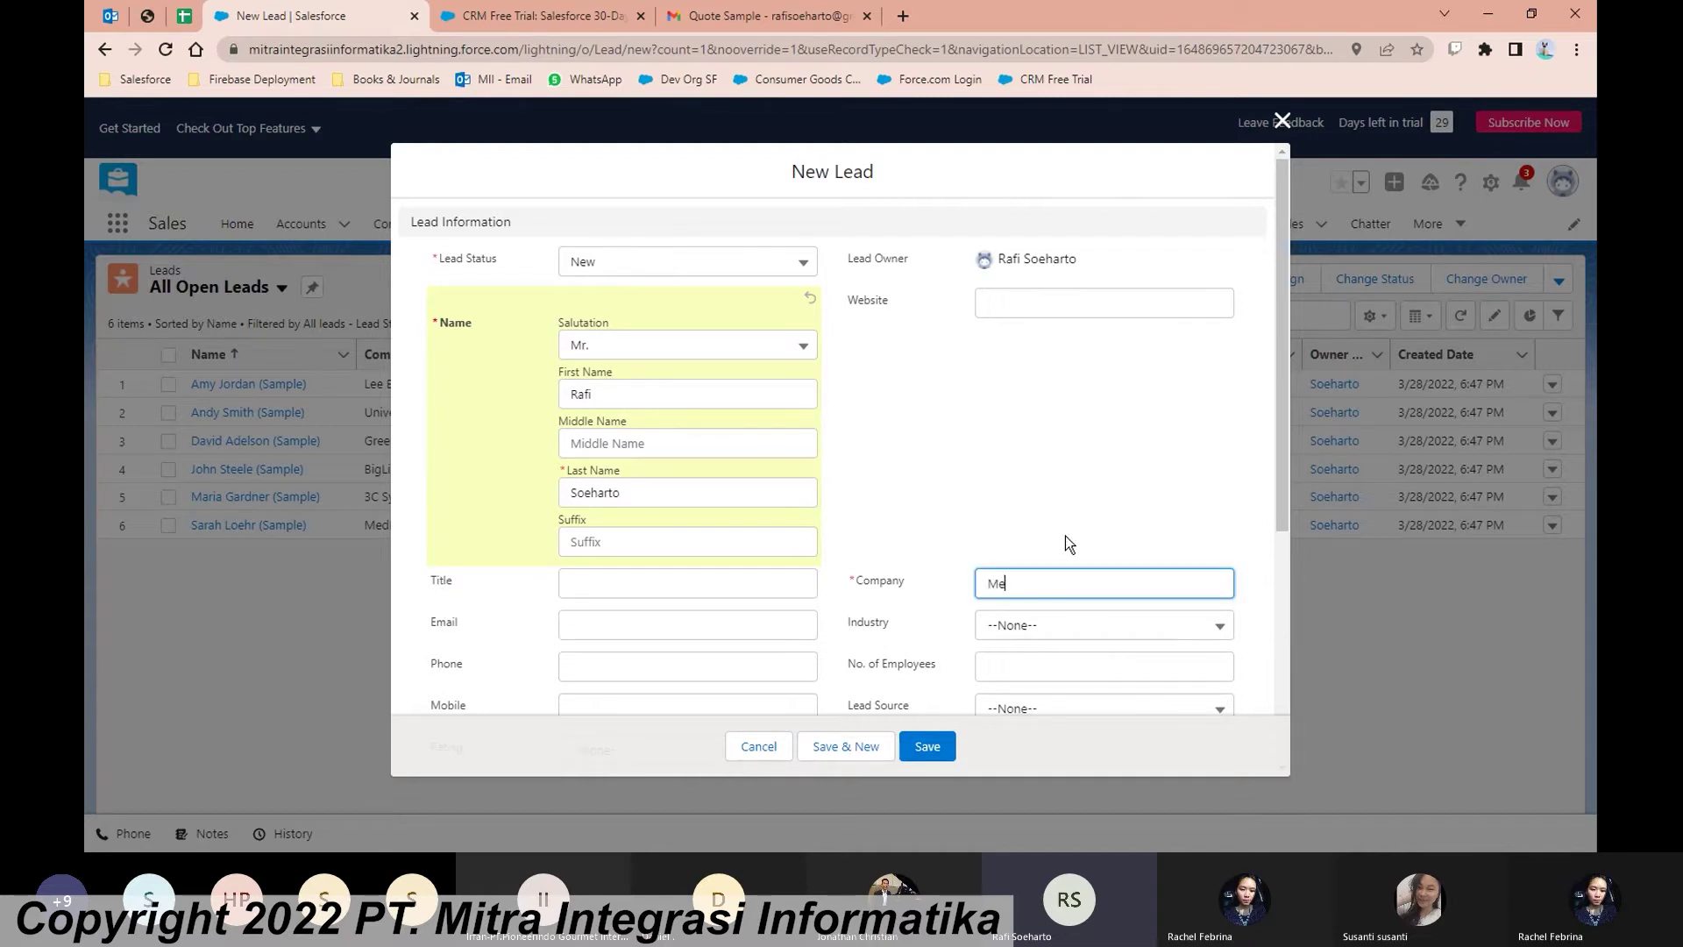
{"action": "type", "text": "trodata"}
{"action": "left_click", "coordinate": [1028, 458]}
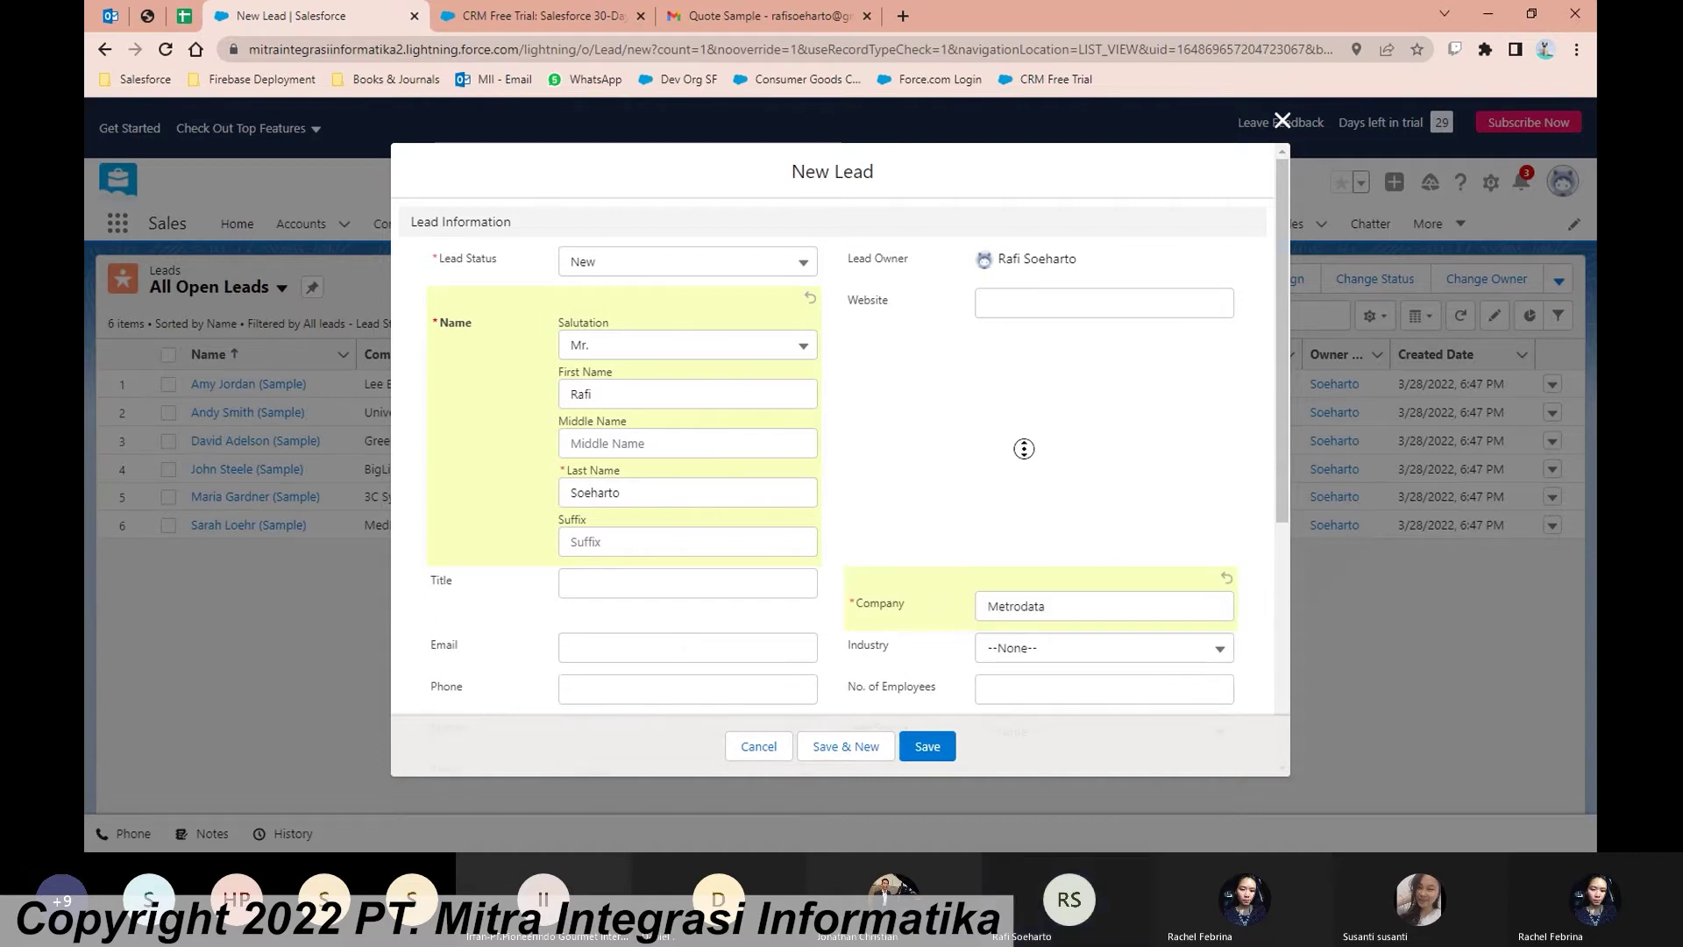
{"action": "scroll", "coordinate": [863, 503], "scroll_direction": "down", "scroll_amount": 2}
{"action": "scroll", "coordinate": [862, 503], "scroll_direction": "down", "scroll_amount": 1}
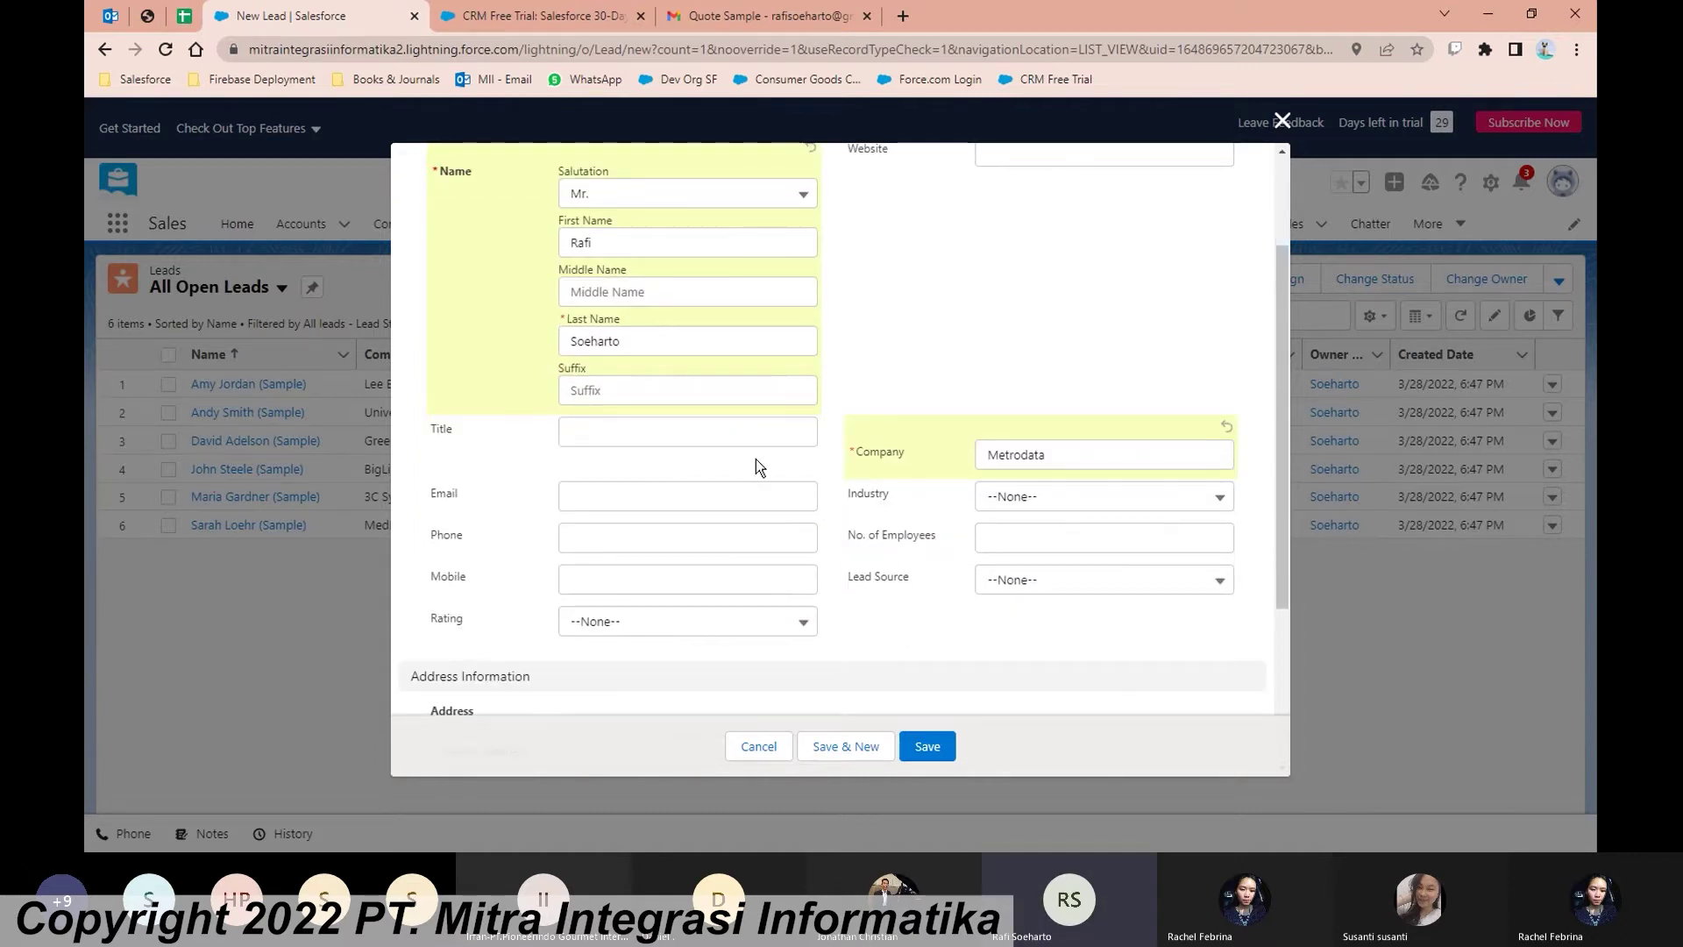
{"action": "scroll", "coordinate": [1051, 504], "scroll_direction": "up", "scroll_amount": 3}
{"action": "scroll", "coordinate": [1055, 478], "scroll_direction": "down", "scroll_amount": 3}
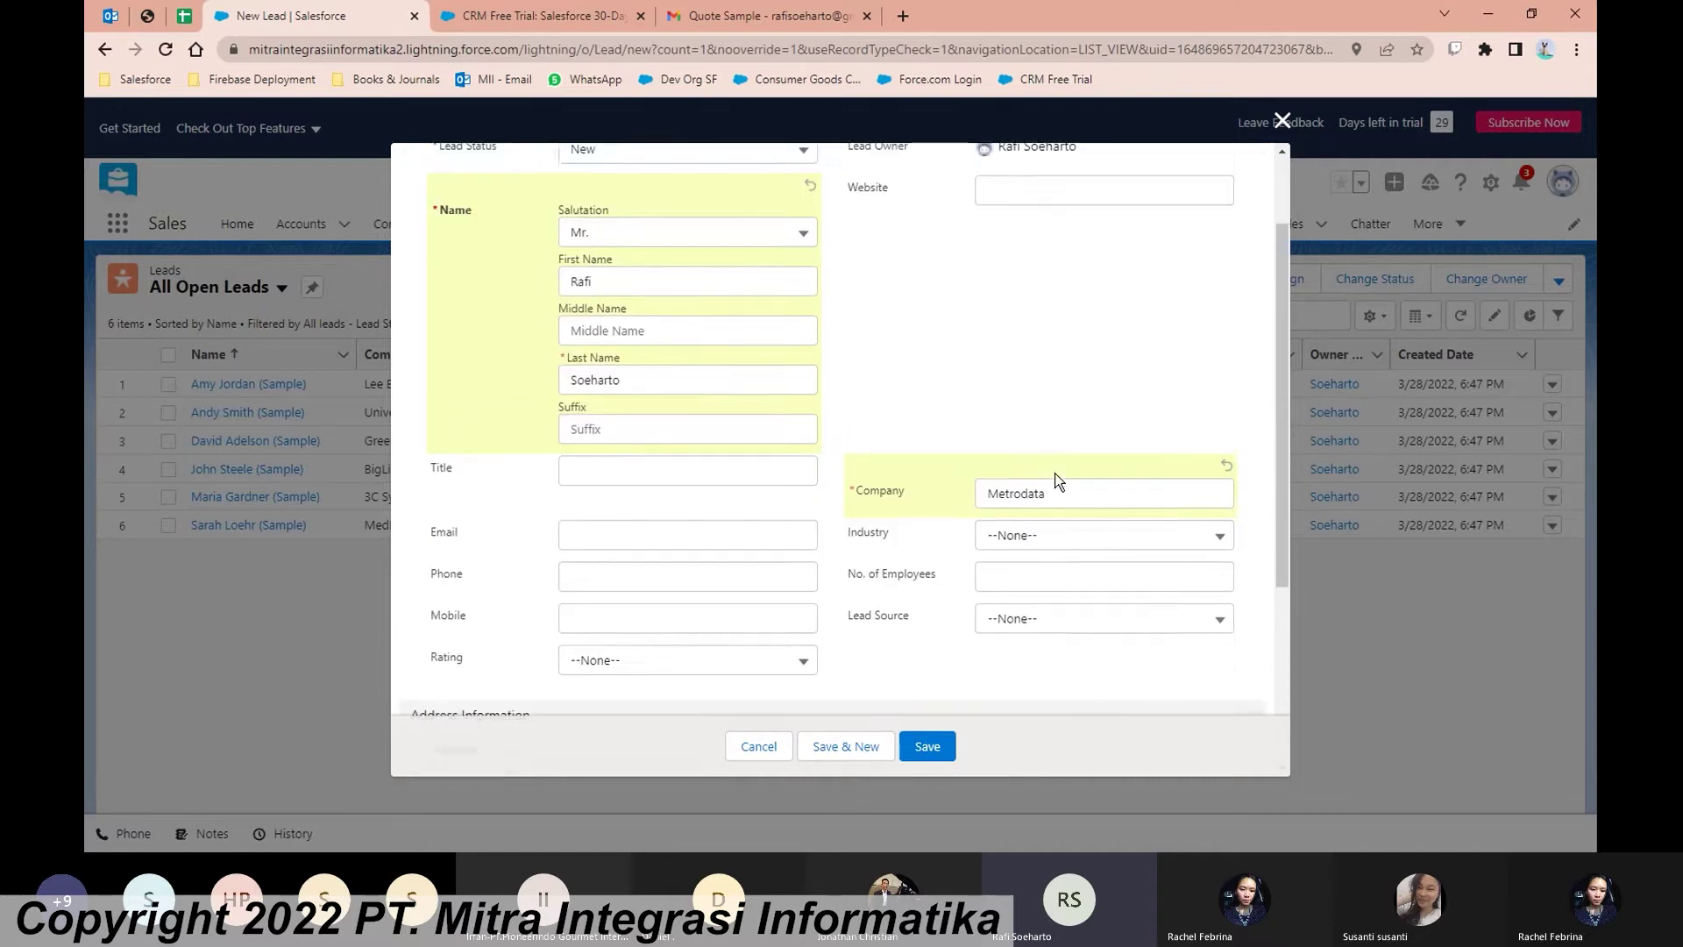
{"action": "left_click", "coordinate": [929, 747]}
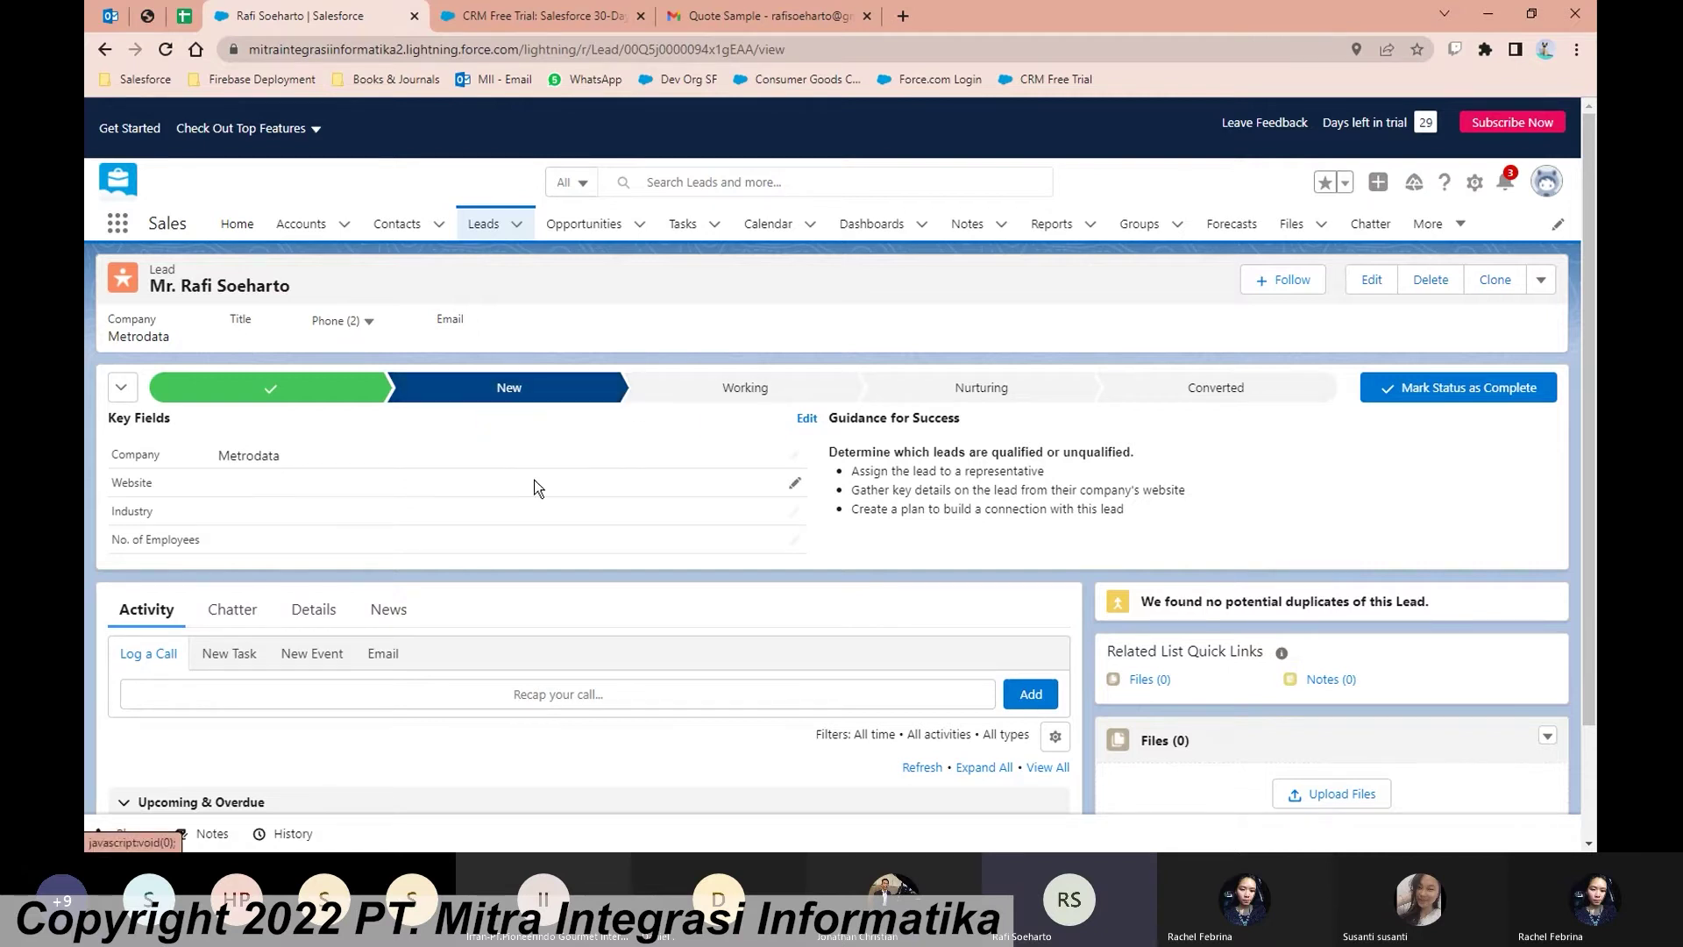
Step: Scroll through the new Metrodata lead's record page to review it
{"action": "scroll", "coordinate": [747, 468], "scroll_direction": "down", "scroll_amount": 1}
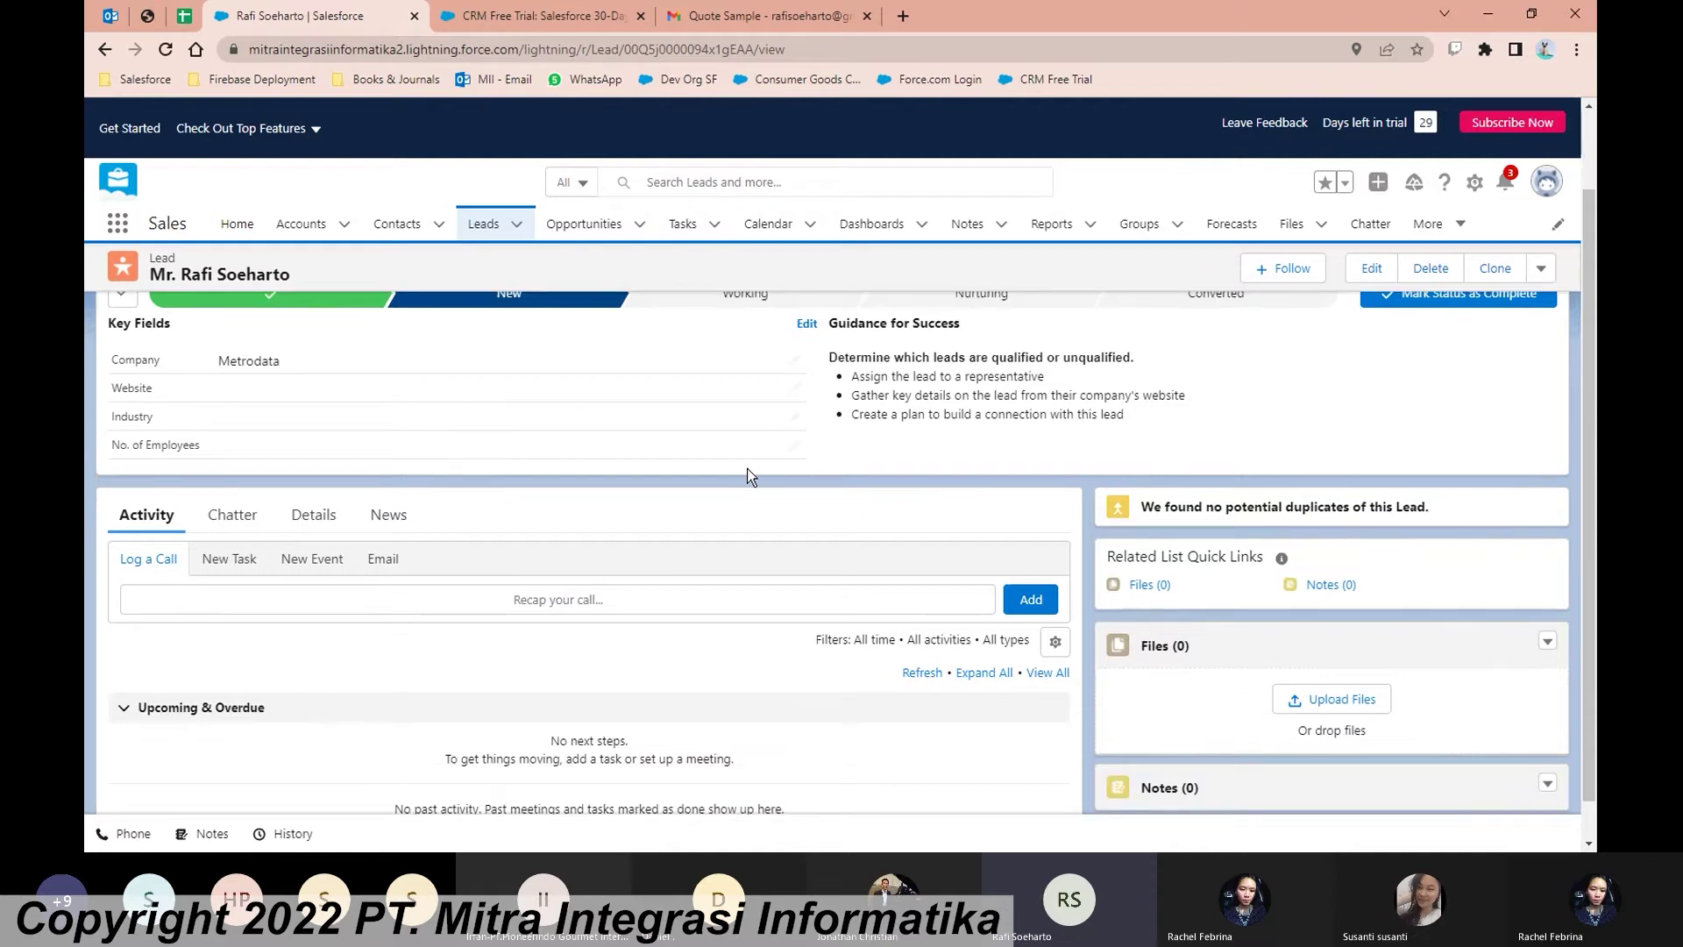
{"action": "scroll", "coordinate": [747, 468], "scroll_direction": "up", "scroll_amount": 1}
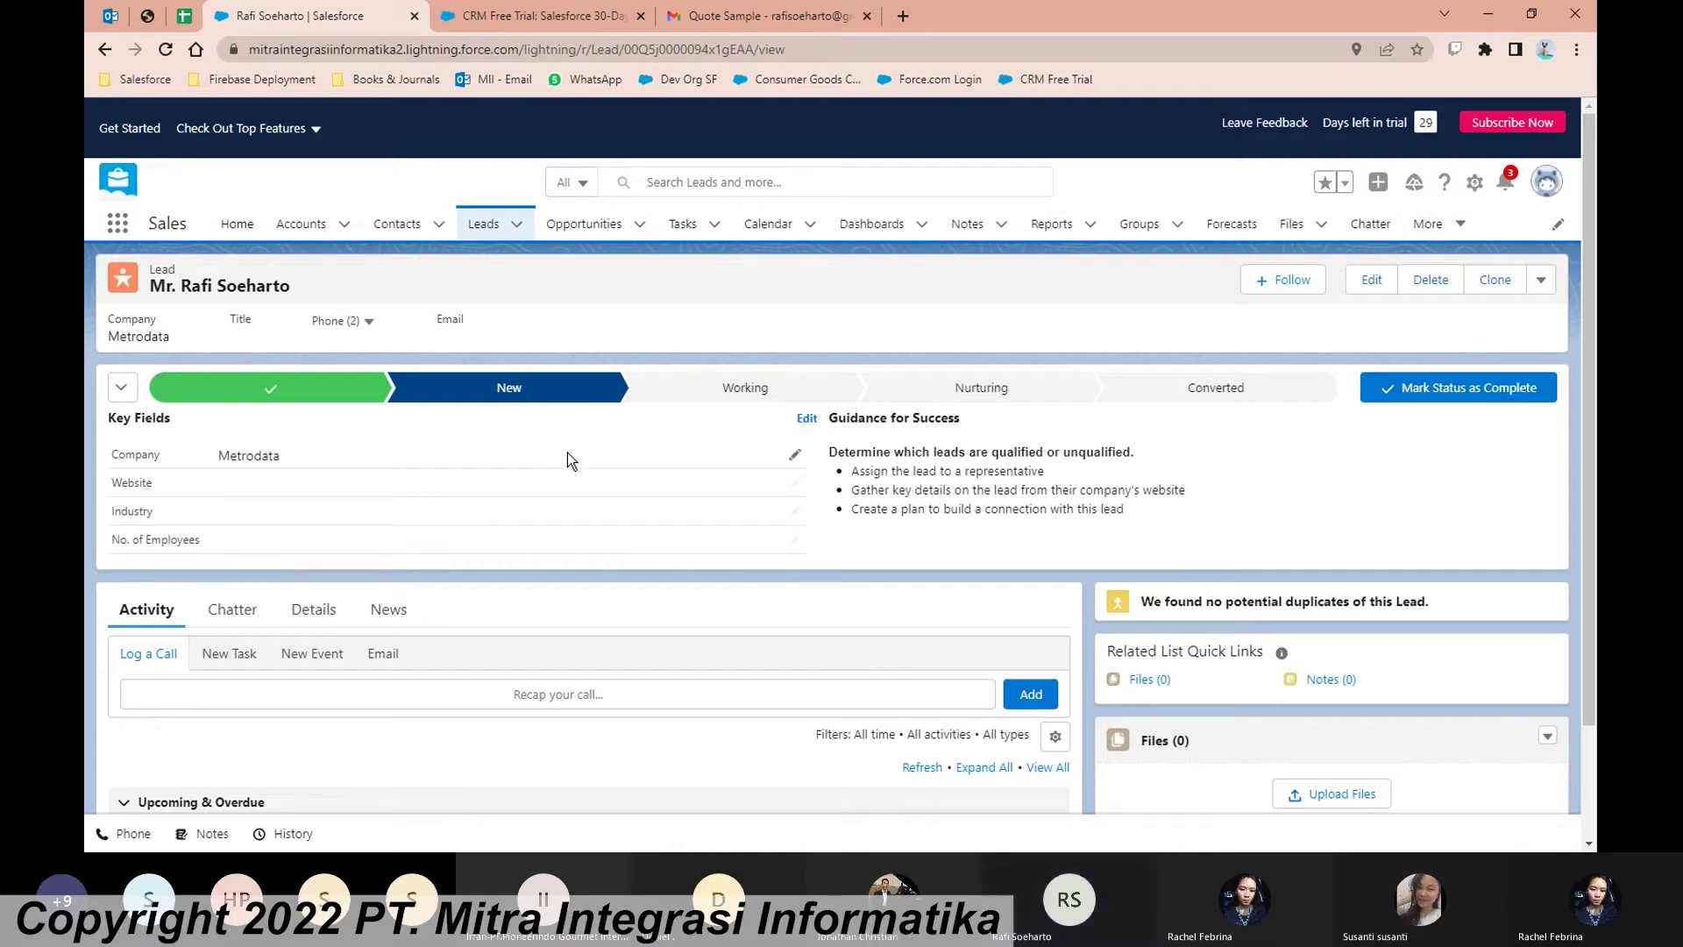
Step: Edit the lead's Key Fields to Industry Technology and 1000 employees, and save
{"action": "left_click", "coordinate": [795, 485]}
{"action": "left_click", "coordinate": [722, 518]}
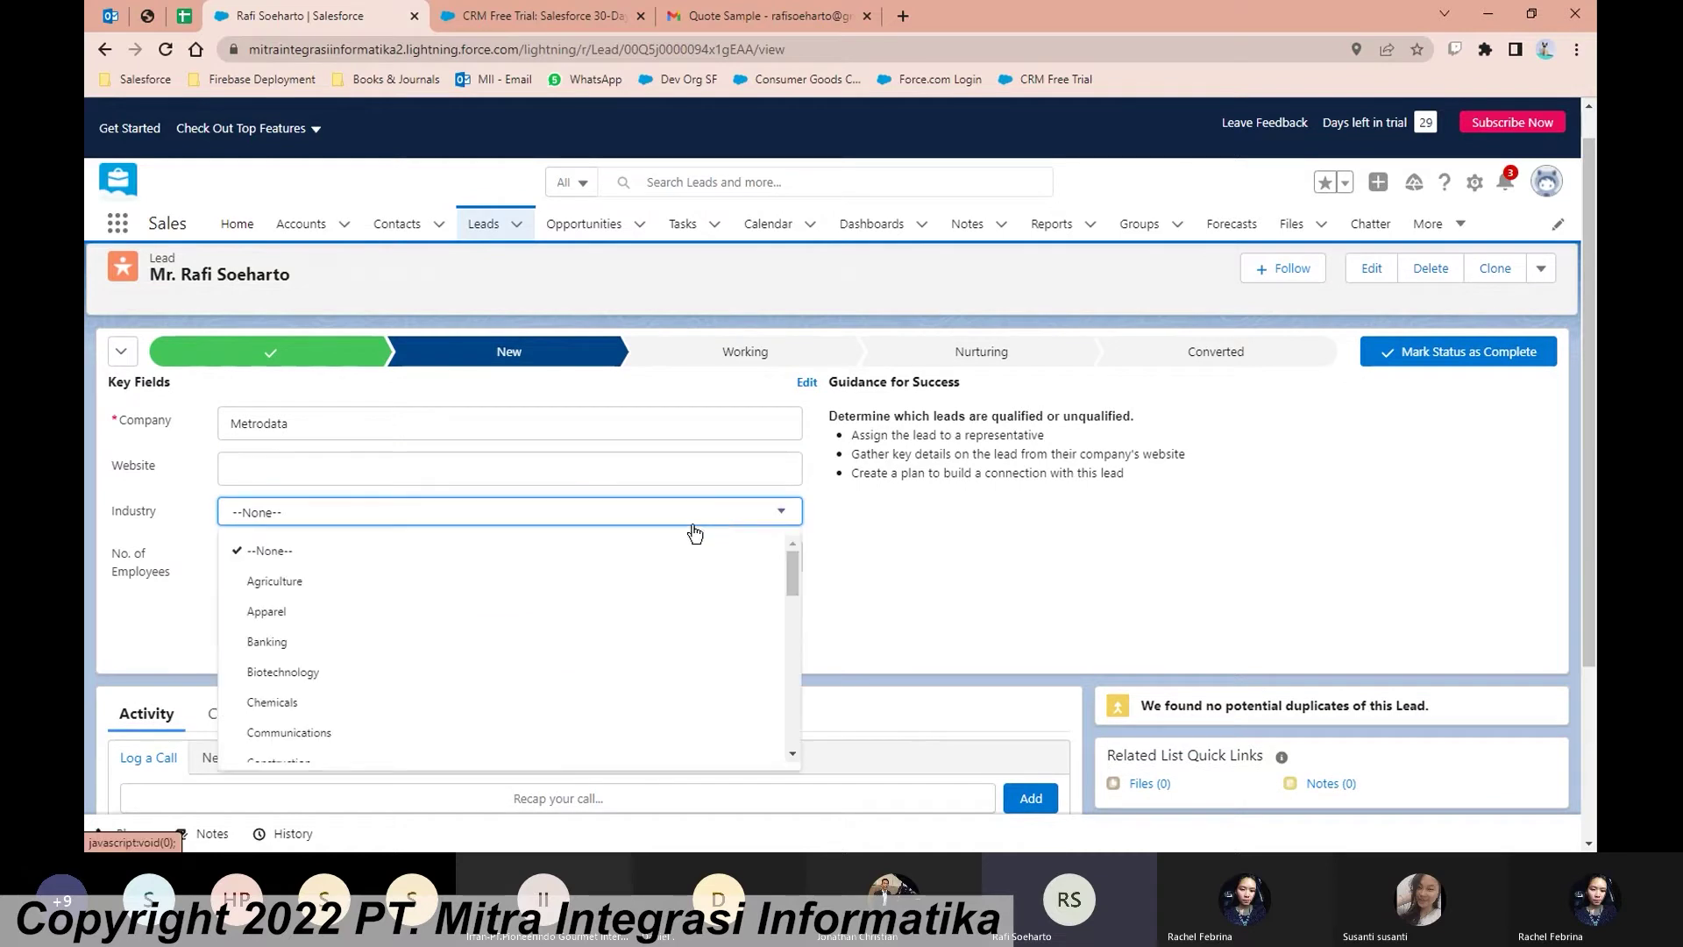
{"action": "scroll", "coordinate": [496, 645], "scroll_direction": "down", "scroll_amount": 1}
{"action": "scroll", "coordinate": [477, 657], "scroll_direction": "down", "scroll_amount": 2}
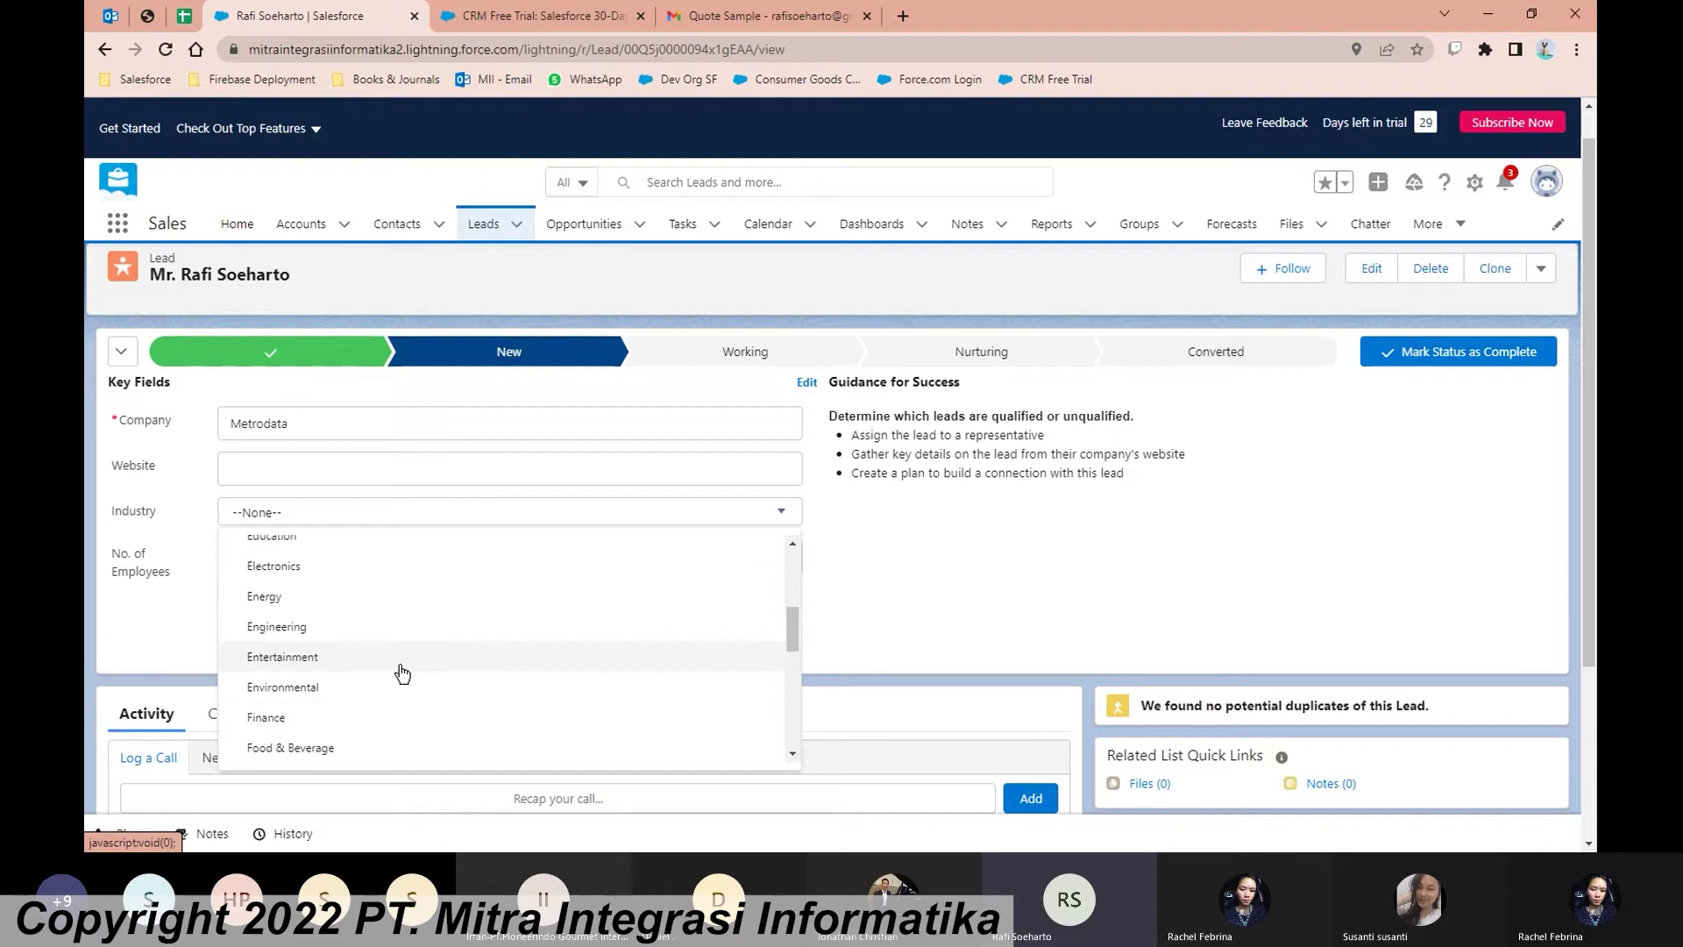
{"action": "scroll", "coordinate": [402, 673], "scroll_direction": "down", "scroll_amount": 3}
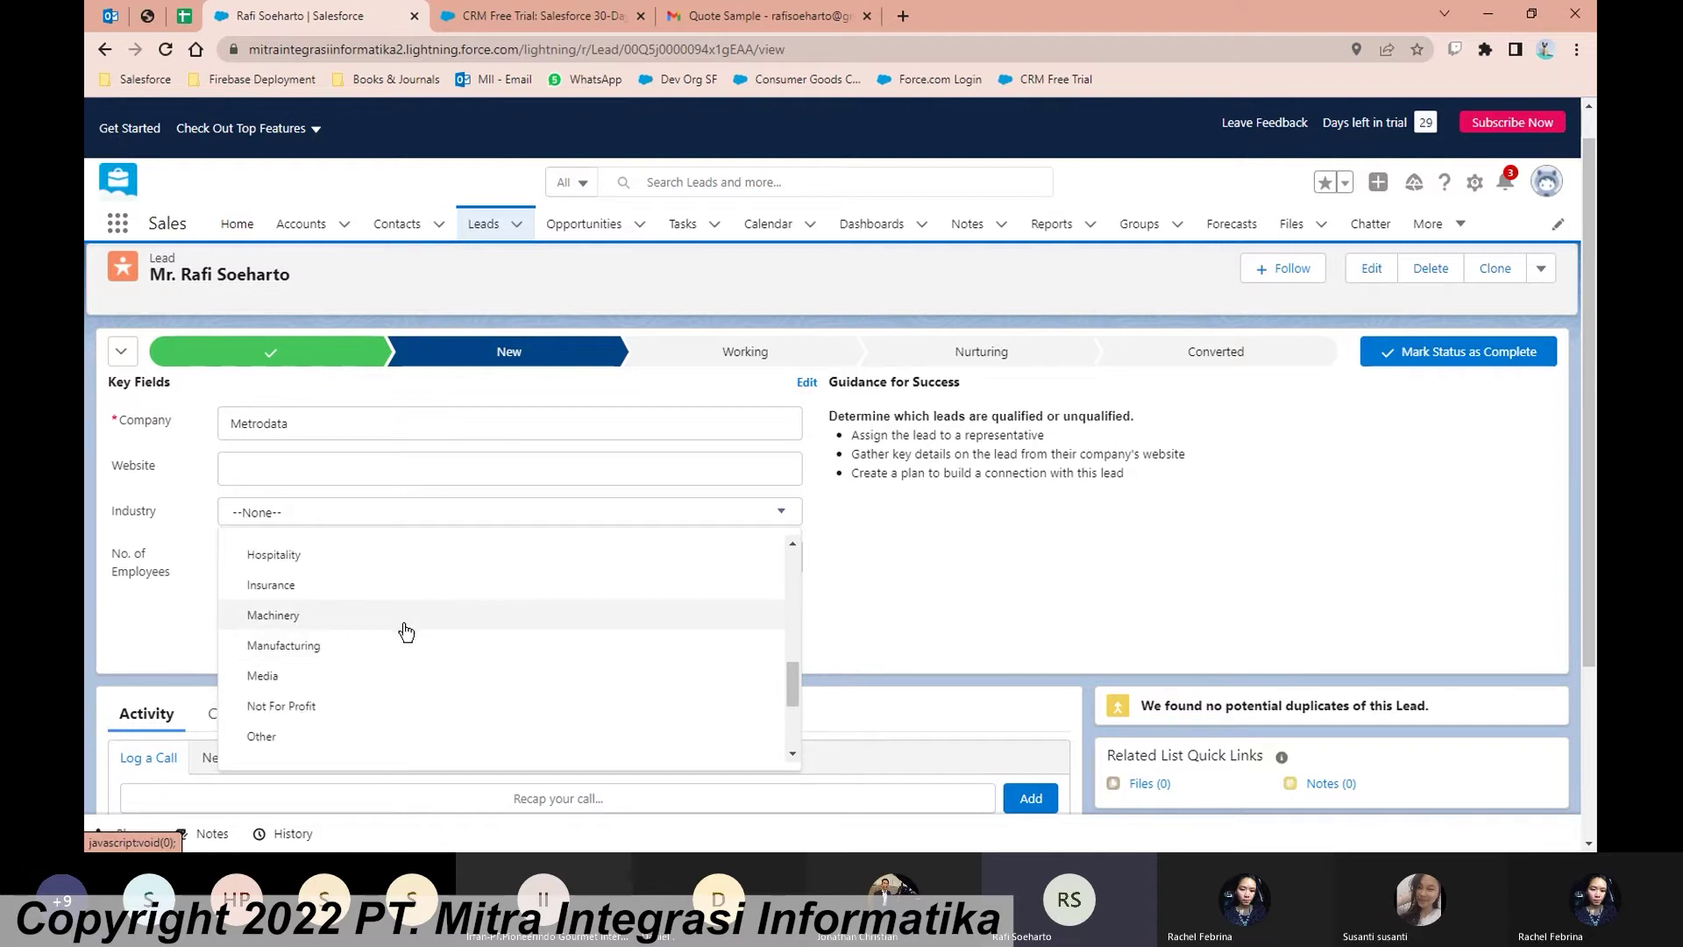
{"action": "scroll", "coordinate": [406, 631], "scroll_direction": "down", "scroll_amount": 3}
{"action": "left_click", "coordinate": [394, 672]}
{"action": "left_click", "coordinate": [402, 474]}
{"action": "left_click", "coordinate": [453, 592]}
{"action": "type", "text": "1000"}
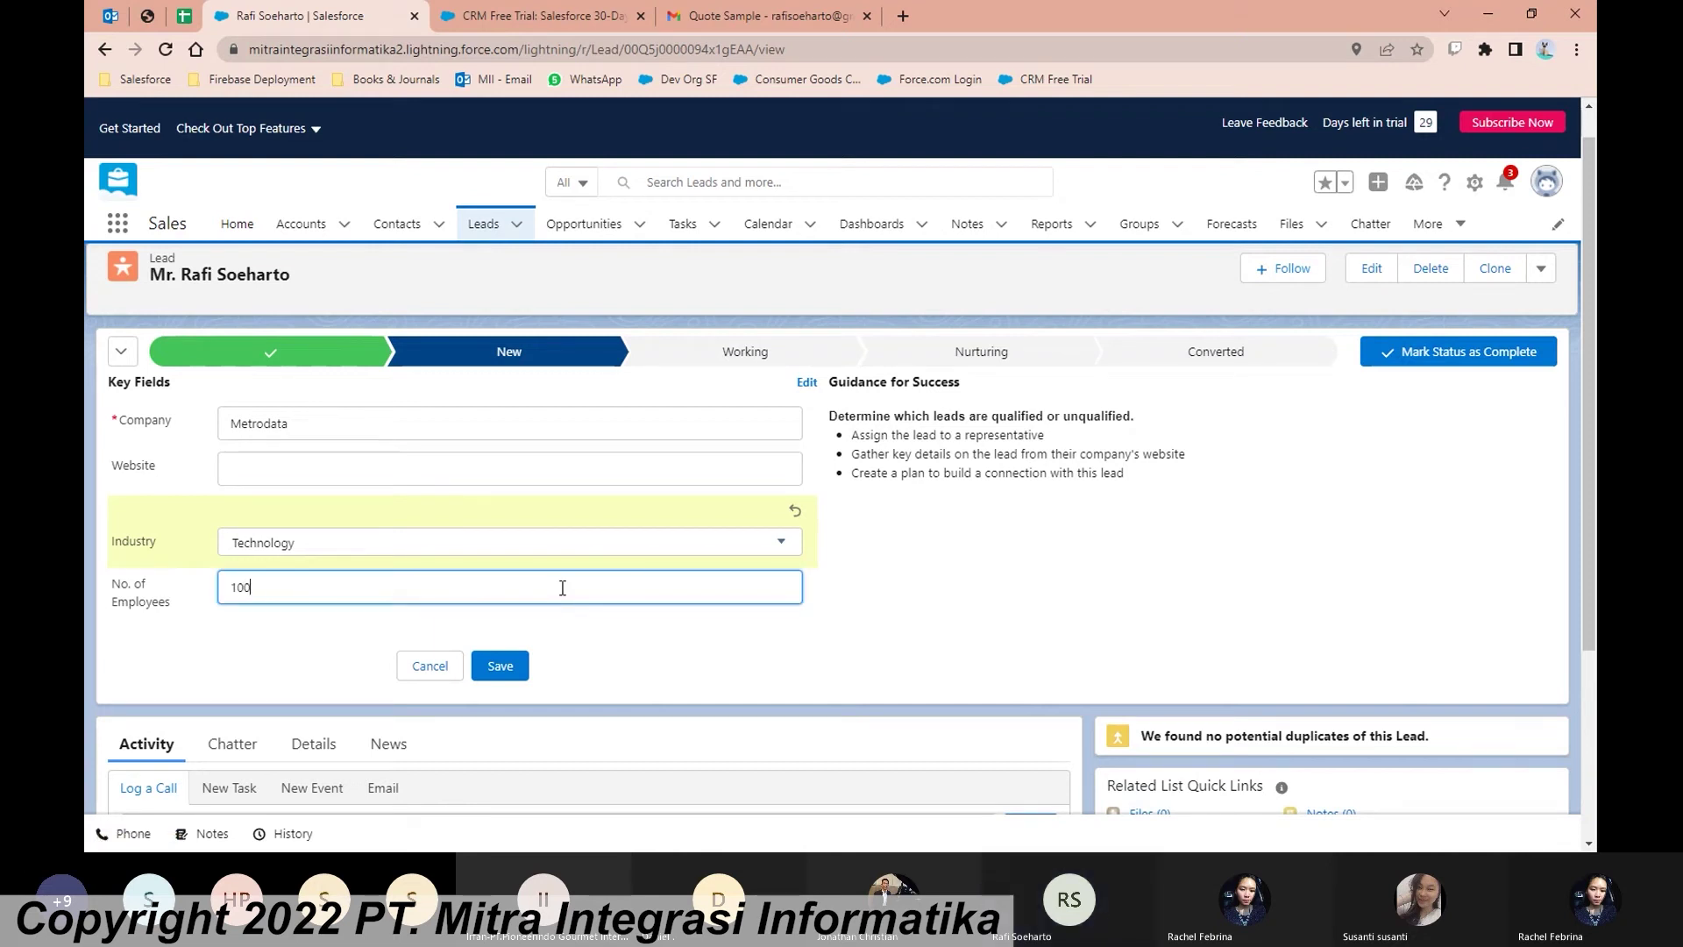
{"action": "left_click", "coordinate": [648, 651]}
{"action": "left_click", "coordinate": [513, 695]}
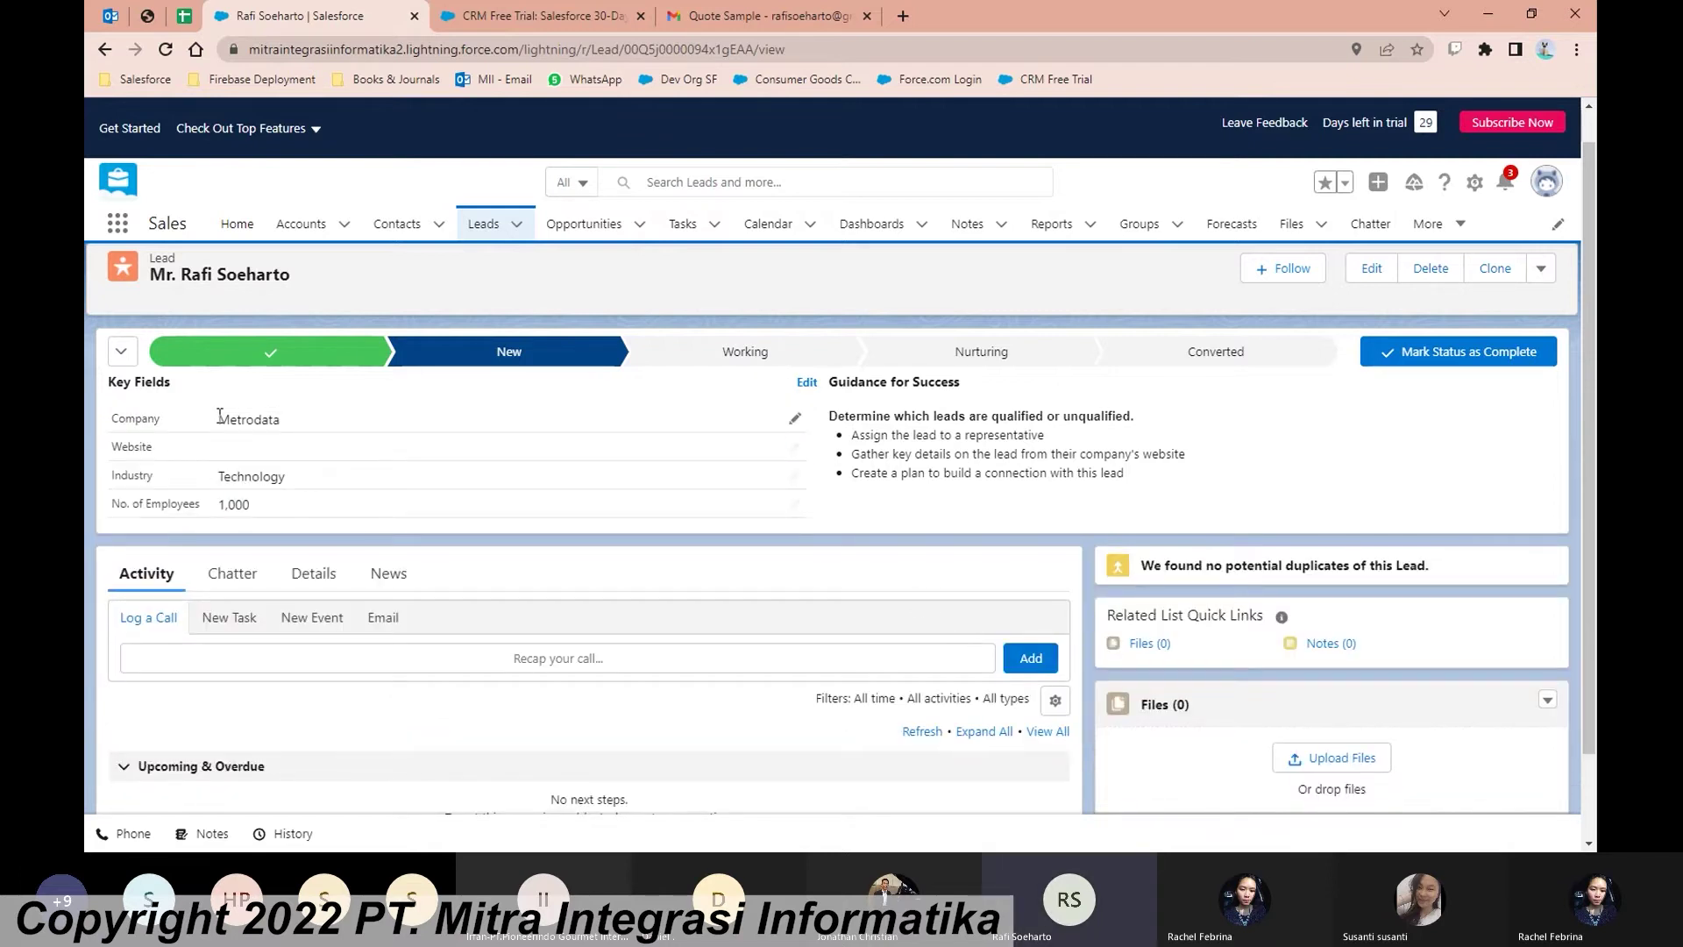
Step: Review the lead's full Details fields, then switch the record to its Activity panel
{"action": "scroll", "coordinate": [219, 516], "scroll_direction": "down", "scroll_amount": 1}
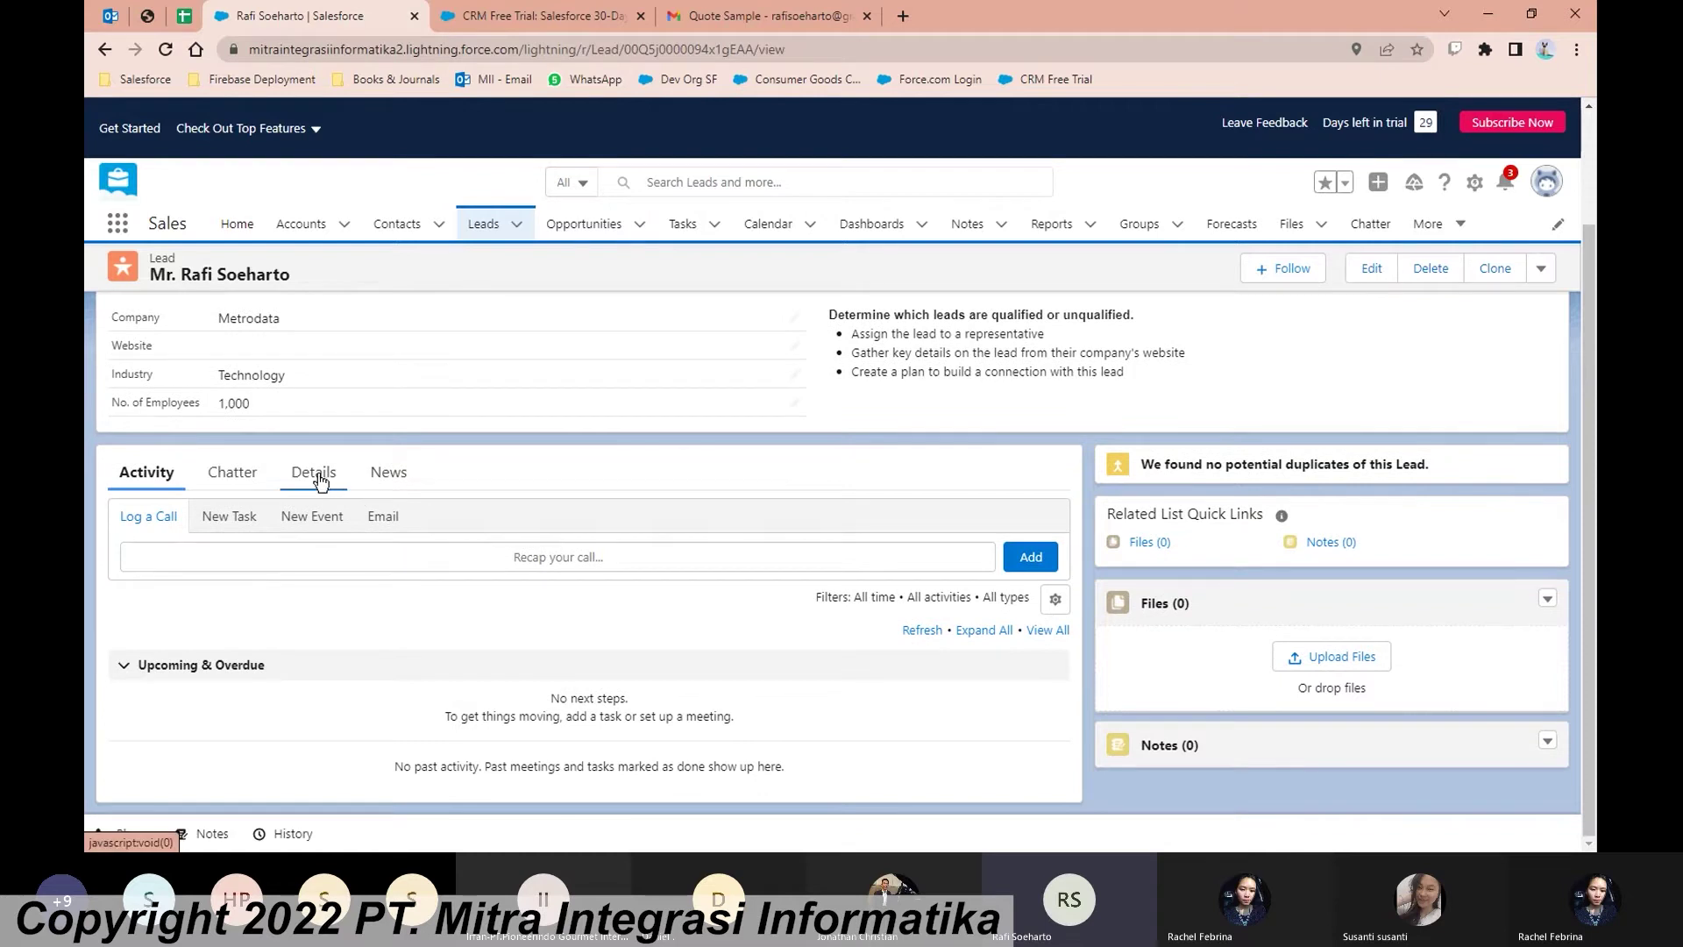
{"action": "left_click", "coordinate": [326, 479]}
{"action": "scroll", "coordinate": [421, 542], "scroll_direction": "down", "scroll_amount": 1}
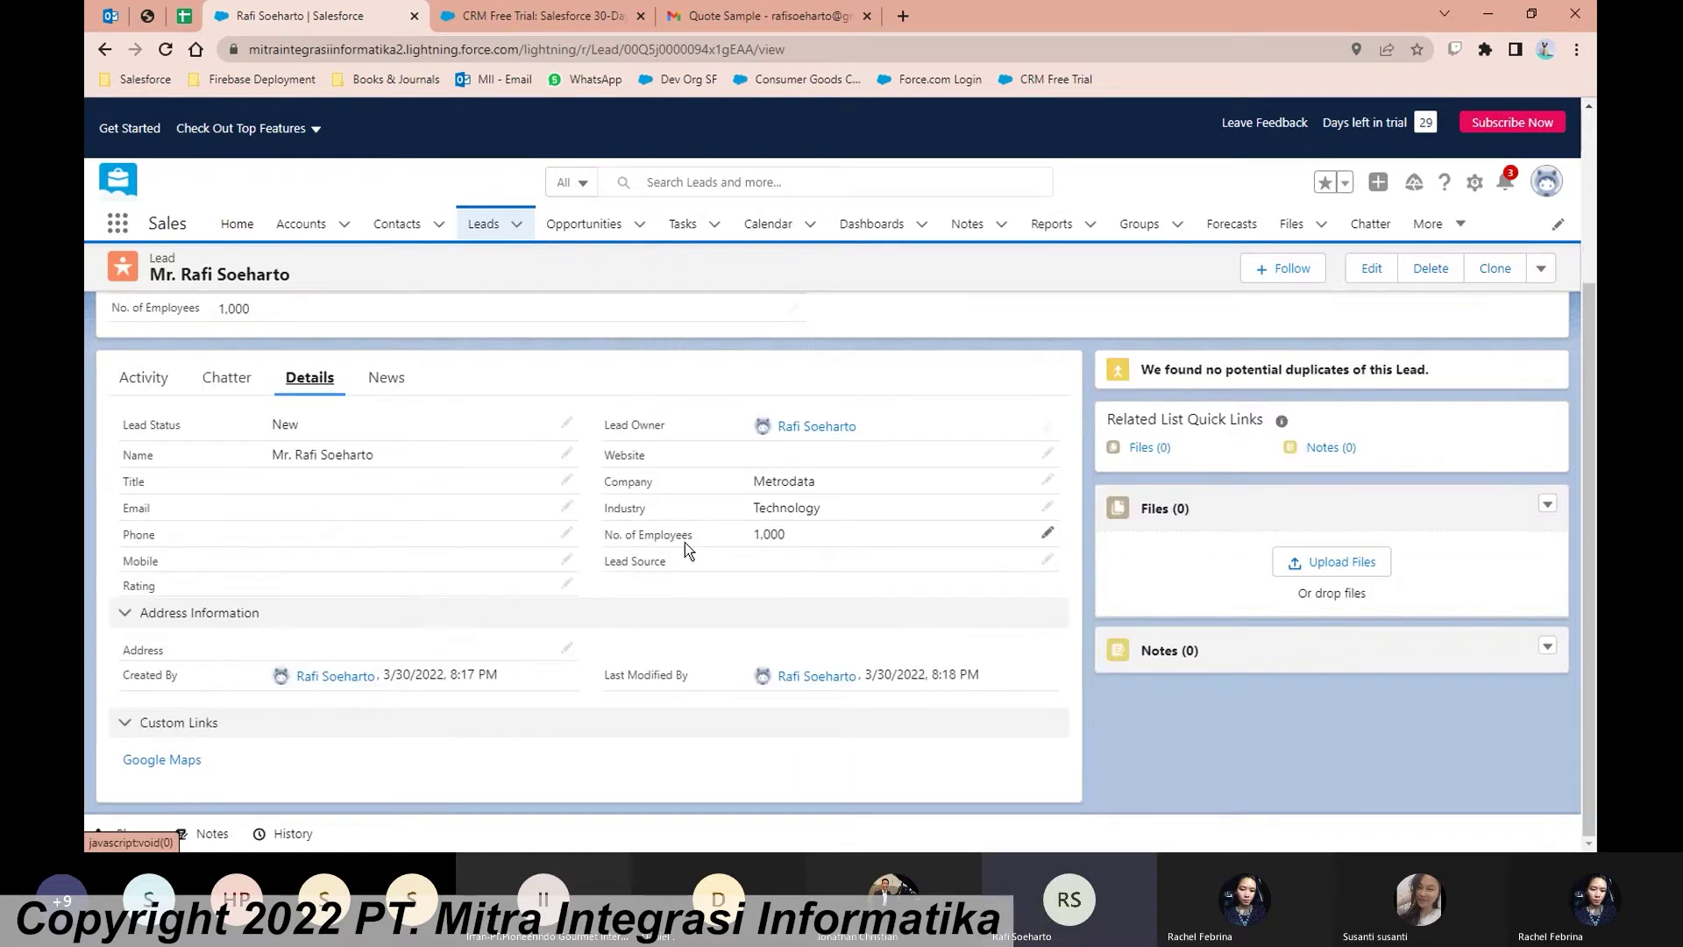
{"action": "scroll", "coordinate": [742, 487], "scroll_direction": "up", "scroll_amount": 1}
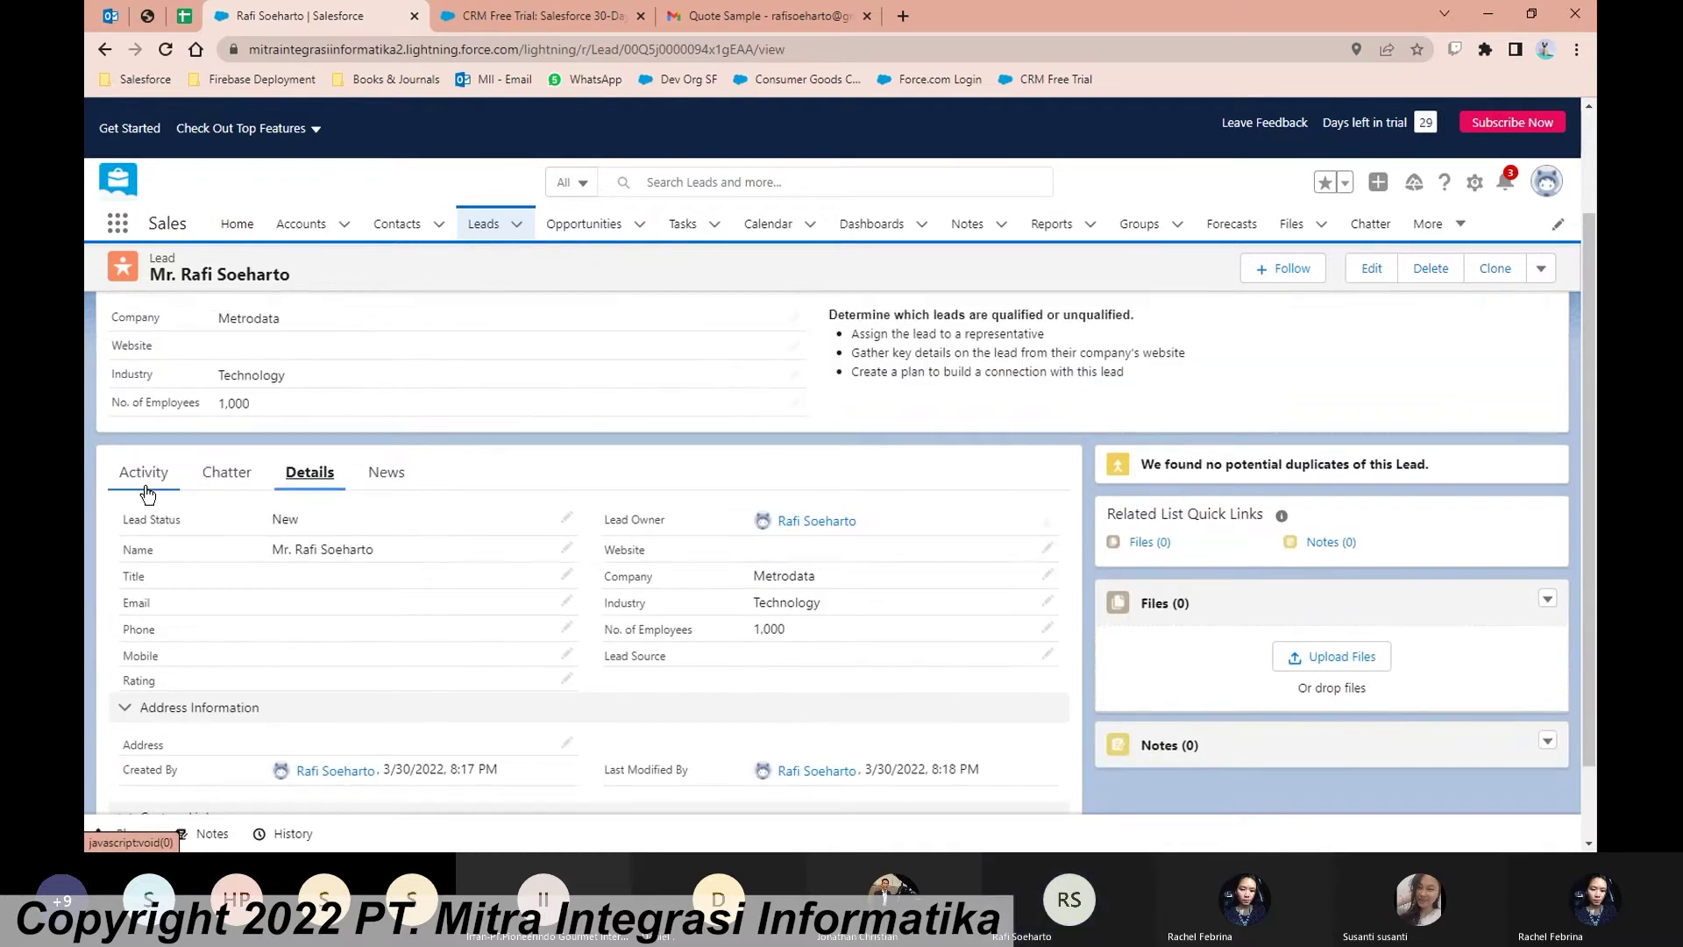
{"action": "left_click", "coordinate": [147, 487]}
{"action": "scroll", "coordinate": [406, 467], "scroll_direction": "up", "scroll_amount": 1}
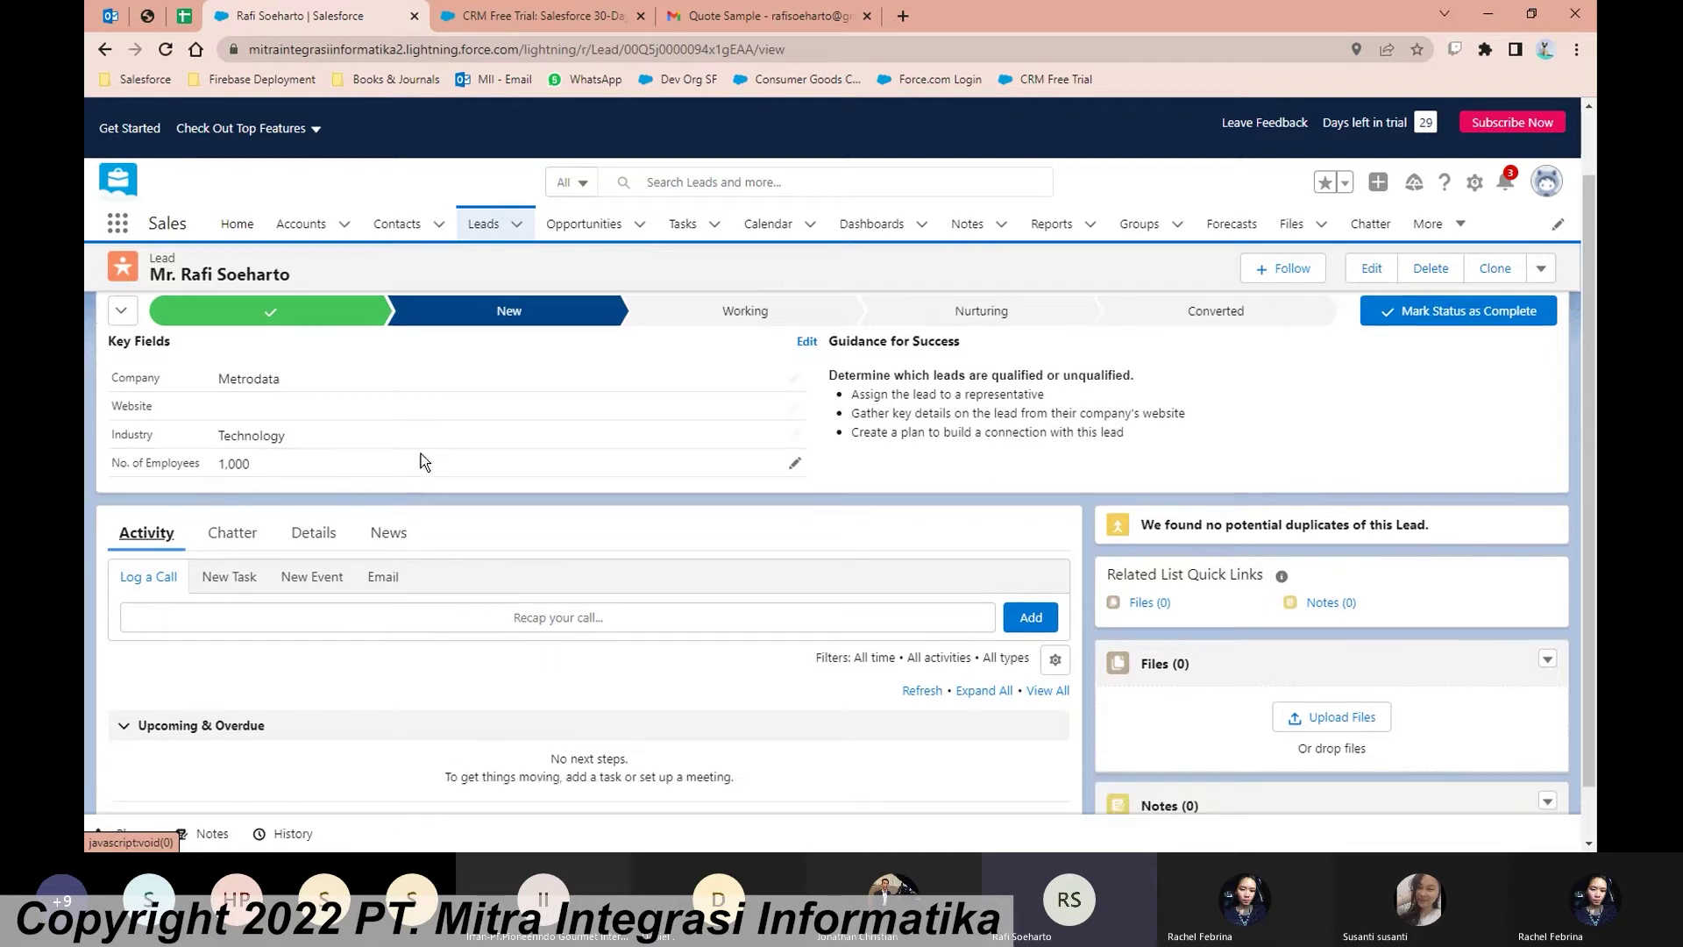
{"action": "scroll", "coordinate": [420, 454], "scroll_direction": "down", "scroll_amount": 1}
Step: Log a call with subject Call and a first-contact comment about the lead's contact
{"action": "left_click", "coordinate": [650, 562]}
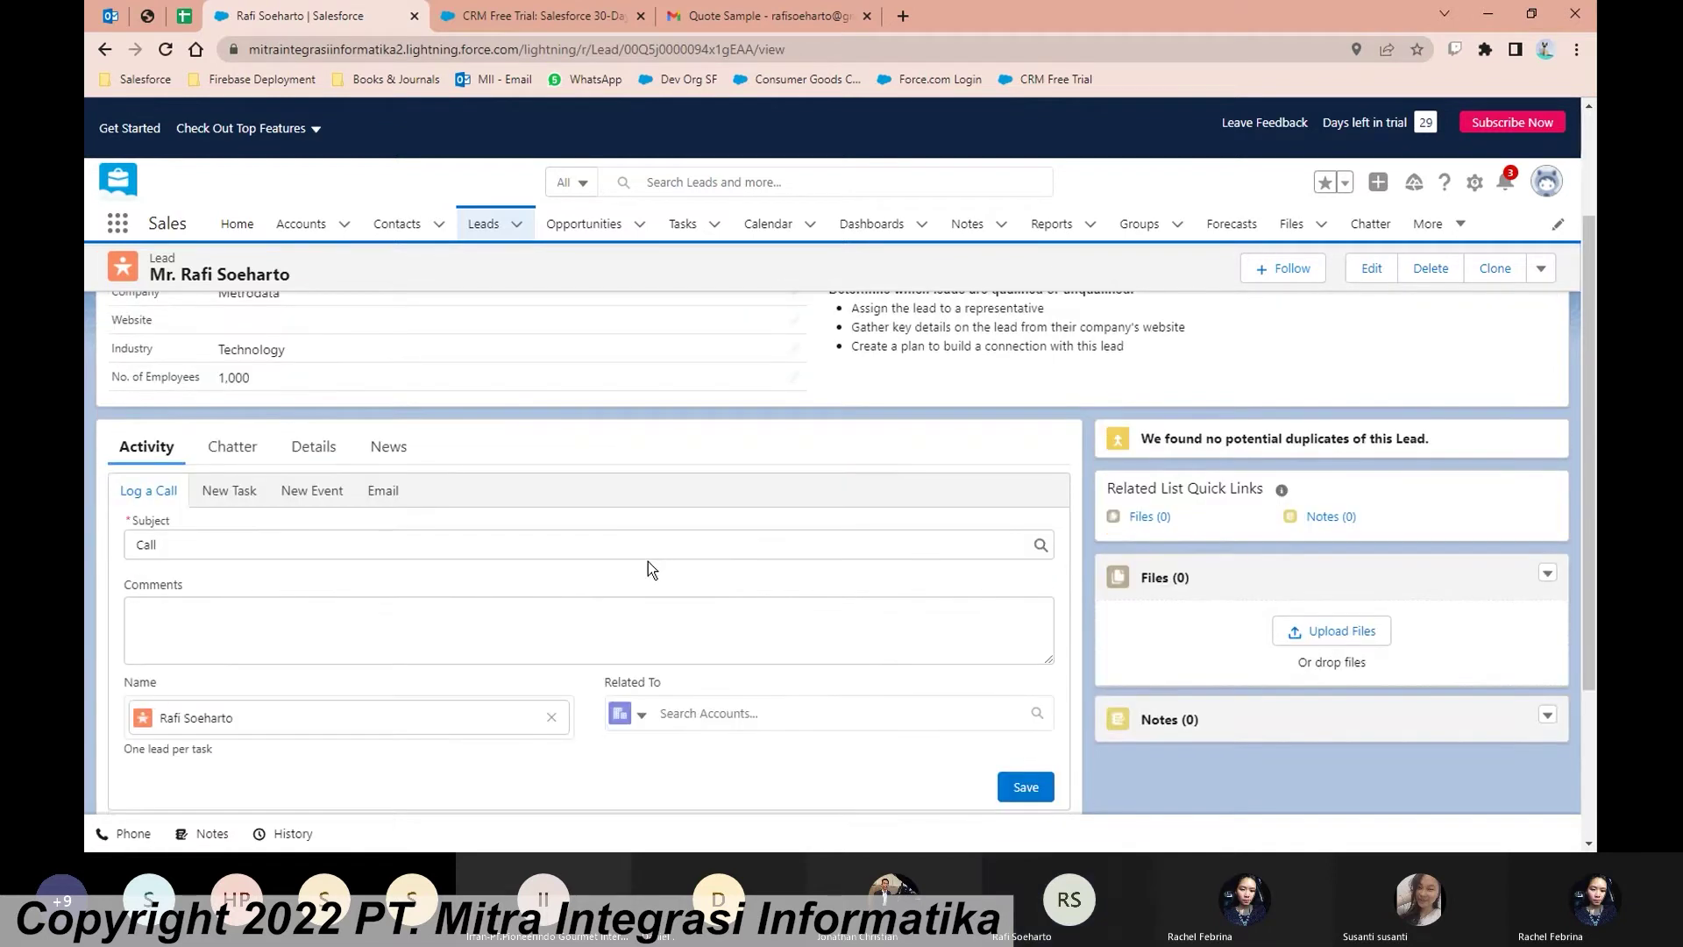
{"action": "scroll", "coordinate": [649, 564], "scroll_direction": "down", "scroll_amount": 1}
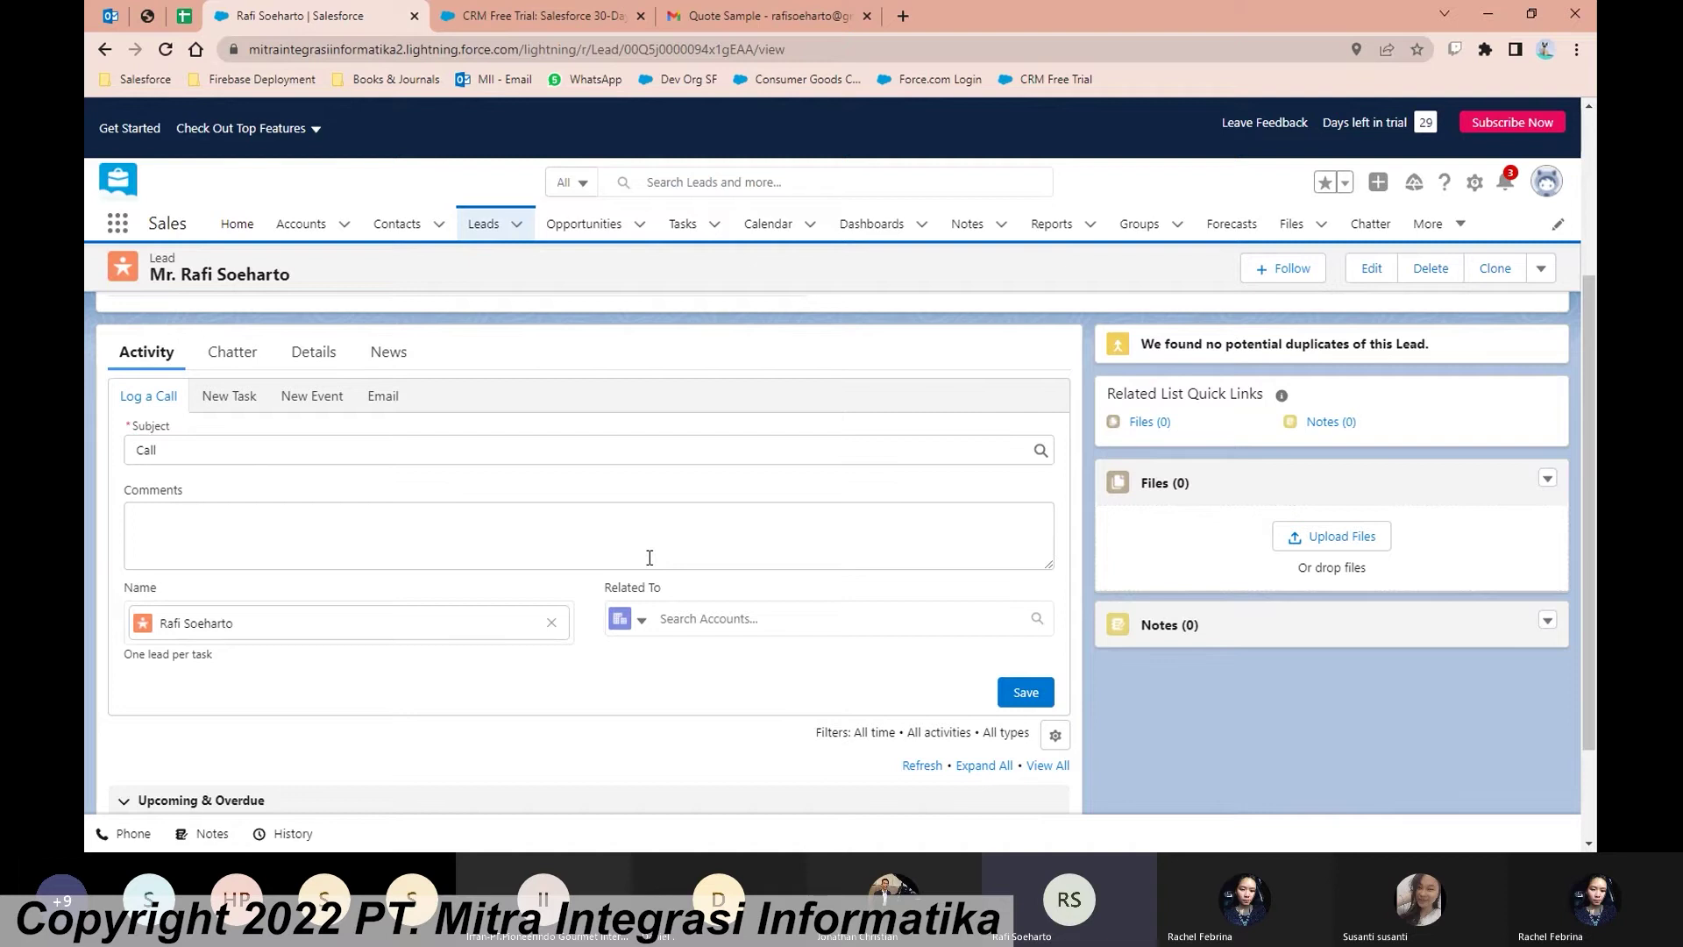
{"action": "scroll", "coordinate": [647, 546], "scroll_direction": "down", "scroll_amount": 1}
{"action": "scroll", "coordinate": [647, 546], "scroll_direction": "up", "scroll_amount": 1}
{"action": "left_click", "coordinate": [274, 459]}
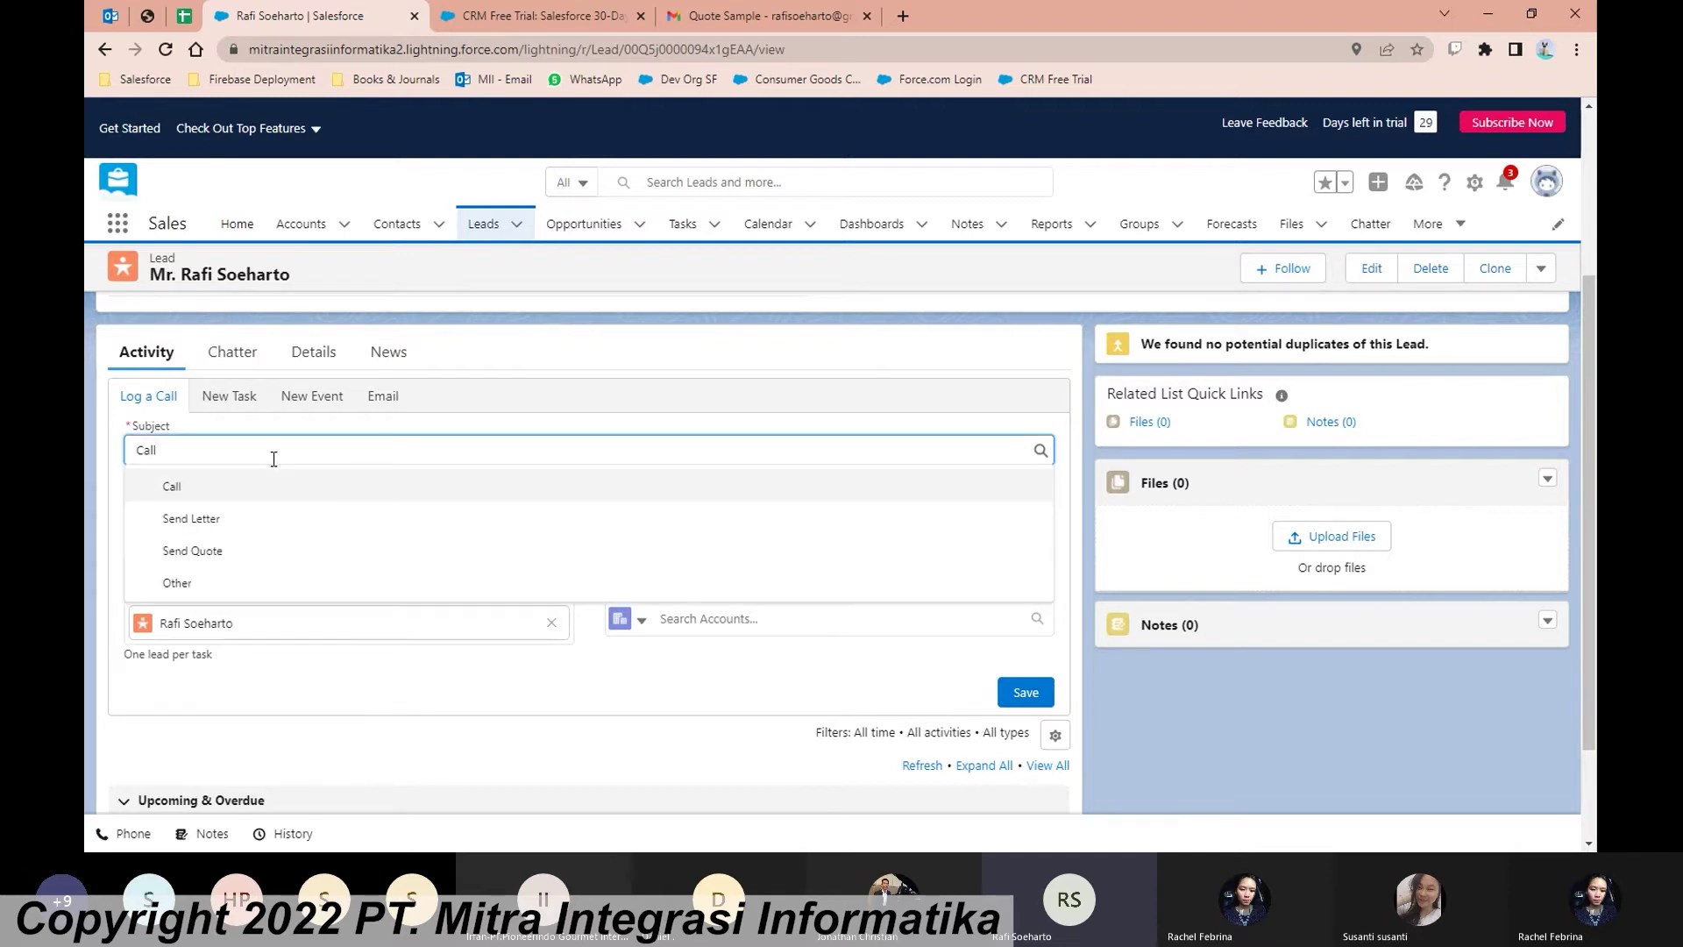
{"action": "scroll", "coordinate": [273, 459], "scroll_direction": "up", "scroll_amount": 1}
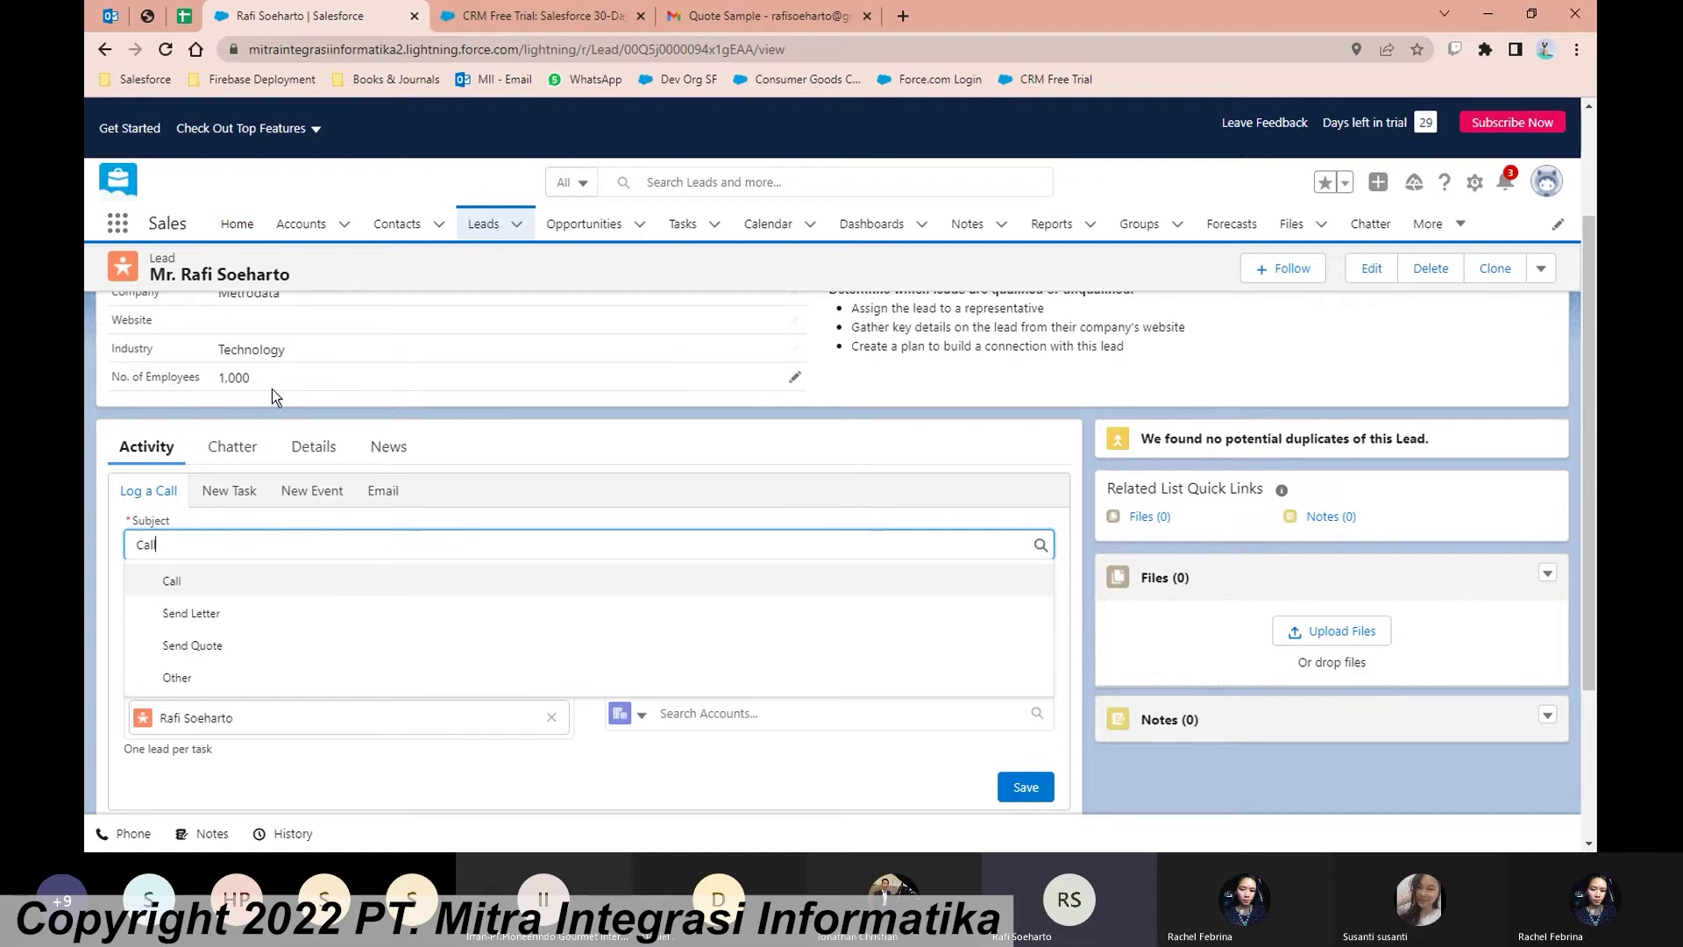
{"action": "scroll", "coordinate": [282, 491], "scroll_direction": "down", "scroll_amount": 1}
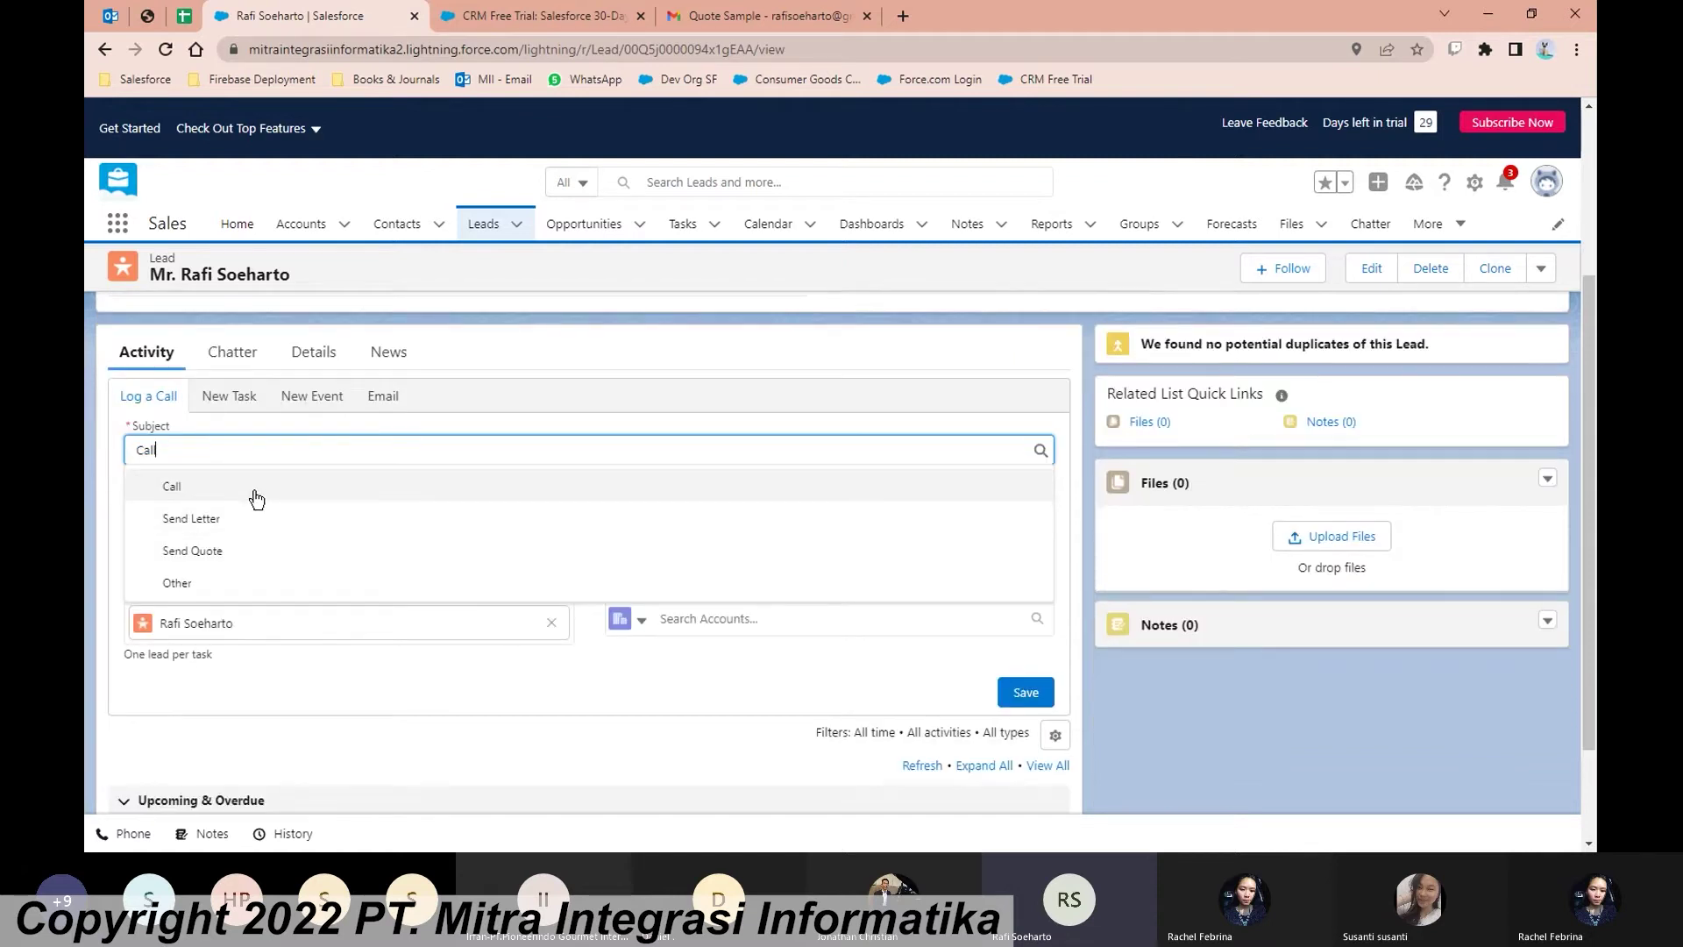
{"action": "left_click", "coordinate": [256, 497]}
{"action": "left_click", "coordinate": [274, 529]}
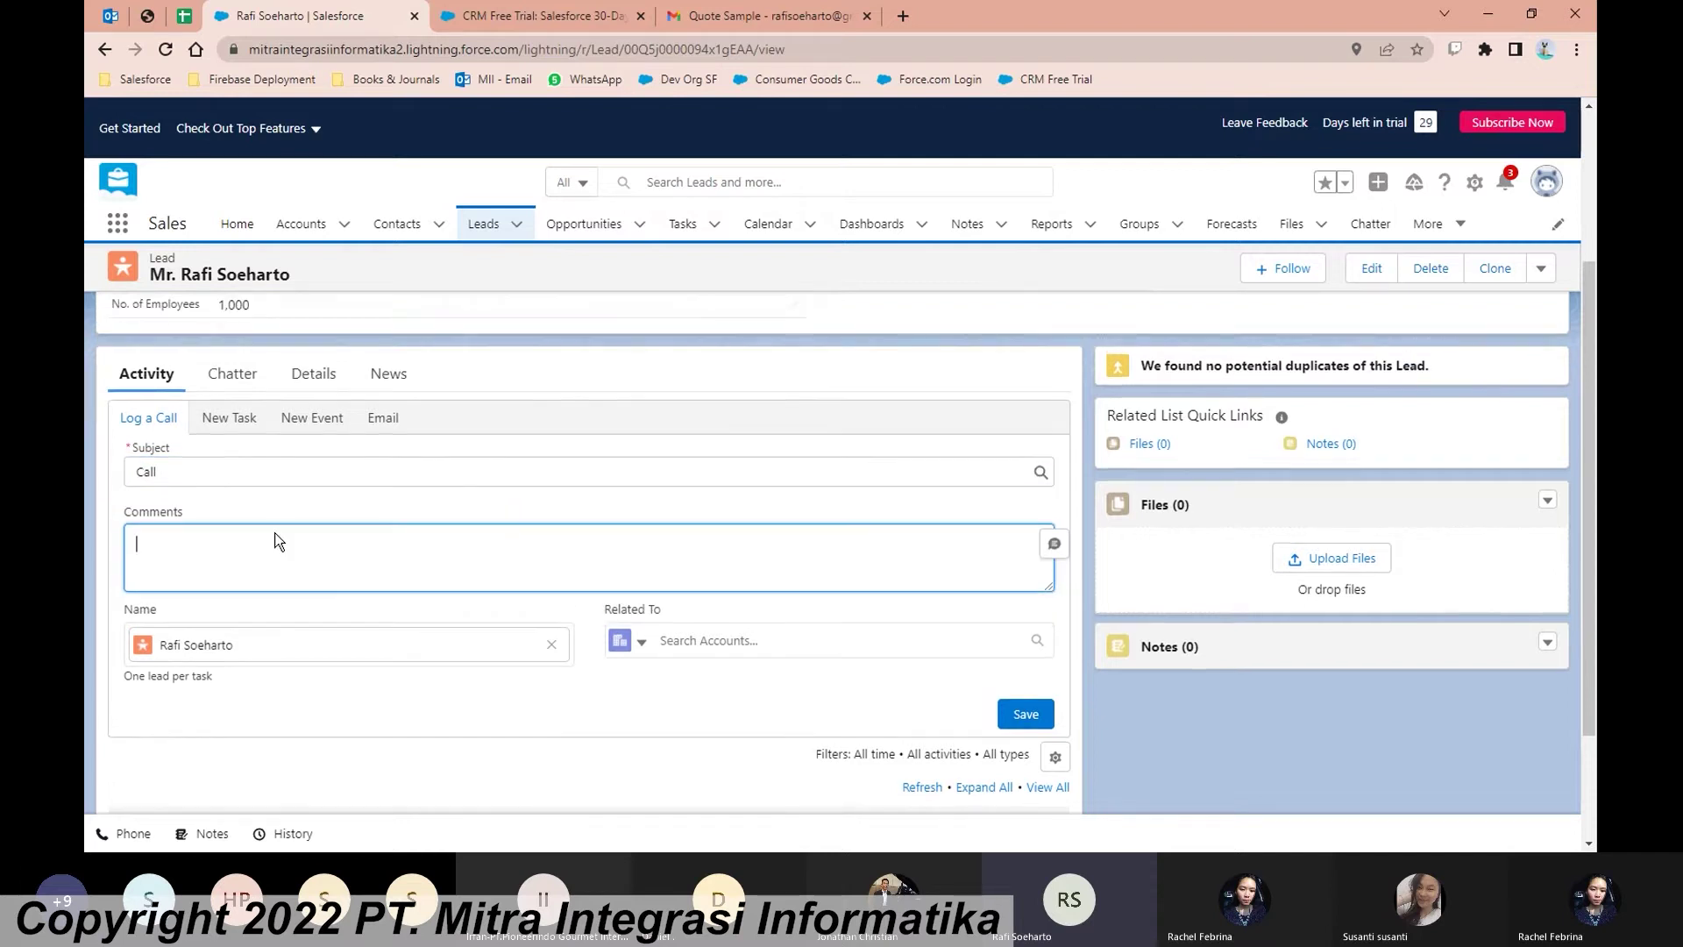
{"action": "scroll", "coordinate": [274, 541], "scroll_direction": "up", "scroll_amount": 1}
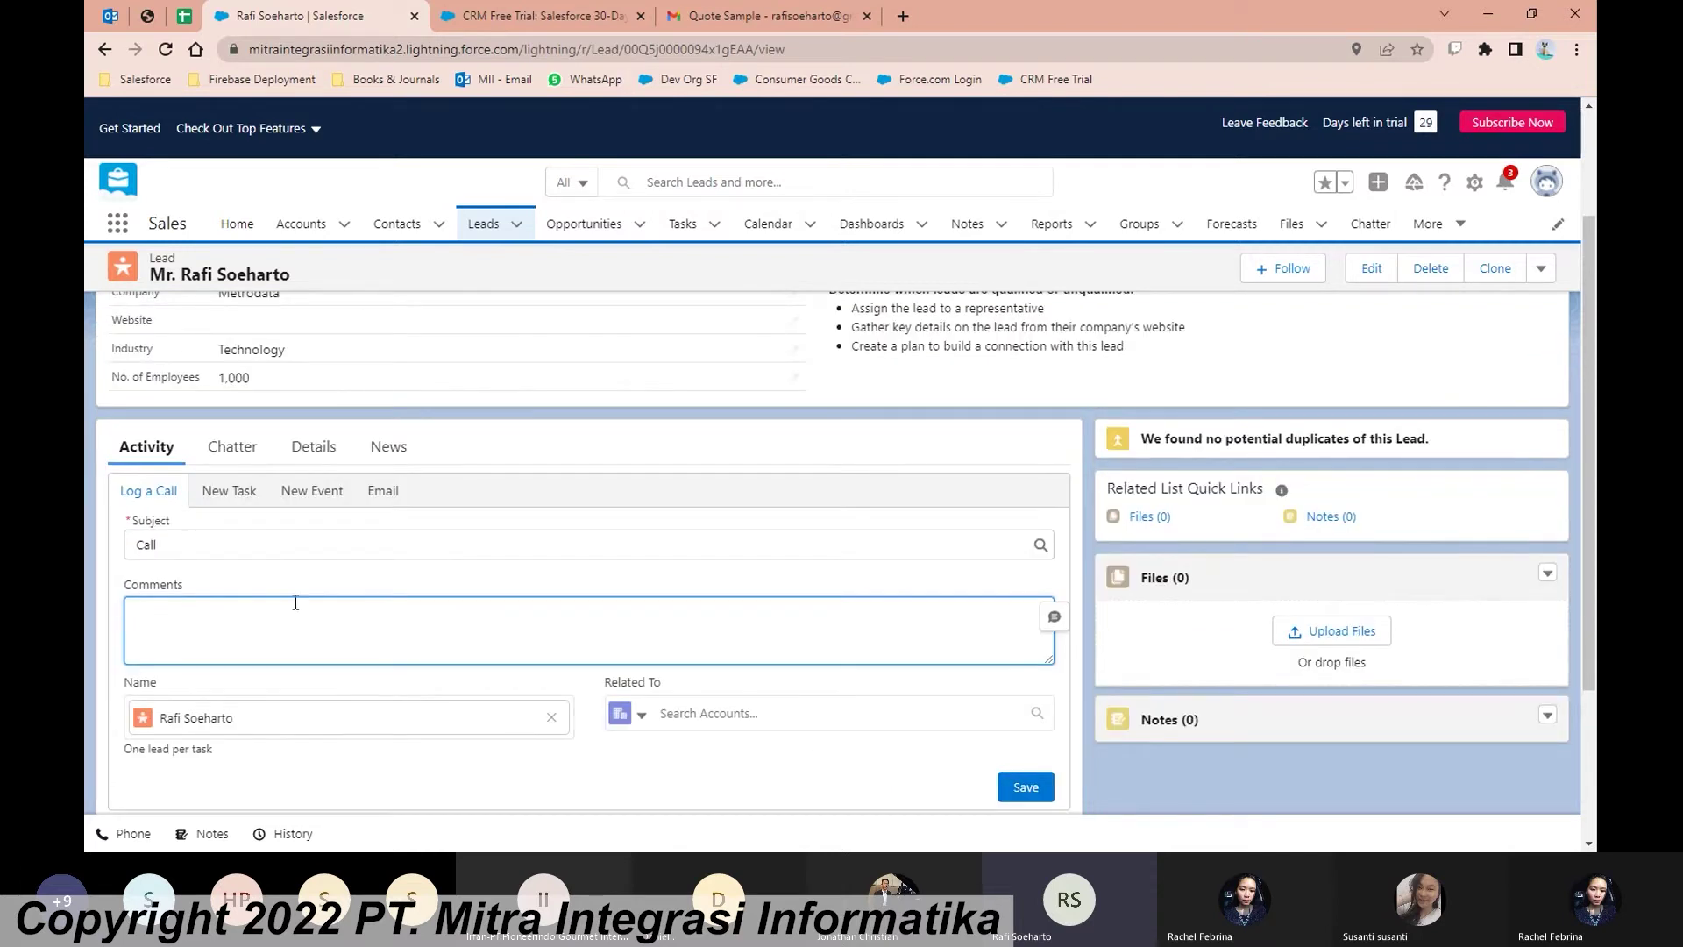
{"action": "type", "text": "First Contact dengan bapak Rafi"}
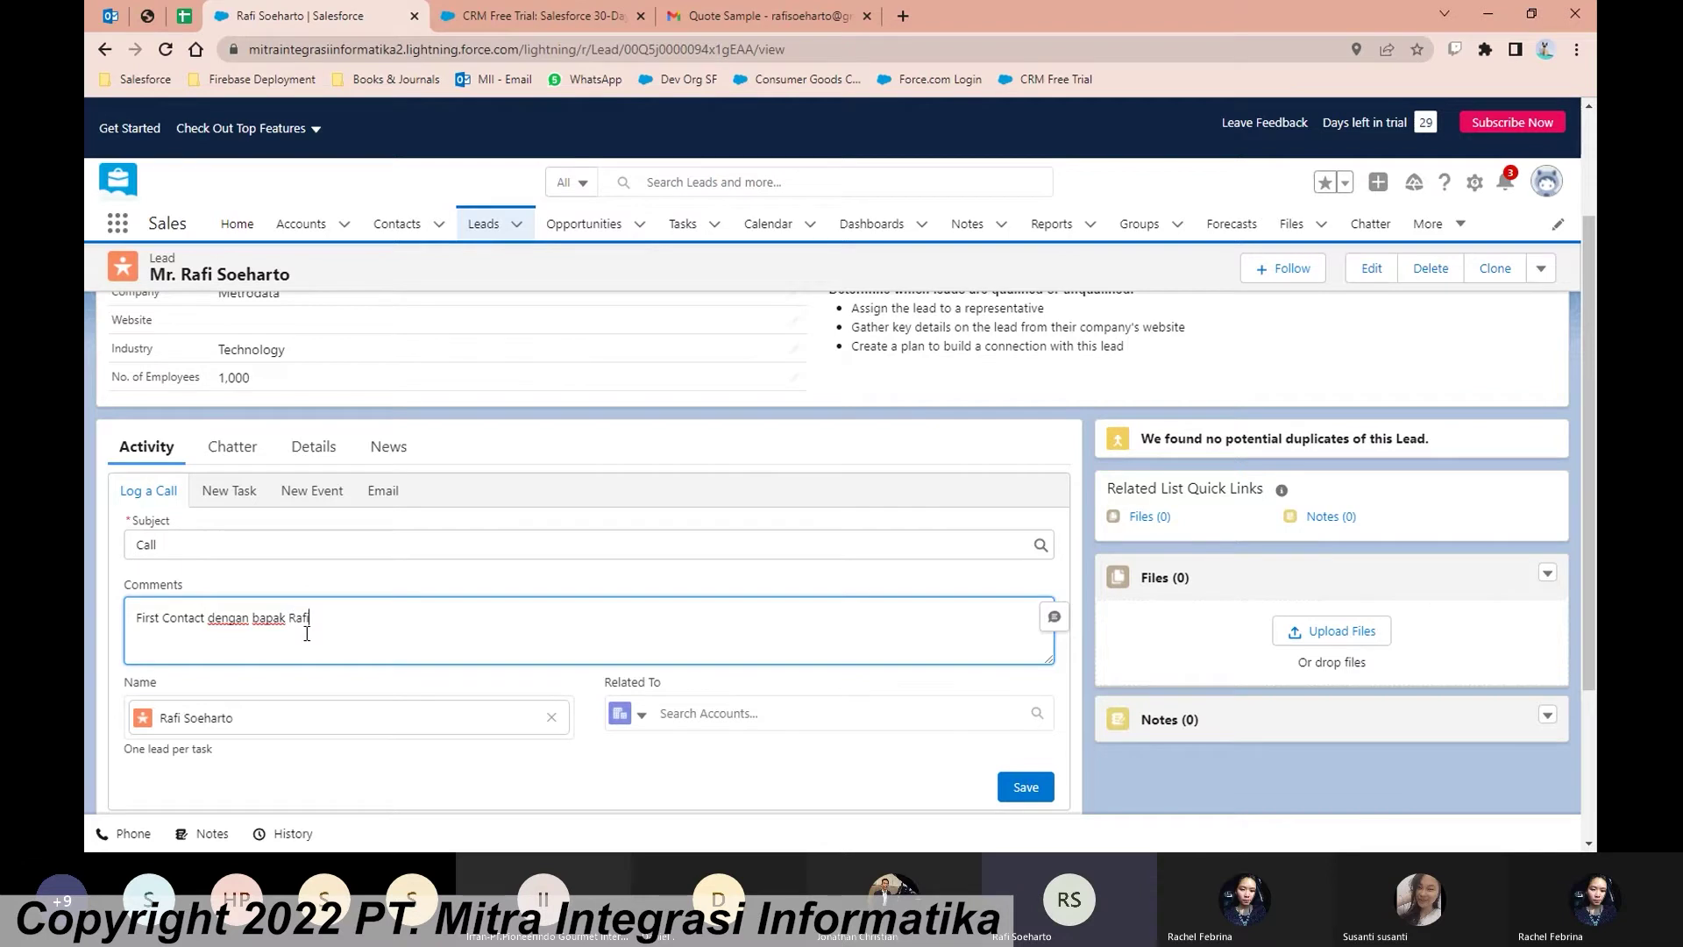
{"action": "scroll", "coordinate": [296, 603], "scroll_direction": "down", "scroll_amount": 1}
{"action": "left_click", "coordinate": [235, 461]}
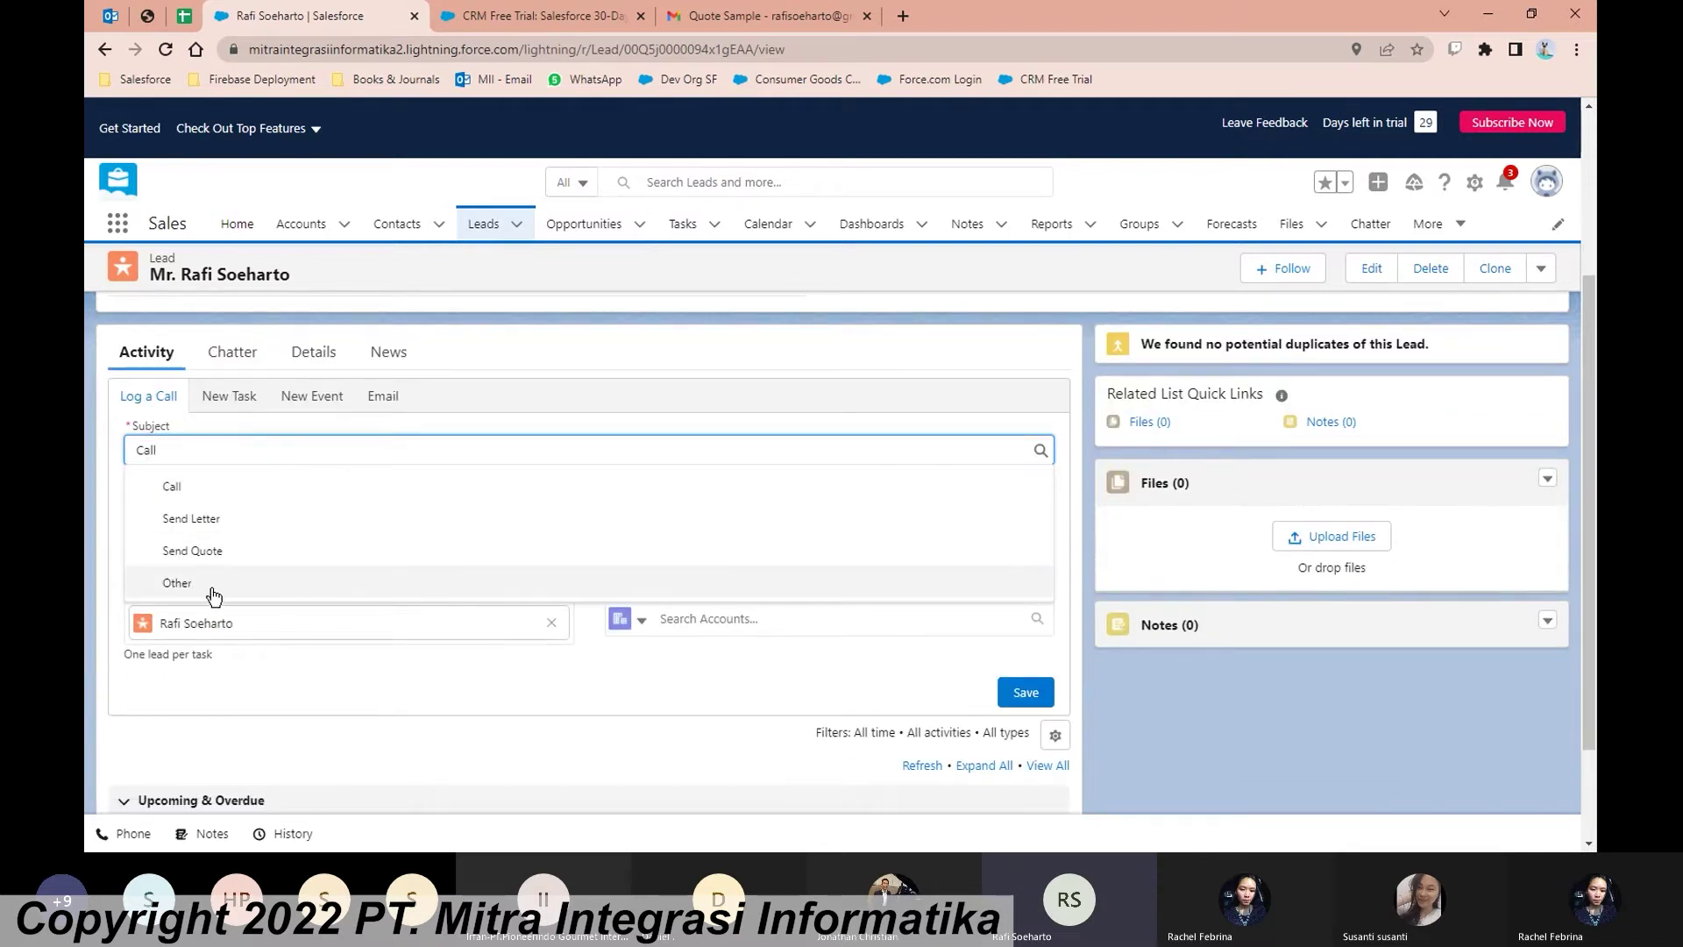
{"action": "left_click", "coordinate": [462, 545]}
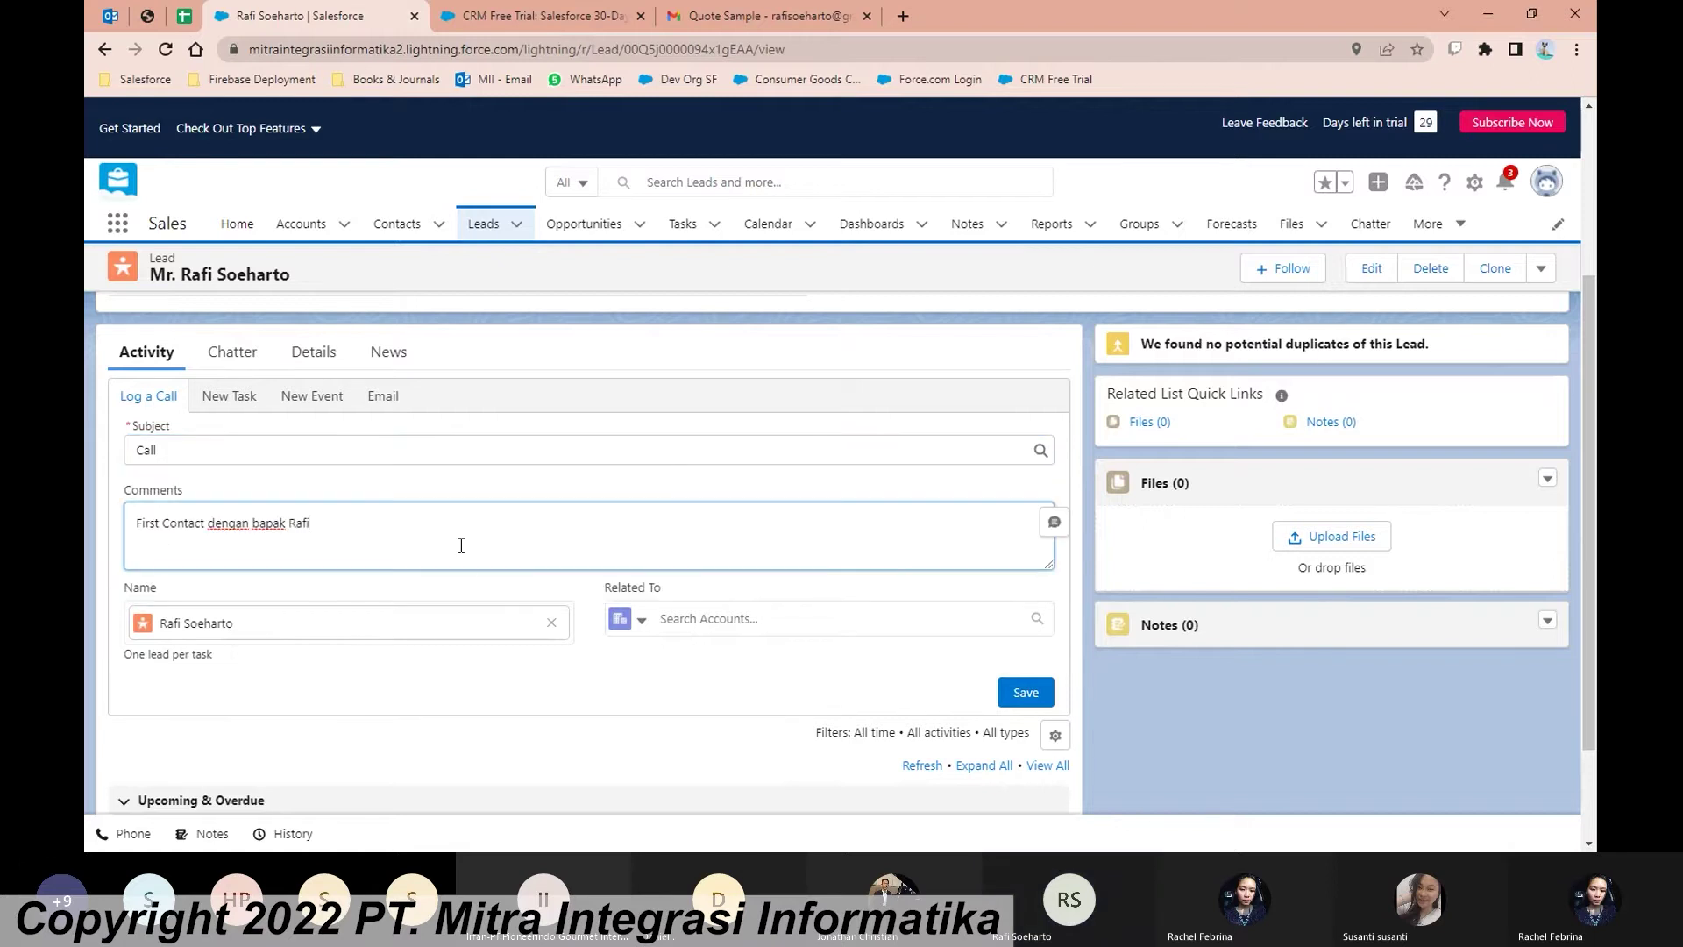
{"action": "left_click", "coordinate": [1026, 692]}
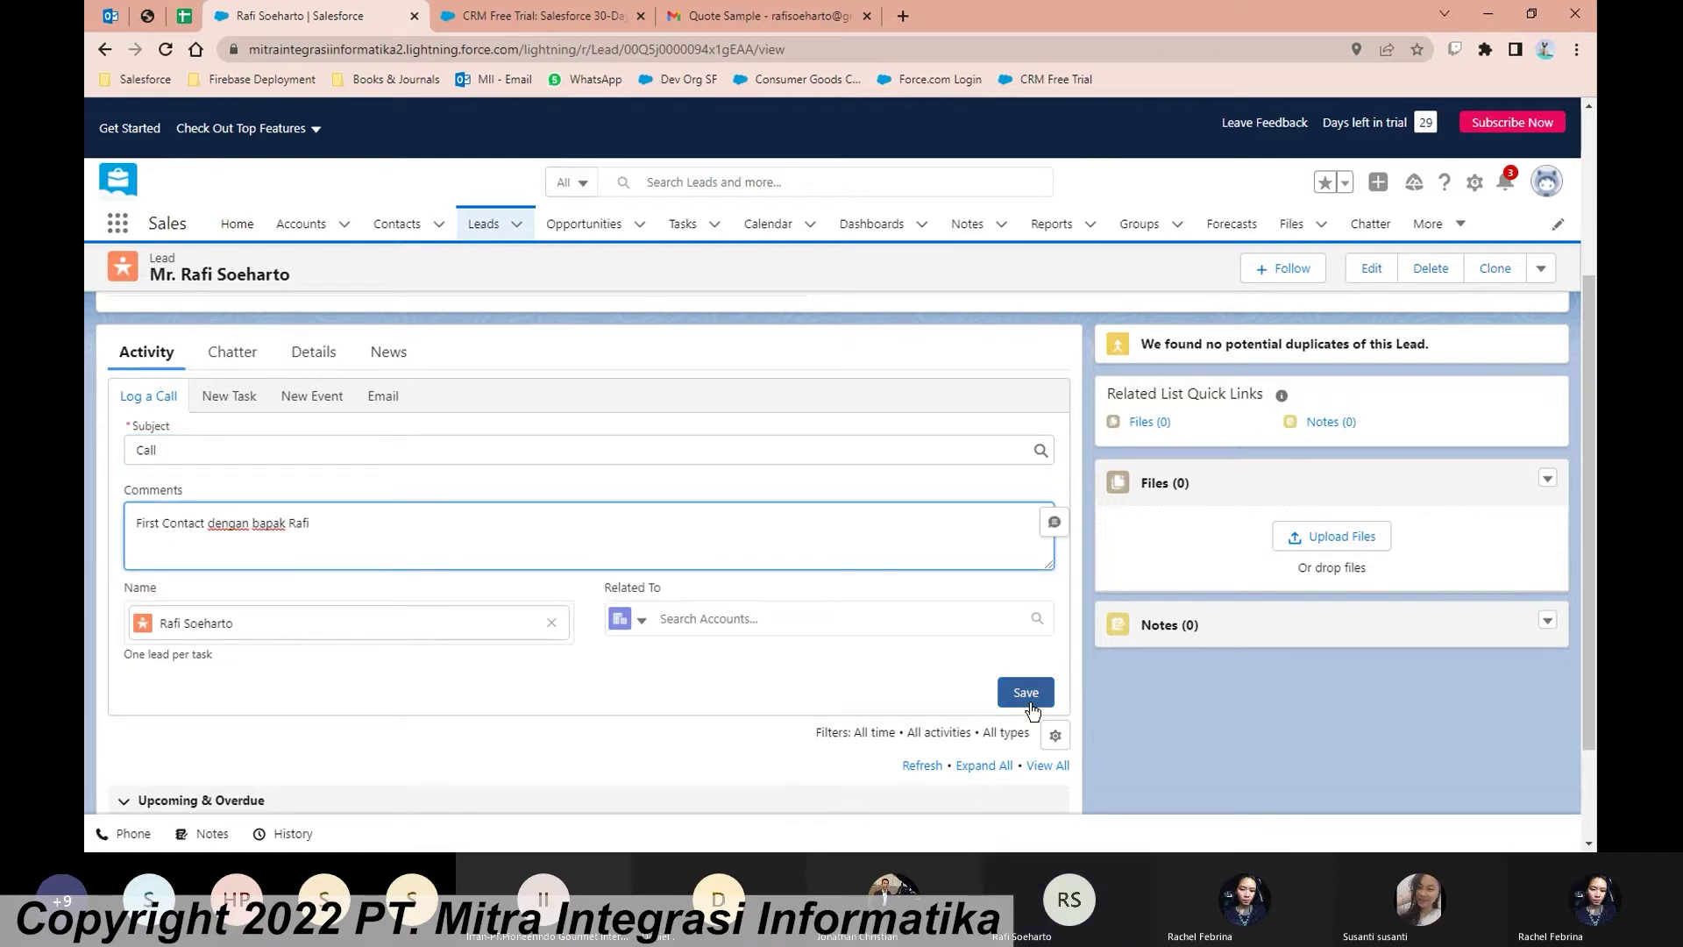
Step: Expand the logged call on the timeline to check its details, then start an email
{"action": "scroll", "coordinate": [634, 644], "scroll_direction": "down", "scroll_amount": 1}
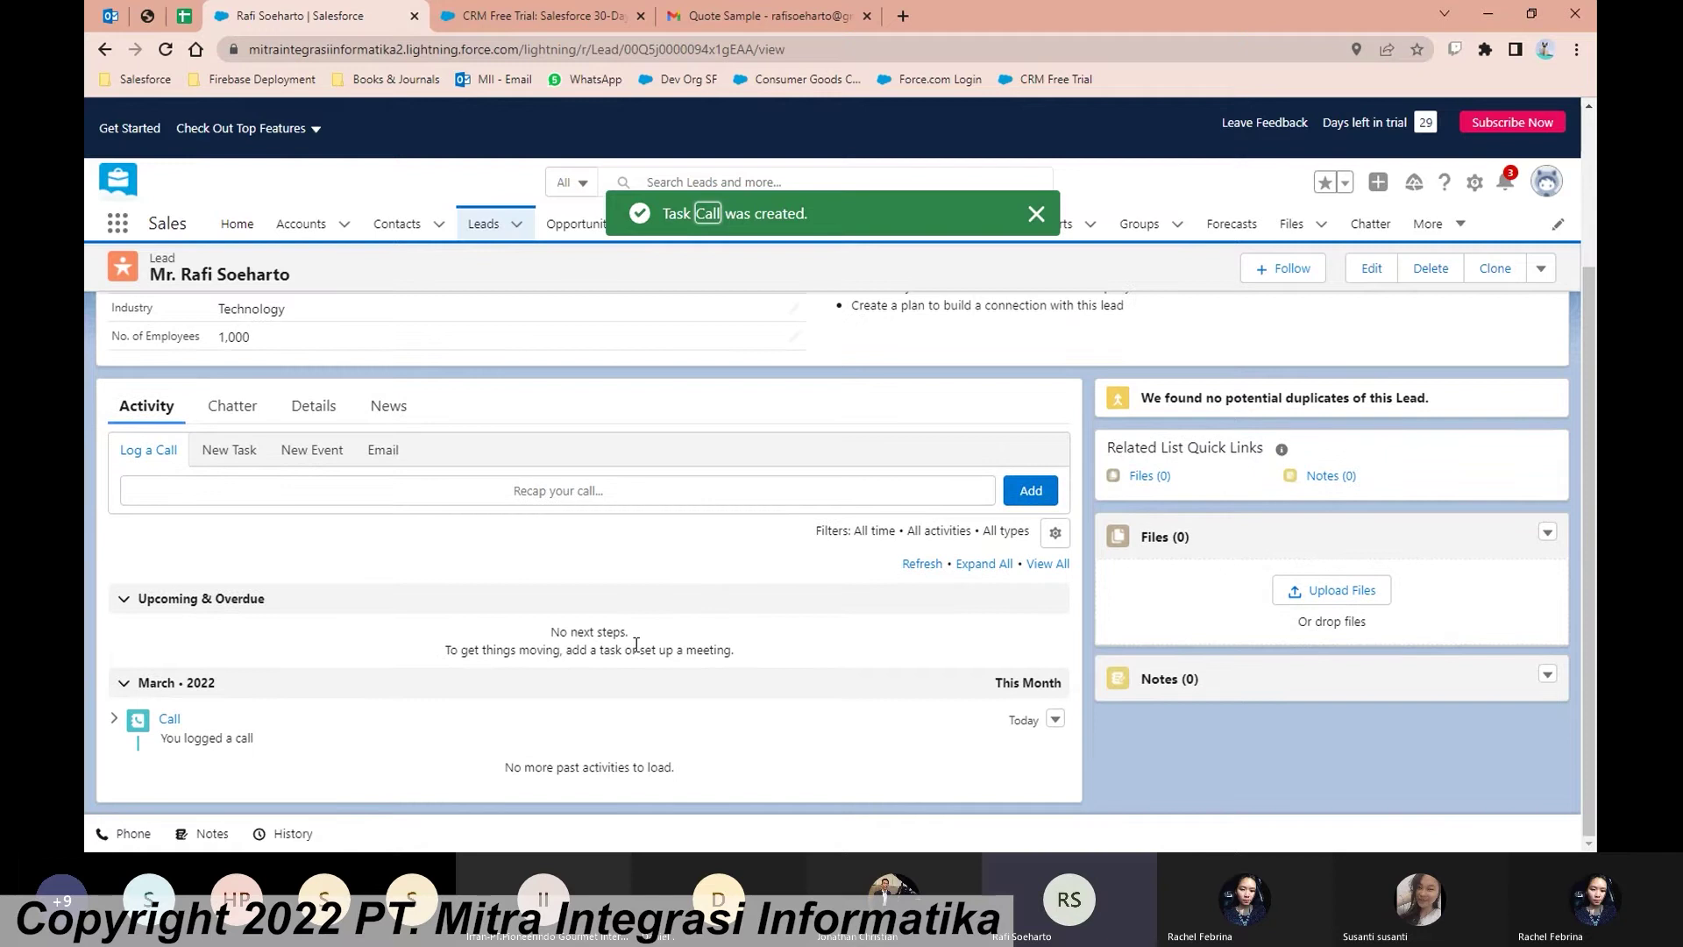
{"action": "left_click", "coordinate": [113, 719]}
{"action": "scroll", "coordinate": [469, 697], "scroll_direction": "down", "scroll_amount": 1}
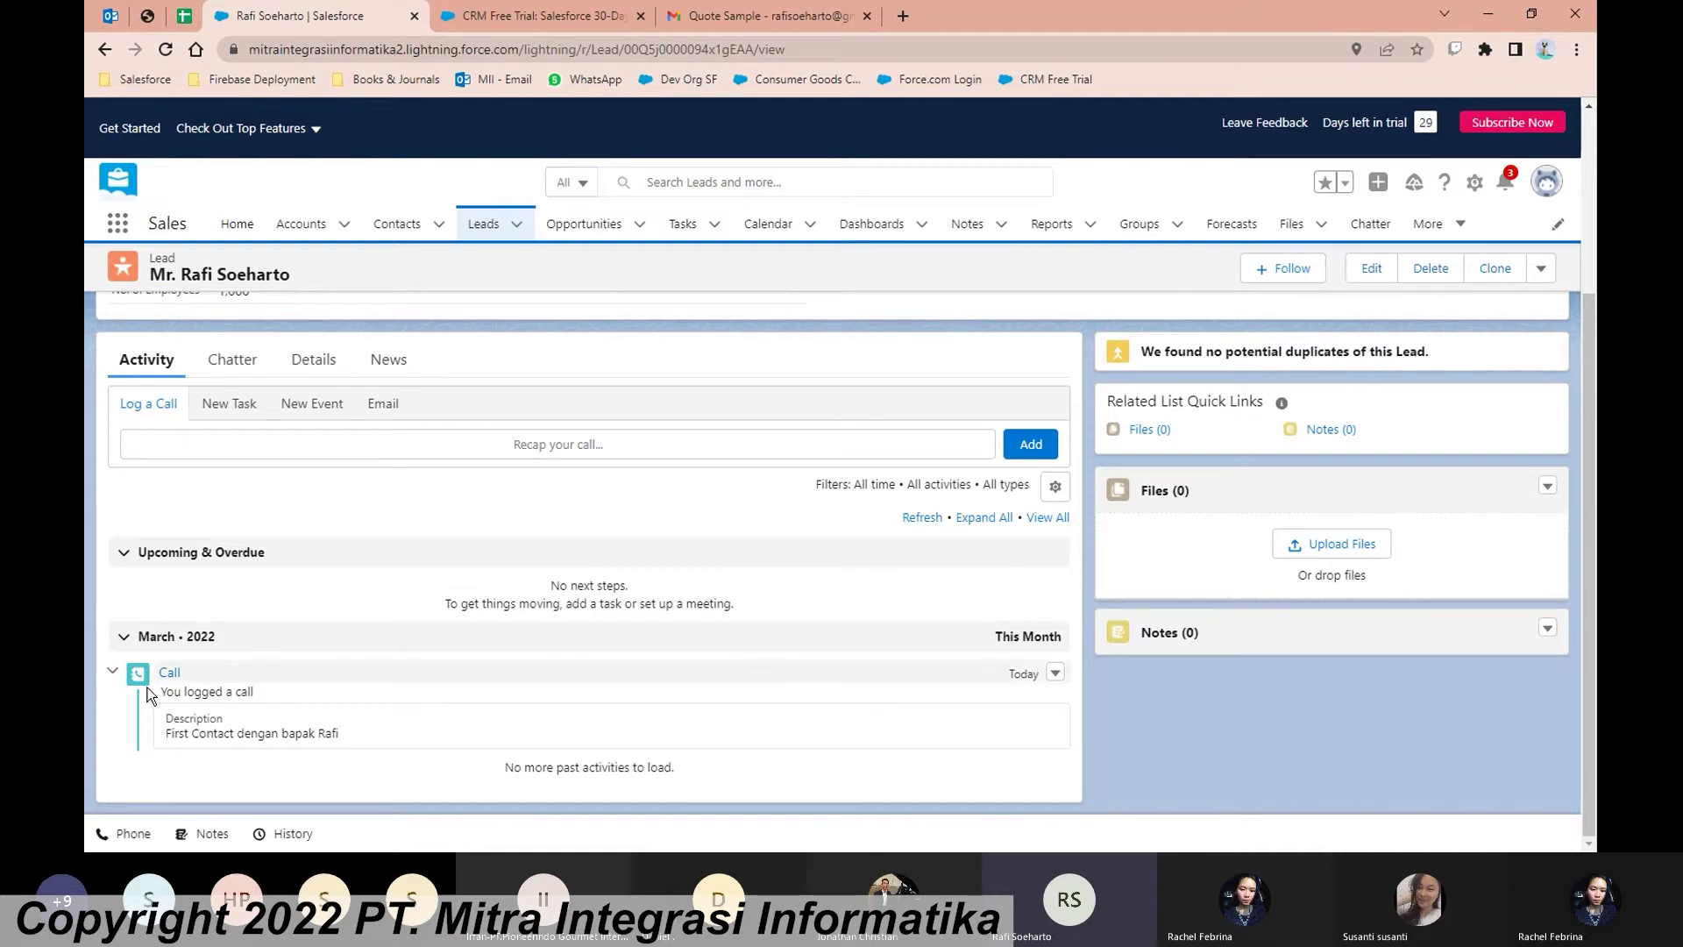
{"action": "left_click", "coordinate": [378, 405]}
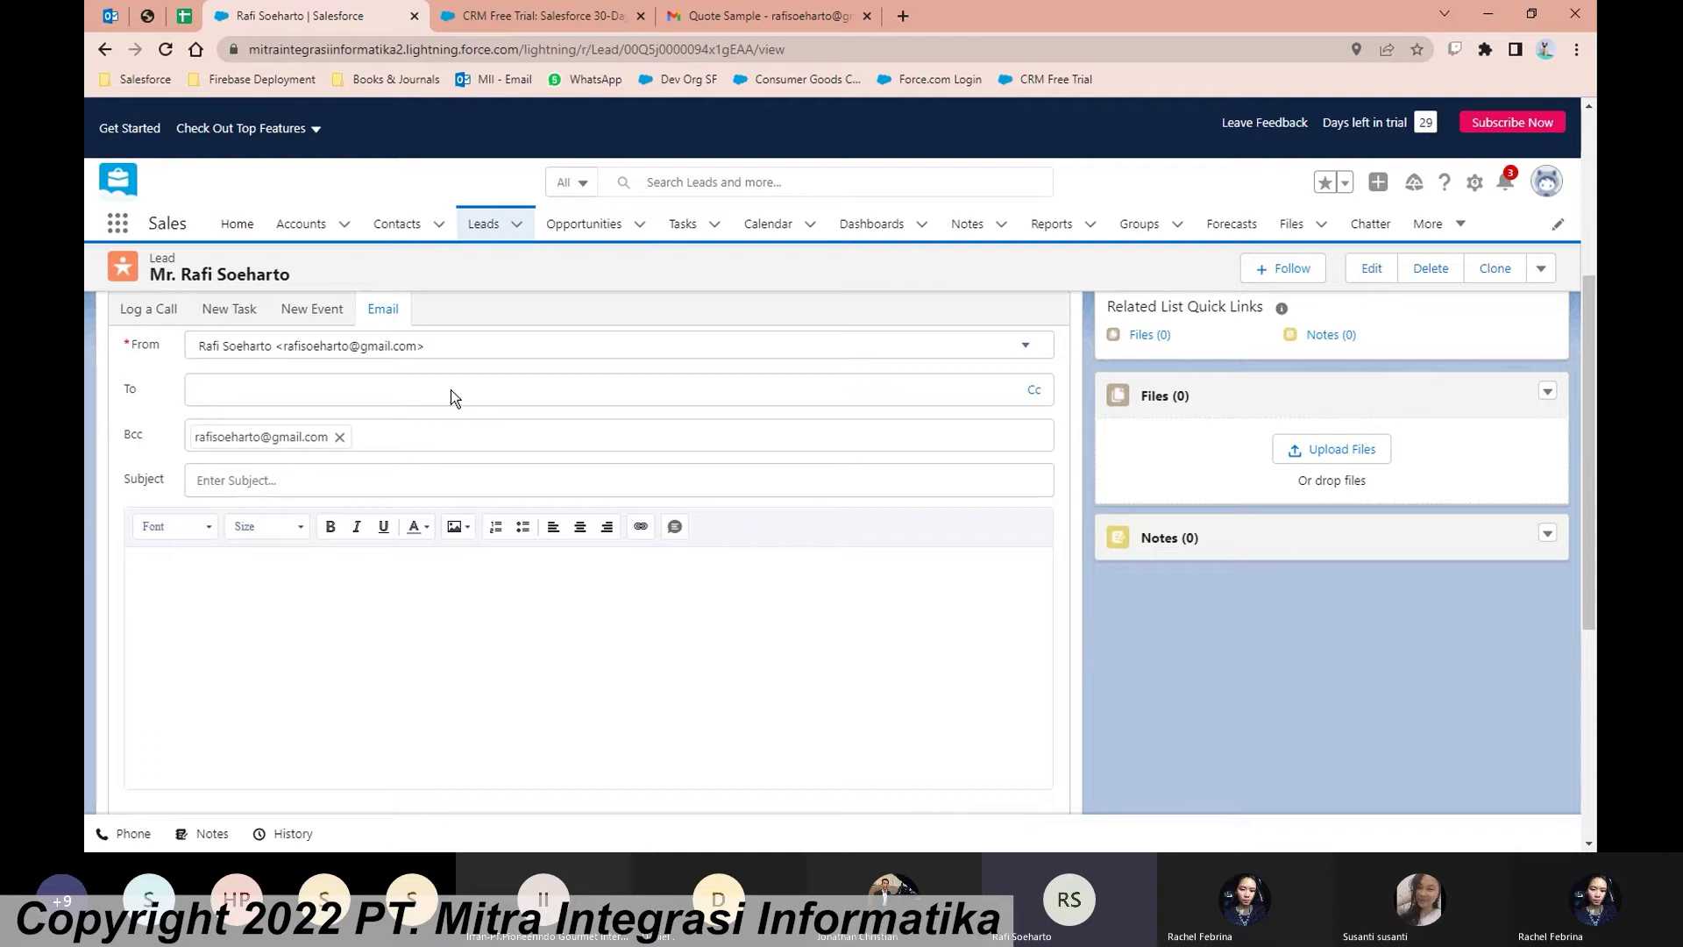
Step: Address the email to the lead's contact, replacing an unmatched typed recipient
{"action": "left_click", "coordinate": [450, 484]}
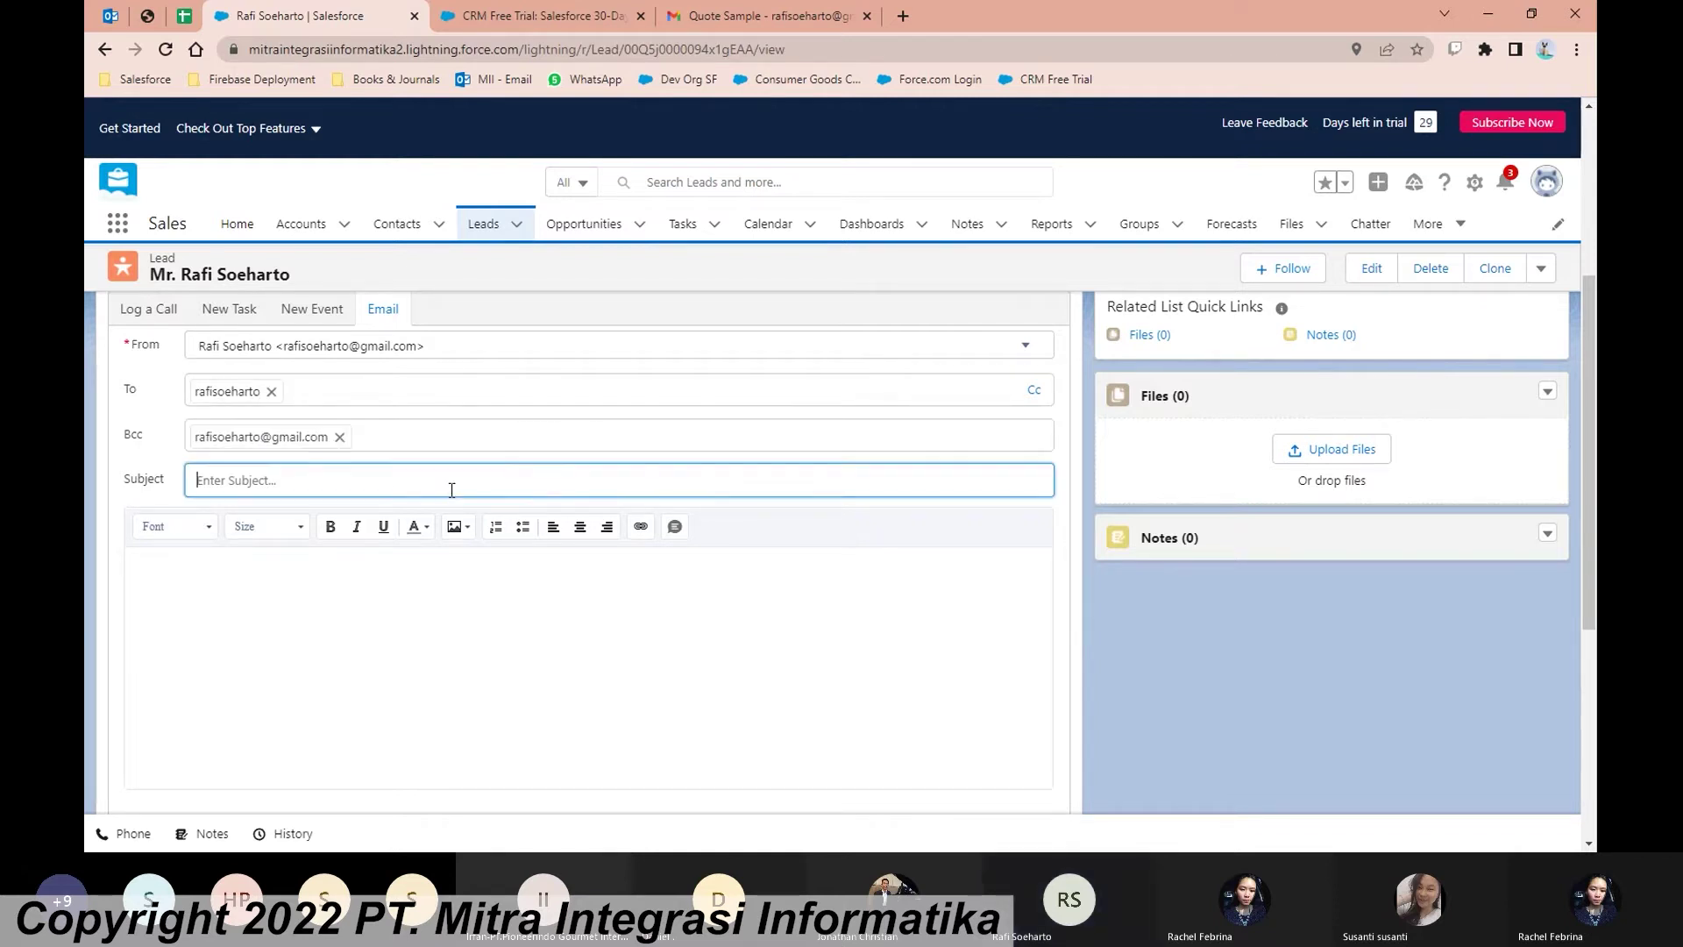
{"action": "left_click", "coordinate": [353, 394]}
{"action": "key", "text": "BackSpace"}
{"action": "type", "text": "rafiso"}
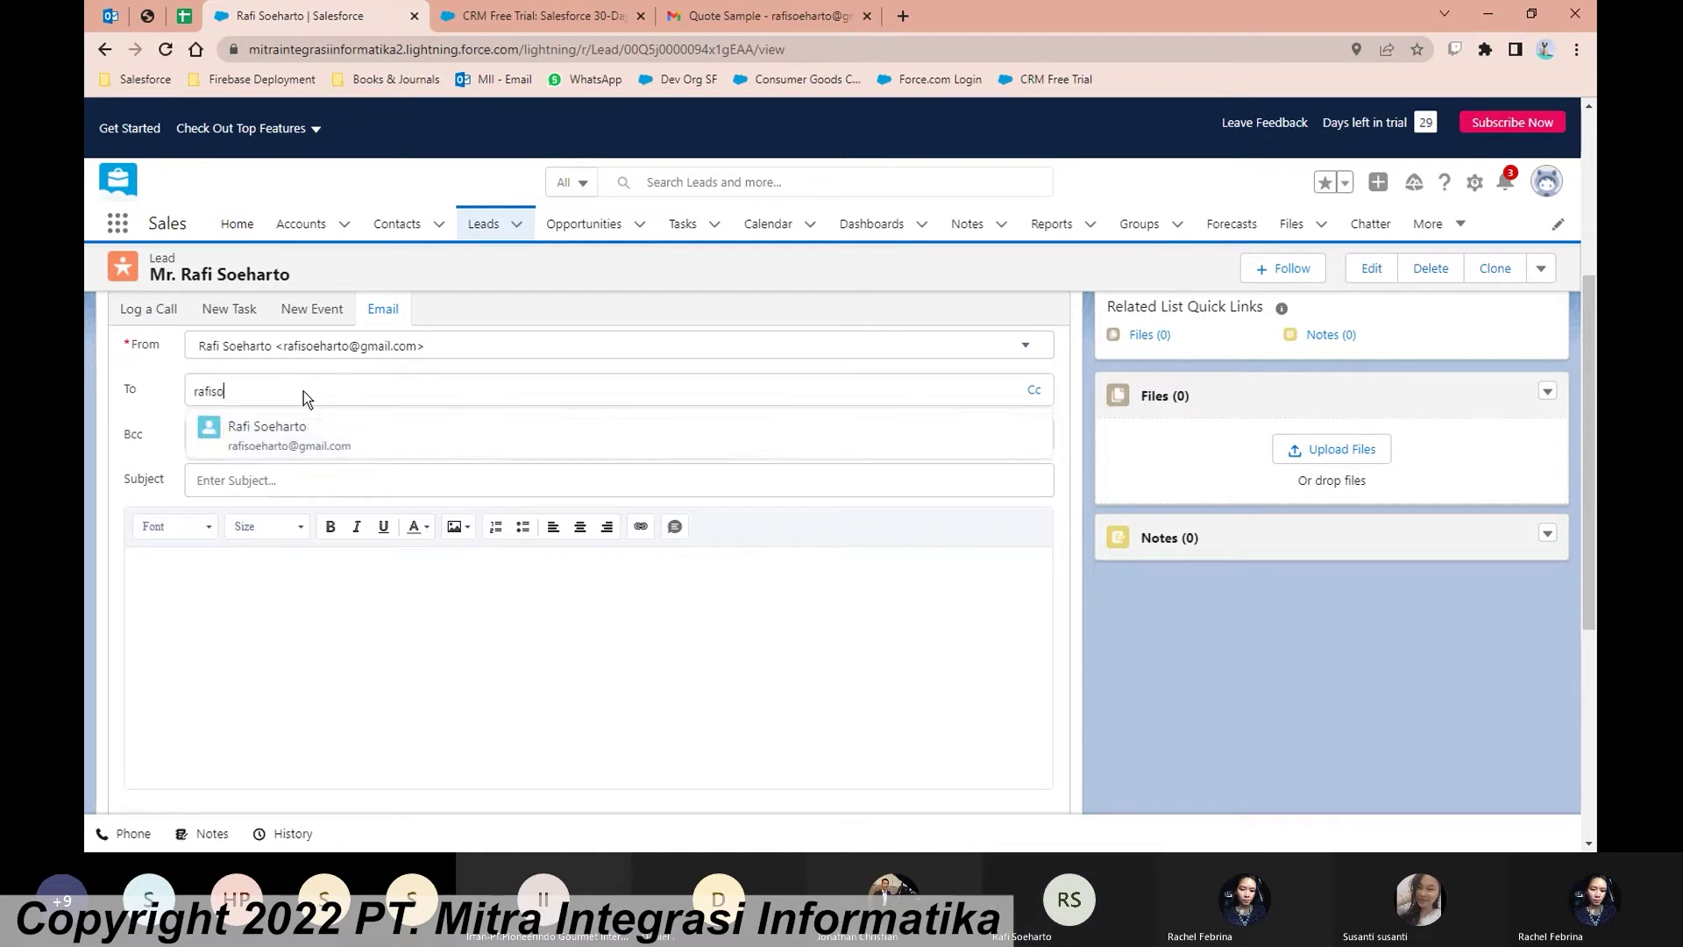
{"action": "left_click", "coordinate": [333, 427]}
Step: Enter subject 'Test 1' and body 'Test', send the email, then view the lead's Details
{"action": "left_click", "coordinate": [330, 477]}
{"action": "type", "text": "Test 1"}
{"action": "left_click", "coordinate": [335, 571]}
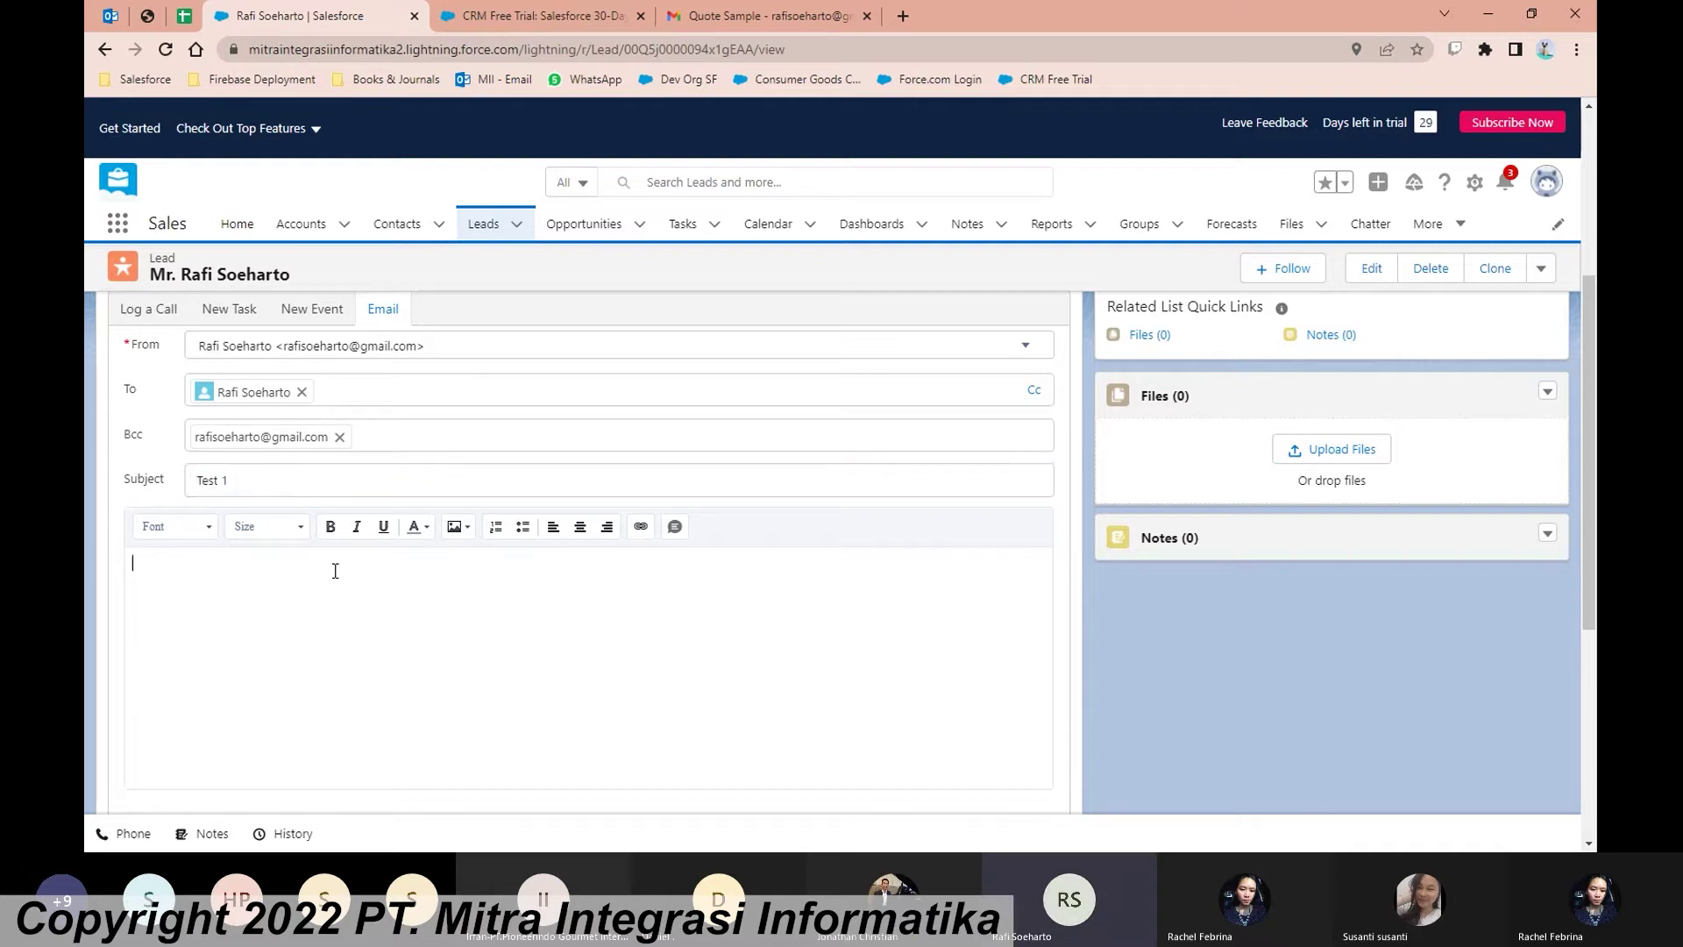
{"action": "type", "text": "Test"}
{"action": "scroll", "coordinate": [334, 570], "scroll_direction": "down", "scroll_amount": 2}
{"action": "left_click", "coordinate": [972, 689]}
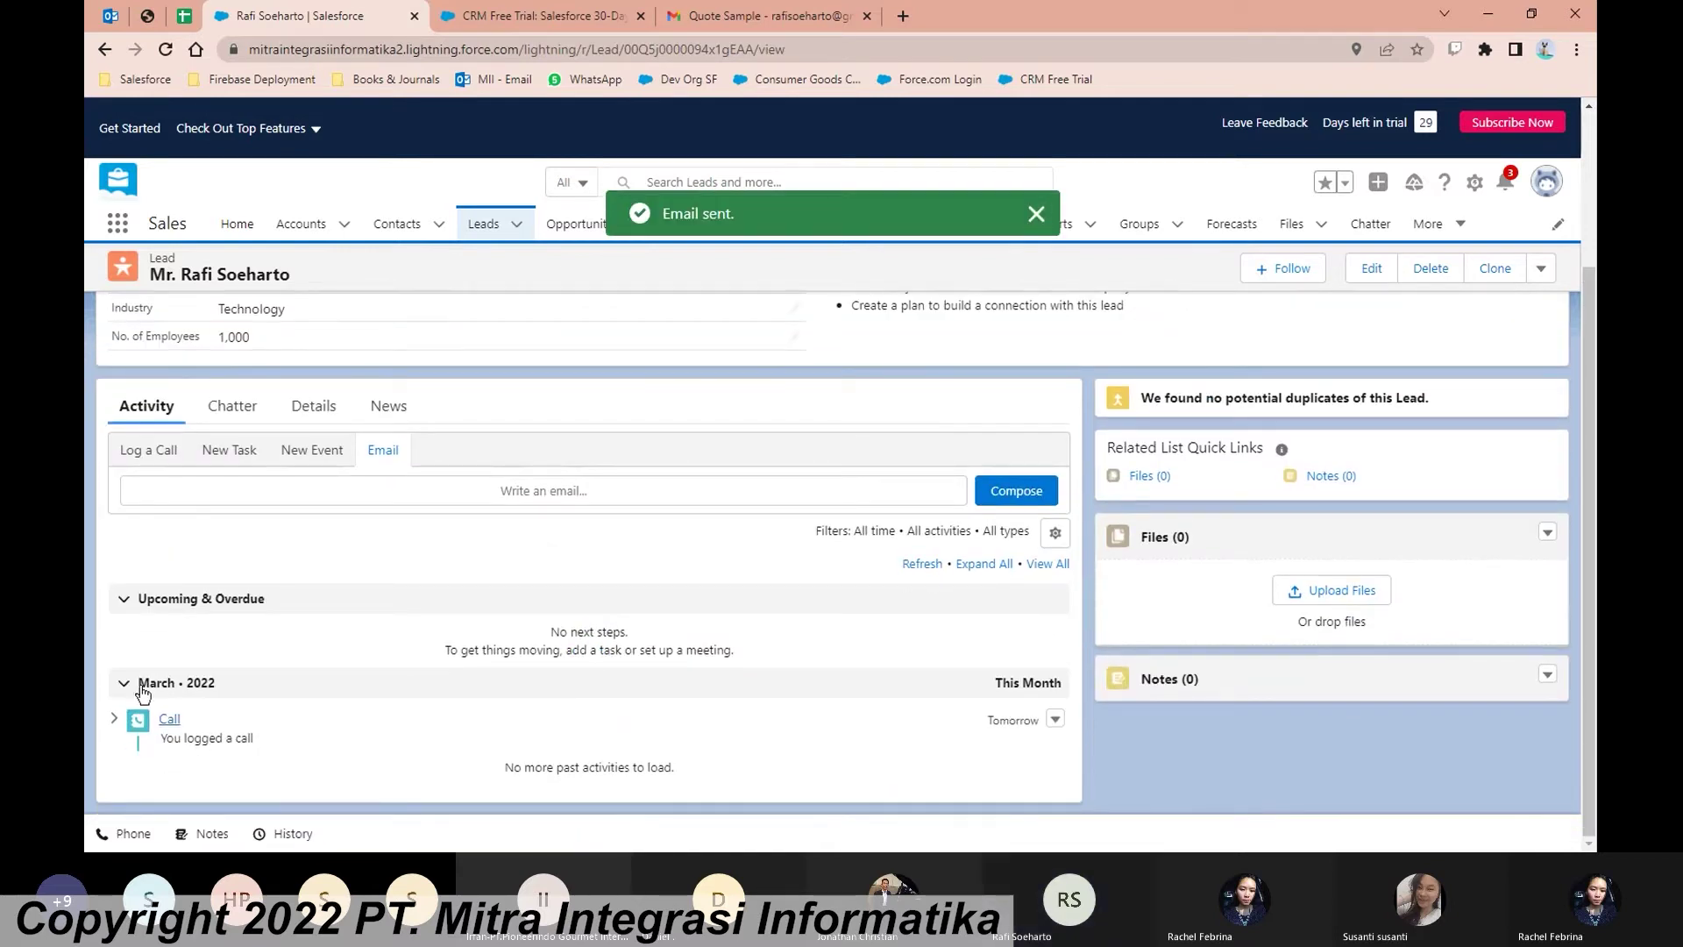
{"action": "scroll", "coordinate": [422, 601], "scroll_direction": "up", "scroll_amount": 1}
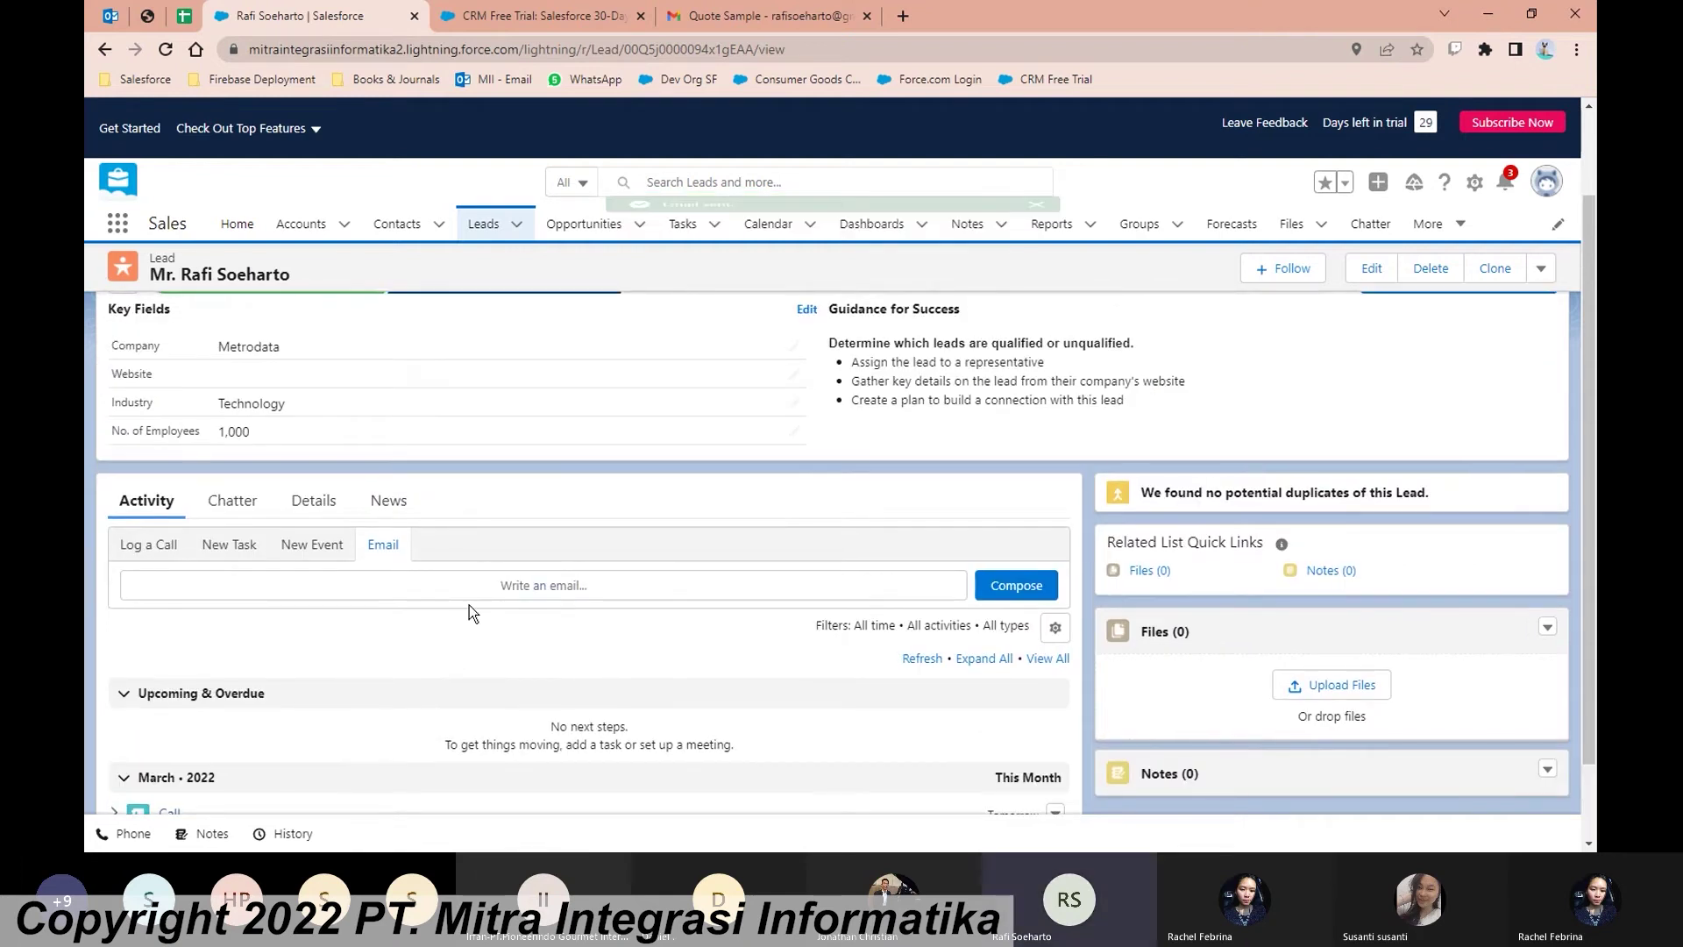
{"action": "scroll", "coordinate": [480, 611], "scroll_direction": "down", "scroll_amount": 1}
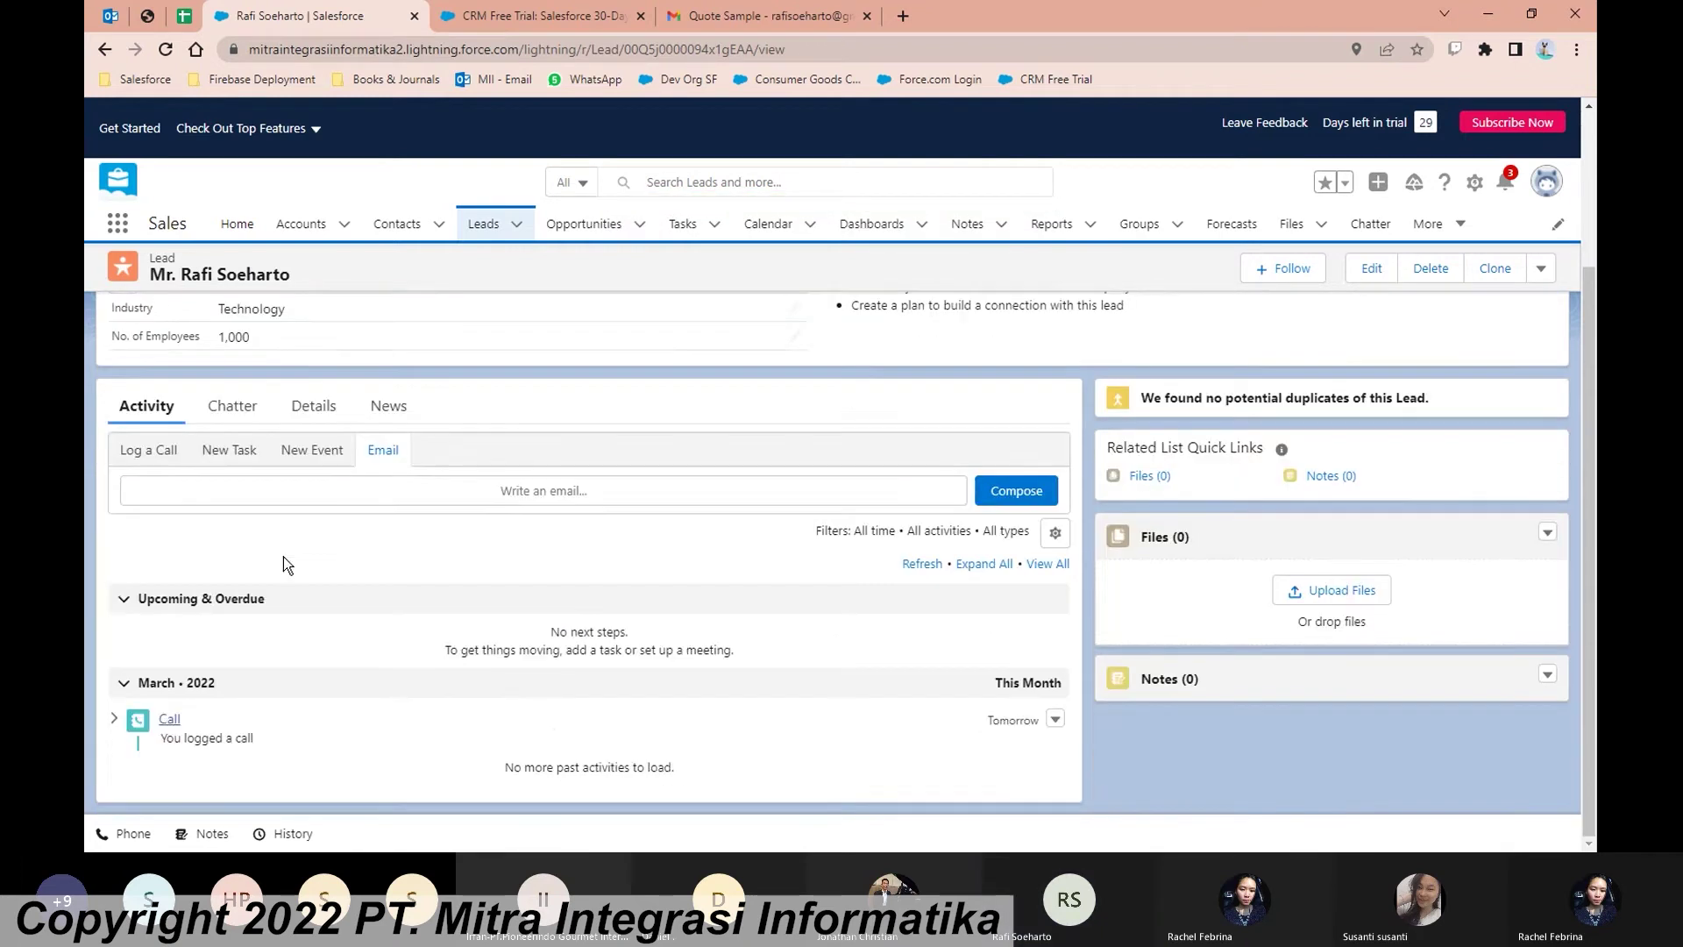
{"action": "left_click", "coordinate": [326, 409]}
Step: Advance the Metrodata lead's status from New to Working on the status path
{"action": "scroll", "coordinate": [378, 449], "scroll_direction": "up", "scroll_amount": 2}
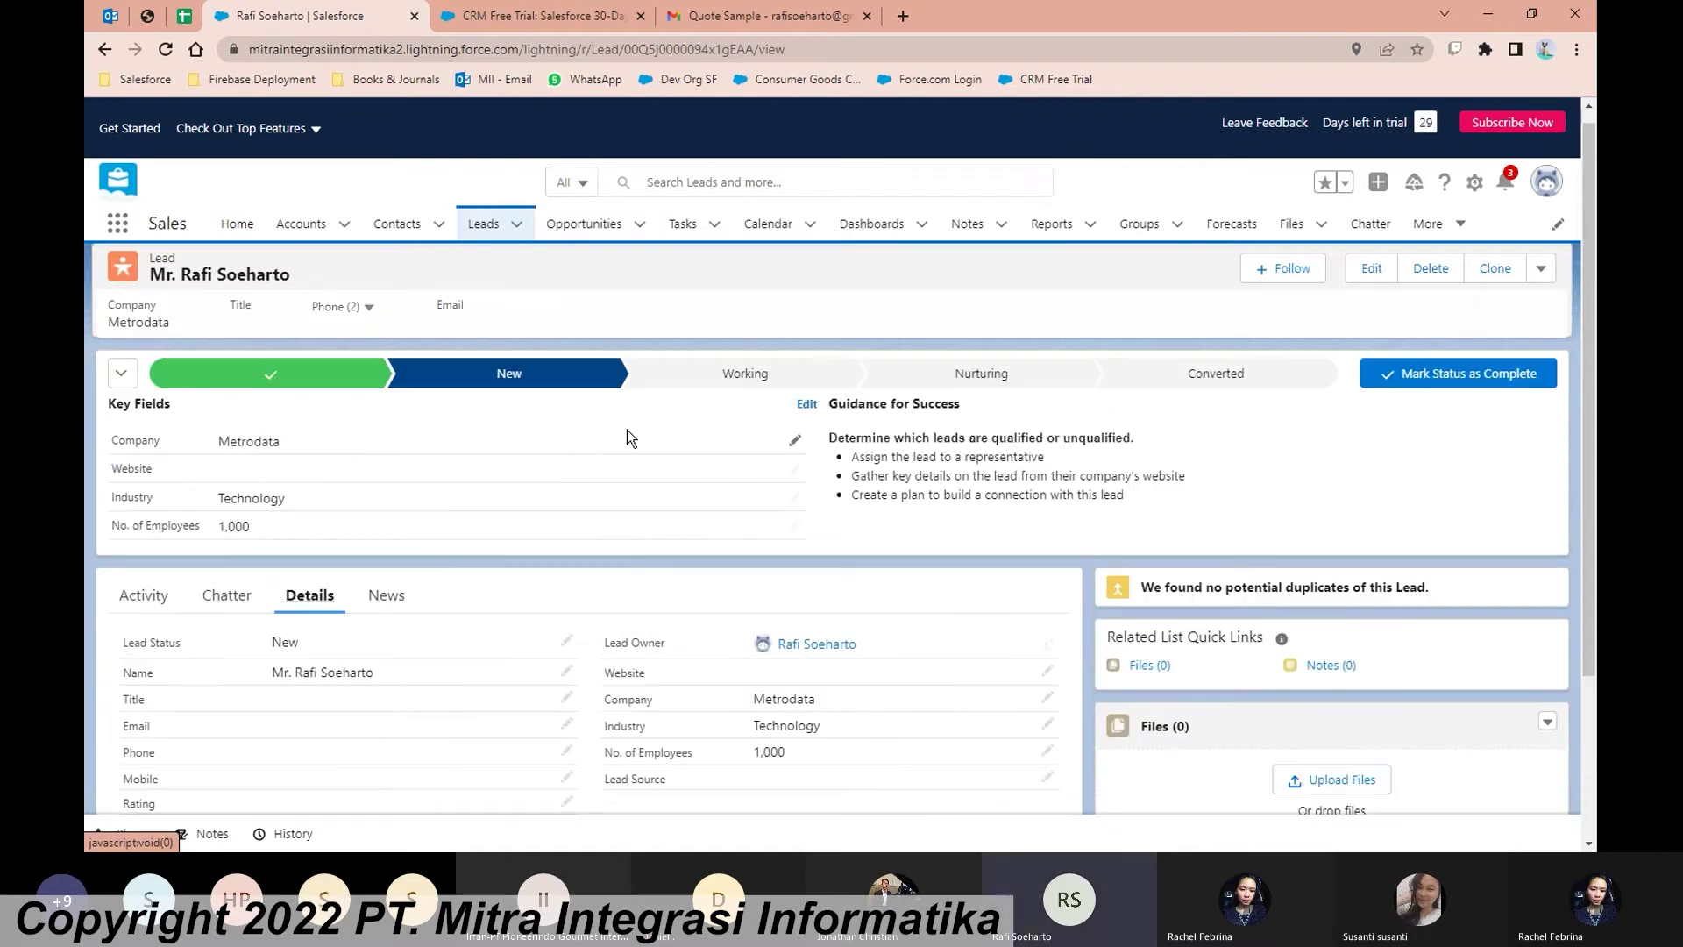
{"action": "left_click", "coordinate": [748, 381]}
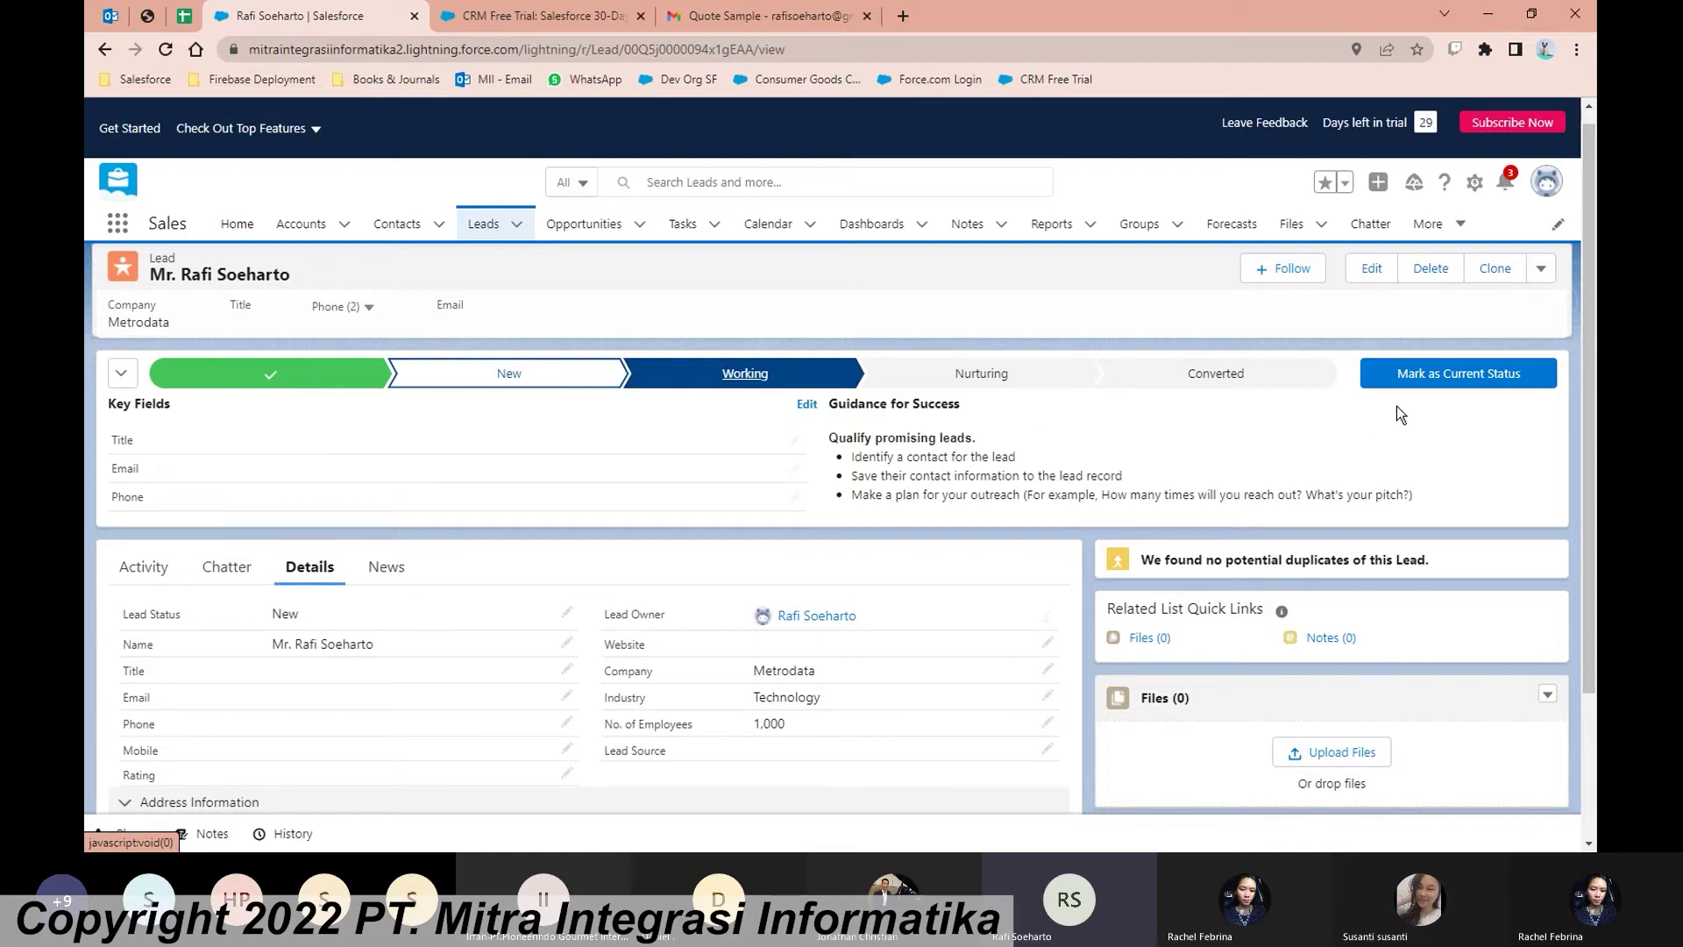
{"action": "left_click", "coordinate": [1438, 377]}
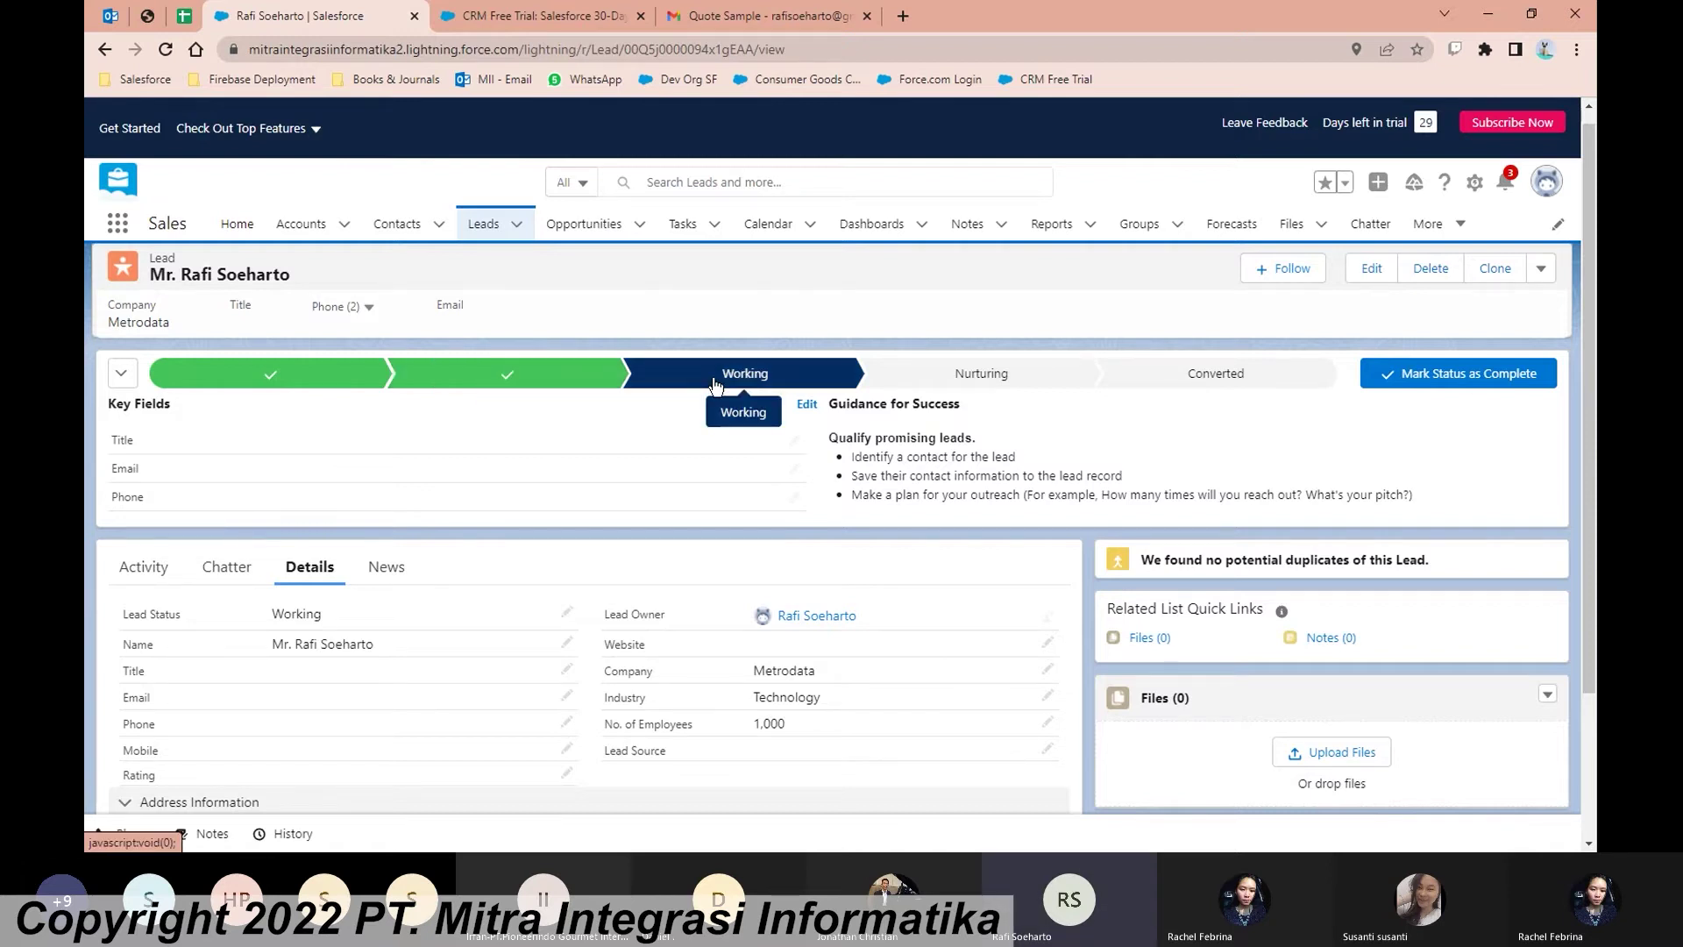
{"action": "left_click", "coordinate": [798, 443]}
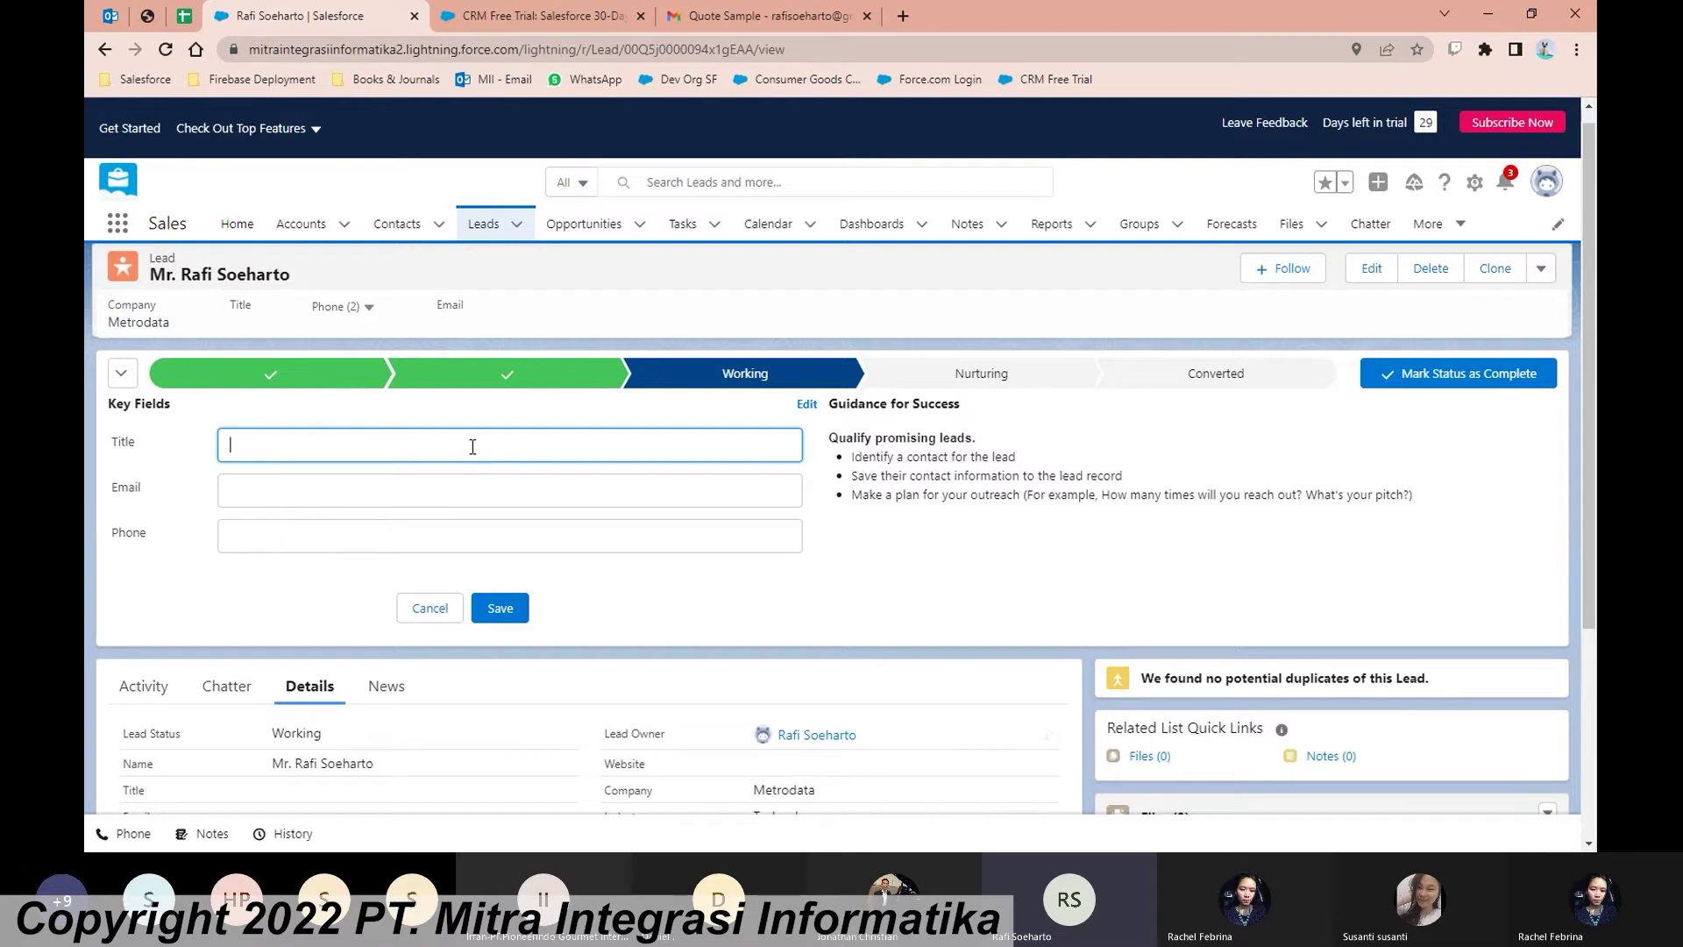
{"action": "type", "text": "CFO"}
{"action": "key", "text": "BackSpace"}
{"action": "key", "text": "BackSpace"}
{"action": "key", "text": "BackSpace"}
{"action": "type", "text": "CEO"}
{"action": "left_click", "coordinate": [481, 486]}
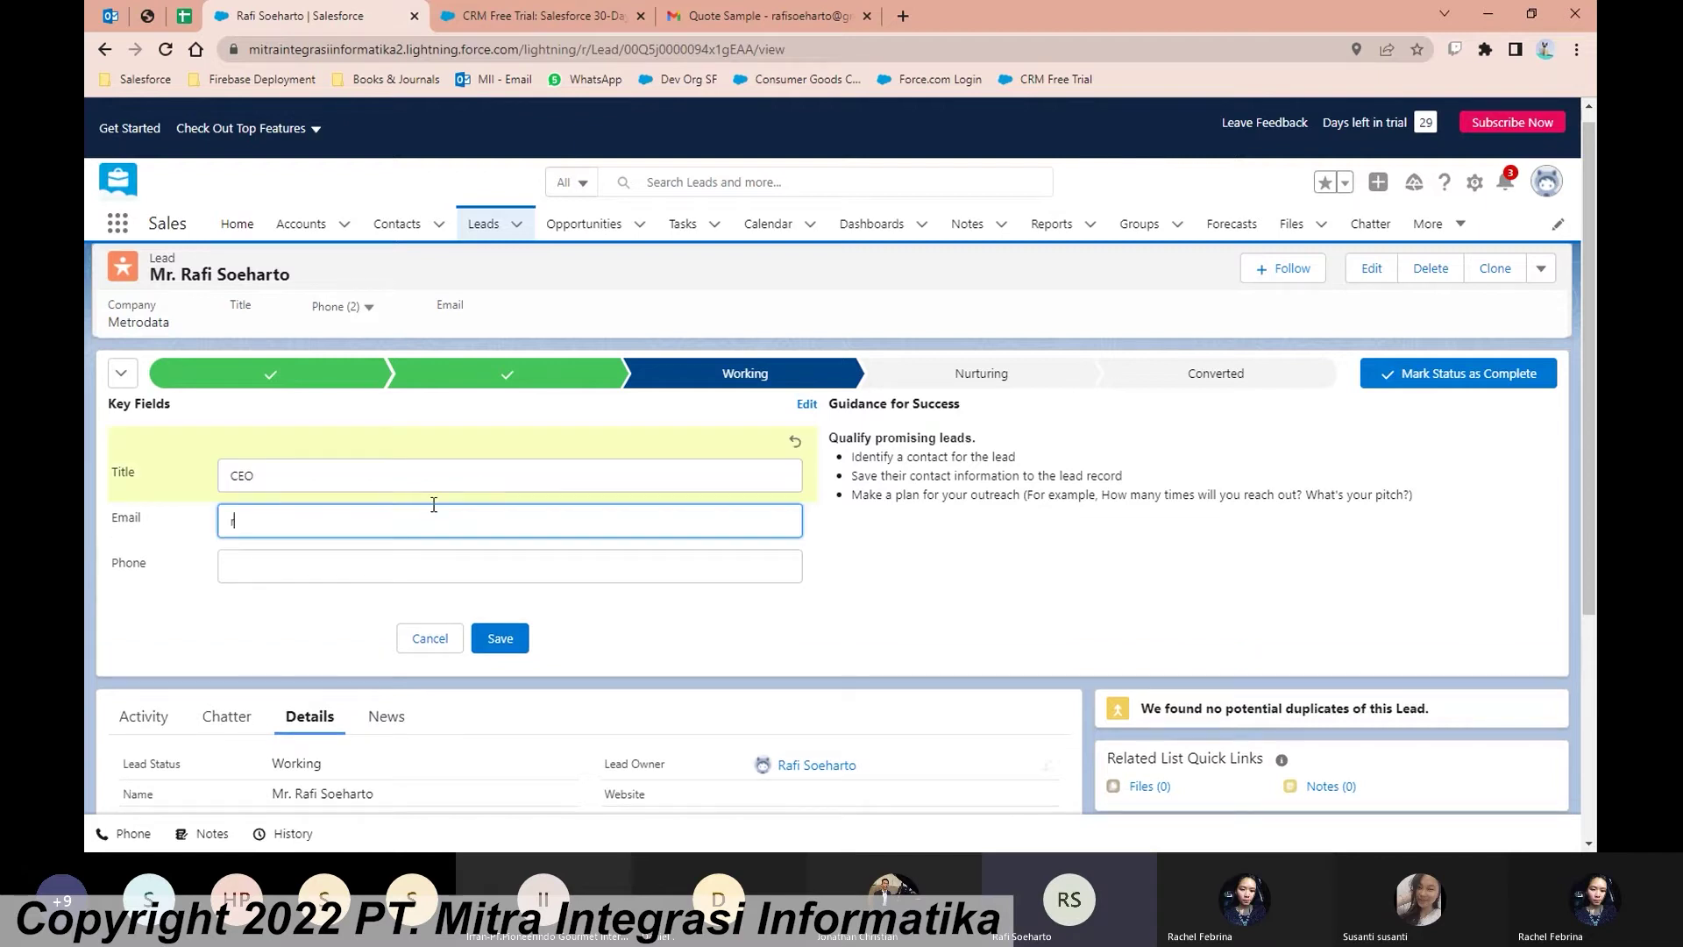
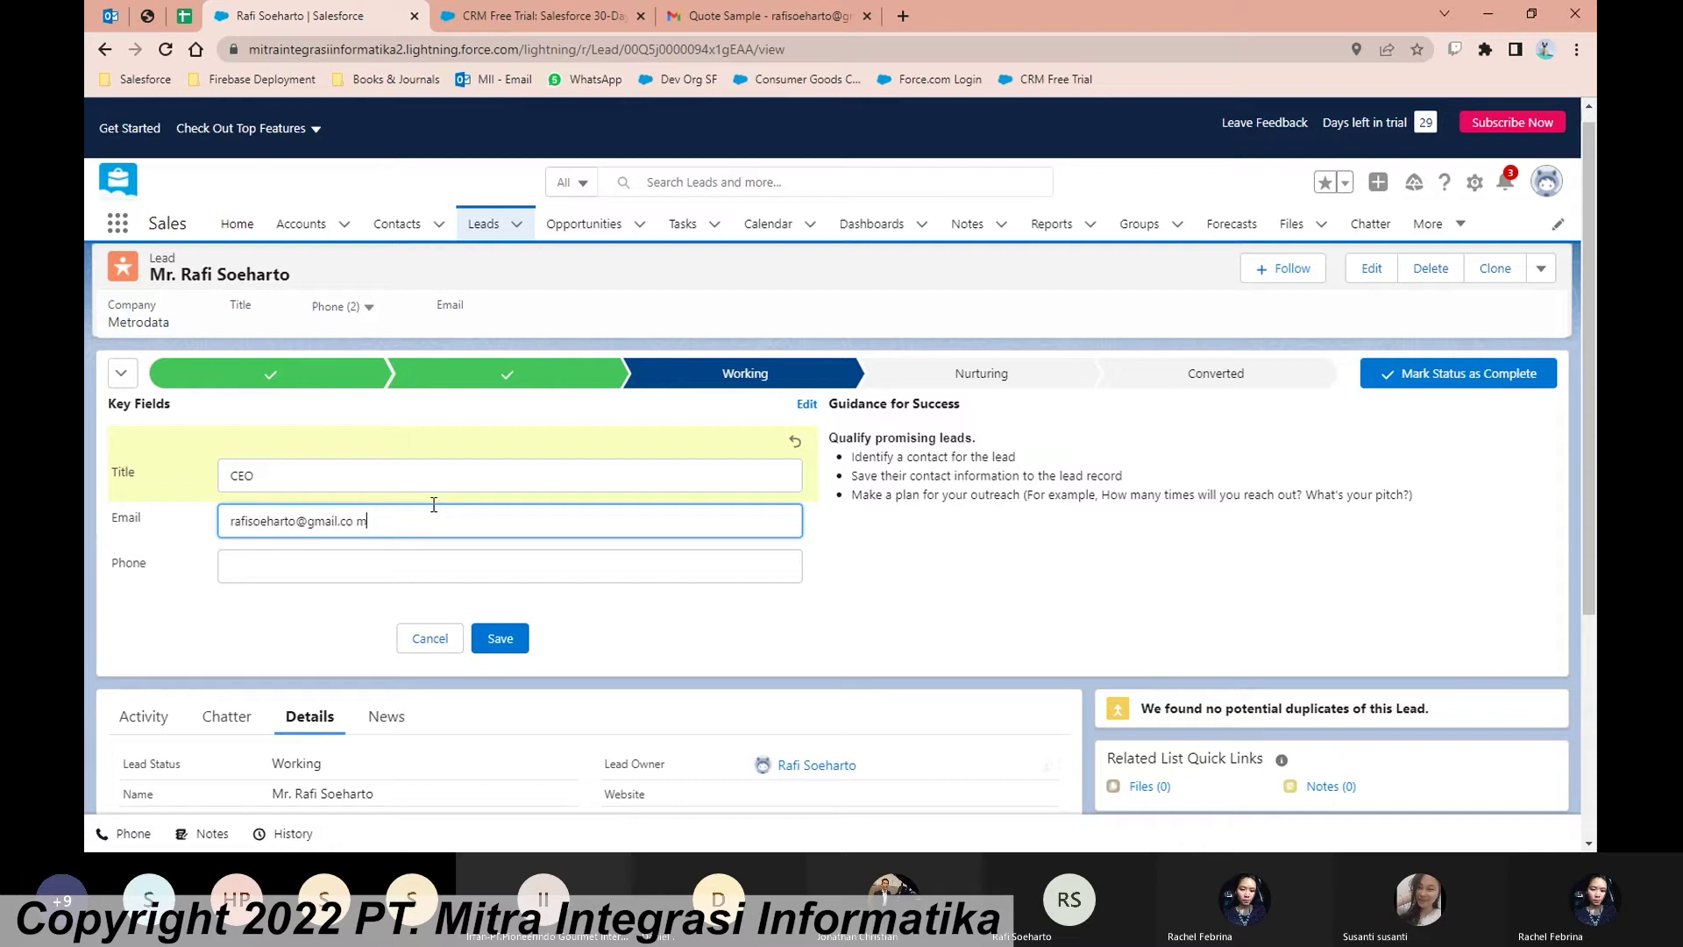
{"action": "left_click", "coordinate": [422, 566]}
{"action": "left_click", "coordinate": [350, 639]}
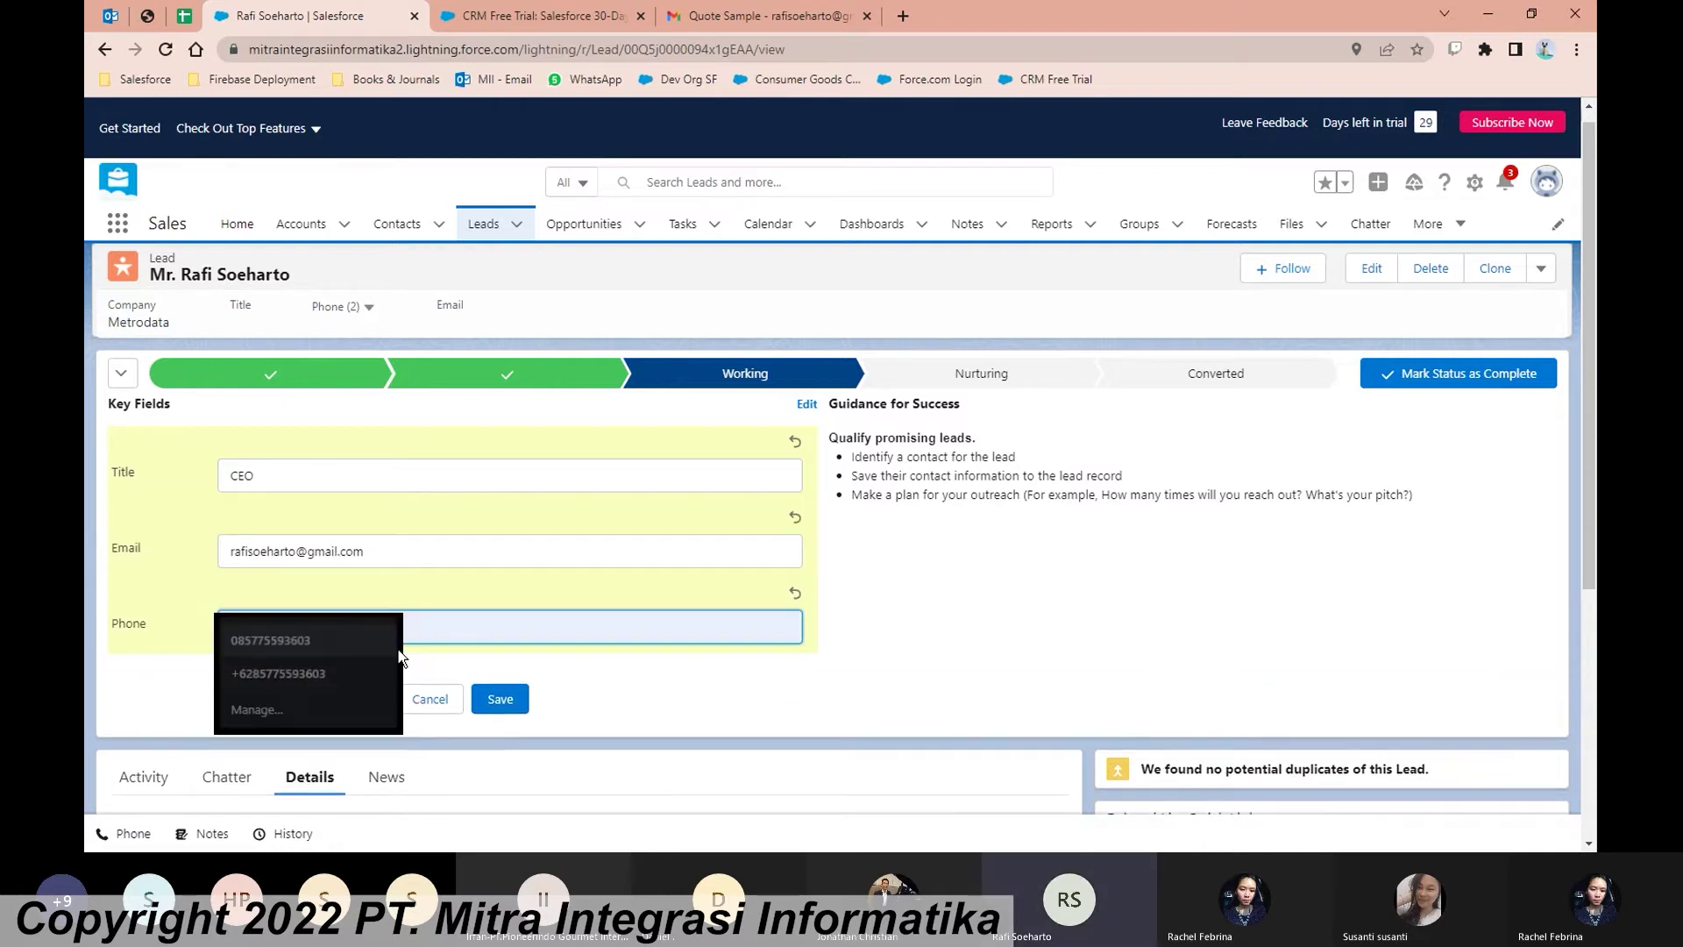
{"action": "scroll", "coordinate": [572, 658], "scroll_direction": "down", "scroll_amount": 1}
{"action": "left_click", "coordinate": [499, 606]}
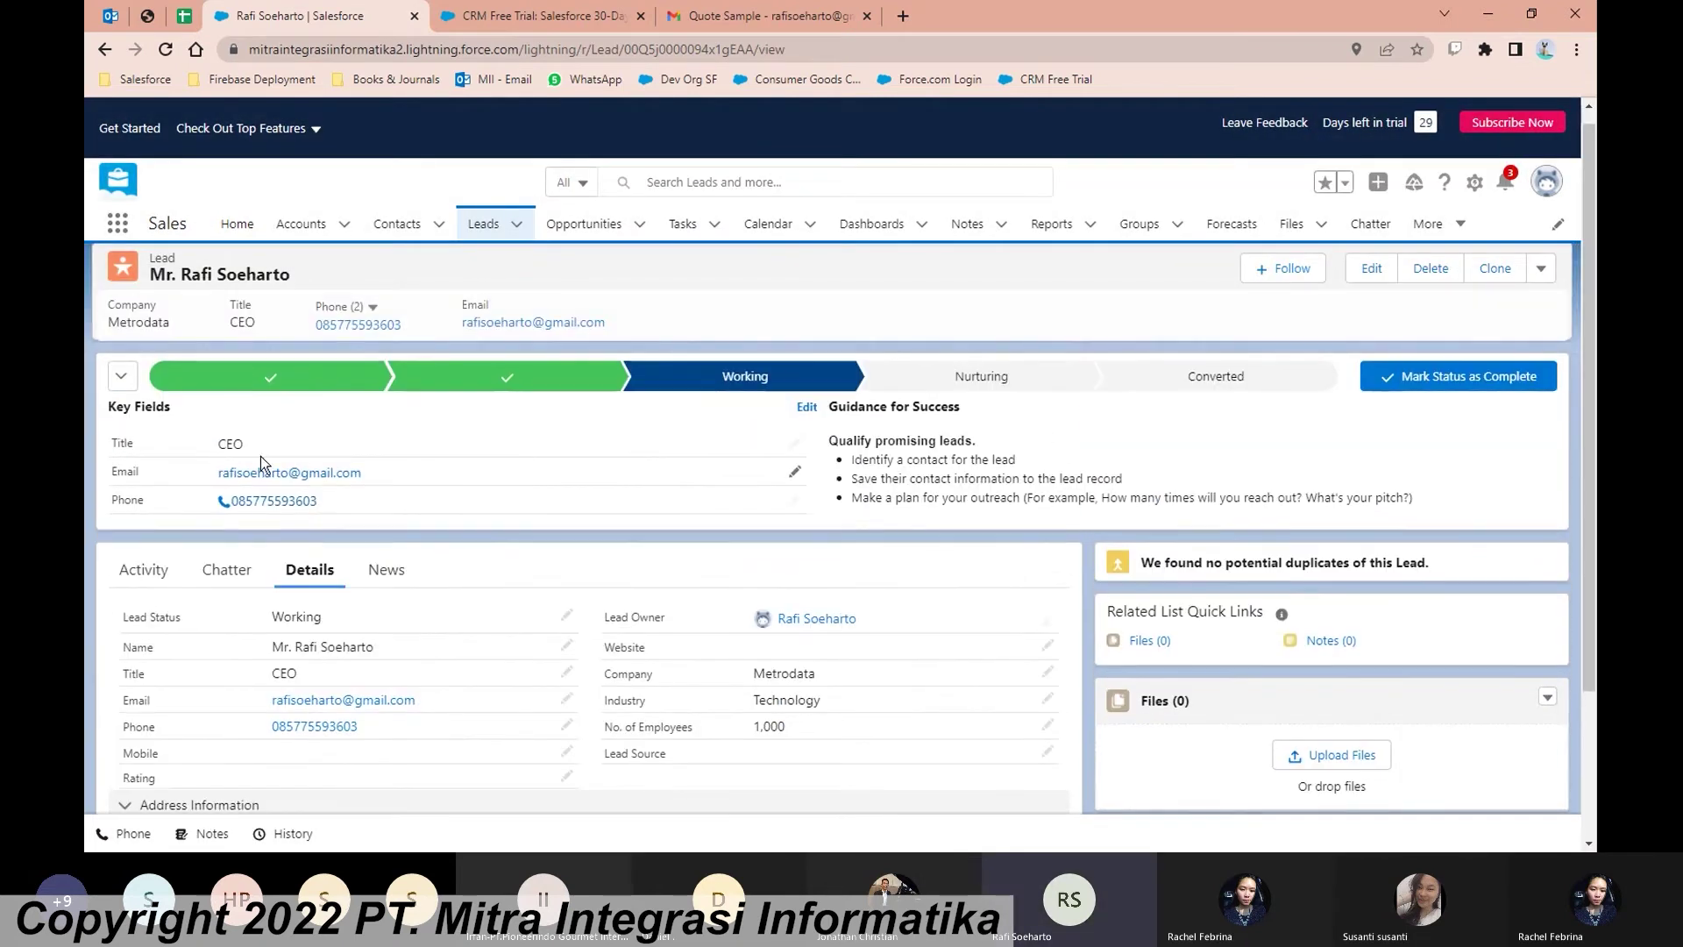
{"action": "scroll", "coordinate": [395, 504], "scroll_direction": "down", "scroll_amount": 2}
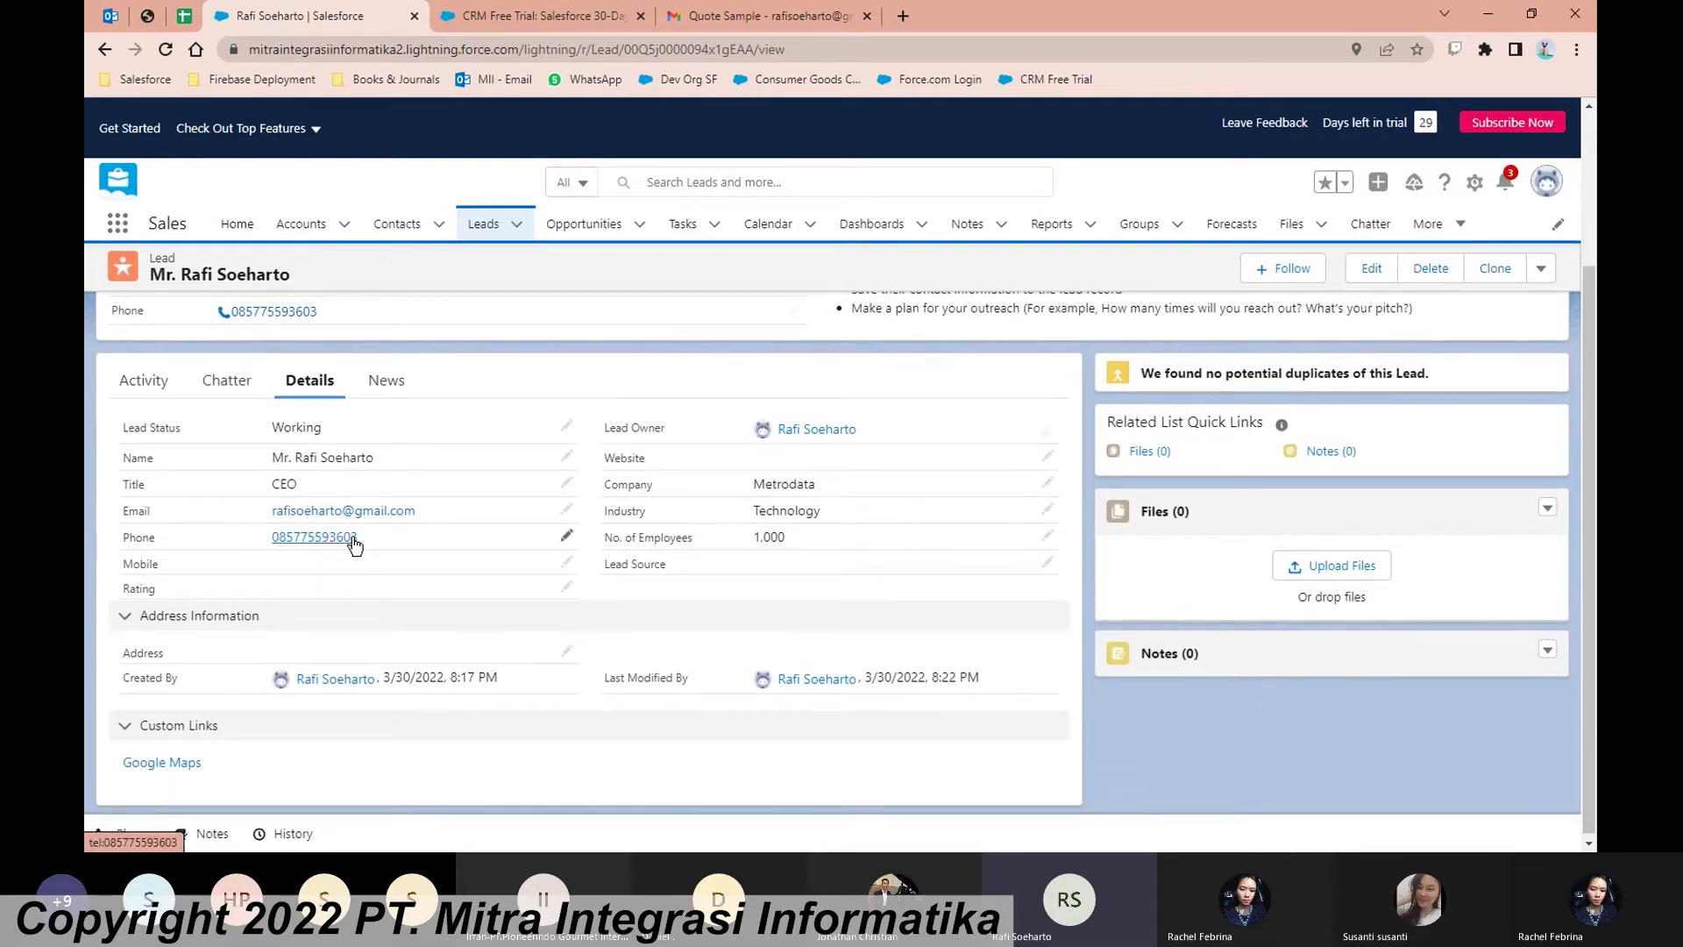
{"action": "scroll", "coordinate": [768, 706], "scroll_direction": "up", "scroll_amount": 2}
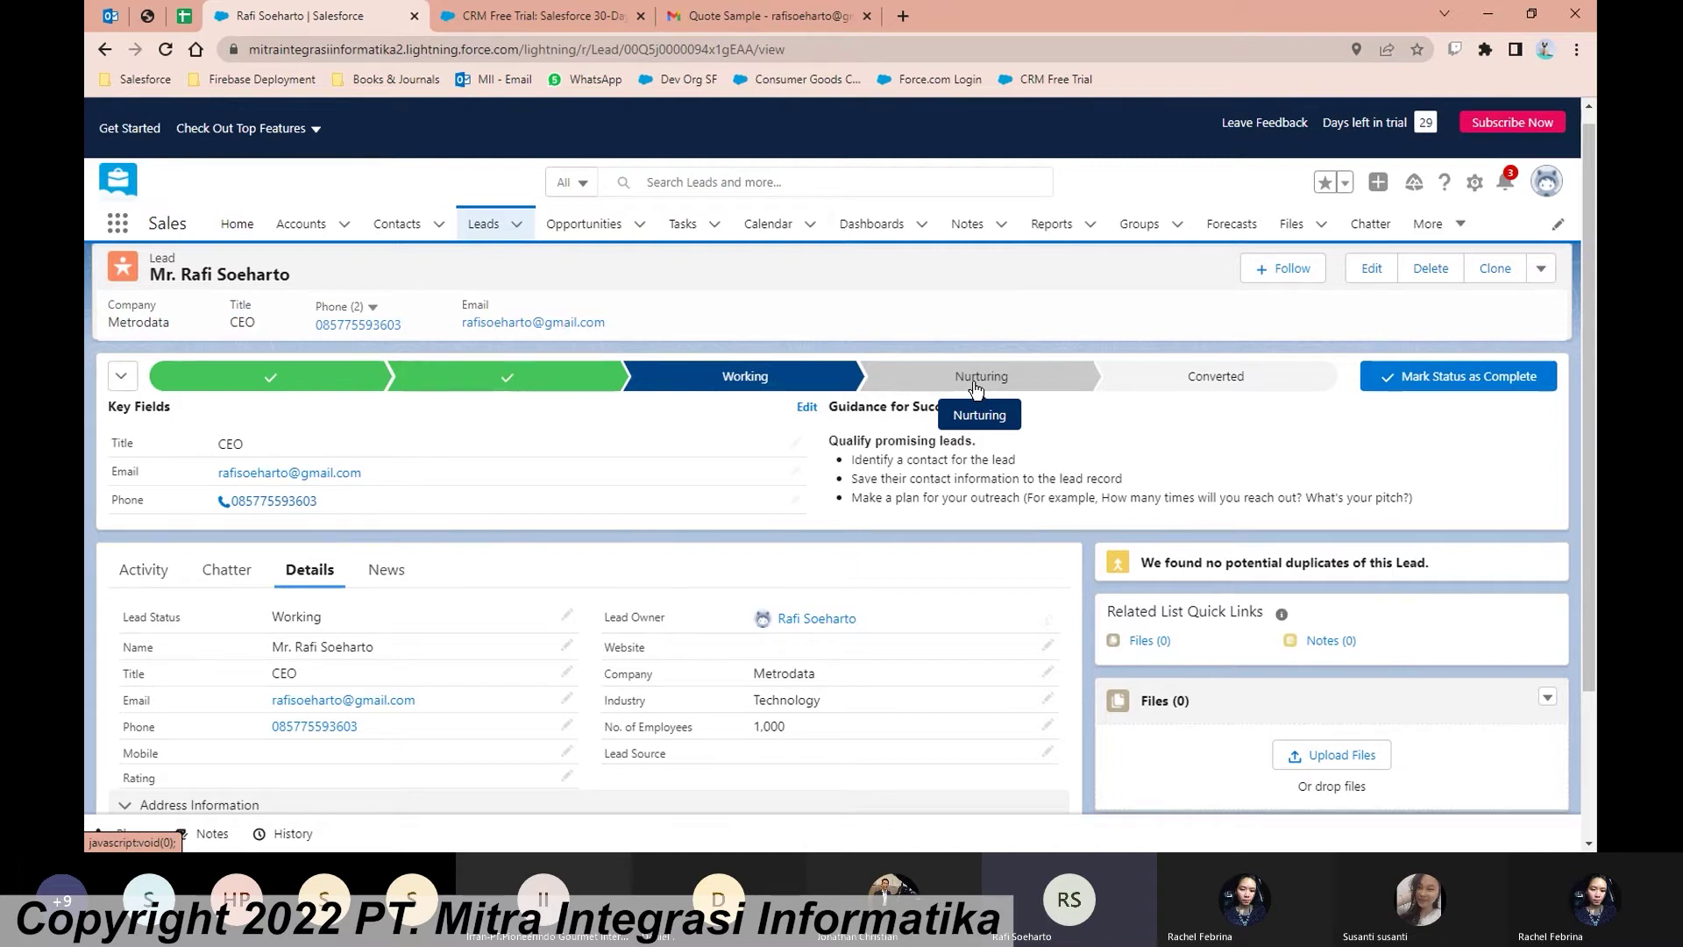
Step: Make Nurturing the lead's current status, then save Hot as its Rating in Key Fields
{"action": "left_click", "coordinate": [976, 387]}
{"action": "left_click", "coordinate": [1449, 386]}
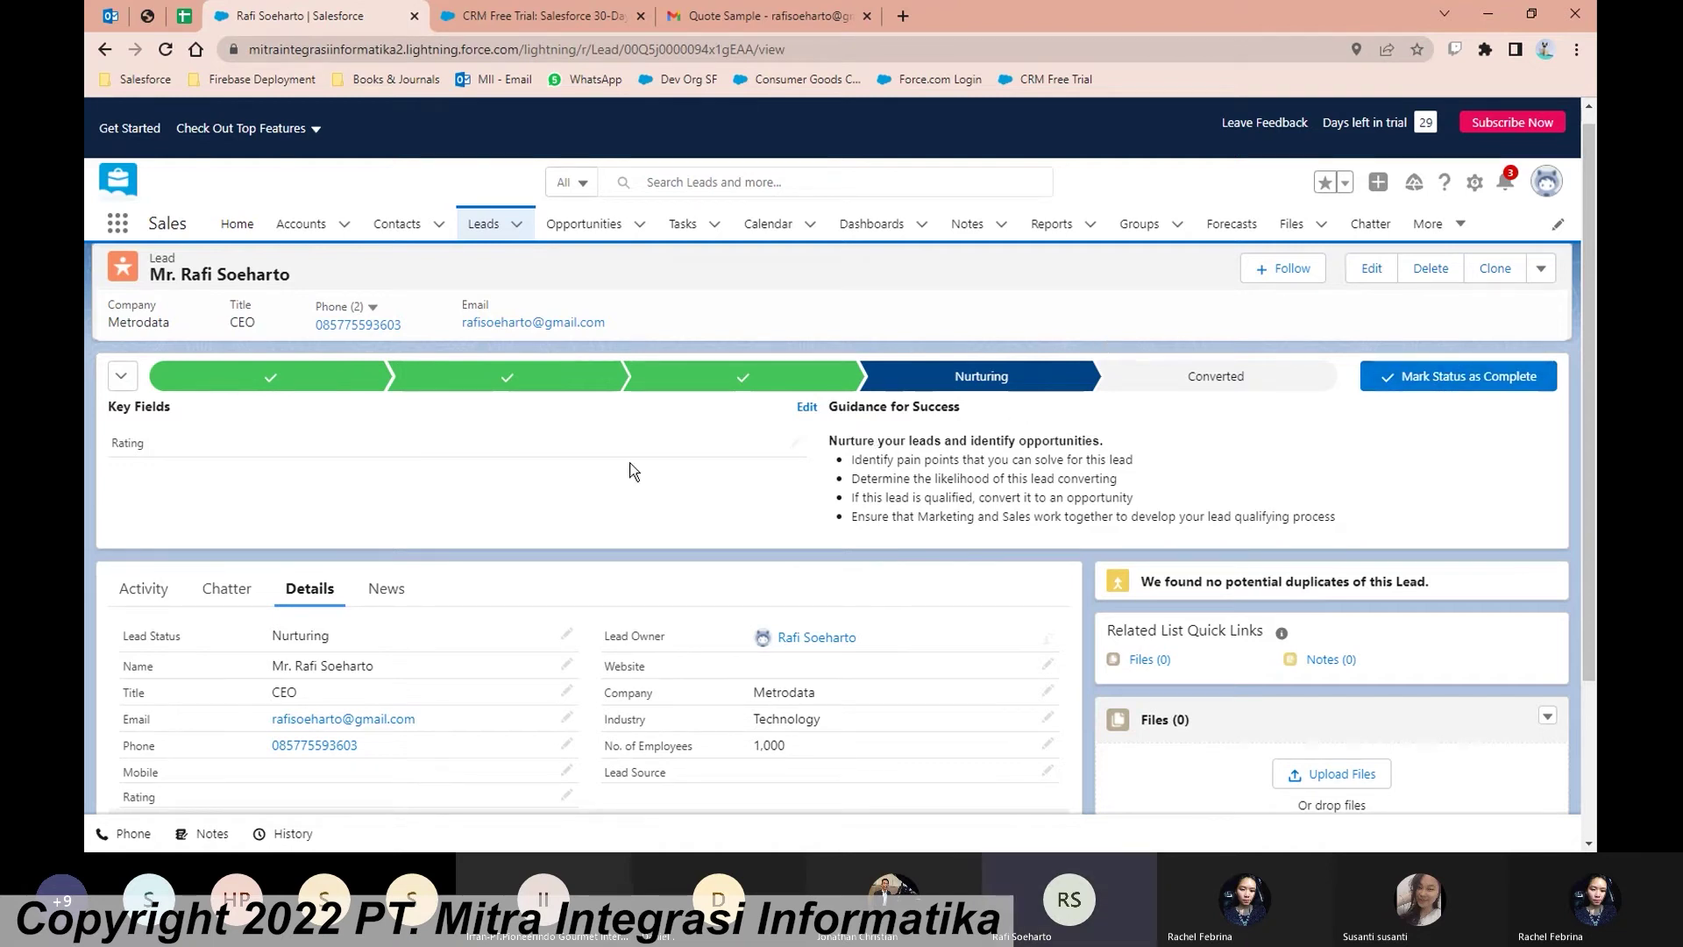
{"action": "left_click", "coordinate": [791, 449]}
{"action": "left_click", "coordinate": [784, 447]}
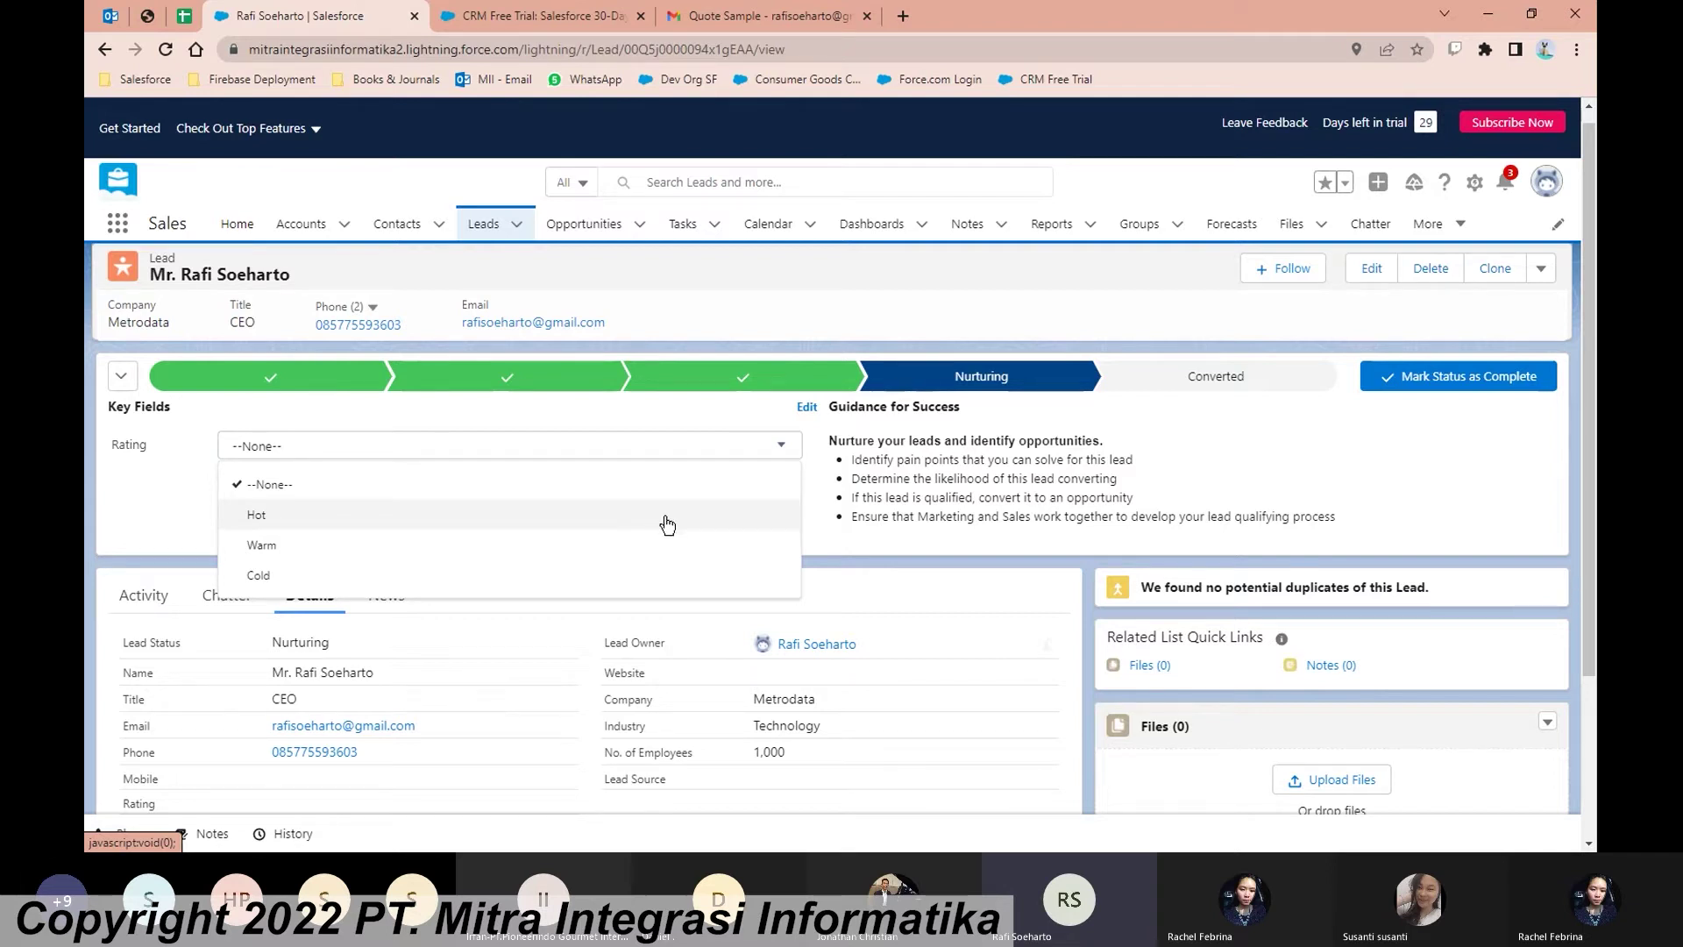
{"action": "left_click", "coordinate": [312, 525]}
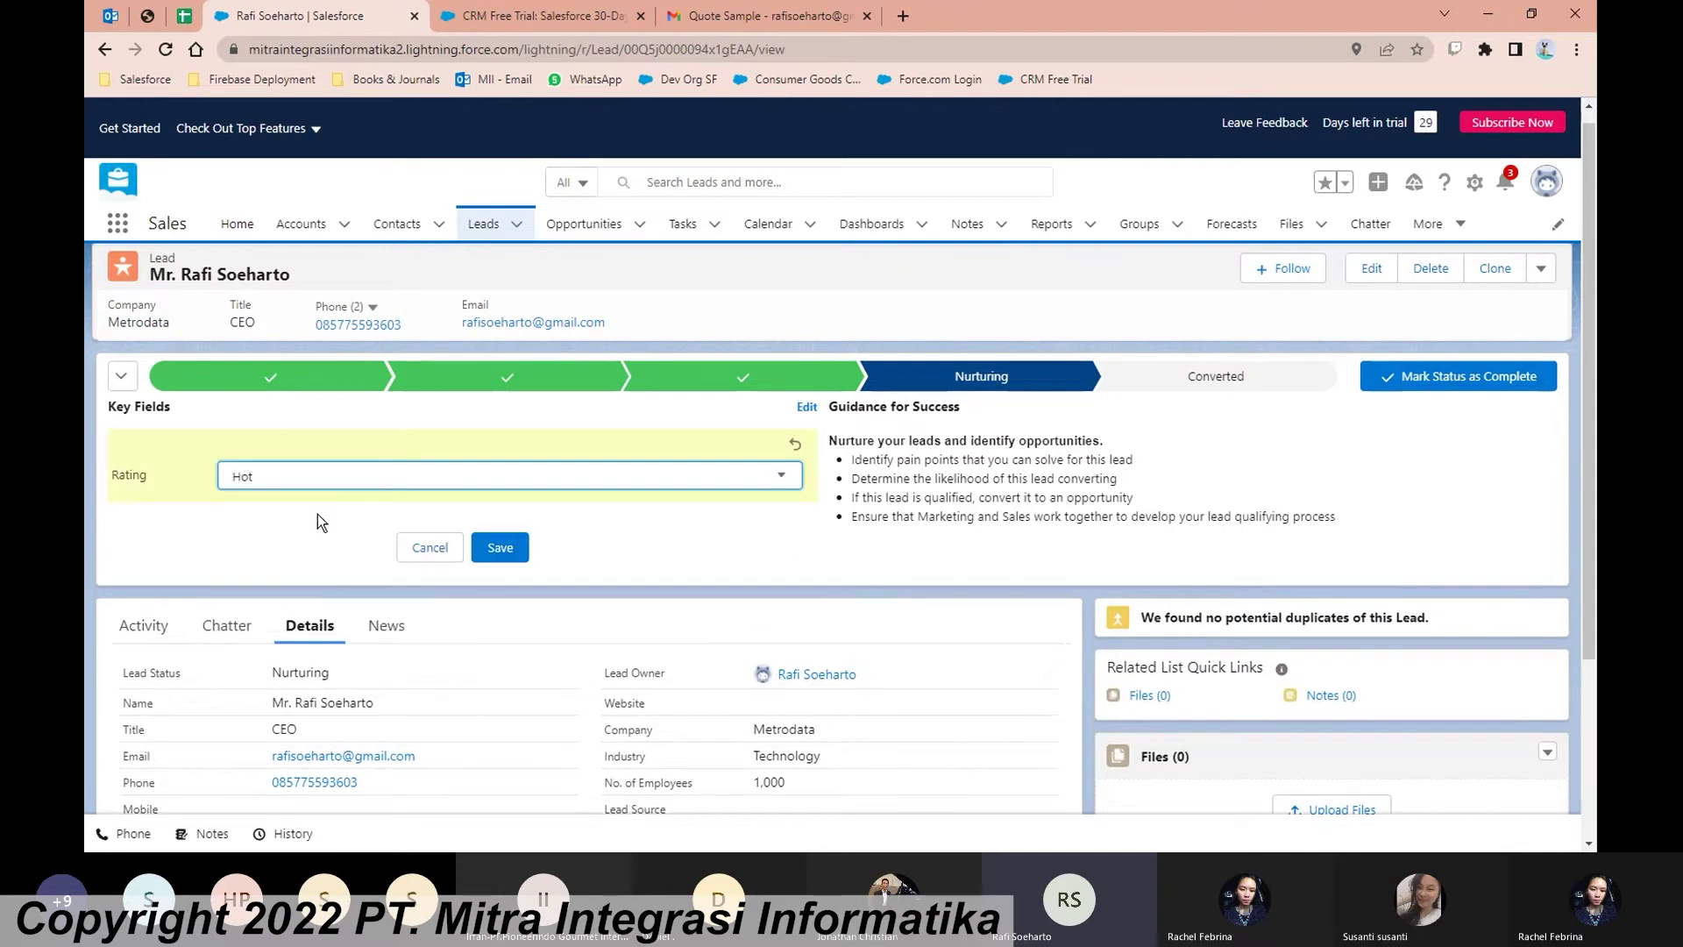
{"action": "left_click", "coordinate": [366, 491]}
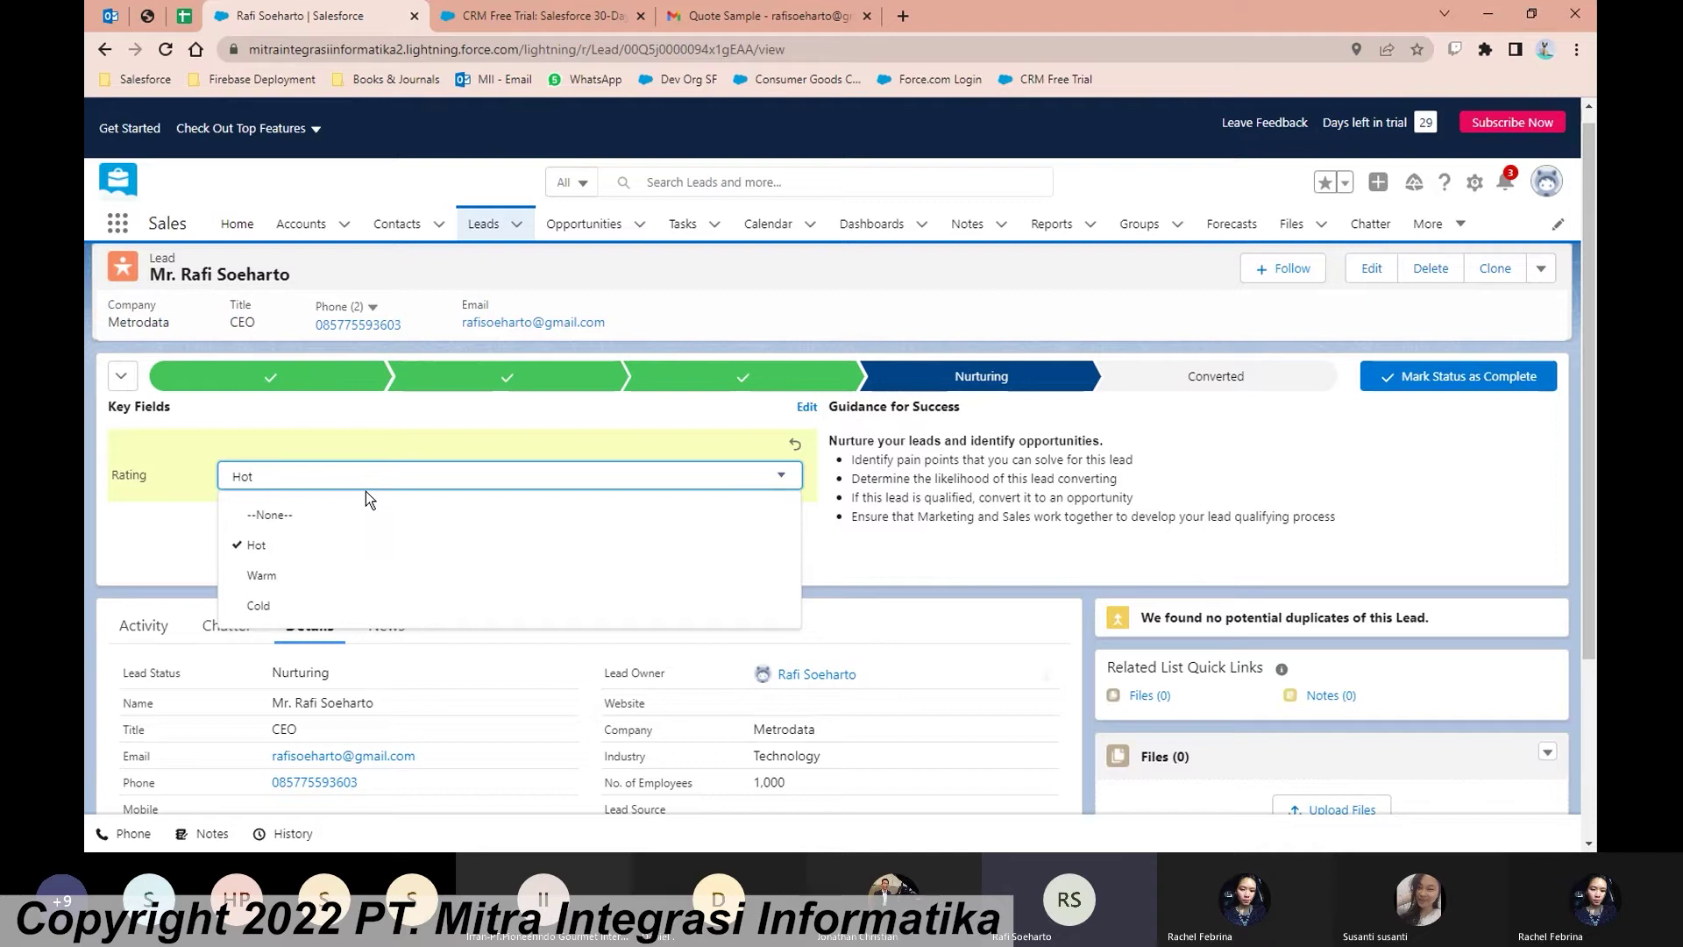
{"action": "left_click", "coordinate": [263, 604]}
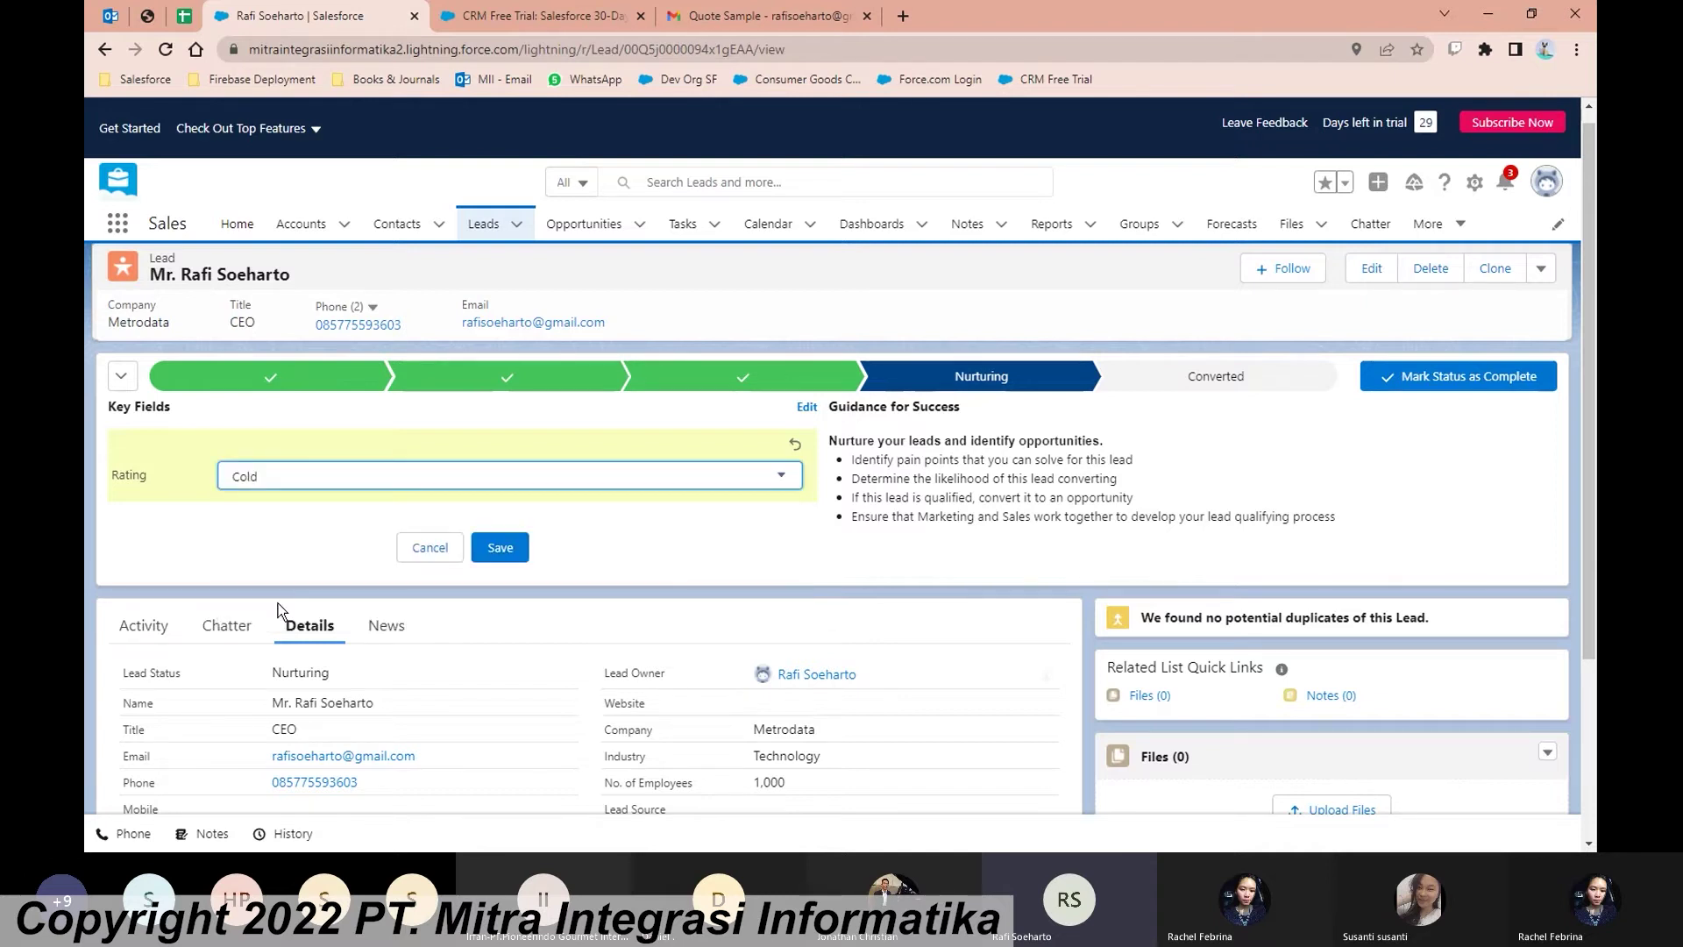
{"action": "left_click", "coordinate": [324, 489]}
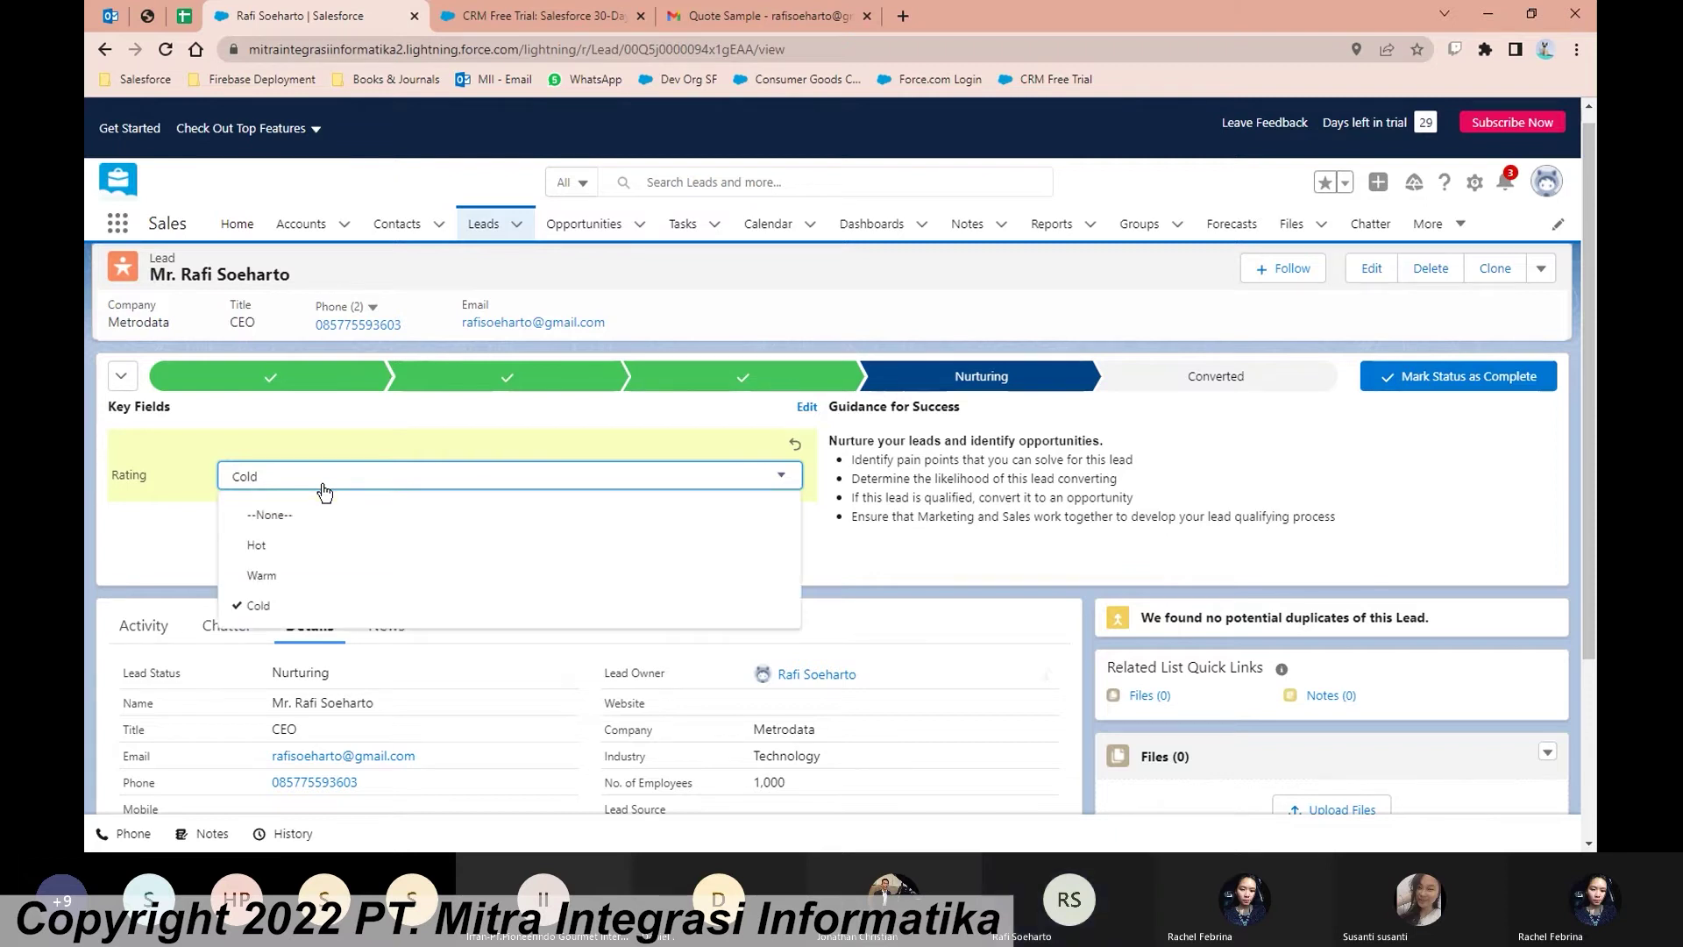
{"action": "left_click", "coordinate": [317, 552]}
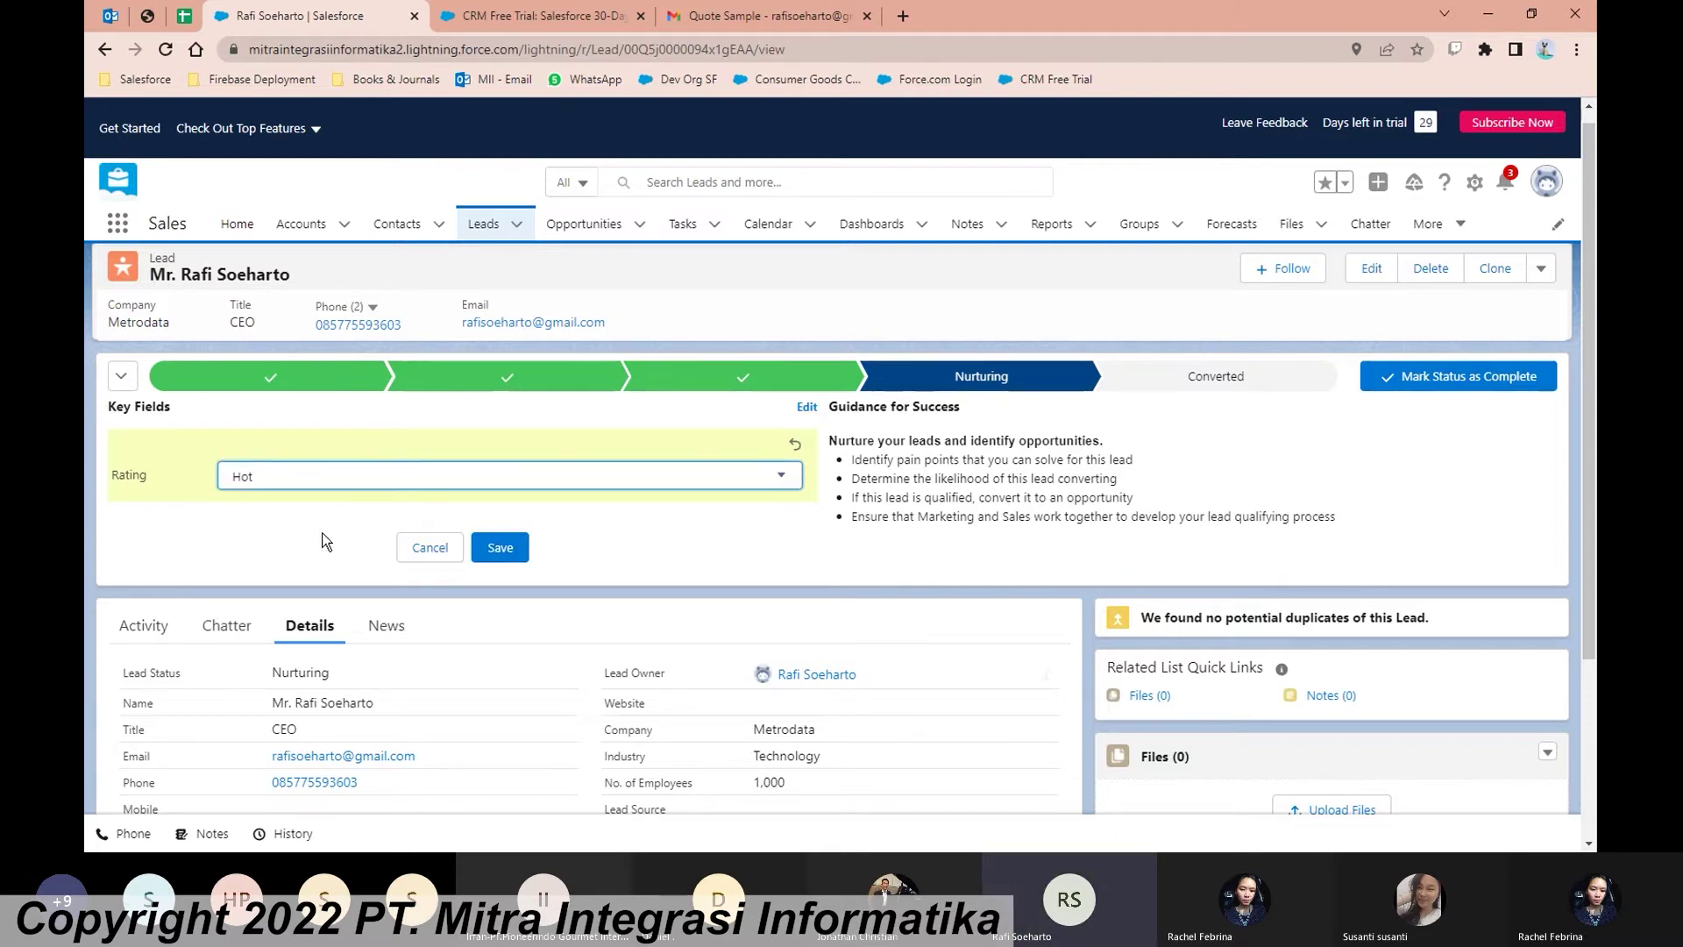
{"action": "left_click", "coordinate": [518, 547]}
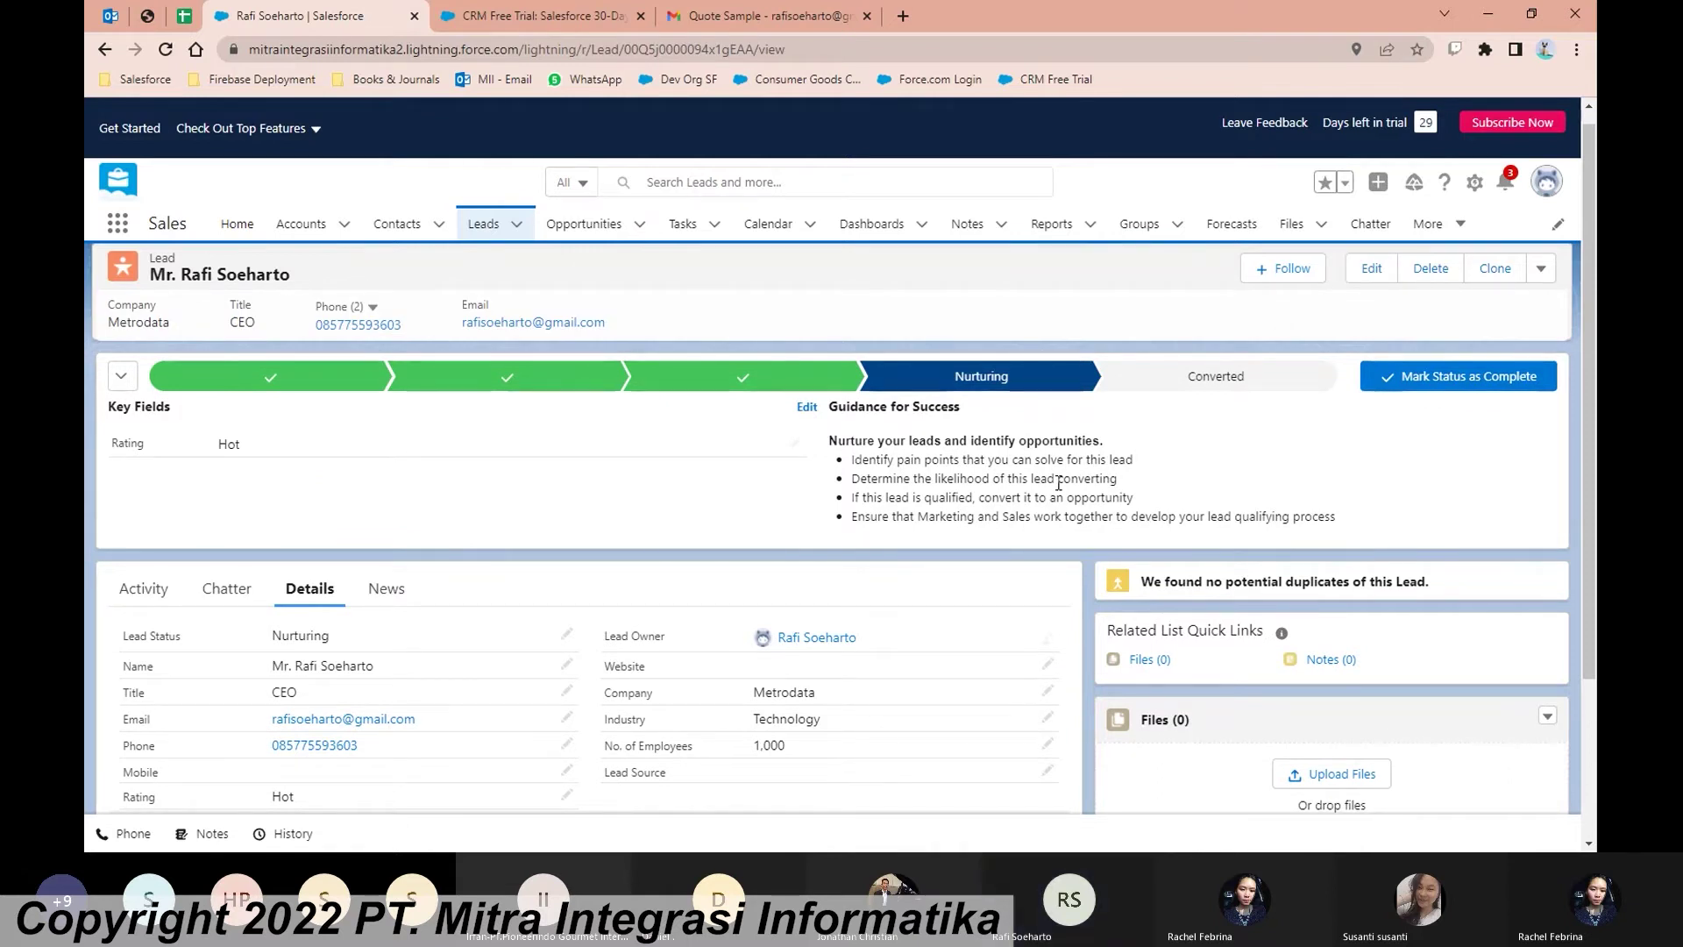
{"action": "scroll", "coordinate": [1058, 481], "scroll_direction": "up", "scroll_amount": 1}
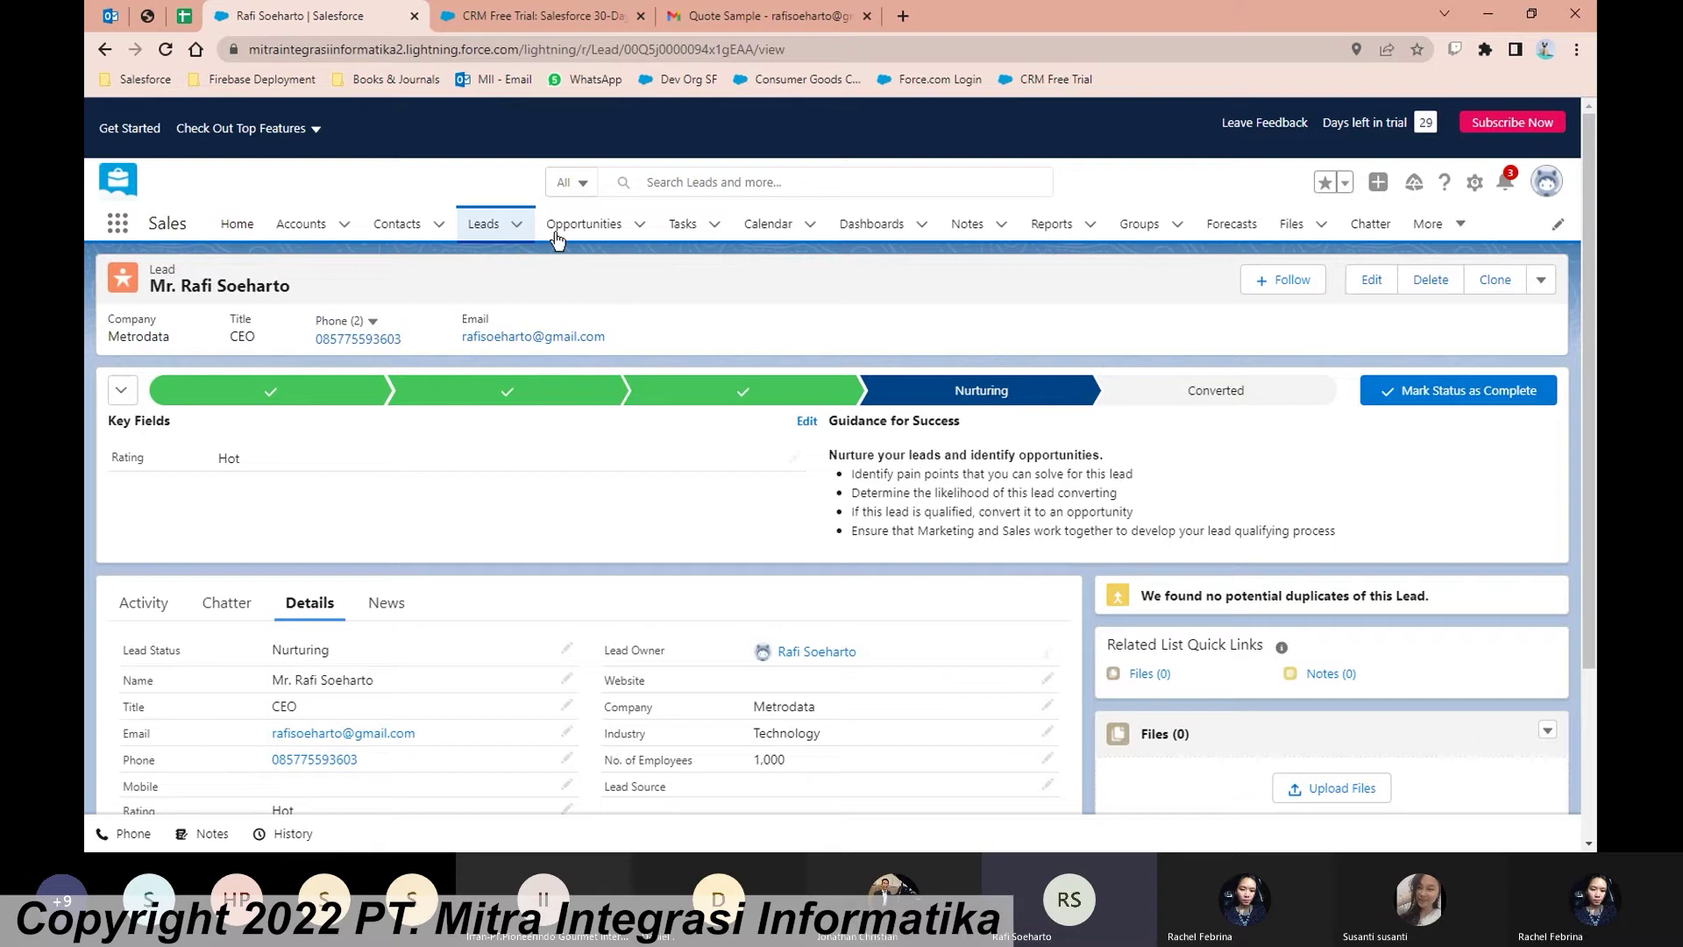
Step: Choose the Converted stage to open Convert Lead for a new Metrodata account, contact and opportunity
{"action": "left_click", "coordinate": [1227, 391]}
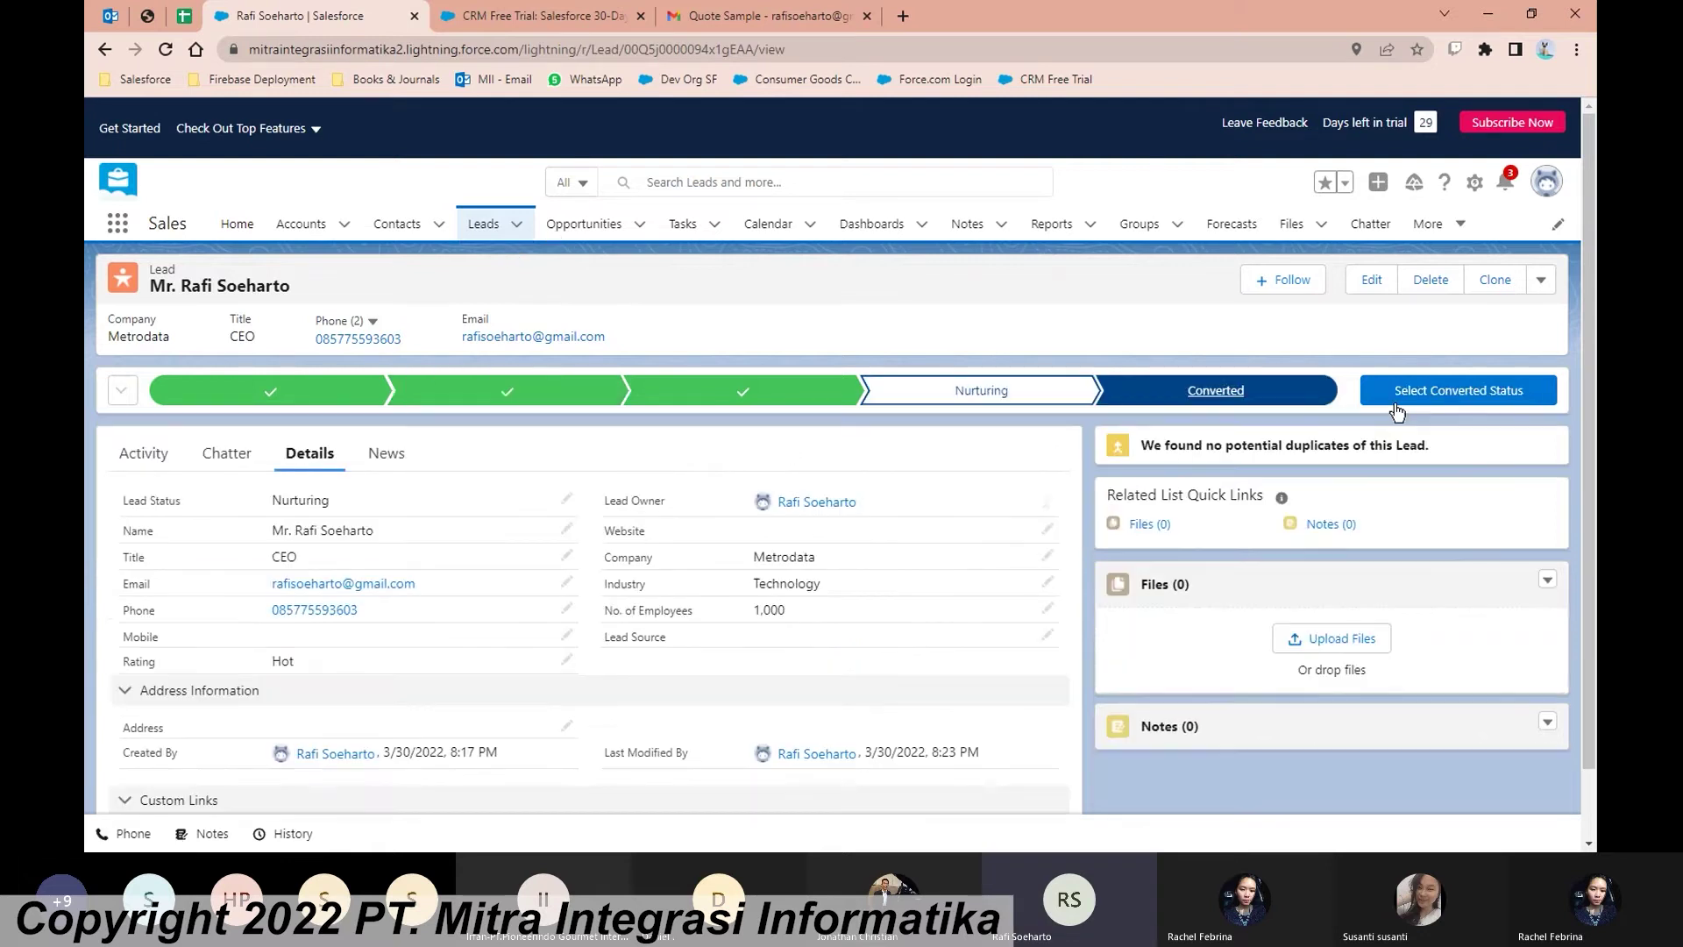
{"action": "left_click", "coordinate": [1485, 395]}
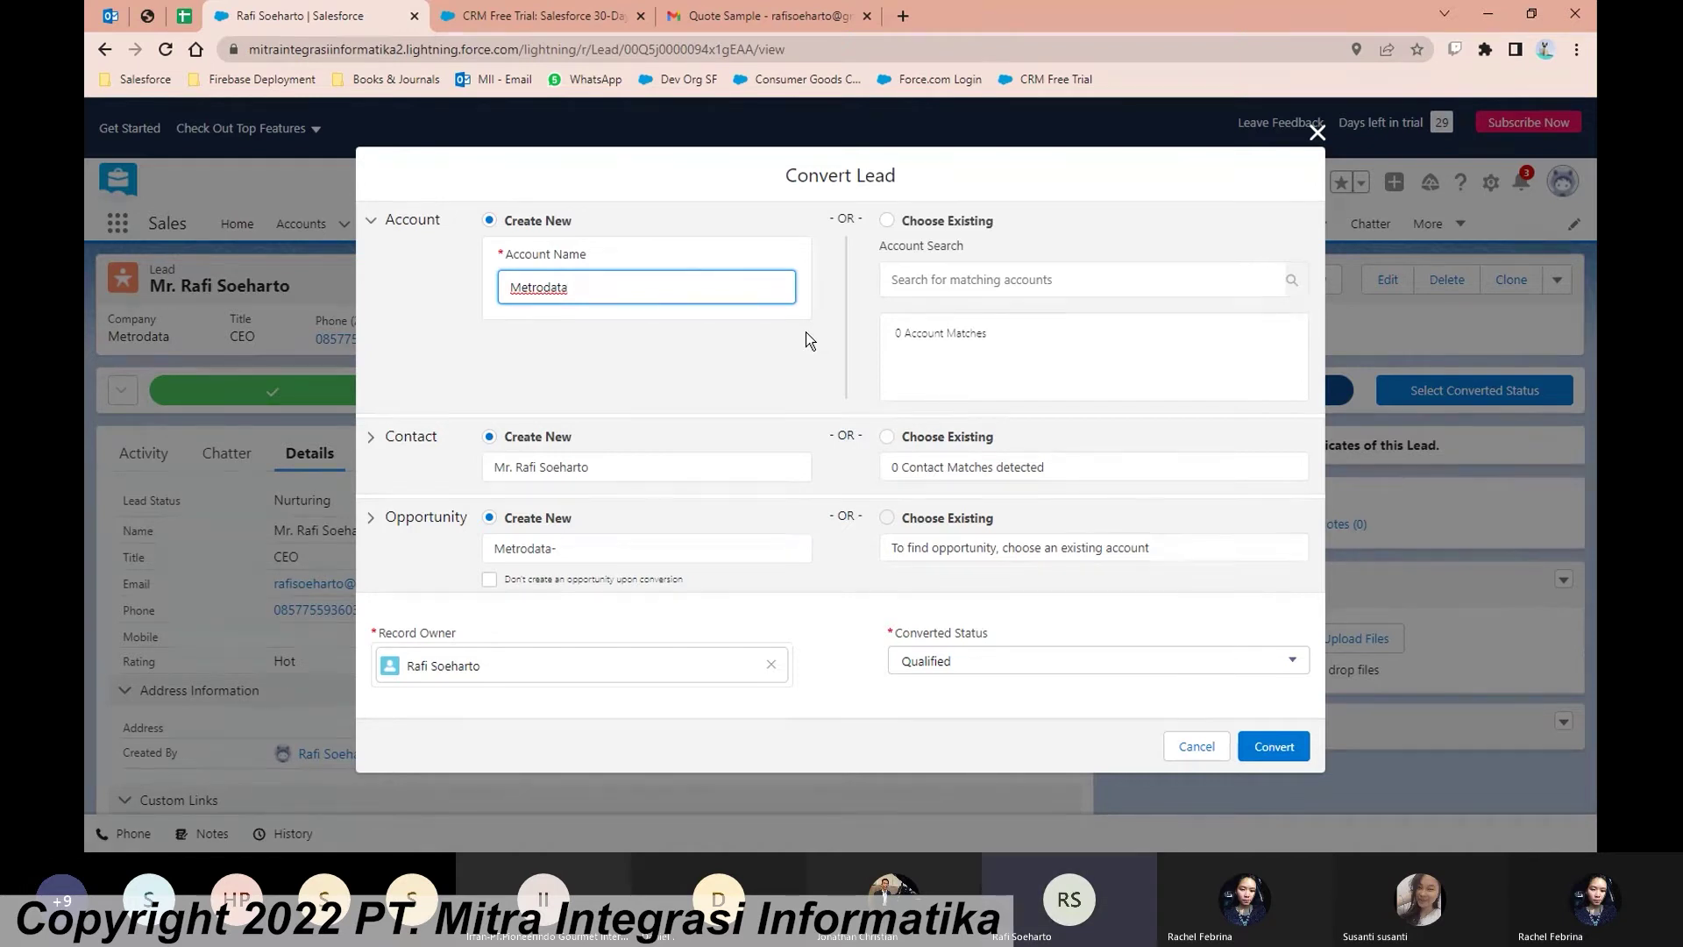
Step: Convert the lead with the proposed account name Metrodata and the default settings
{"action": "left_click_drag", "start_coordinate": [590, 293], "coordinate": [513, 291]}
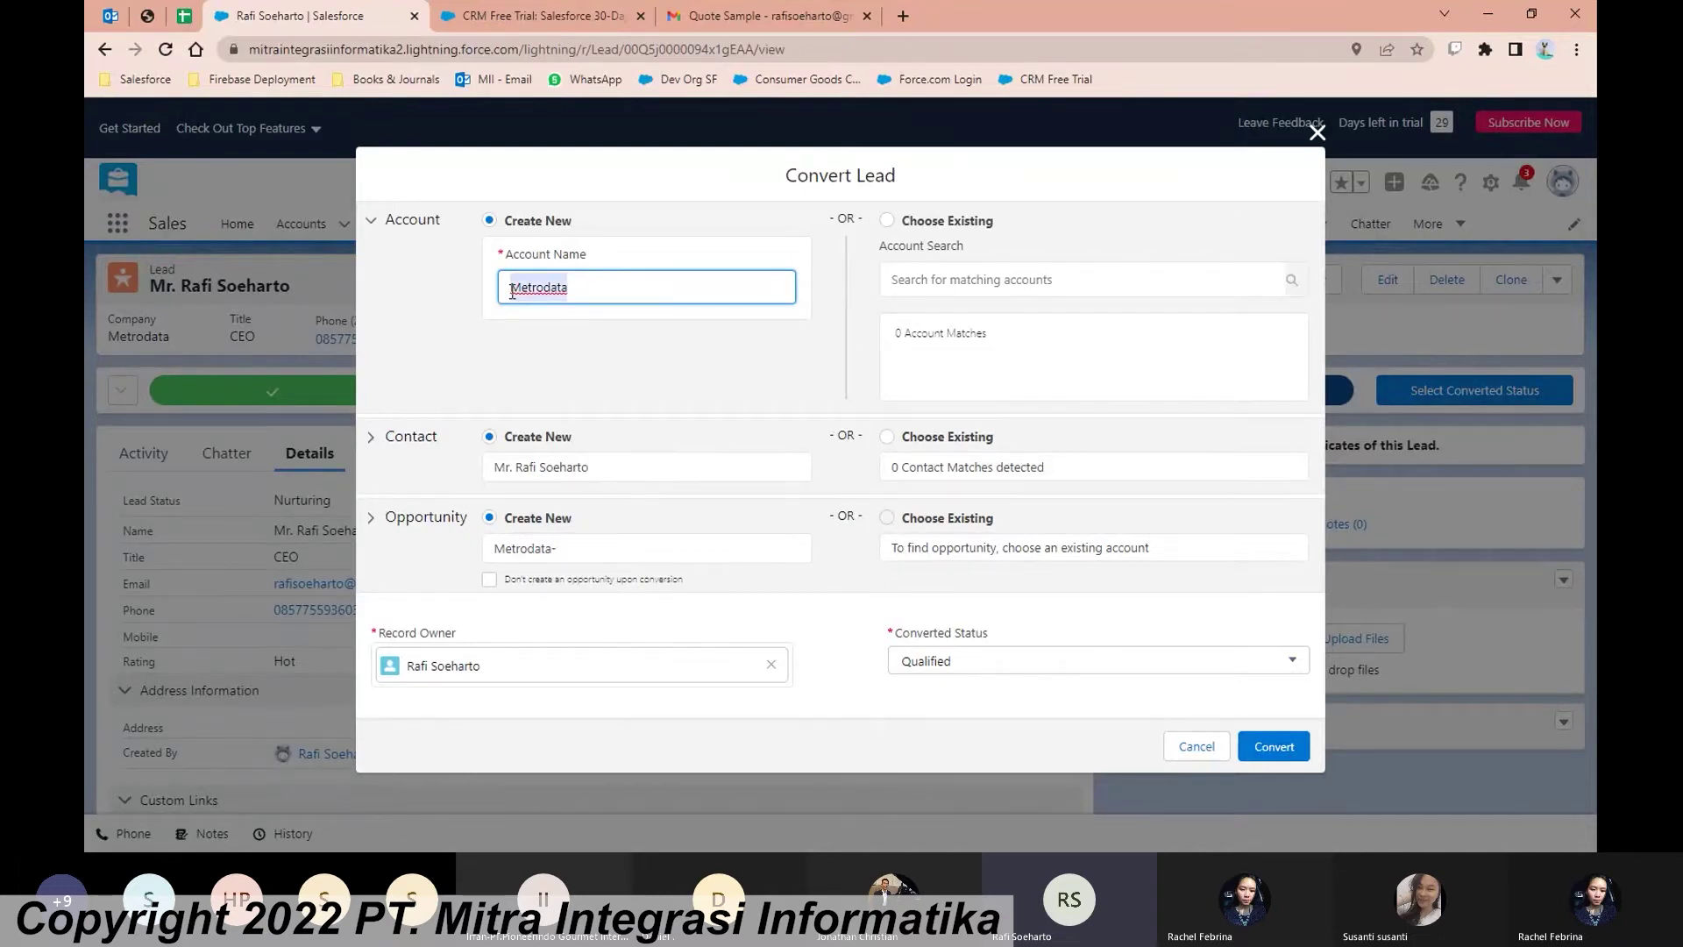
{"action": "left_click", "coordinate": [586, 356]}
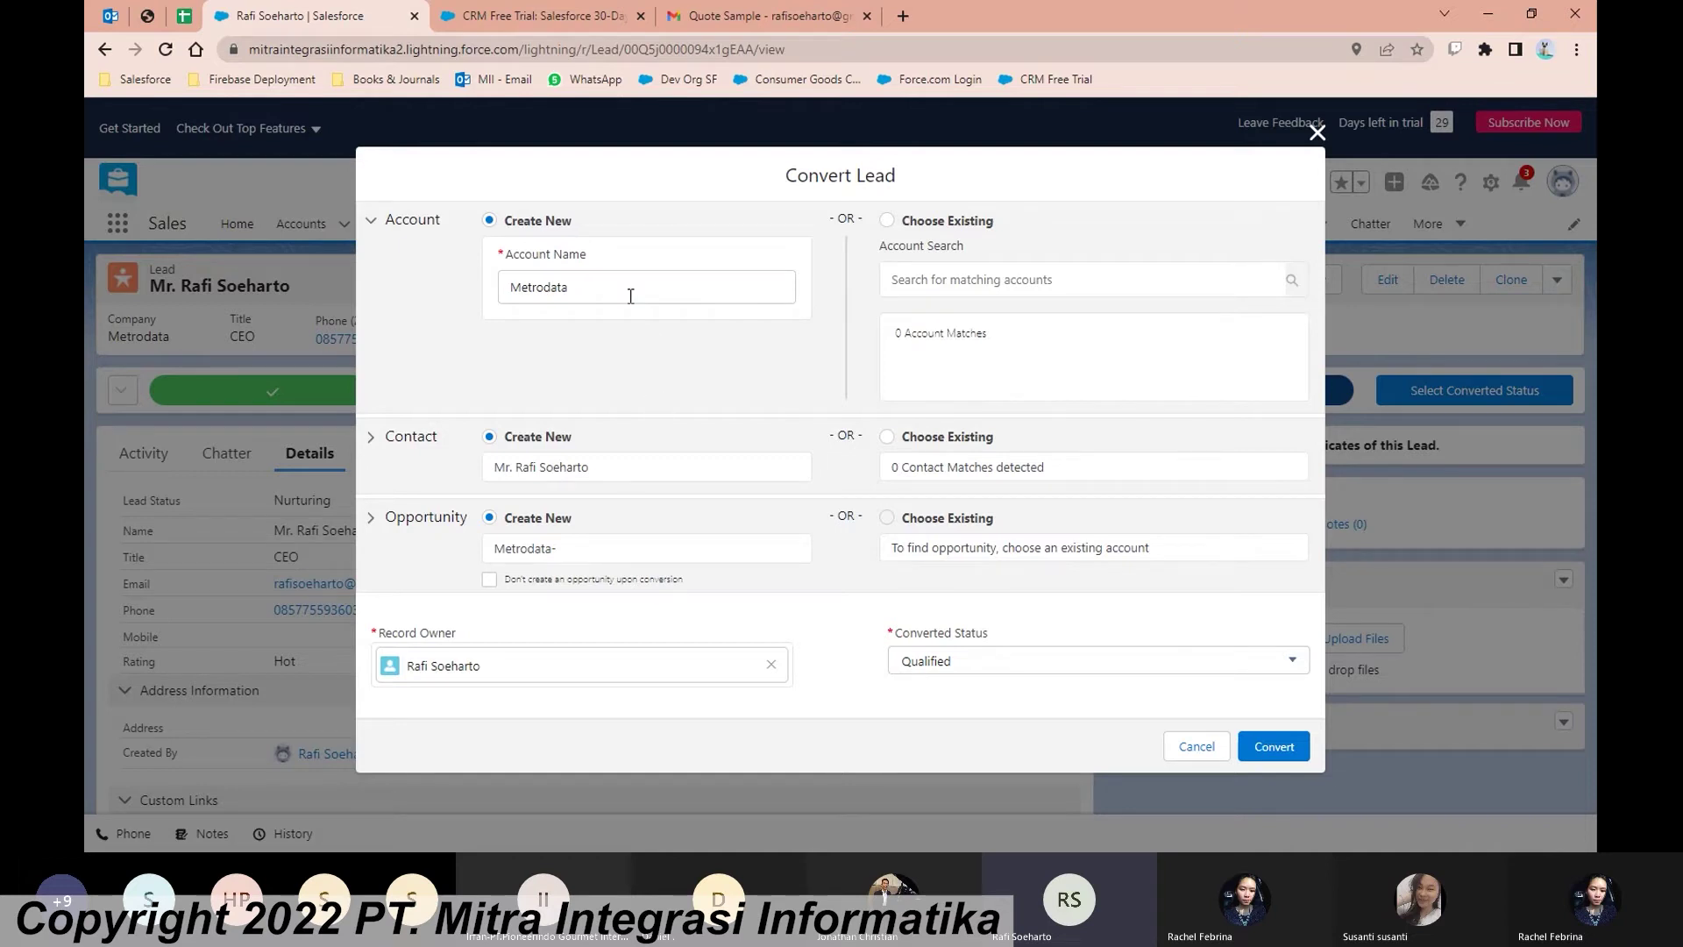
{"action": "left_click", "coordinate": [1292, 752]}
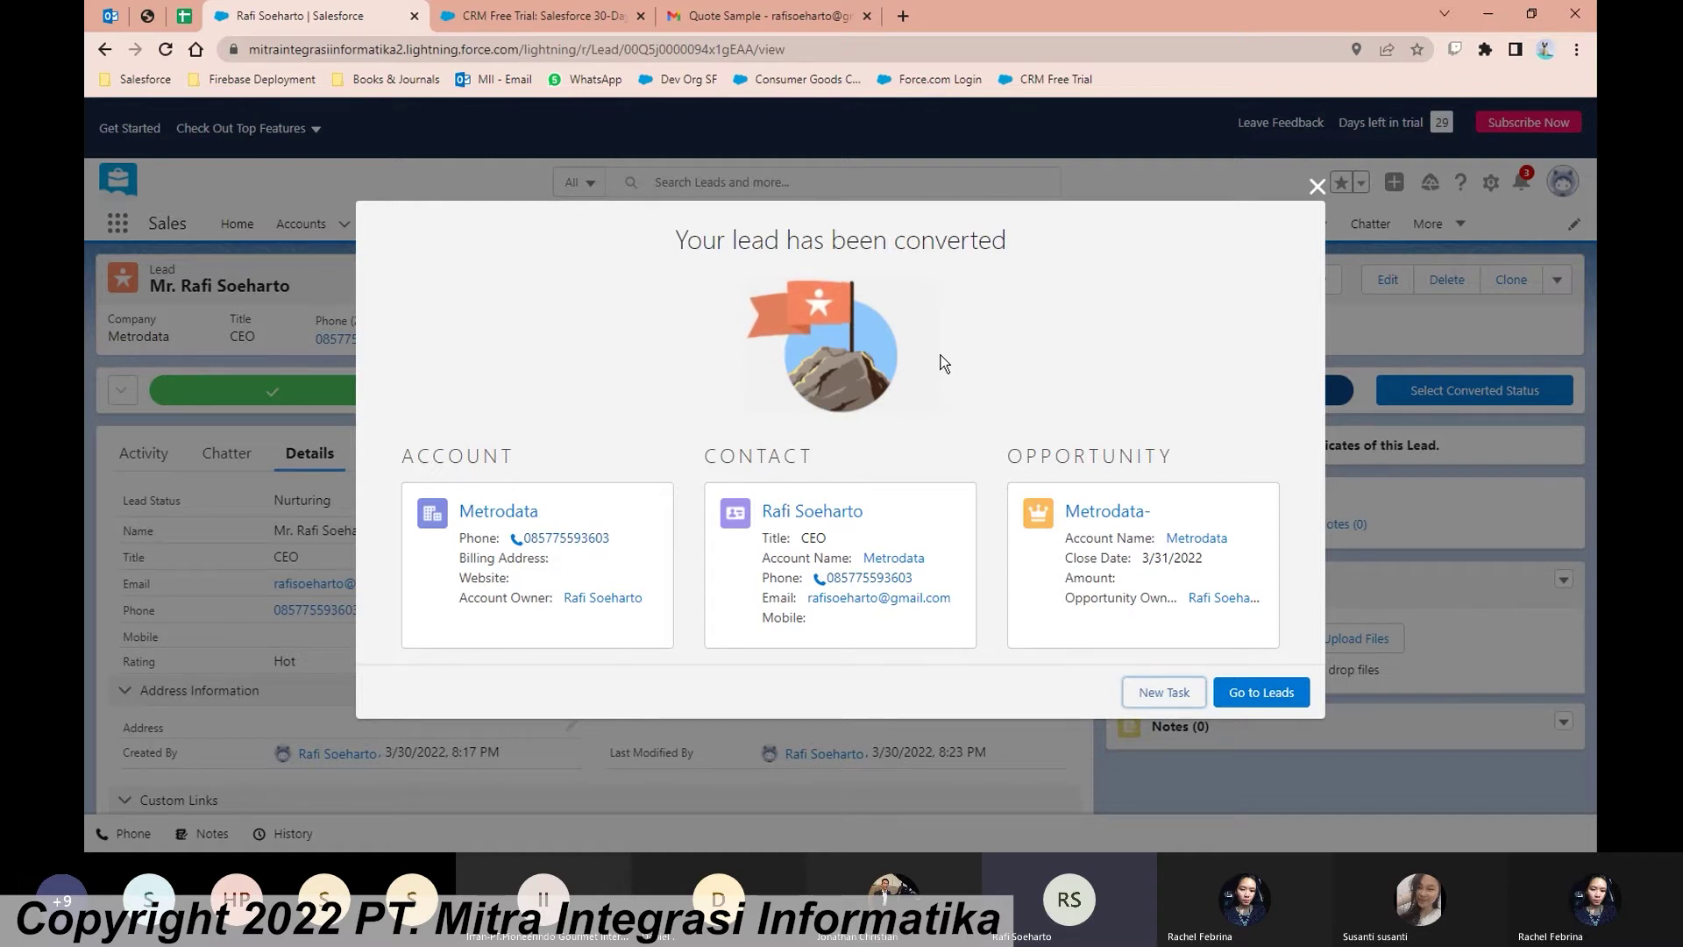
Step: Close the conversion summary and return to the Leads list
{"action": "left_click", "coordinate": [1260, 693]}
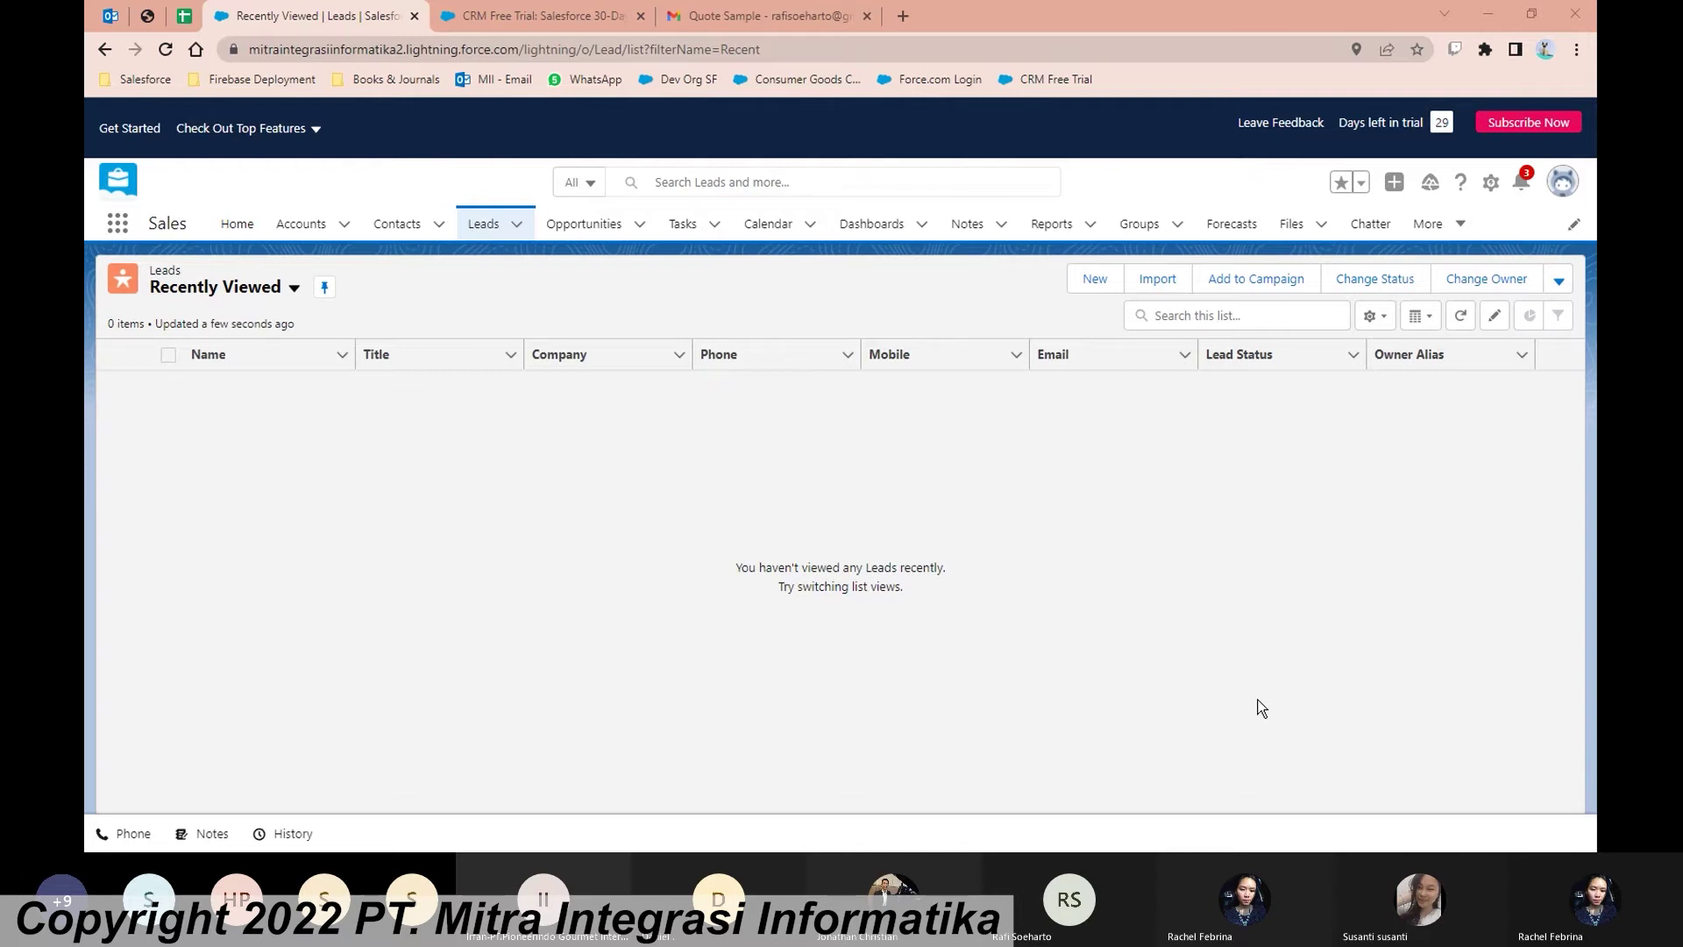
Step: Show the available lead list views above the empty Recently Viewed list
{"action": "key", "text": "Tab"}
{"action": "left_click", "coordinate": [1570, 752]}
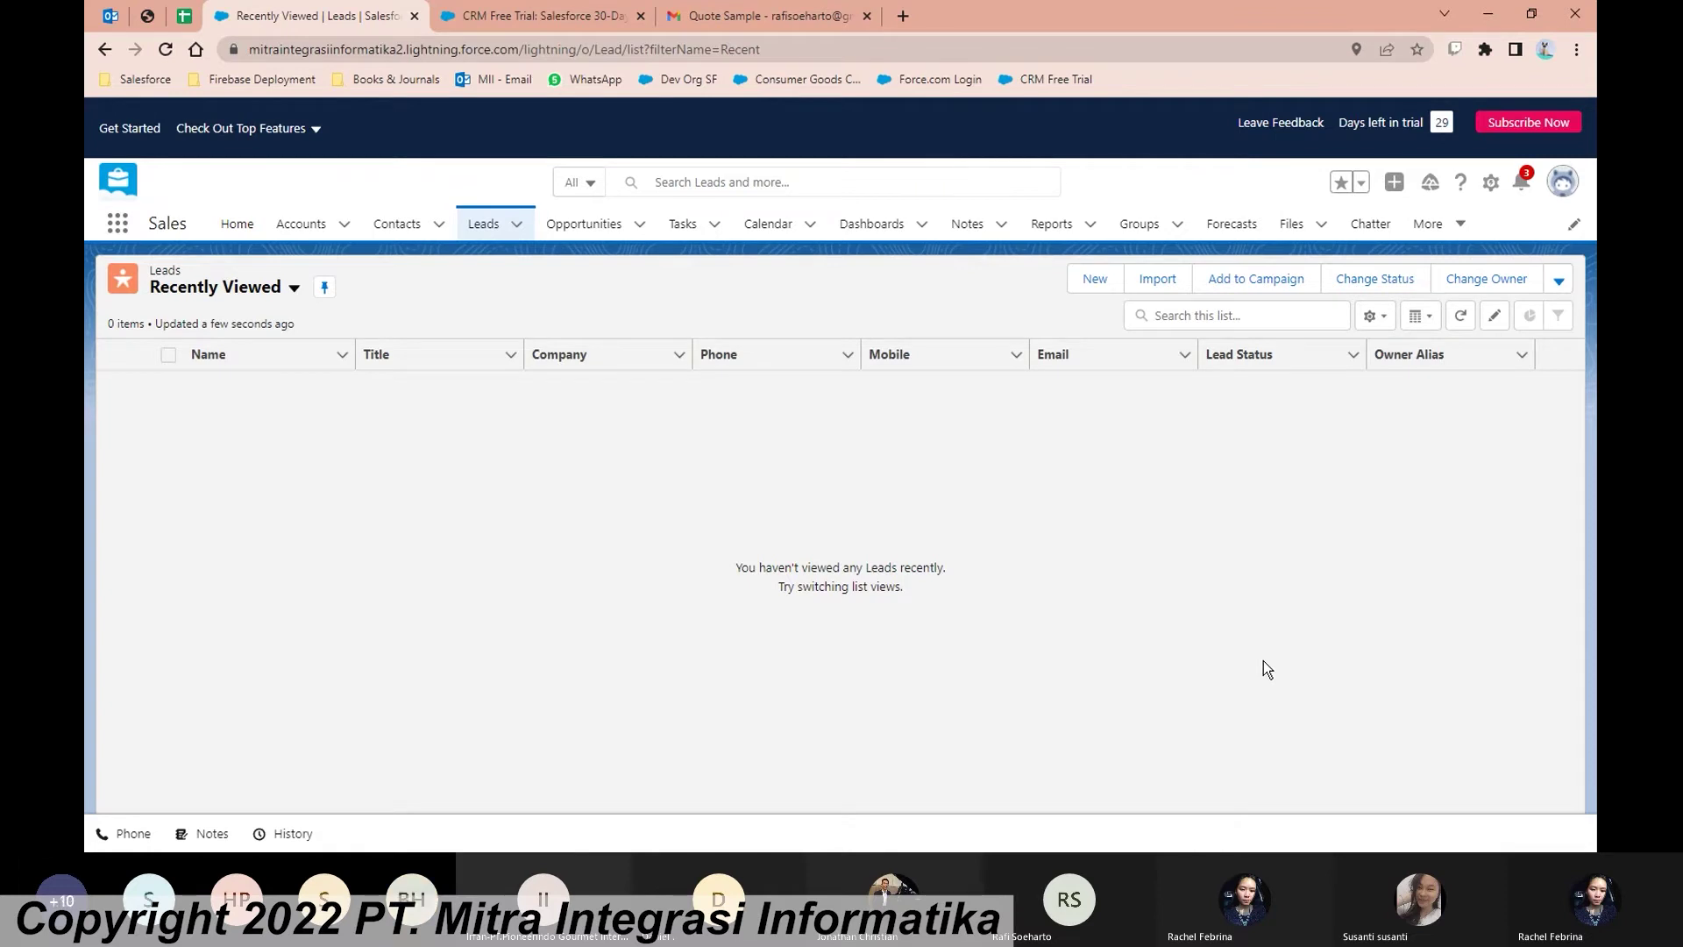
{"action": "left_click", "coordinate": [293, 288]}
Step: Switch the Leads list to All Open Leads, showing six sample leads
{"action": "left_click", "coordinate": [249, 355]}
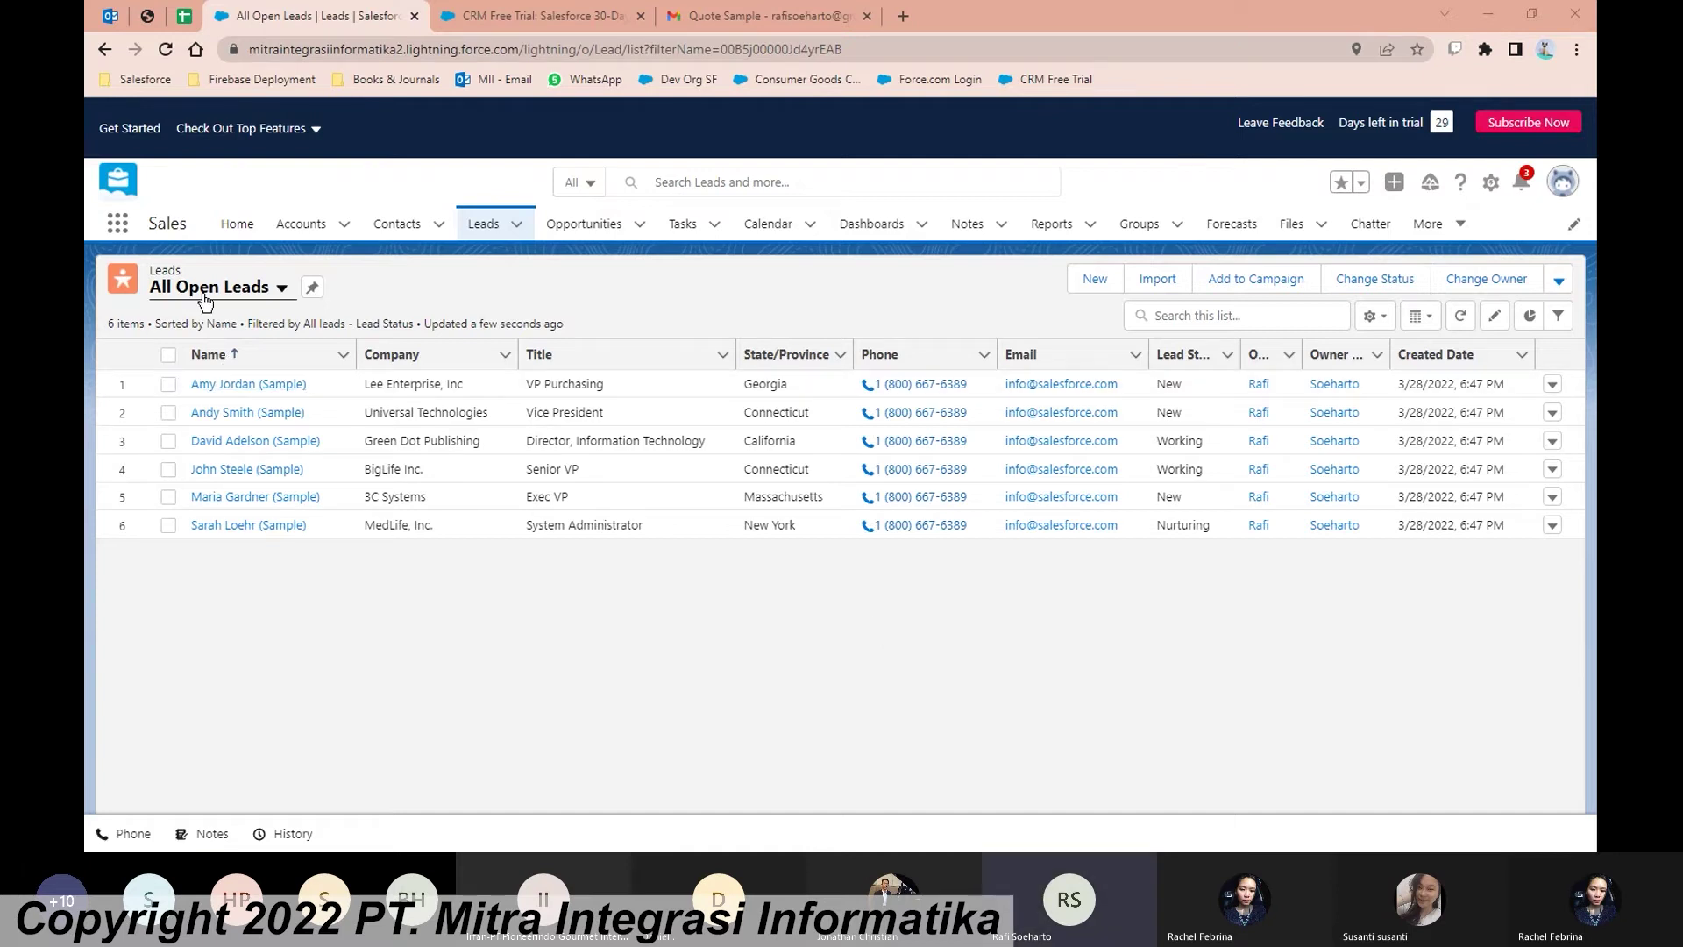
{"action": "left_click", "coordinate": [117, 226]}
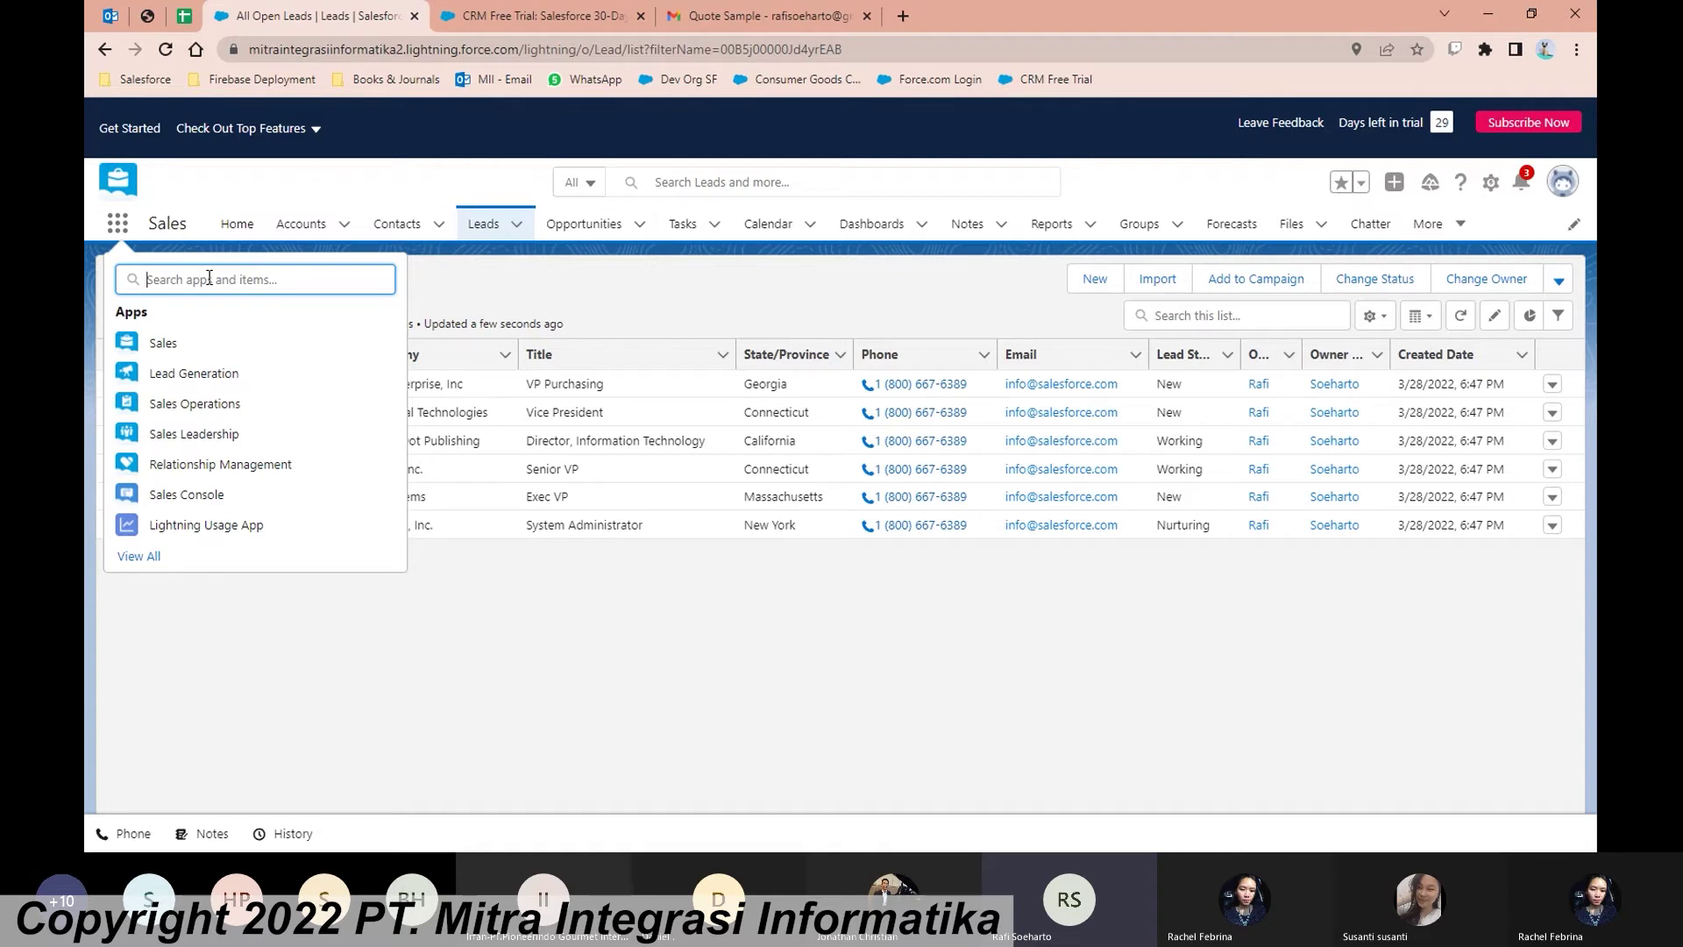
Step: Search the App Launcher for 'Produ' to find the Products item
{"action": "type", "text": "Produc"}
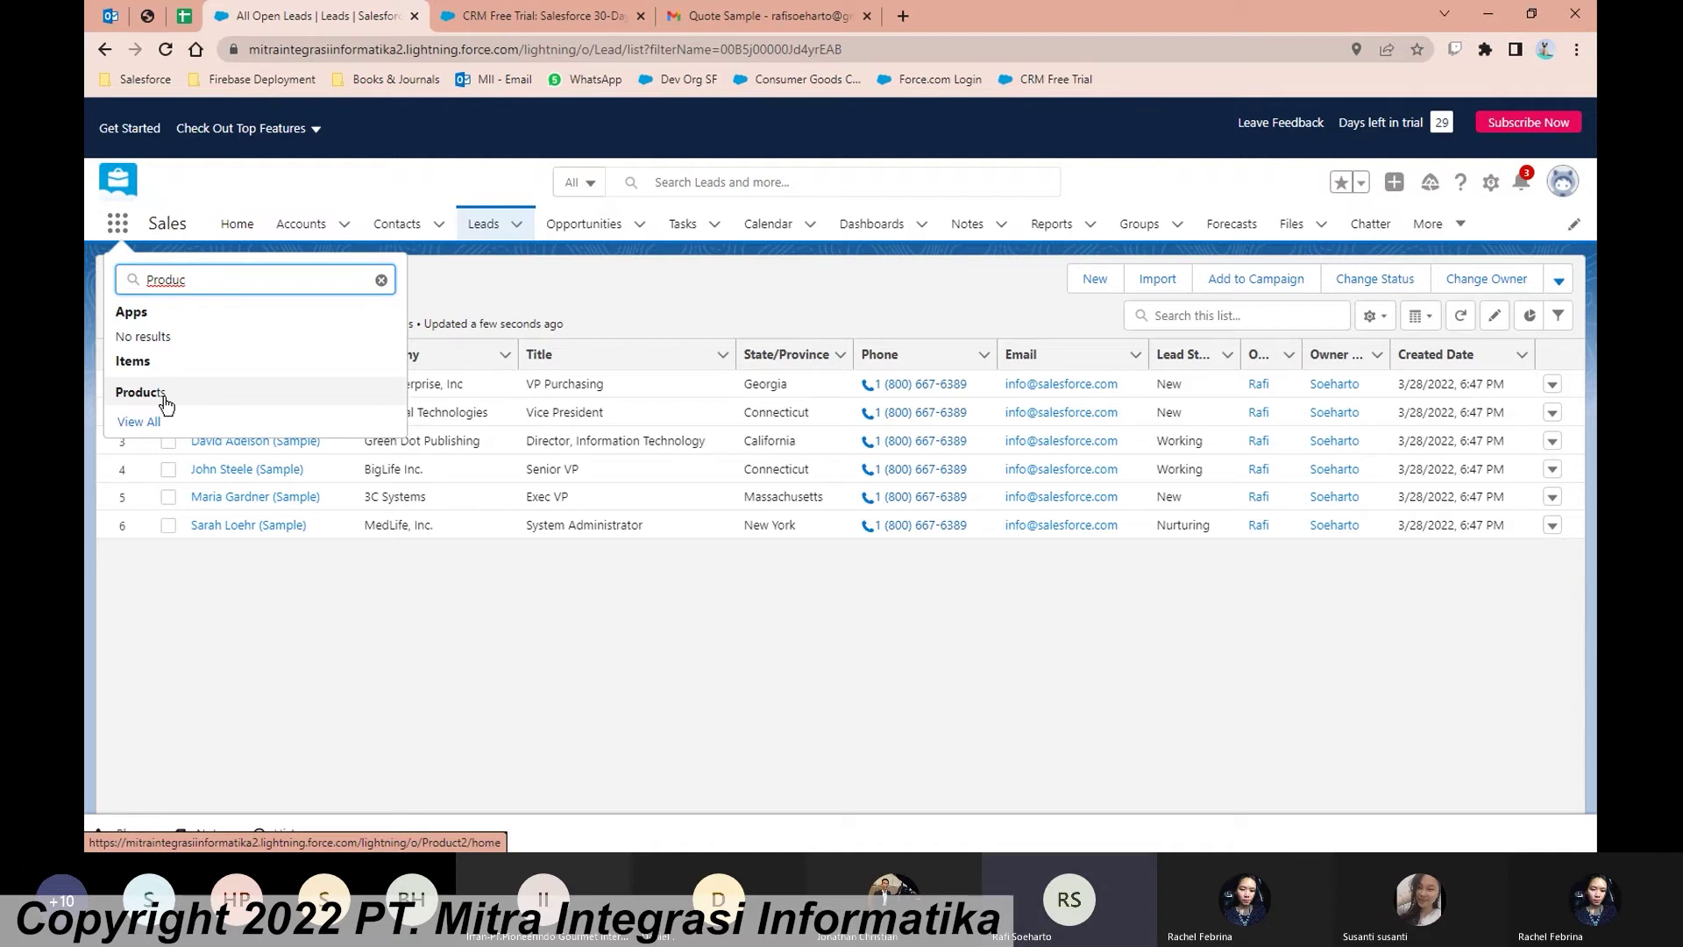
Step: Go to Products and switch to the empty All Products list view
{"action": "left_click", "coordinate": [164, 399]}
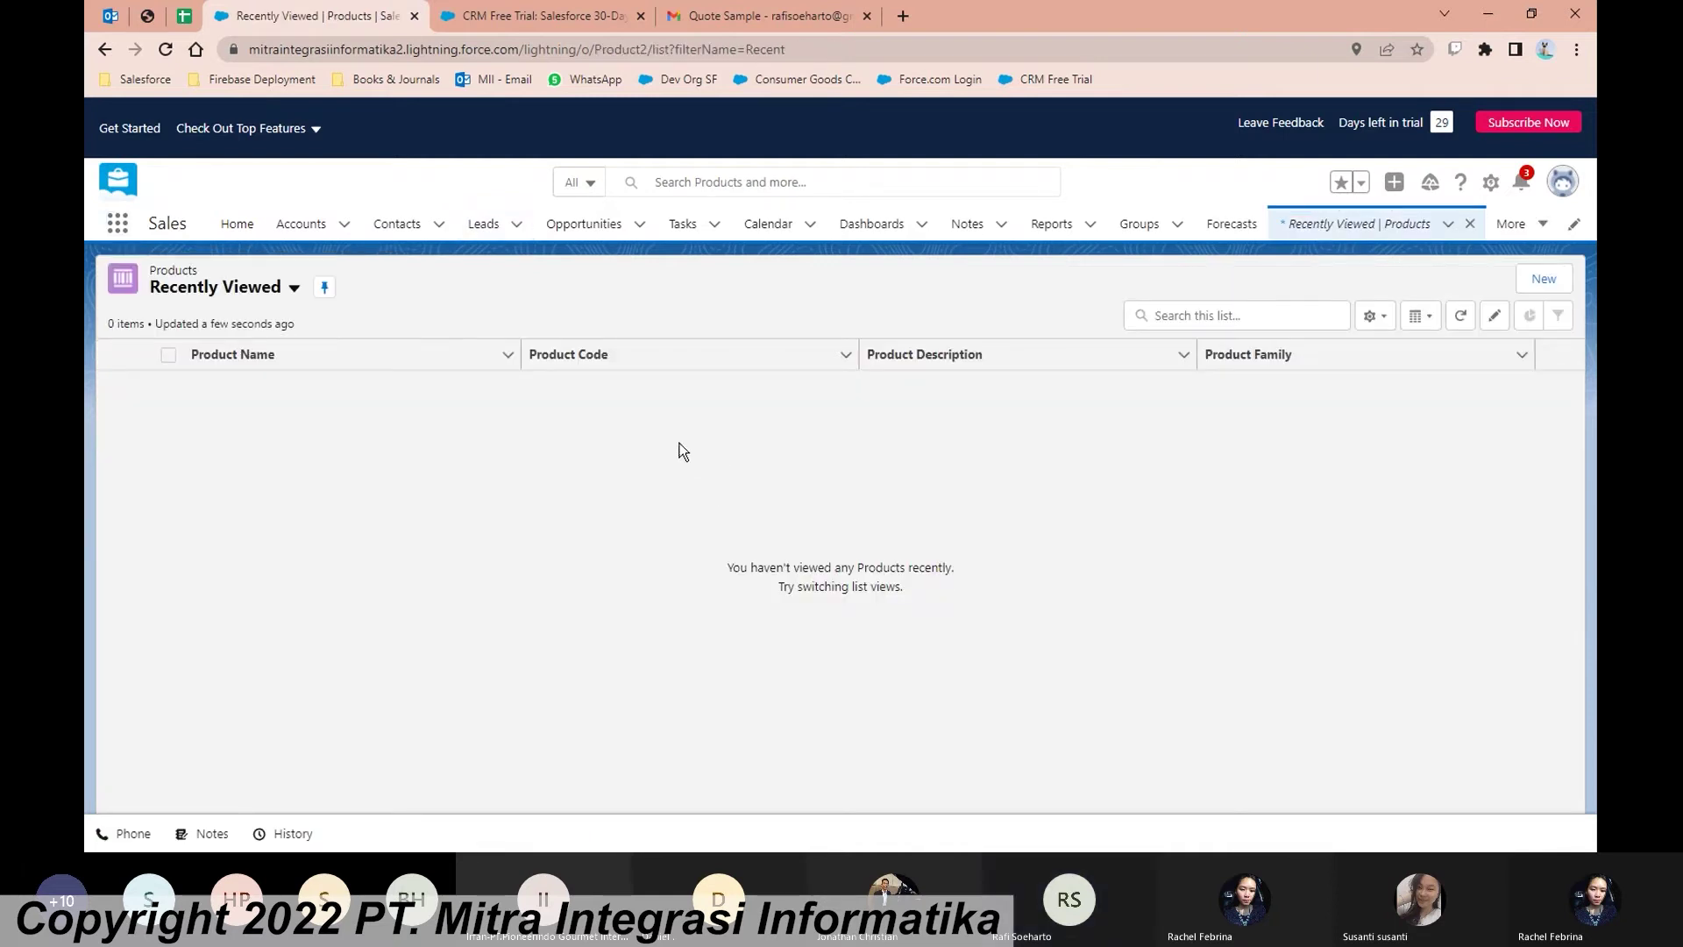
{"action": "left_click", "coordinate": [293, 287]}
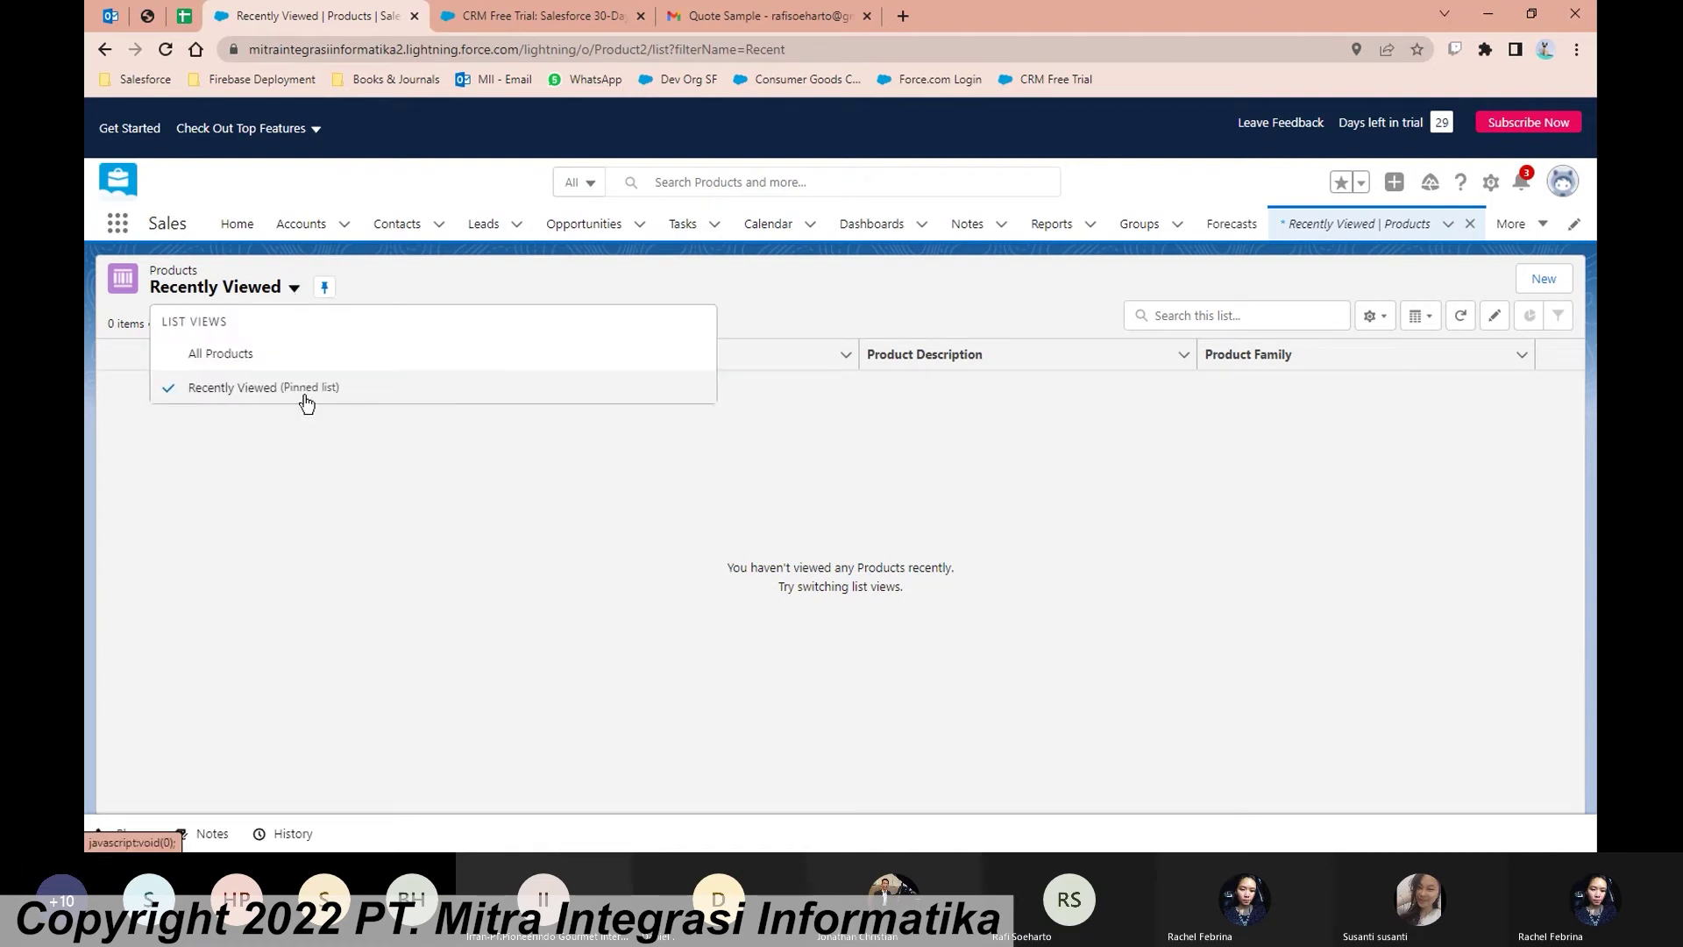
{"action": "left_click", "coordinate": [221, 354]}
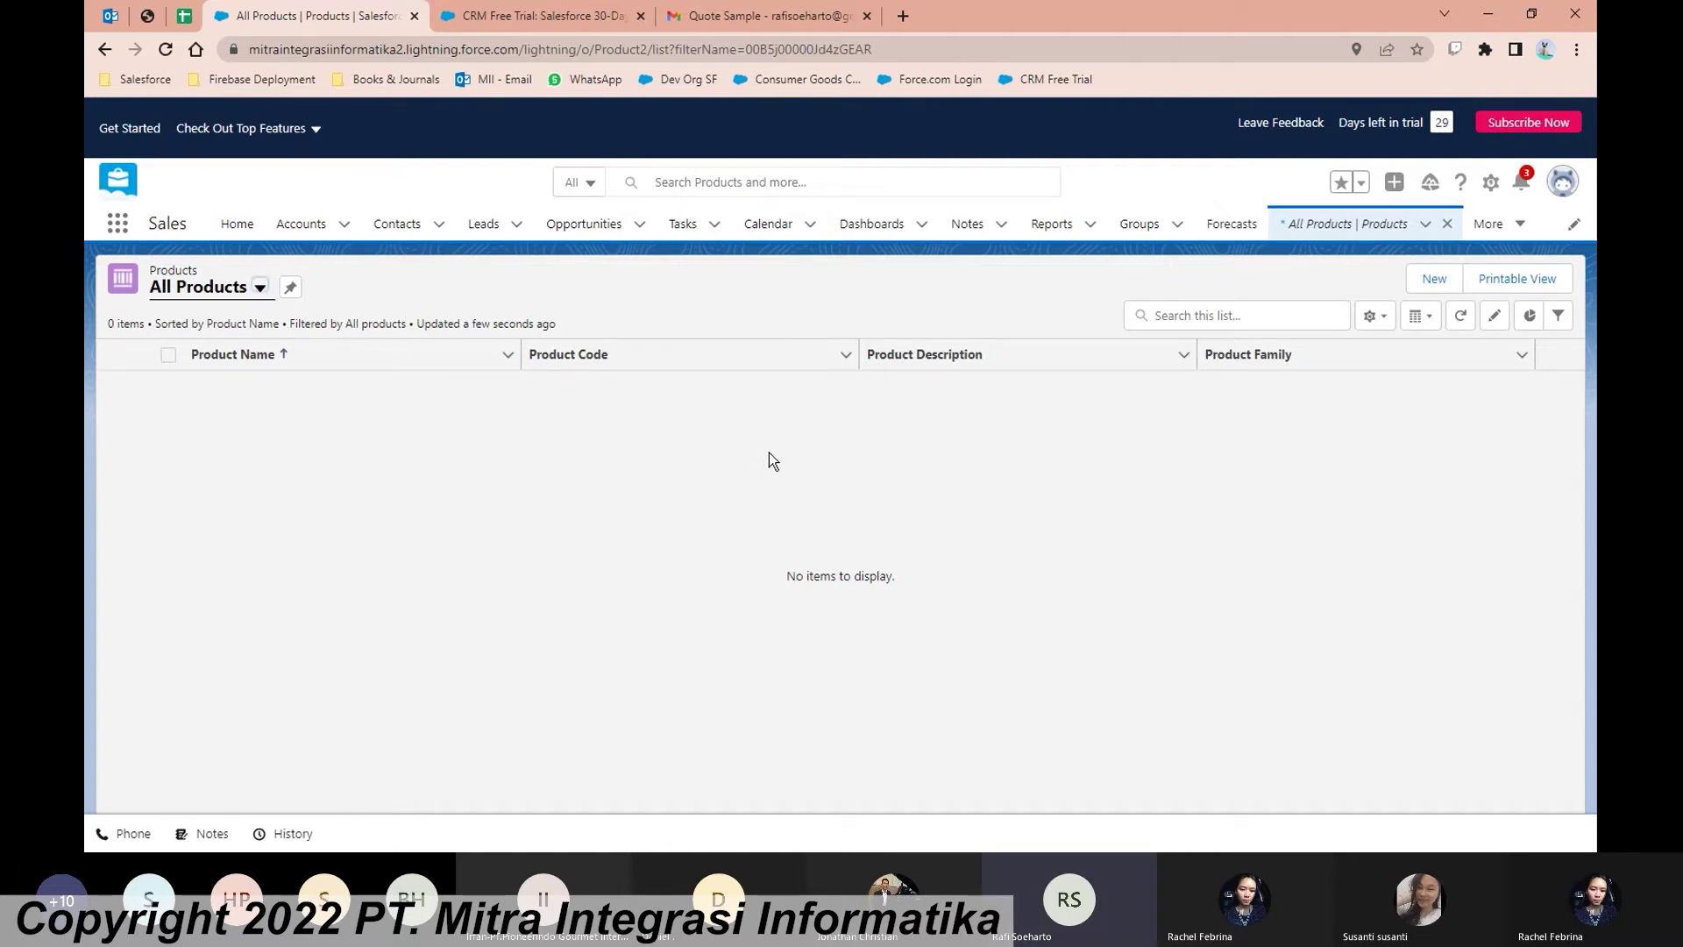
Step: Create and save an active product 'Sample Product 1' with product code SP-1
{"action": "left_click", "coordinate": [1434, 280]}
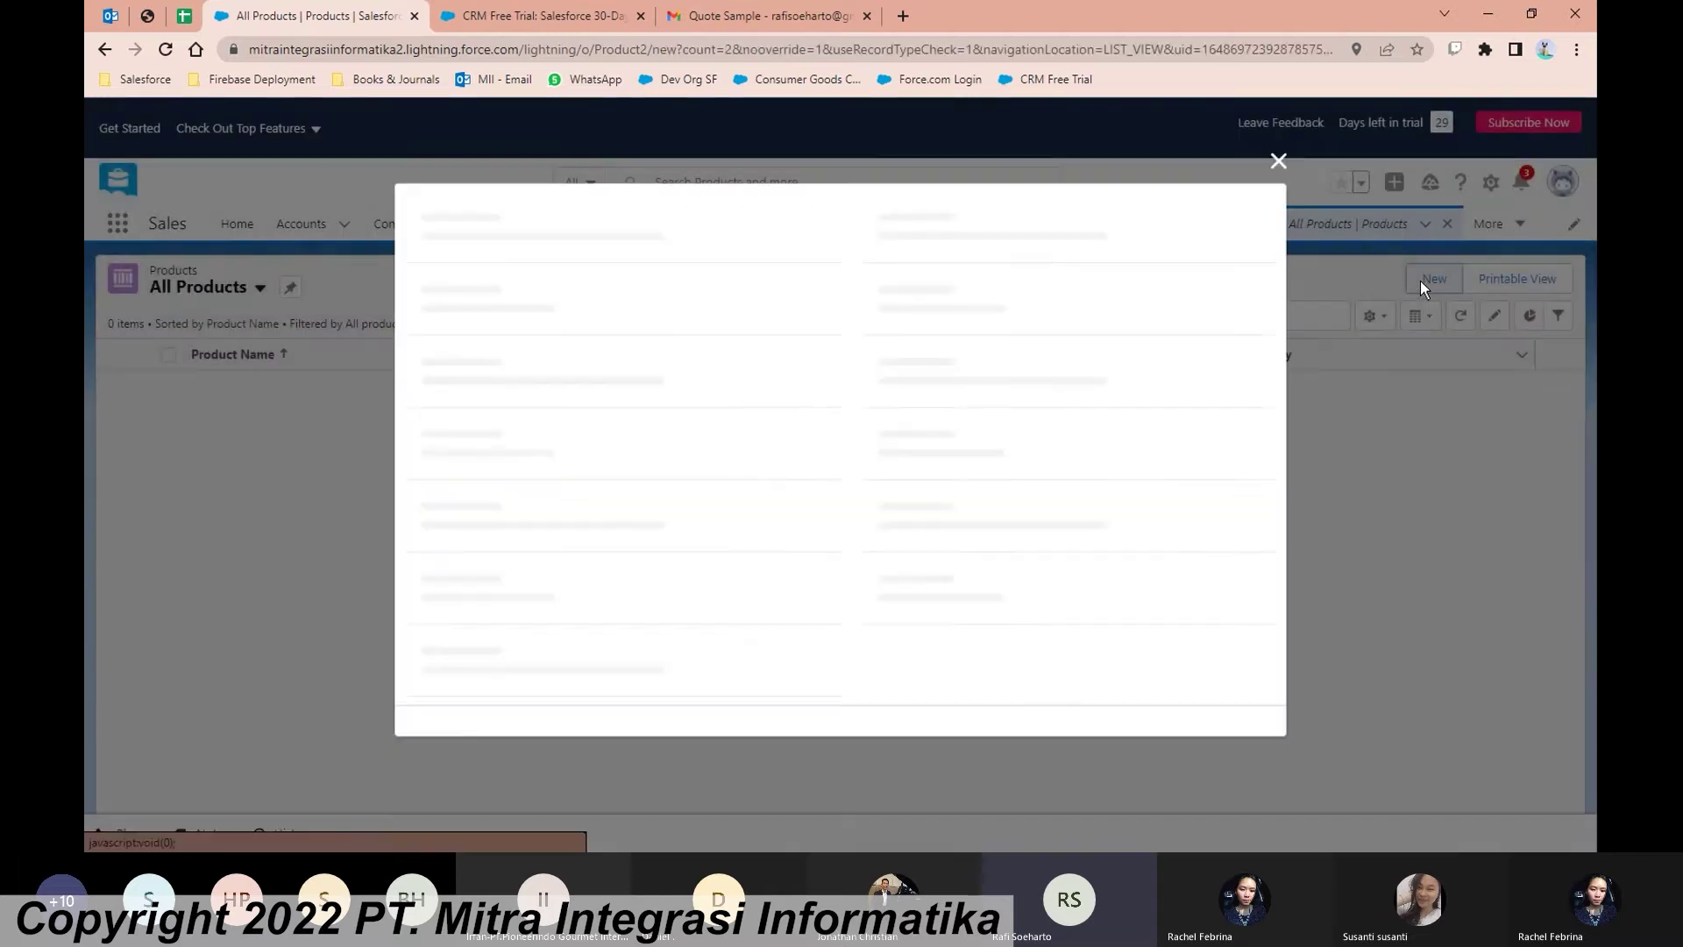
{"action": "type", "text": "Sampe"}
{"action": "key", "text": "BackSpace"}
{"action": "type", "text": "le "}
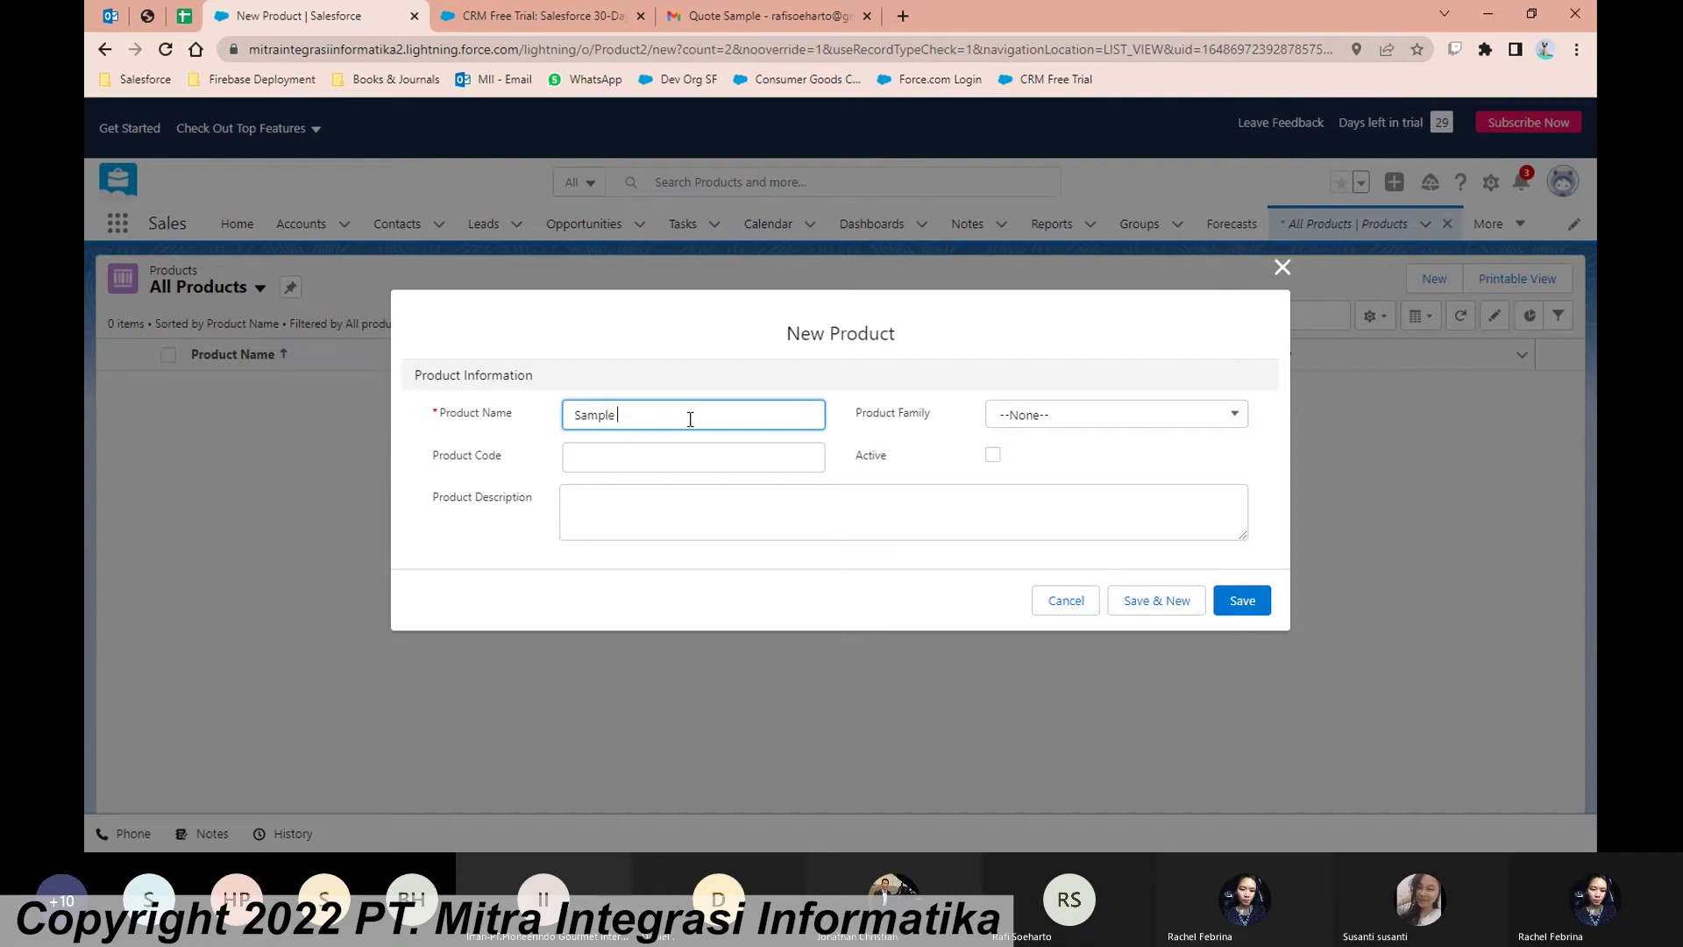
{"action": "type", "text": "Product 1"}
{"action": "left_click", "coordinate": [717, 451]}
{"action": "type", "text": "SP-1"}
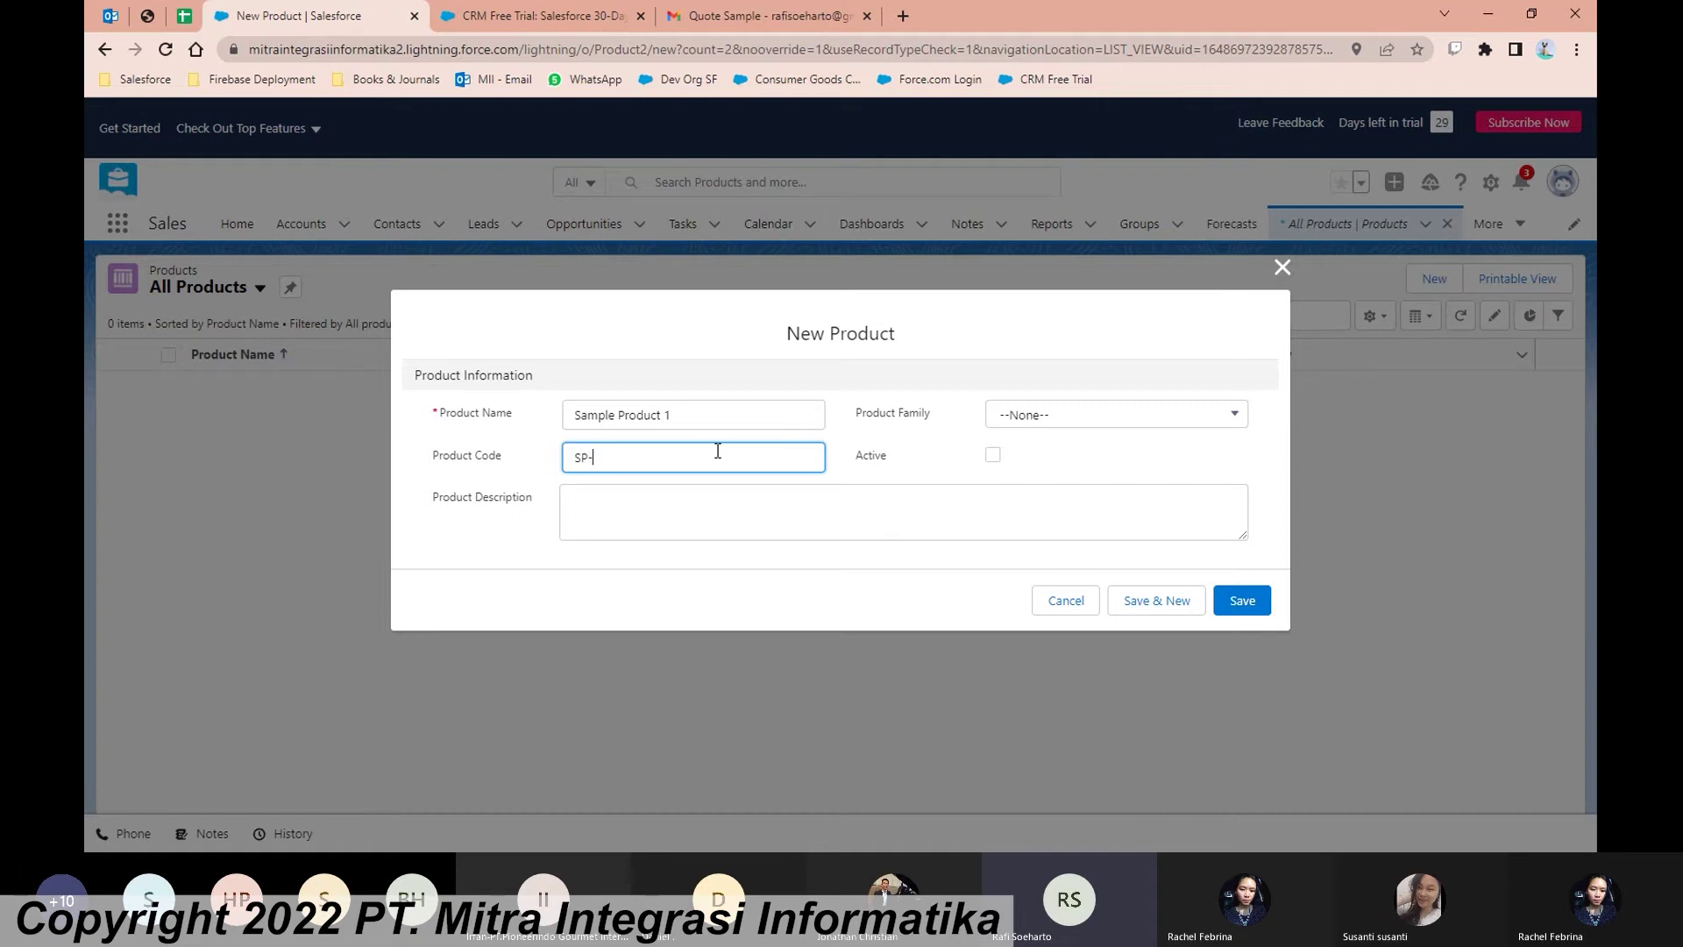
{"action": "left_click", "coordinate": [1191, 460]}
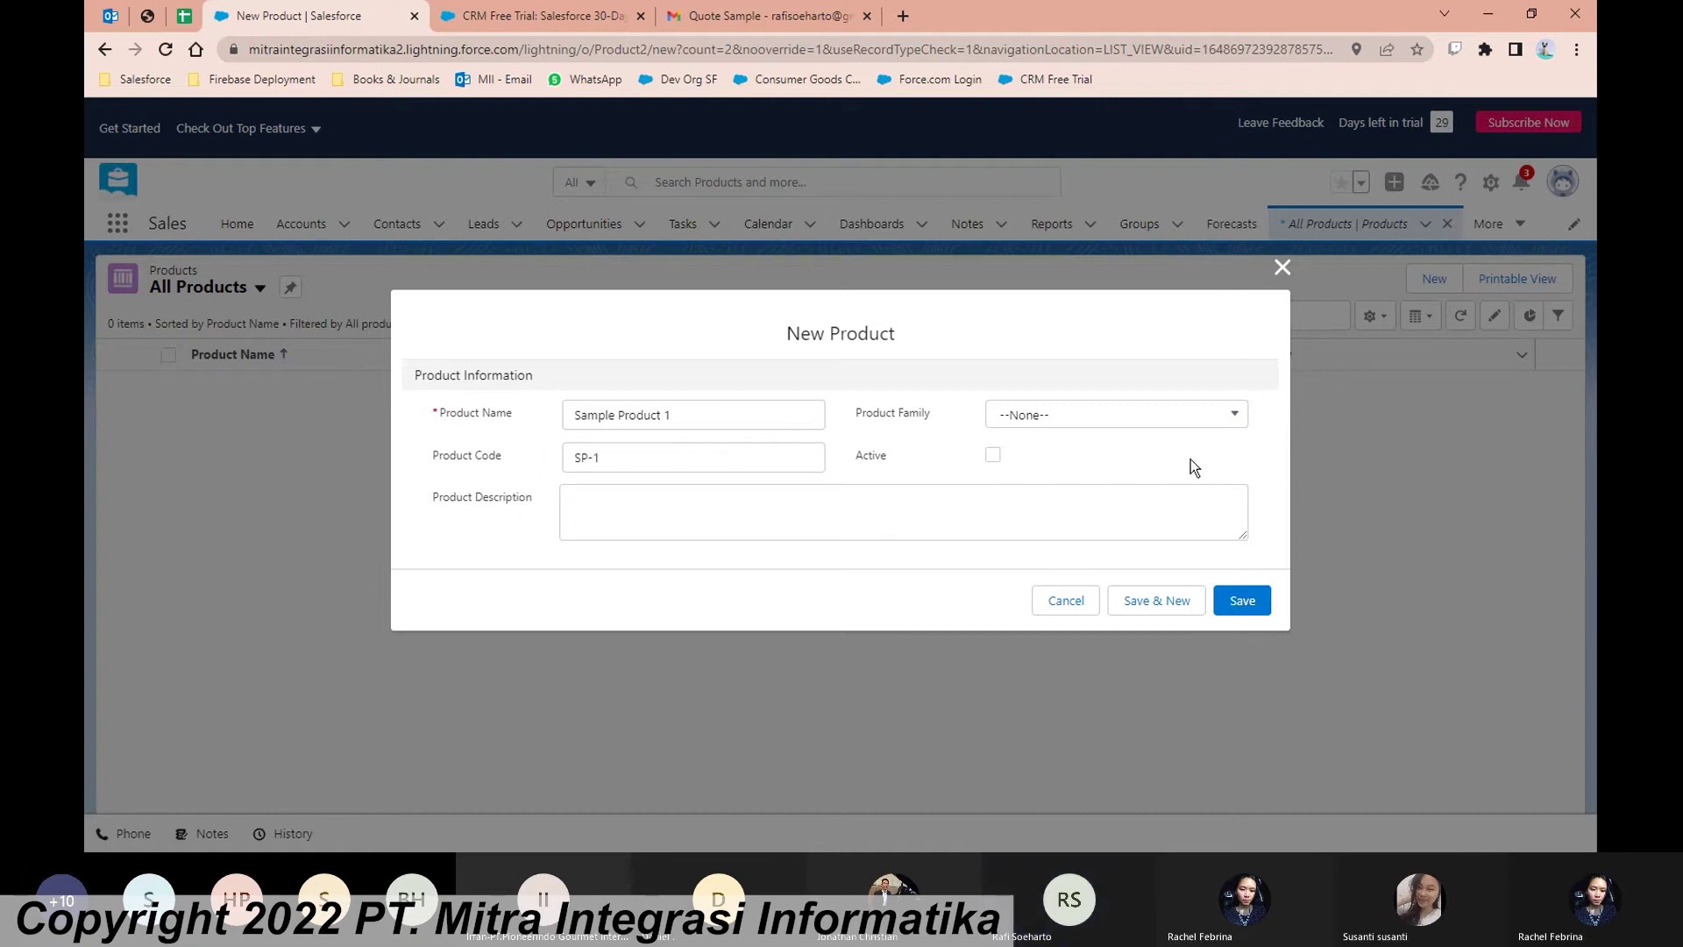
{"action": "left_click", "coordinate": [998, 457]}
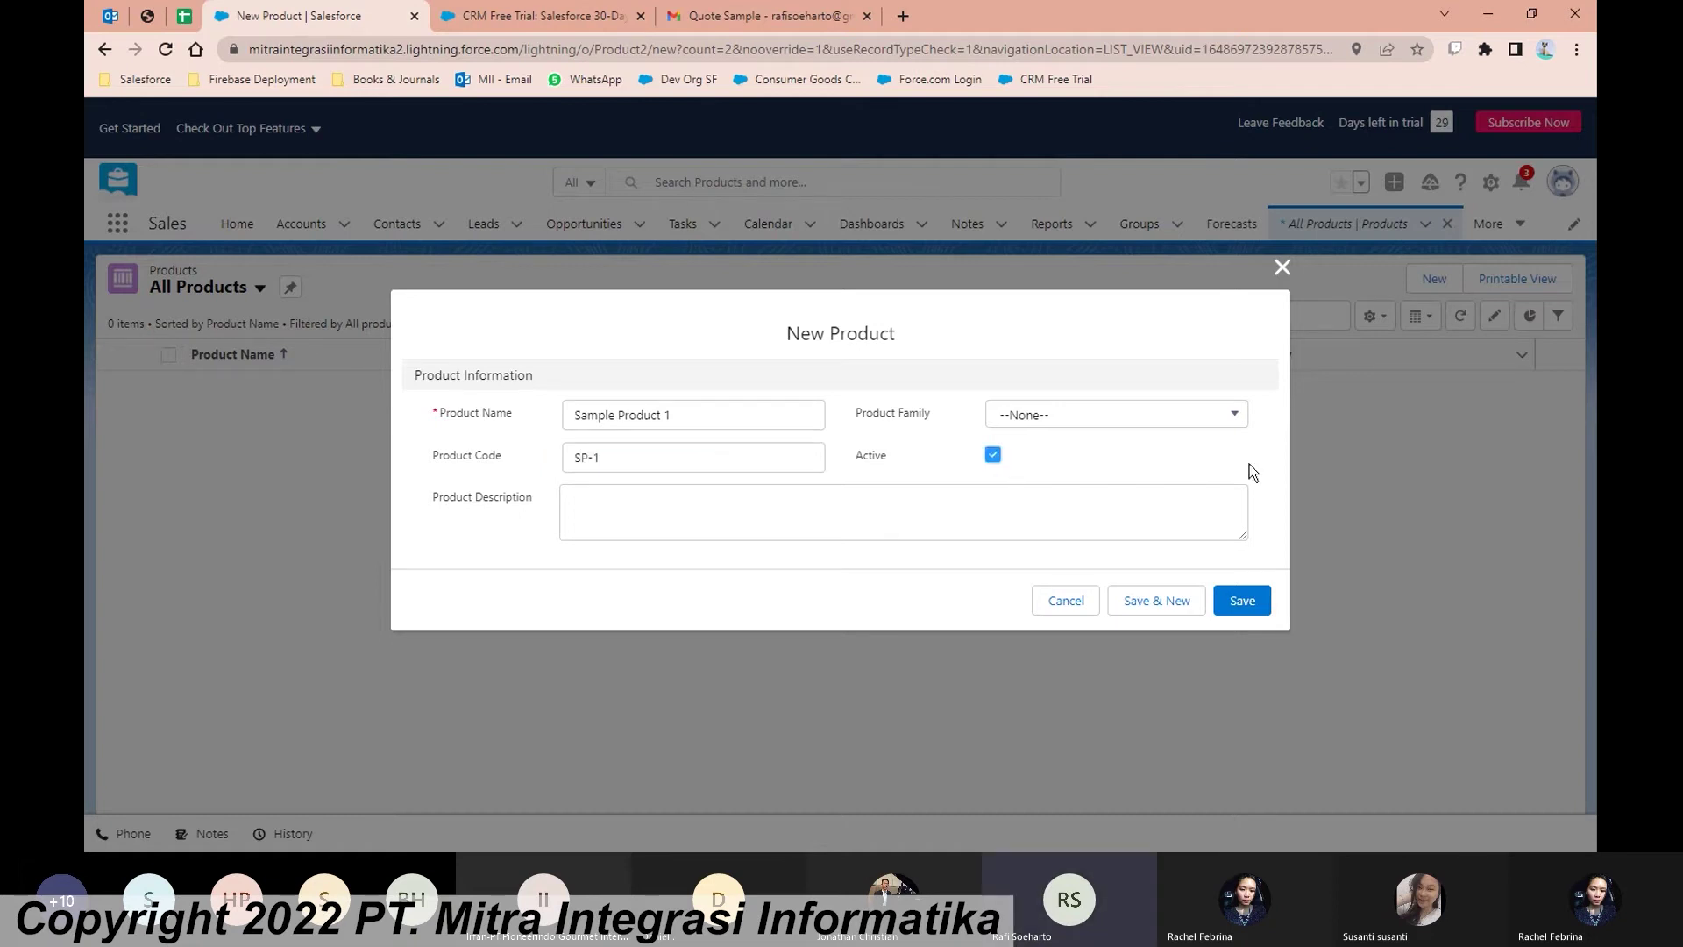
{"action": "left_click", "coordinate": [1253, 603]}
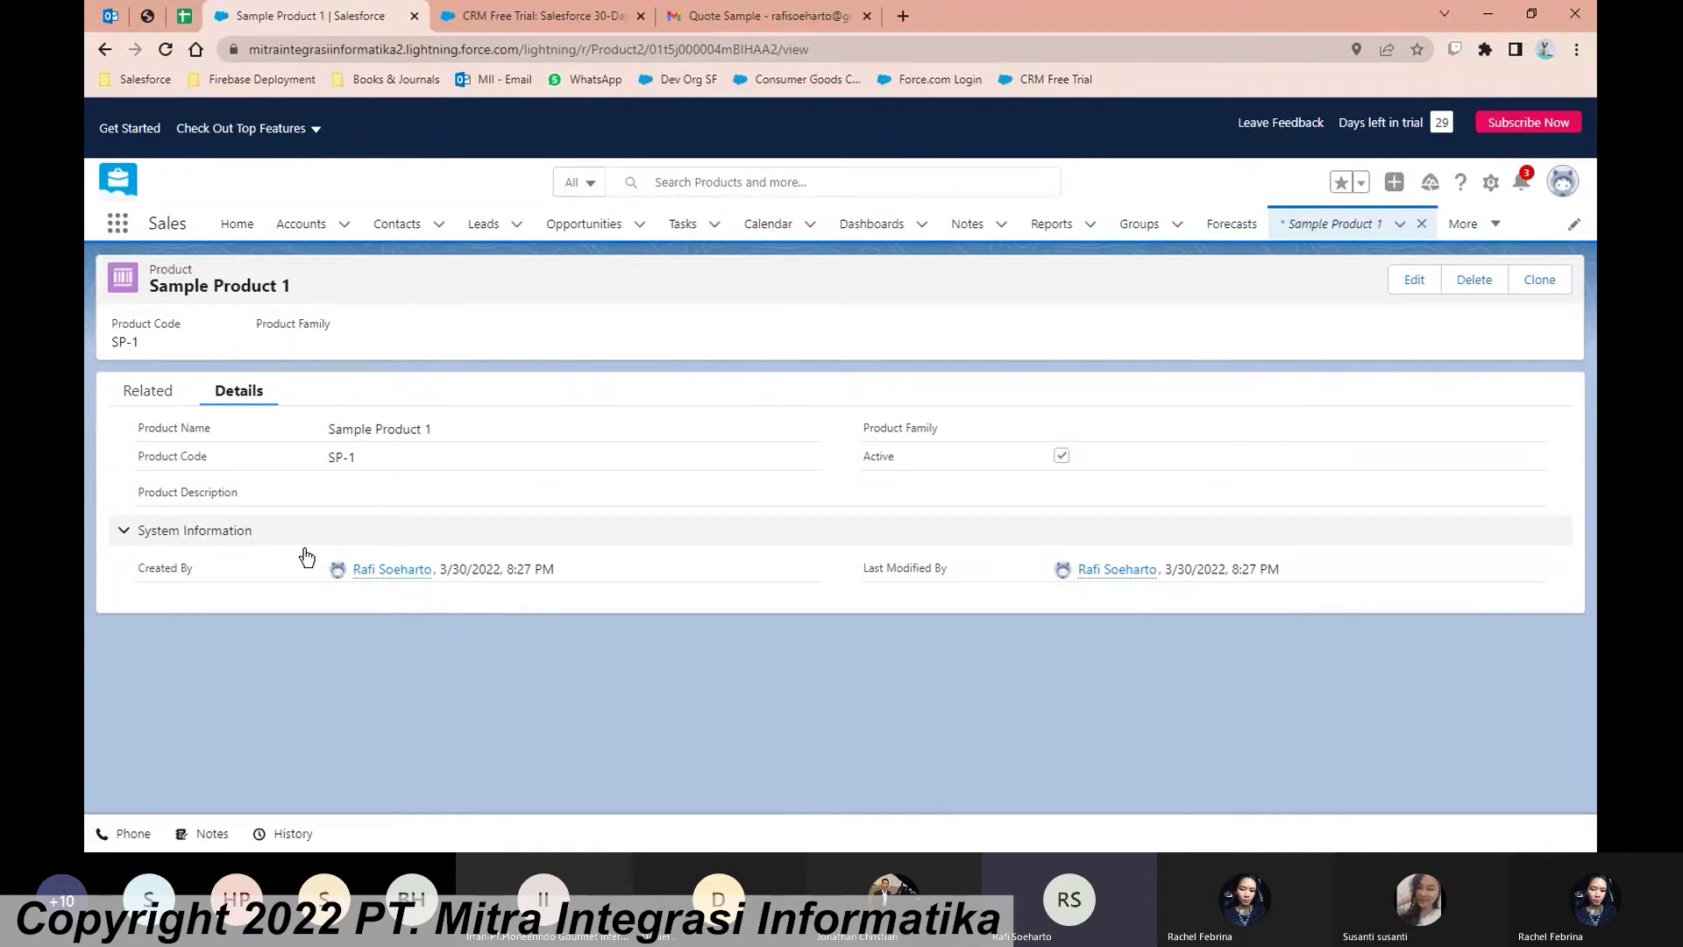
Step: Add a Standard Price Book entry with list price 100 to Sample Product 1
{"action": "left_click", "coordinate": [170, 403]}
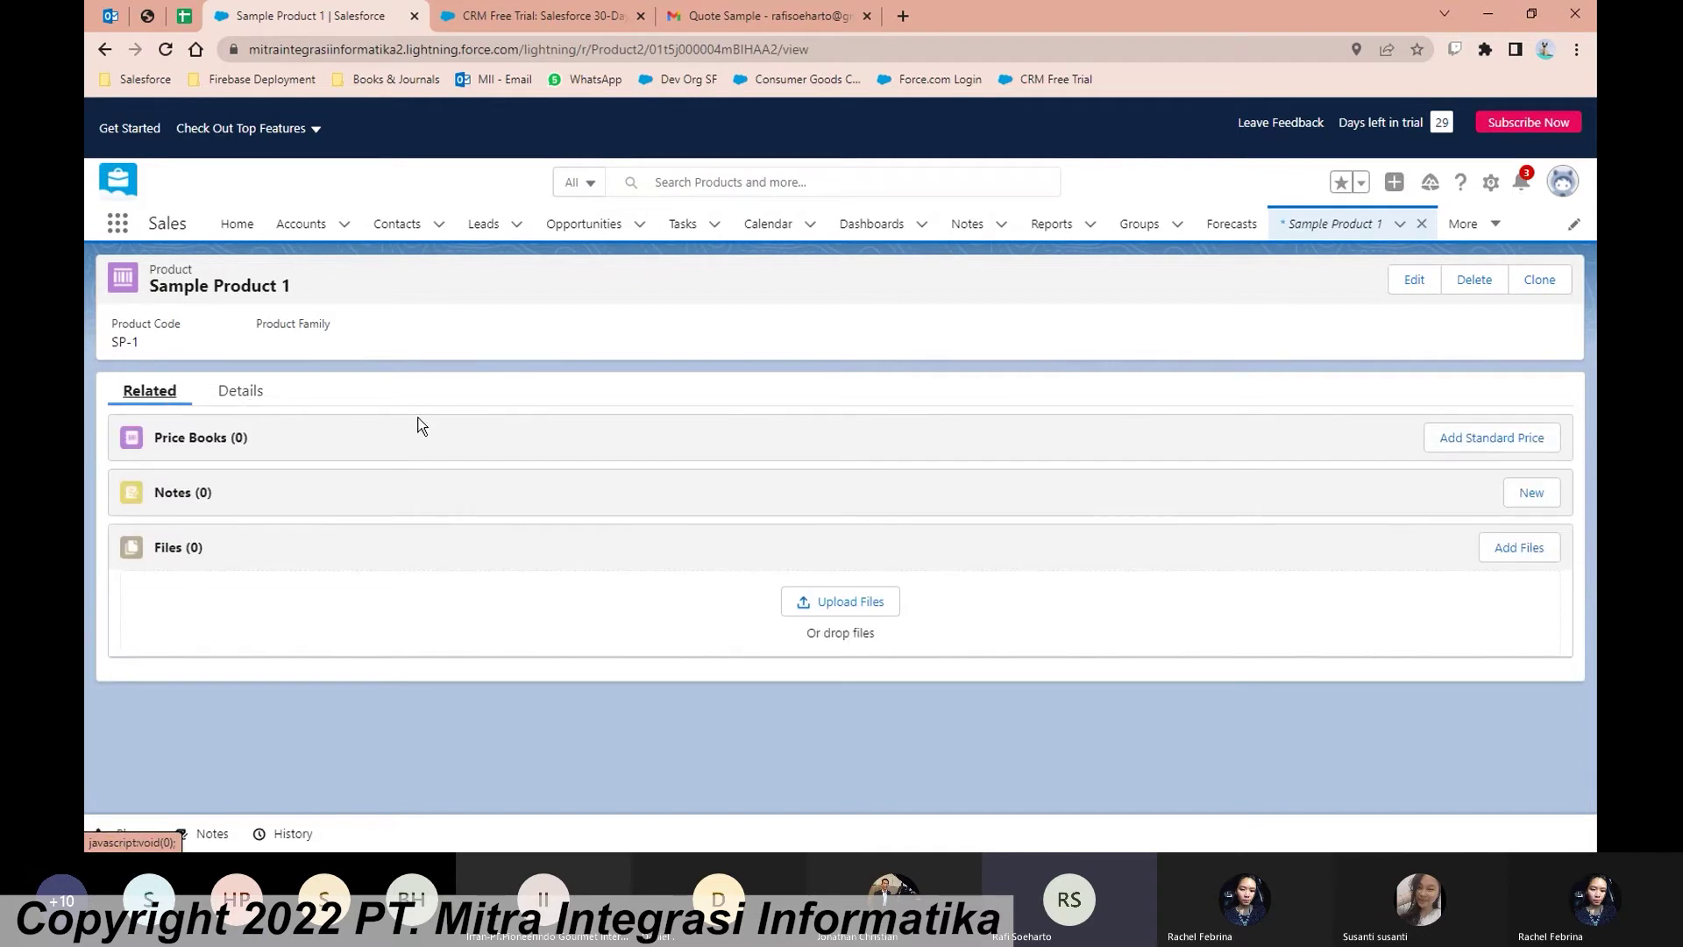
{"action": "left_click", "coordinate": [1478, 444]}
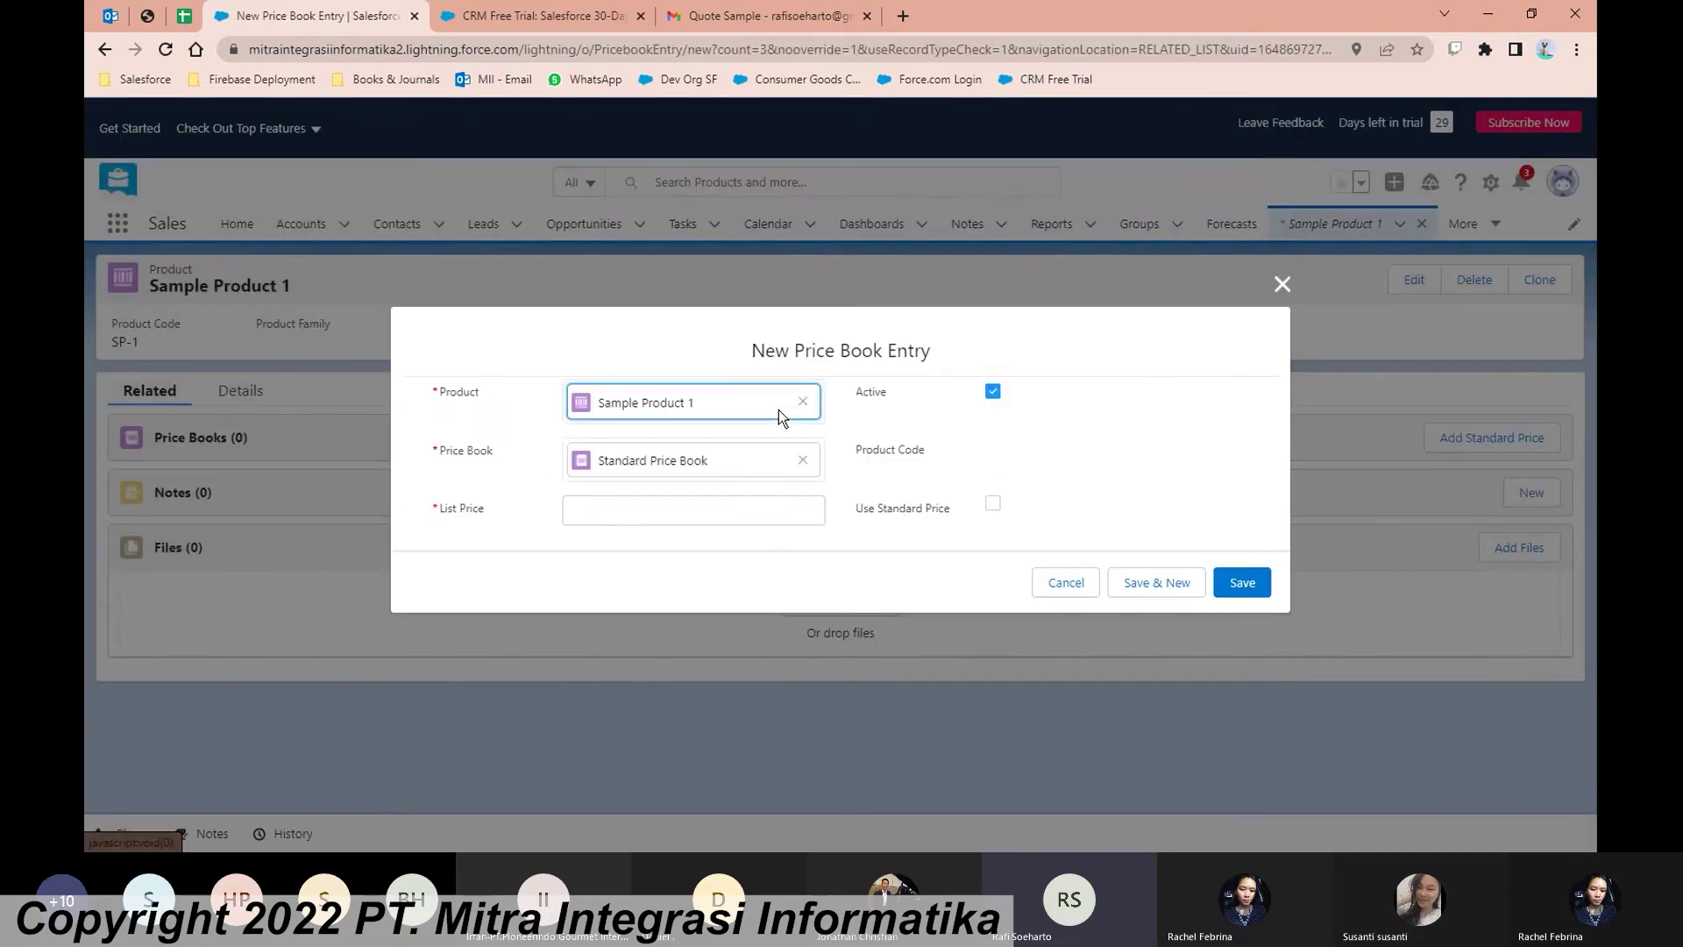
{"action": "left_click", "coordinate": [782, 508]}
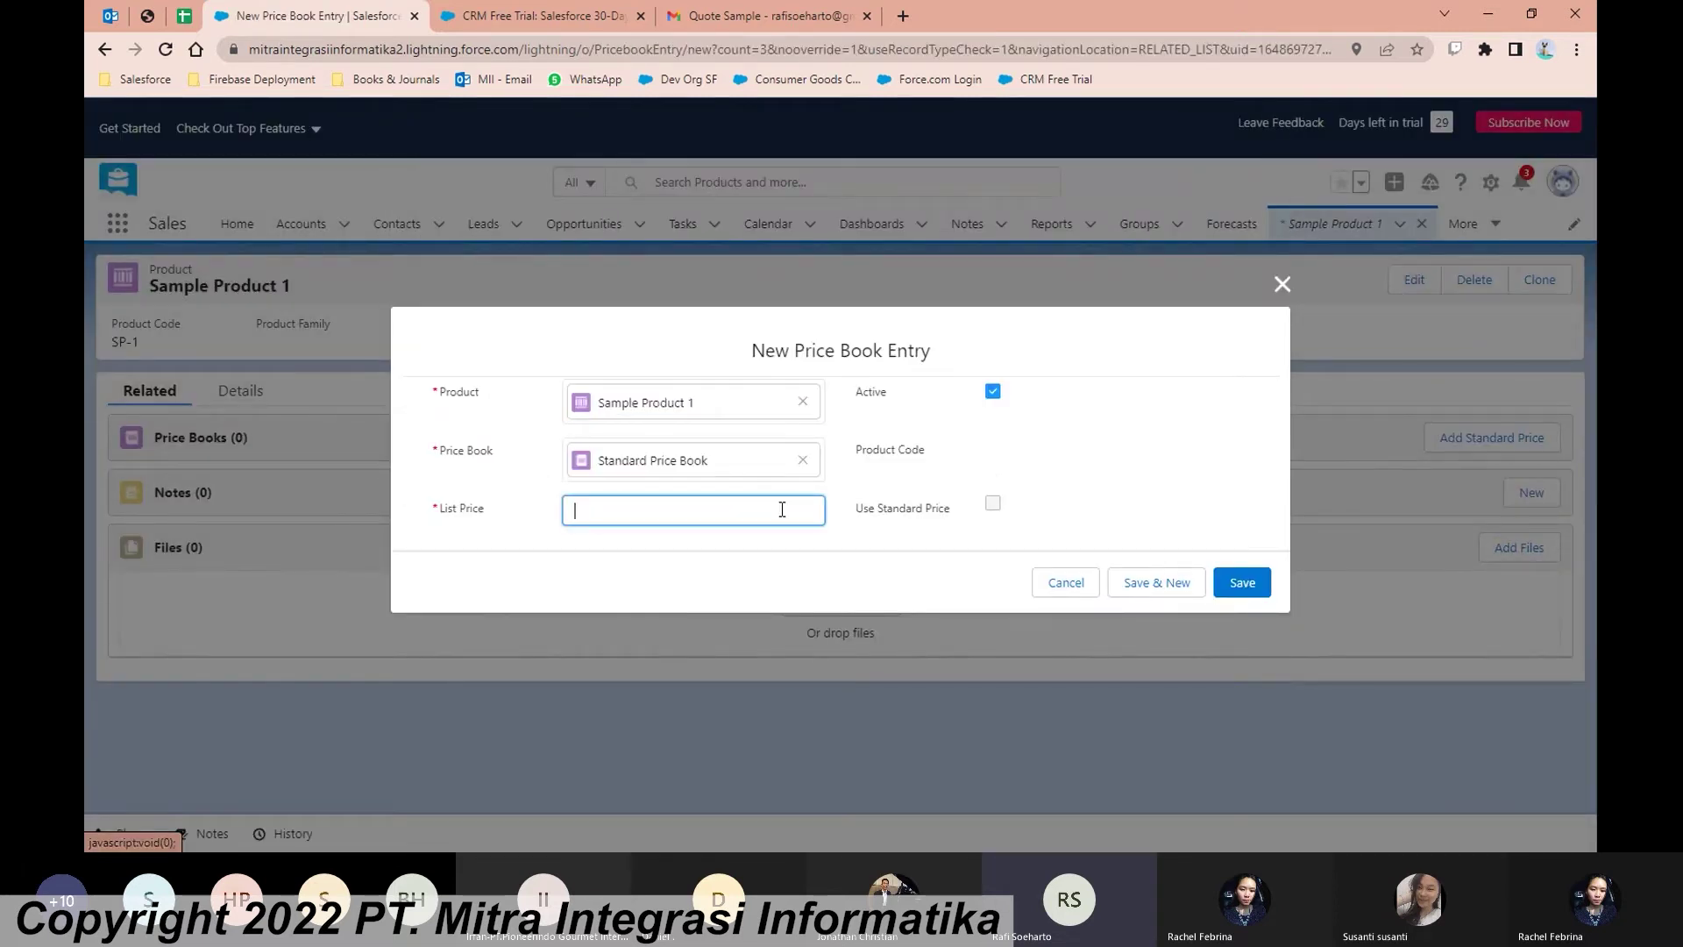
{"action": "type", "text": "1"}
{"action": "key", "text": "BackSpace"}
{"action": "type", "text": "100"}
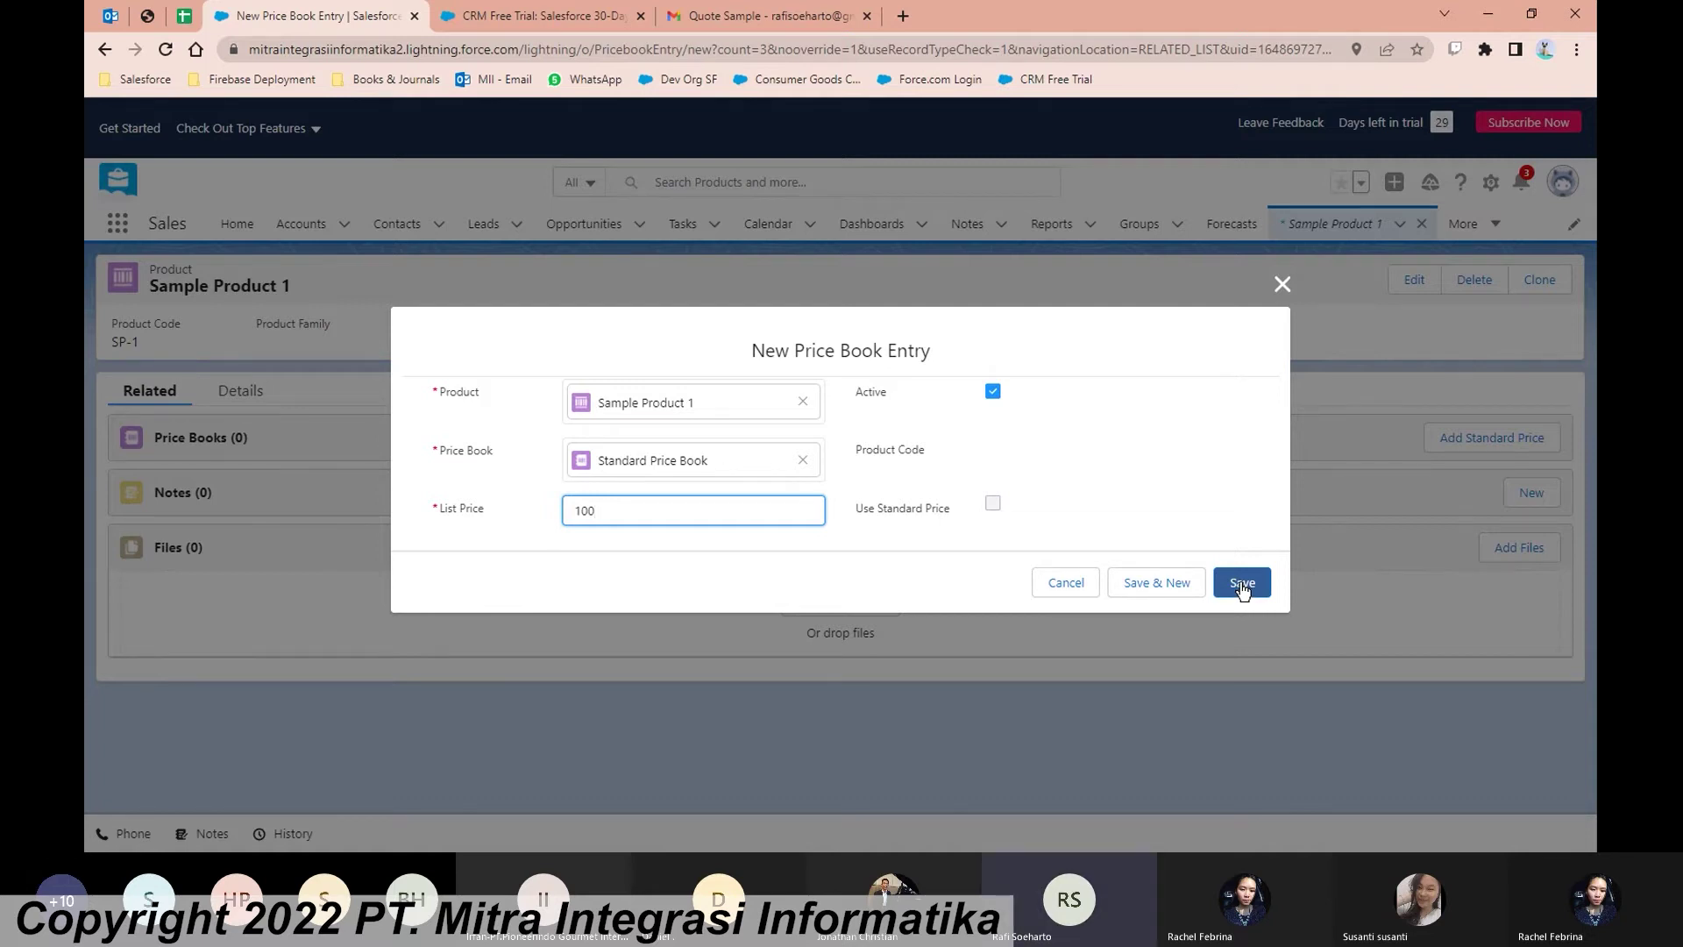
{"action": "left_click", "coordinate": [1242, 585]}
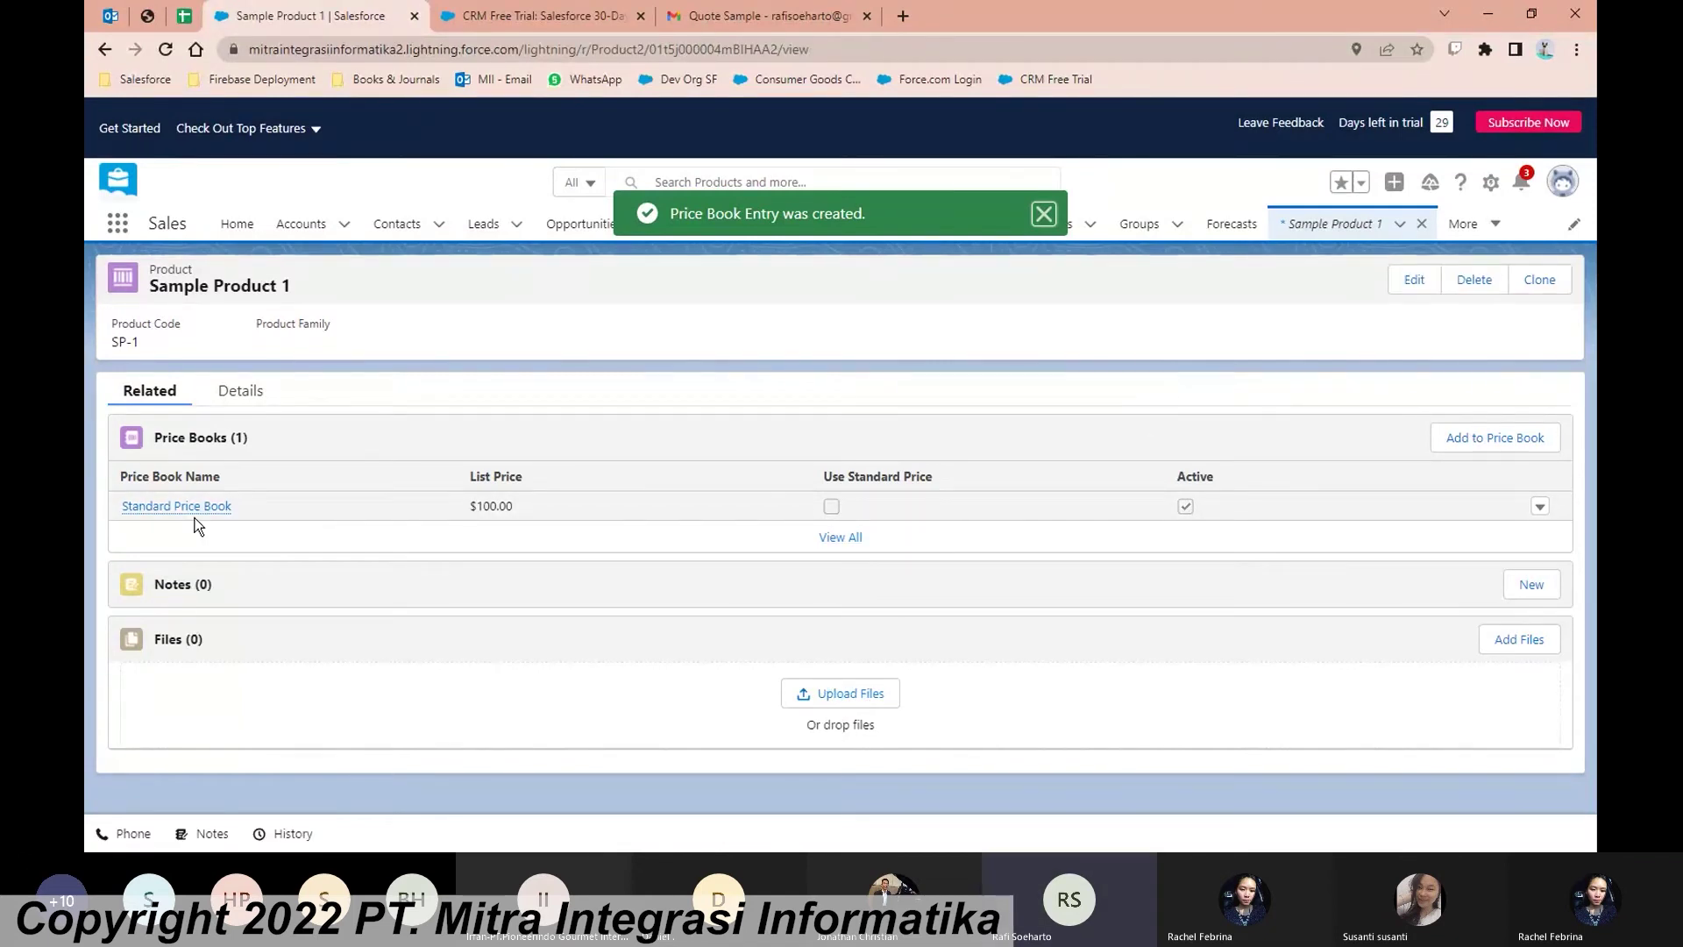
{"action": "mouse_move", "coordinate": [224, 521]}
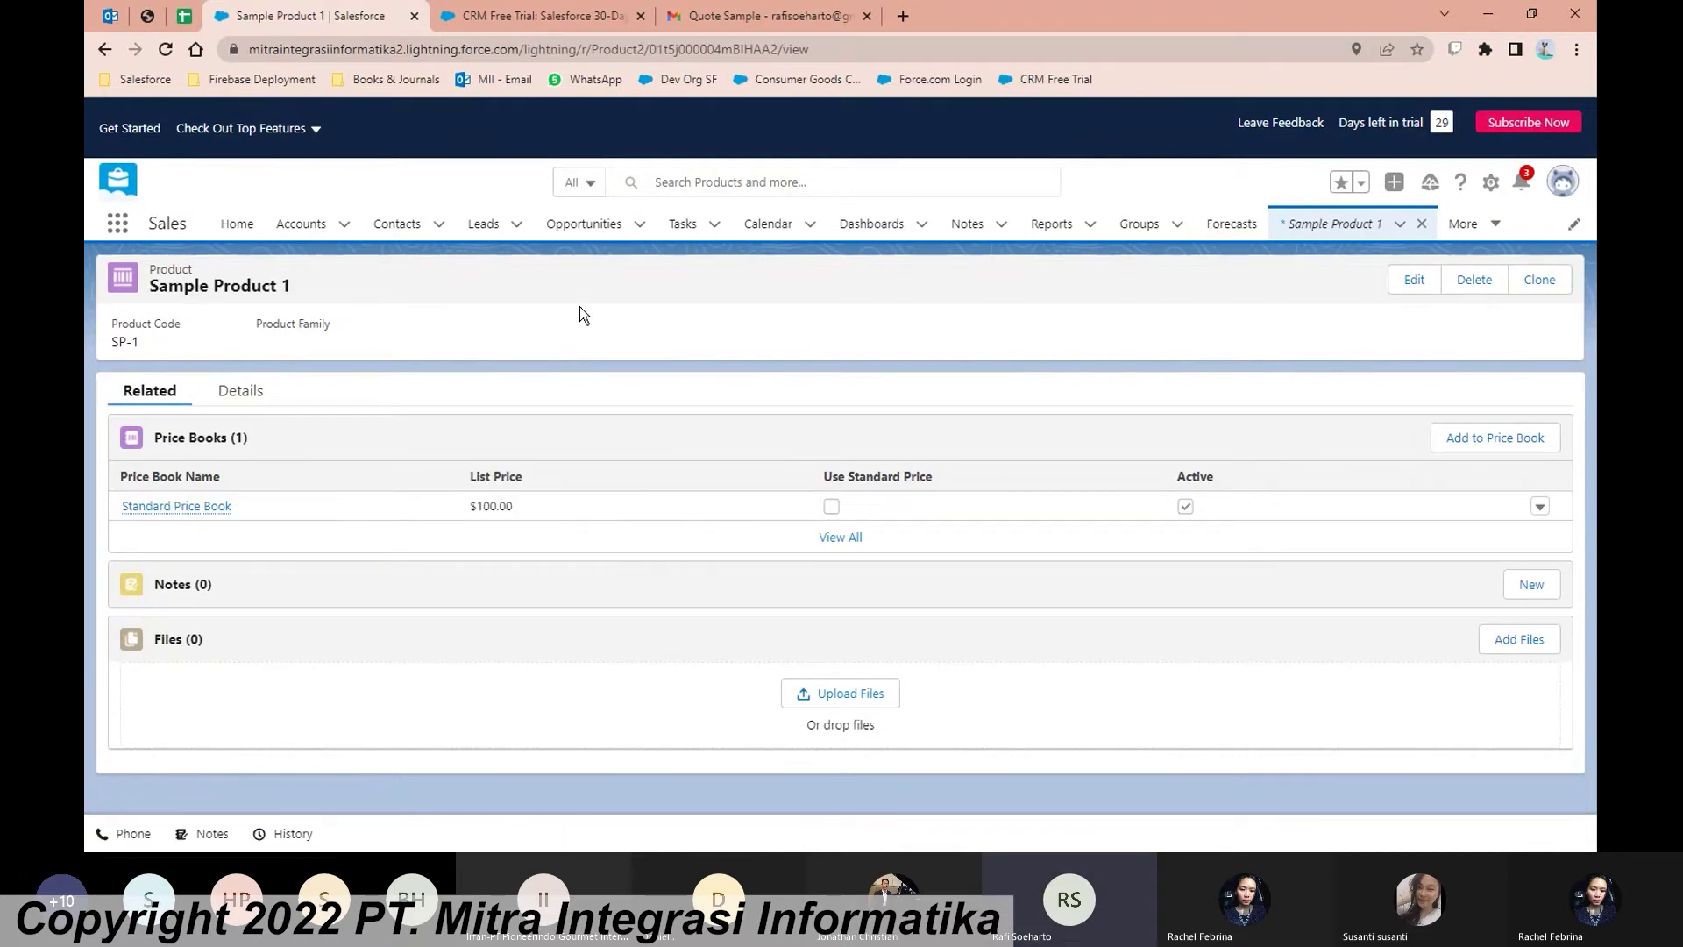
Step: View the Recently Viewed opportunities as a Kanban board, then switch back to Table
{"action": "left_click", "coordinate": [574, 226]}
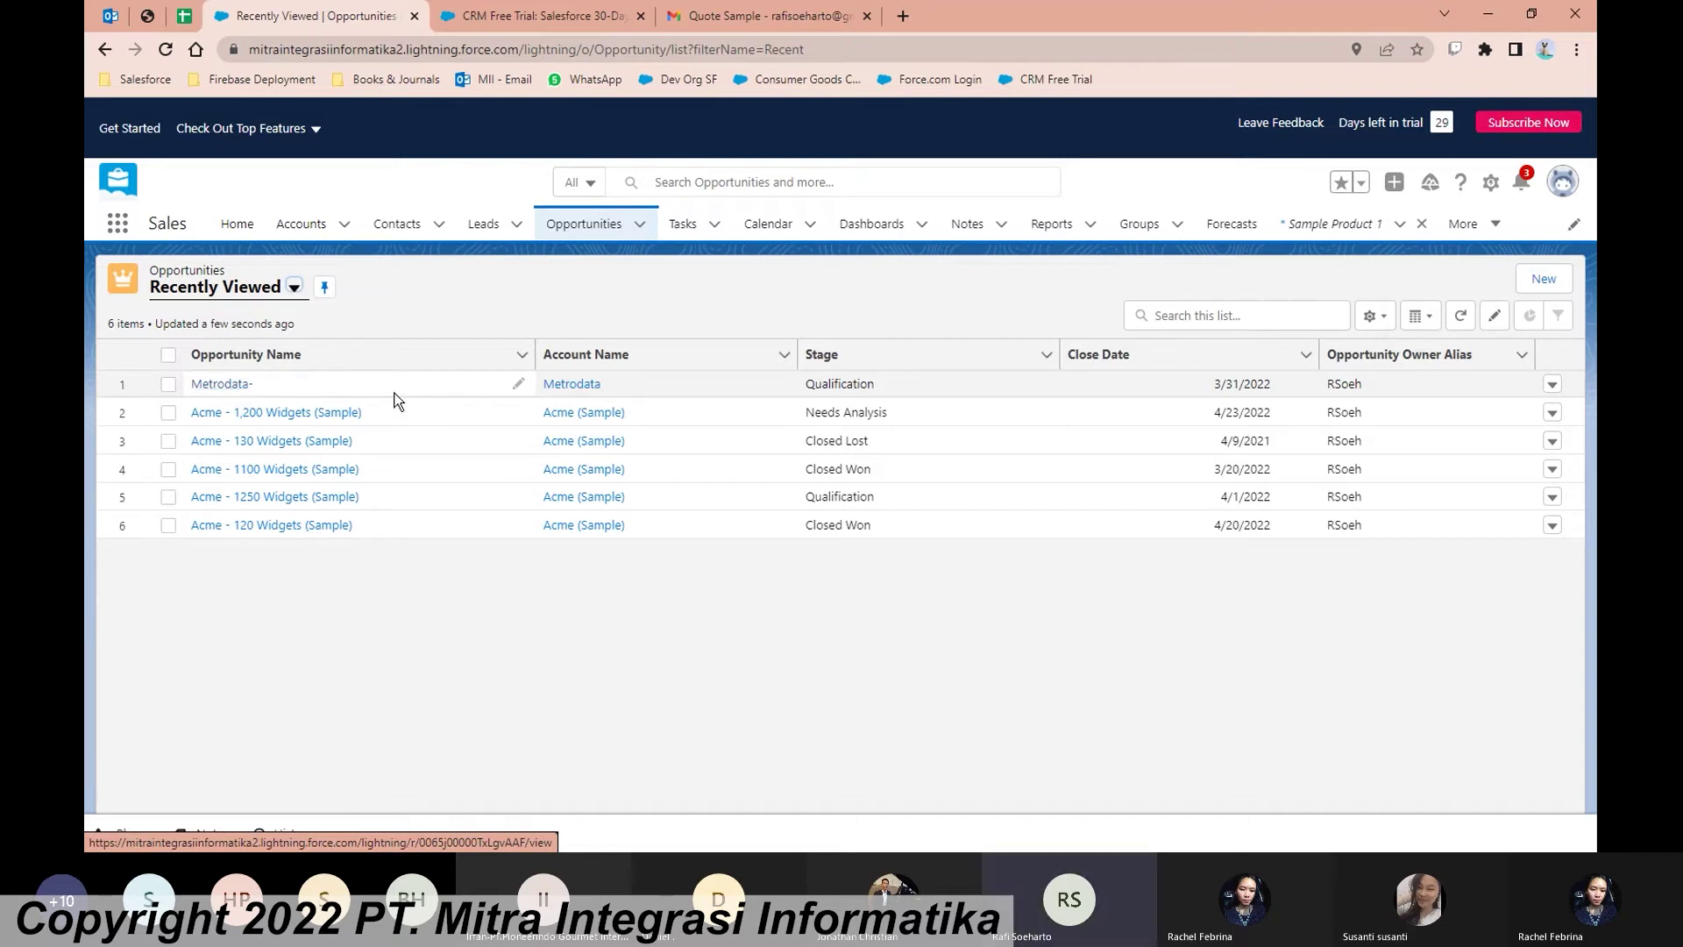
{"action": "left_click", "coordinate": [1420, 319]}
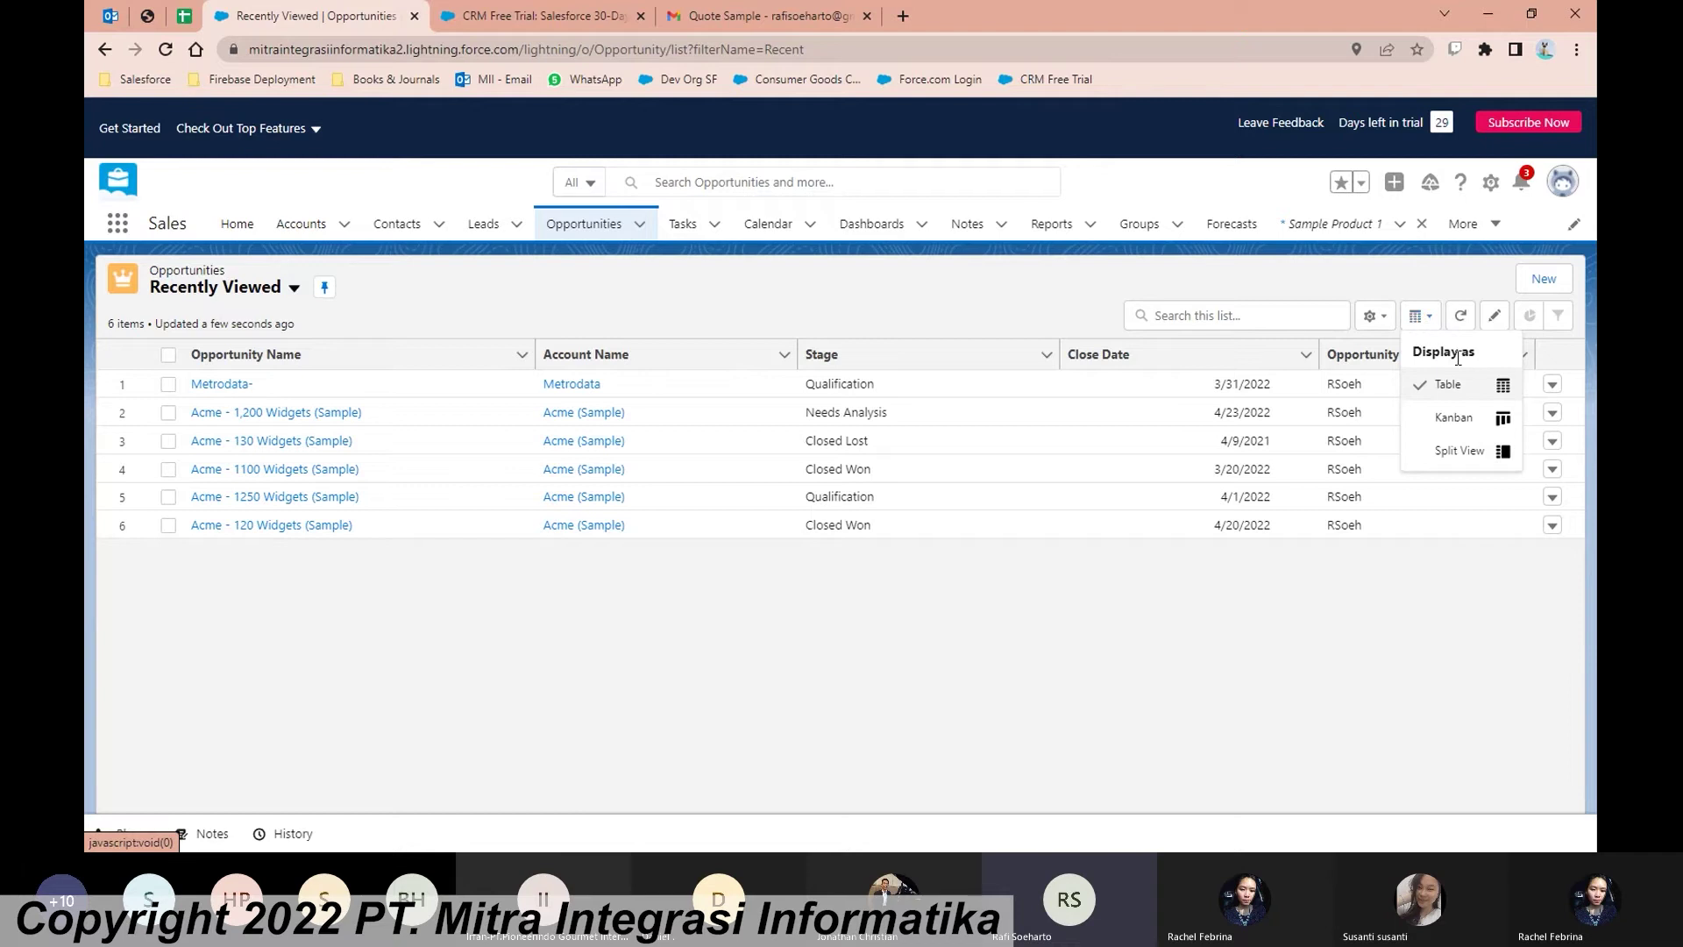
{"action": "left_click", "coordinate": [1473, 427]}
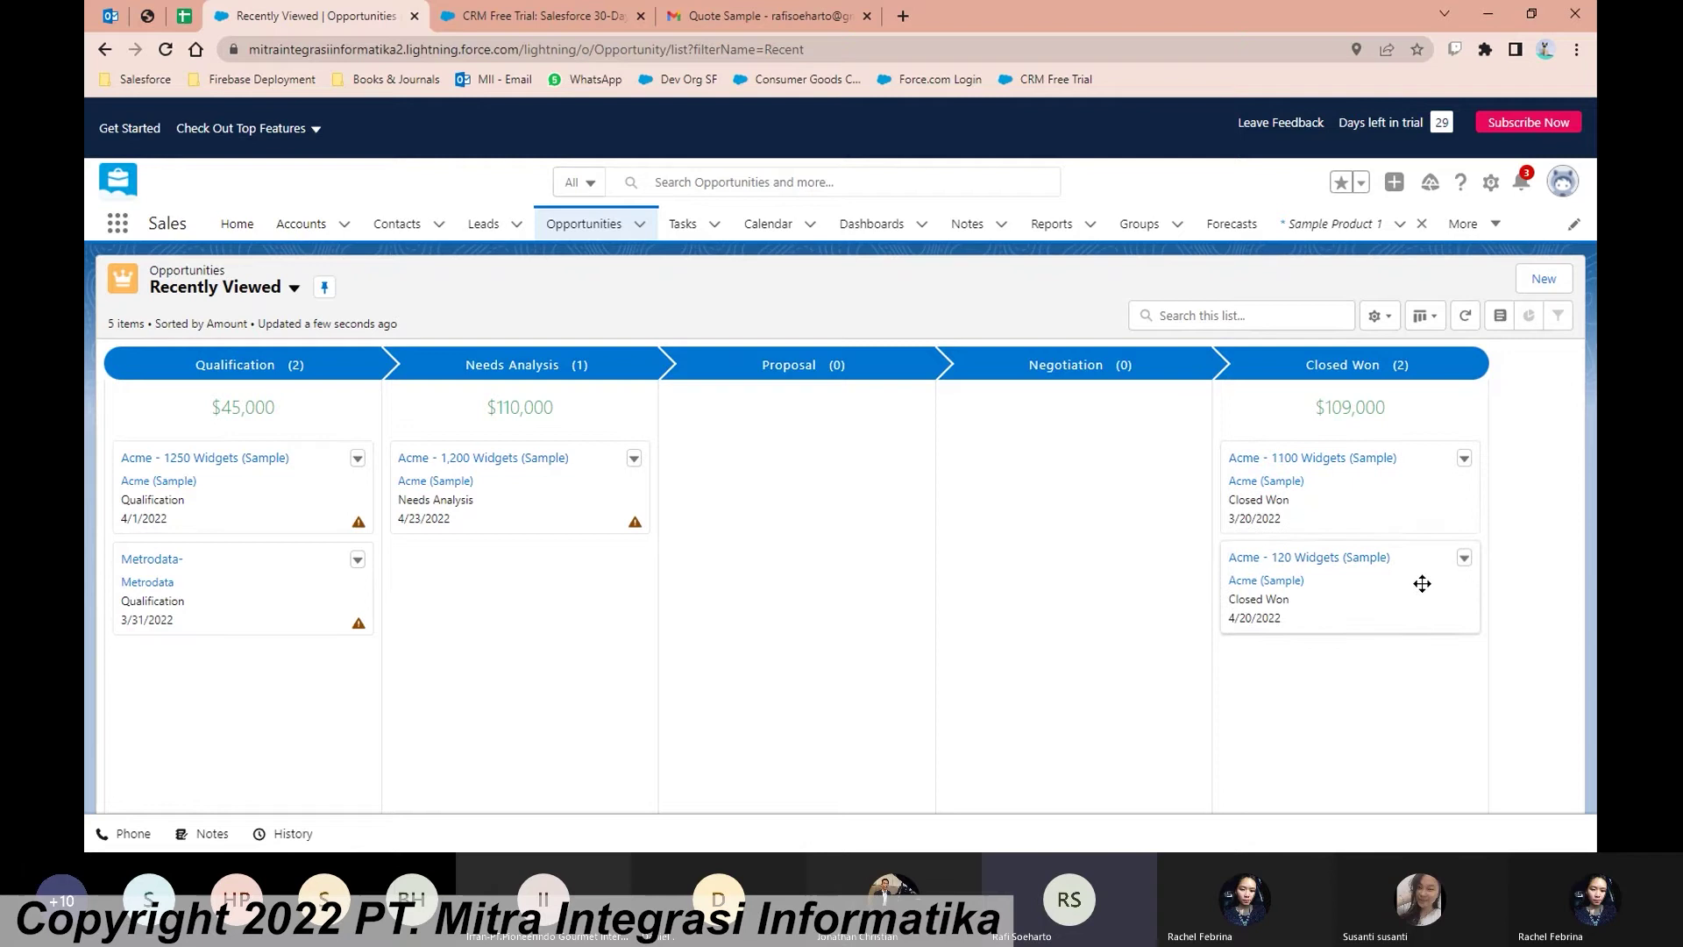
{"action": "left_click", "coordinate": [1425, 315]}
{"action": "left_click", "coordinate": [1450, 383]}
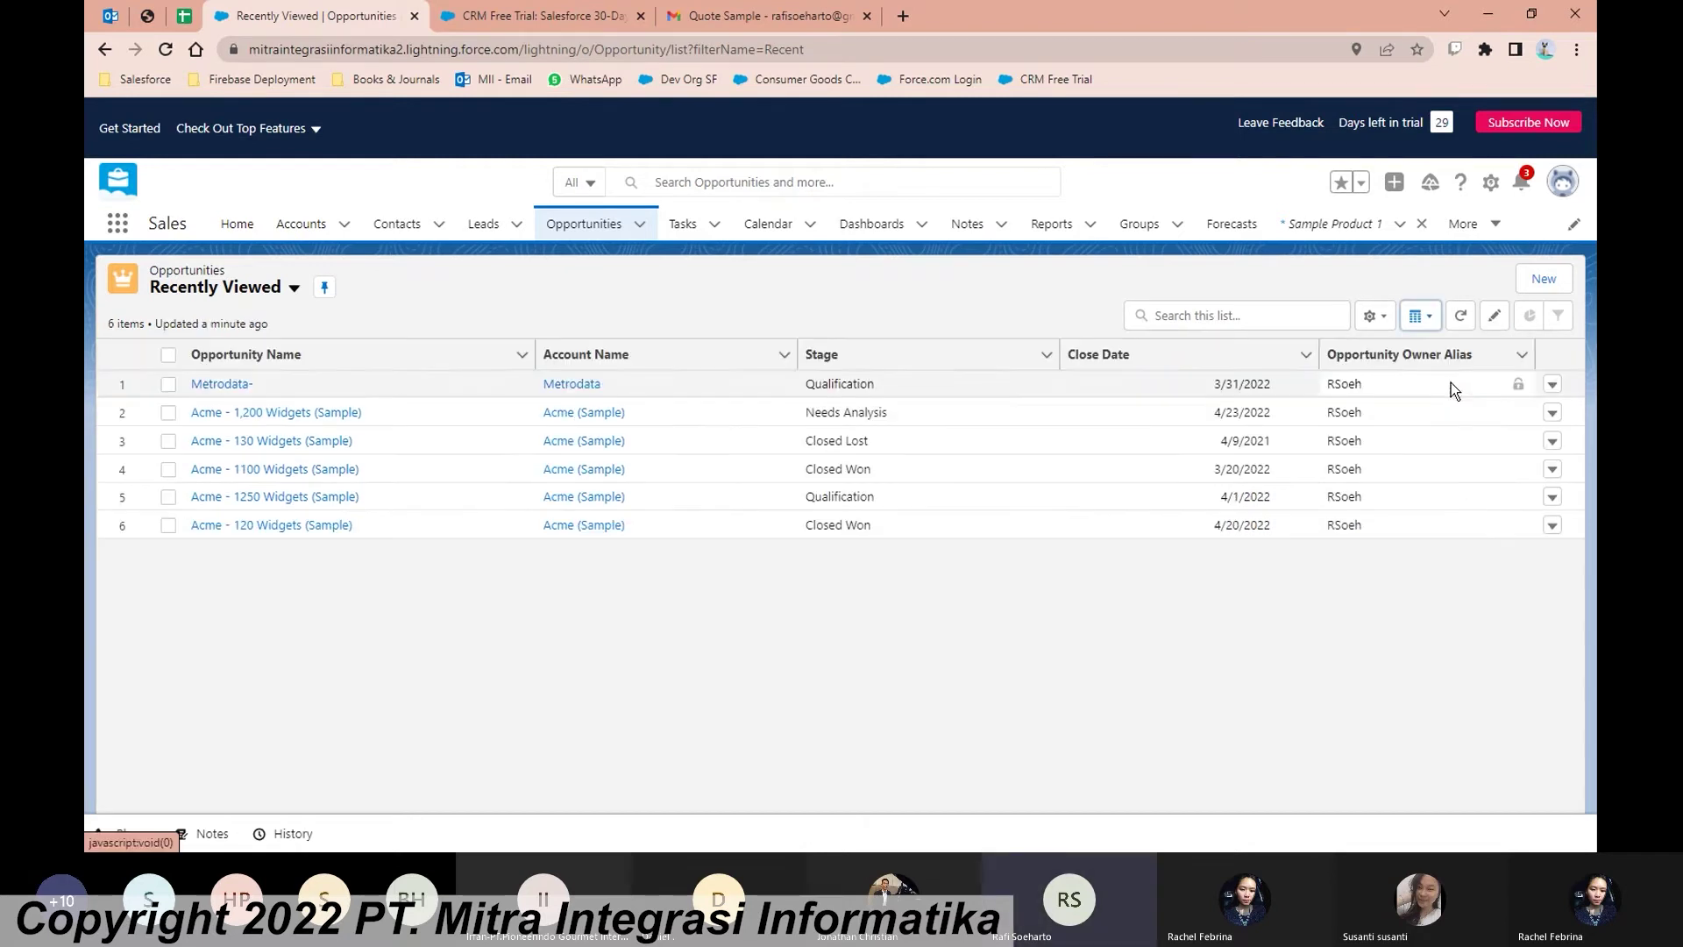
Step: Open the Metrodata- opportunity and review its Guidance for Success and record details
{"action": "left_click", "coordinate": [219, 386]}
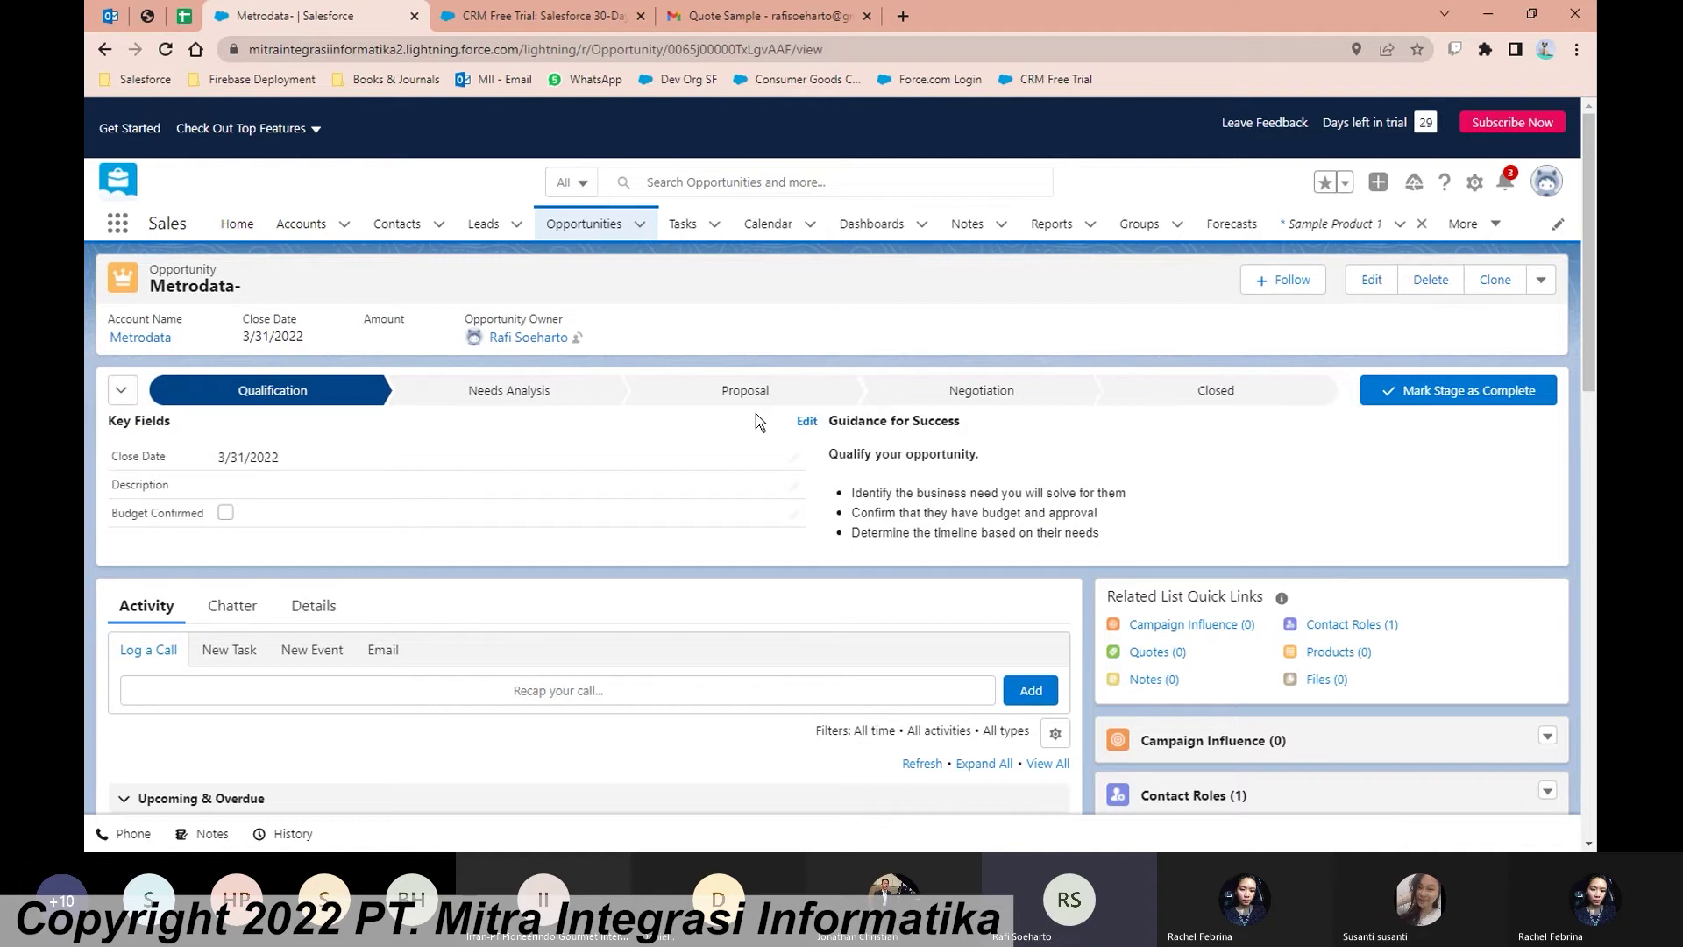
{"action": "middle_click", "coordinate": [808, 462]}
{"action": "left_click", "coordinate": [807, 462]}
{"action": "mouse_move", "coordinate": [351, 402]}
{"action": "left_click_drag", "start_coordinate": [1105, 536], "coordinate": [853, 492]}
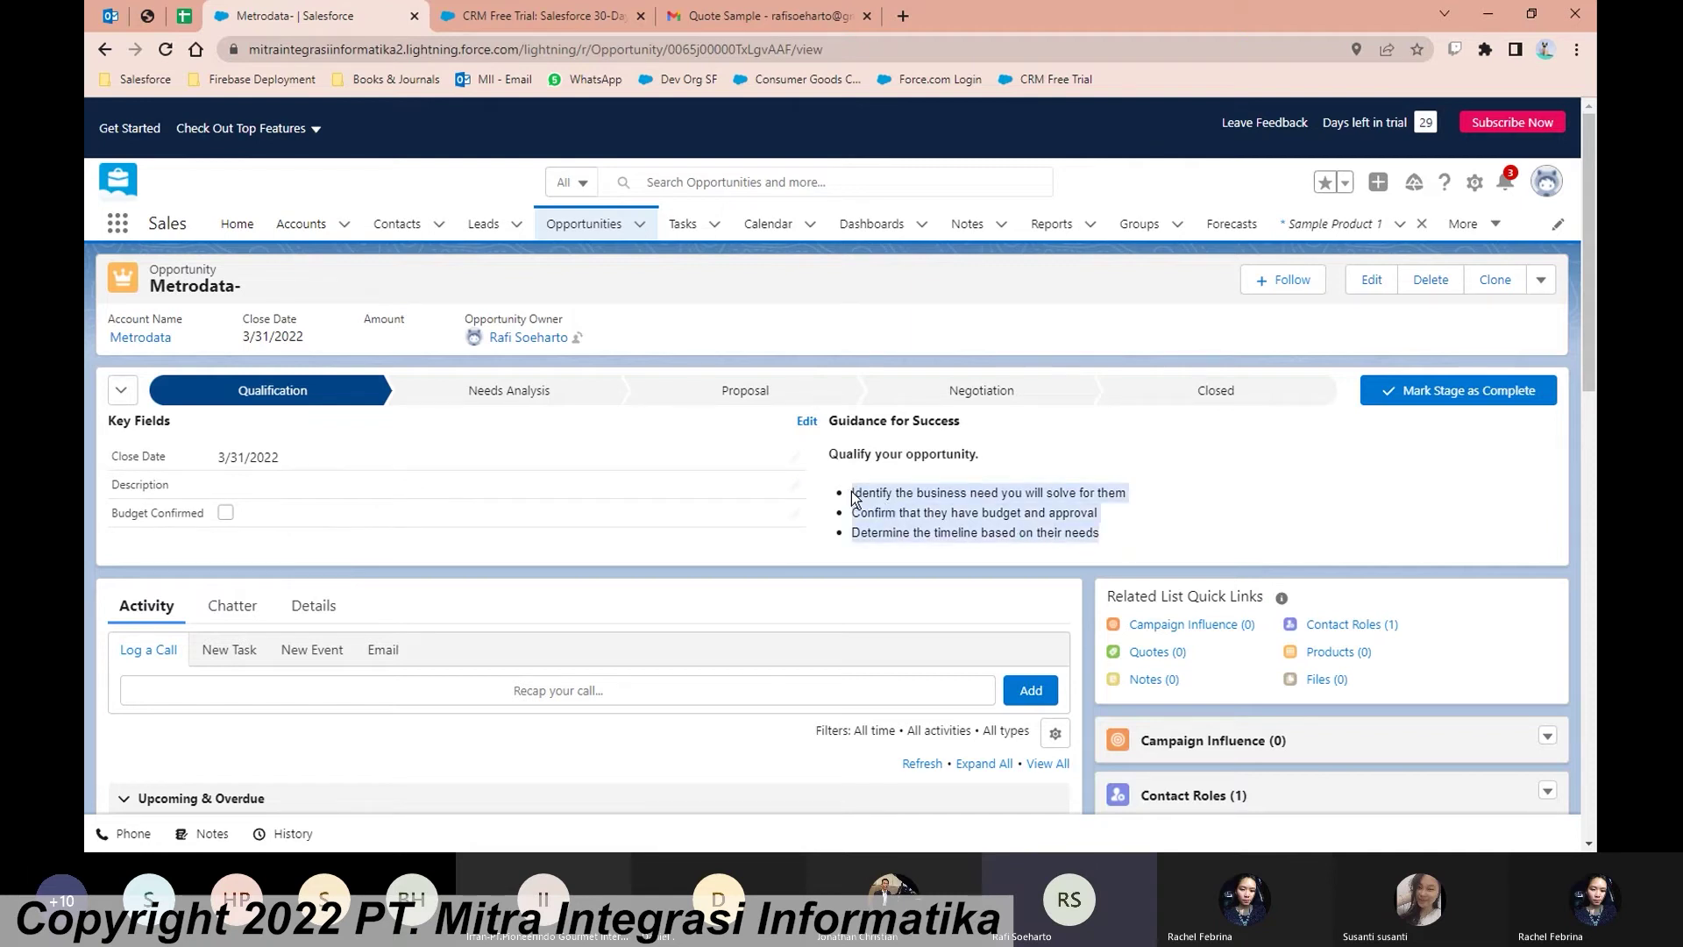
{"action": "left_click", "coordinate": [1108, 536]}
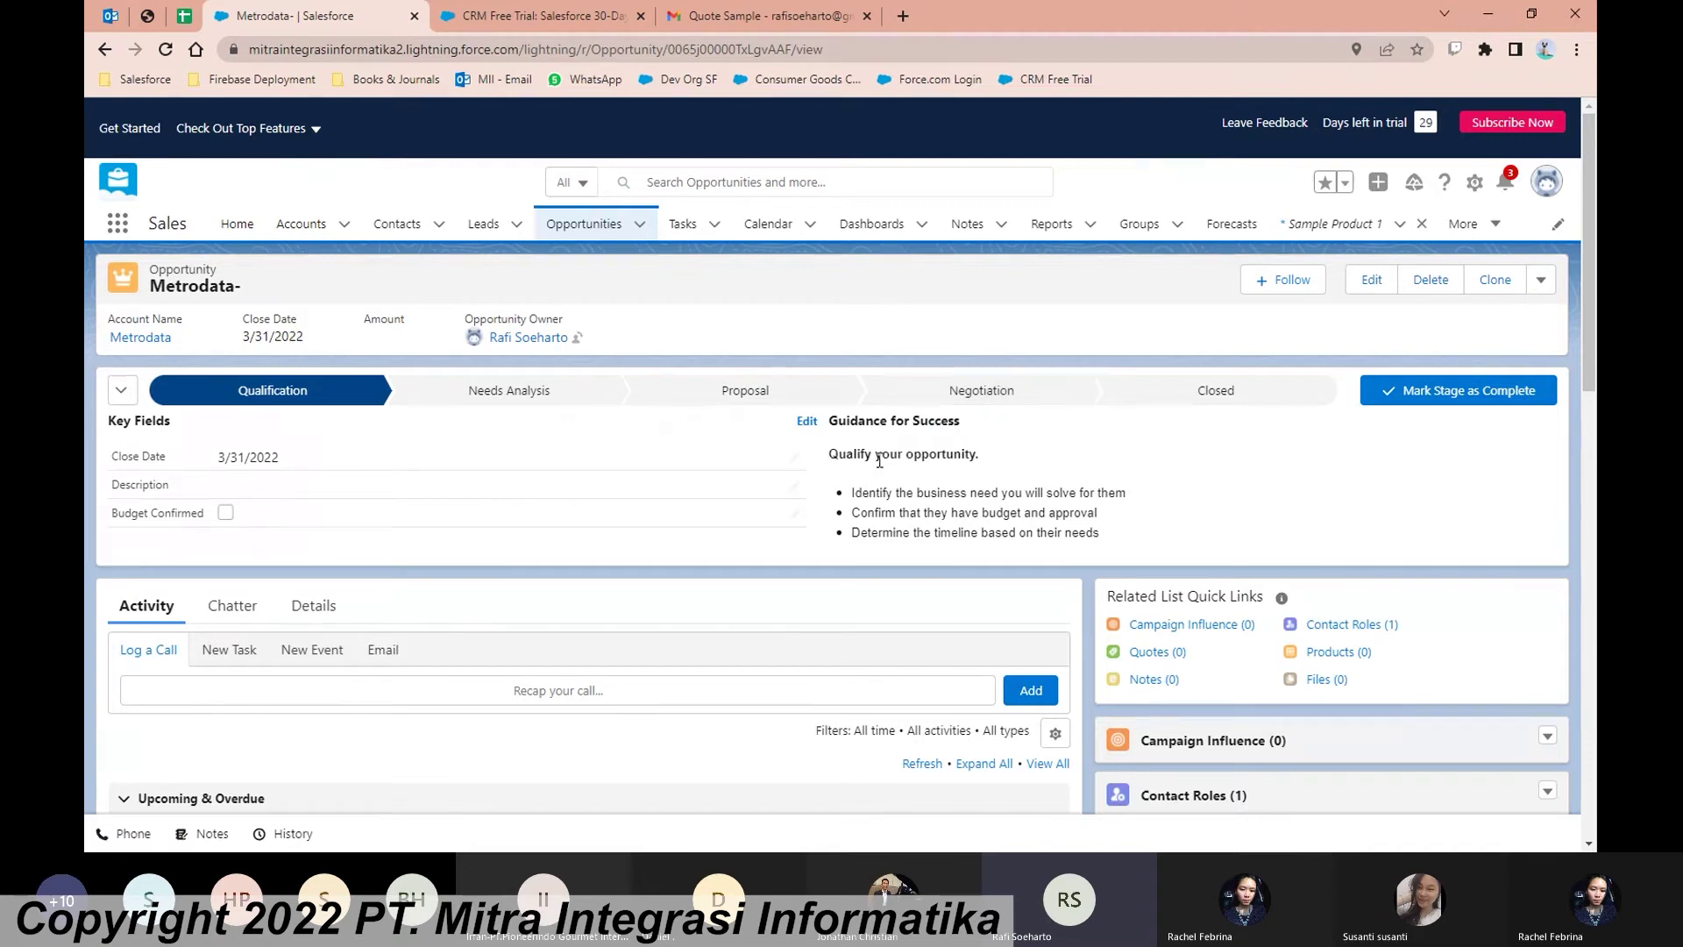
{"action": "scroll", "coordinate": [1076, 536], "scroll_direction": "down", "scroll_amount": 2}
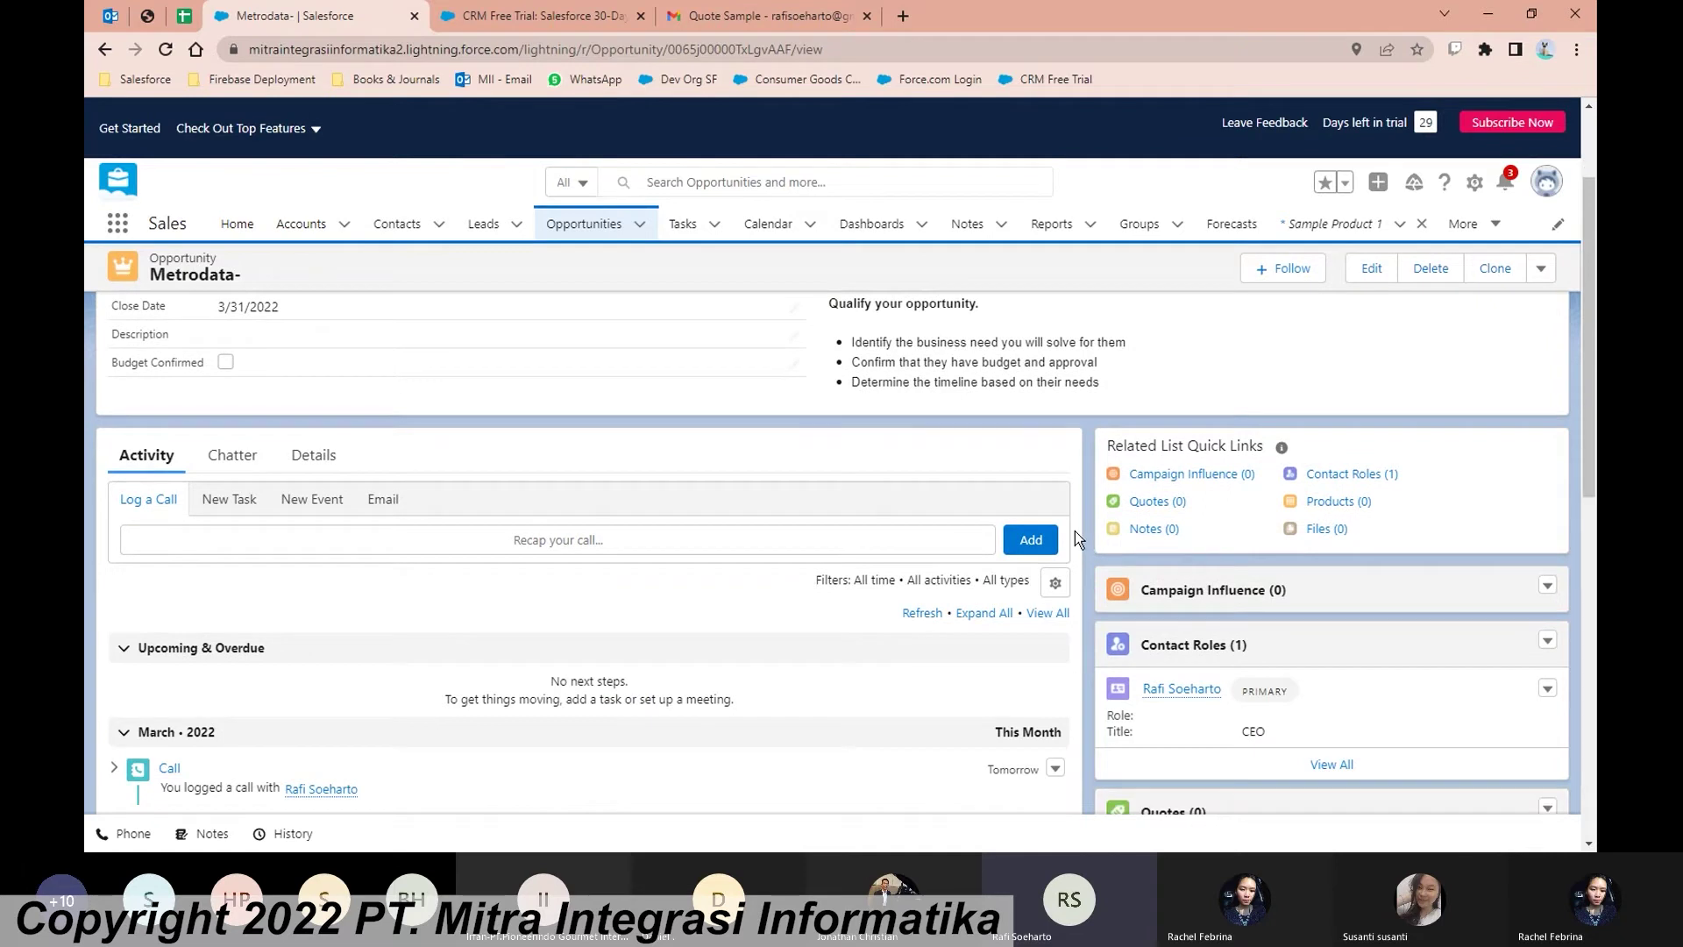
{"action": "scroll", "coordinate": [1083, 528], "scroll_direction": "down", "scroll_amount": 1}
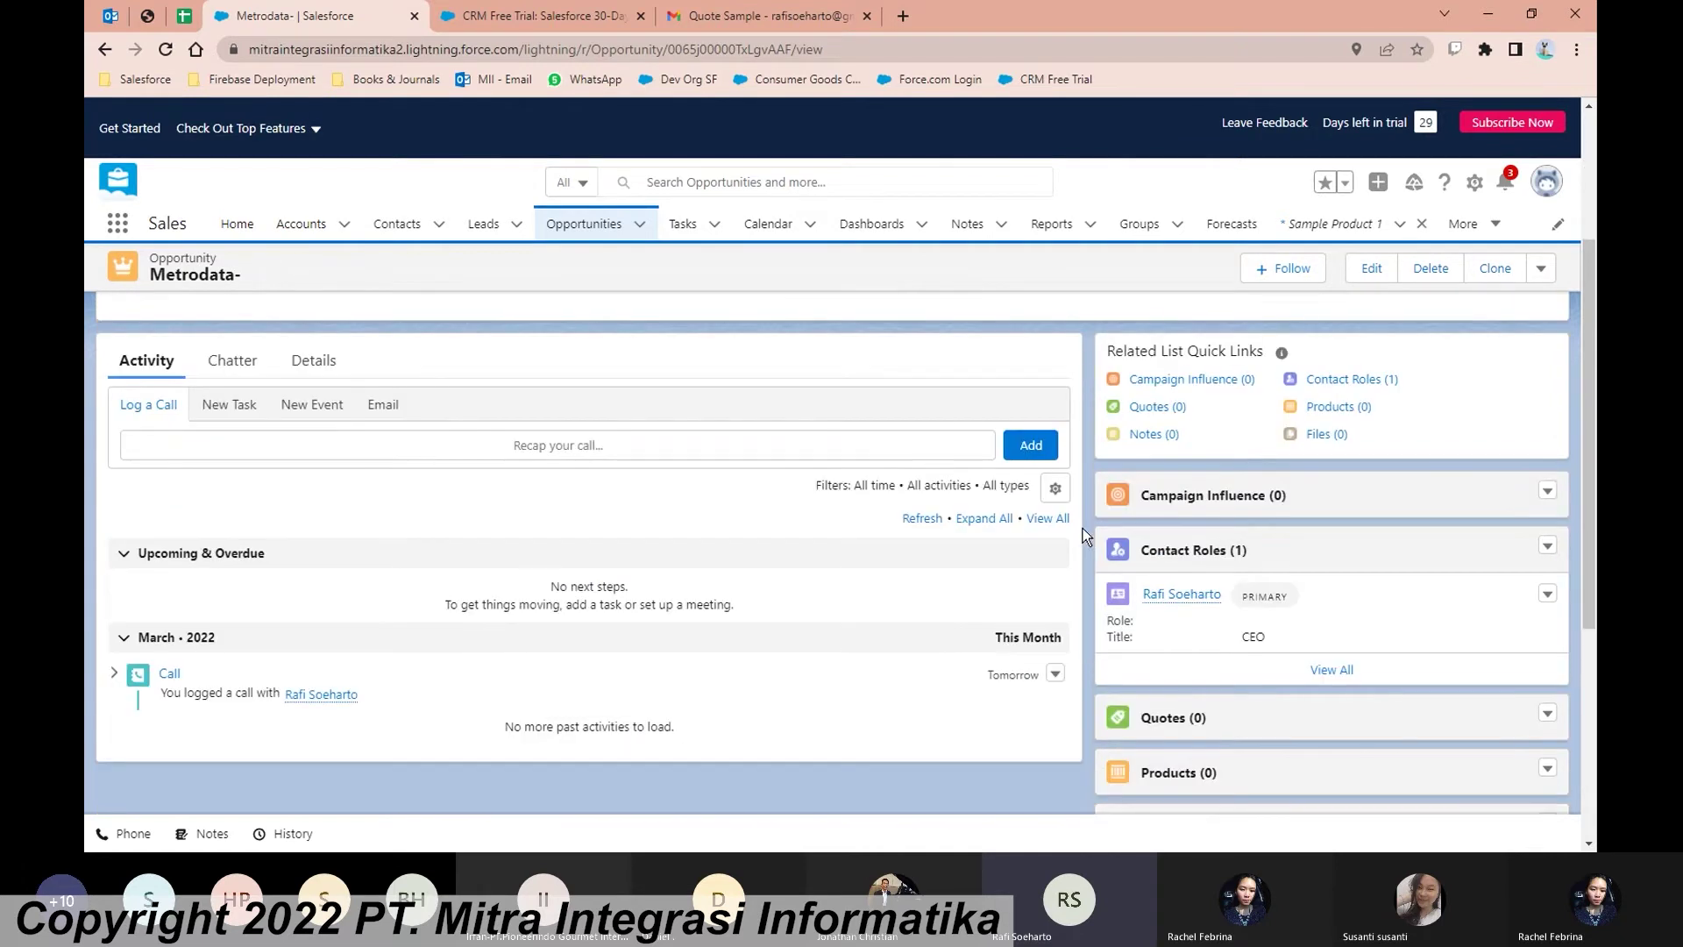
{"action": "scroll", "coordinate": [1082, 527], "scroll_direction": "up", "scroll_amount": 2}
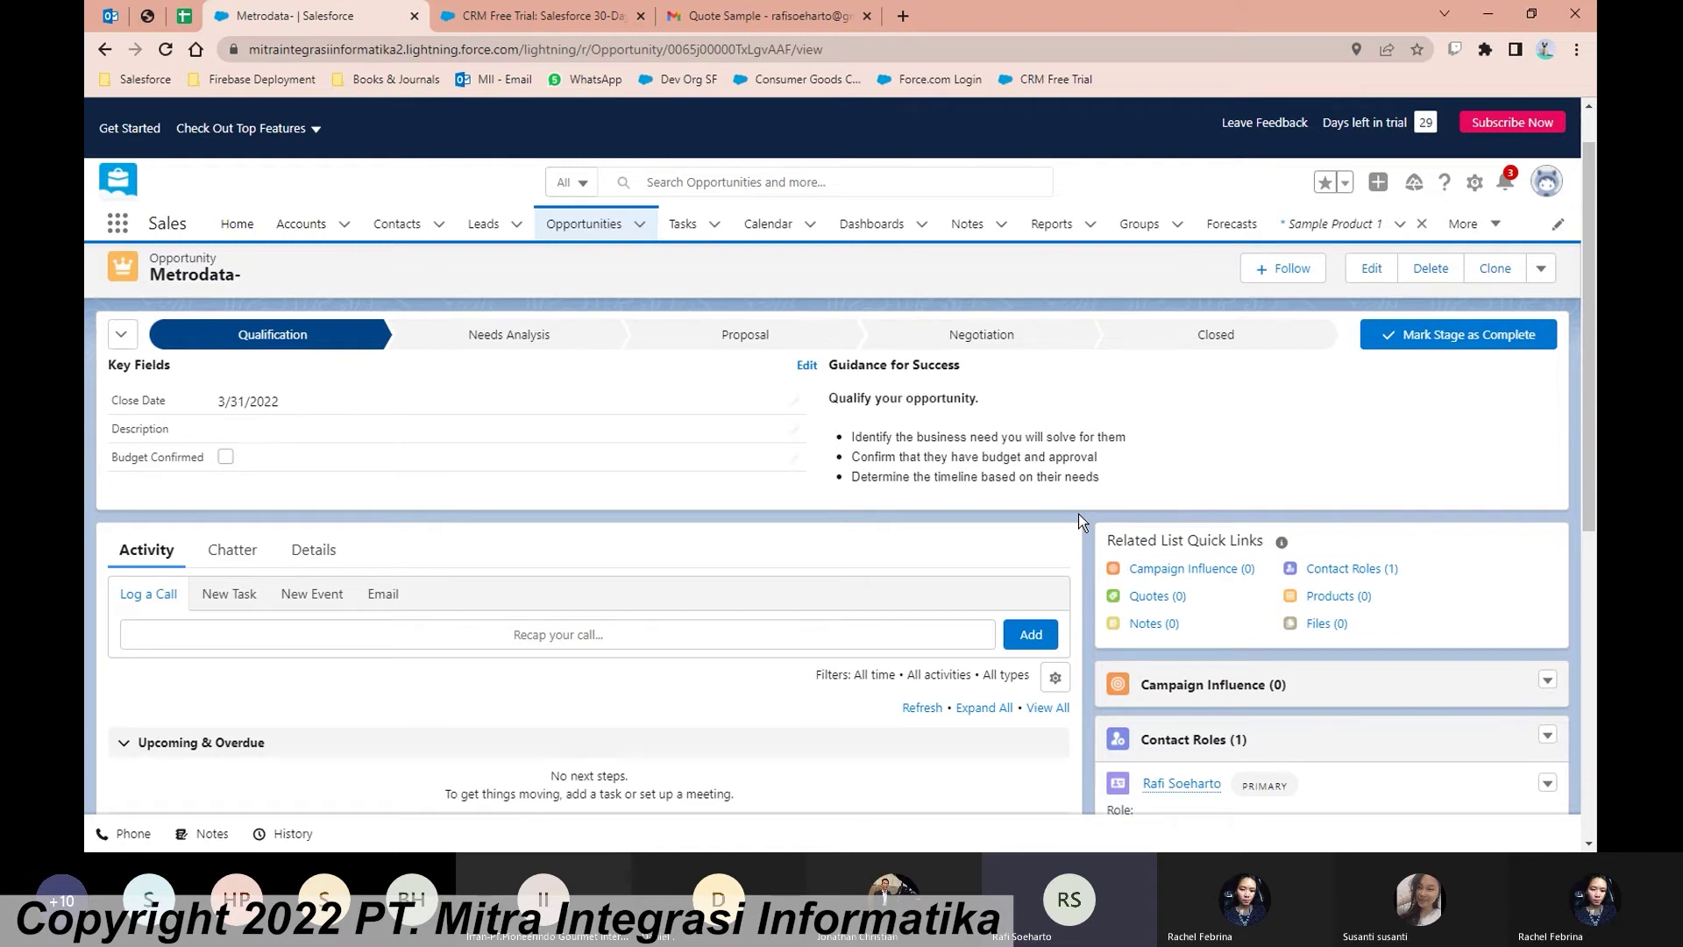
{"action": "scroll", "coordinate": [1079, 514], "scroll_direction": "up", "scroll_amount": 1}
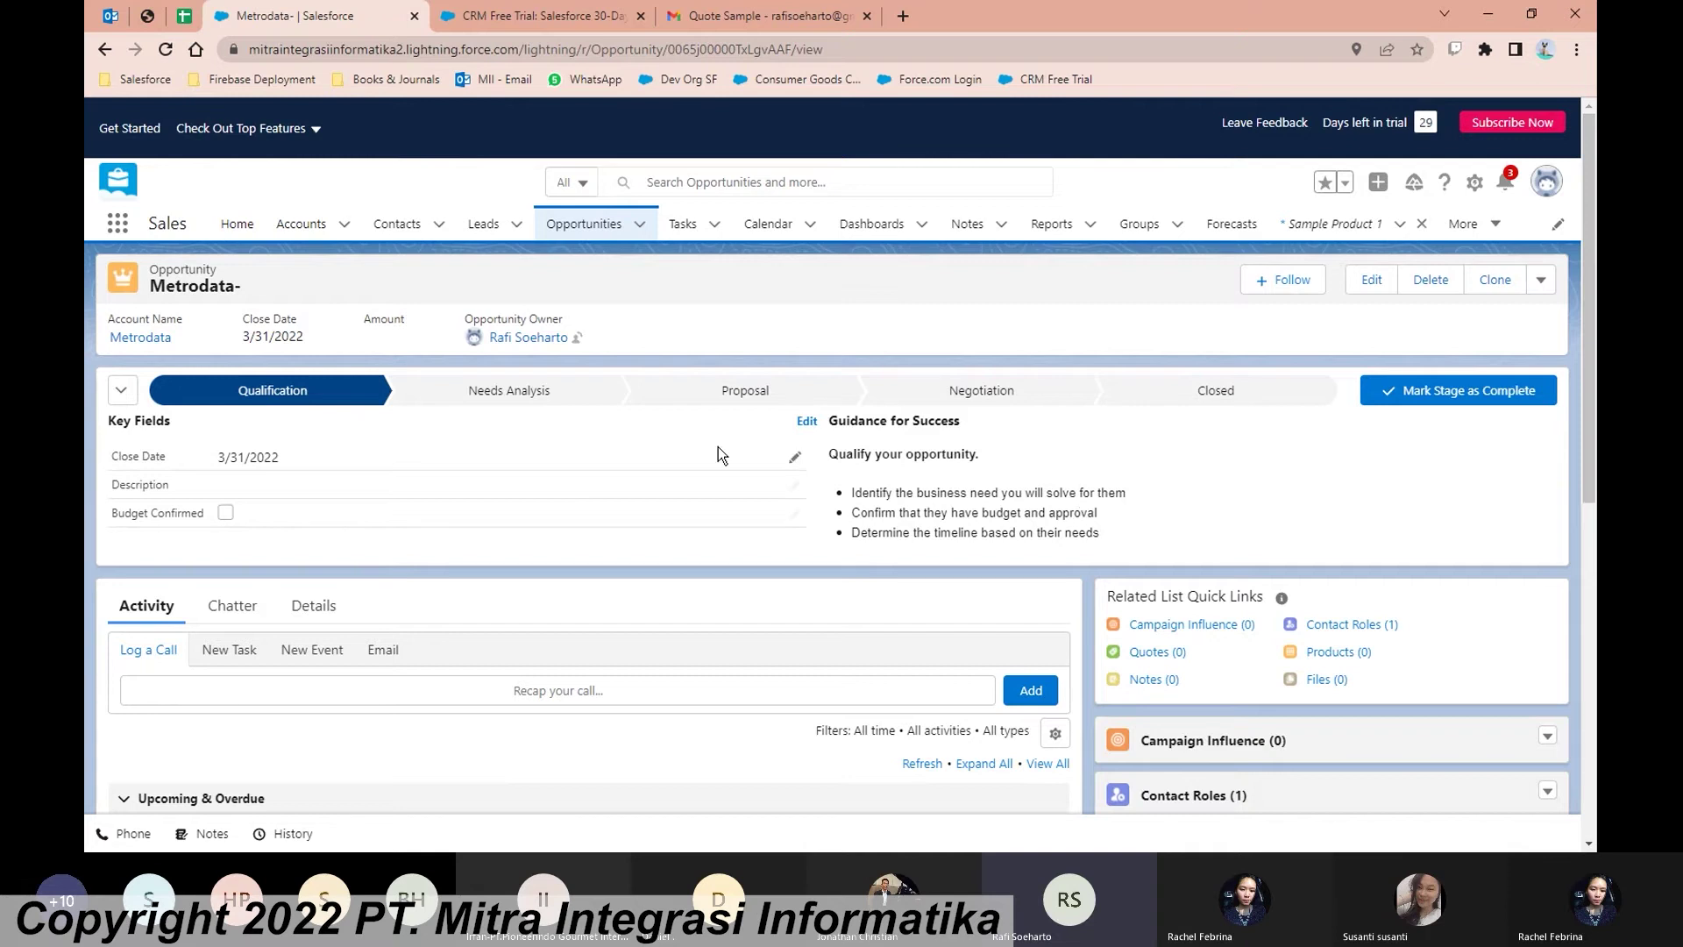
{"action": "mouse_move", "coordinate": [159, 346]}
{"action": "scroll", "coordinate": [441, 605], "scroll_direction": "down", "scroll_amount": 2}
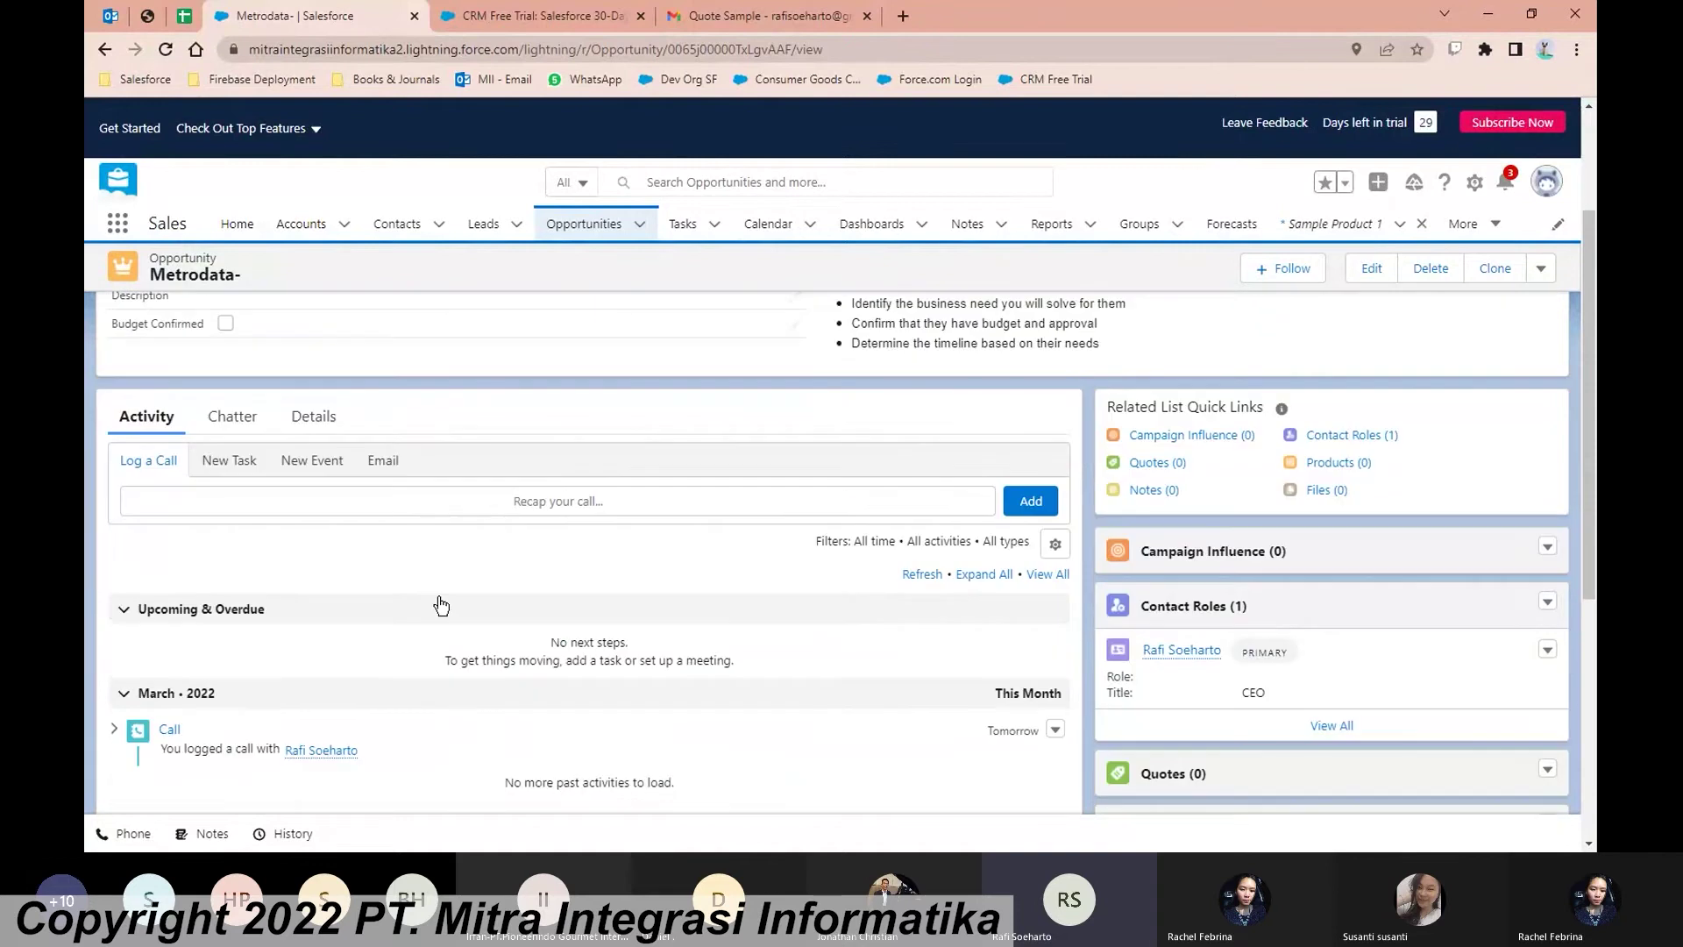
Step: Log a call on the Metrodata- opportunity with the comment 'Budget dan approval sudah OK'
{"action": "left_click", "coordinate": [391, 500]}
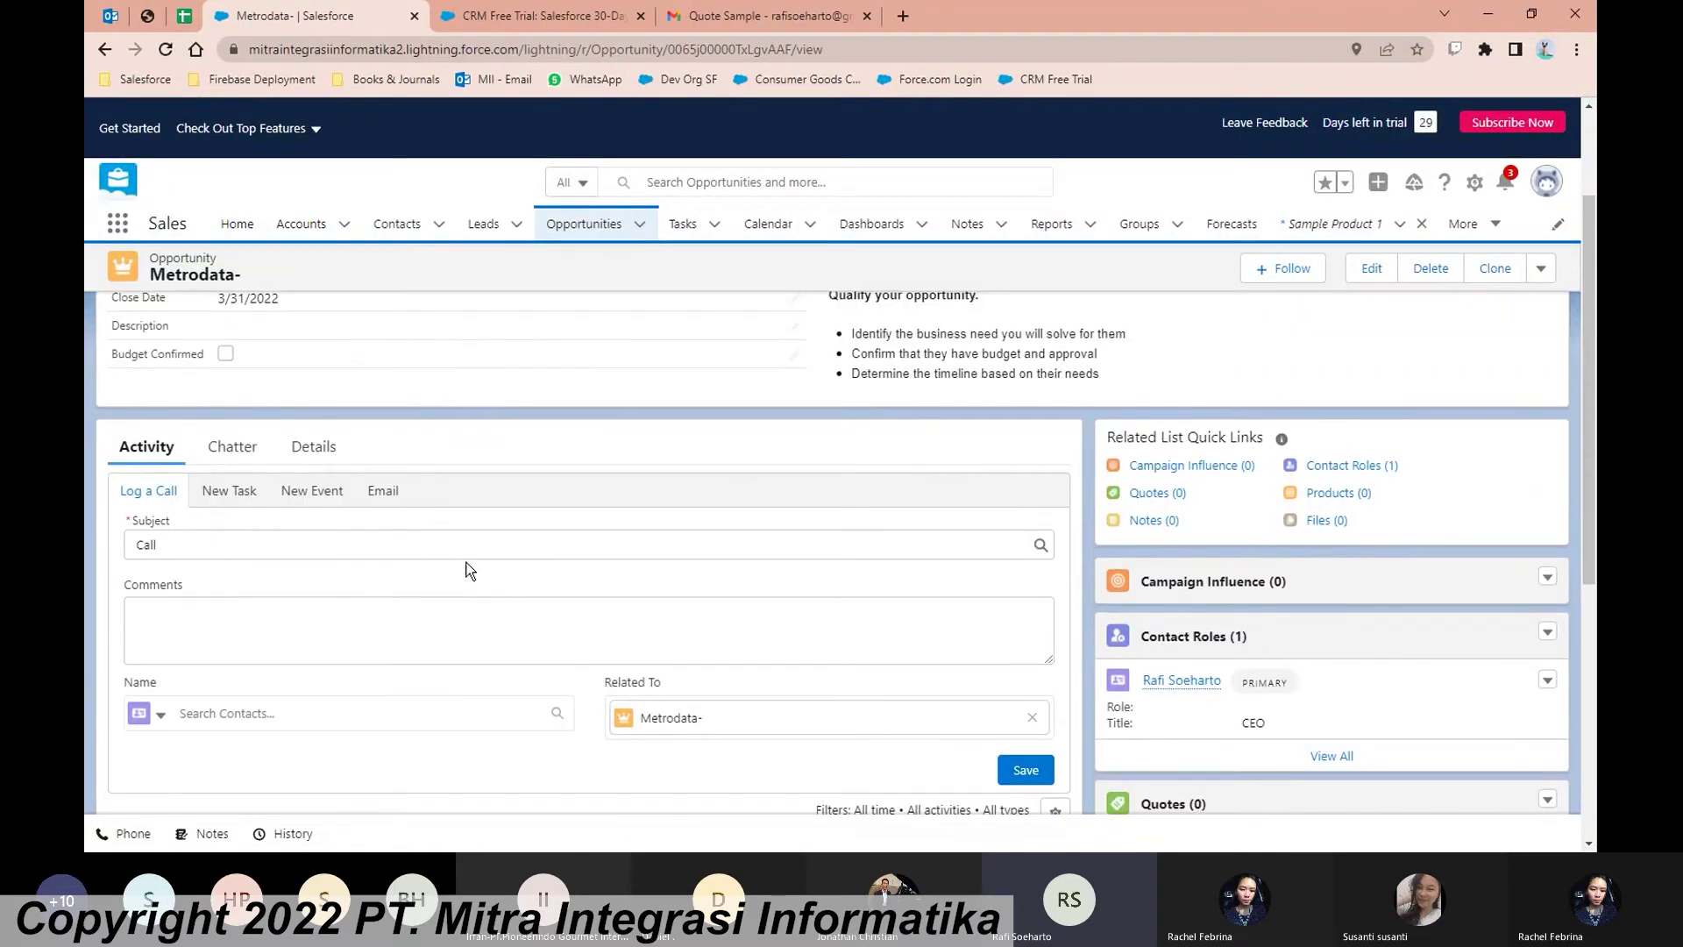
{"action": "left_click", "coordinate": [314, 603]}
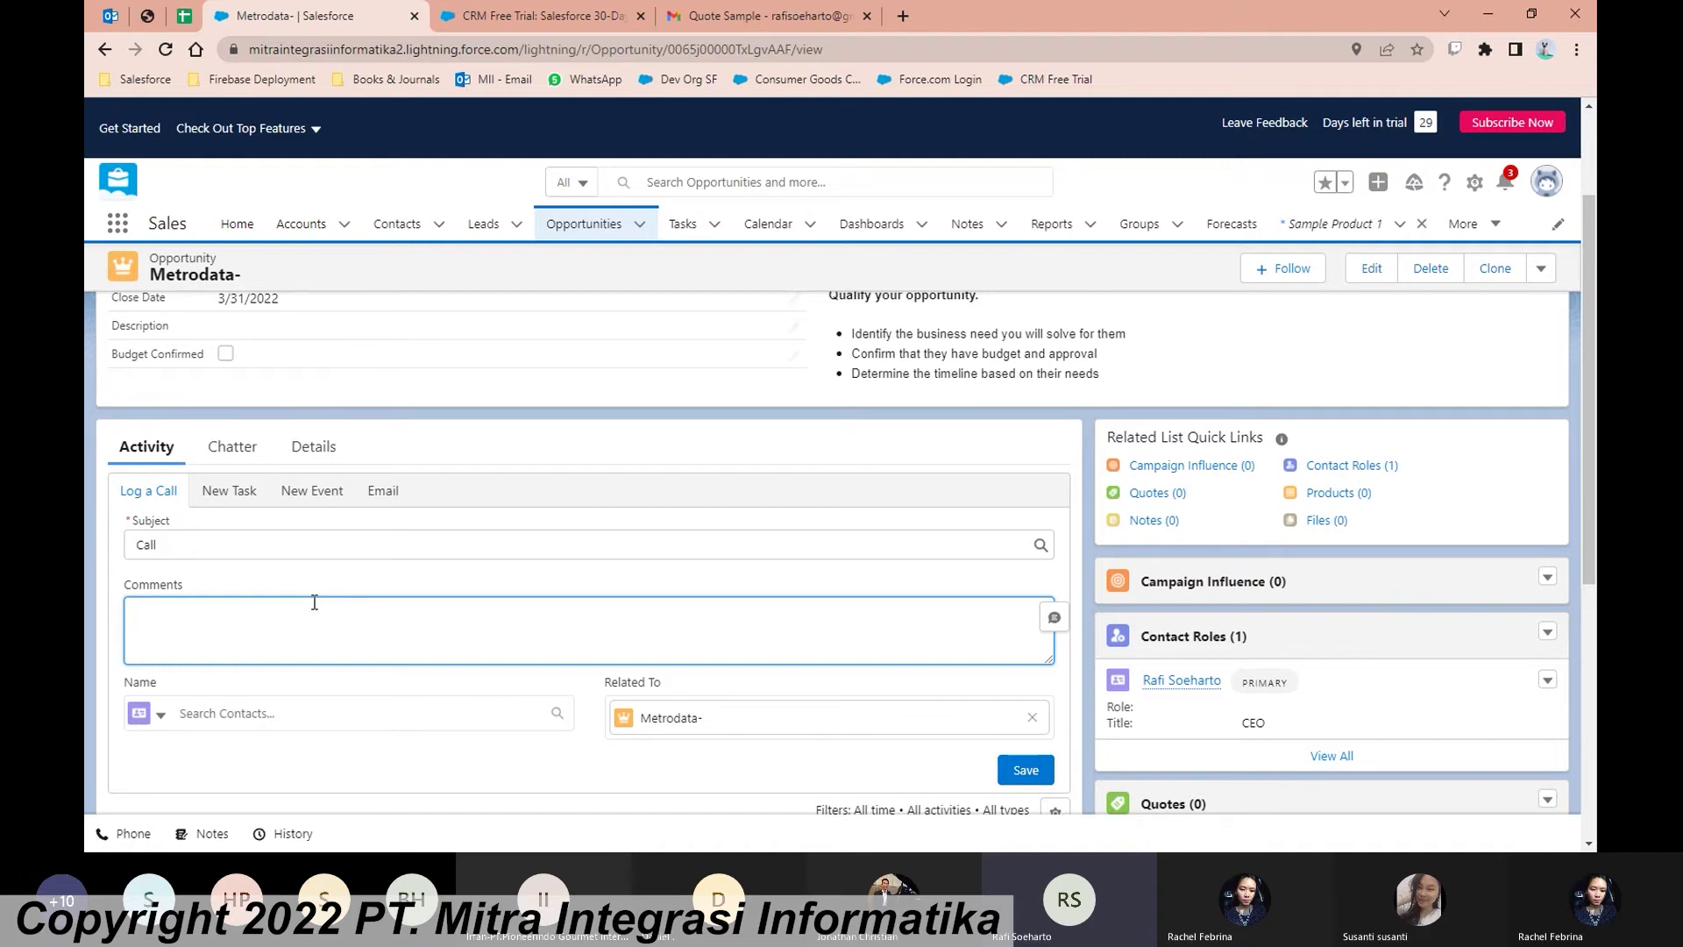
{"action": "type", "text": "Bud"}
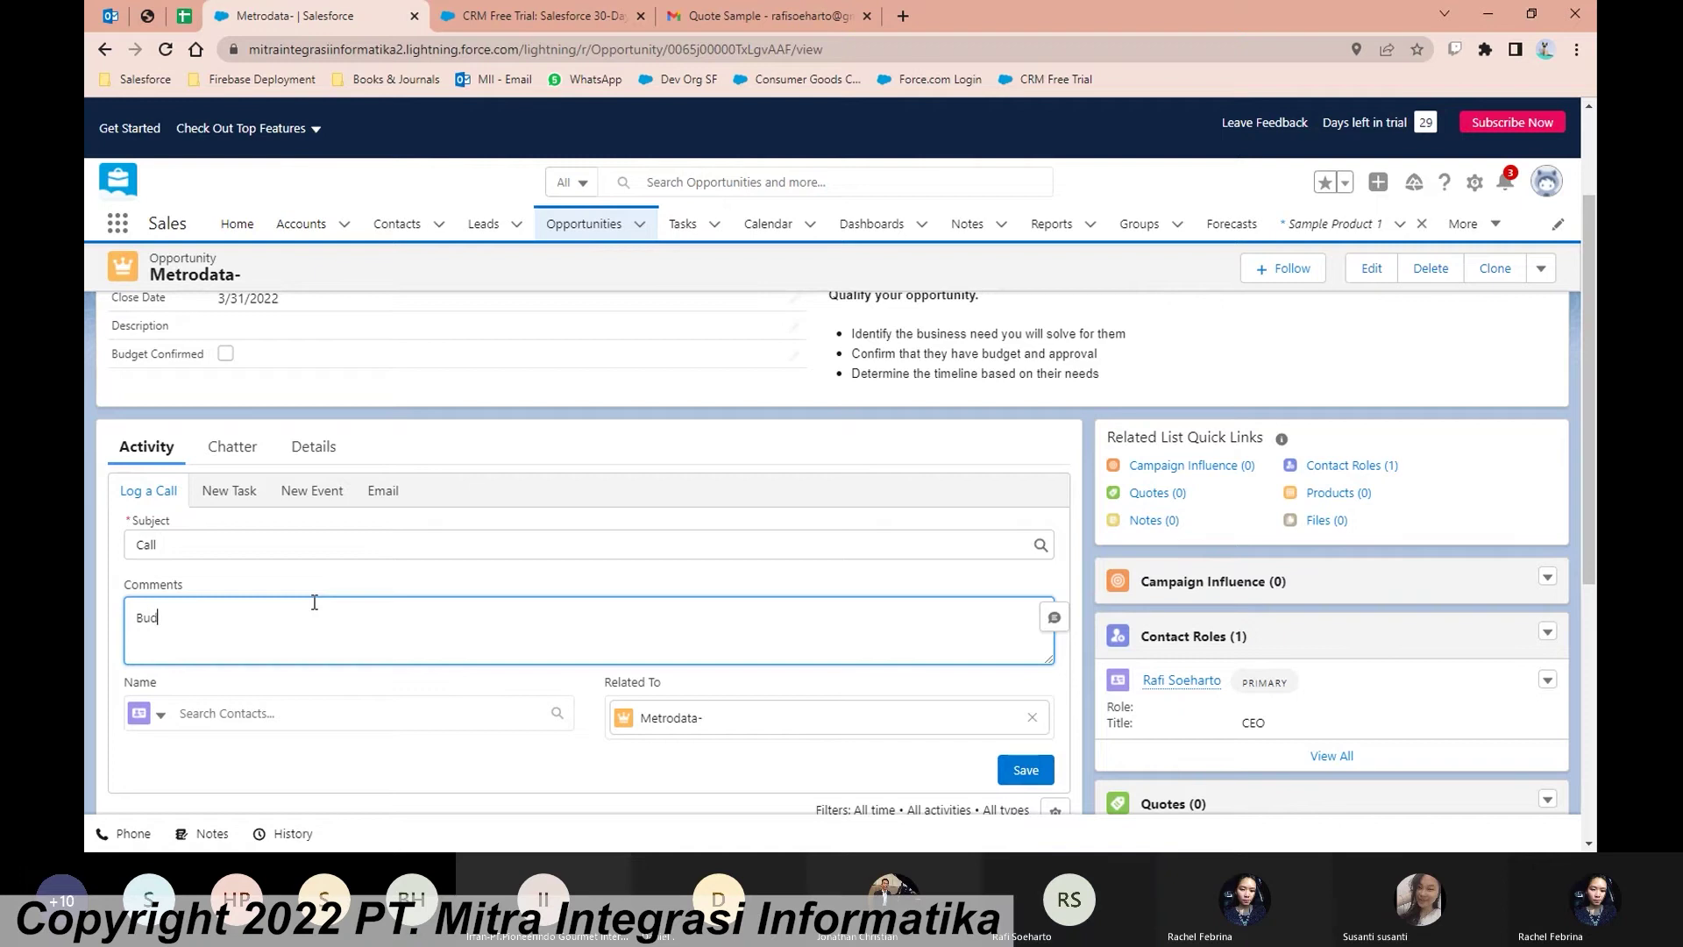
{"action": "type", "text": "get dan "}
{"action": "type", "text": "approval"}
{"action": "type", "text": " sudah O"}
{"action": "type", "text": "k"}
{"action": "type", "text": "K"}
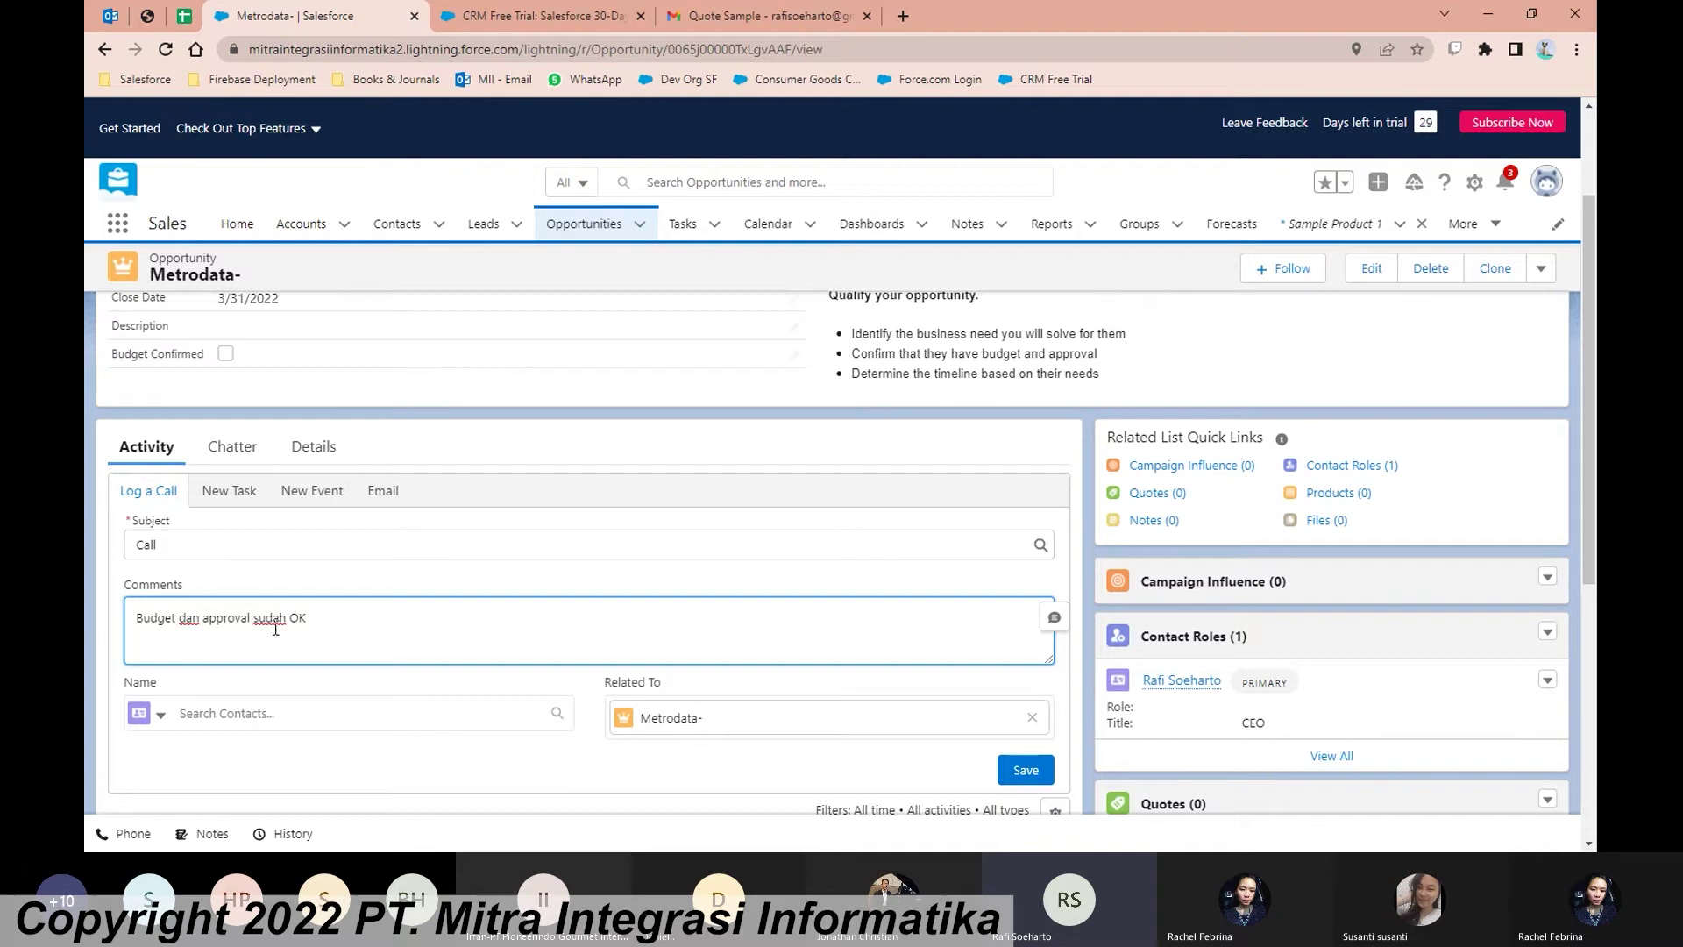
{"action": "scroll", "coordinate": [585, 650], "scroll_direction": "down", "scroll_amount": 1}
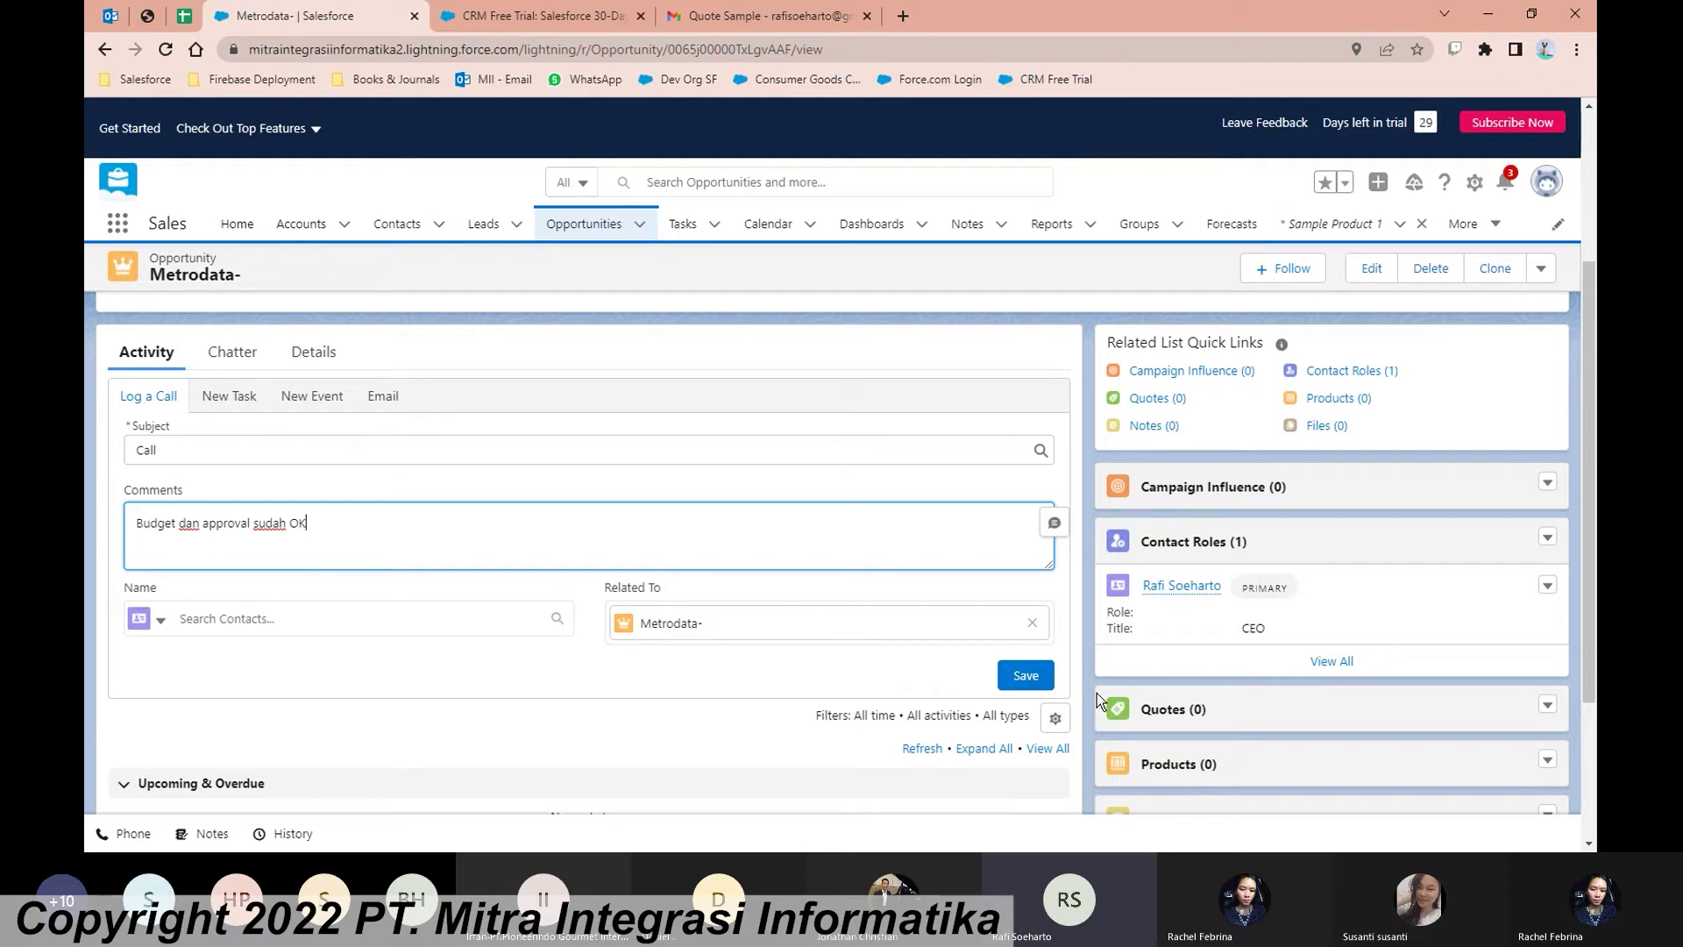
{"action": "left_click", "coordinate": [1025, 675]}
{"action": "scroll", "coordinate": [687, 571], "scroll_direction": "down", "scroll_amount": 1}
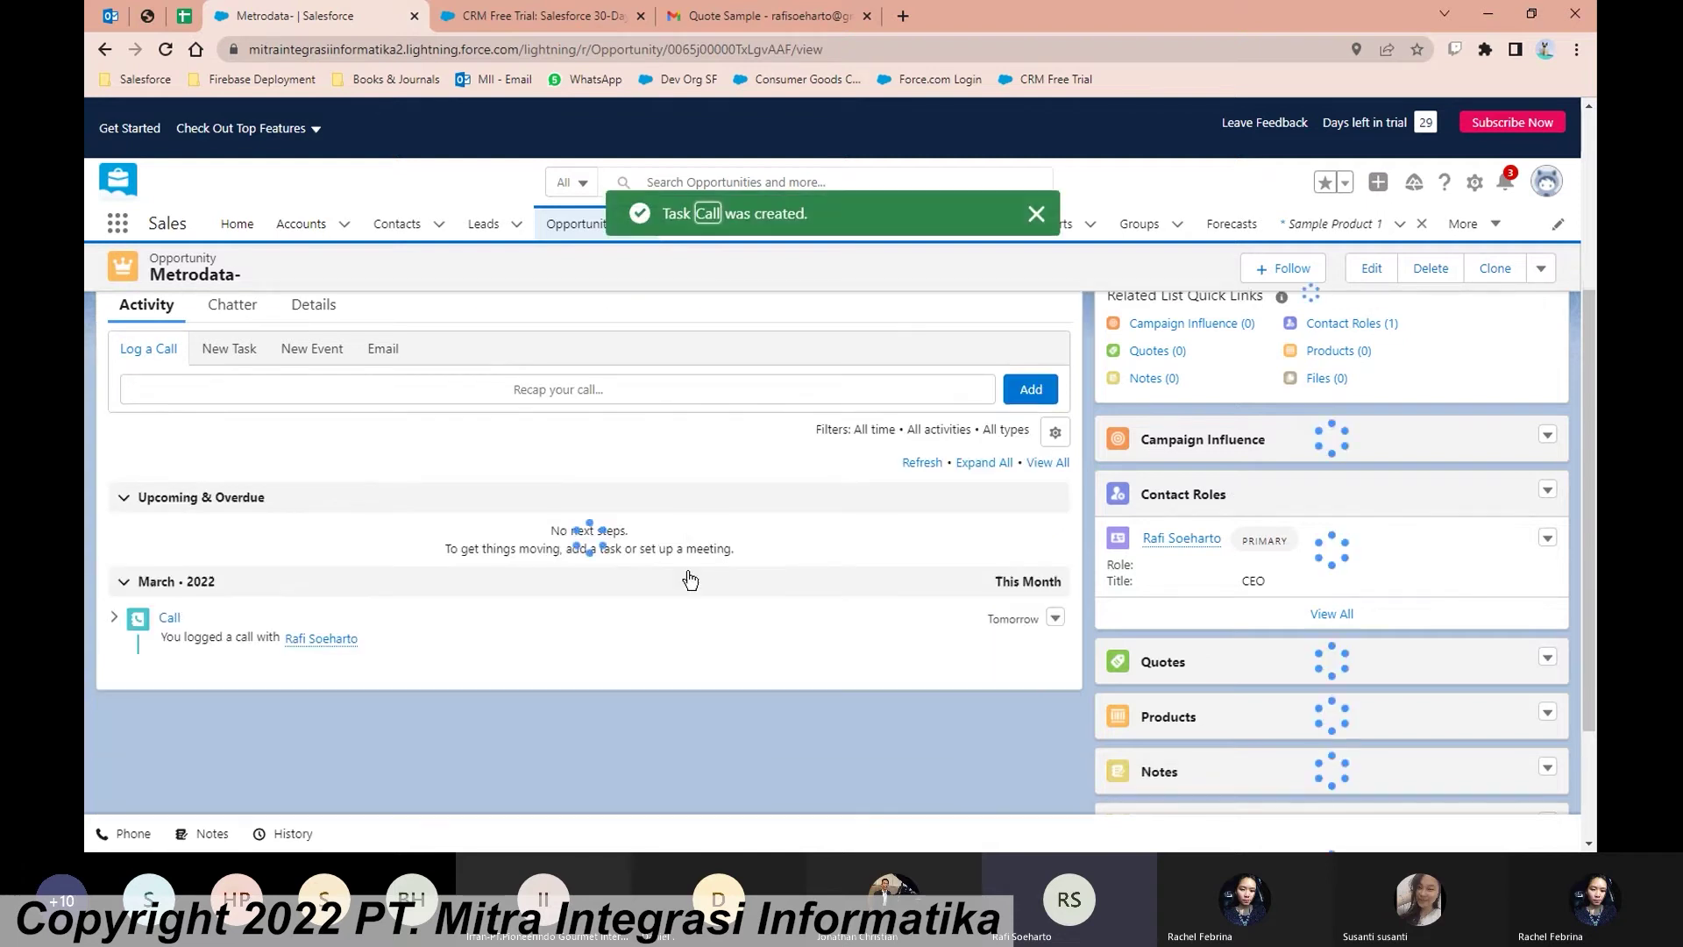
{"action": "scroll", "coordinate": [308, 592], "scroll_direction": "up", "scroll_amount": 1}
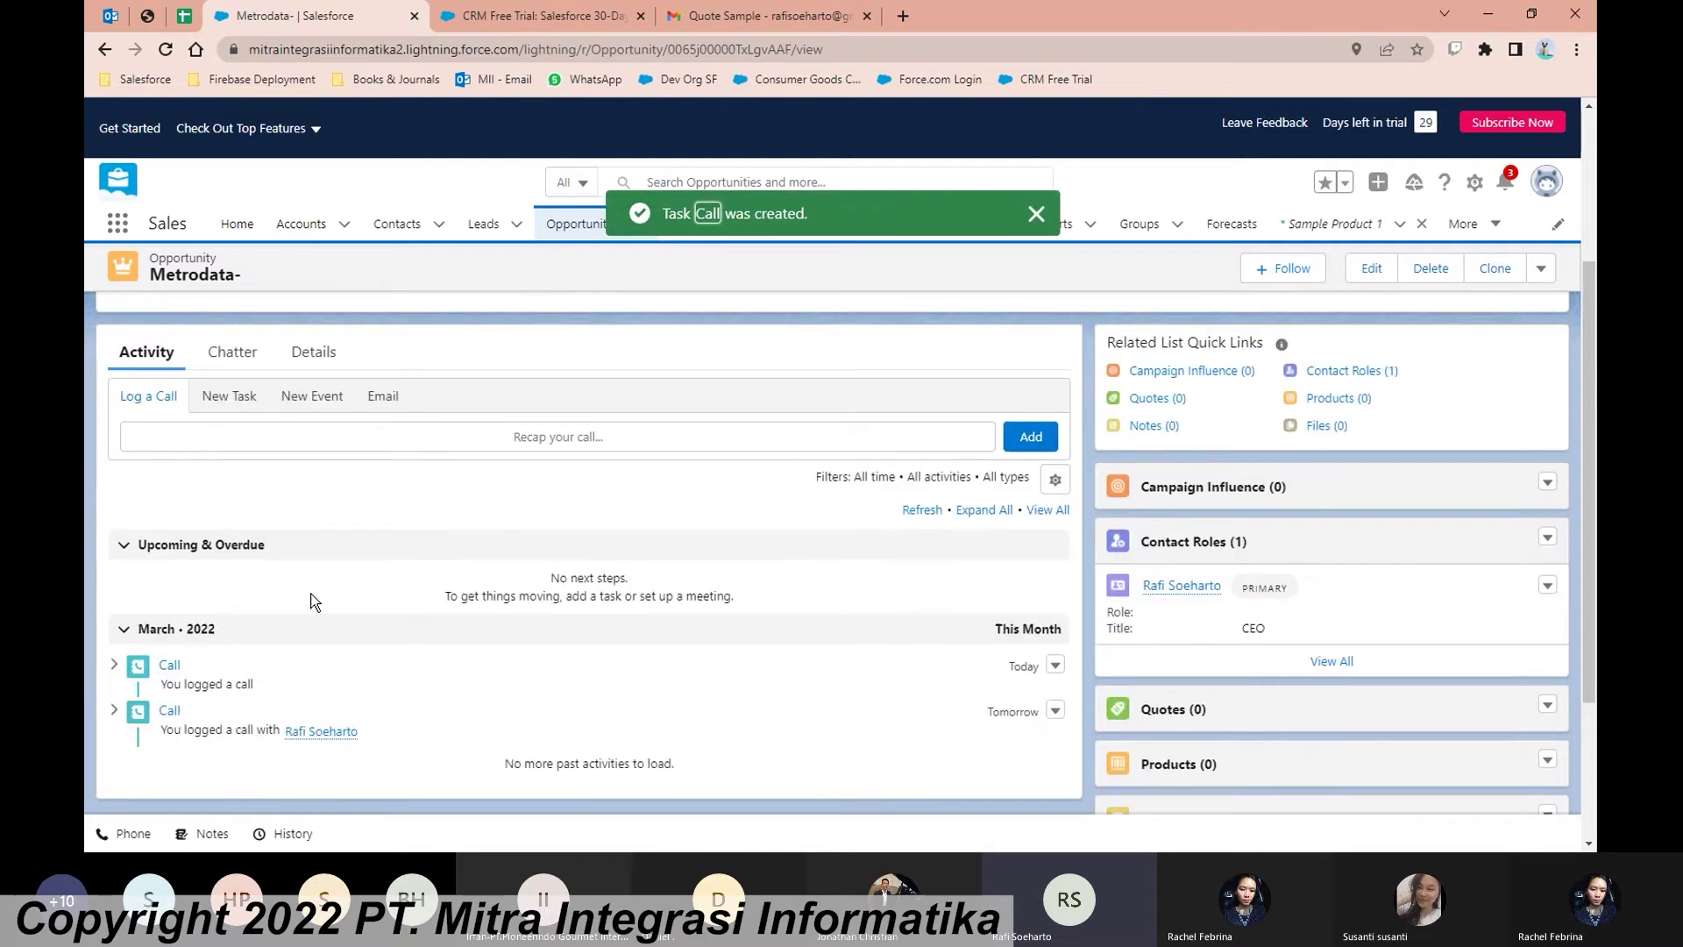
Step: Check Budget Confirmed in the opportunity's Key Fields and save it
{"action": "left_click", "coordinate": [229, 397]}
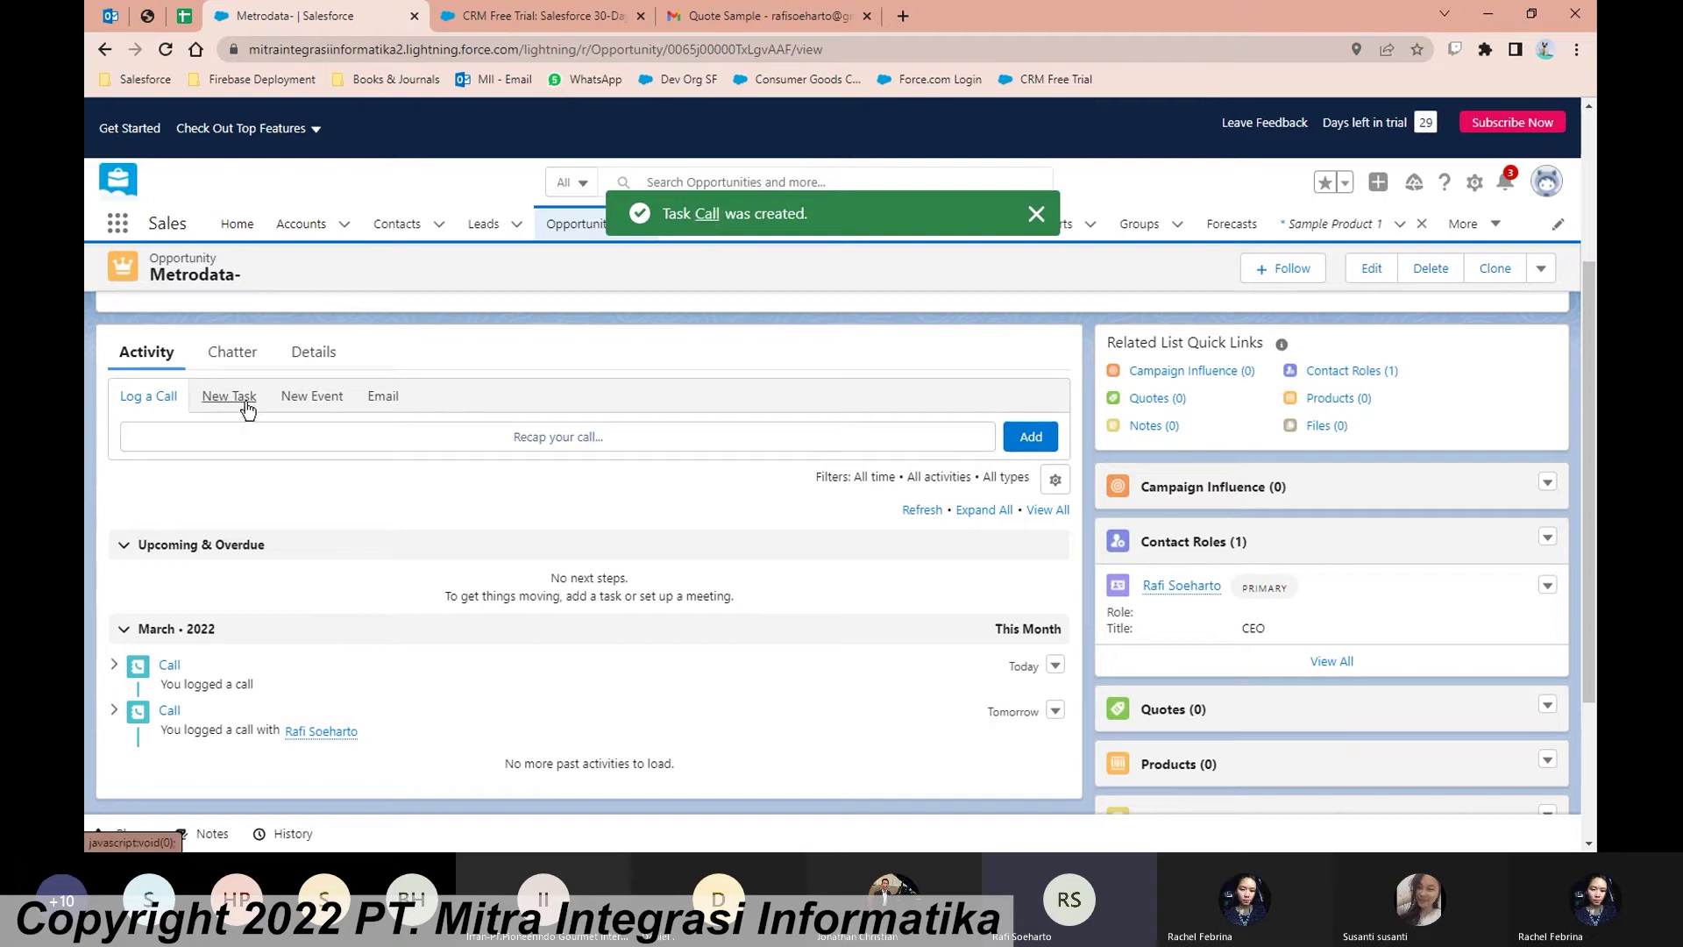
{"action": "scroll", "coordinate": [623, 491], "scroll_direction": "up", "scroll_amount": 2}
{"action": "scroll", "coordinate": [623, 495], "scroll_direction": "up", "scroll_amount": 1}
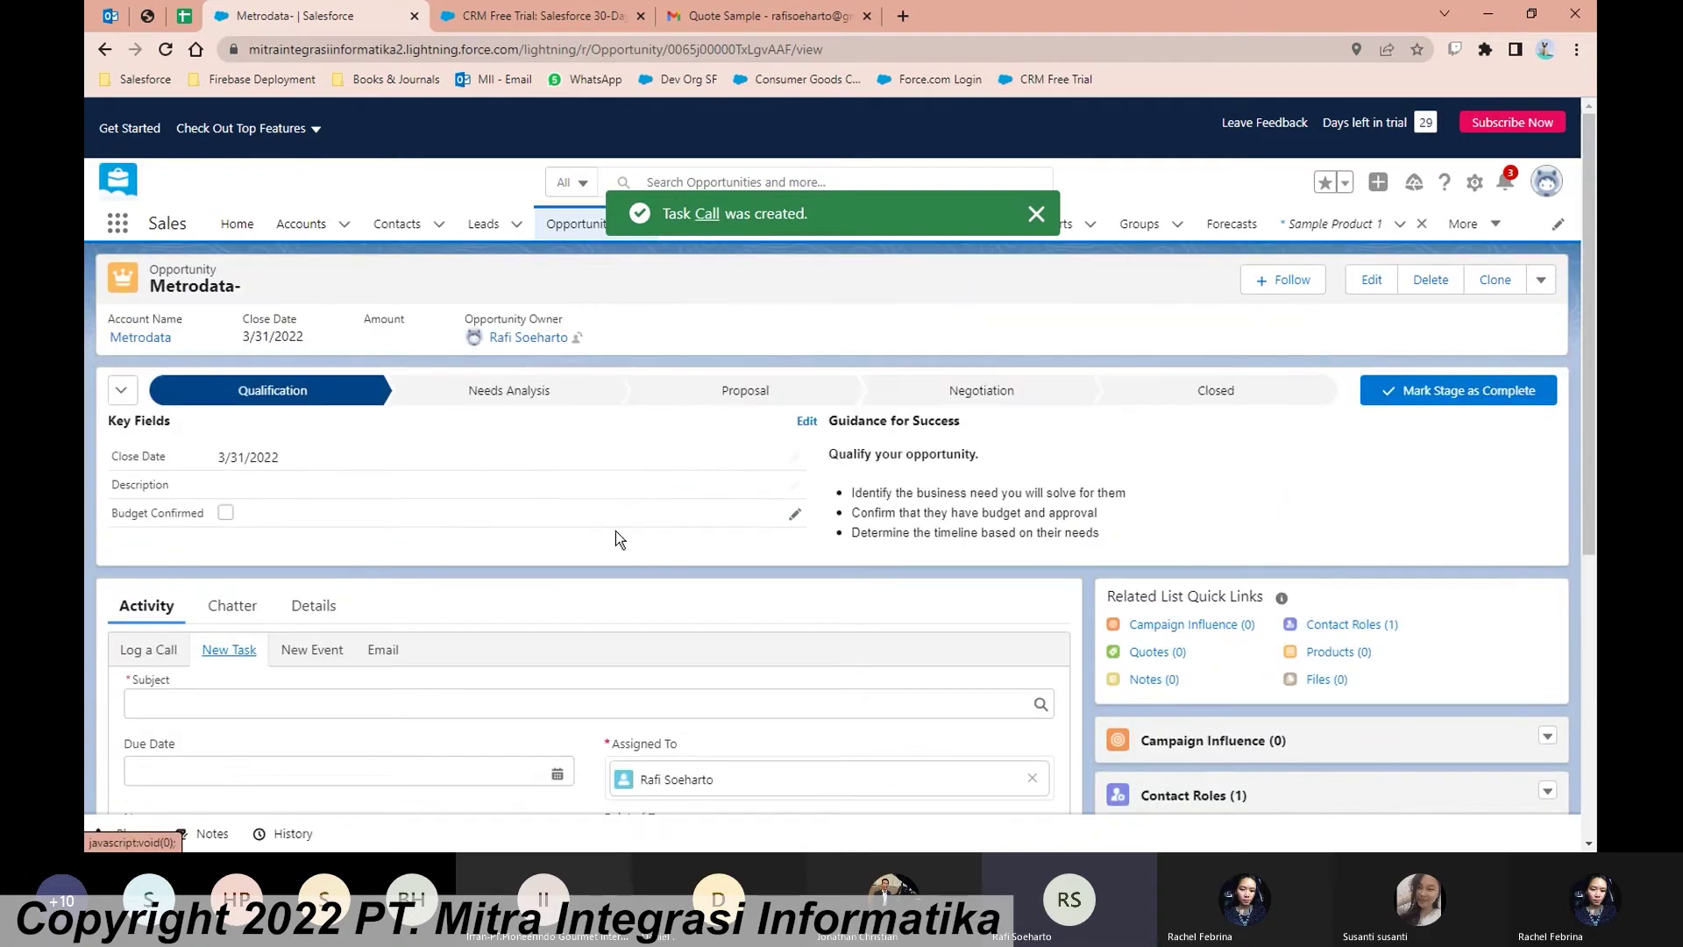
{"action": "left_click", "coordinate": [795, 515]}
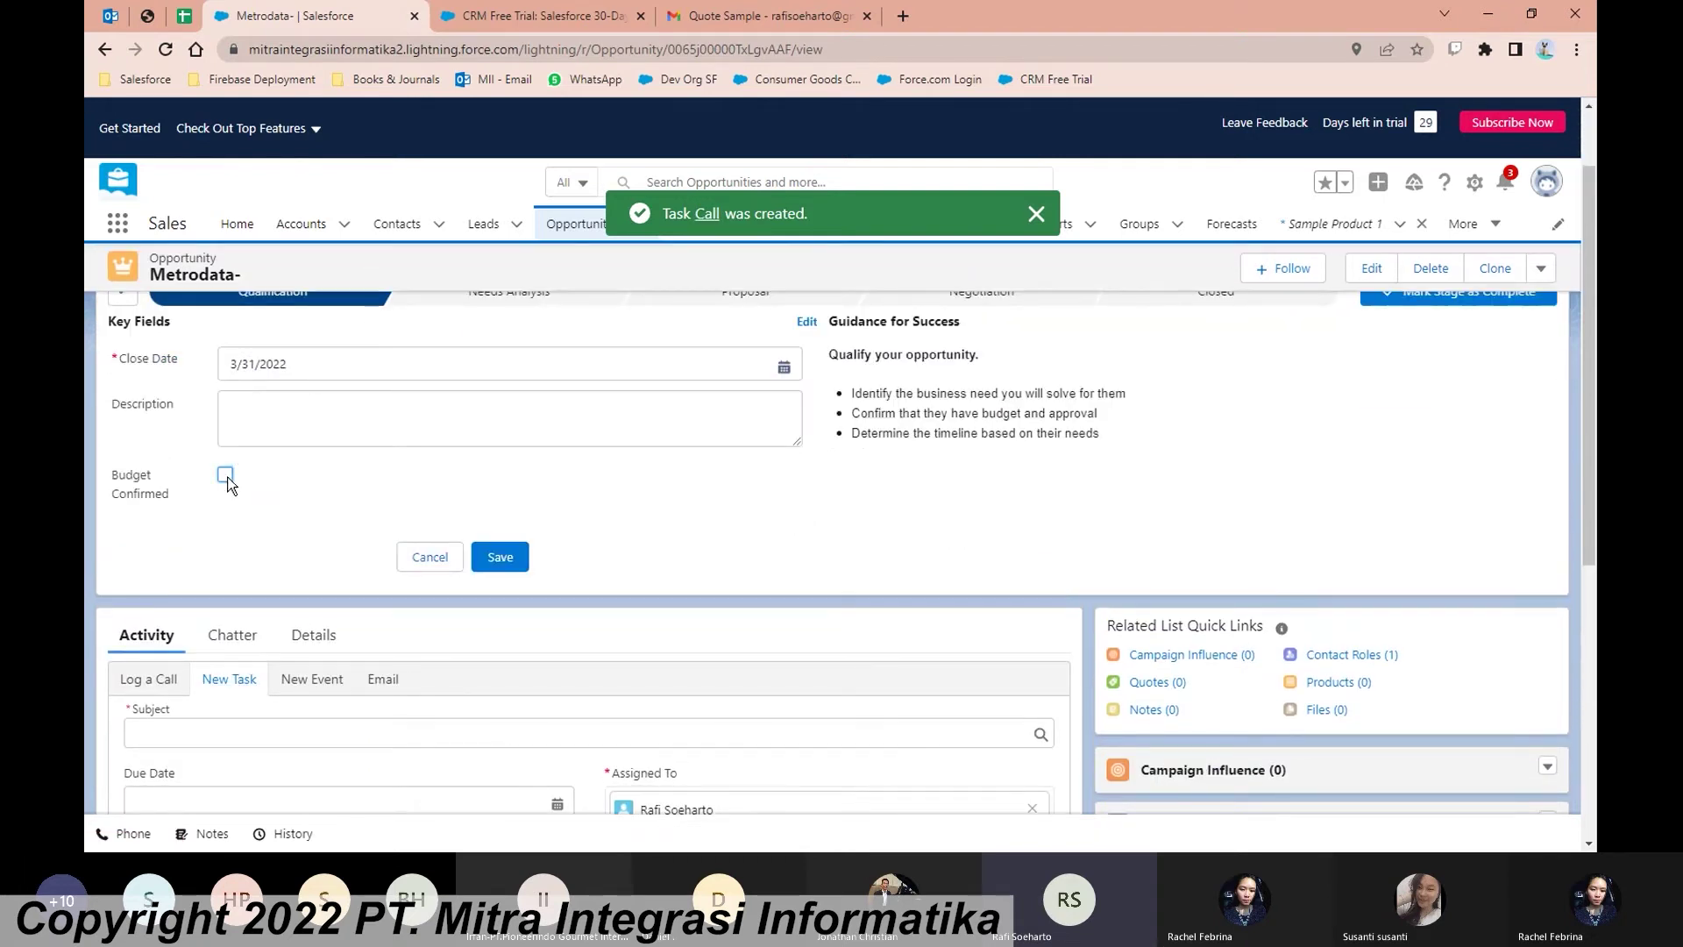
{"action": "left_click", "coordinate": [443, 557]}
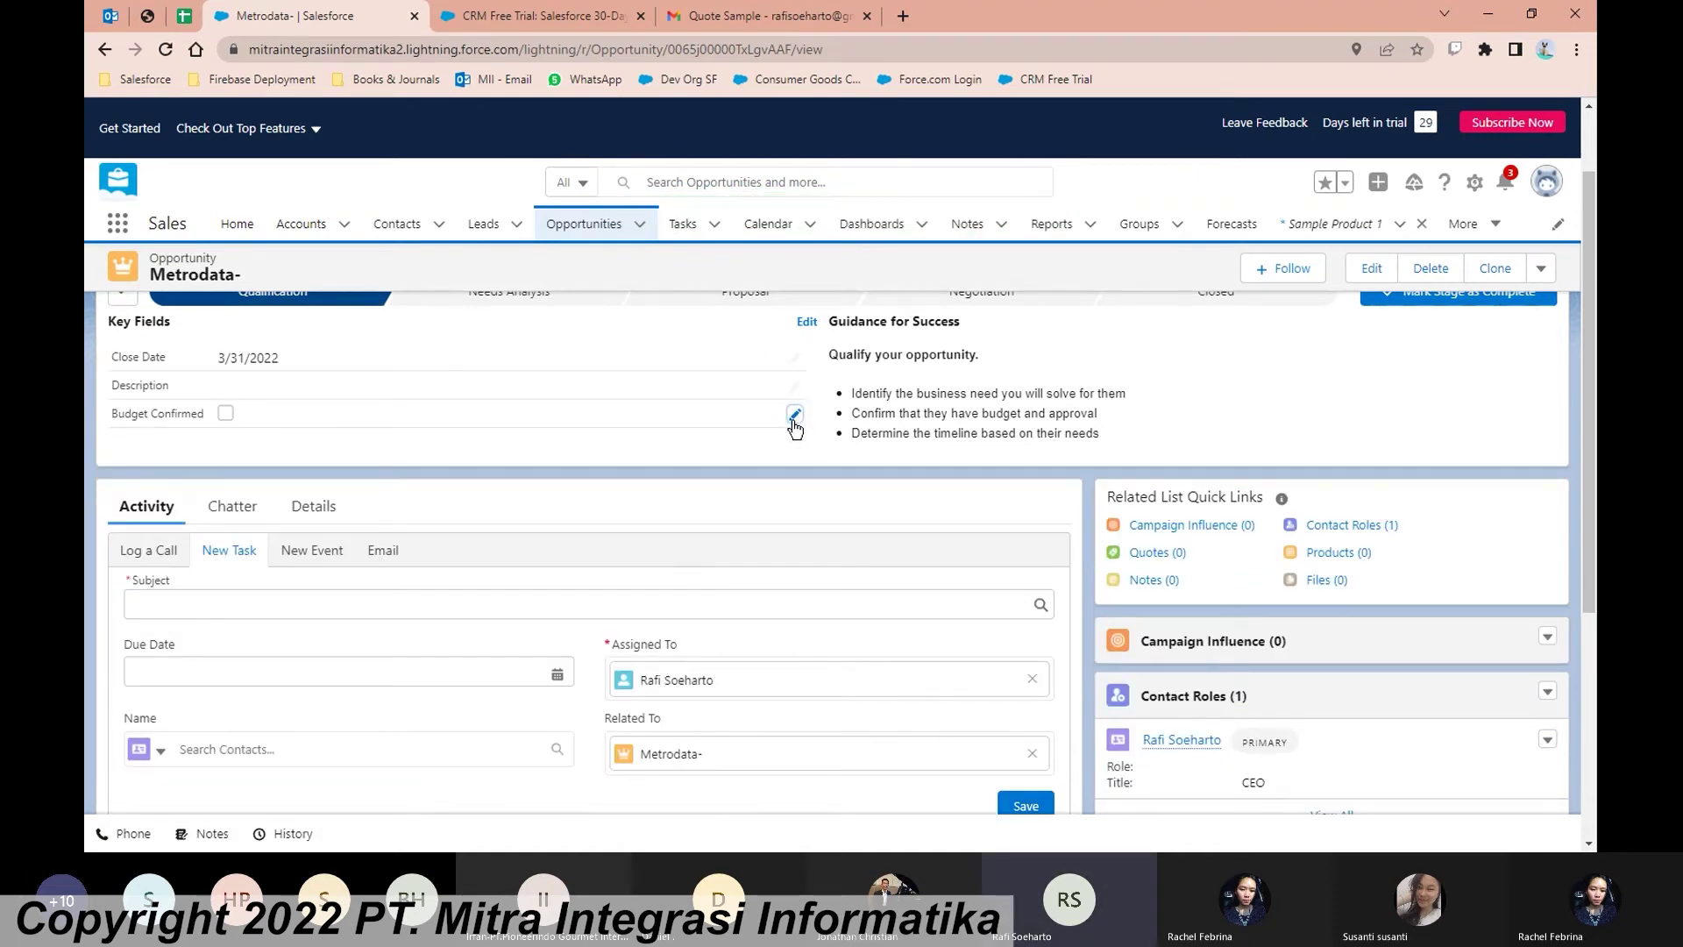
{"action": "left_click", "coordinate": [795, 424]}
{"action": "left_click", "coordinate": [226, 397]}
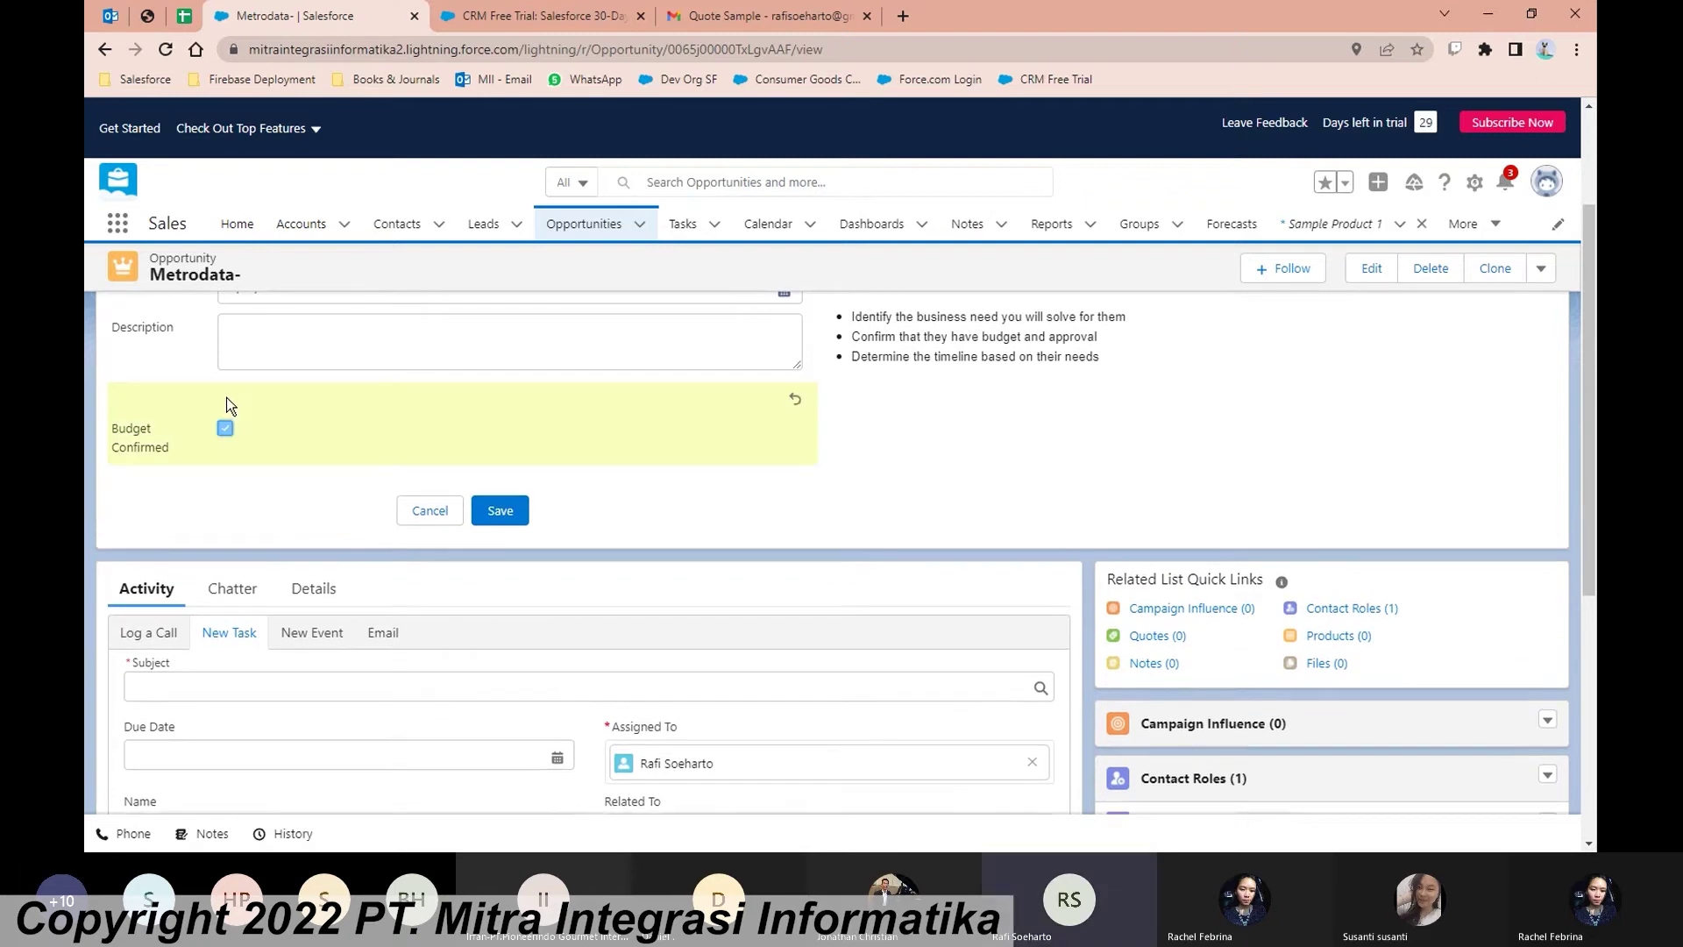
{"action": "scroll", "coordinate": [554, 526], "scroll_direction": "up", "scroll_amount": 1}
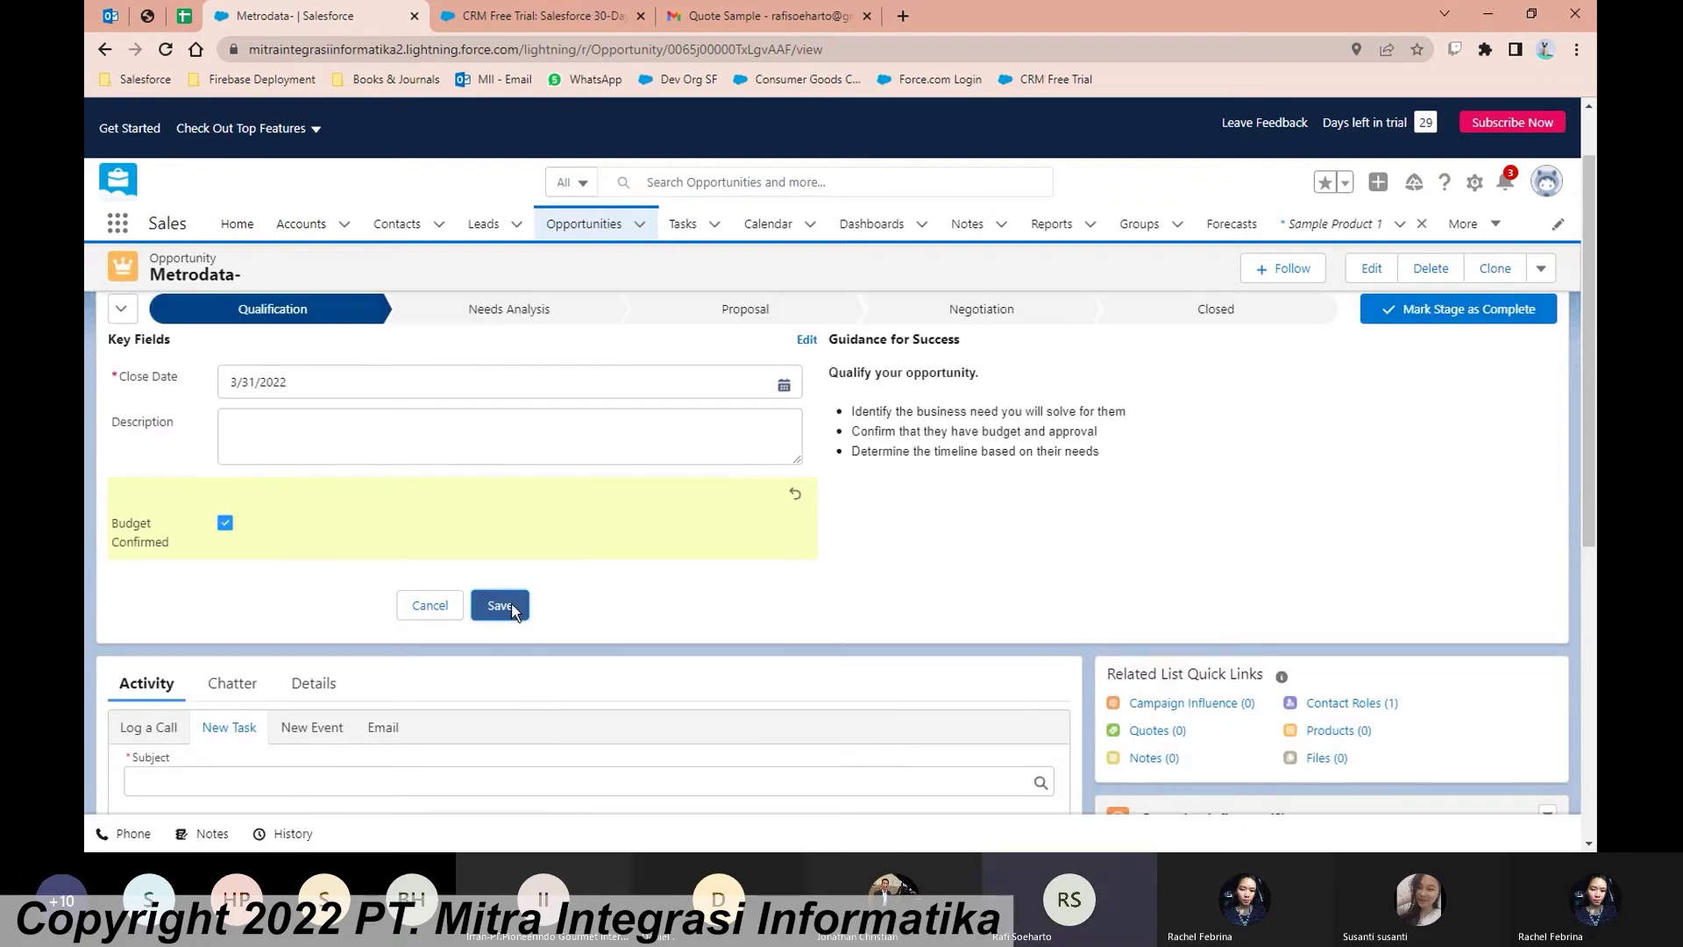
{"action": "left_click", "coordinate": [513, 605]}
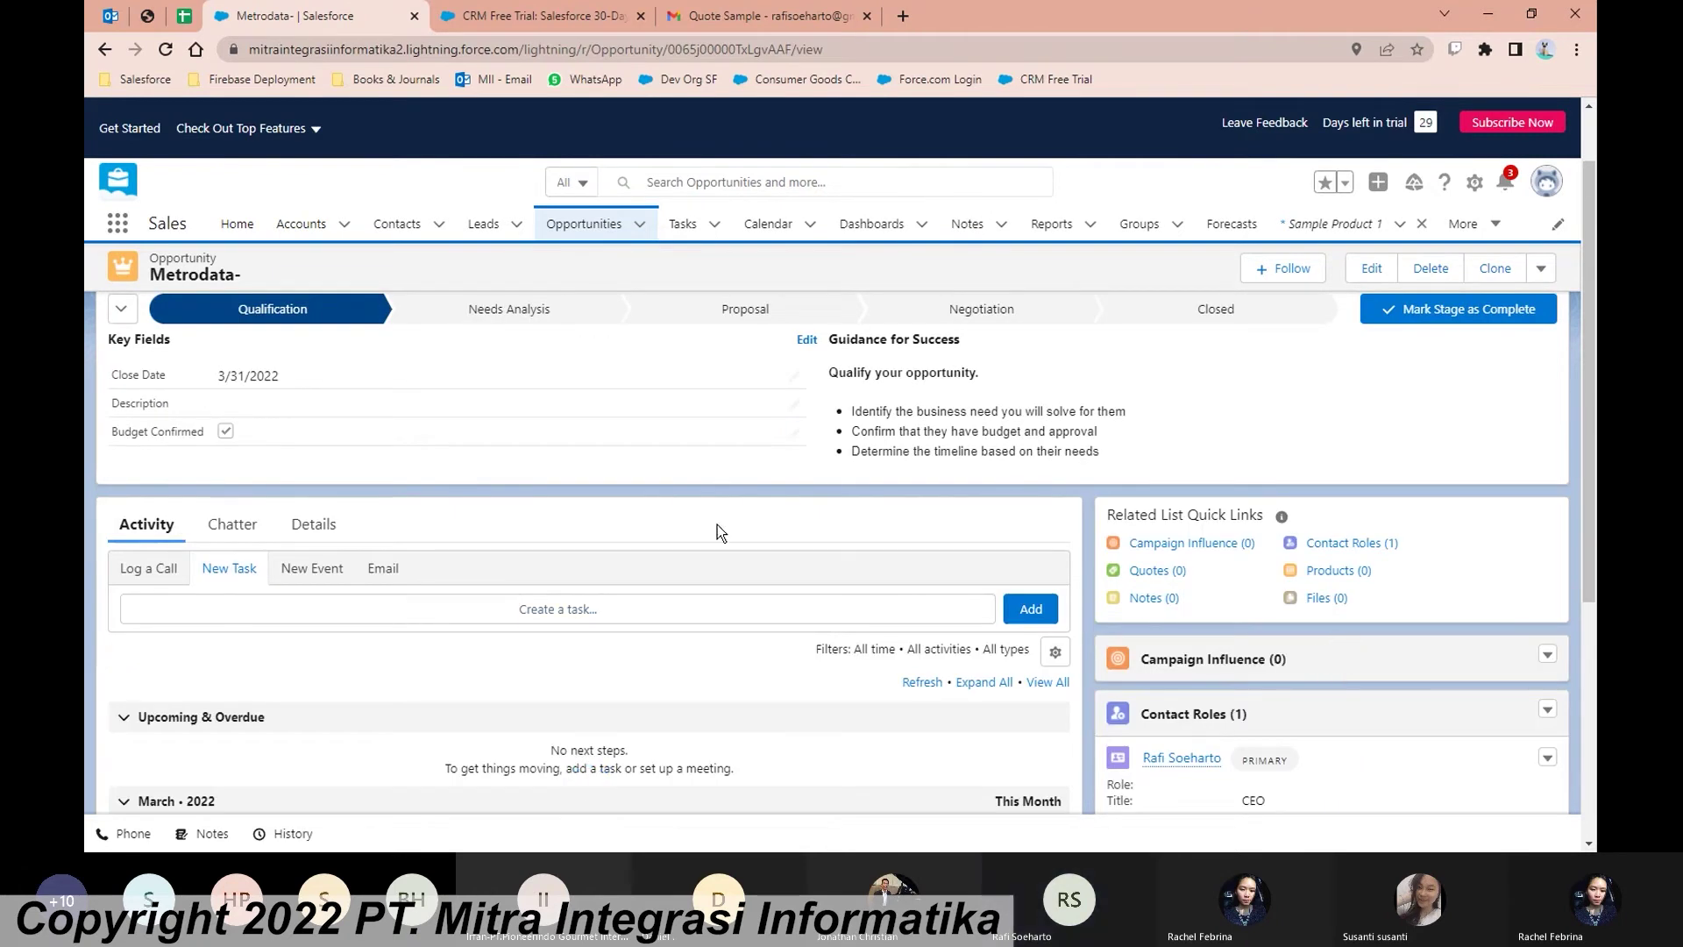
{"action": "scroll", "coordinate": [717, 524], "scroll_direction": "up", "scroll_amount": 1}
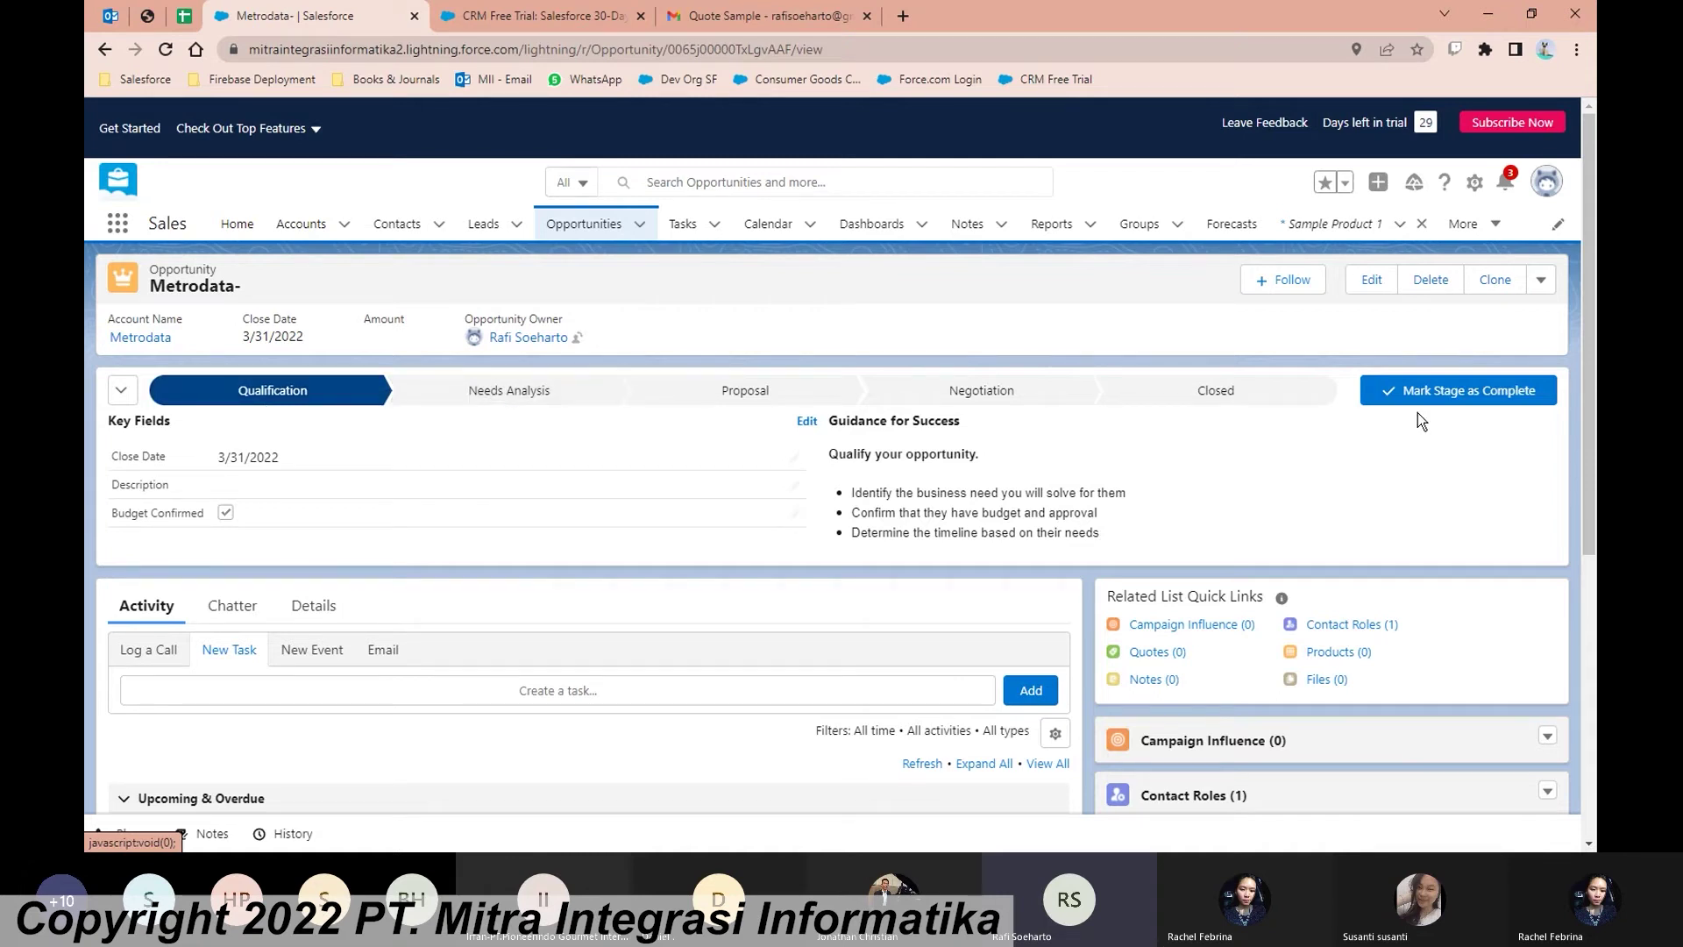
Step: Mark Qualification complete so the opportunity moves to Needs Analysis
{"action": "left_click", "coordinate": [1477, 399]}
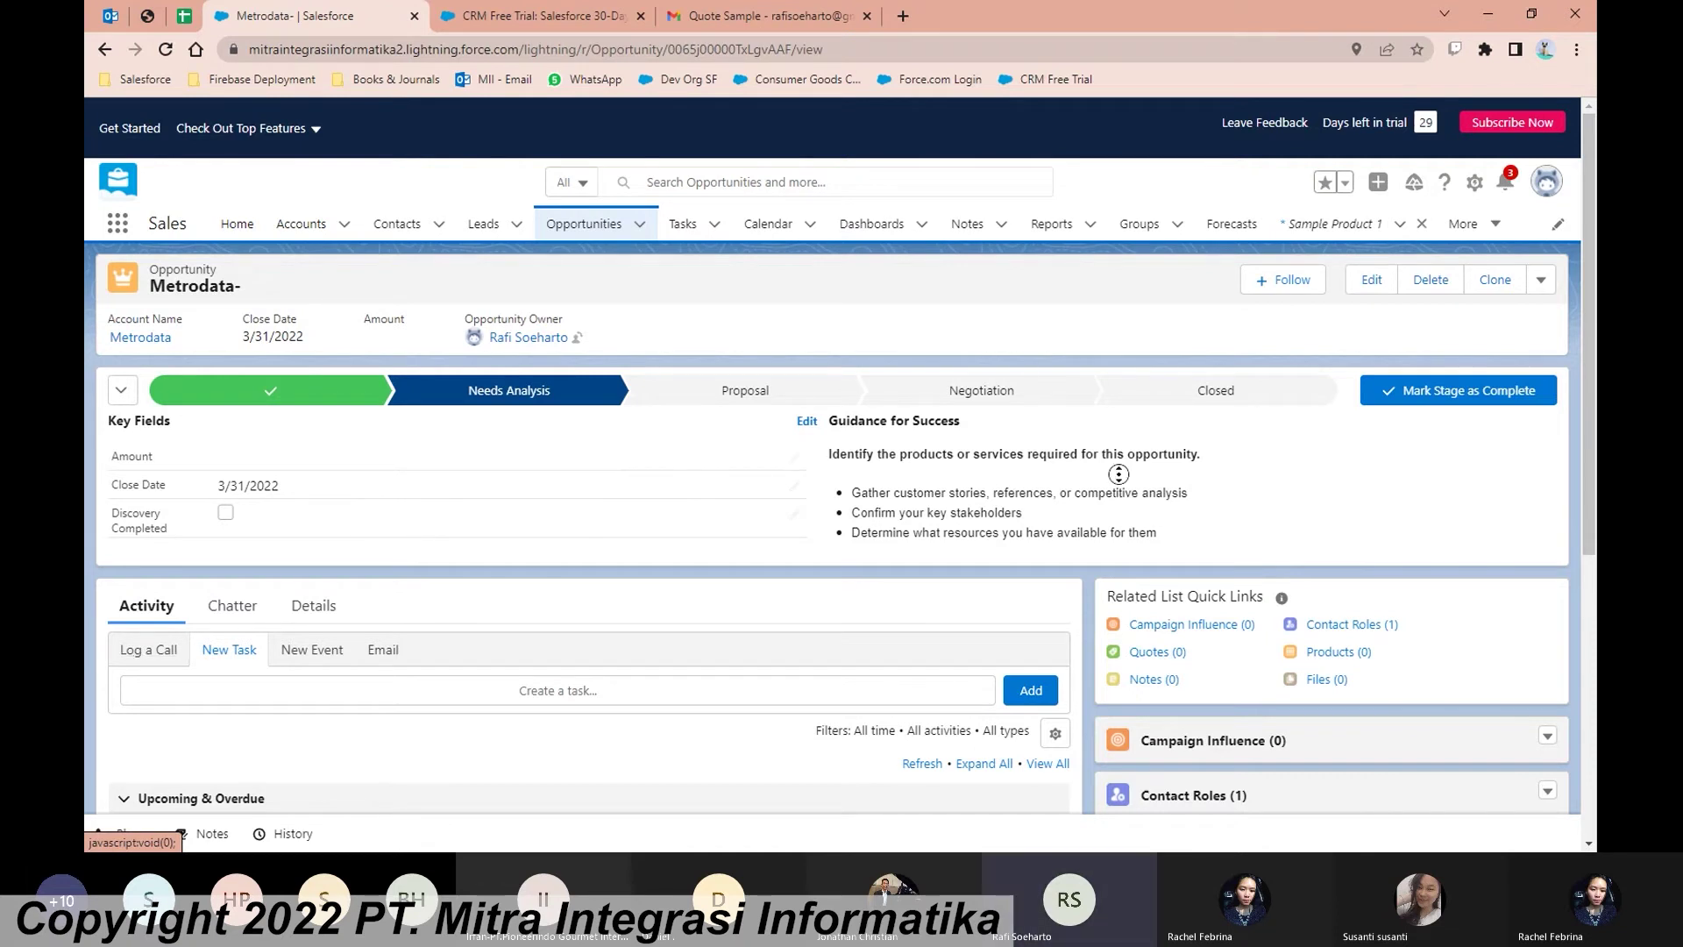
{"action": "scroll", "coordinate": [1062, 533], "scroll_direction": "down", "scroll_amount": 1}
{"action": "scroll", "coordinate": [1062, 533], "scroll_direction": "down", "scroll_amount": 3}
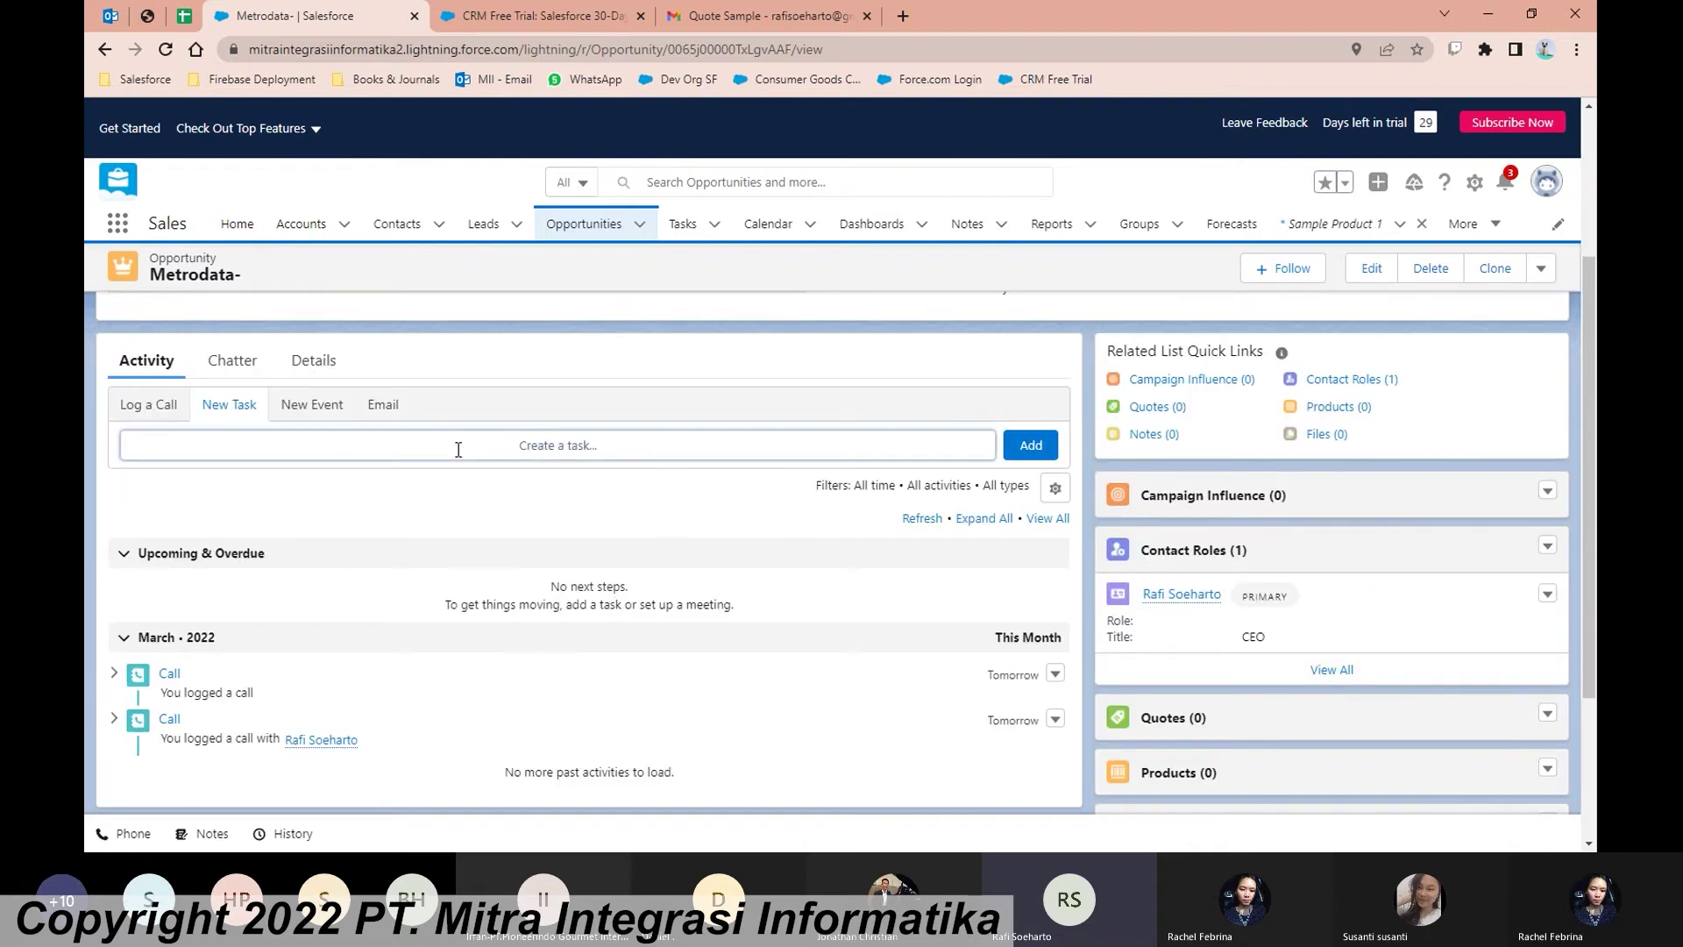
Step: Draft a new event on Metrodata- with subject Meeting, Mar 30, 2022, 9:00–10:00 PM
{"action": "left_click", "coordinate": [458, 445]}
{"action": "scroll", "coordinate": [443, 596], "scroll_direction": "down", "scroll_amount": 1}
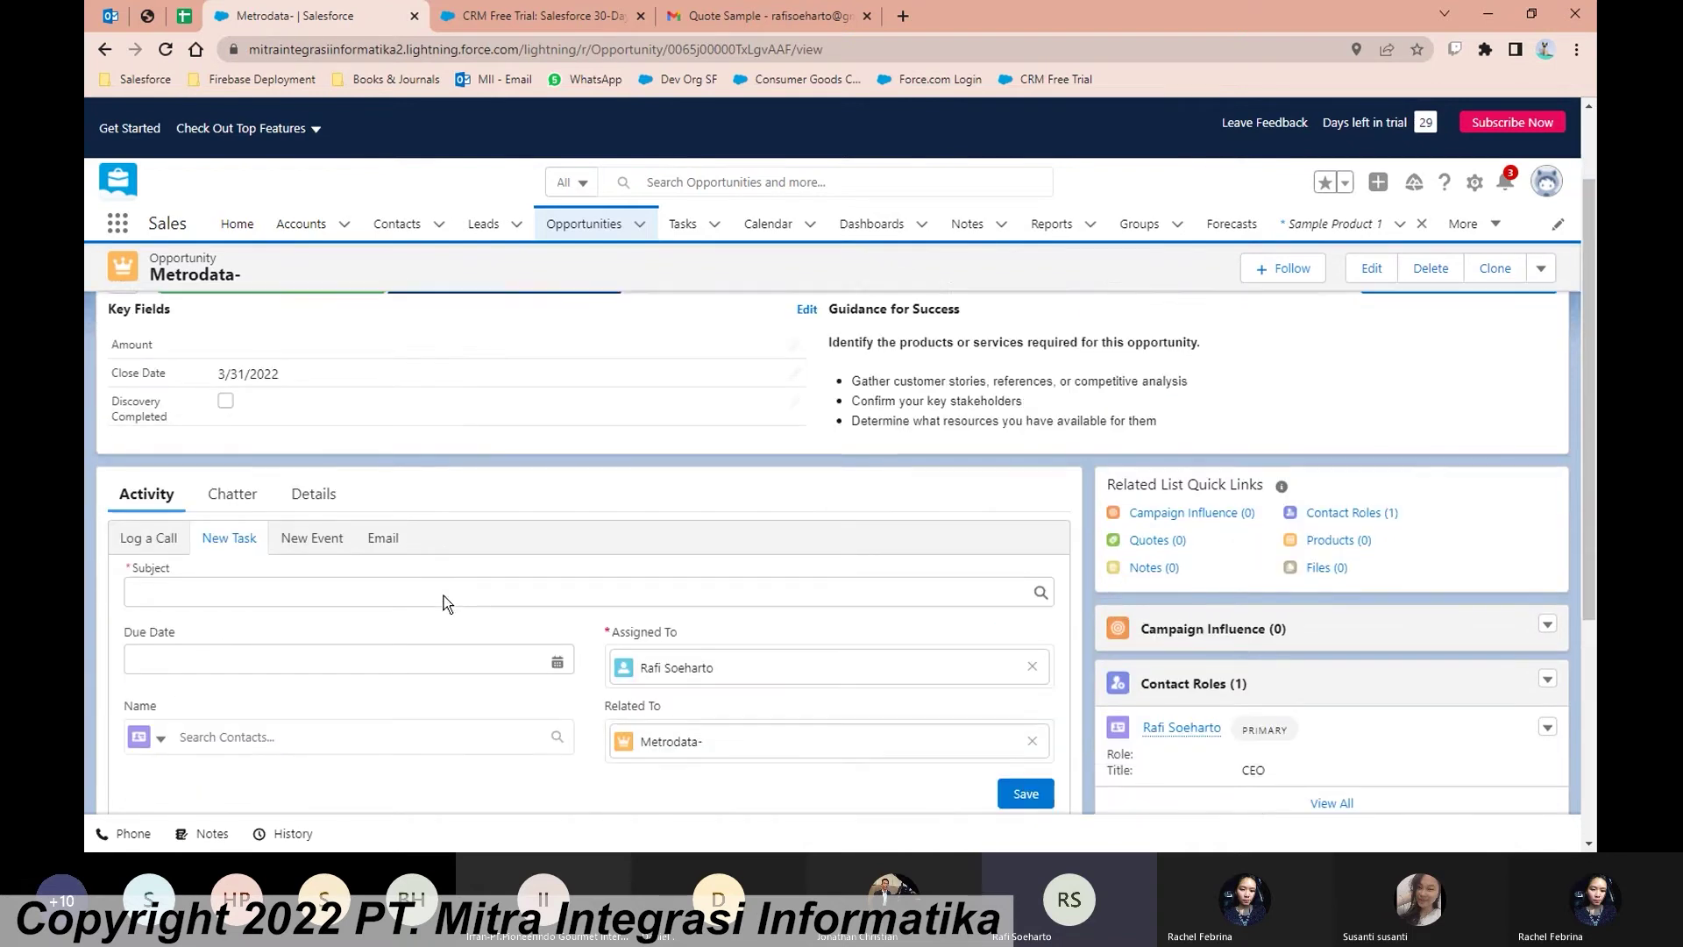
{"action": "left_click", "coordinate": [420, 537]}
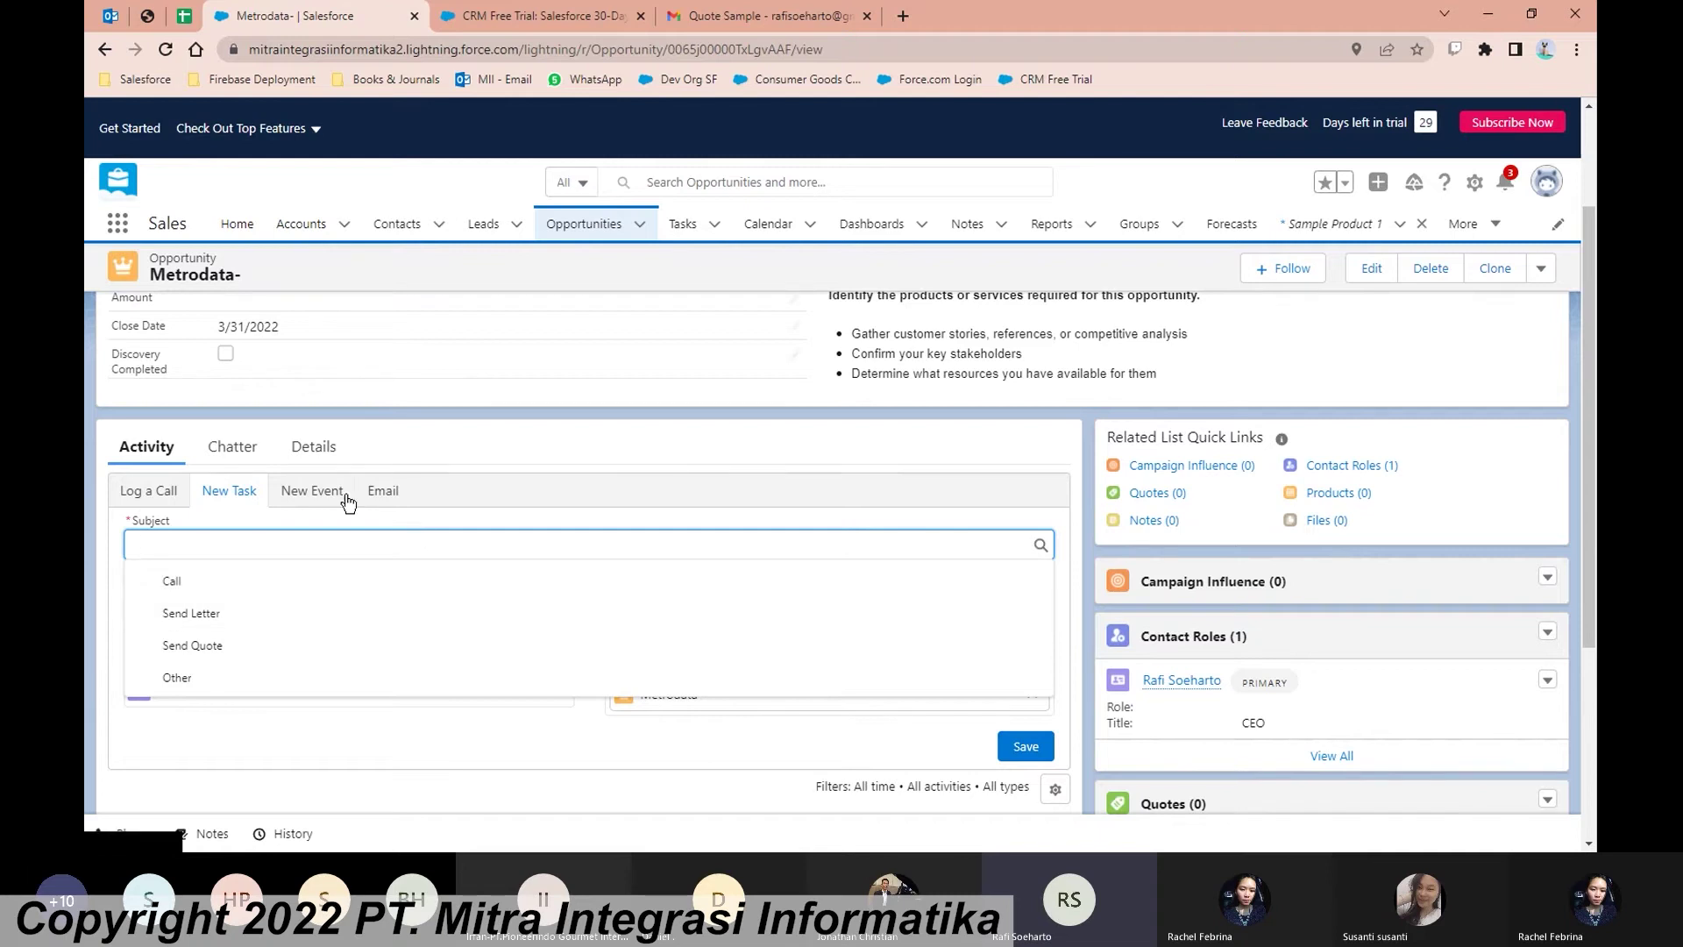
{"action": "left_click", "coordinate": [332, 494]}
{"action": "left_click", "coordinate": [390, 543]}
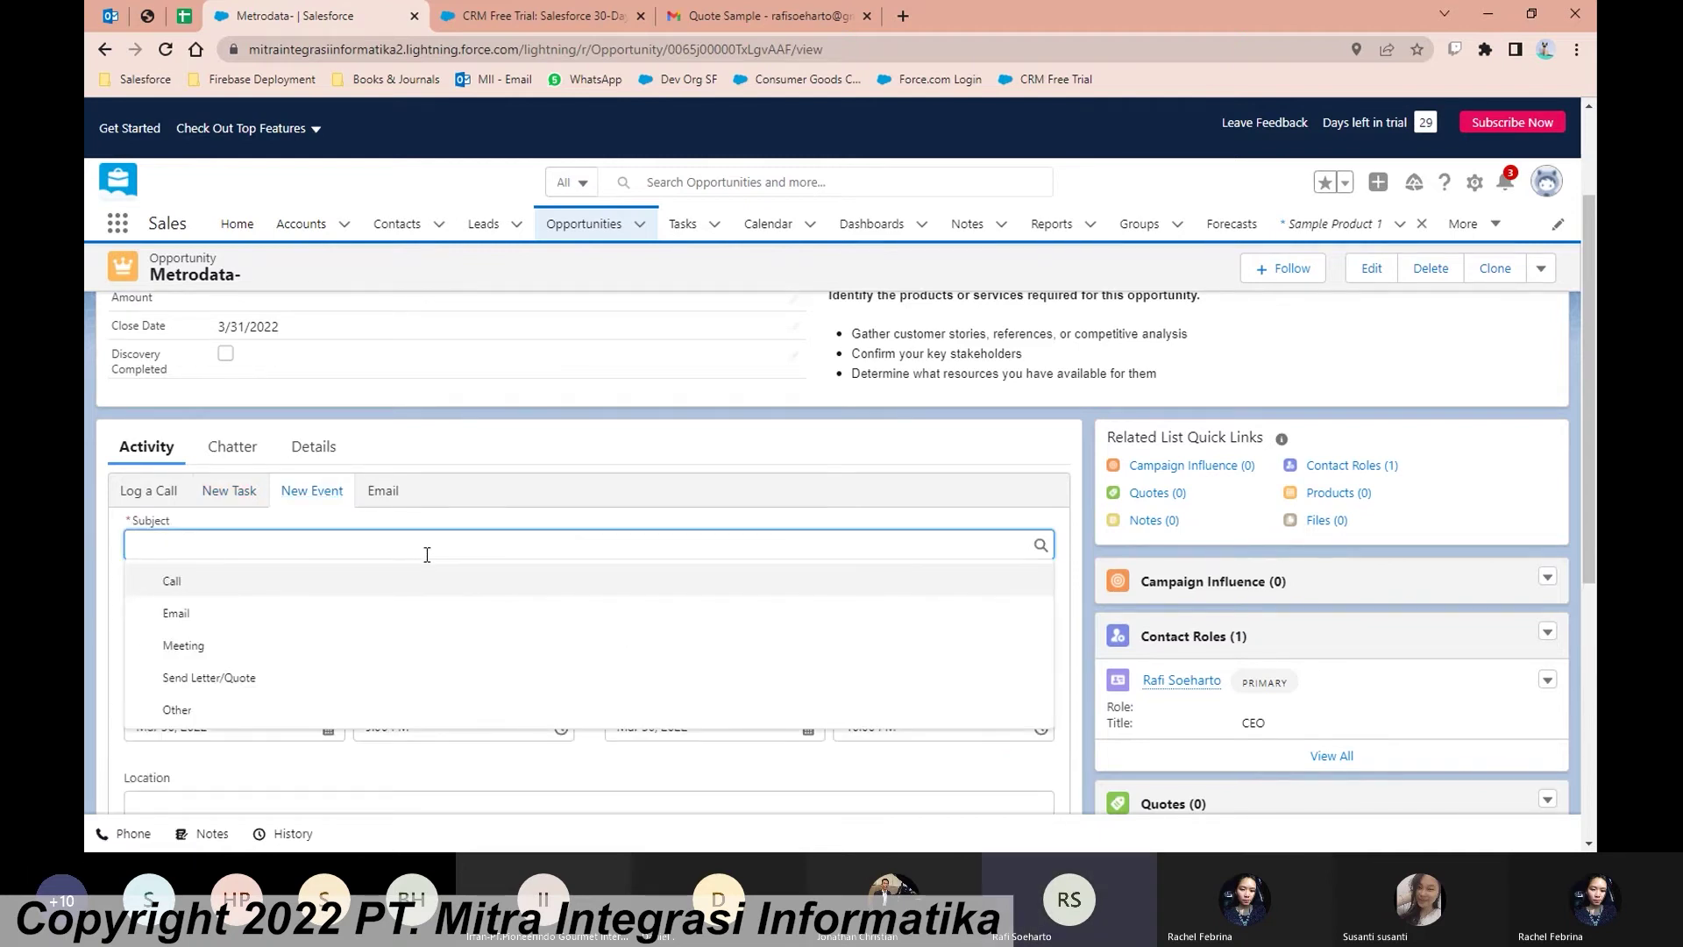
{"action": "left_click", "coordinate": [446, 647]}
{"action": "left_click", "coordinate": [446, 650]}
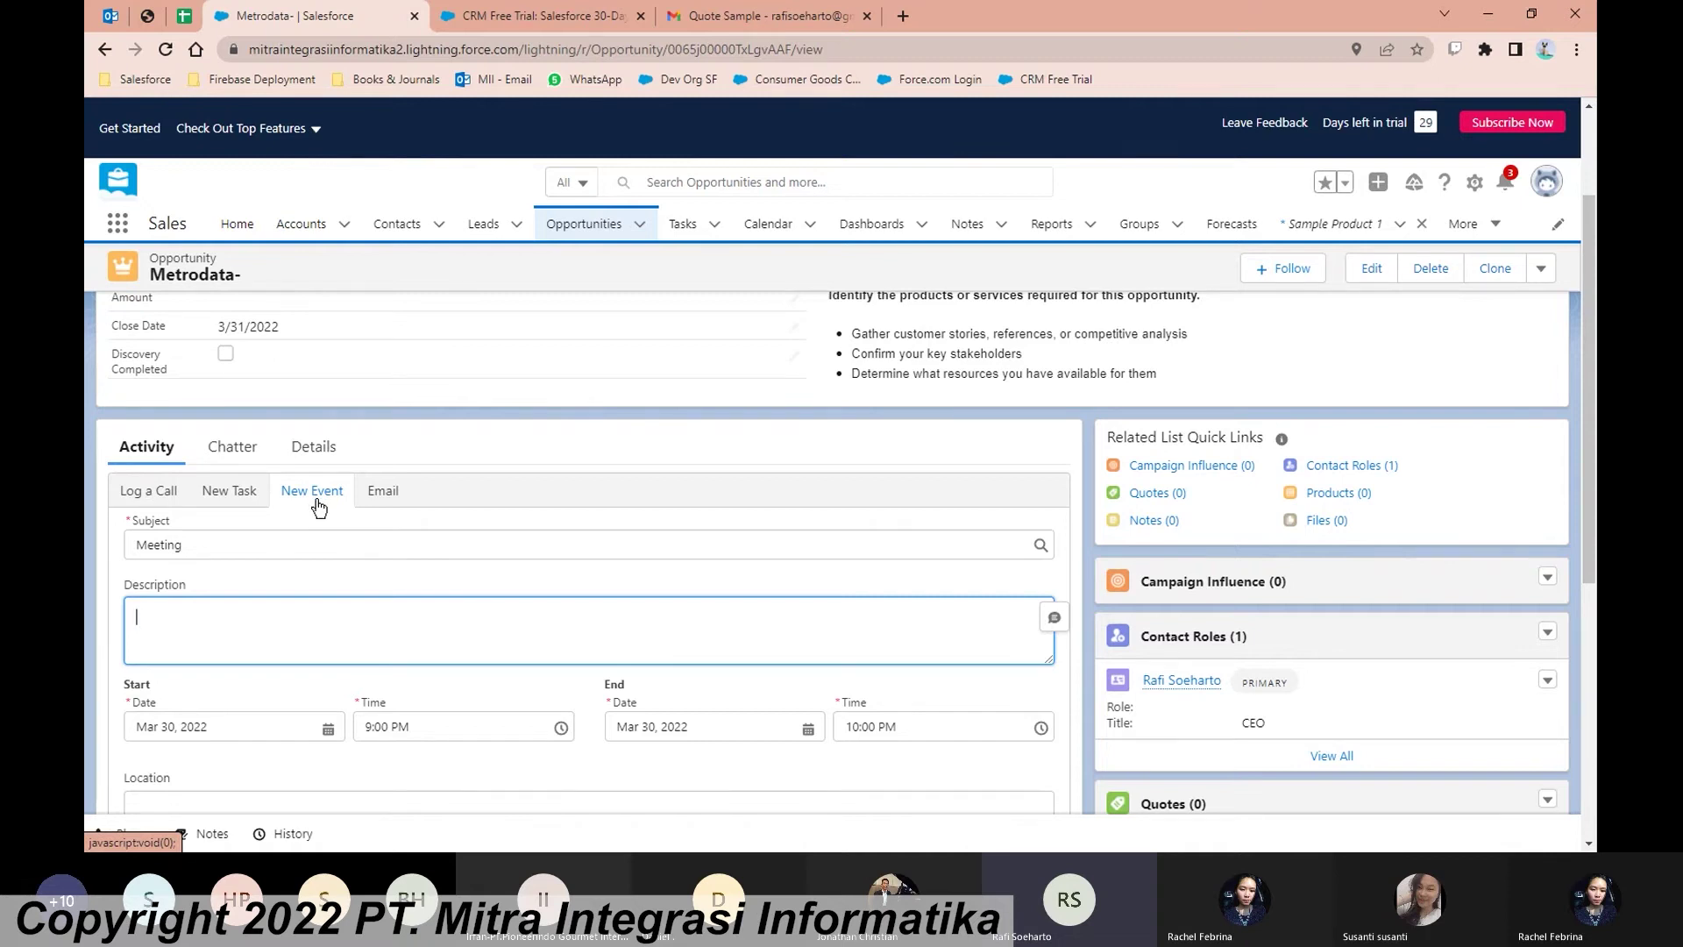
{"action": "left_click", "coordinate": [193, 543]}
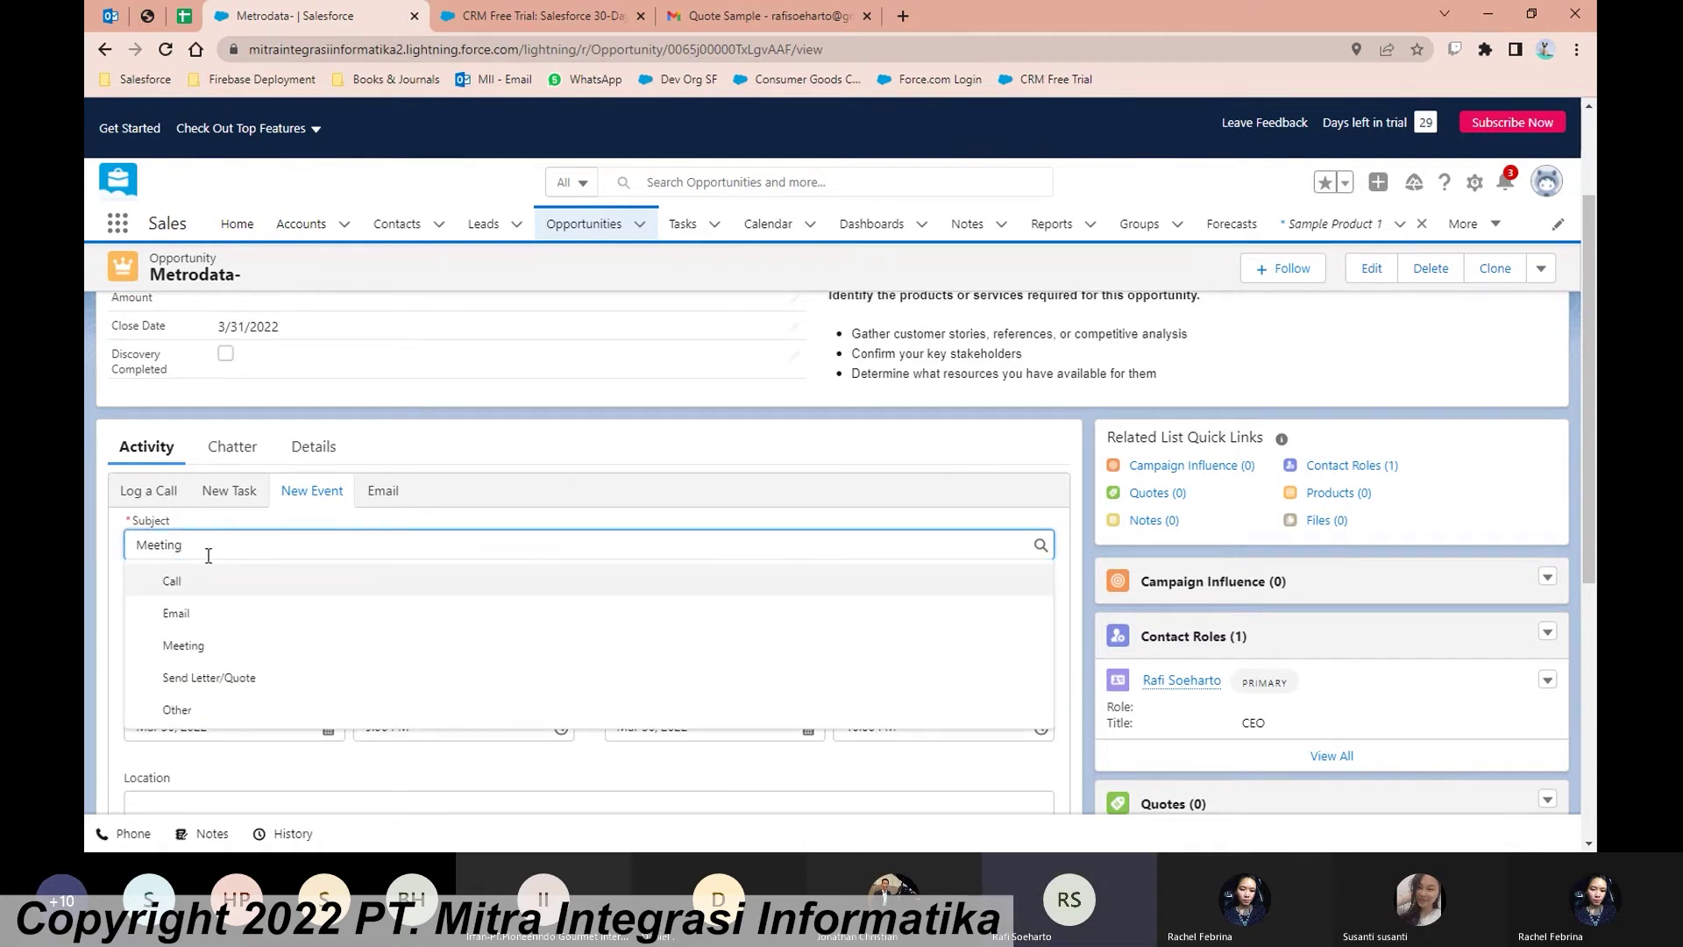
{"action": "left_click", "coordinate": [183, 645]}
{"action": "left_click", "coordinate": [251, 619]}
{"action": "scroll", "coordinate": [495, 611], "scroll_direction": "down", "scroll_amount": 1}
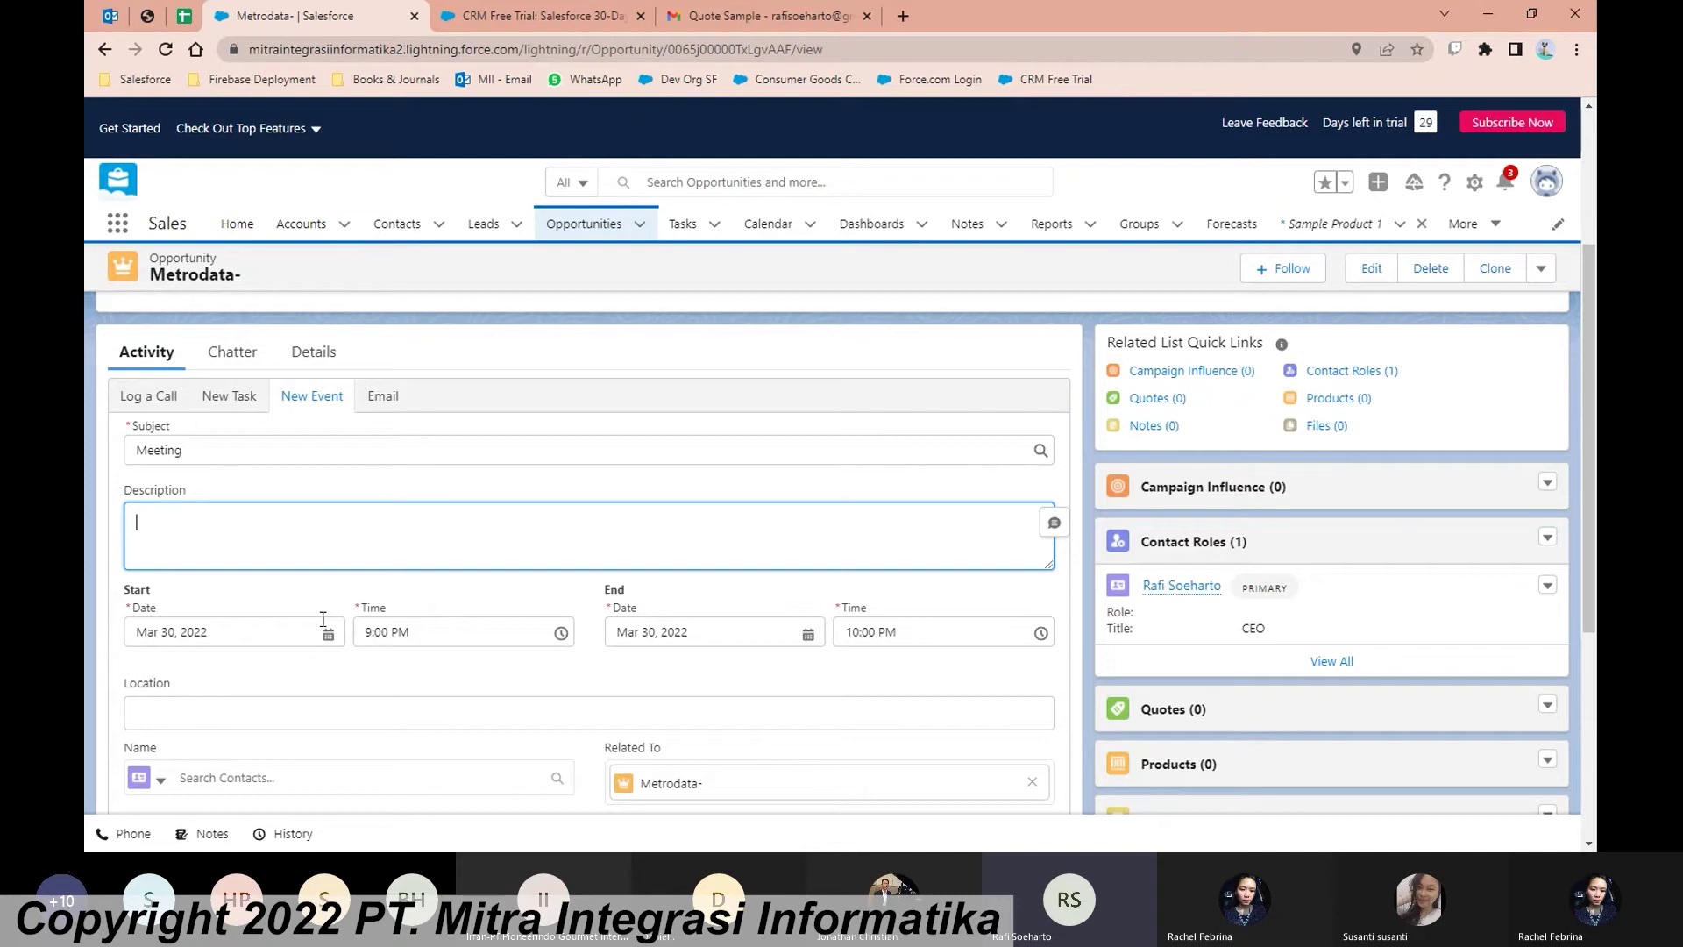
{"action": "left_click", "coordinate": [287, 631]}
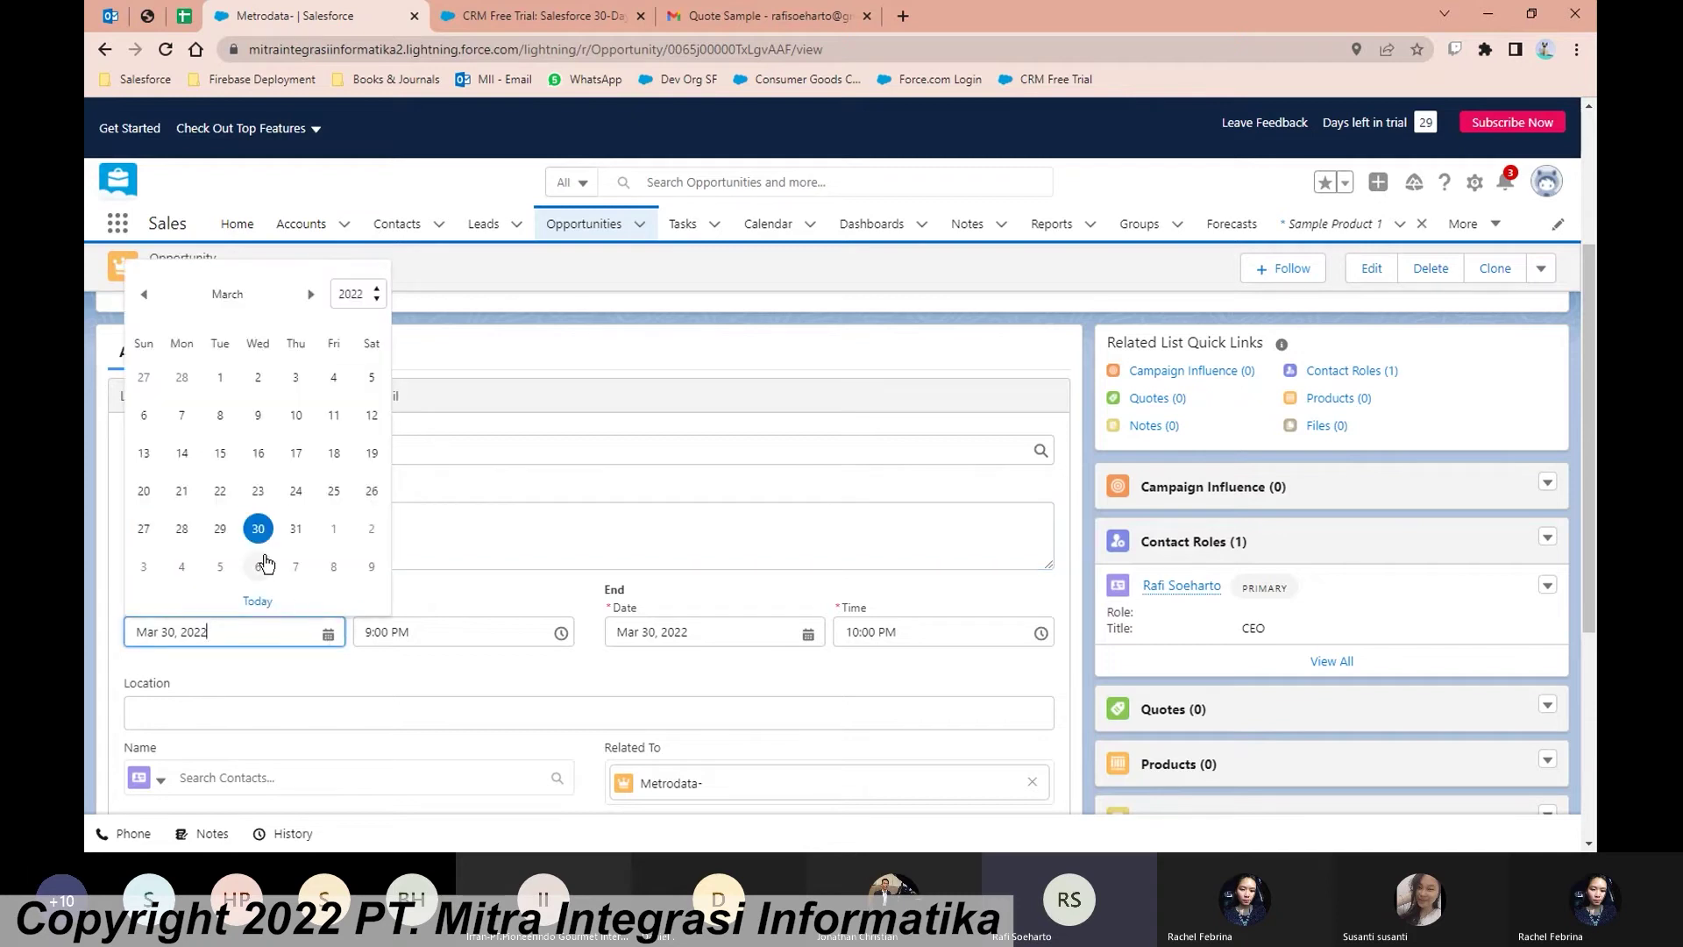
Step: Set the event's start date back to Mar 30 and keep the 9:00 PM start
{"action": "left_click", "coordinate": [223, 529]}
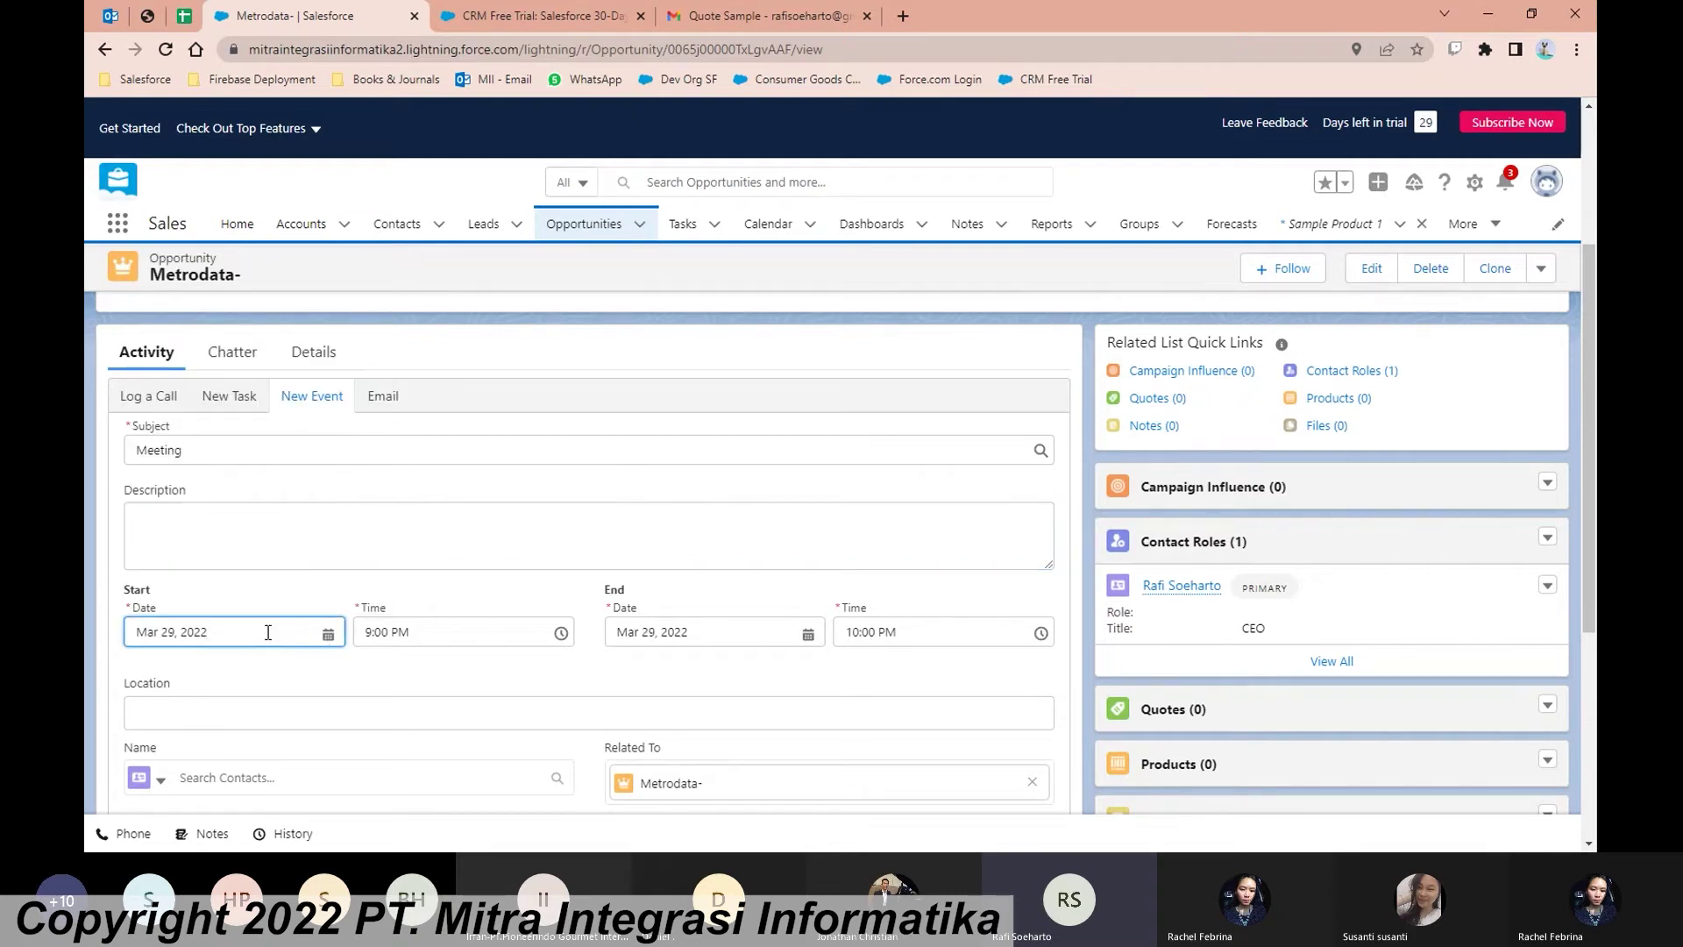
{"action": "left_click", "coordinate": [269, 631]}
{"action": "left_click", "coordinate": [293, 530]}
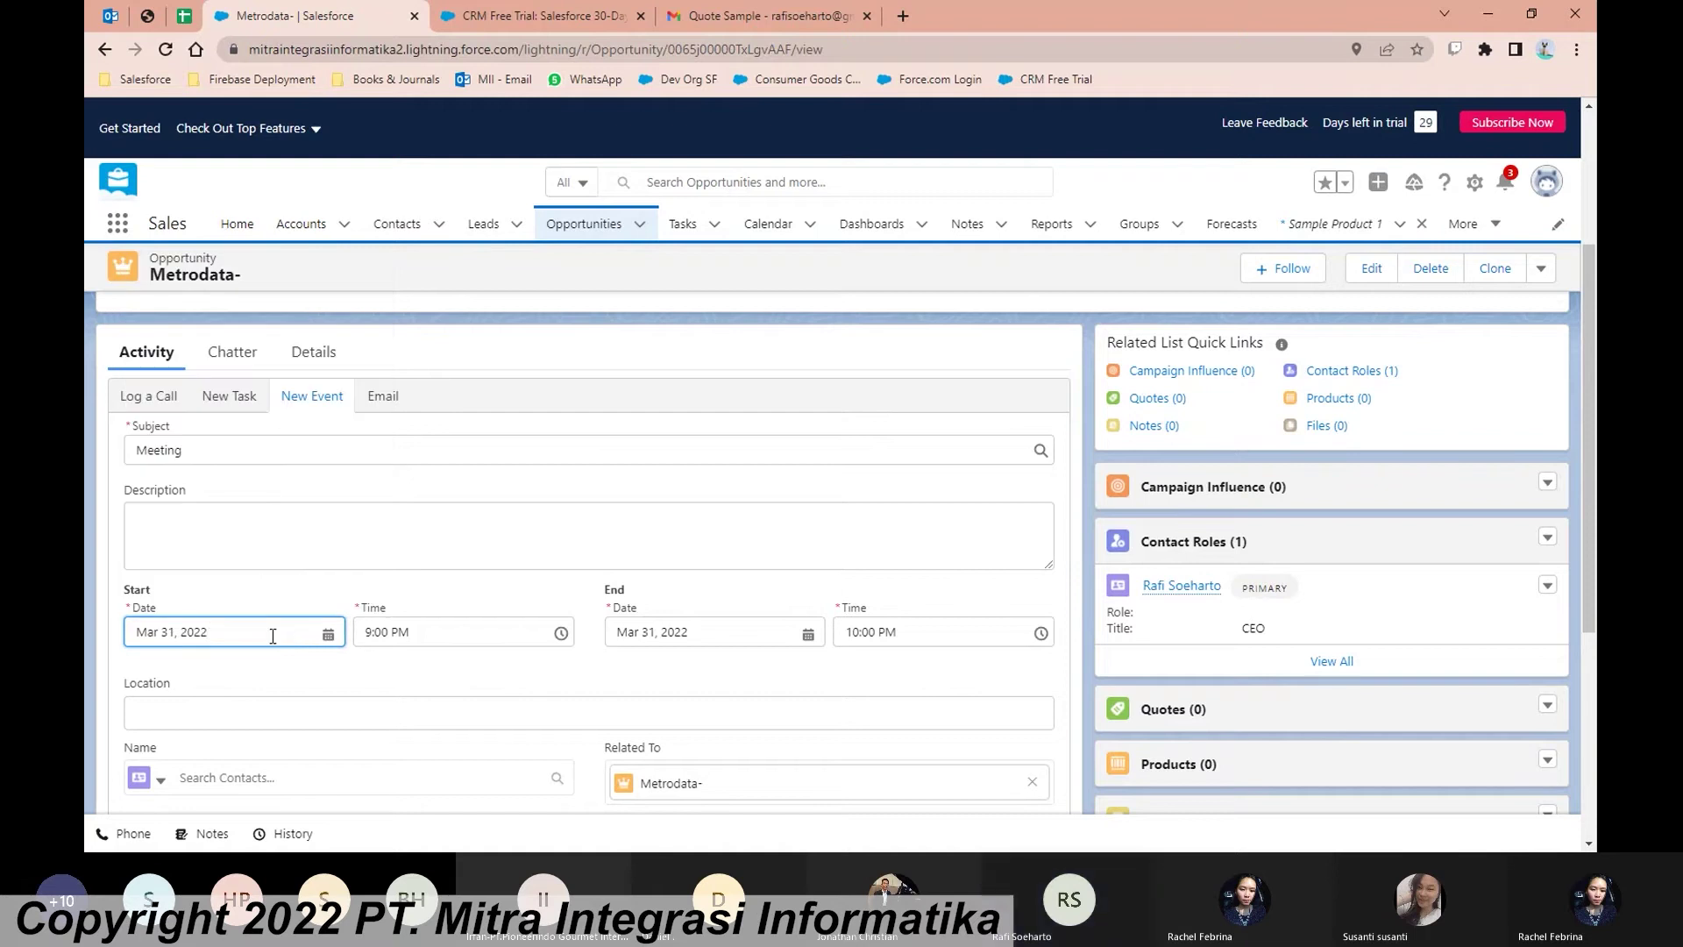
{"action": "left_click", "coordinate": [272, 632]}
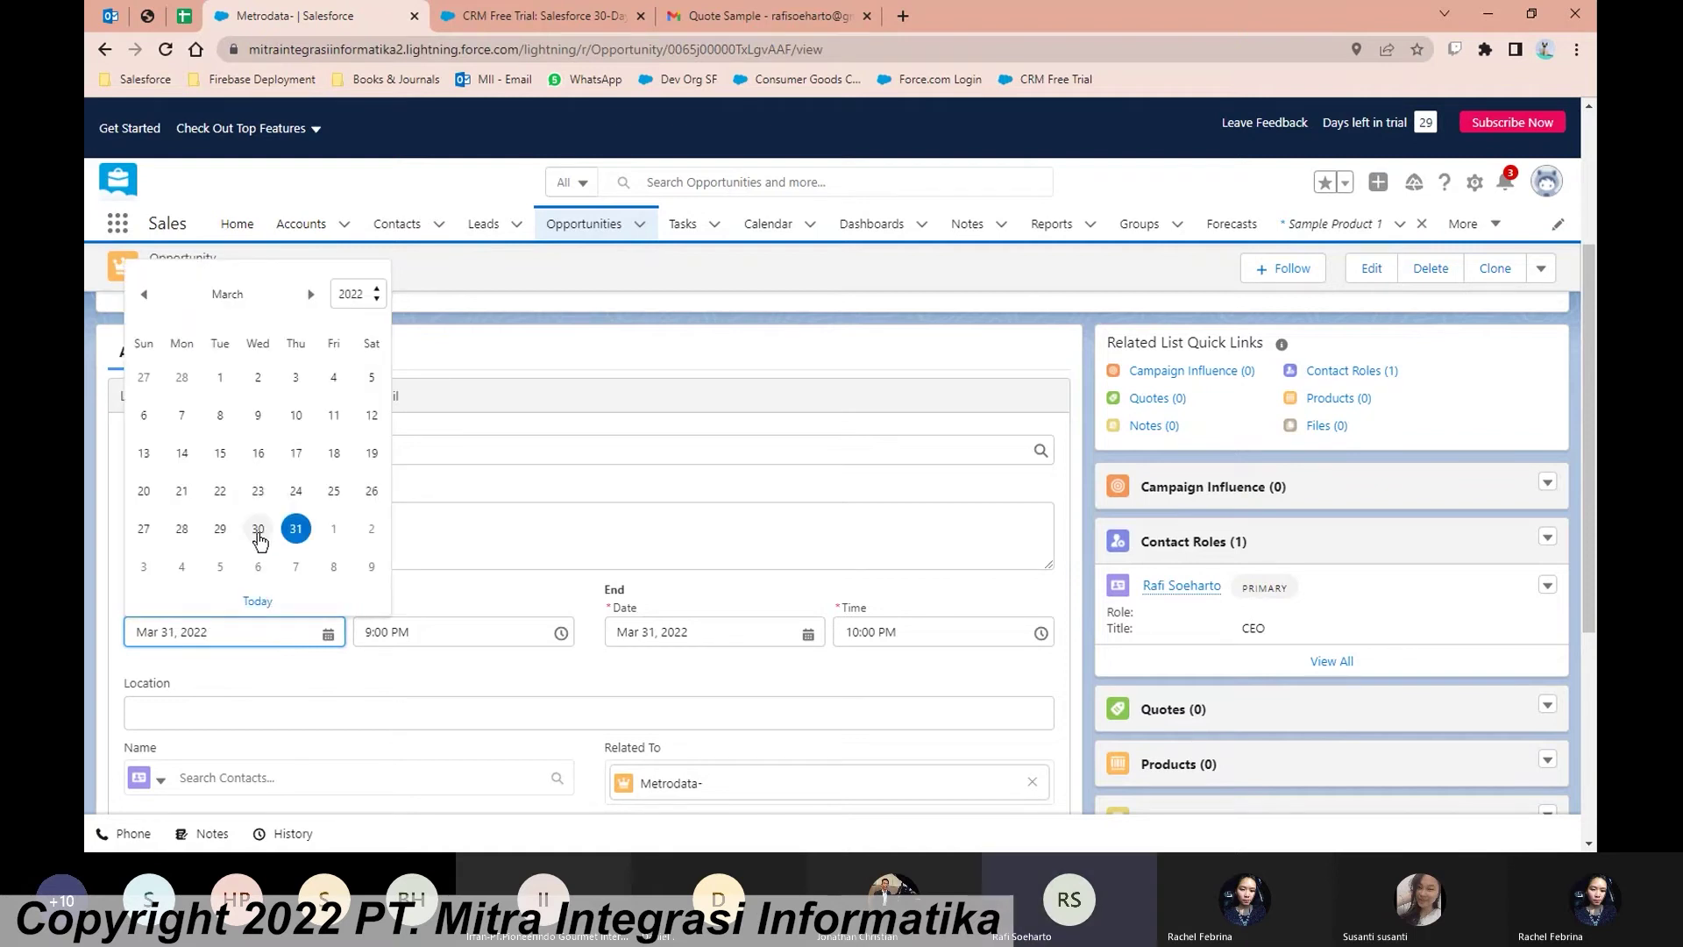
{"action": "left_click", "coordinate": [258, 530]}
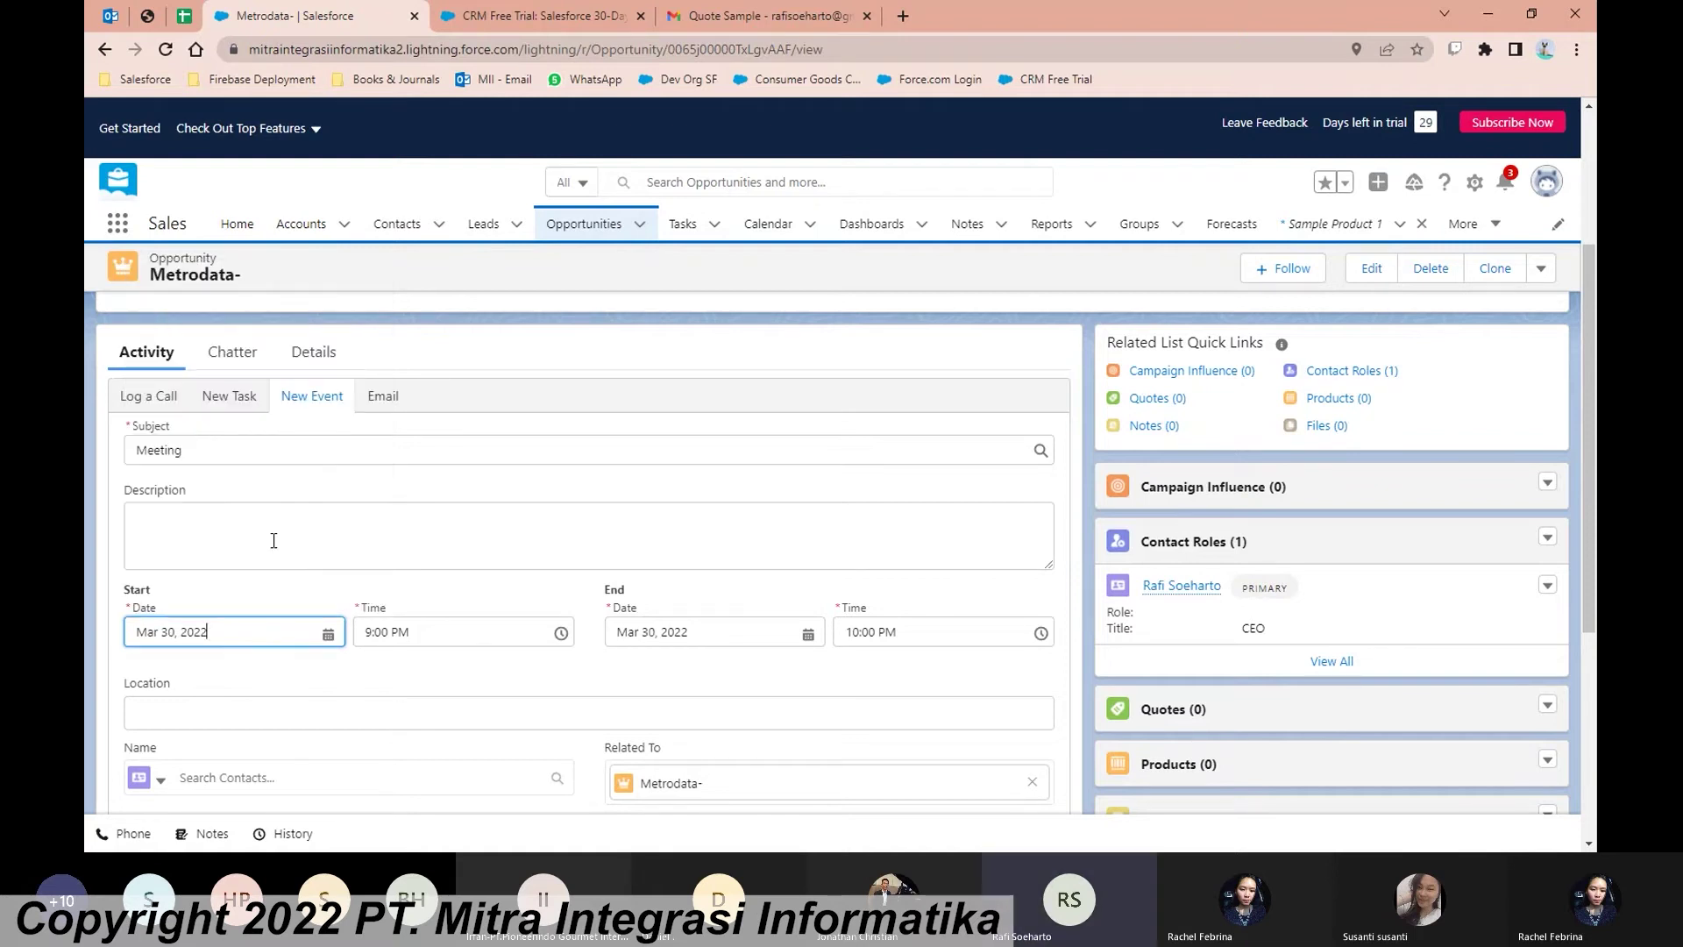
{"action": "left_click", "coordinate": [480, 630]}
{"action": "left_click", "coordinate": [924, 684]}
Step: Give the event the description 'Meeting tentang Opty Amount'
{"action": "left_click", "coordinate": [822, 524]}
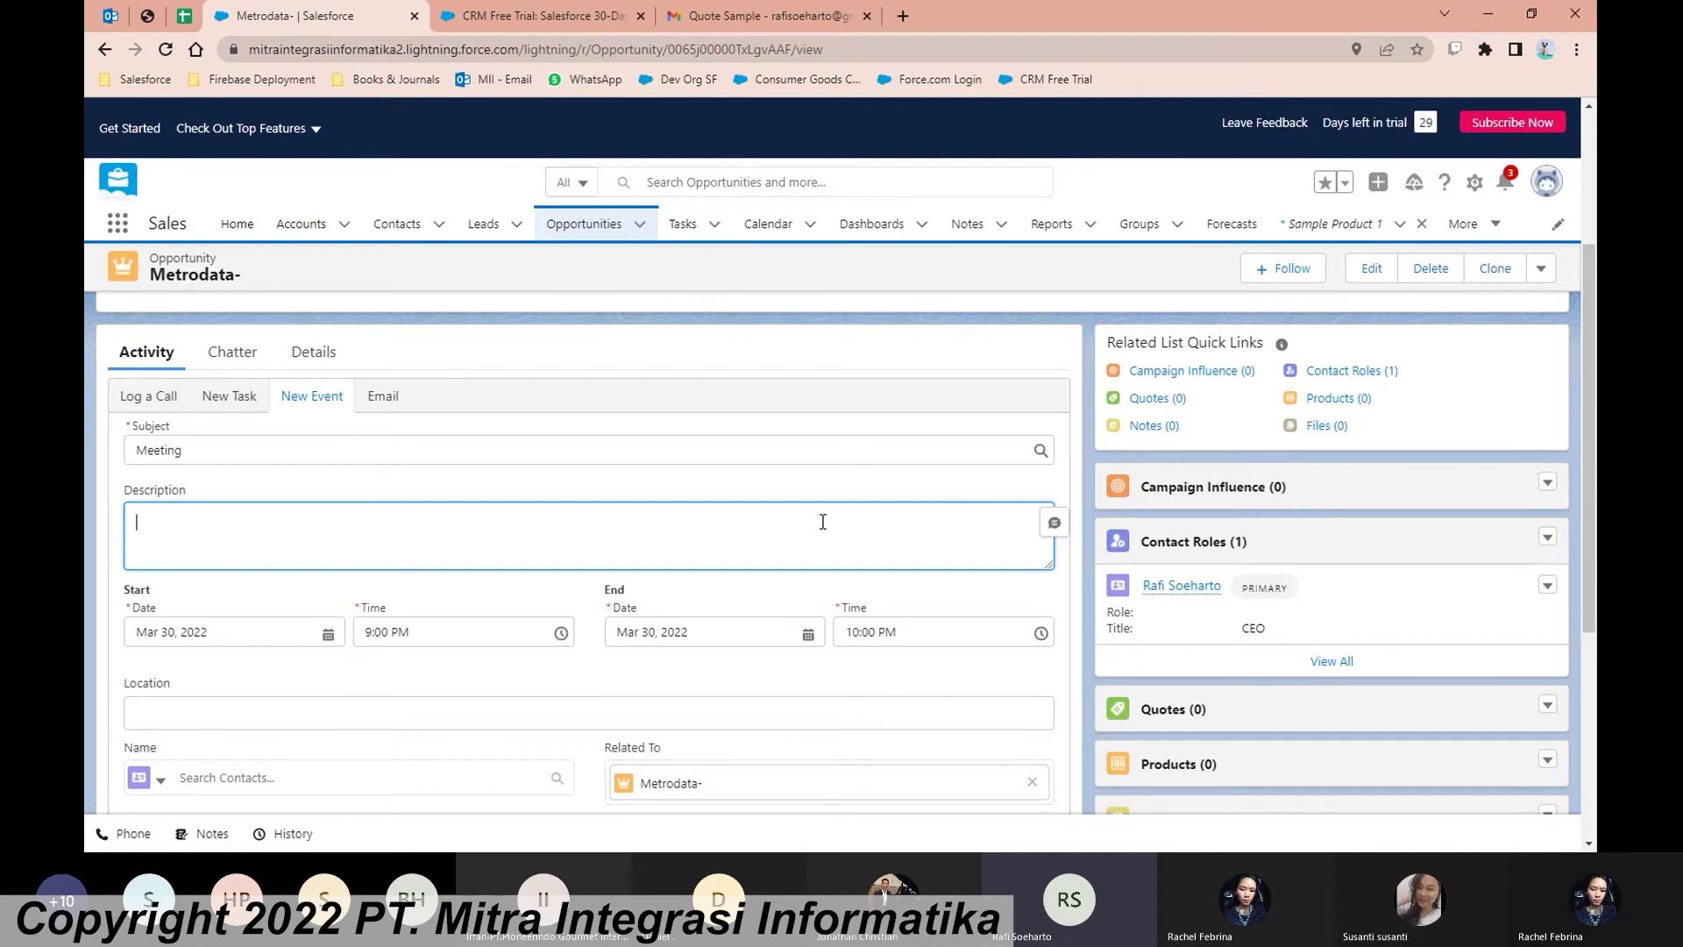
{"action": "type", "text": "Meeting tentang"}
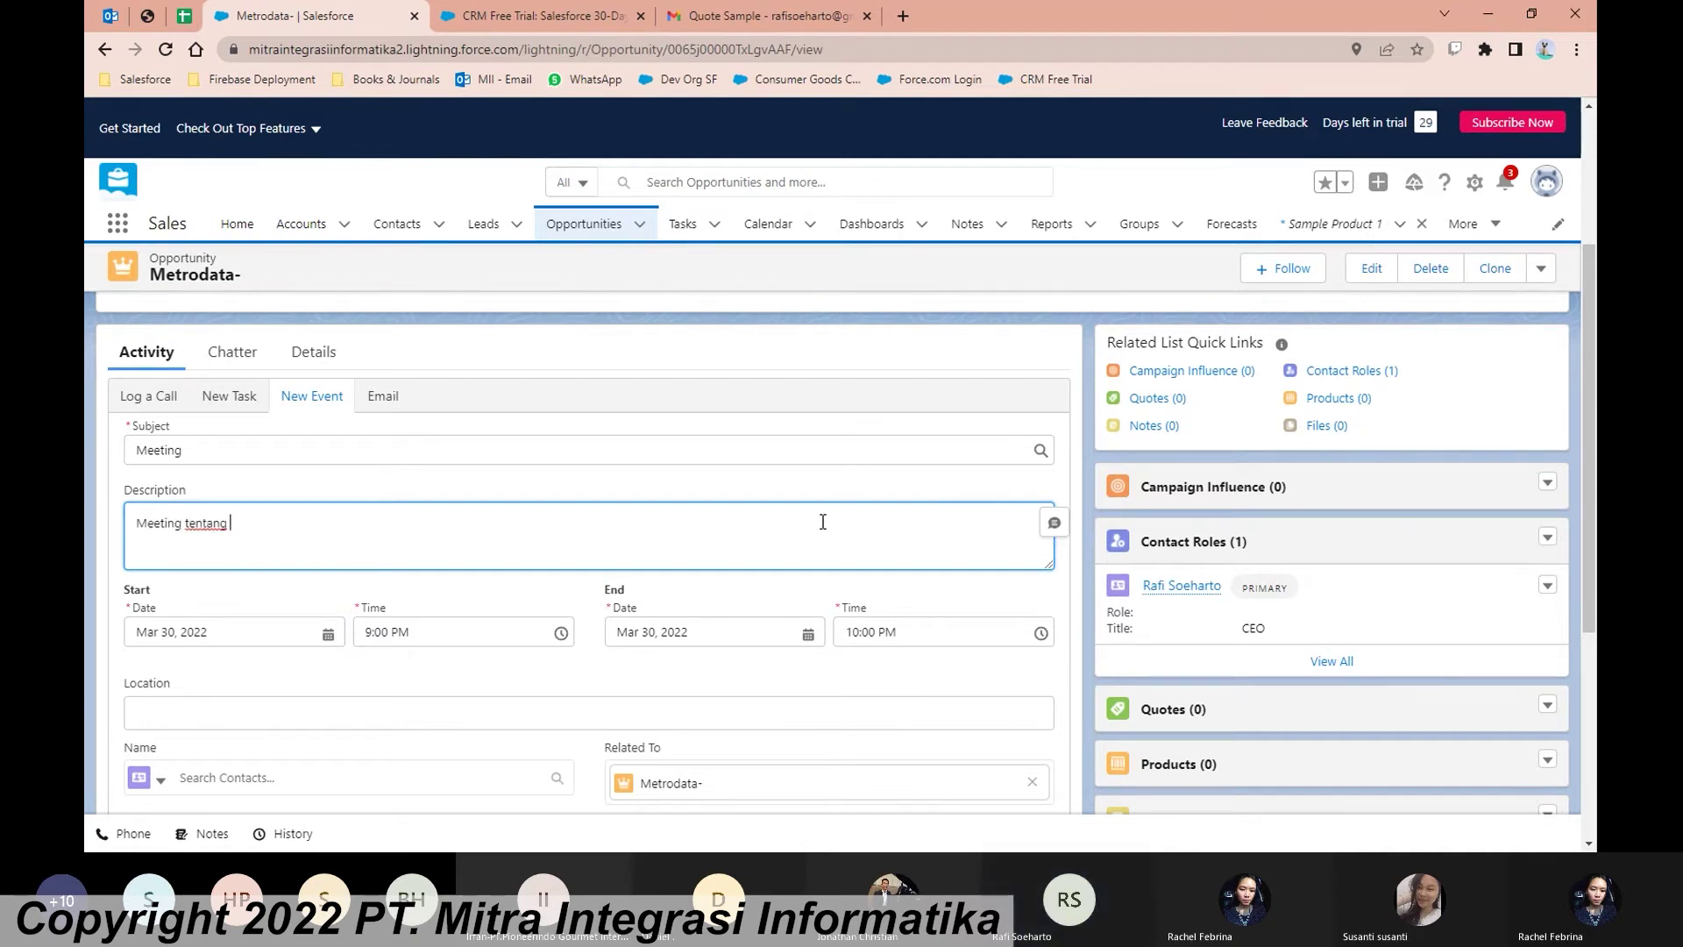
{"action": "type", "text": " Opty Amount"}
{"action": "left_click", "coordinate": [812, 488]}
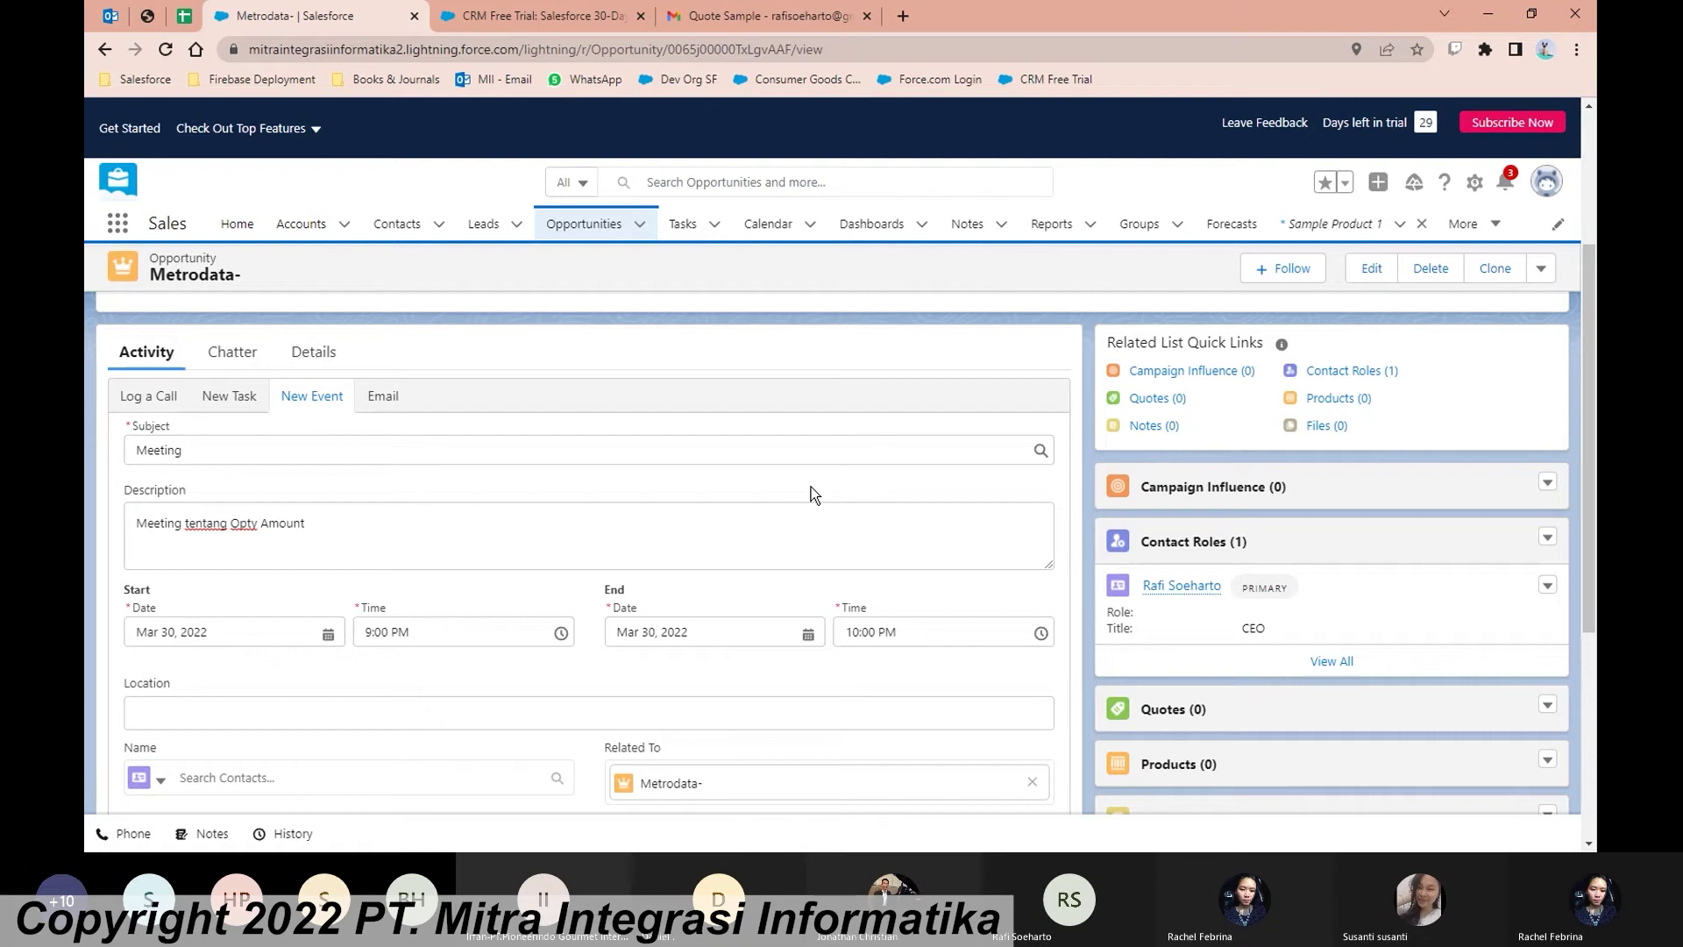
{"action": "scroll", "coordinate": [812, 487], "scroll_direction": "down", "scroll_amount": 2}
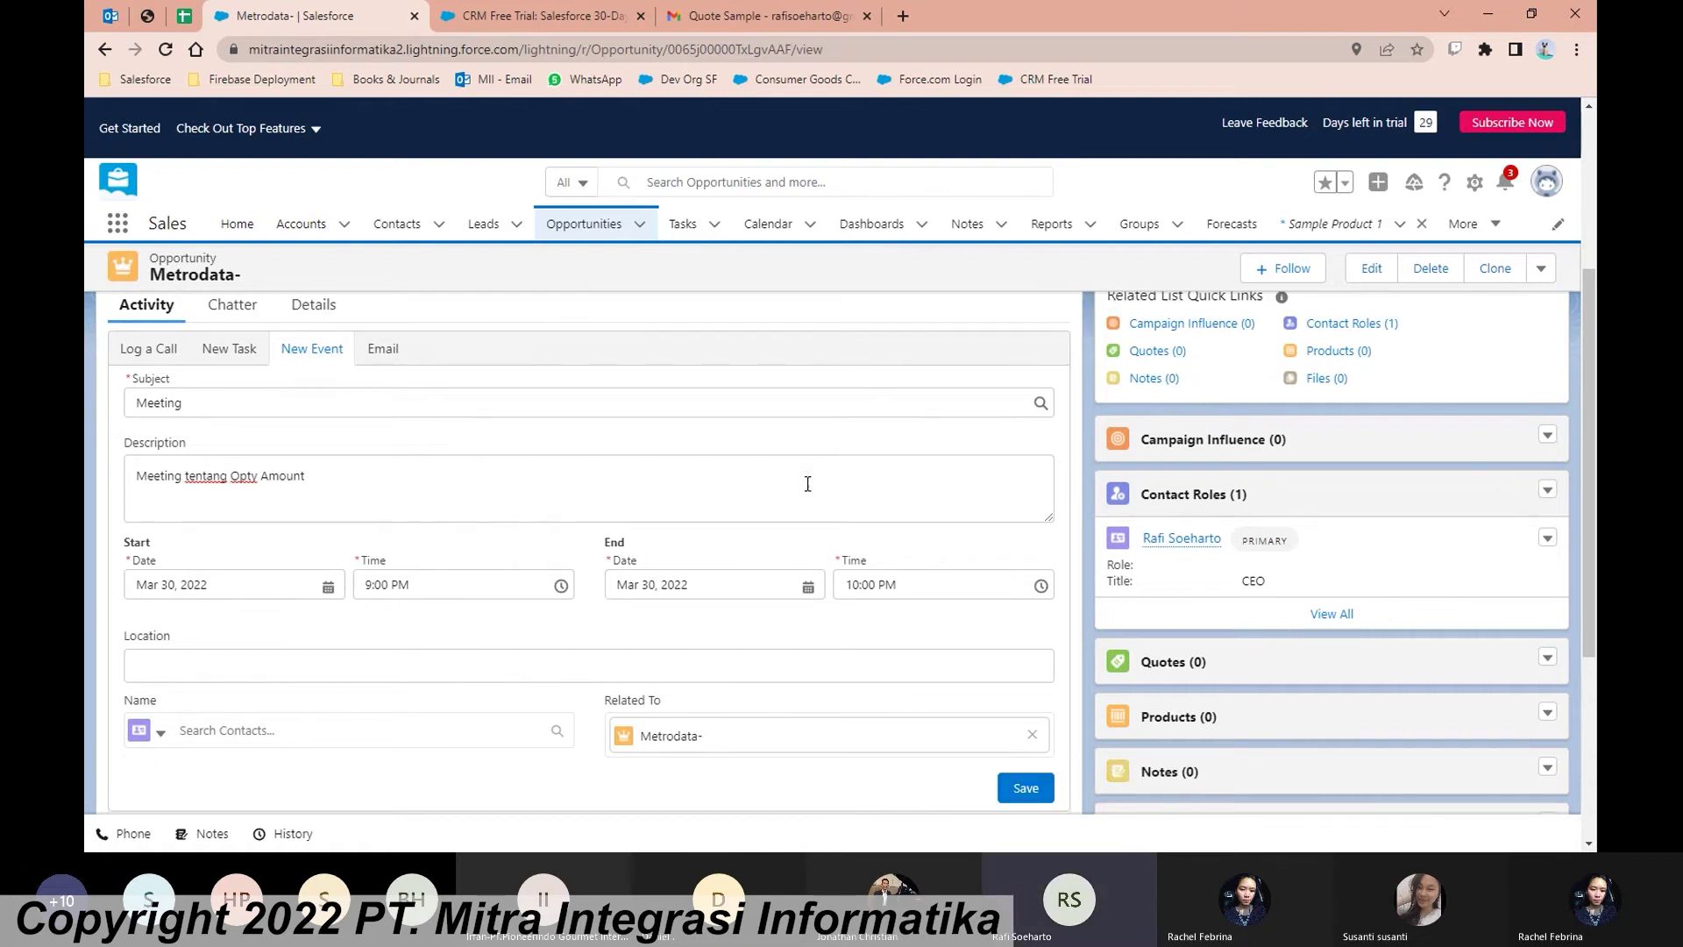
{"action": "left_click", "coordinate": [466, 425]}
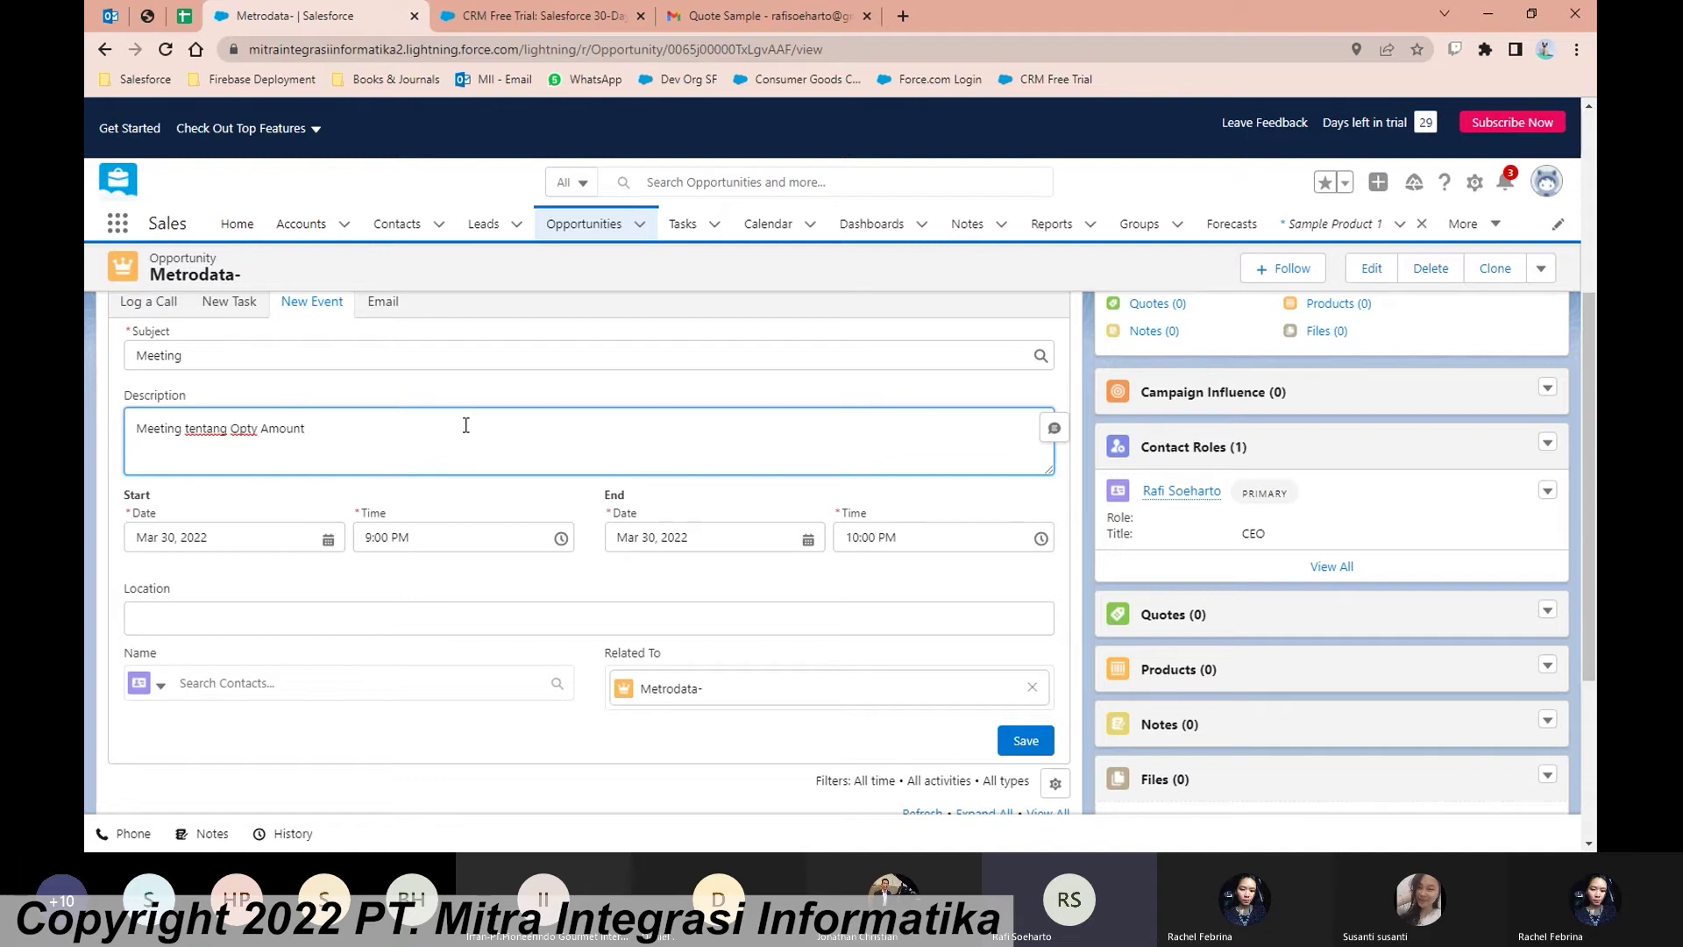
Step: Set location Teams, attach the Metrodata contact, and save the Meeting event
{"action": "left_click", "coordinate": [831, 619]}
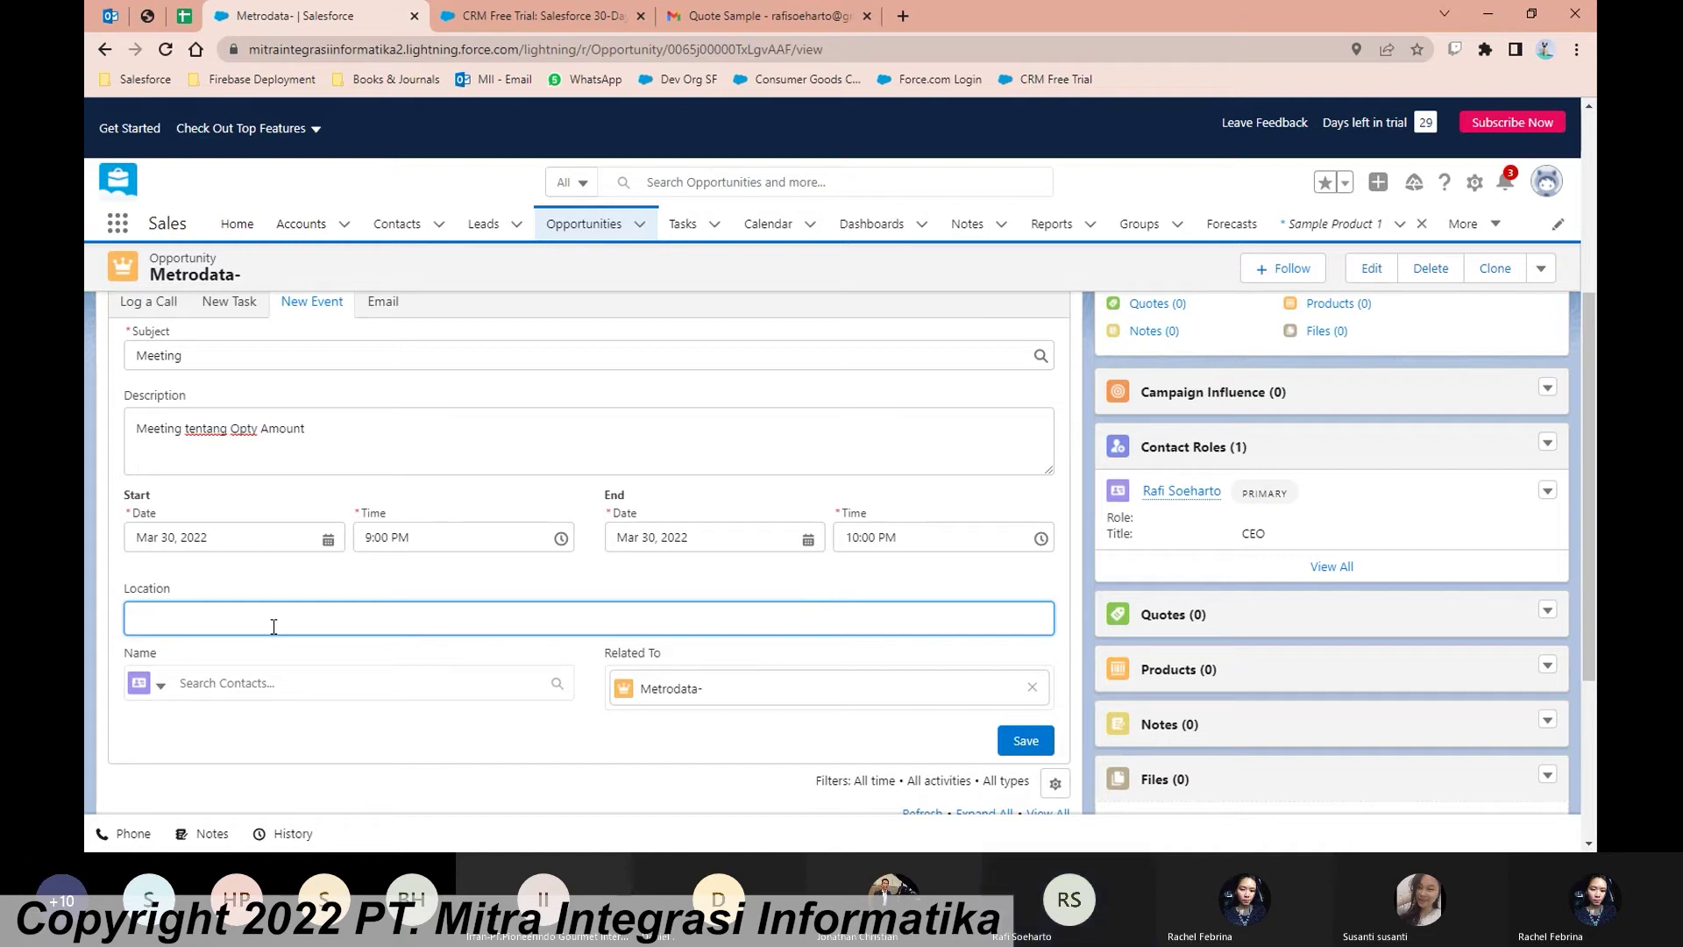
{"action": "type", "text": "Teams"}
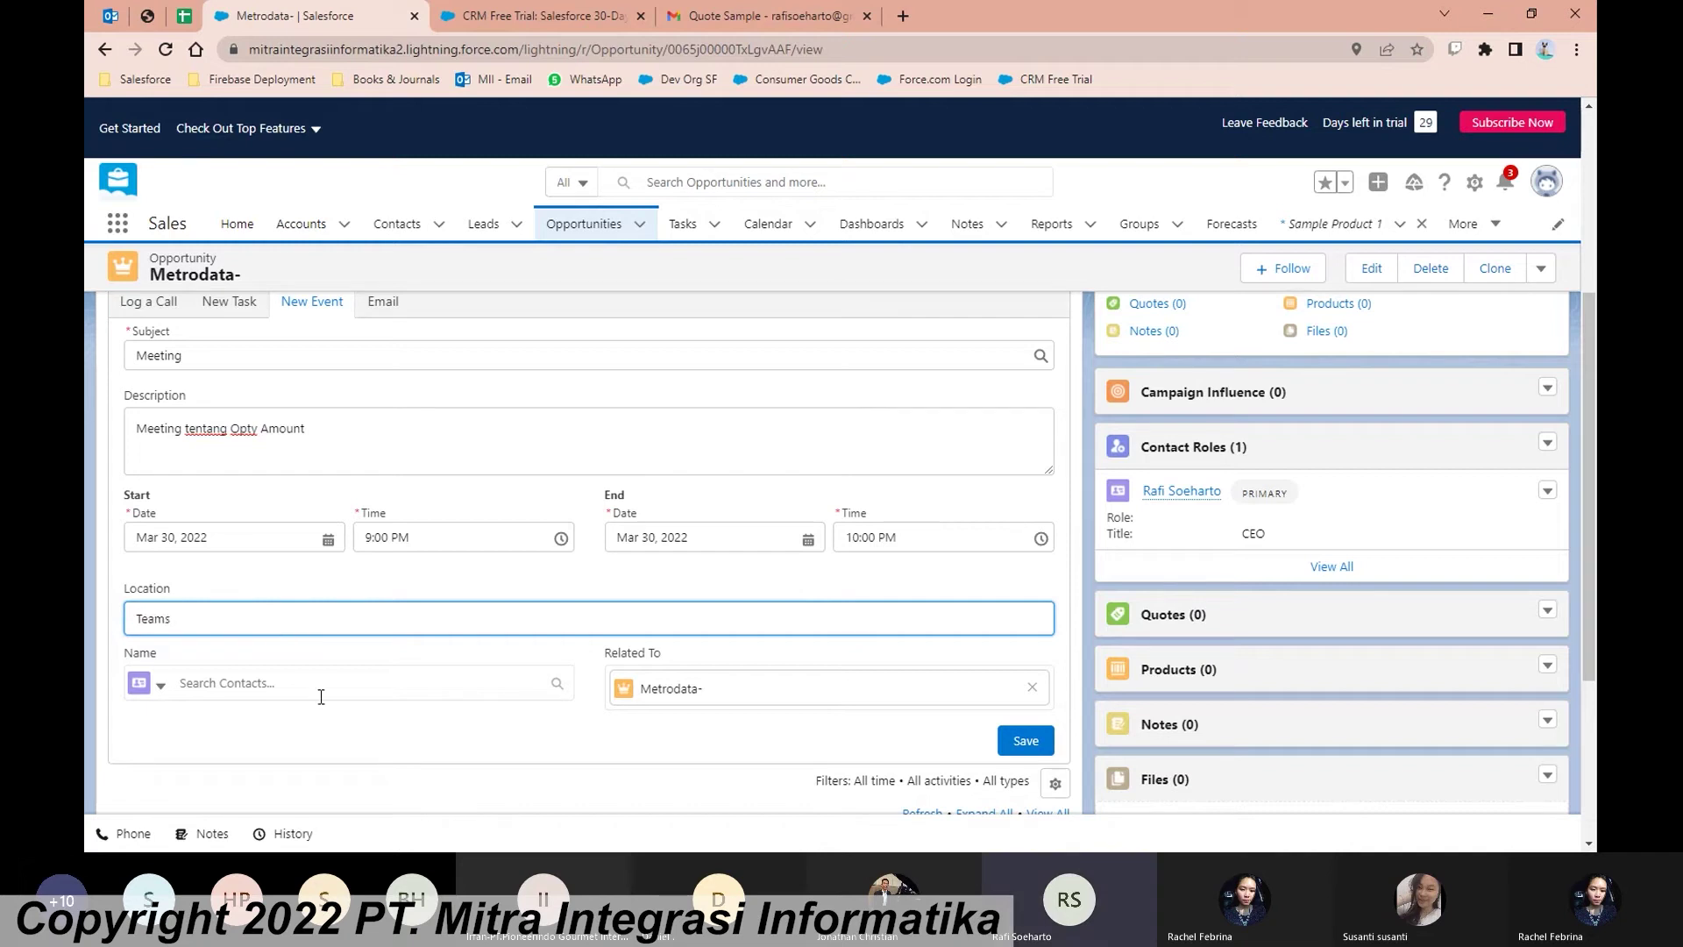
{"action": "left_click", "coordinate": [230, 691]}
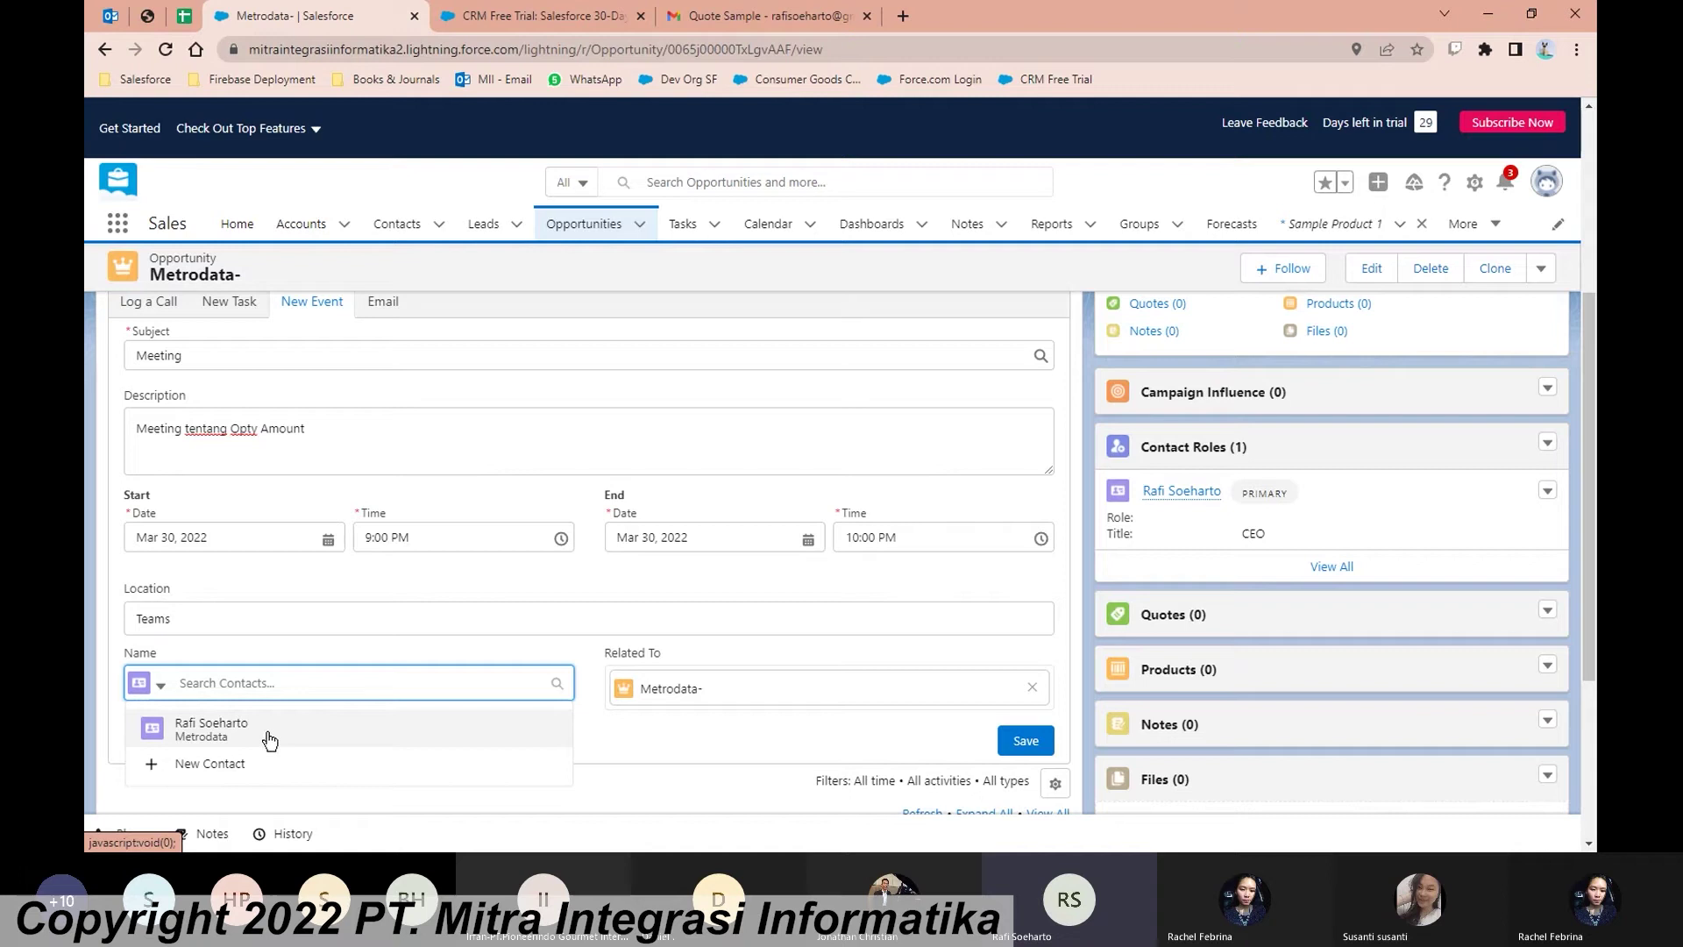
{"action": "left_click", "coordinate": [269, 741]}
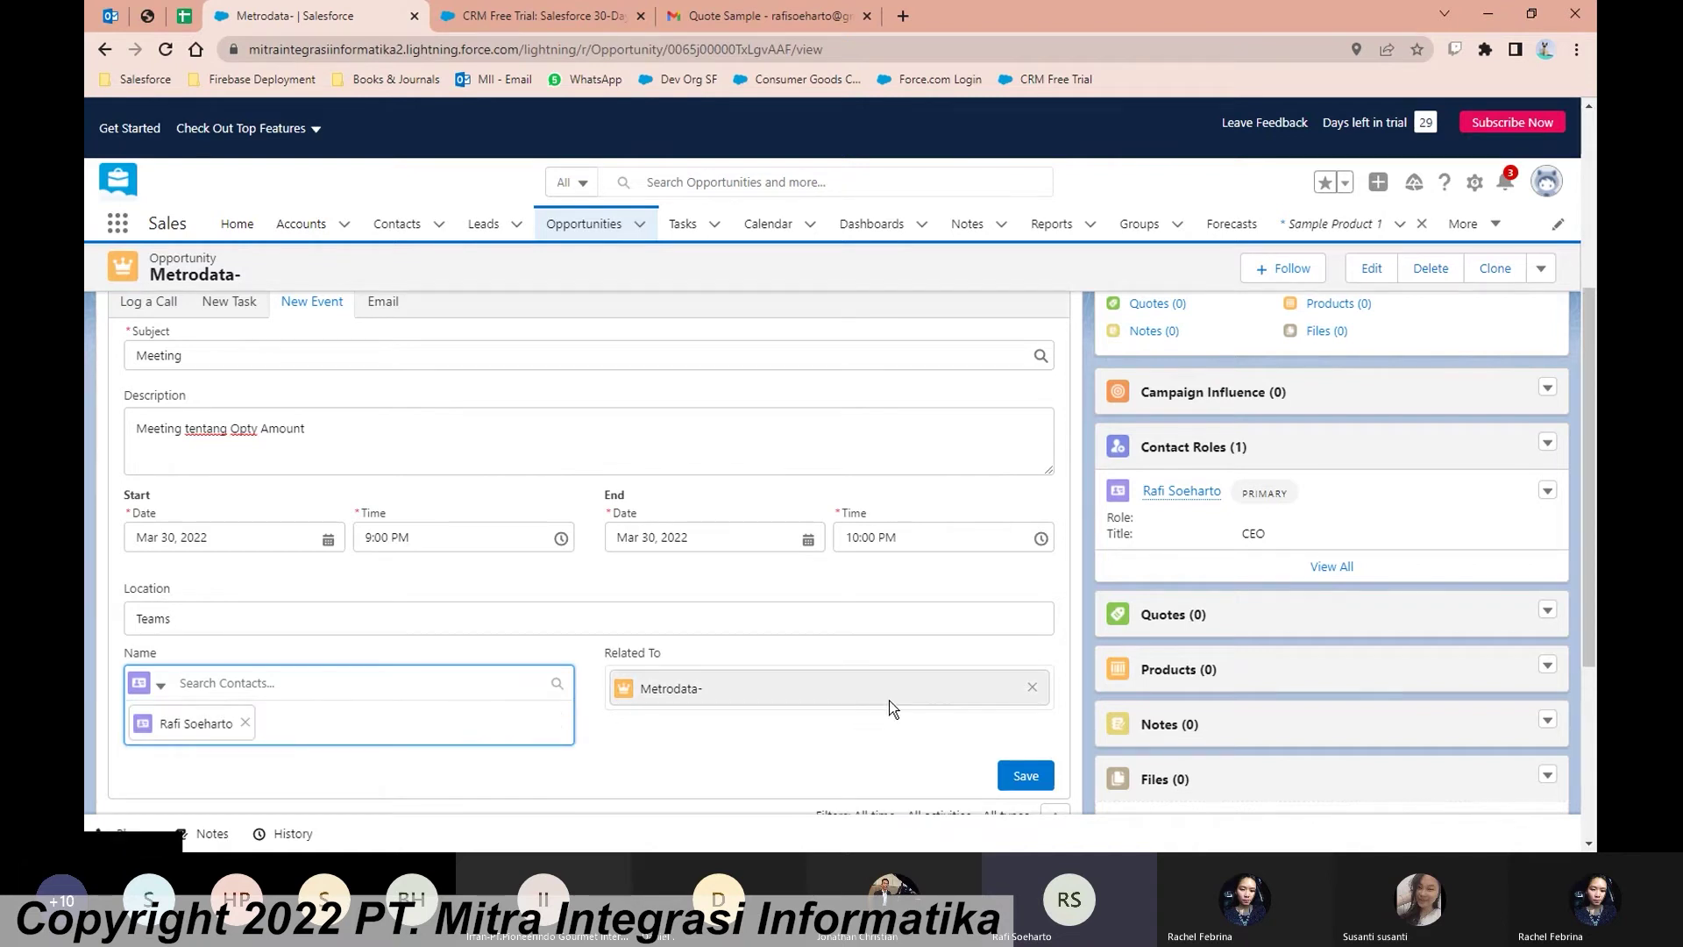
{"action": "scroll", "coordinate": [805, 583], "scroll_direction": "down", "scroll_amount": 1}
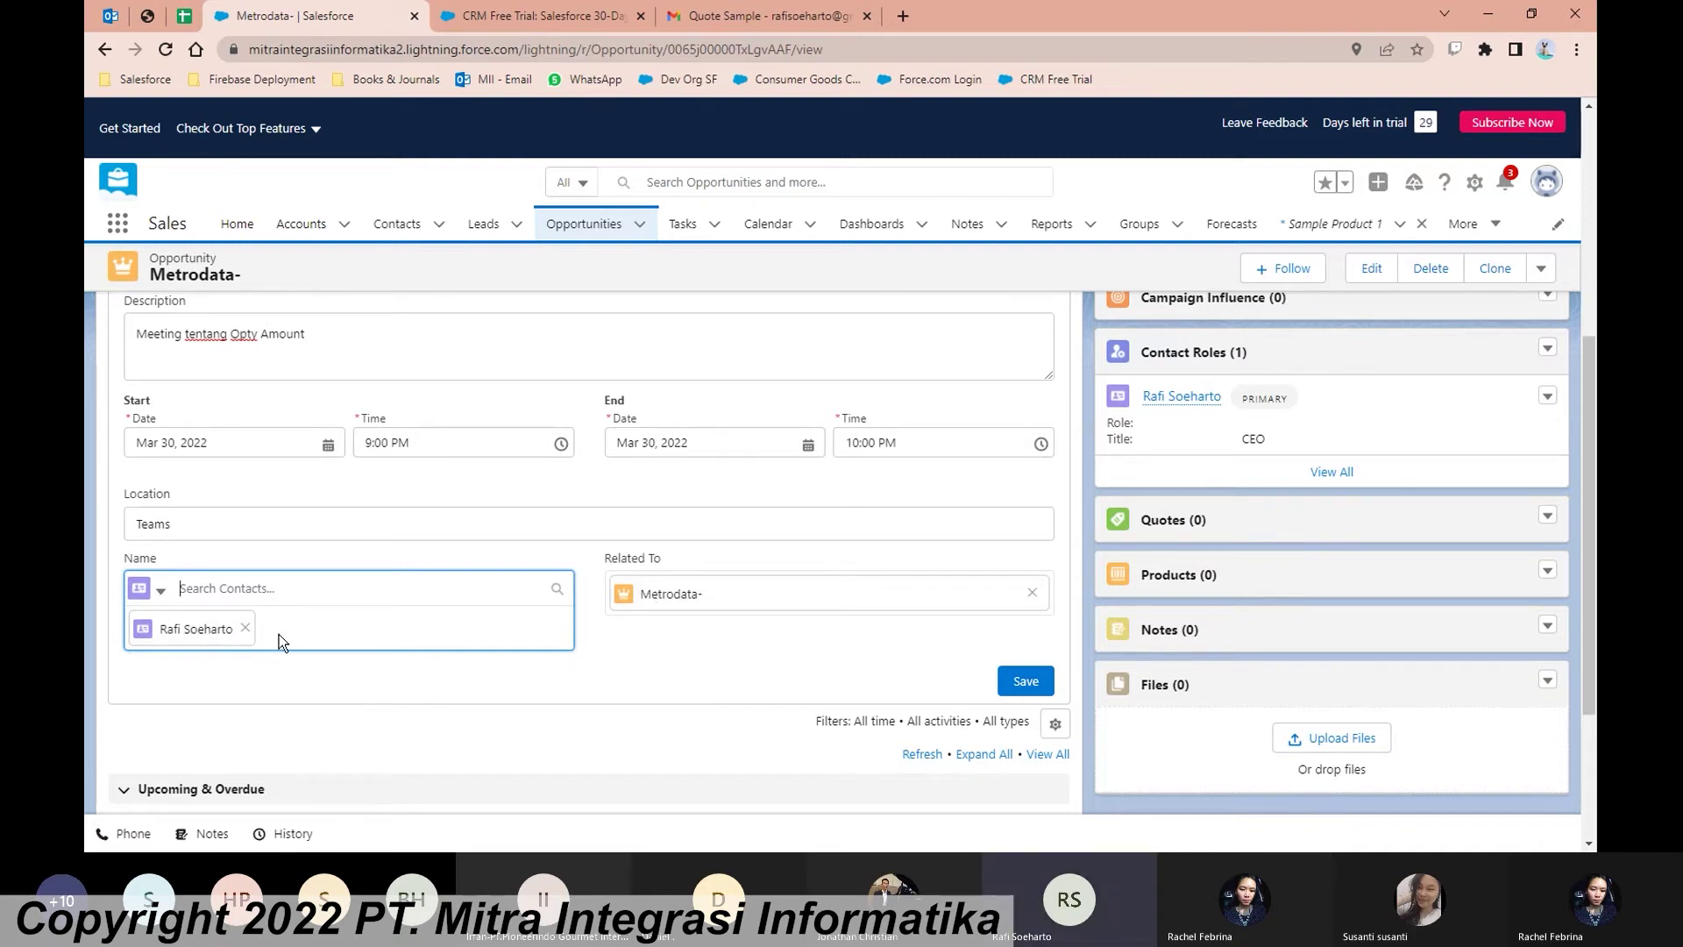
{"action": "left_click", "coordinate": [1024, 682]}
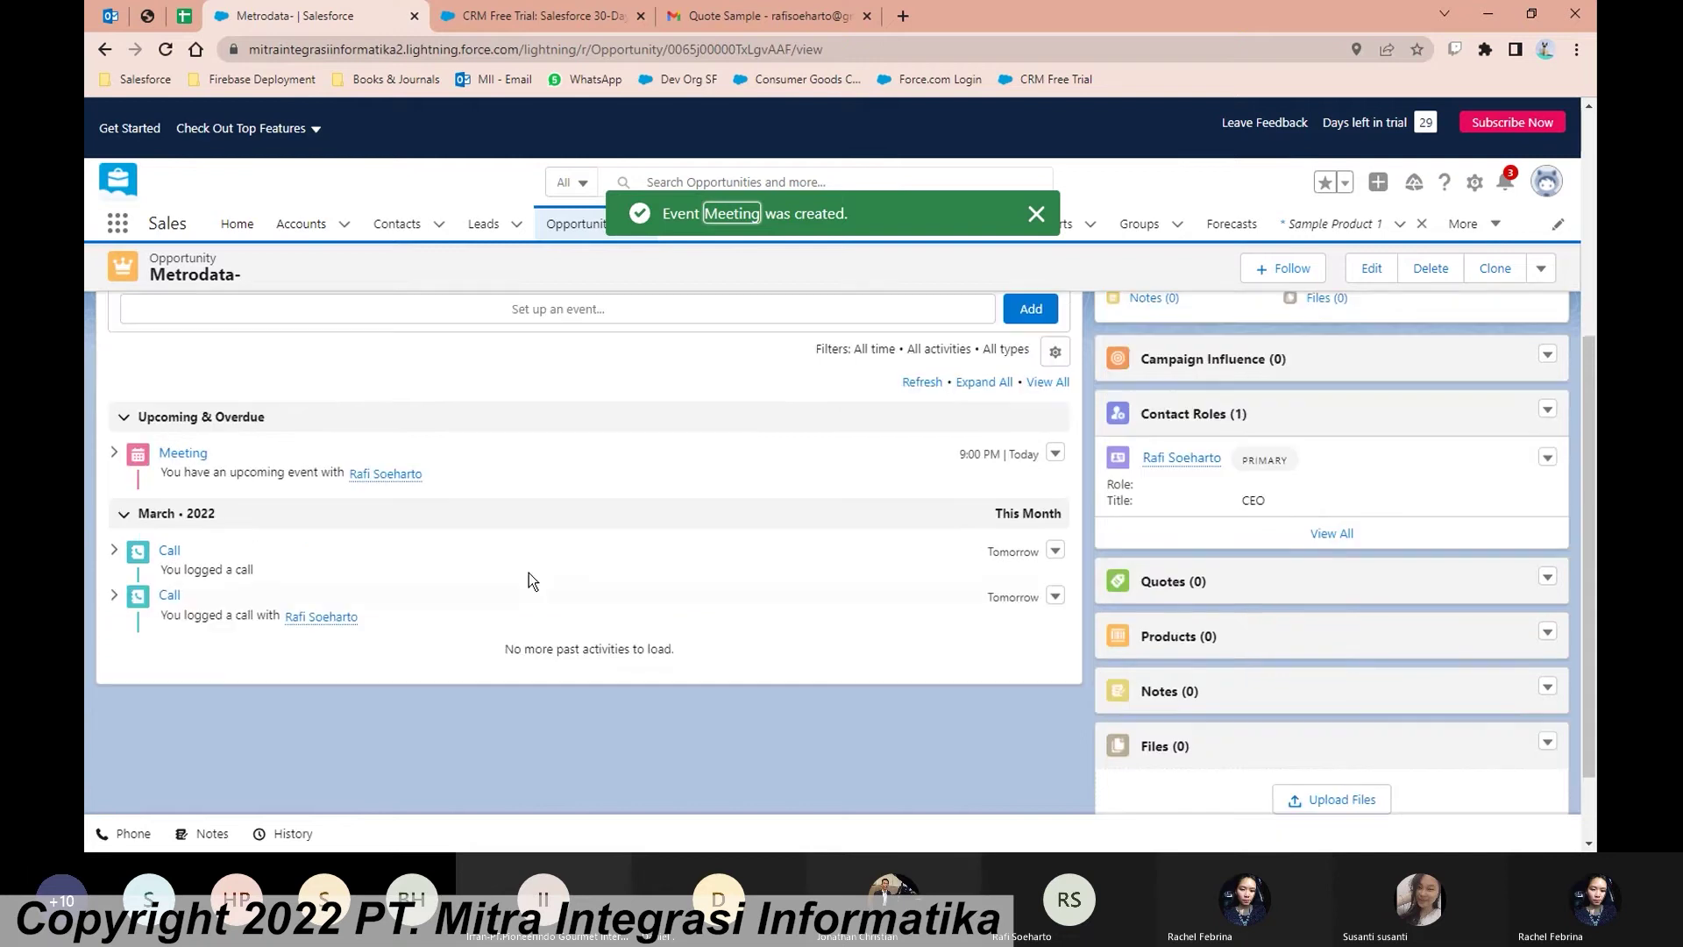
Step: Preview the opportunity's Products (0) related list, which holds no products yet
{"action": "scroll", "coordinate": [529, 572], "scroll_direction": "up", "scroll_amount": 1}
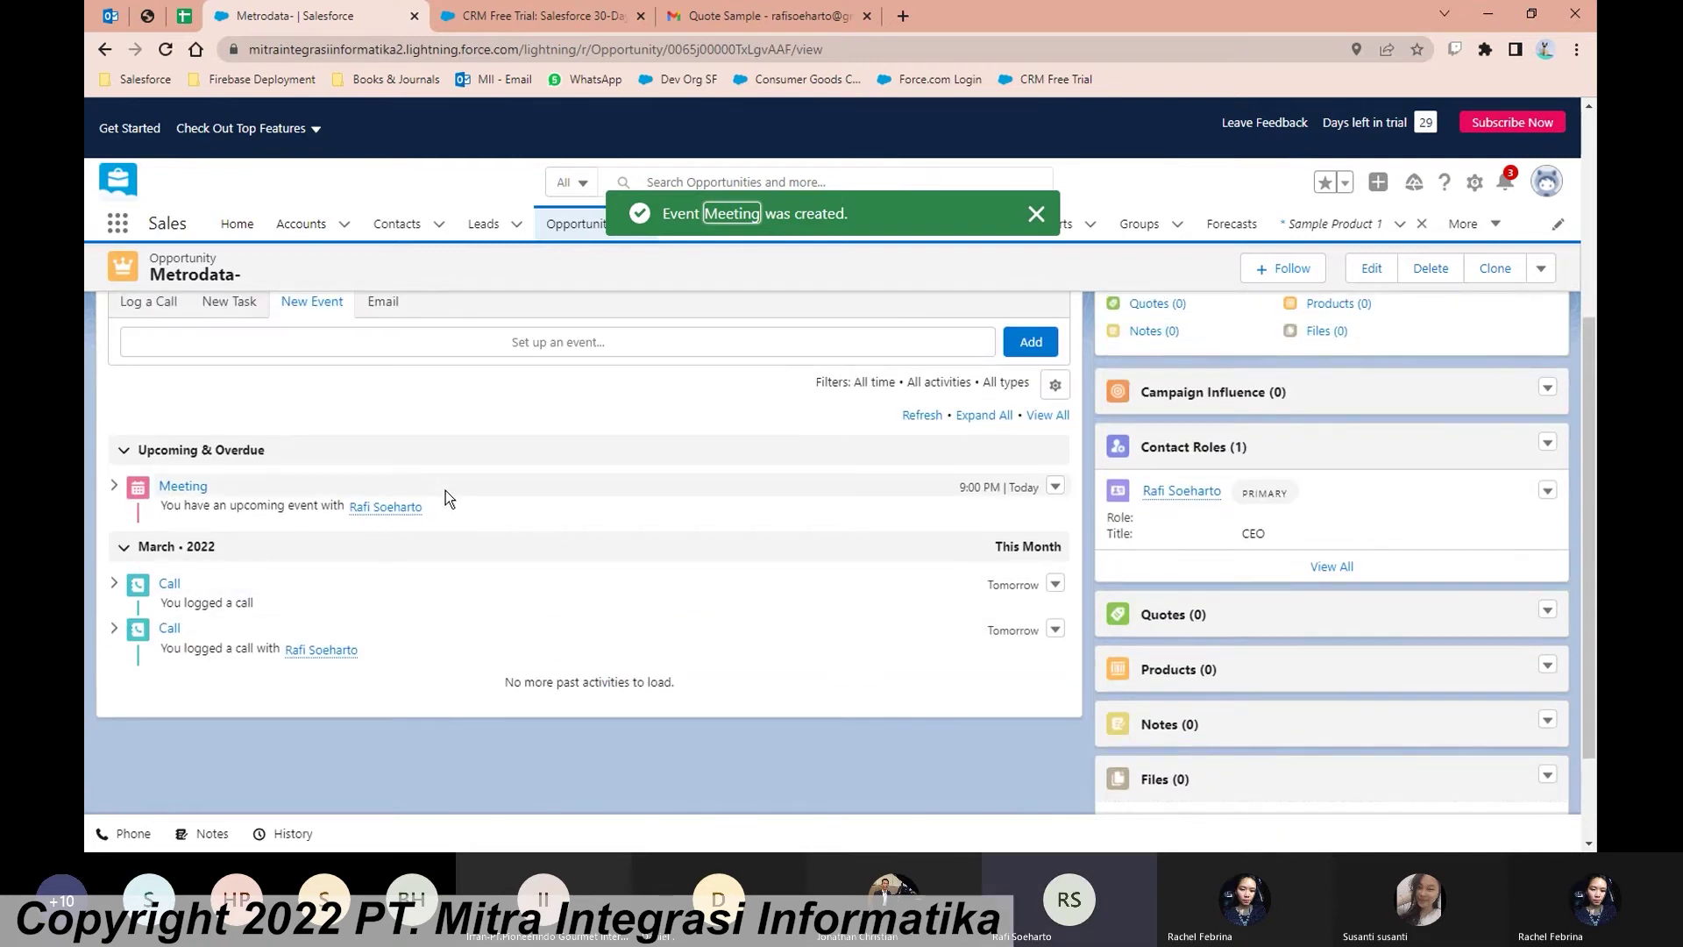
{"action": "scroll", "coordinate": [712, 501], "scroll_direction": "up", "scroll_amount": 1}
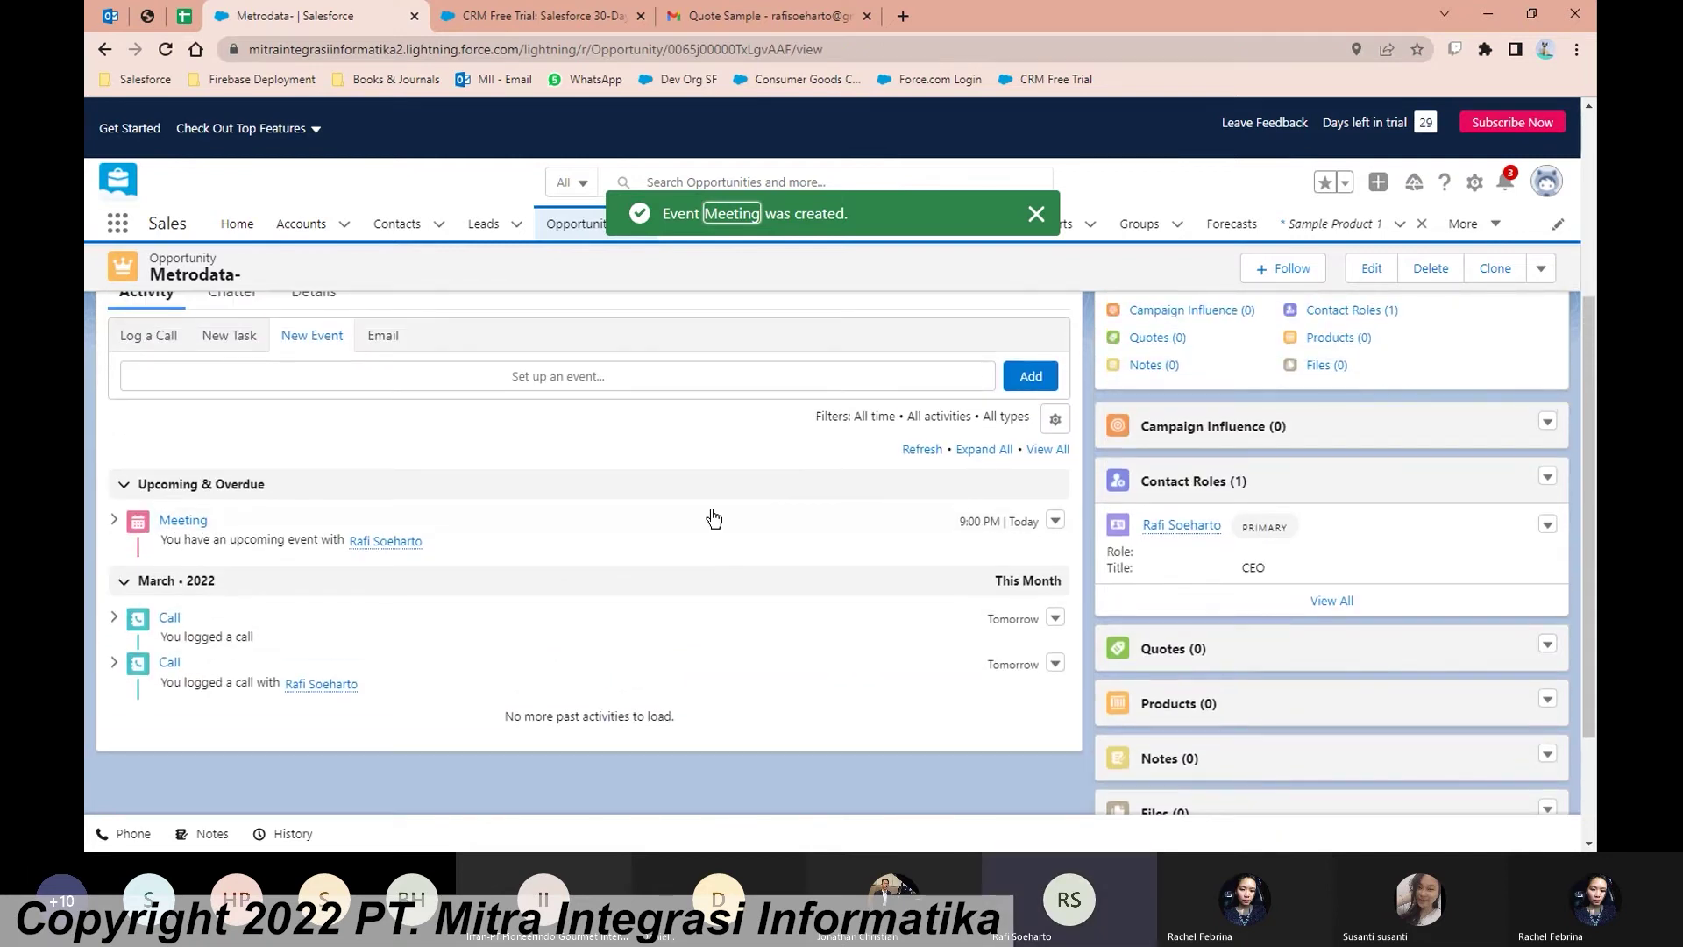
{"action": "scroll", "coordinate": [713, 519], "scroll_direction": "up", "scroll_amount": 1}
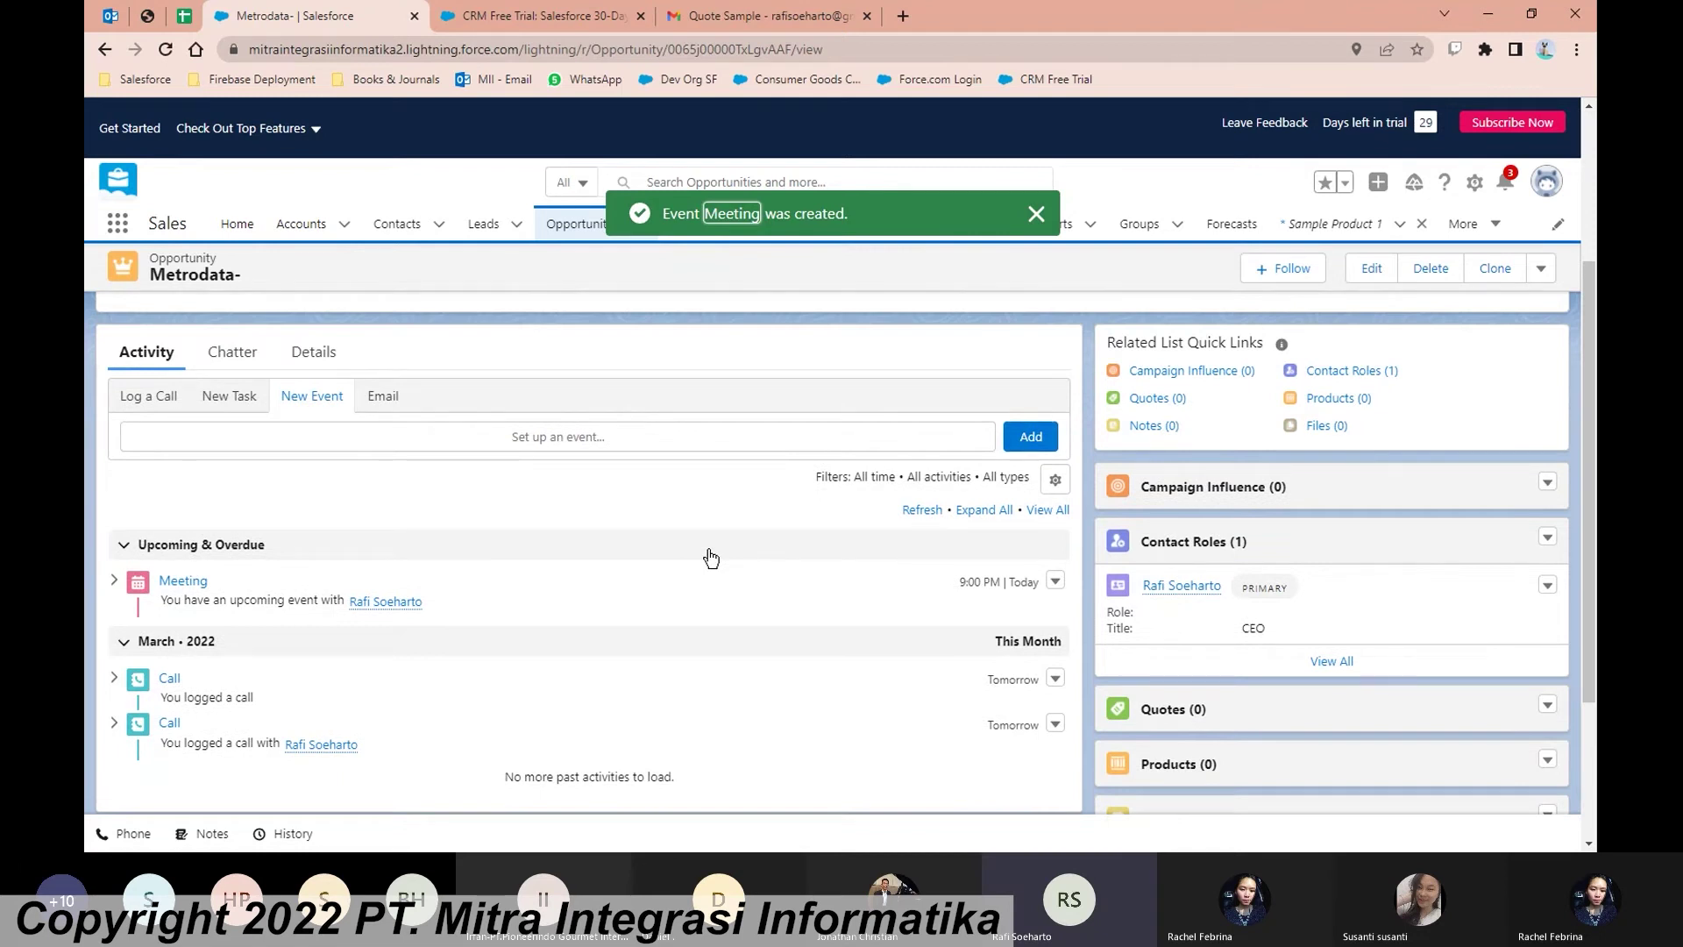
{"action": "scroll", "coordinate": [1179, 592], "scroll_direction": "up", "scroll_amount": 1}
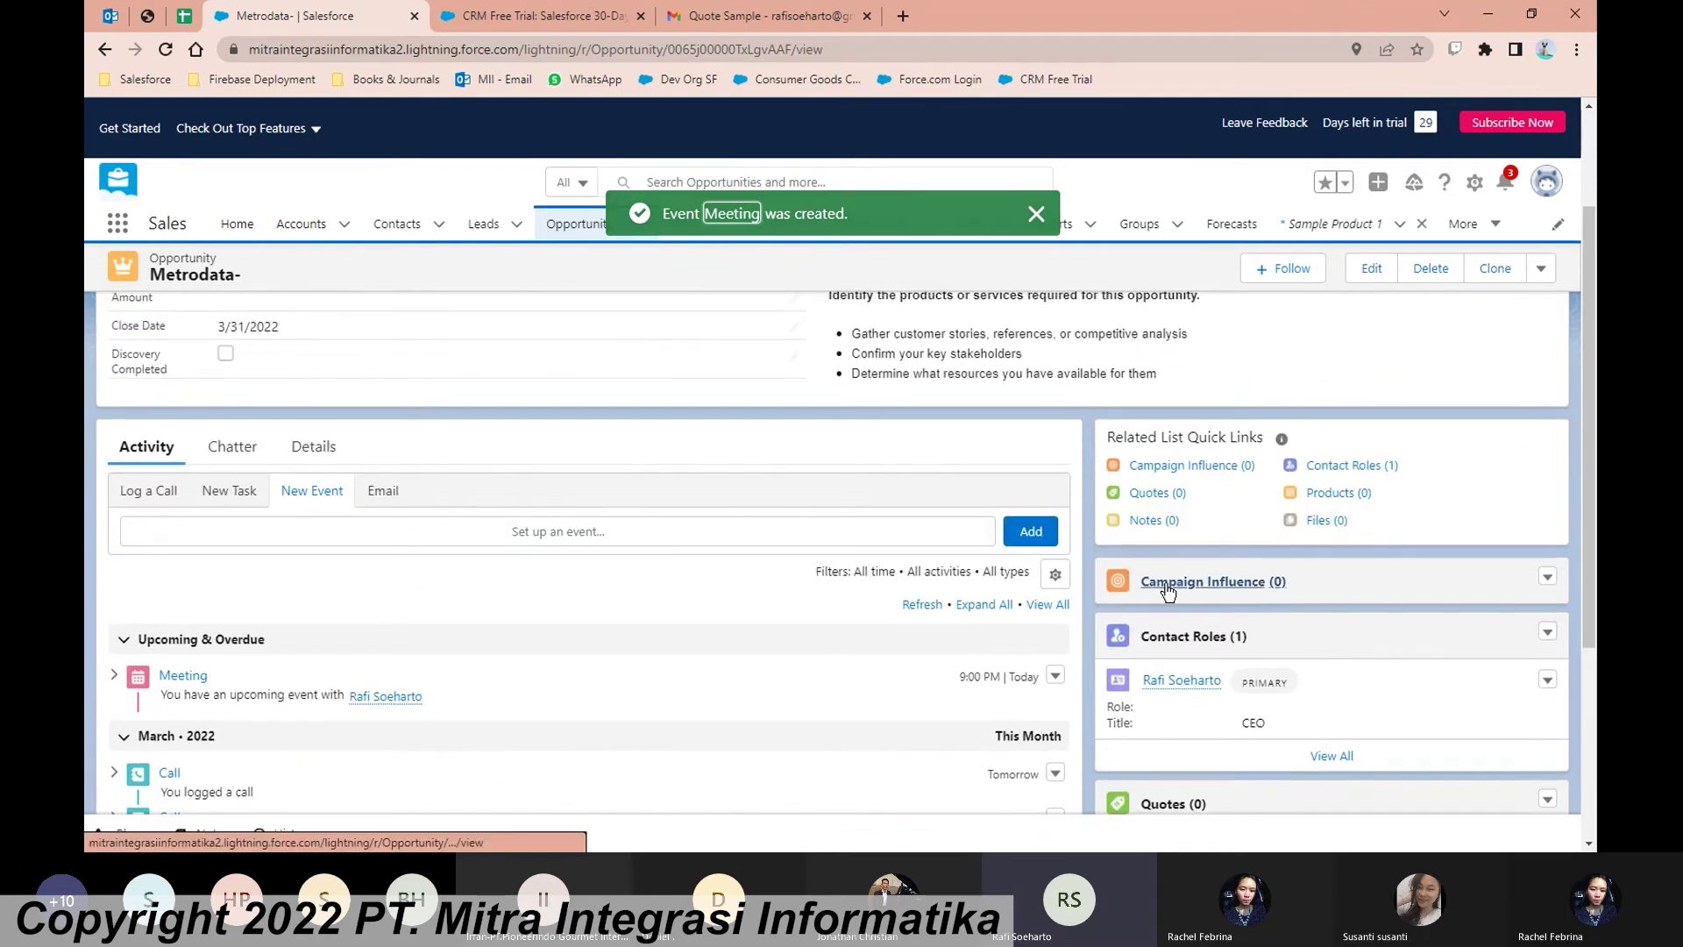
{"action": "scroll", "coordinate": [1166, 589], "scroll_direction": "up", "scroll_amount": 2}
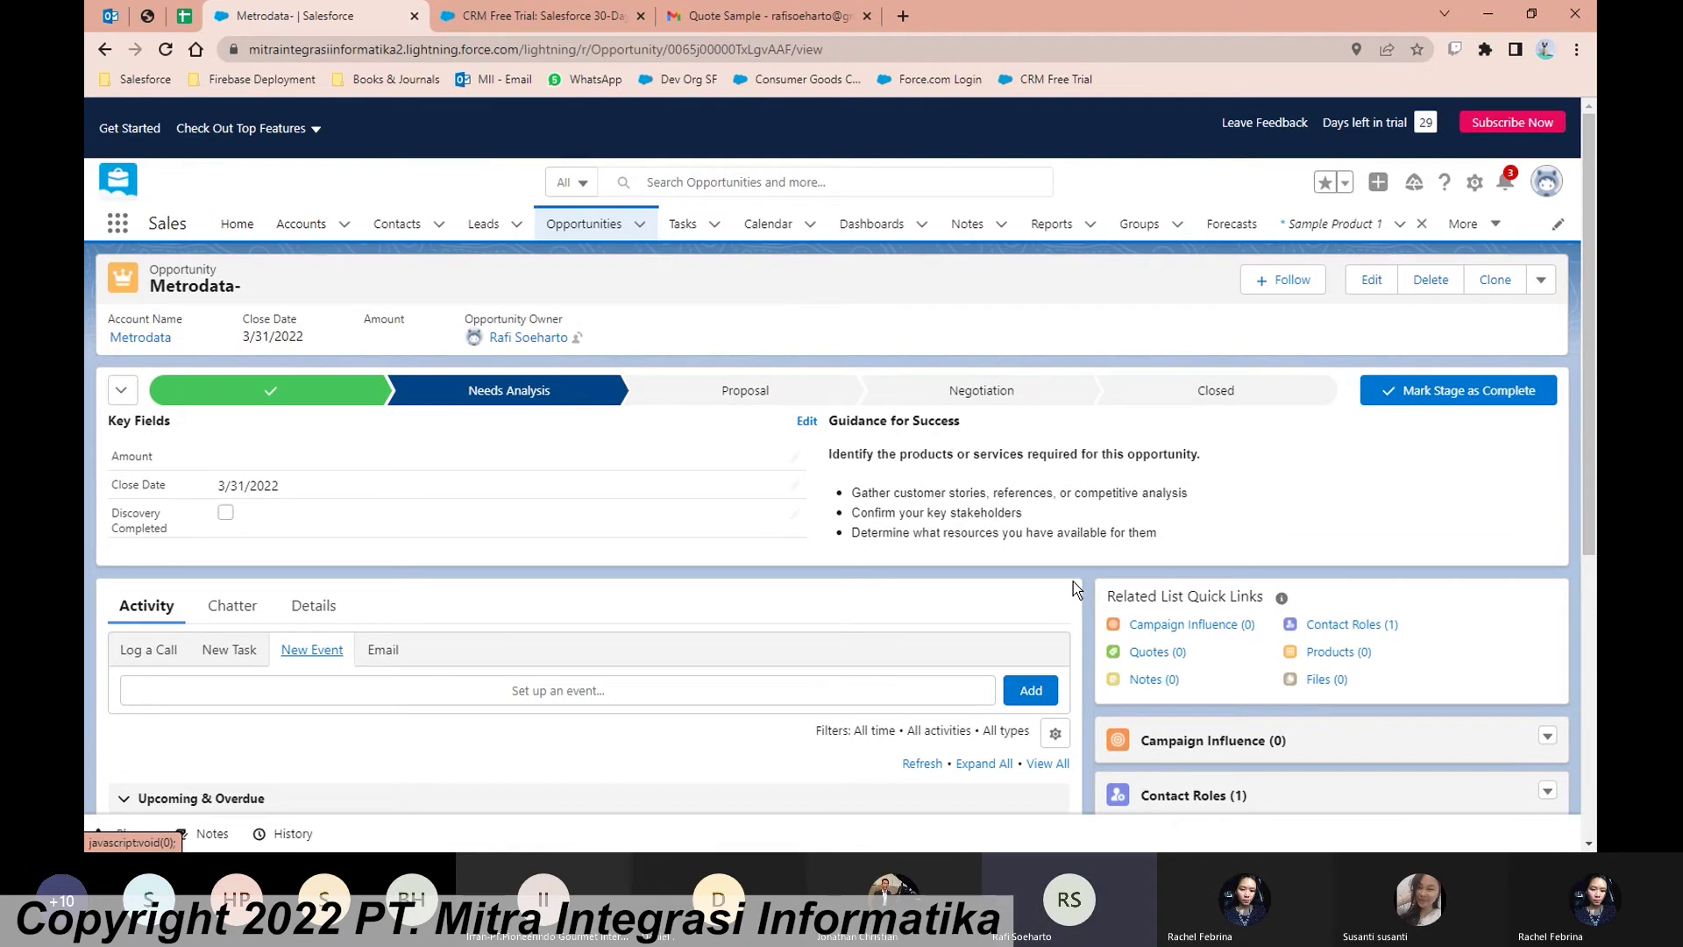
{"action": "left_click", "coordinate": [1328, 653]}
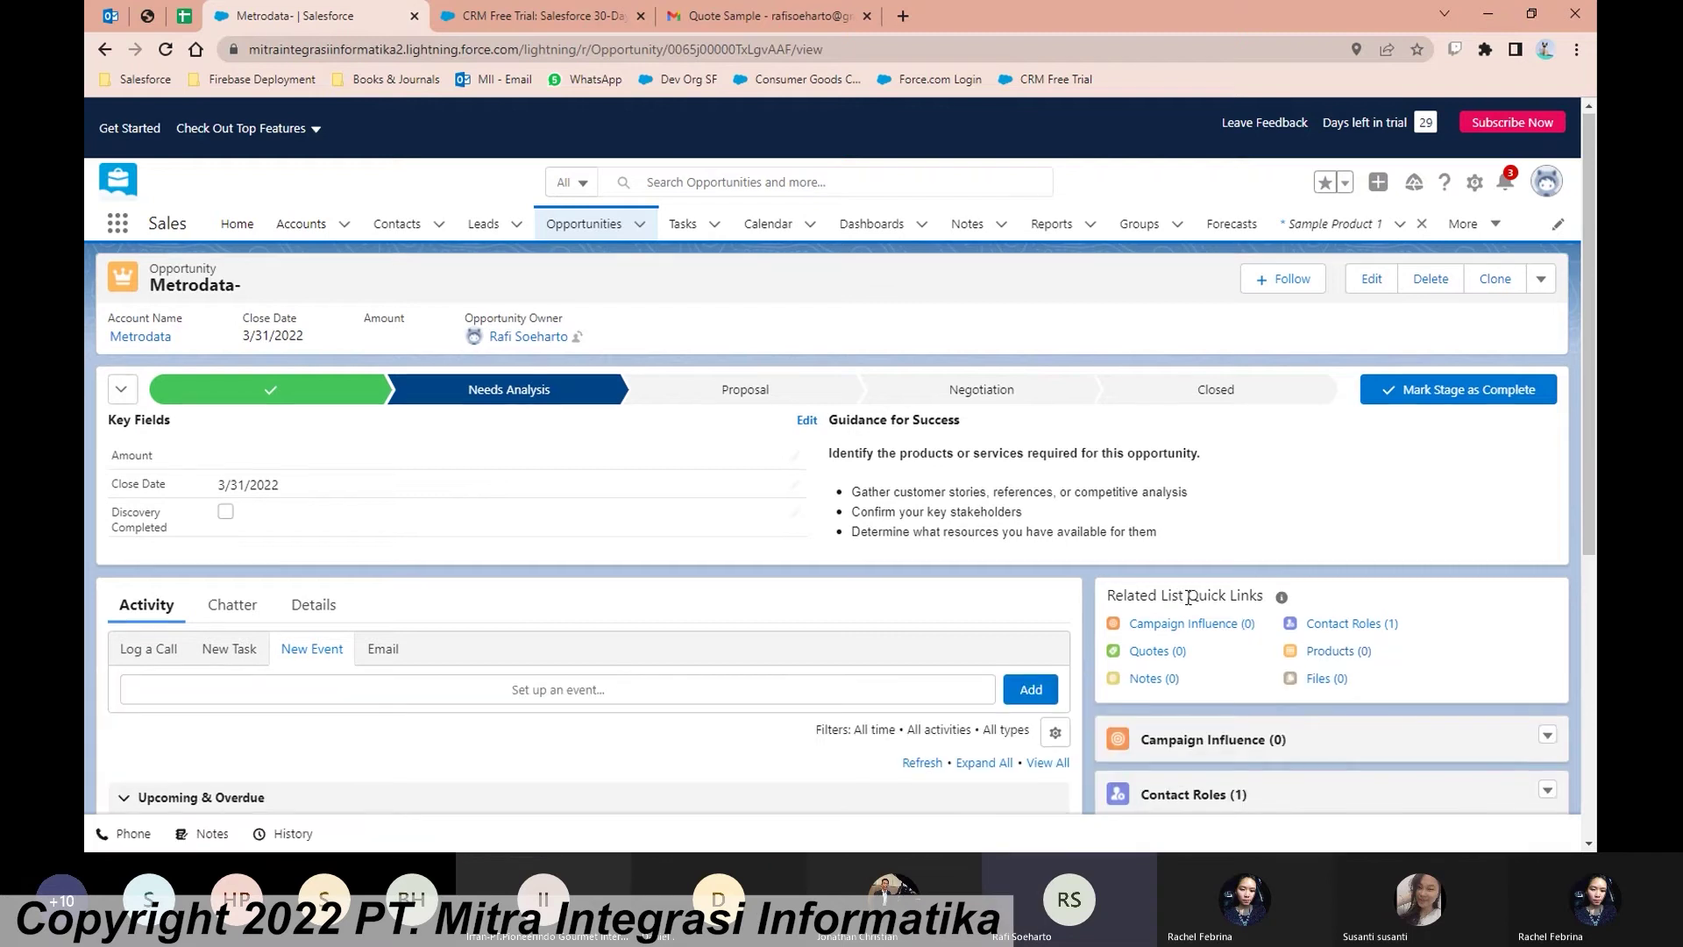
{"action": "scroll", "coordinate": [1189, 596], "scroll_direction": "down", "scroll_amount": 1}
{"action": "scroll", "coordinate": [1335, 477], "scroll_direction": "down", "scroll_amount": 1}
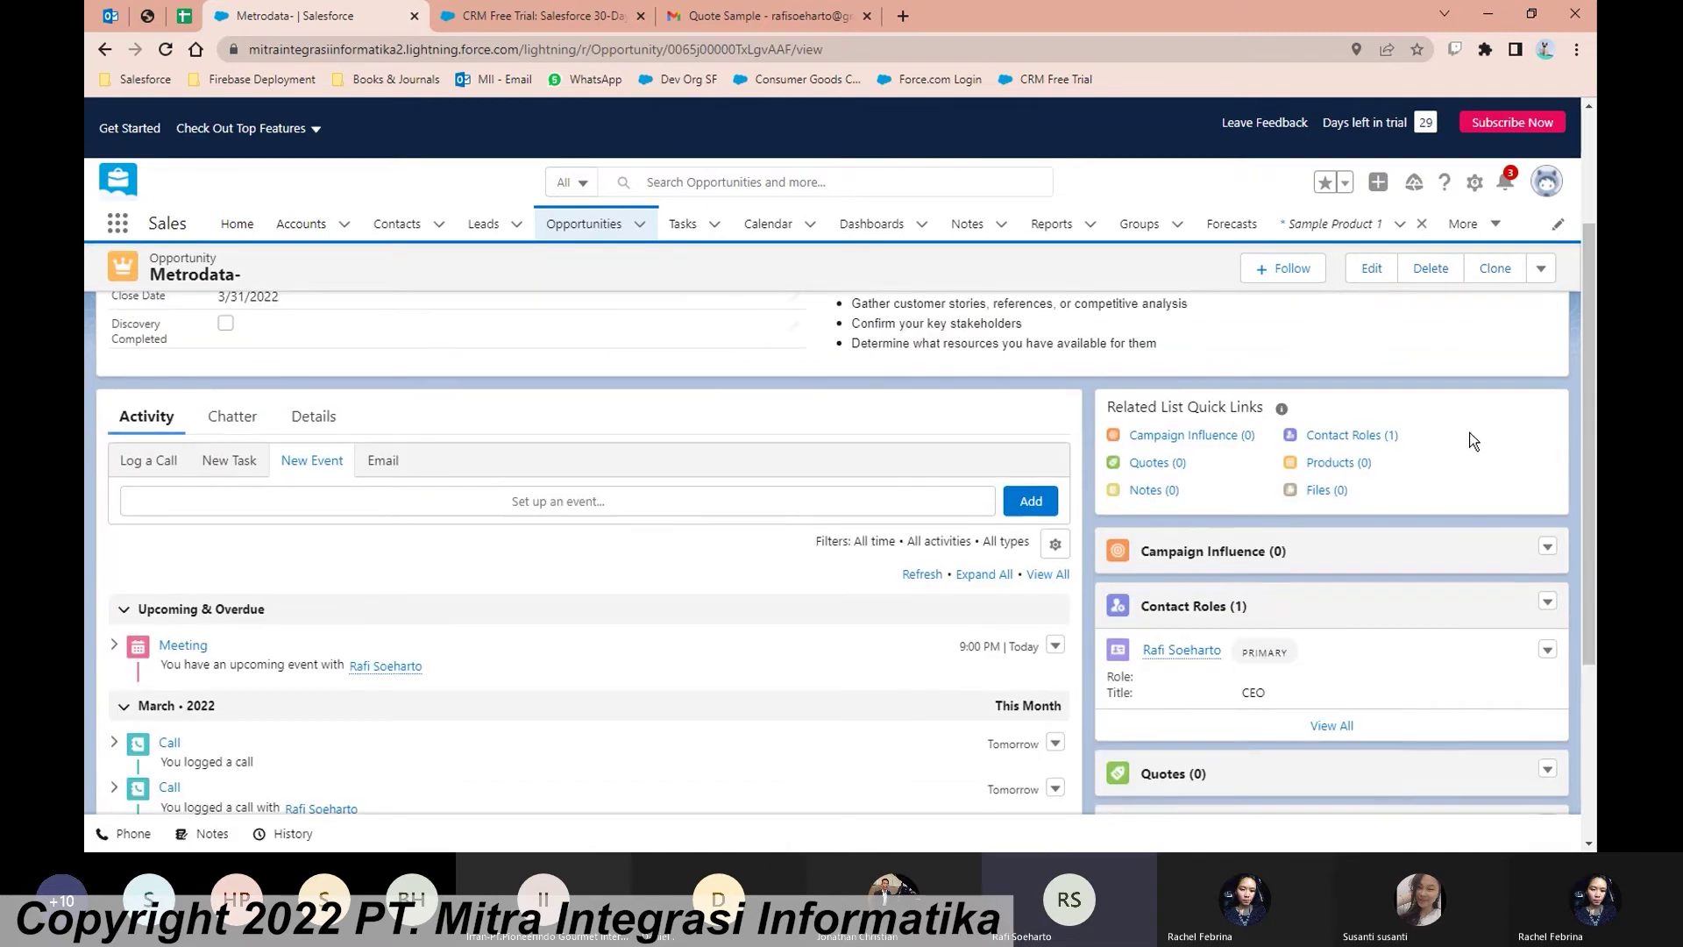
{"action": "mouse_move", "coordinate": [1345, 473]}
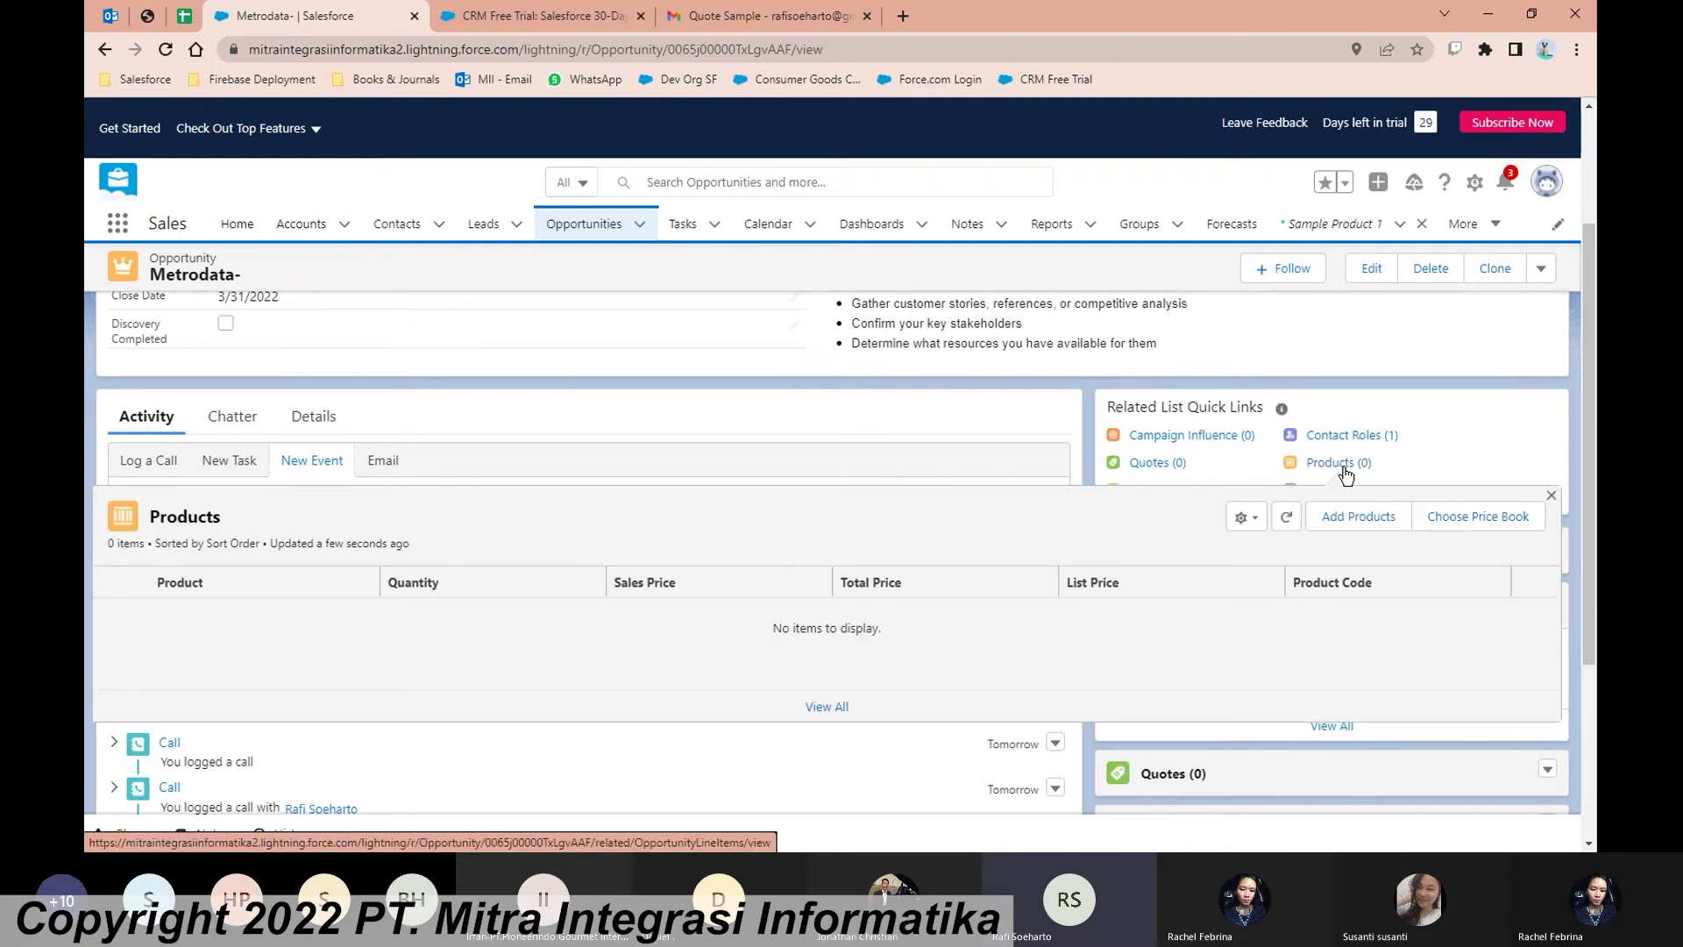
Step: Start adding products and select Sample Product 1
{"action": "scroll", "coordinate": [1346, 473], "scroll_direction": "down", "scroll_amount": 1}
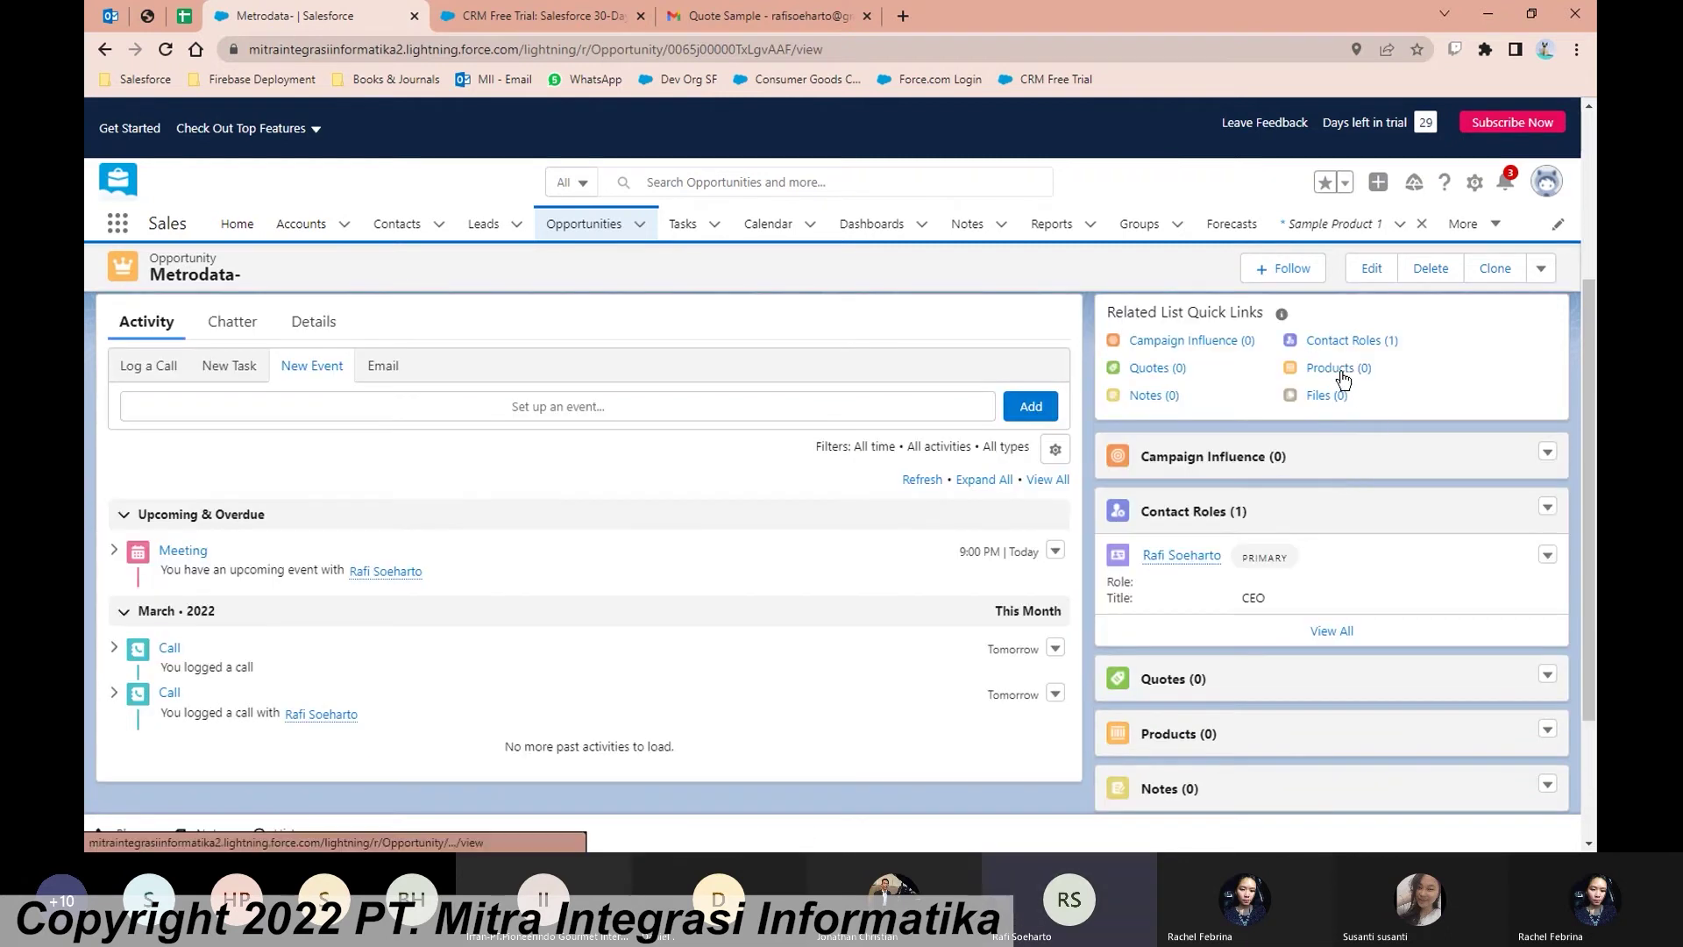
{"action": "mouse_move", "coordinate": [1344, 377]}
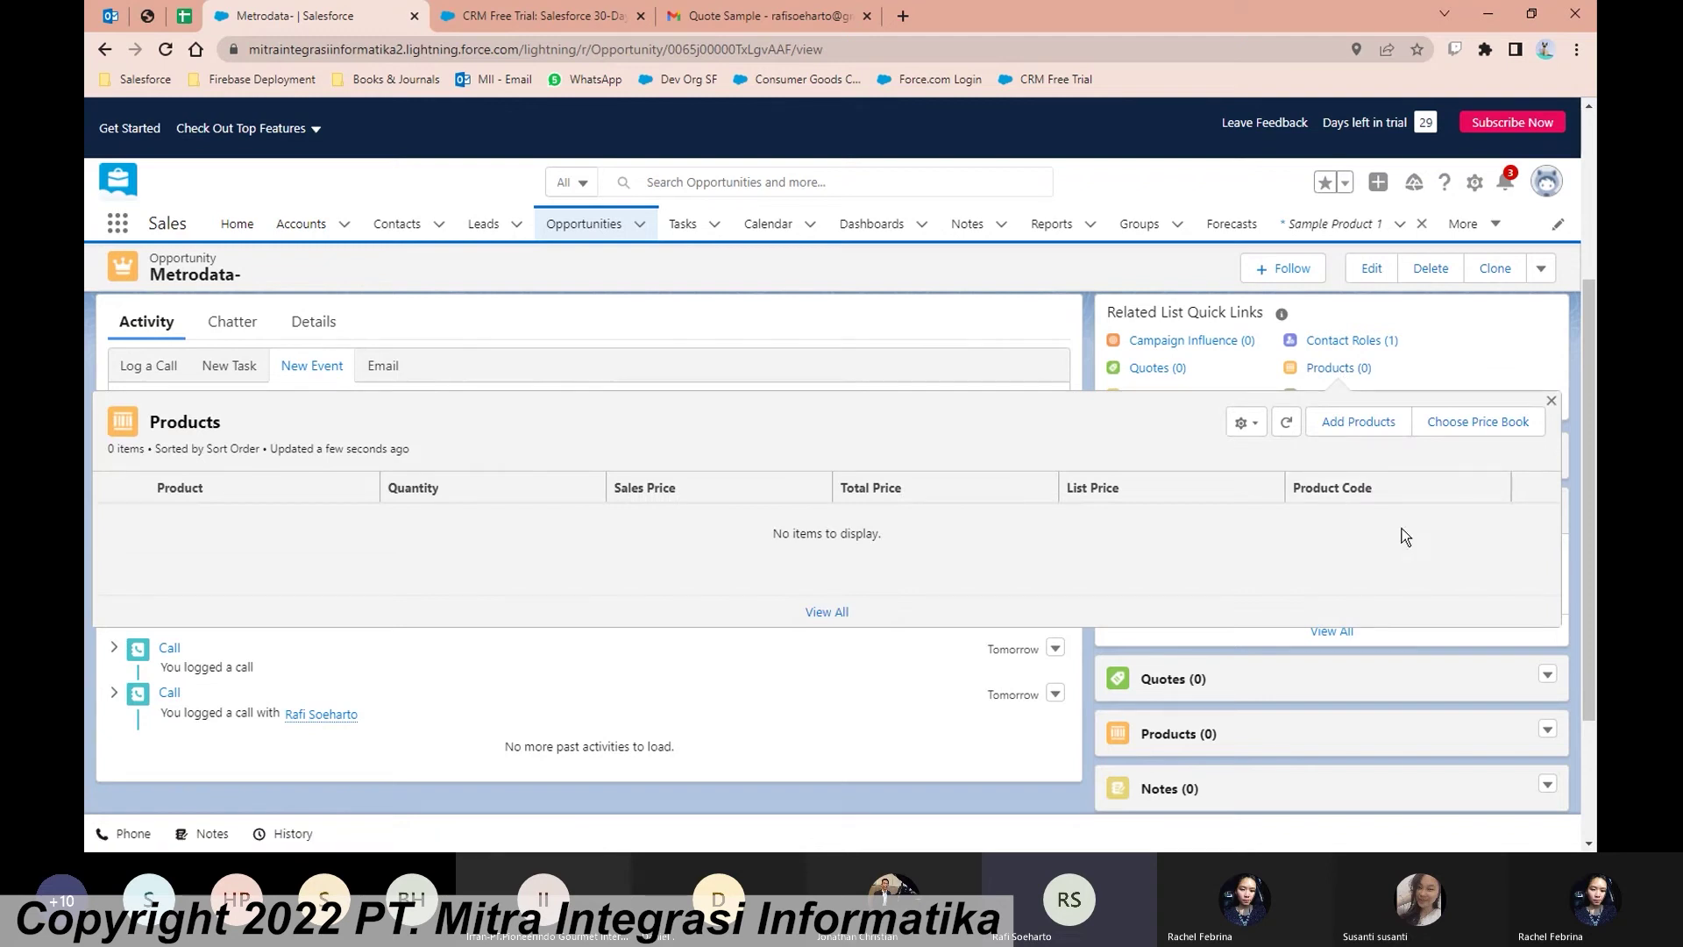
{"action": "left_click", "coordinate": [1348, 429]}
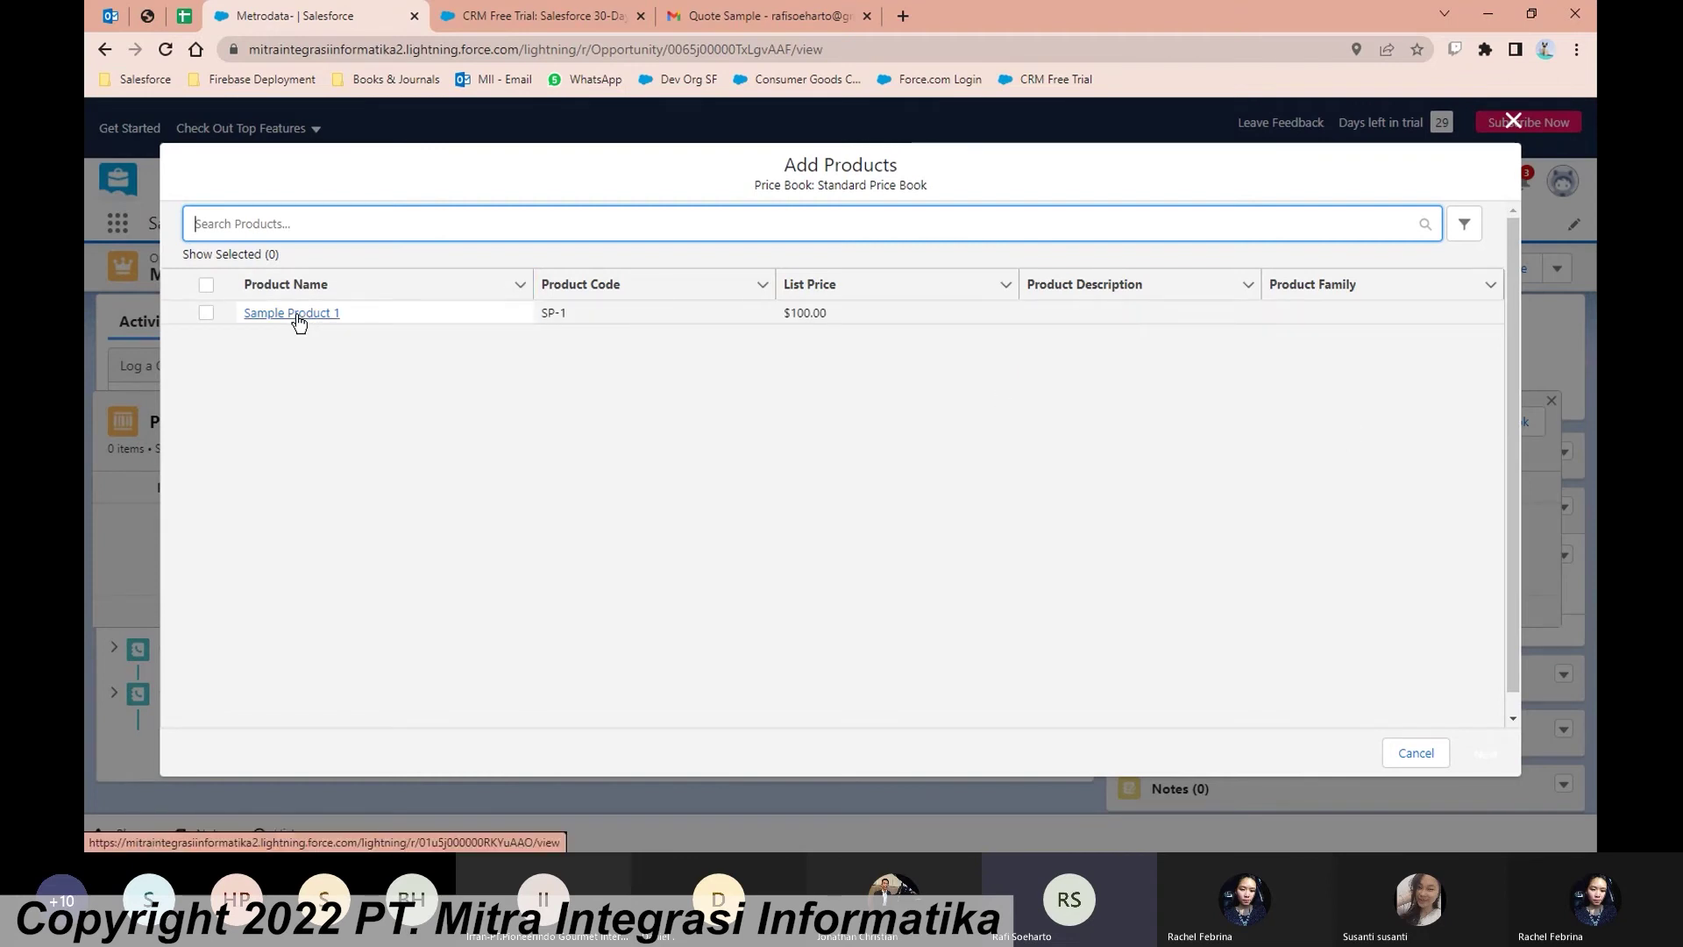
{"action": "left_click", "coordinate": [204, 315]}
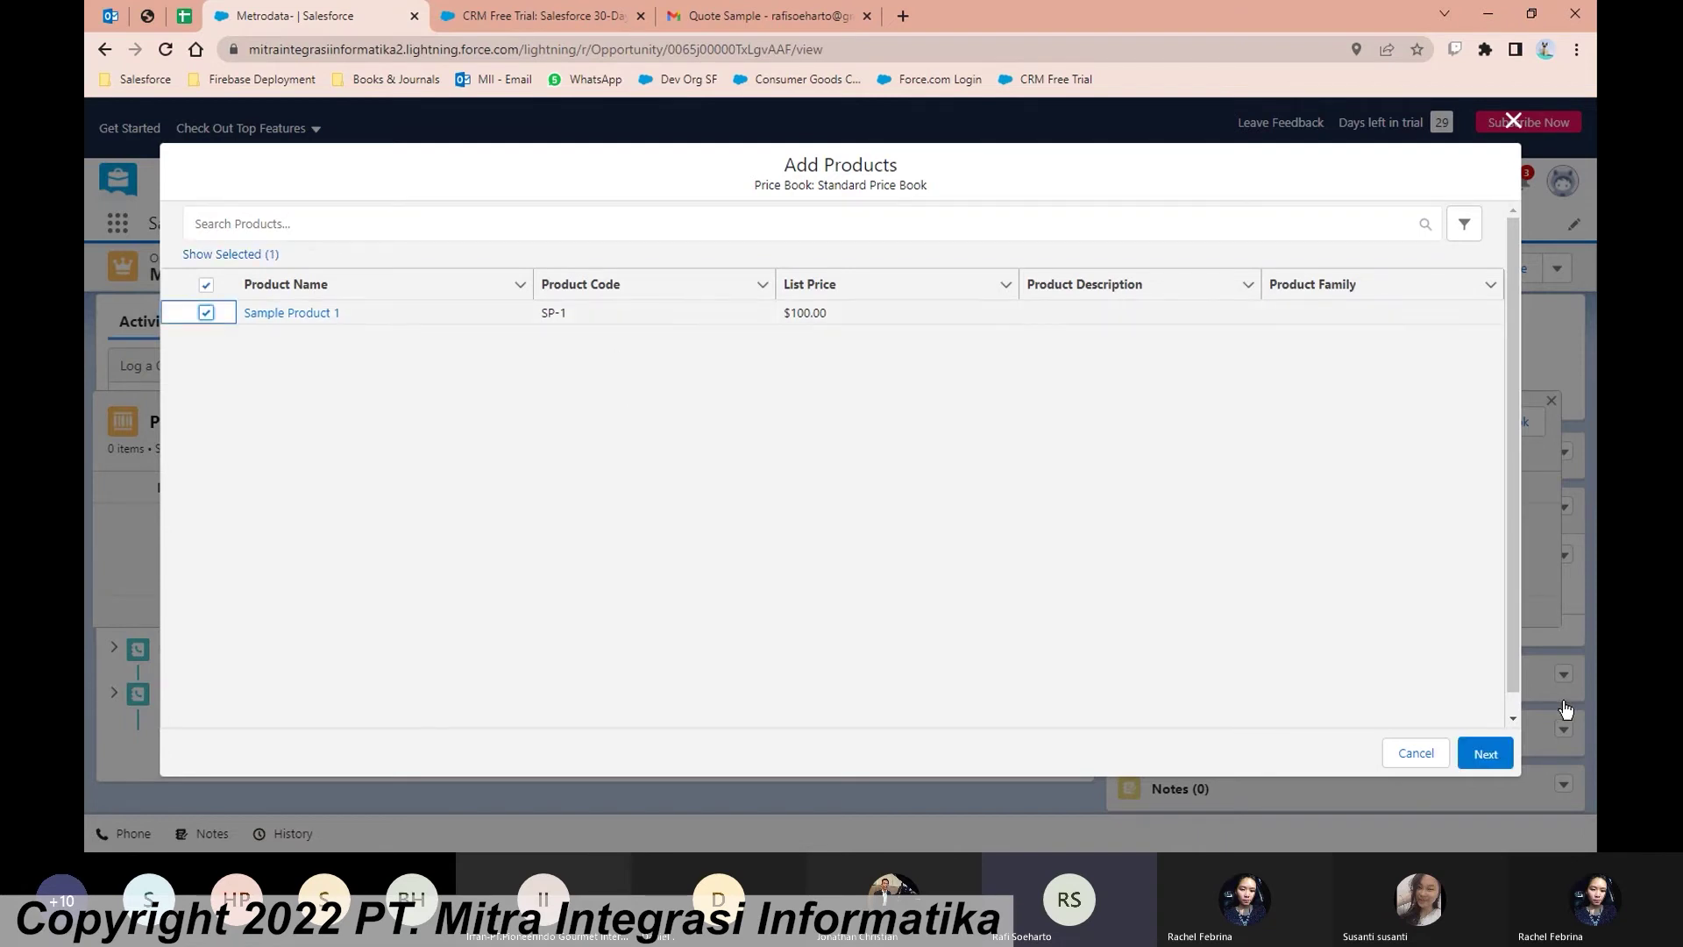
{"action": "left_click", "coordinate": [1475, 755]}
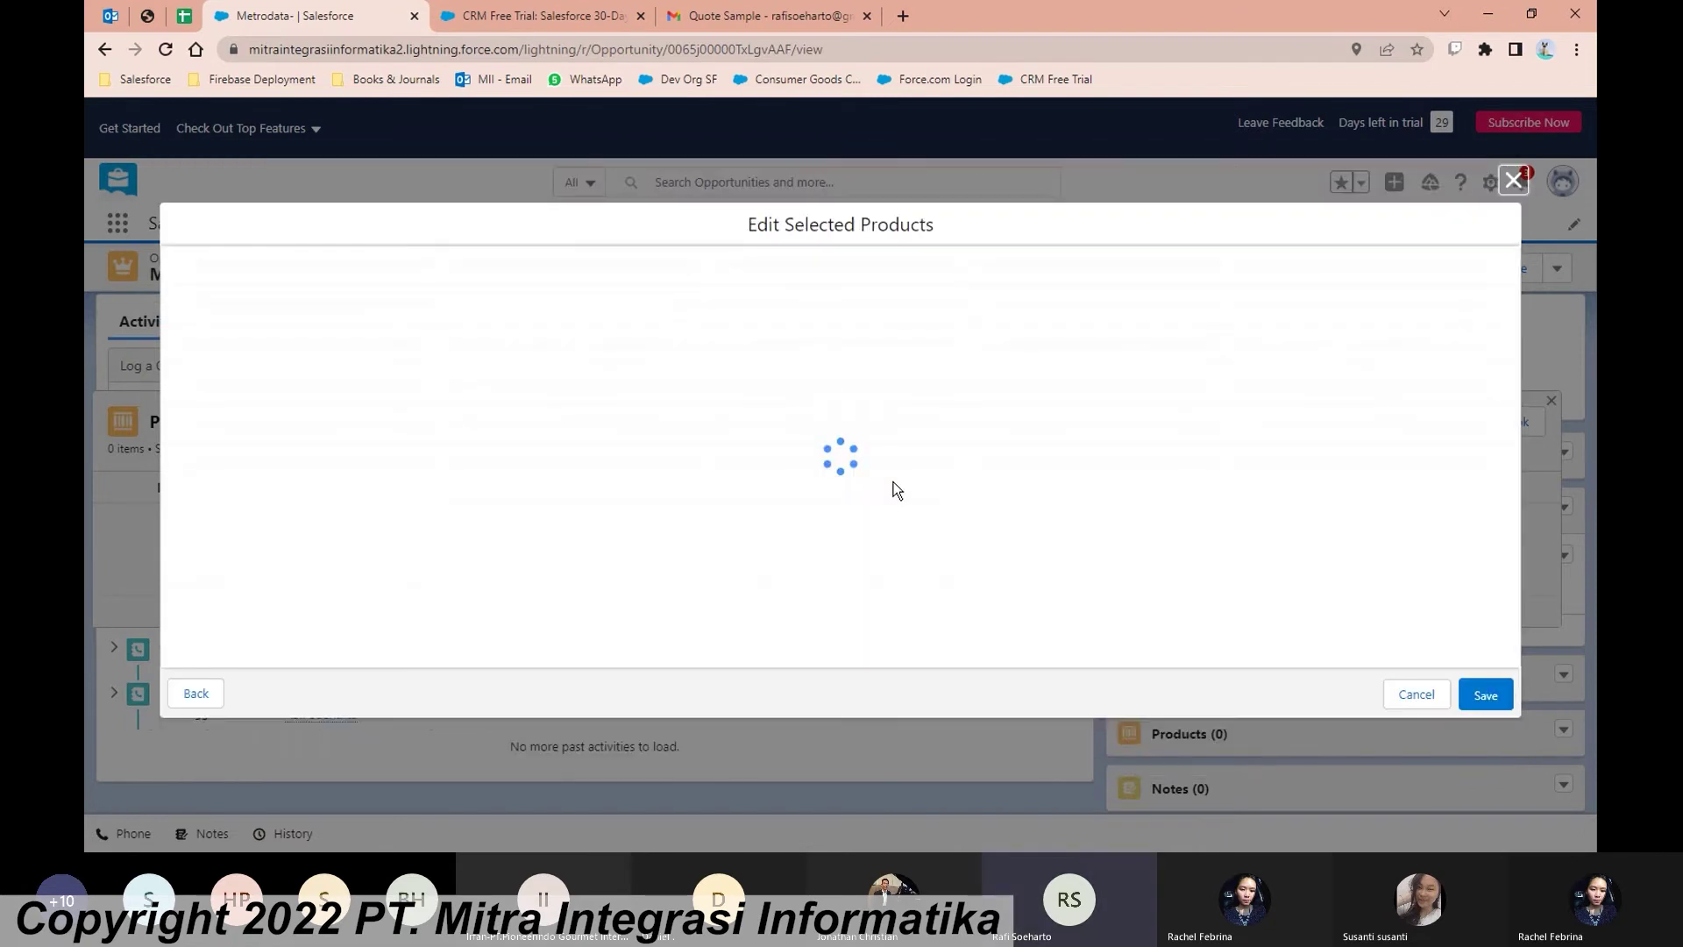
Step: Enter quantity 100 and date April 8, 2022 for the product, then save
{"action": "left_click", "coordinate": [599, 292]}
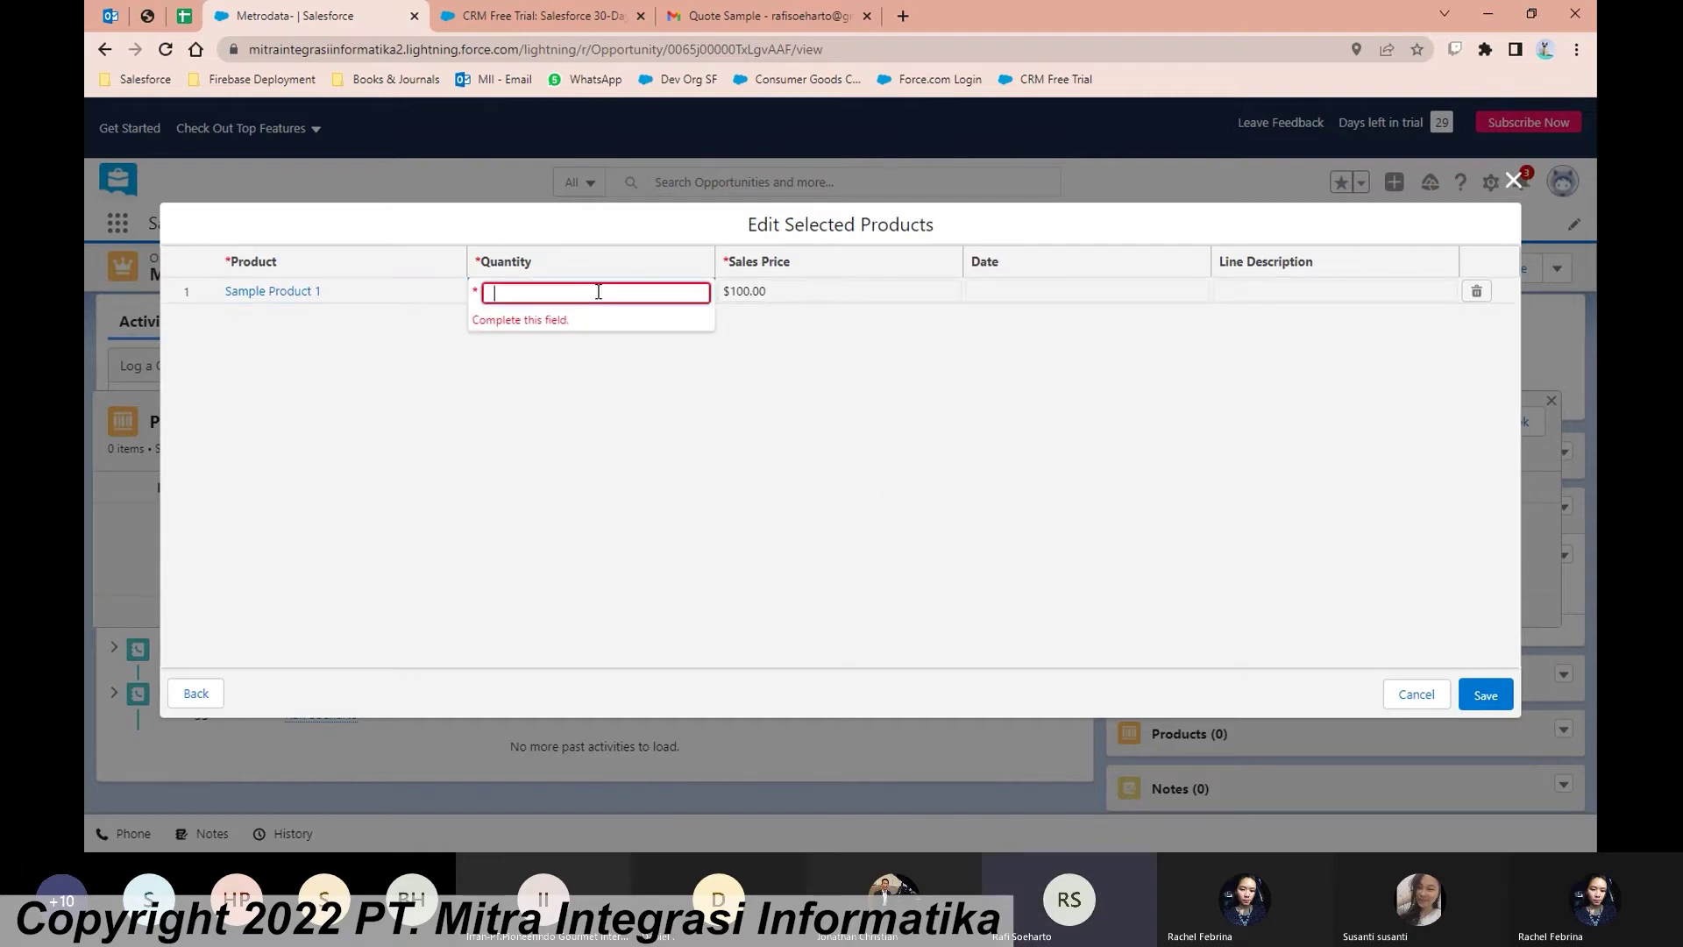
{"action": "type", "text": "100"}
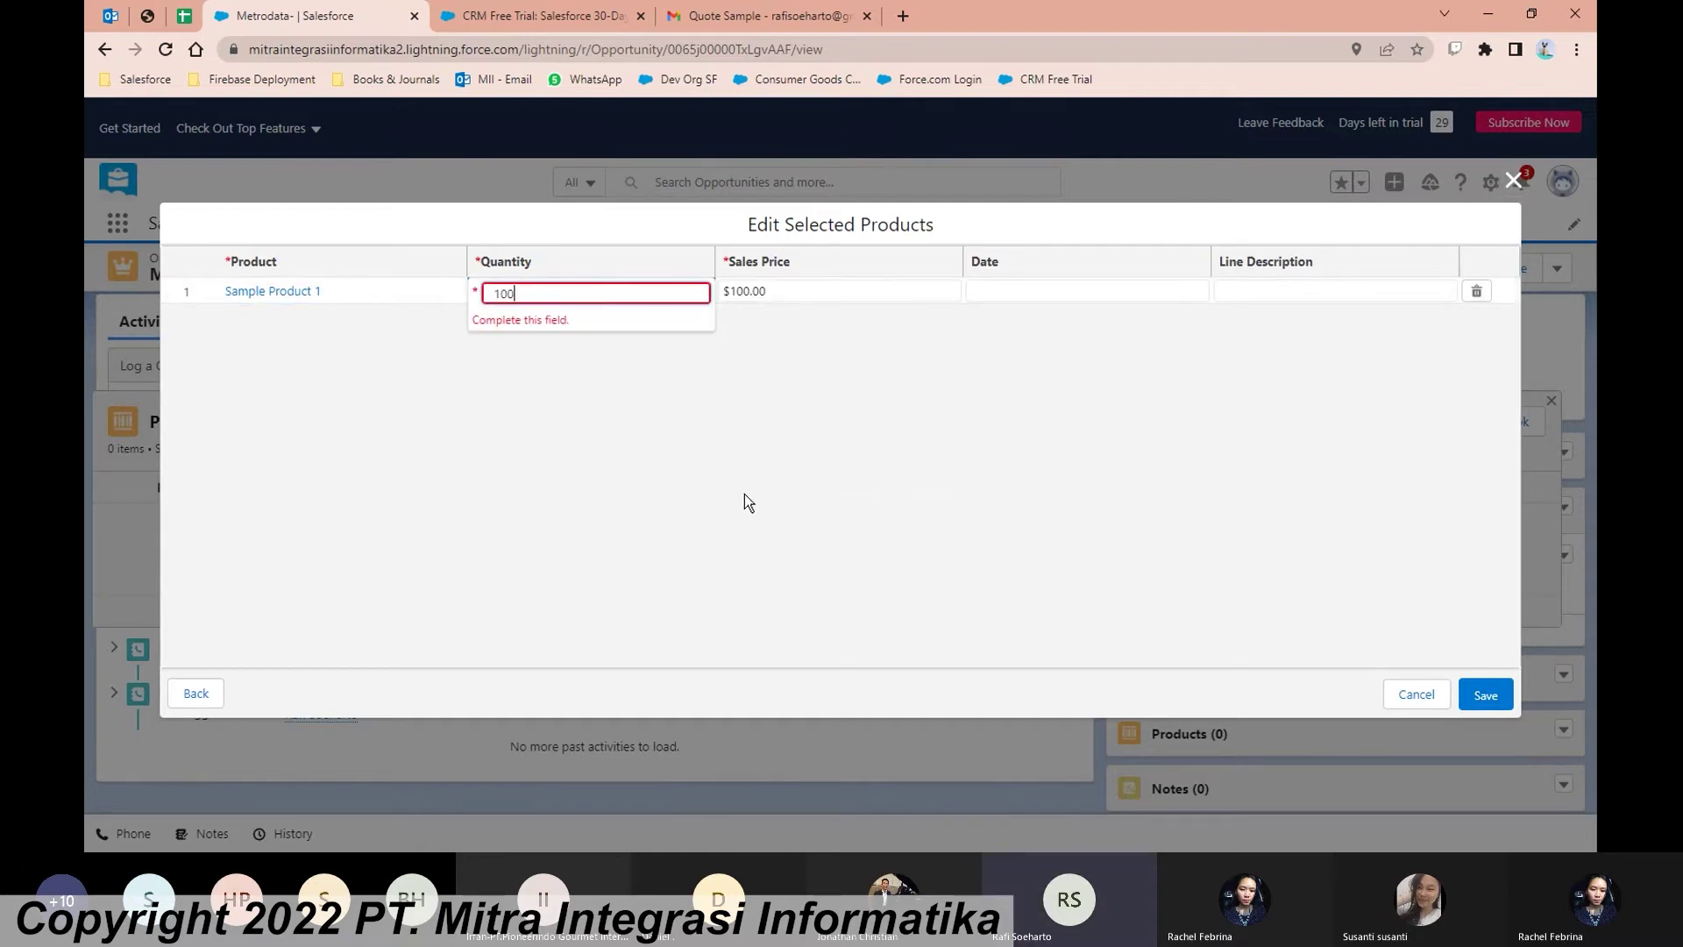
{"action": "key", "text": "Return"}
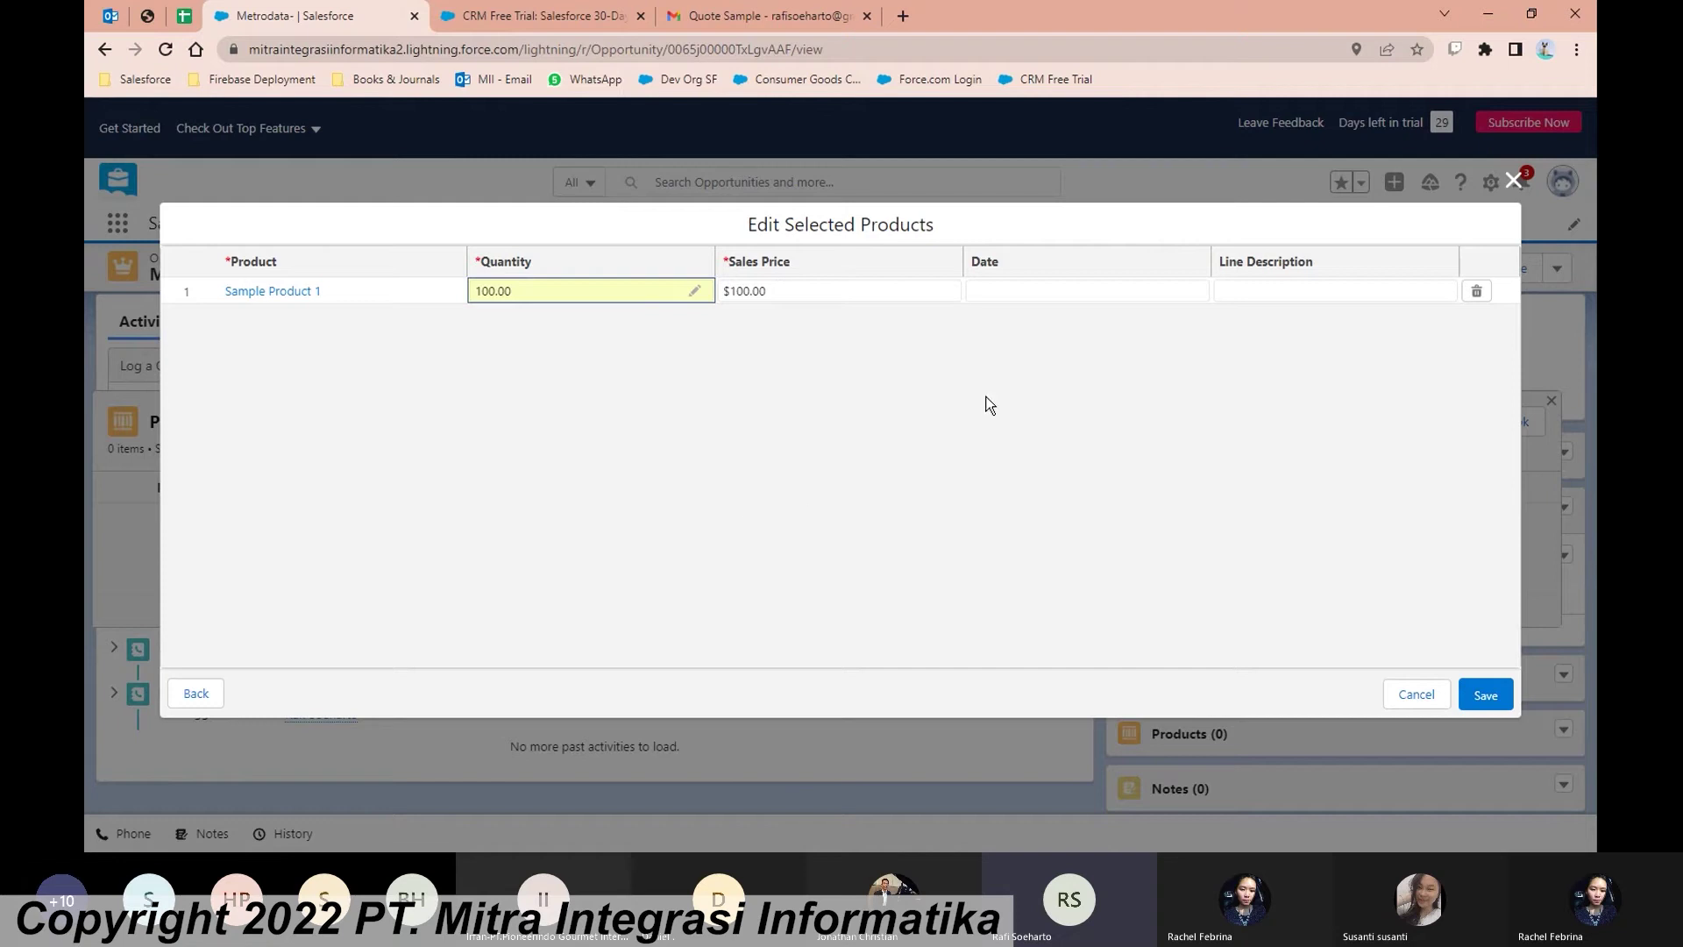
{"action": "left_click", "coordinate": [1108, 290]}
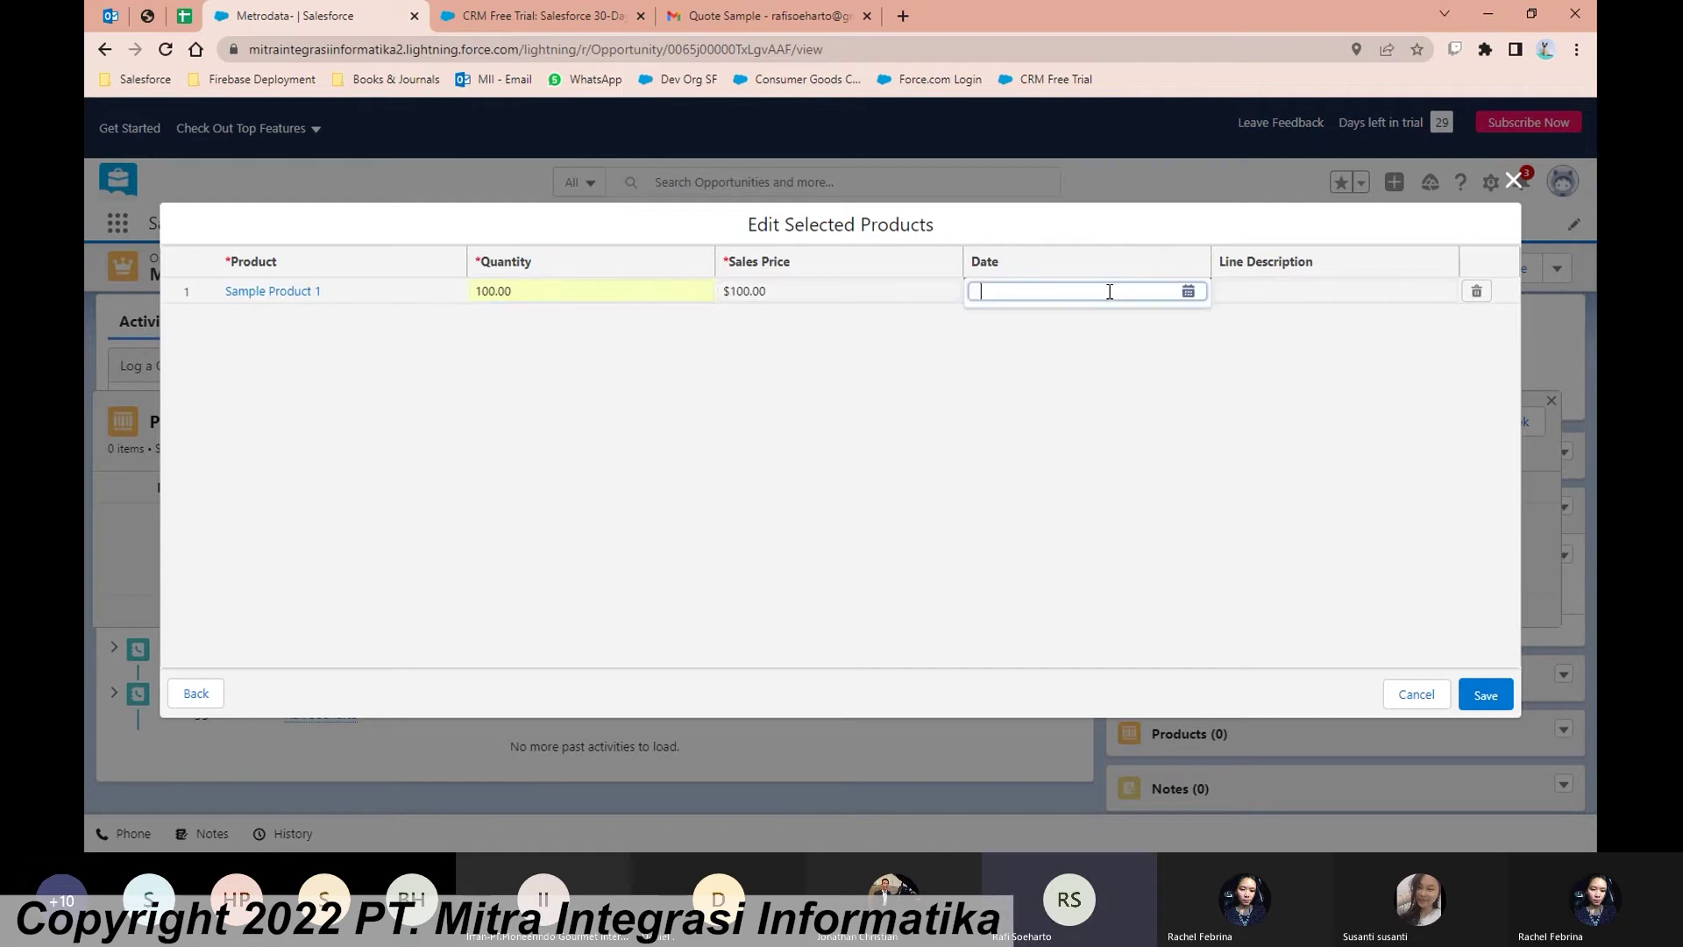
{"action": "left_click", "coordinate": [1189, 298]}
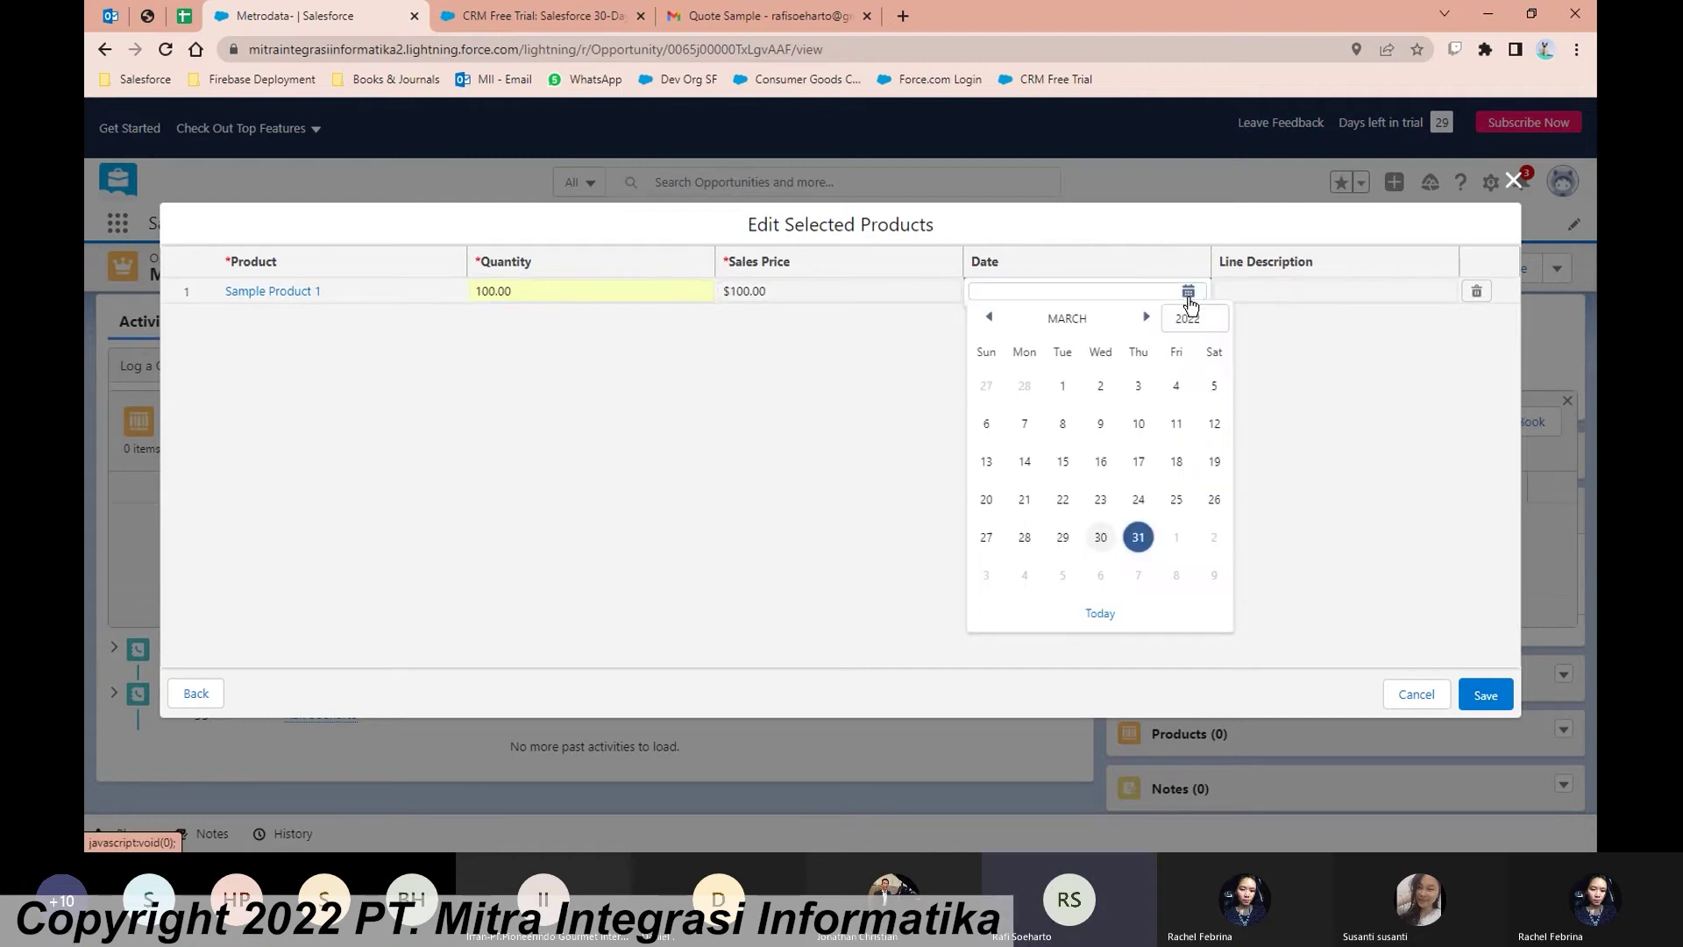
{"action": "left_click", "coordinate": [1145, 317]}
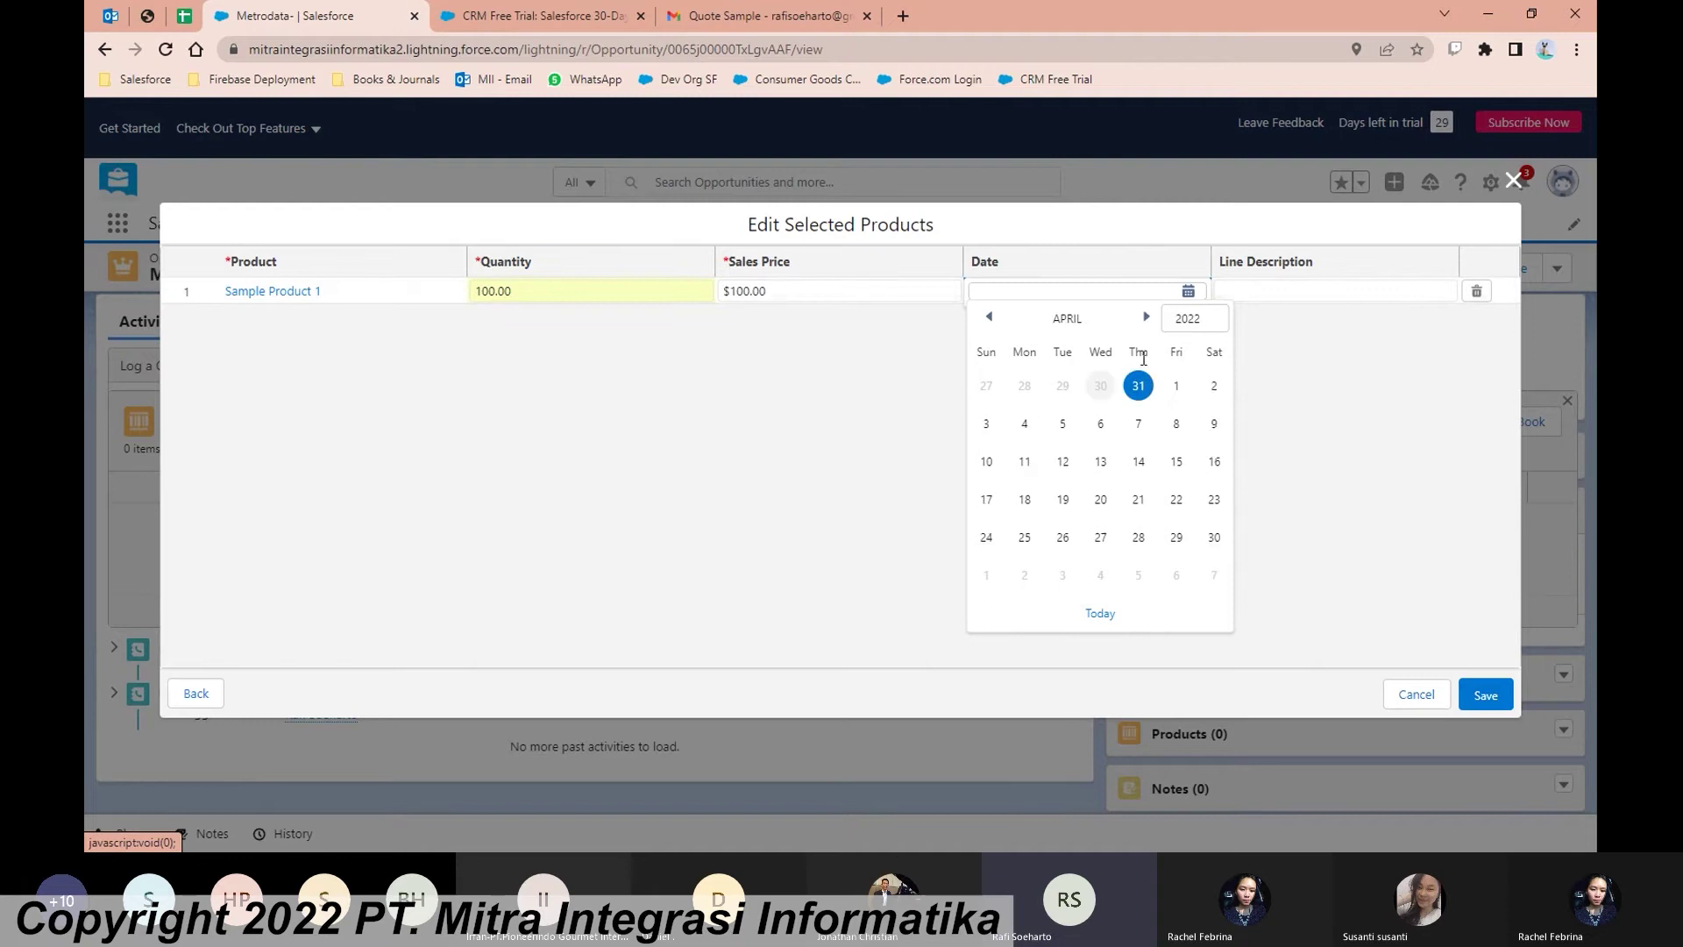
{"action": "left_click", "coordinate": [1175, 425]}
{"action": "left_click", "coordinate": [1486, 694]}
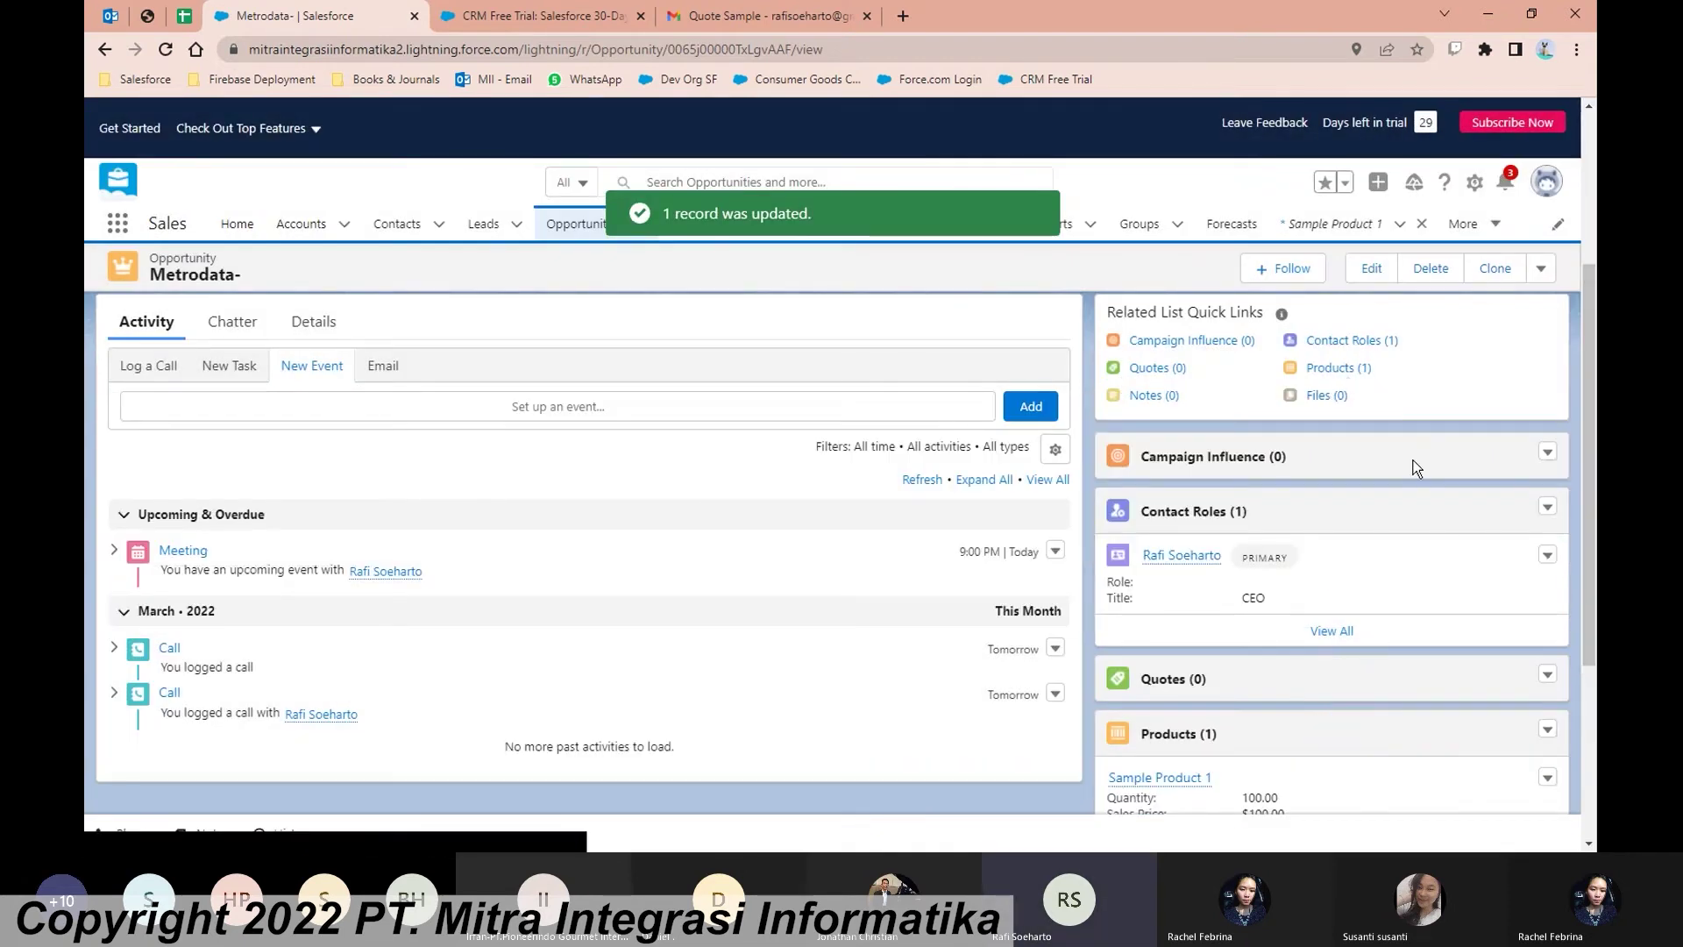
Step: Scroll through the opportunity to confirm Amount $10,000.00 from 100 units of Sample Product 1
{"action": "scroll", "coordinate": [1326, 493], "scroll_direction": "down", "scroll_amount": 1}
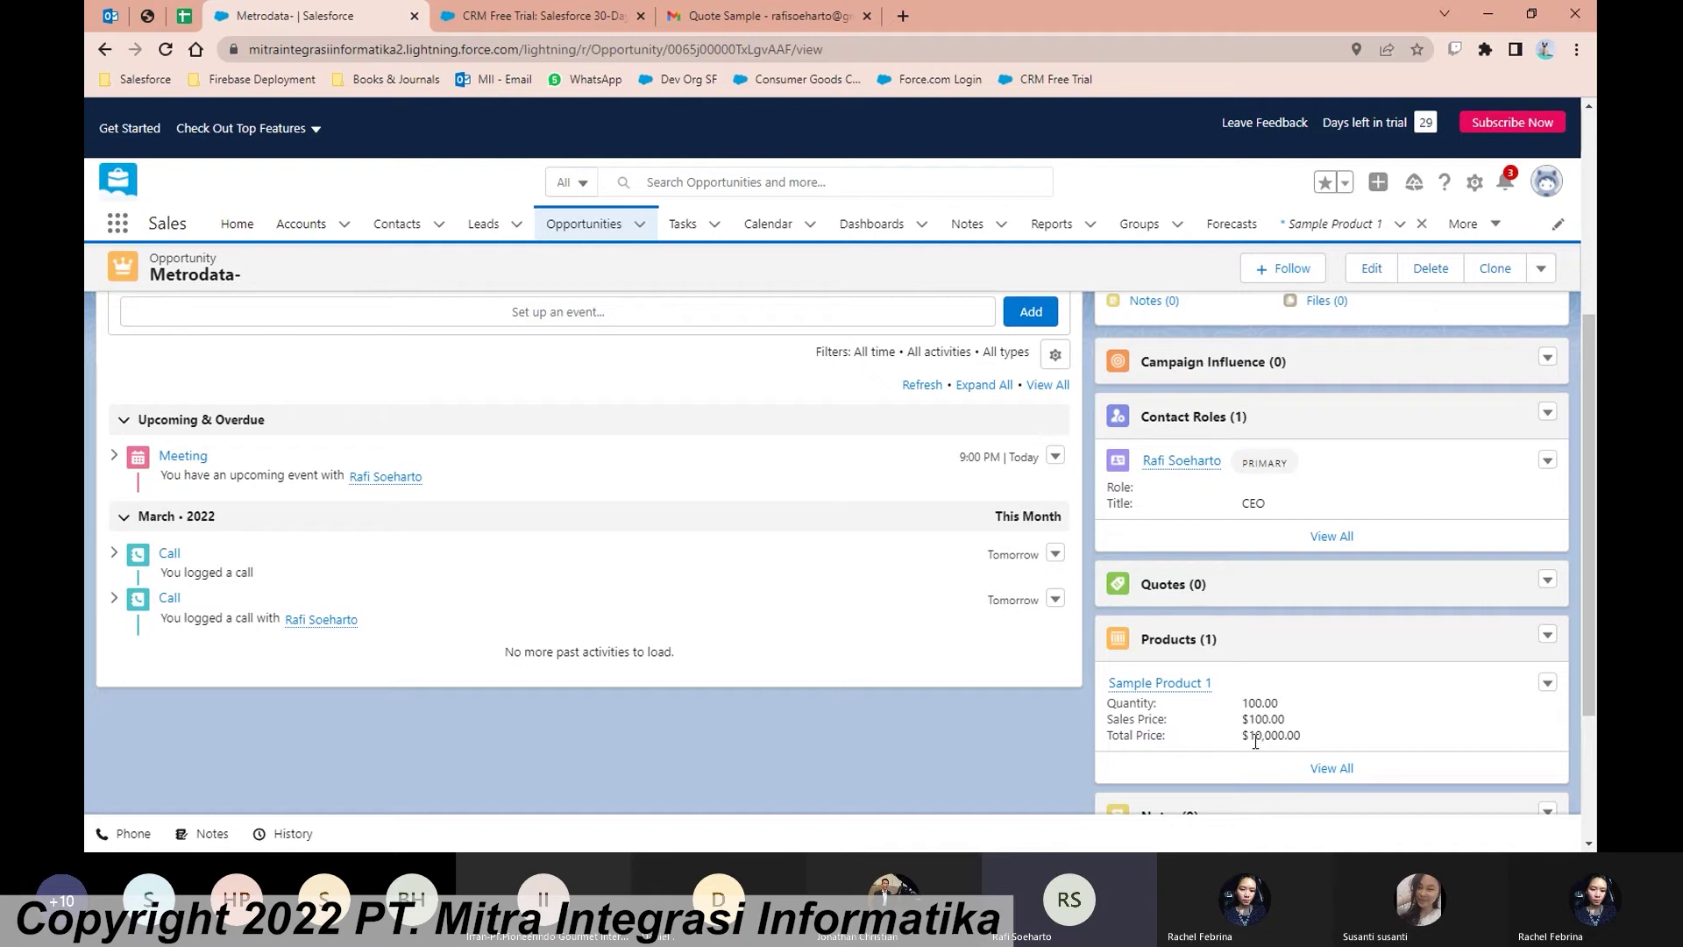
{"action": "scroll", "coordinate": [934, 707], "scroll_direction": "up", "scroll_amount": 5}
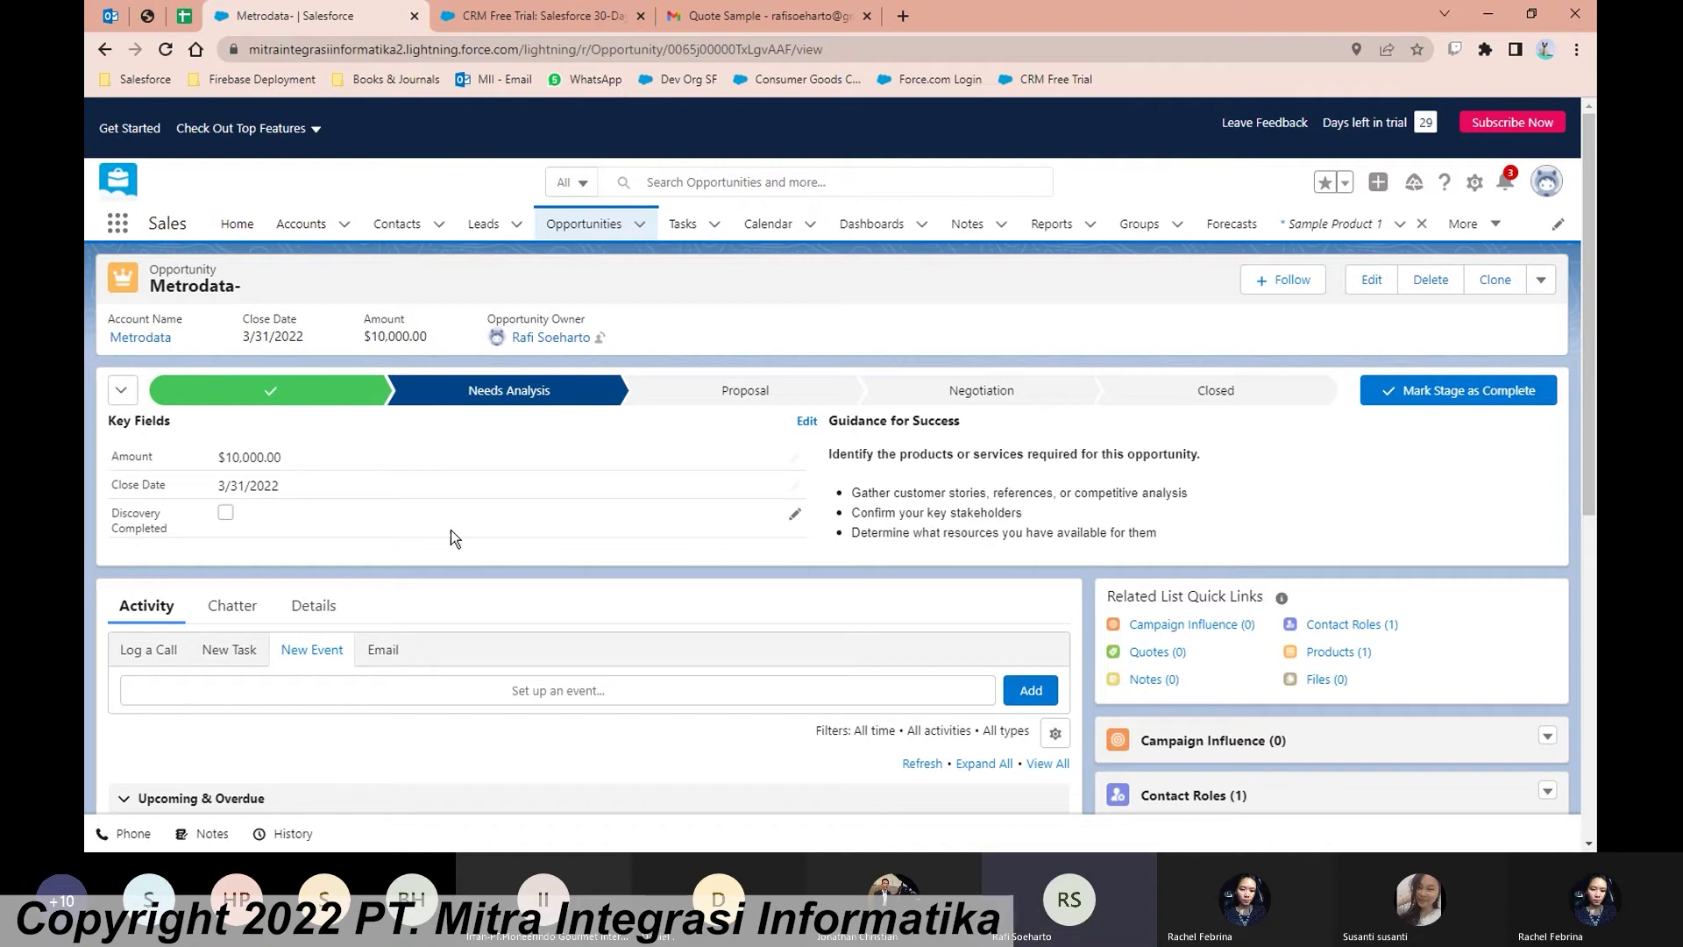
Step: Check and save Discovery Completed, then advance the opportunity to Proposal
{"action": "left_click", "coordinate": [797, 520]}
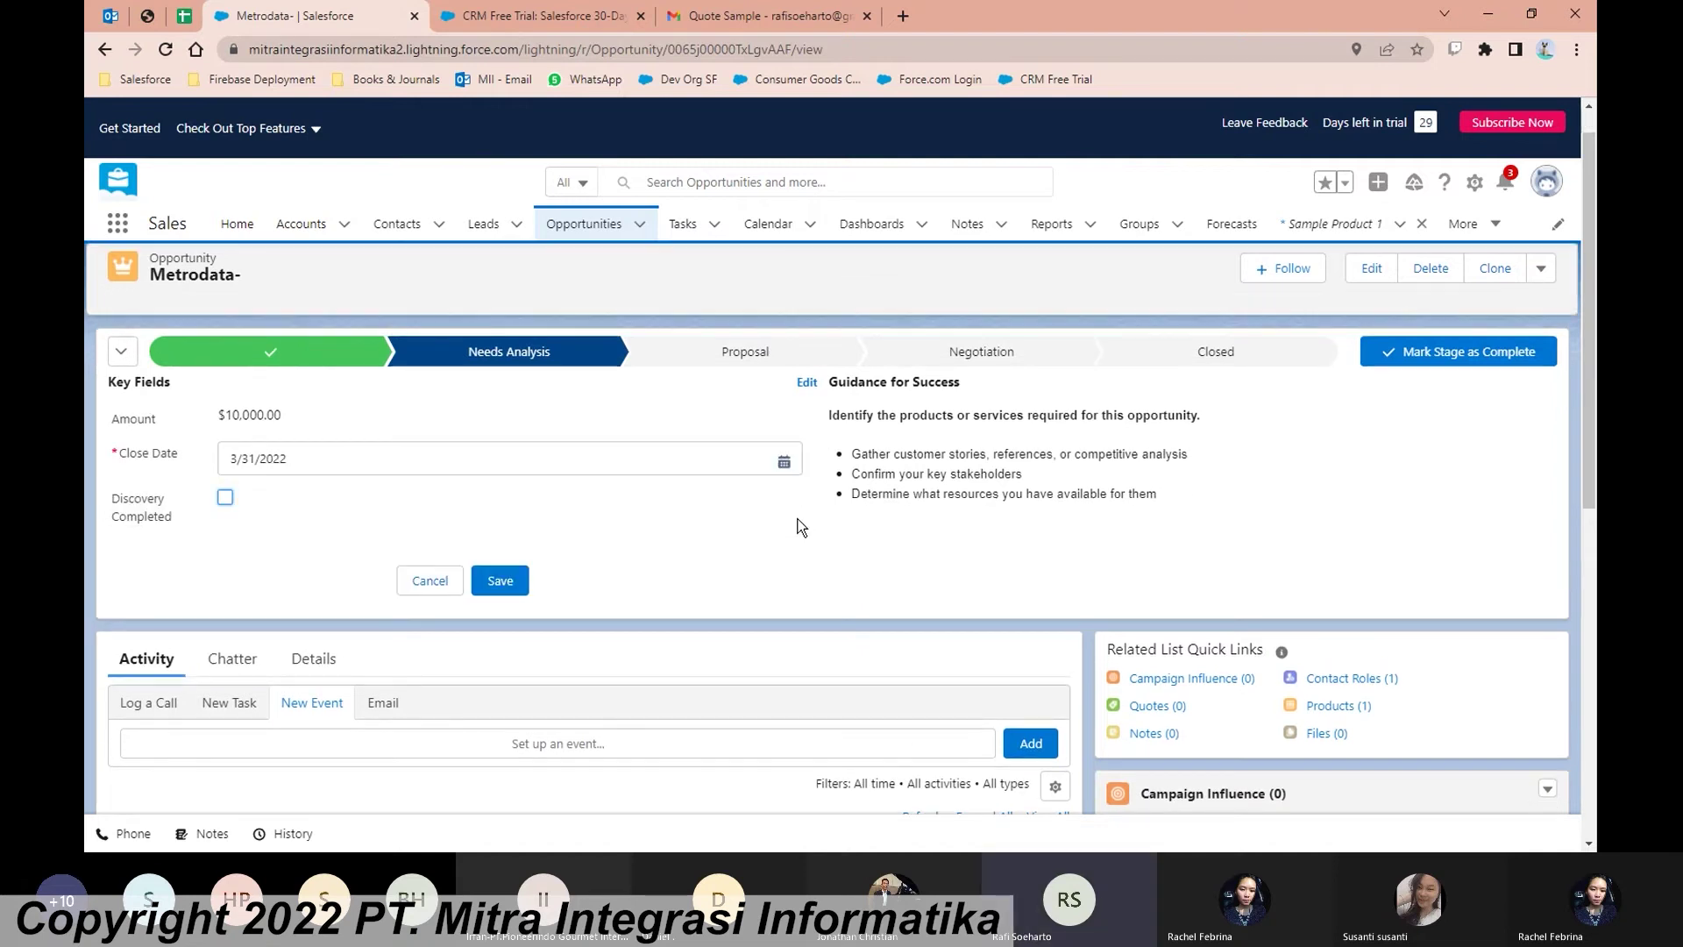
{"action": "left_click", "coordinate": [225, 498]}
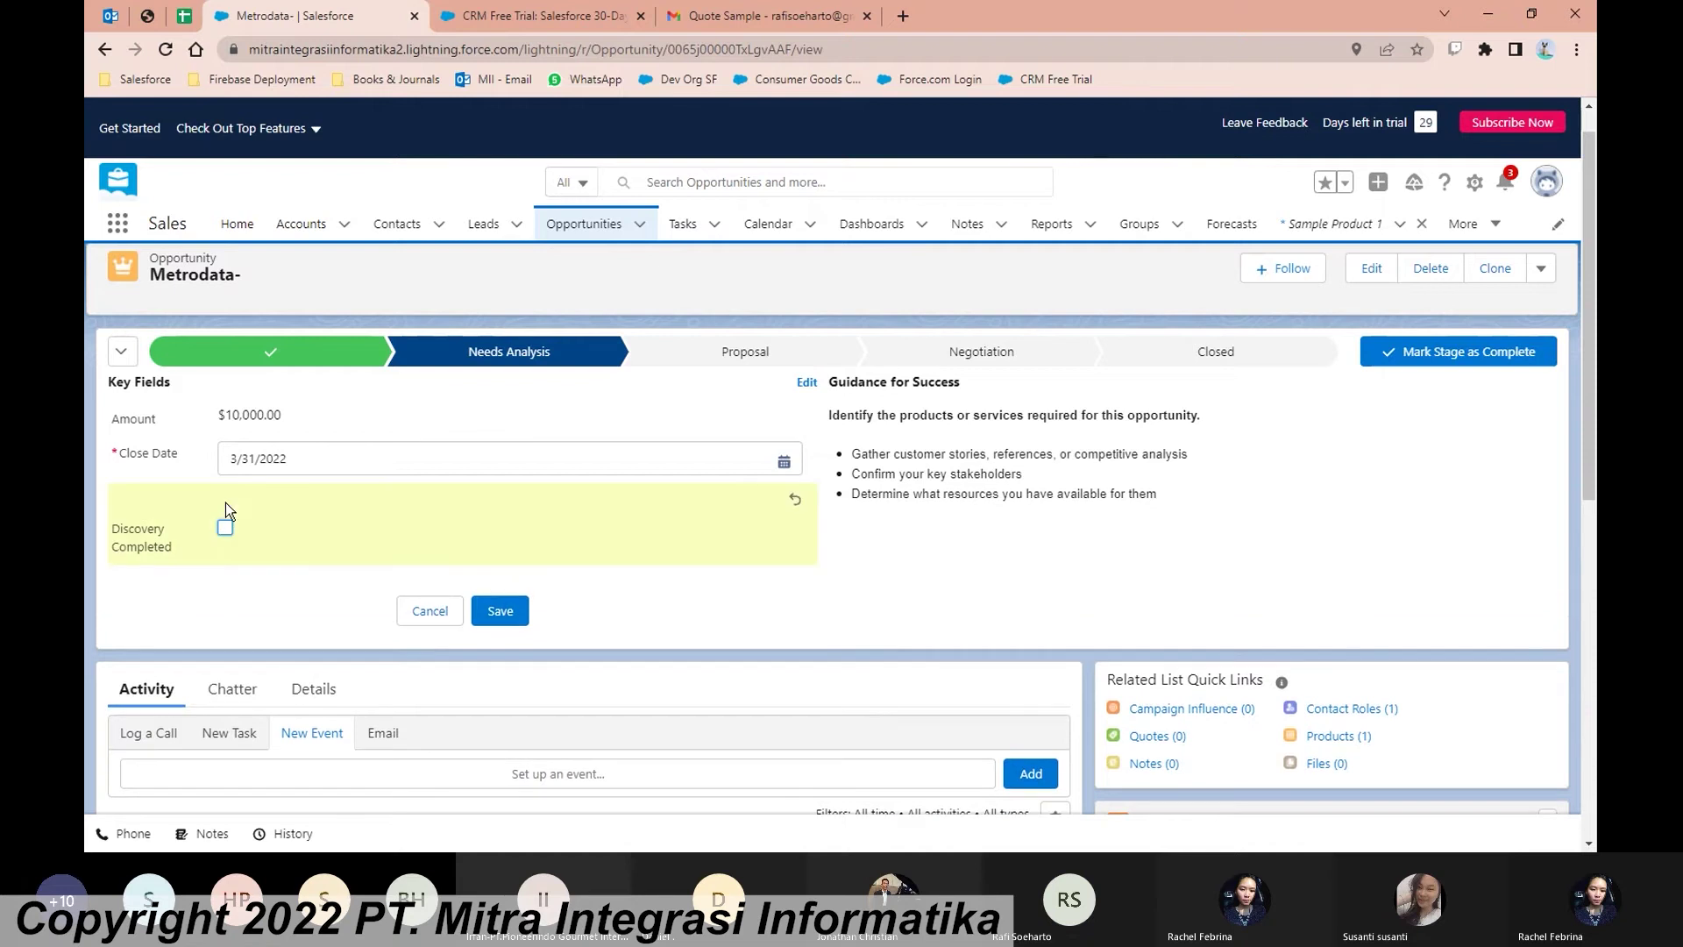
{"action": "left_click", "coordinate": [502, 610]}
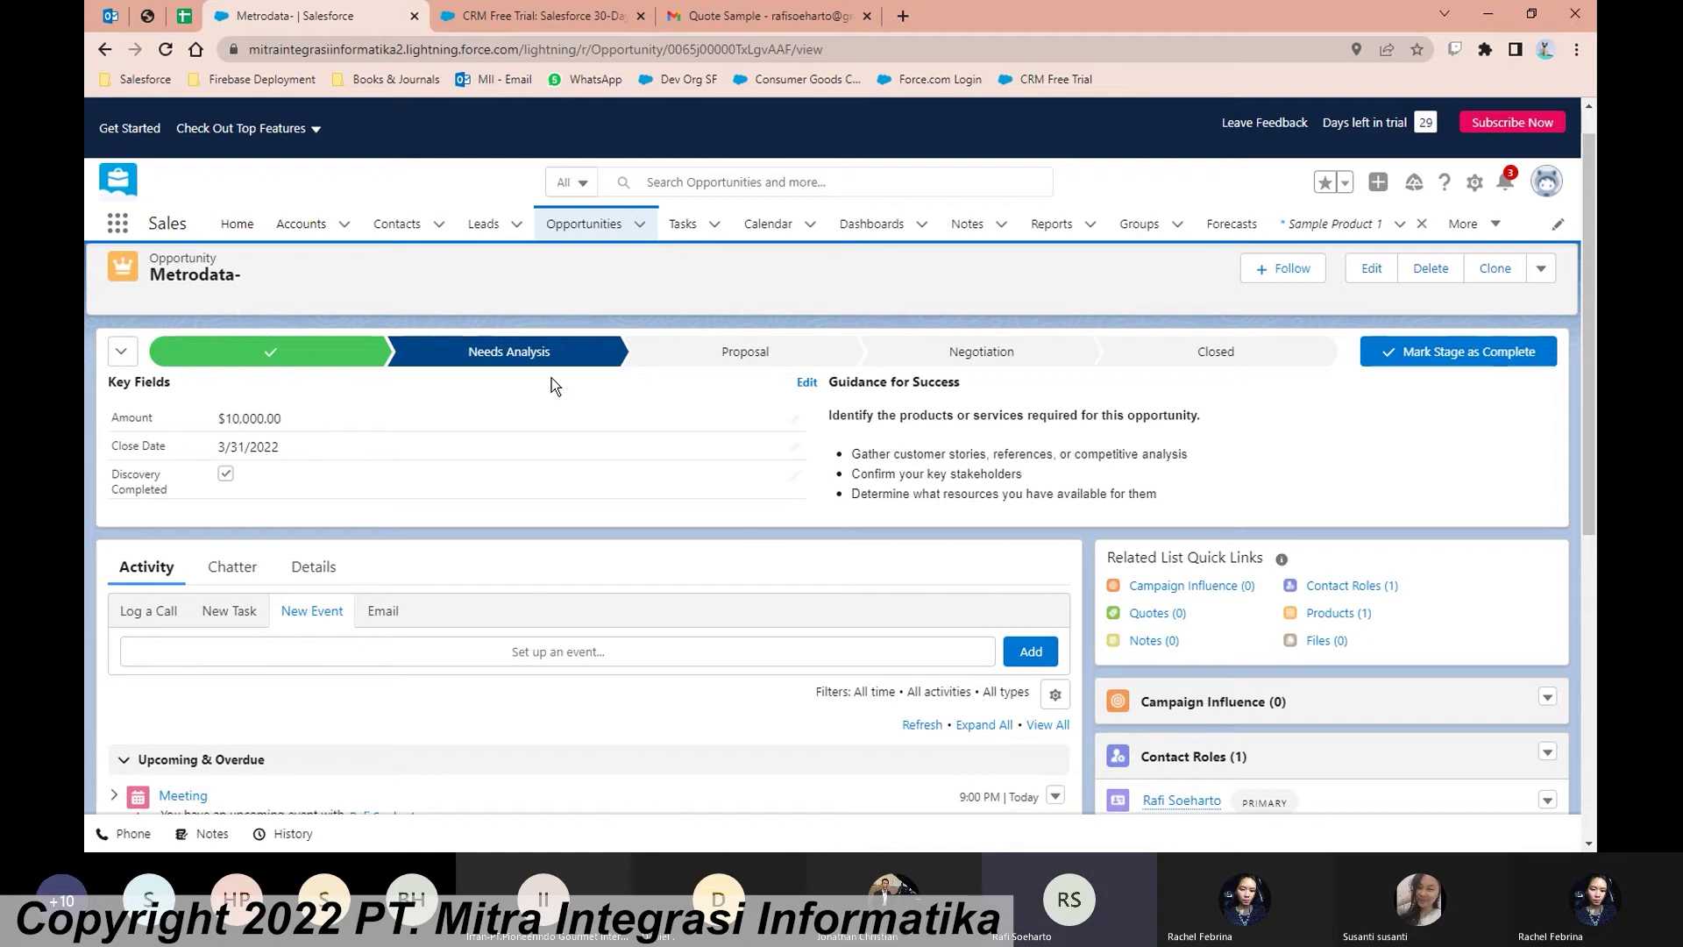
{"action": "left_click", "coordinate": [1506, 363]}
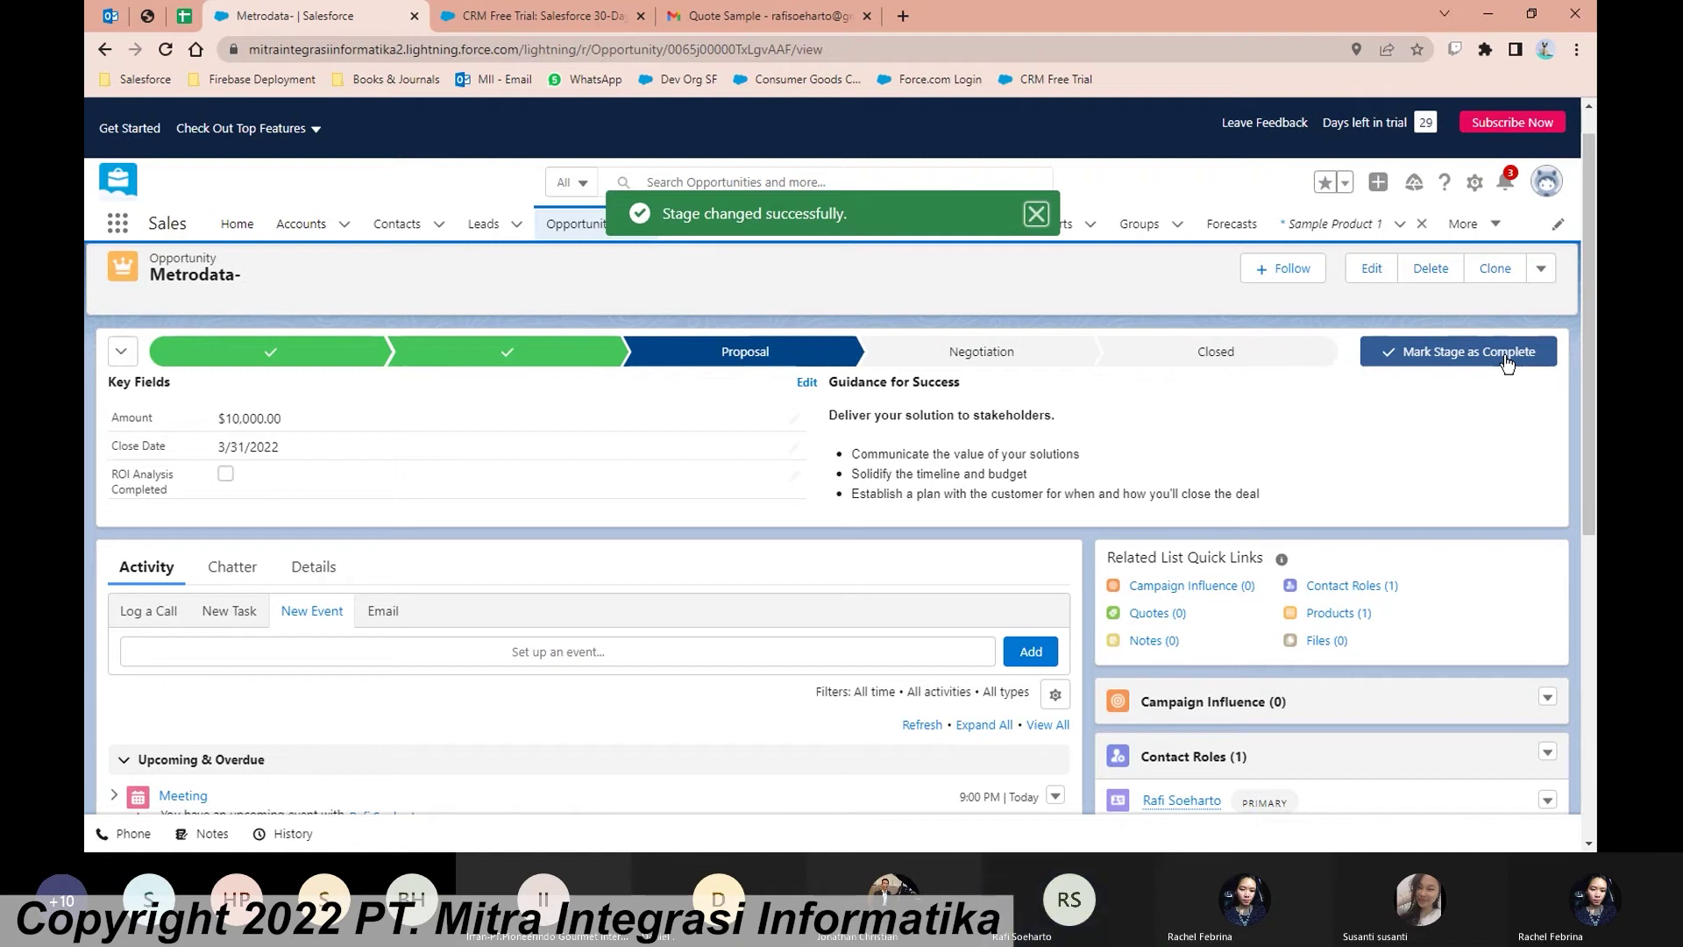
{"action": "scroll", "coordinate": [999, 469], "scroll_direction": "down", "scroll_amount": 1}
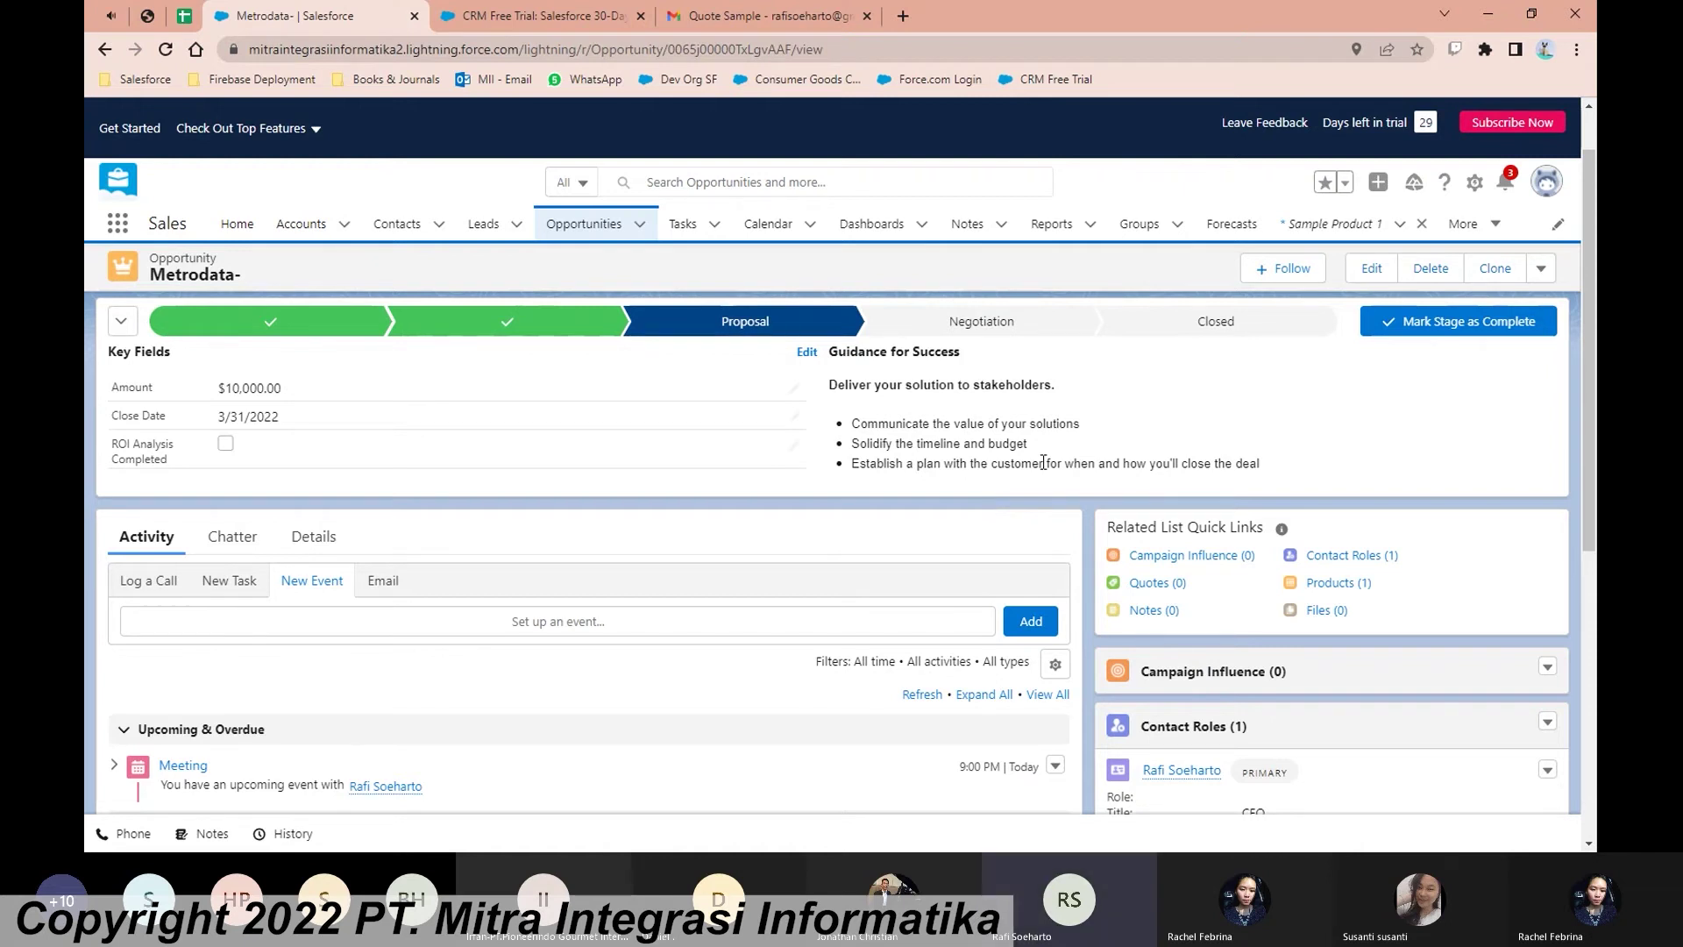
Step: Open a New Quote form from the Quotes (0) preview on Metrodata-
{"action": "scroll", "coordinate": [1085, 518], "scroll_direction": "down", "scroll_amount": 1}
{"action": "scroll", "coordinate": [1085, 518], "scroll_direction": "down", "scroll_amount": 2}
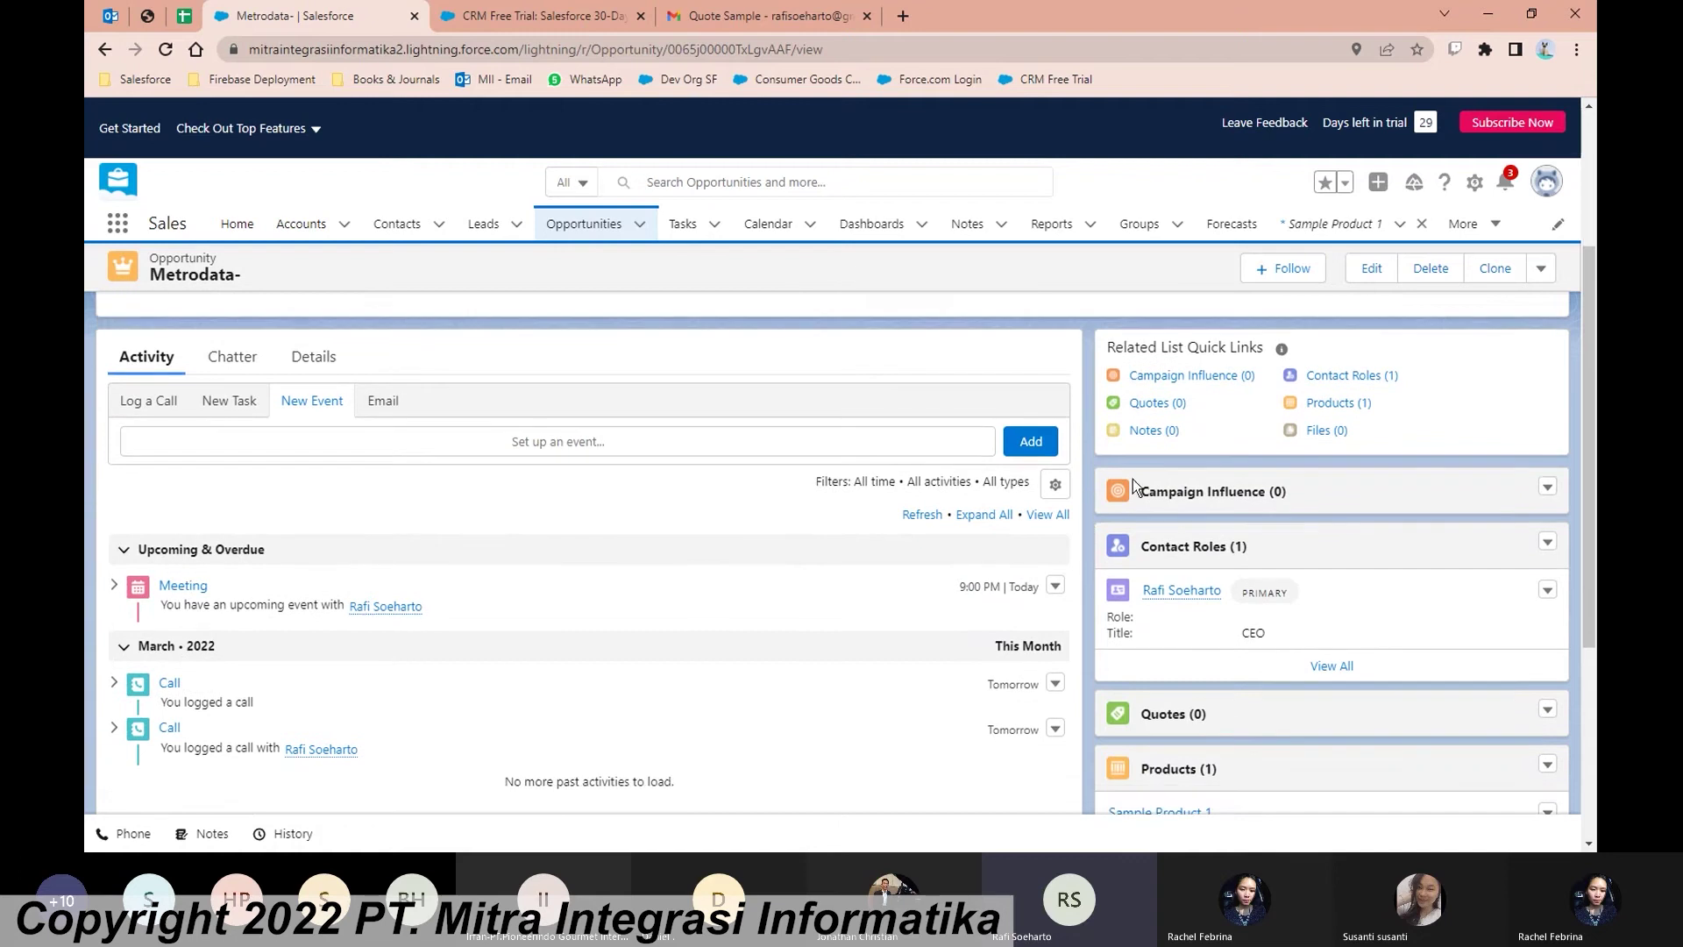
{"action": "mouse_move", "coordinate": [1166, 408]}
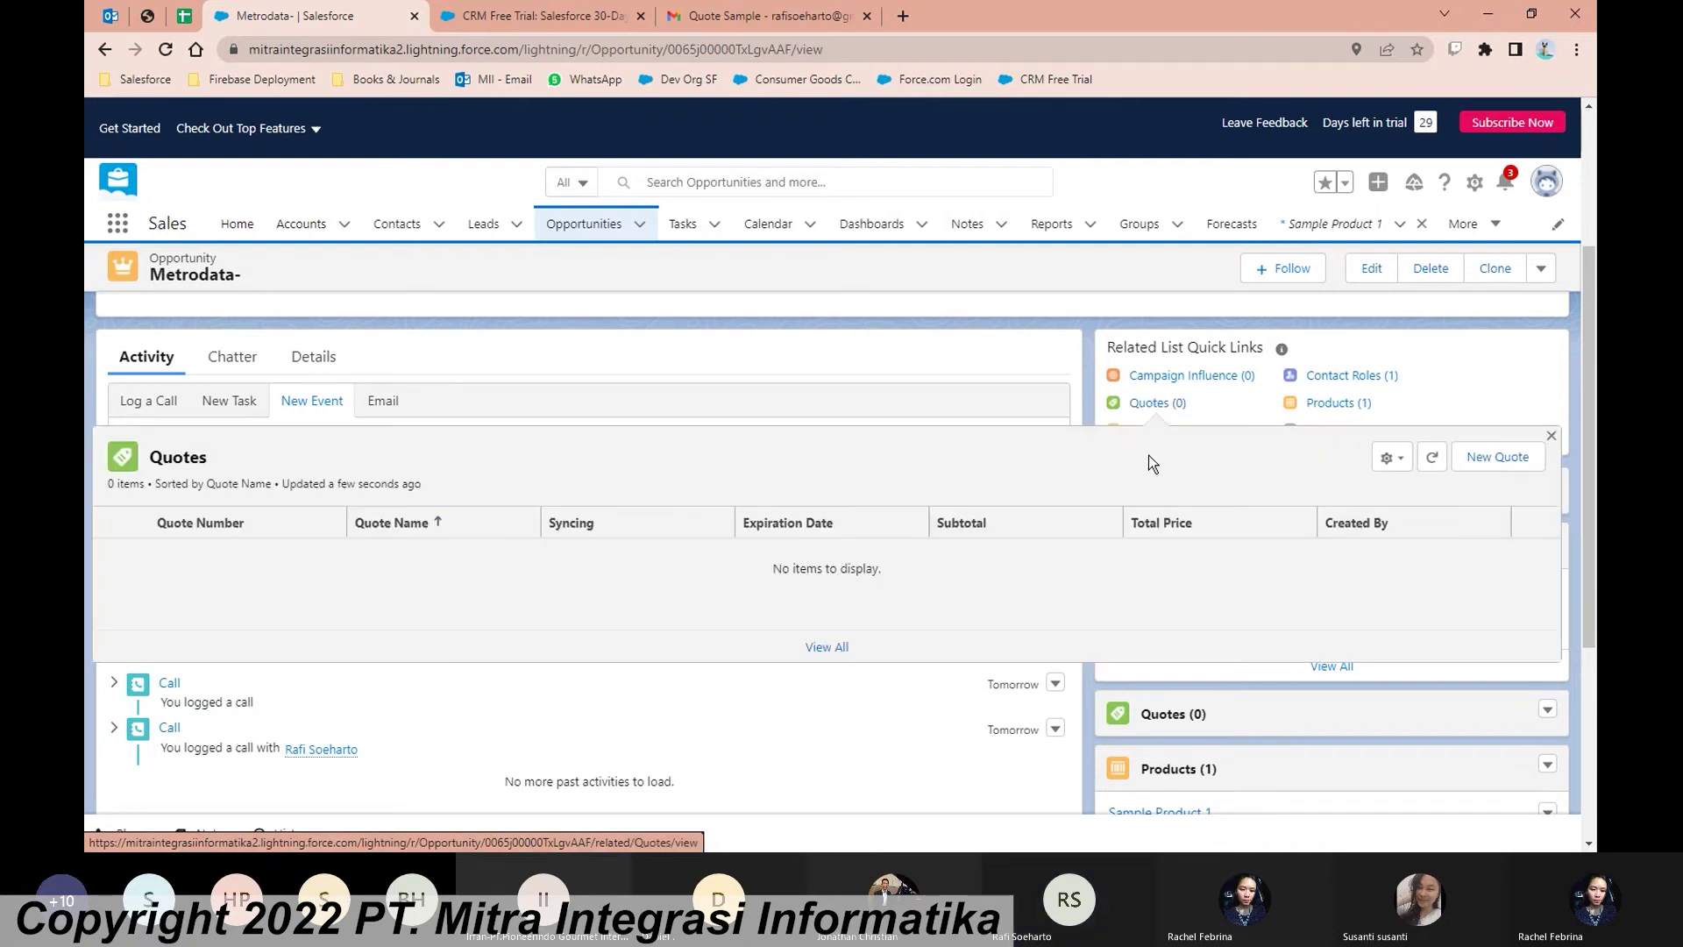
{"action": "left_click", "coordinate": [1514, 465]}
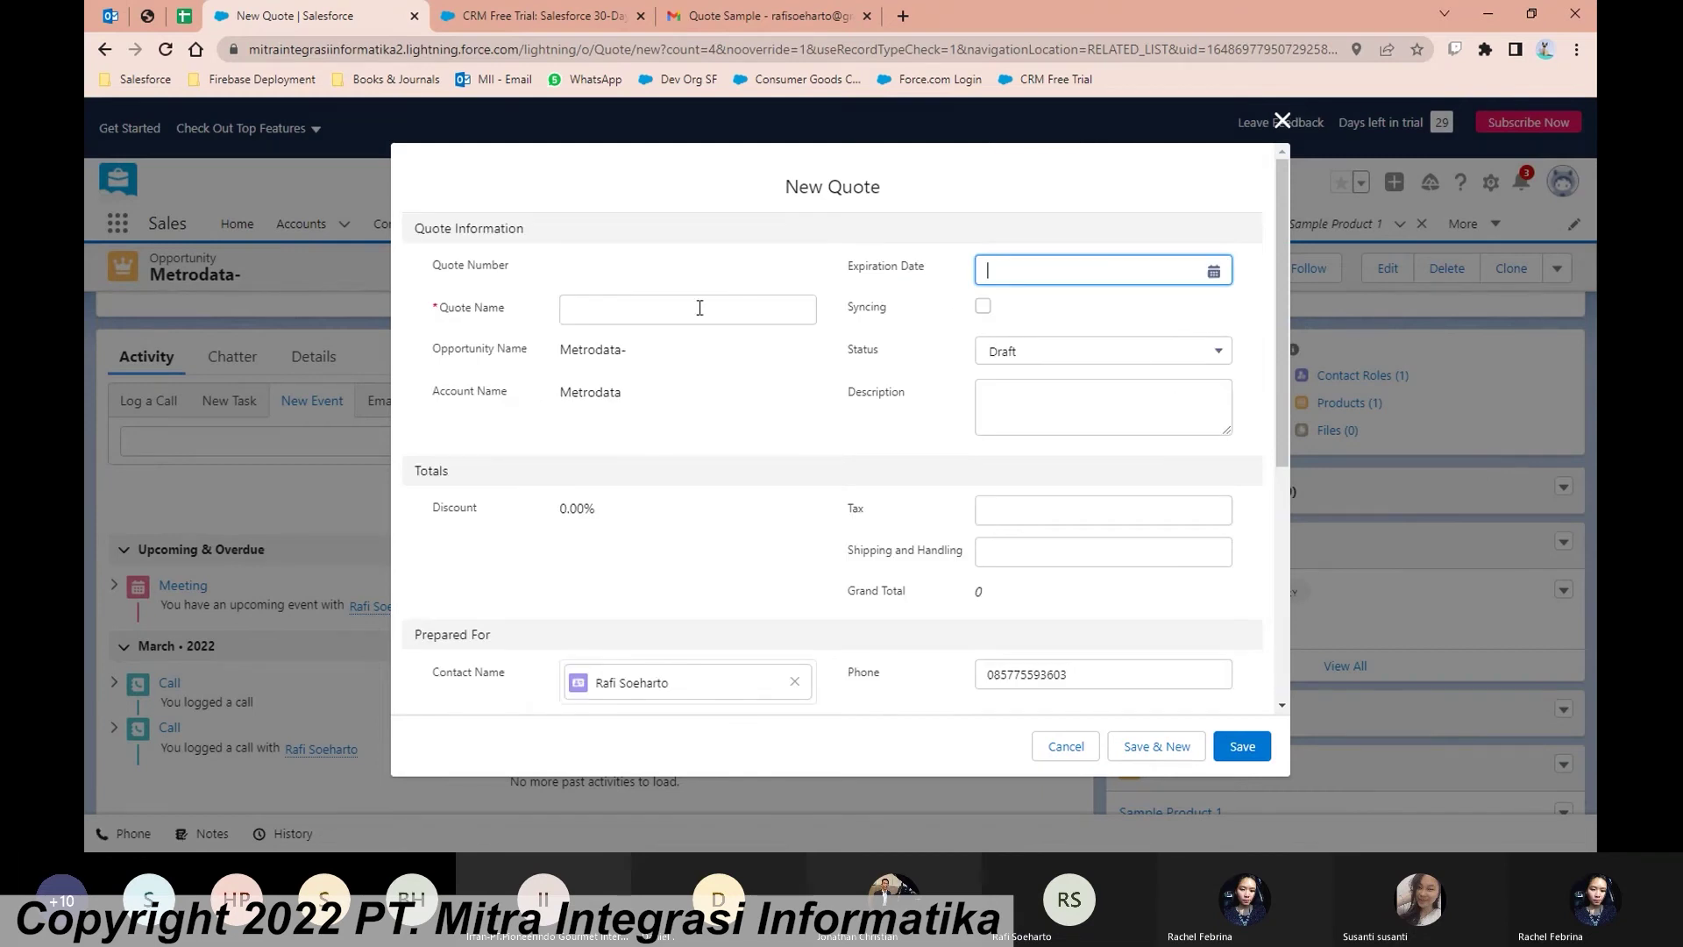
Step: Name the quote Quote-01, set its expiration date to April 15, 2022, and keep status Draft
{"action": "left_click", "coordinate": [699, 305]}
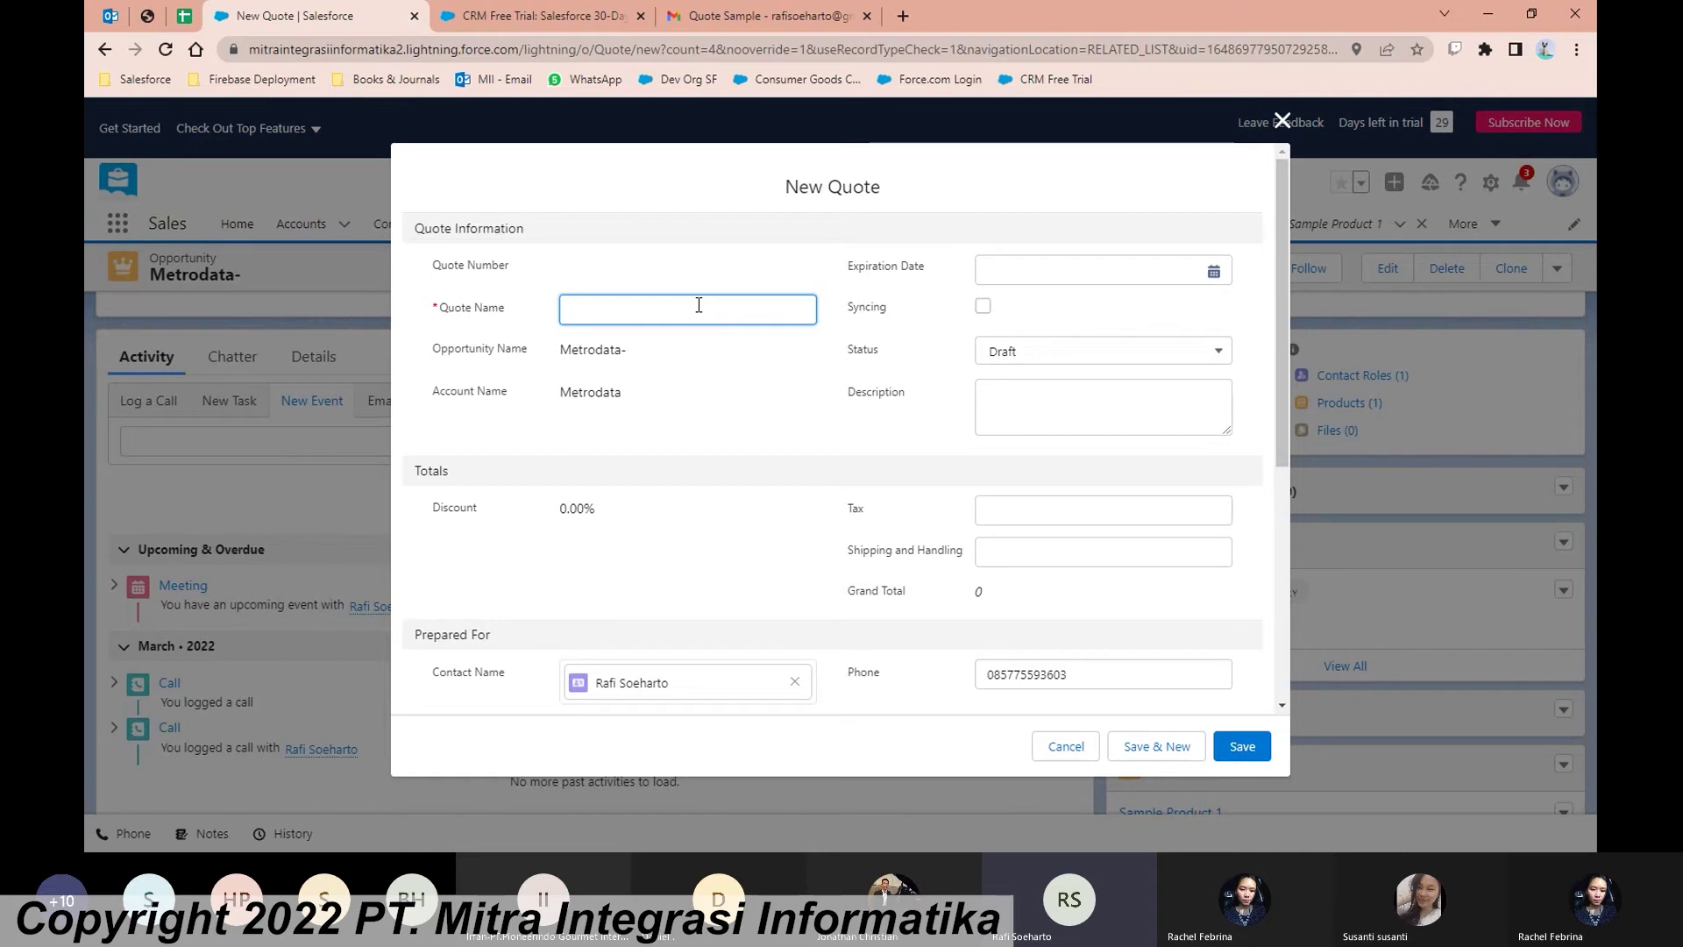
{"action": "type", "text": "Quote-01"}
{"action": "left_click", "coordinate": [1019, 272]}
{"action": "left_click", "coordinate": [1154, 303]}
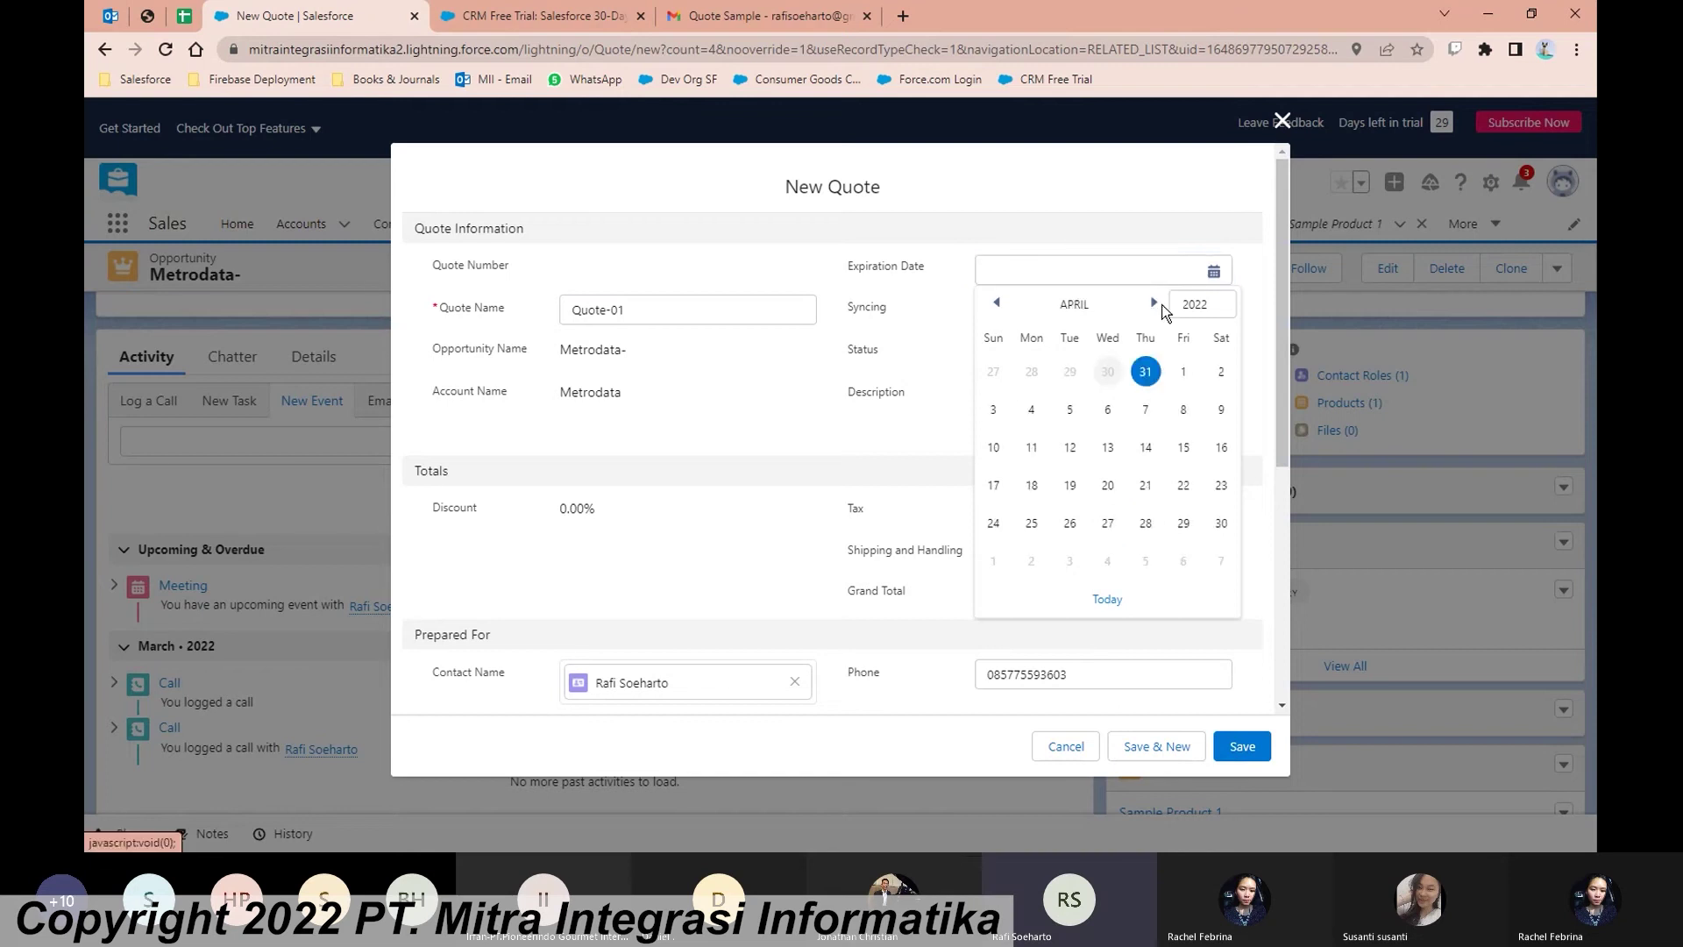
{"action": "left_click", "coordinate": [1184, 448]}
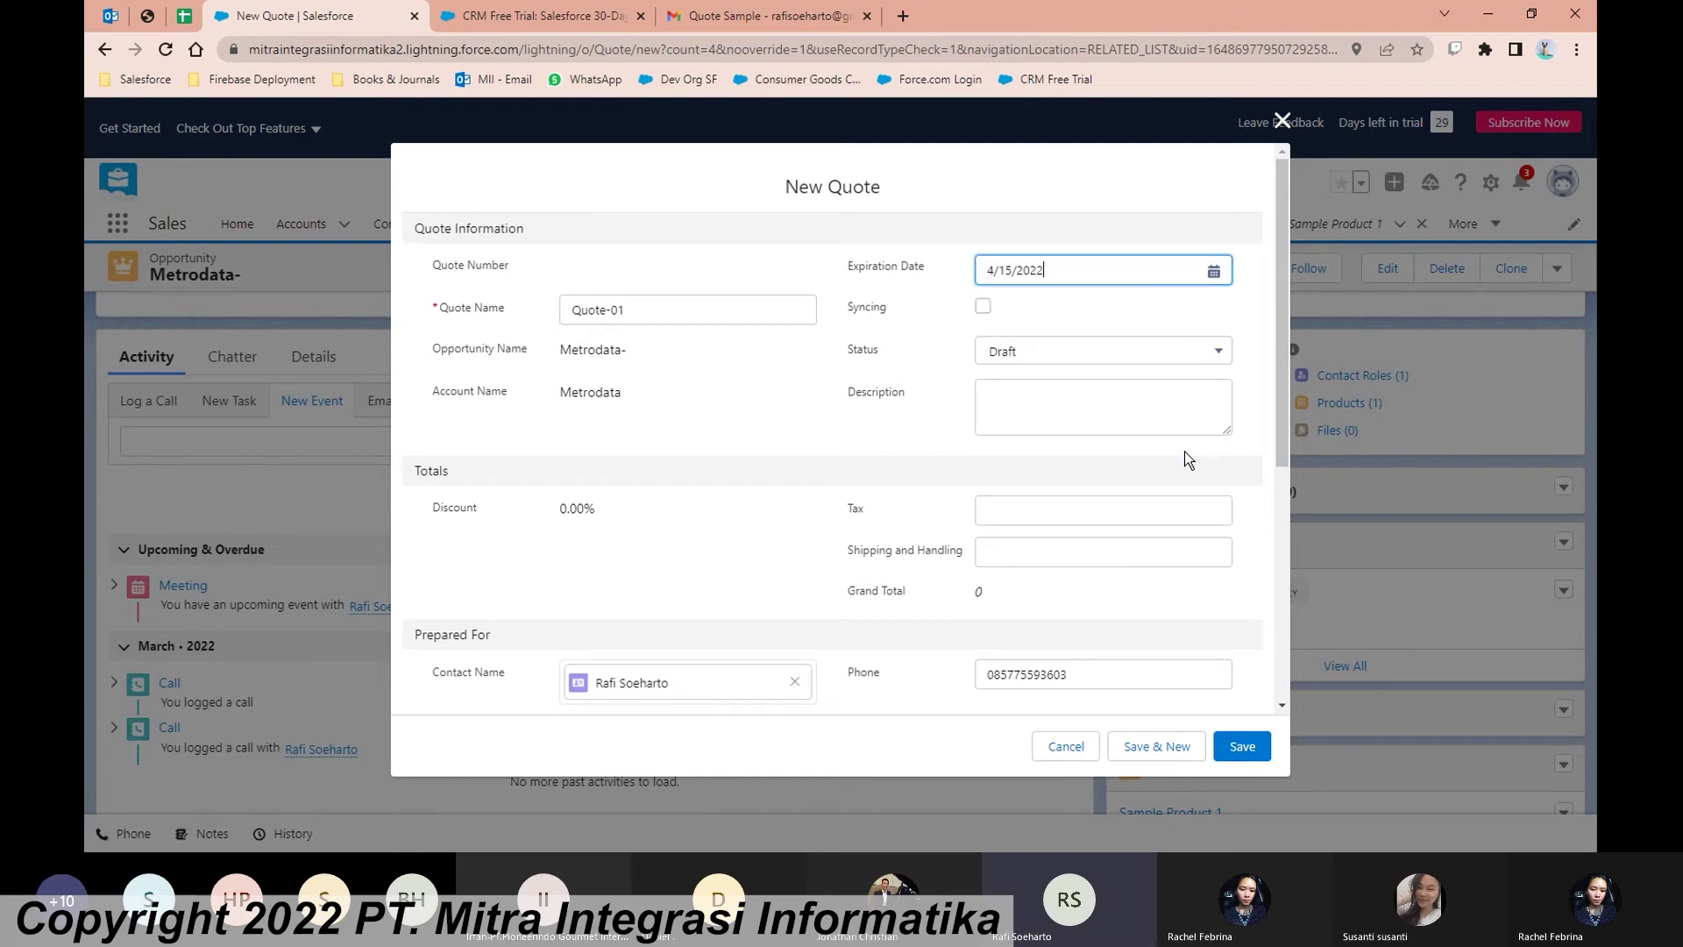
{"action": "left_click", "coordinate": [1072, 359]}
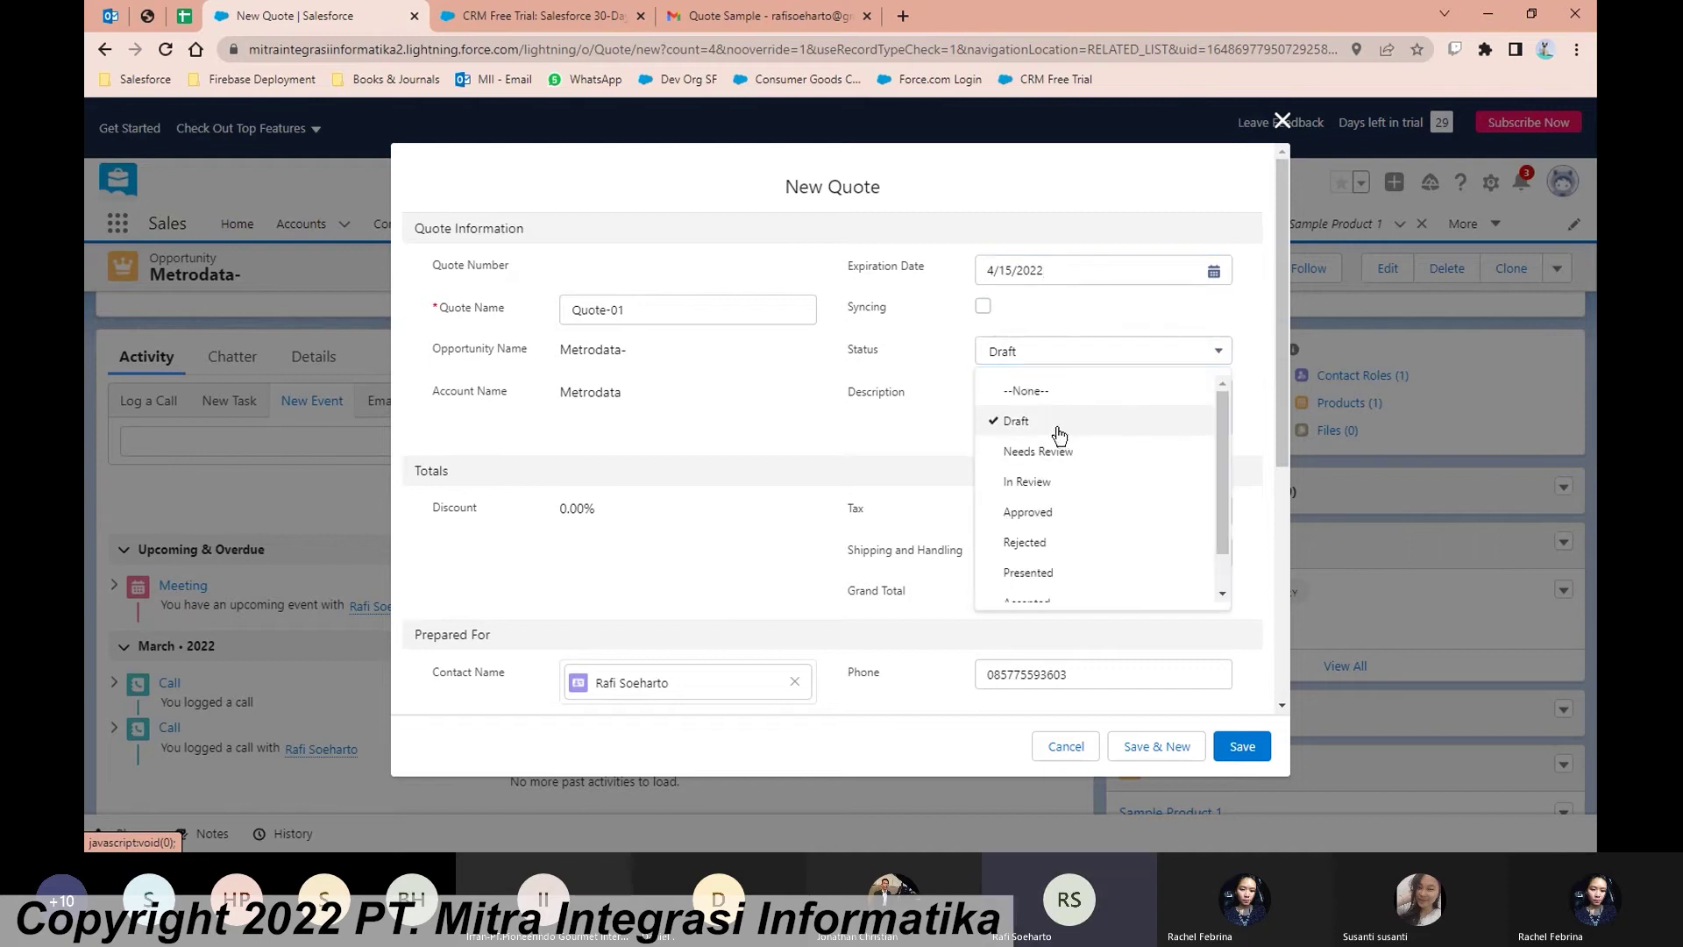
{"action": "left_click", "coordinate": [945, 410]}
Step: Fill the Bill To street from the saved address and save the new quote
{"action": "scroll", "coordinate": [887, 393], "scroll_direction": "down", "scroll_amount": 2}
{"action": "scroll", "coordinate": [903, 403], "scroll_direction": "up", "scroll_amount": 2}
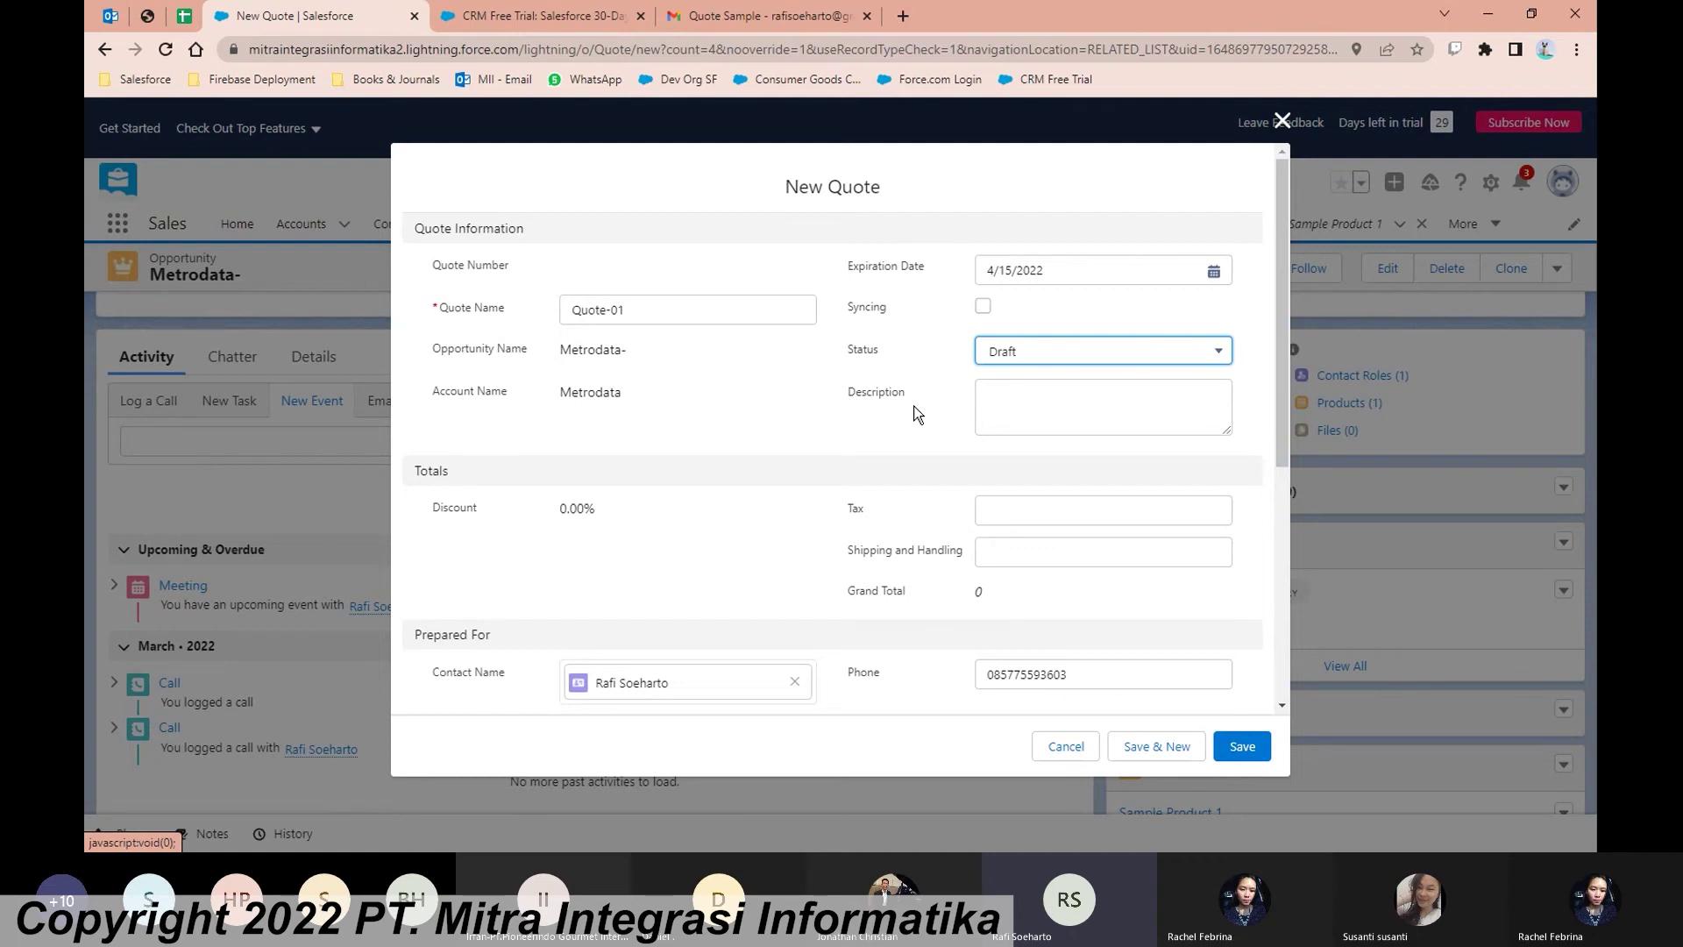
{"action": "scroll", "coordinate": [917, 415], "scroll_direction": "down", "scroll_amount": 1}
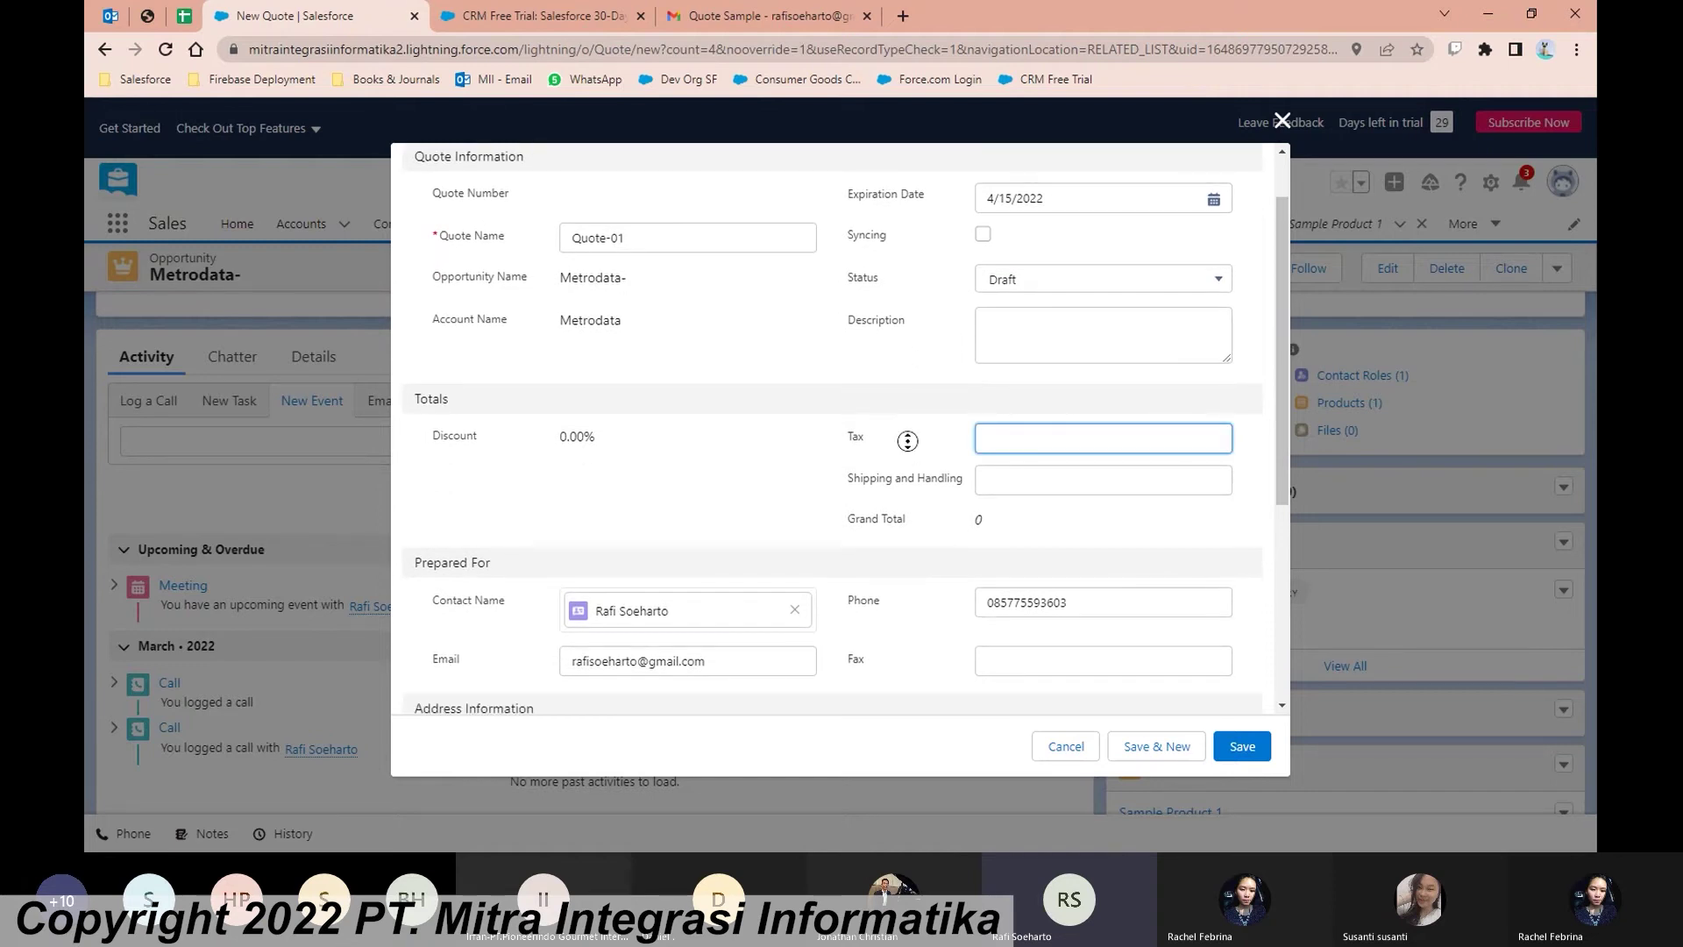
{"action": "scroll", "coordinate": [965, 494], "scroll_direction": "down", "scroll_amount": 1}
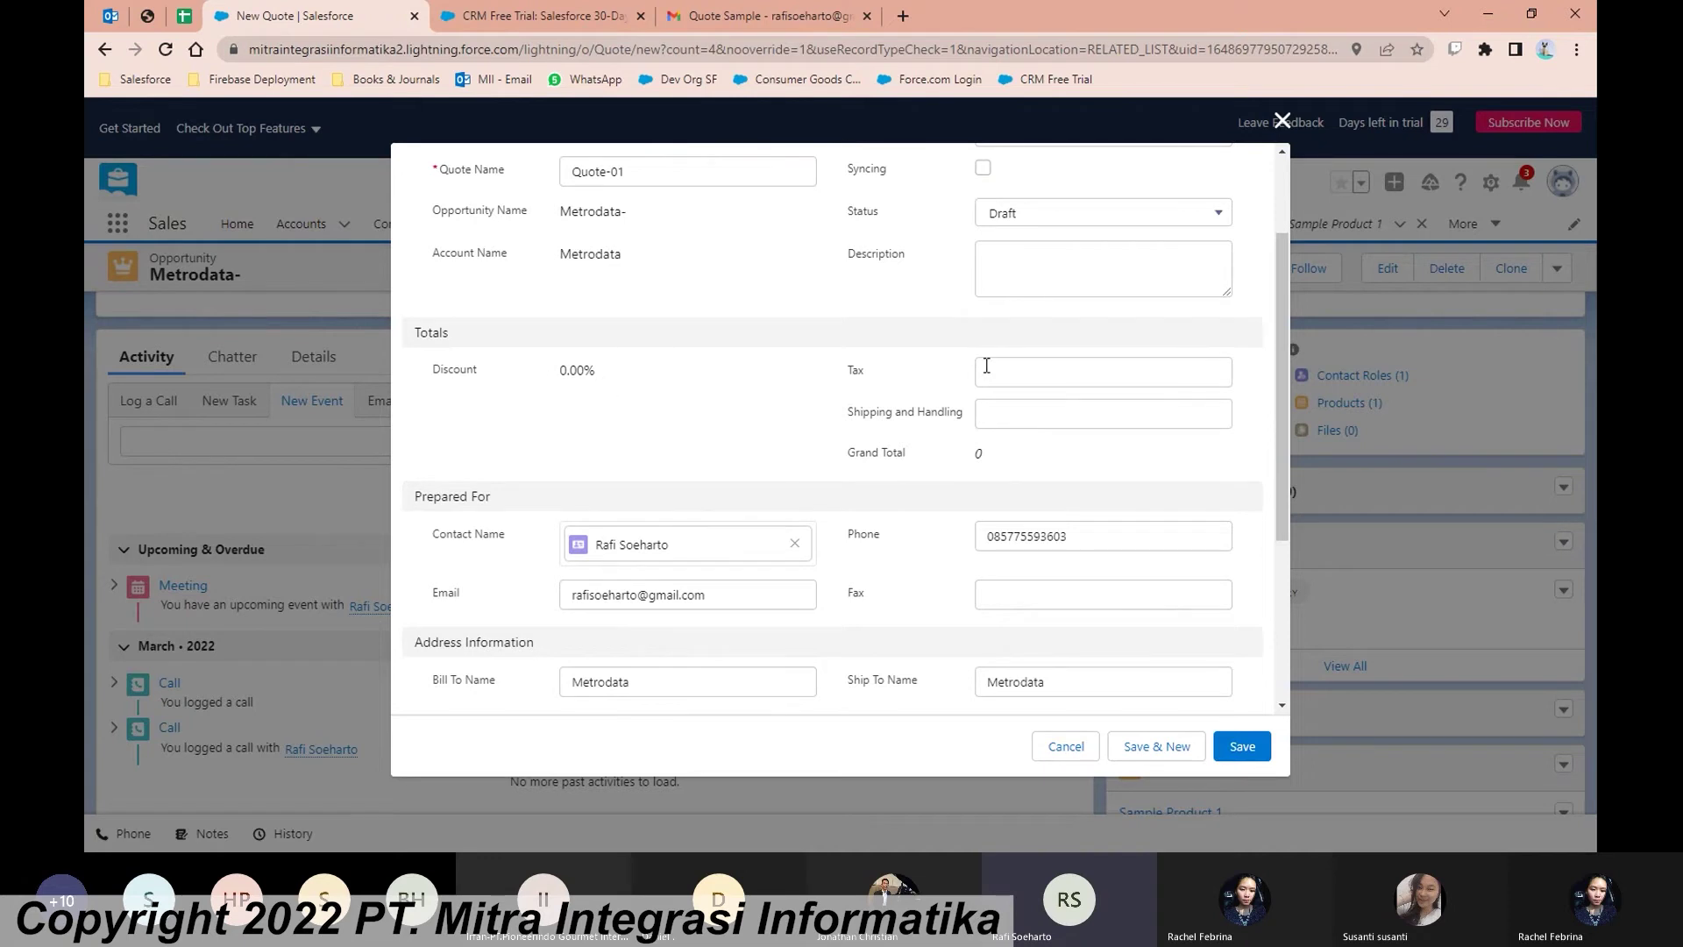
{"action": "left_click", "coordinate": [1033, 414]}
{"action": "left_click", "coordinate": [1054, 456]}
{"action": "scroll", "coordinate": [922, 470], "scroll_direction": "down", "scroll_amount": 3}
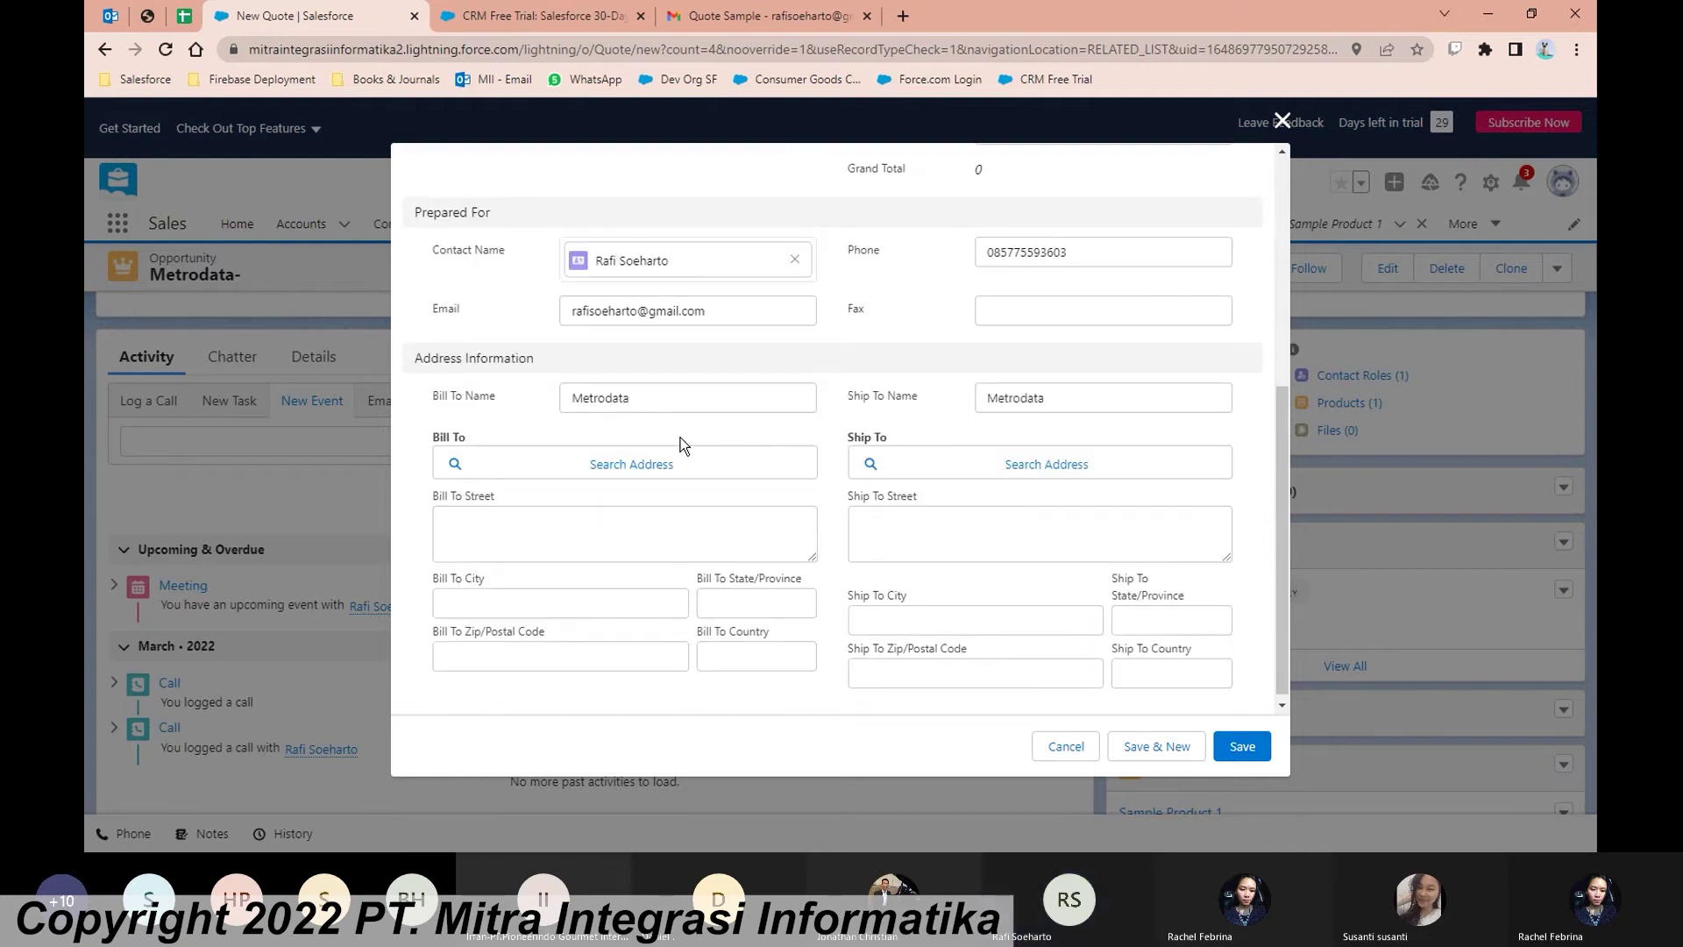
{"action": "left_click", "coordinate": [674, 519]}
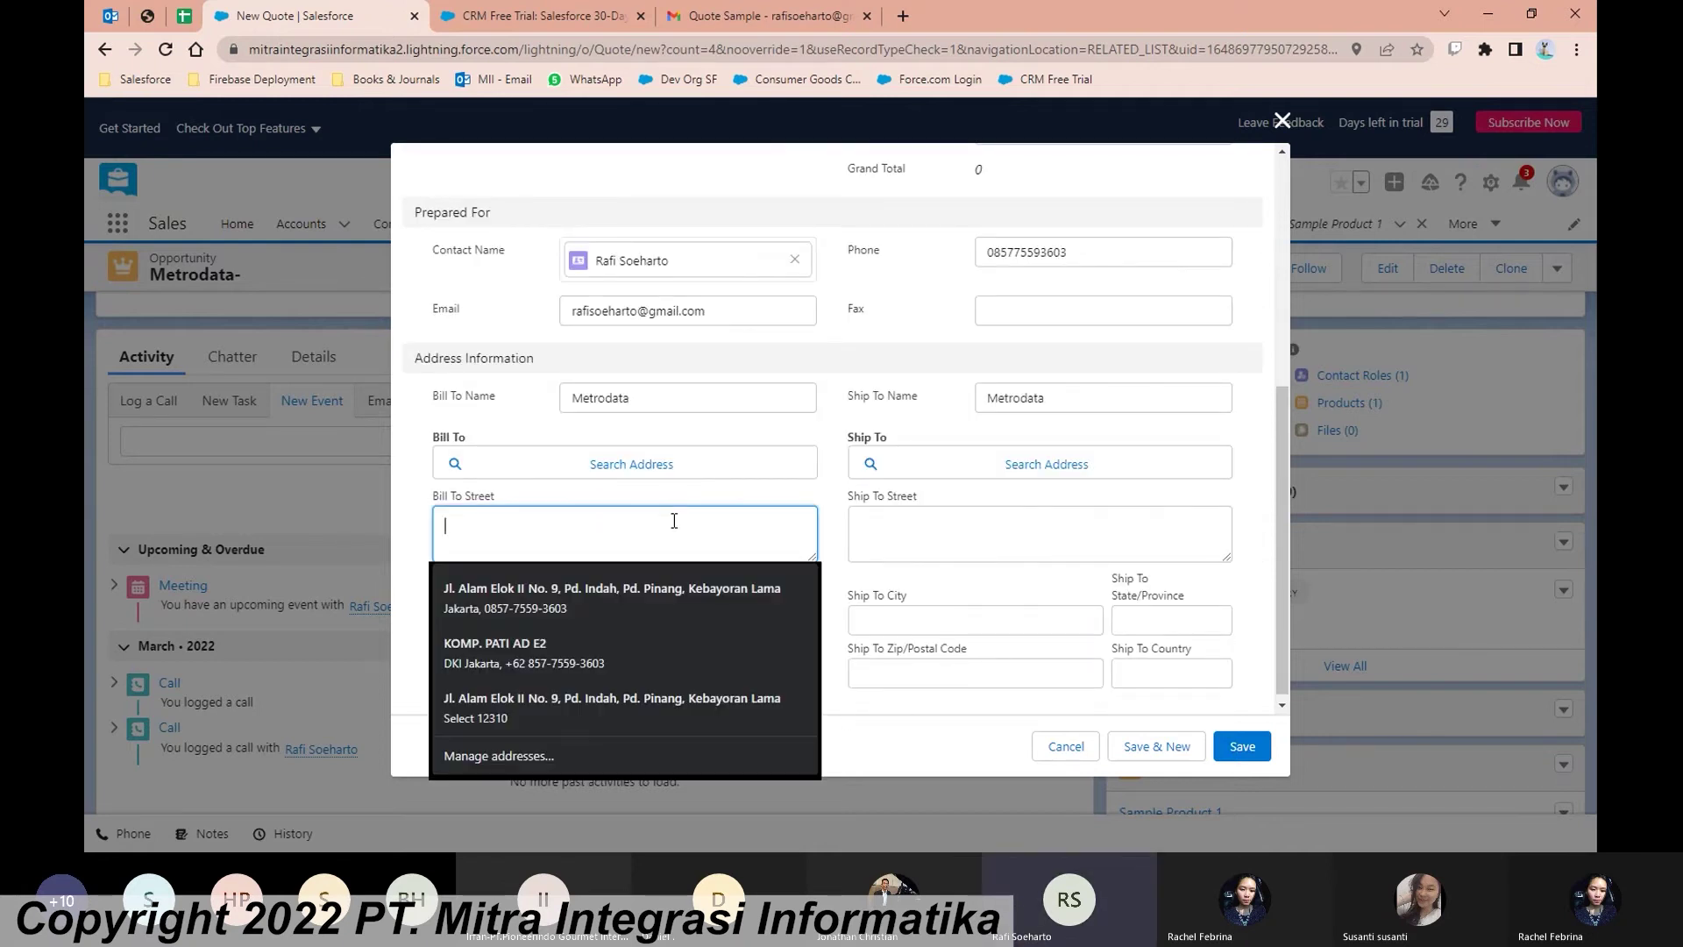
{"action": "left_click", "coordinate": [696, 661]}
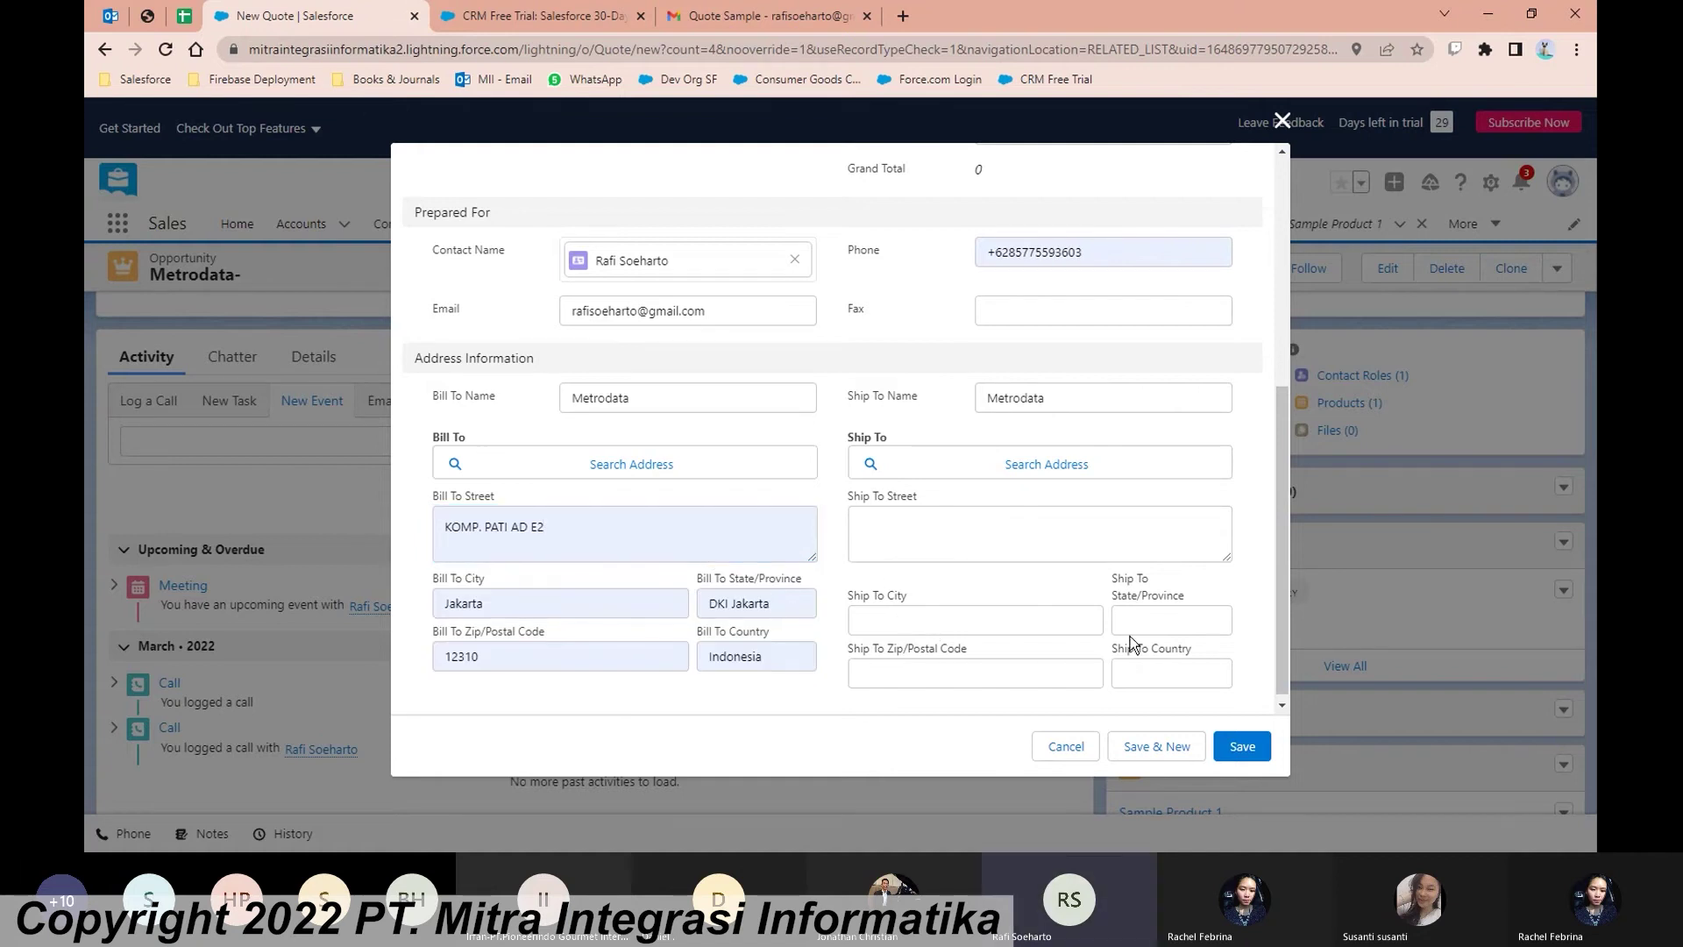
{"action": "scroll", "coordinate": [1166, 636], "scroll_direction": "down", "scroll_amount": 1}
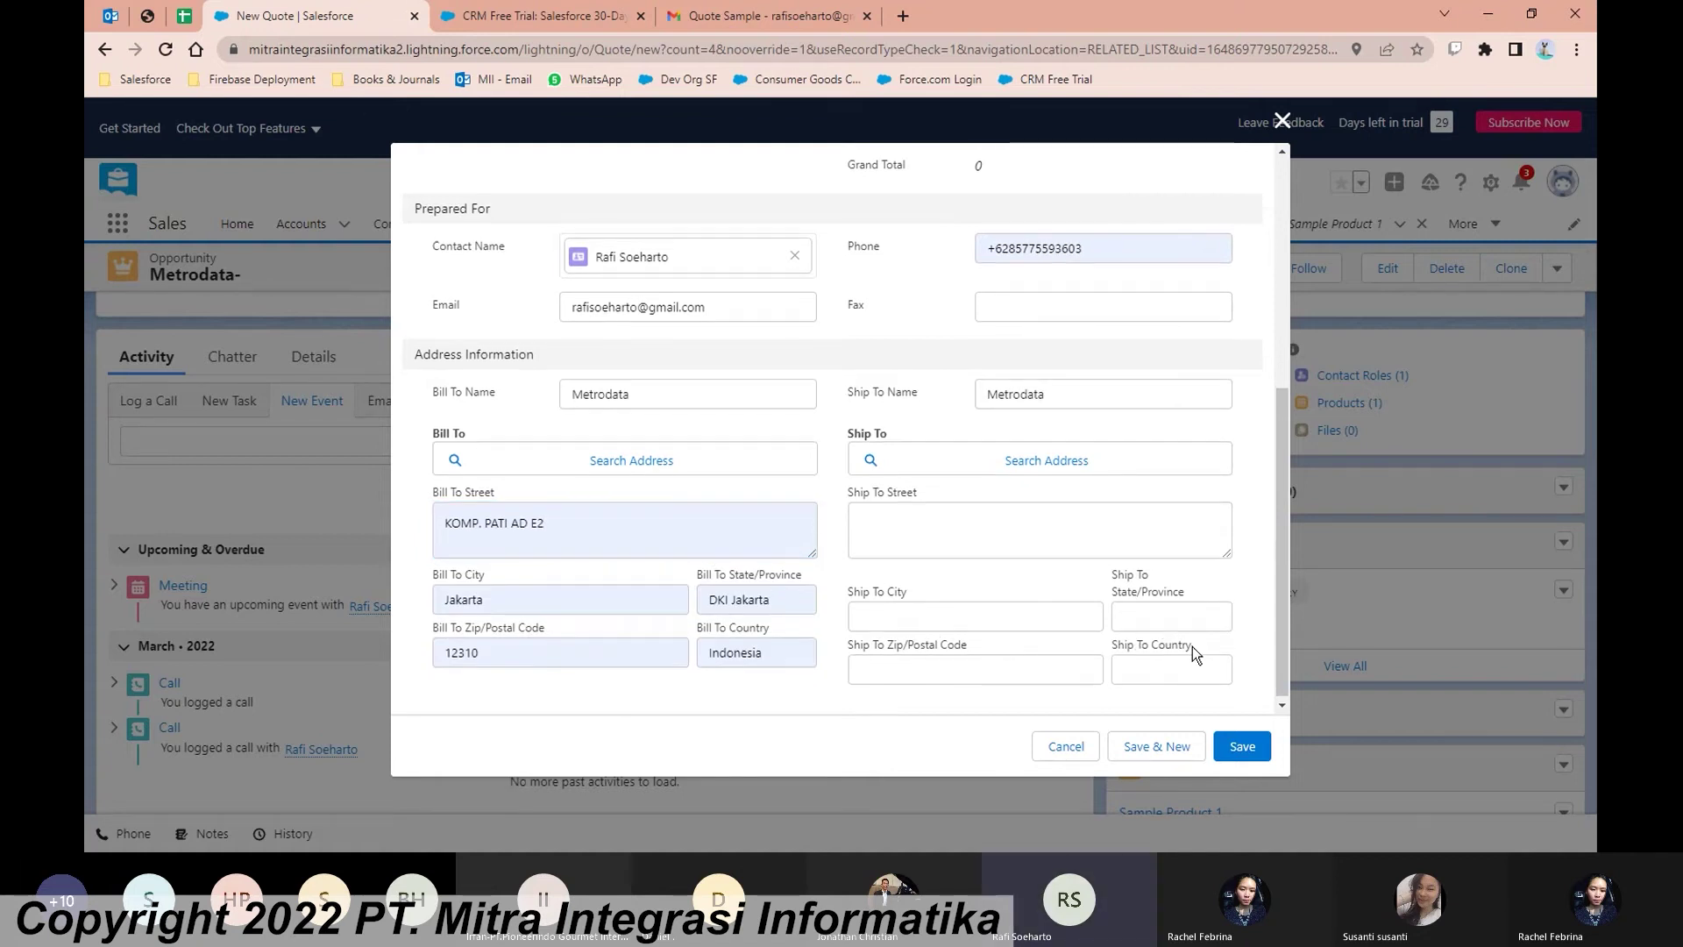
{"action": "left_click", "coordinate": [1247, 753]}
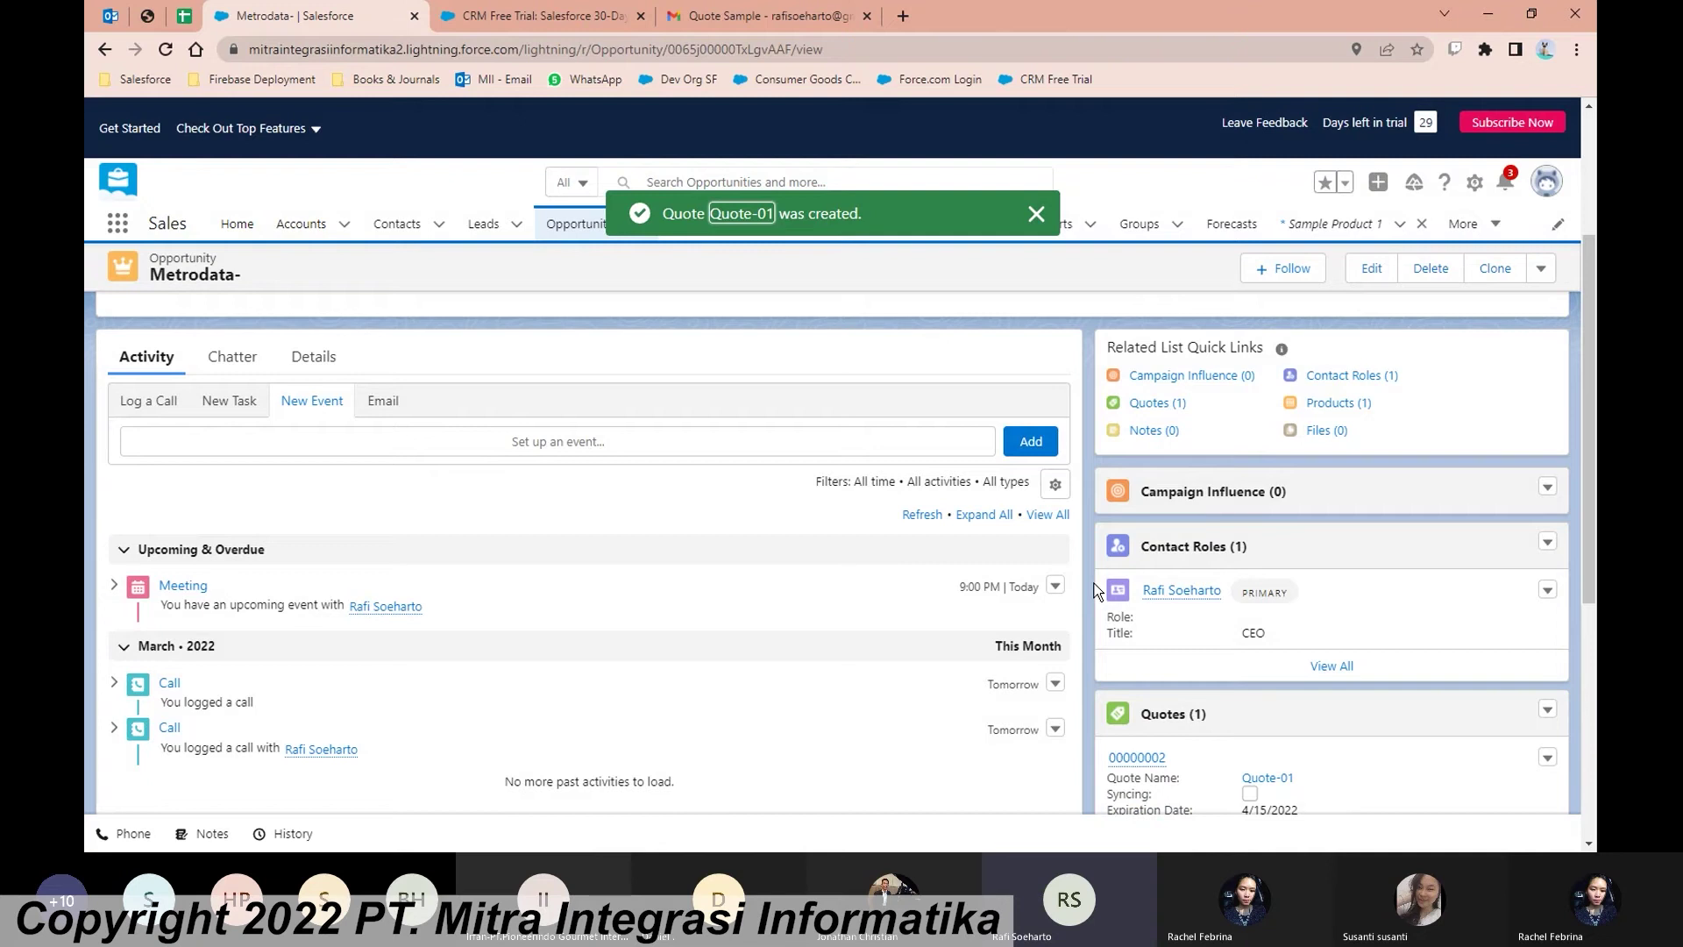
Step: Open quote 00000002 from the opportunity's Quotes list to view the Quote-01 record
{"action": "scroll", "coordinate": [1131, 613], "scroll_direction": "down", "scroll_amount": 1}
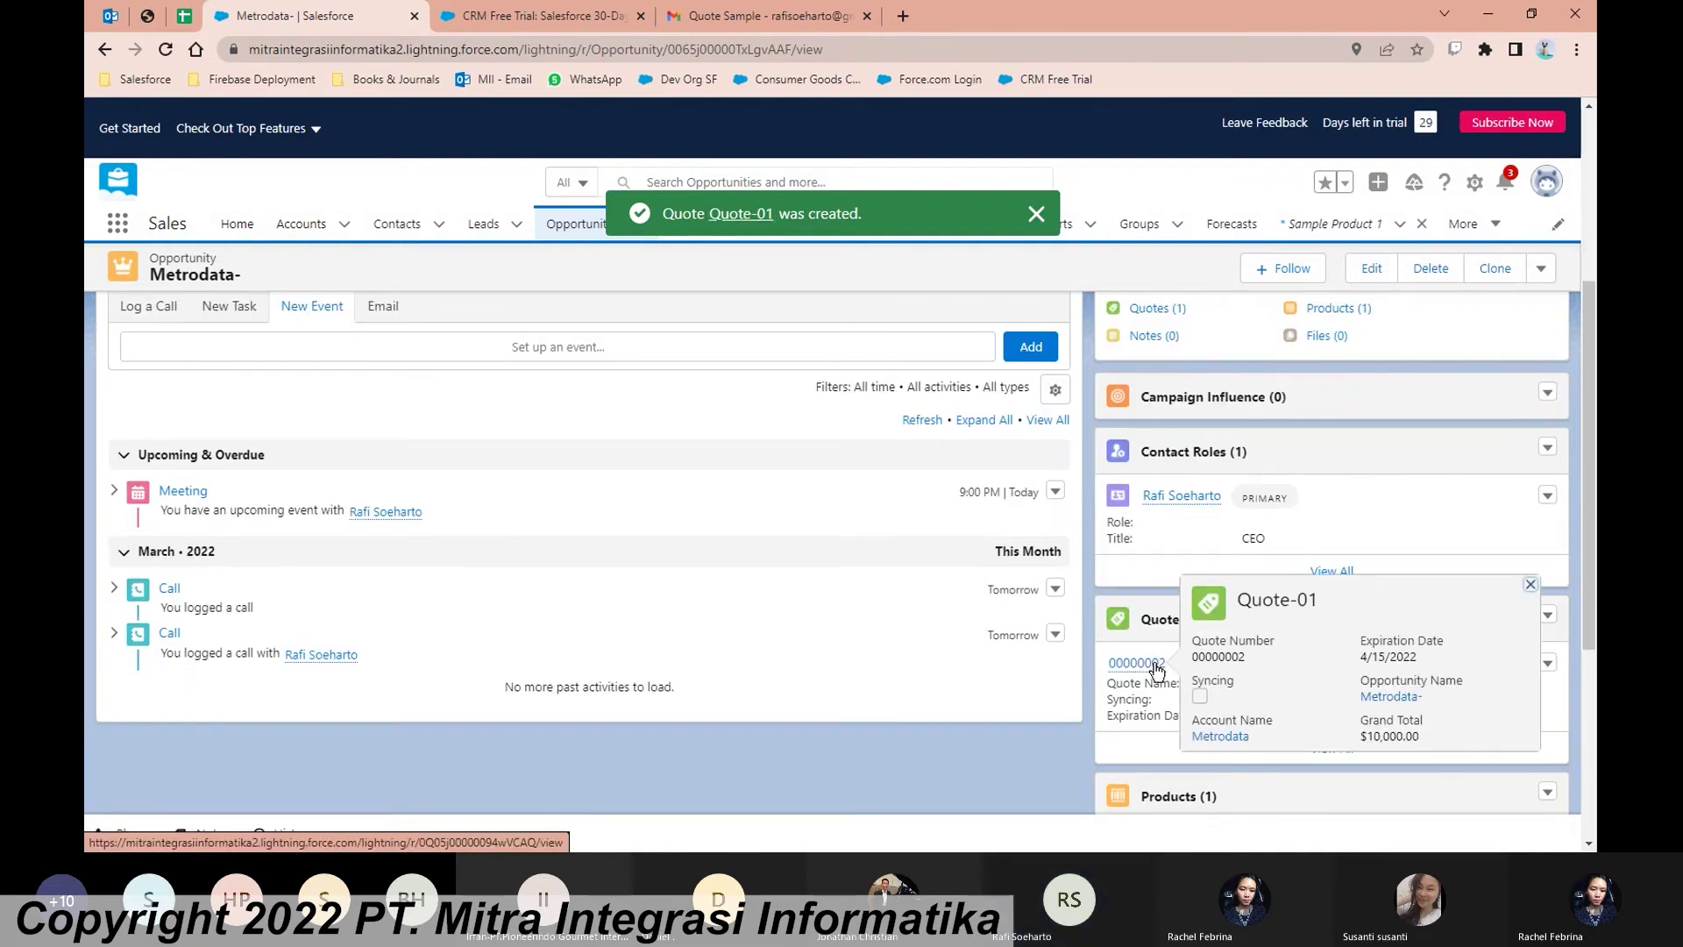
{"action": "left_click", "coordinate": [1156, 665]}
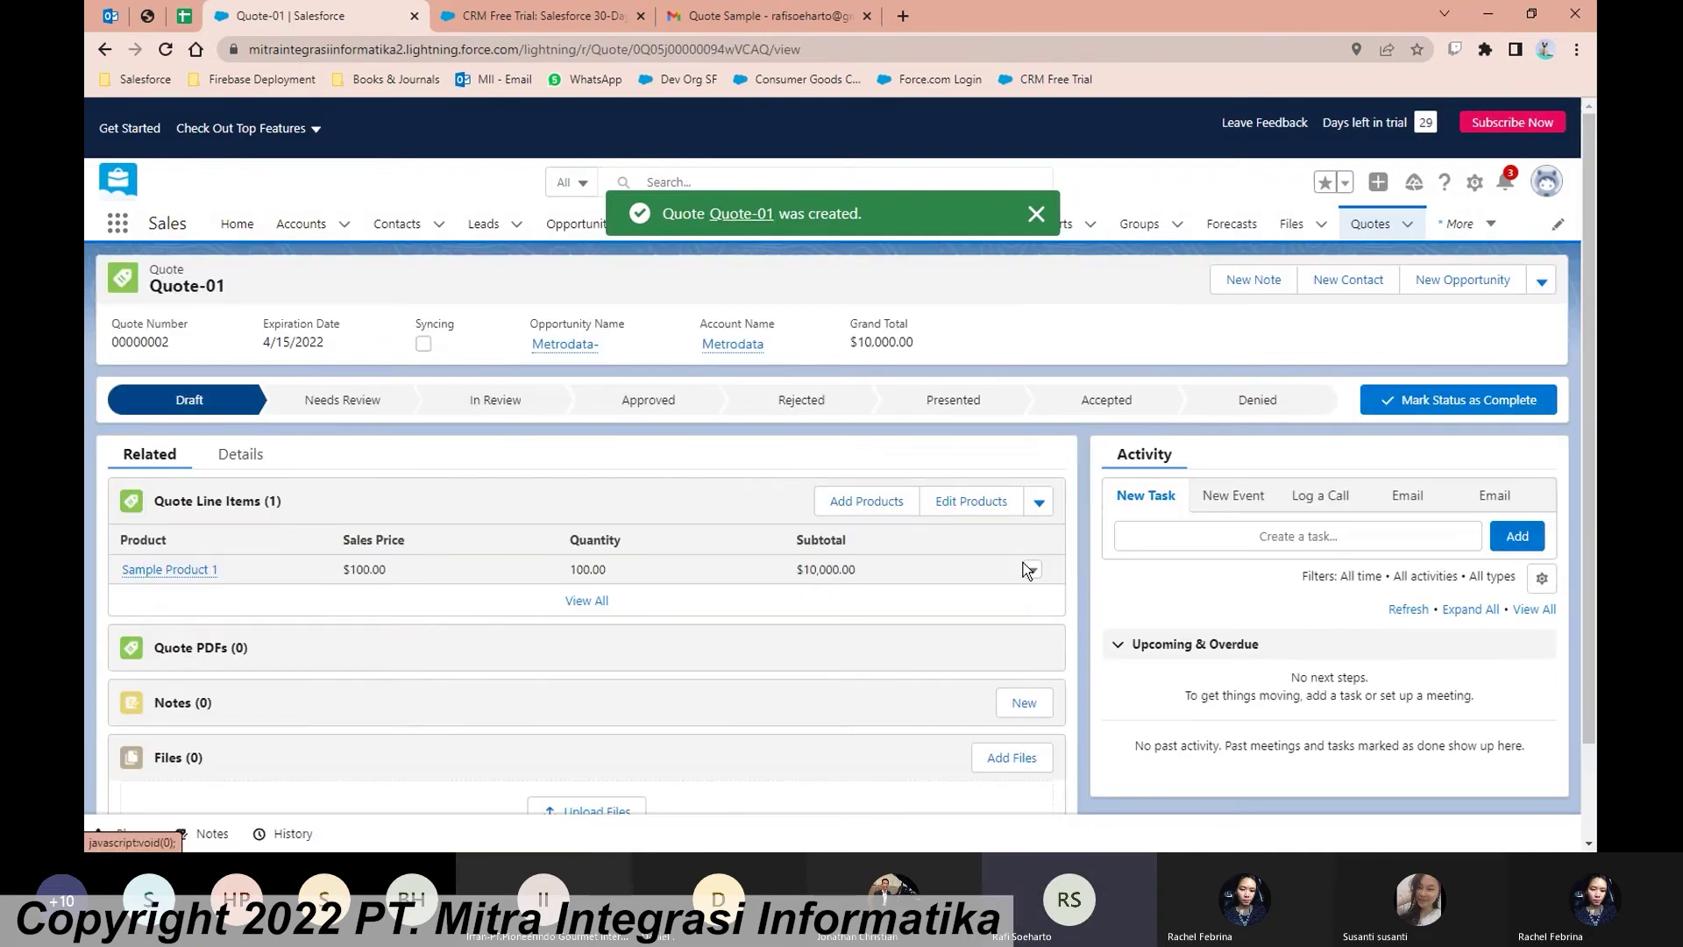
{"action": "scroll", "coordinate": [1077, 540], "scroll_direction": "down", "scroll_amount": 1}
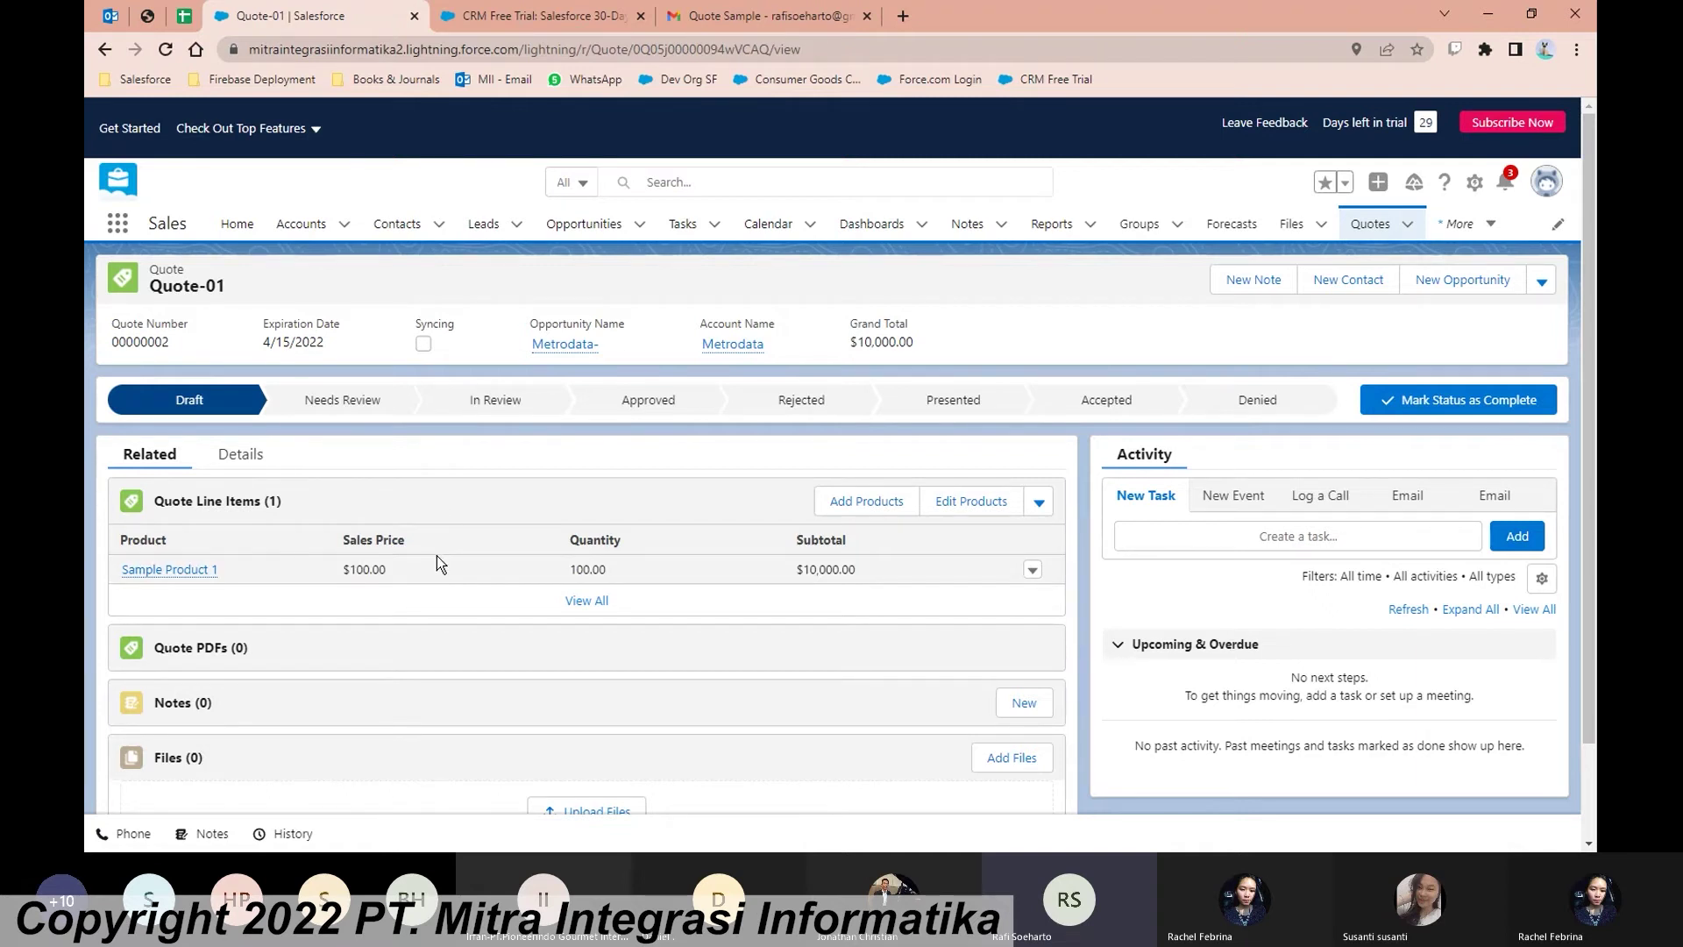
Step: Advance Quote-01's status through Needs Review and In Review to Approved
{"action": "left_click", "coordinate": [380, 408]}
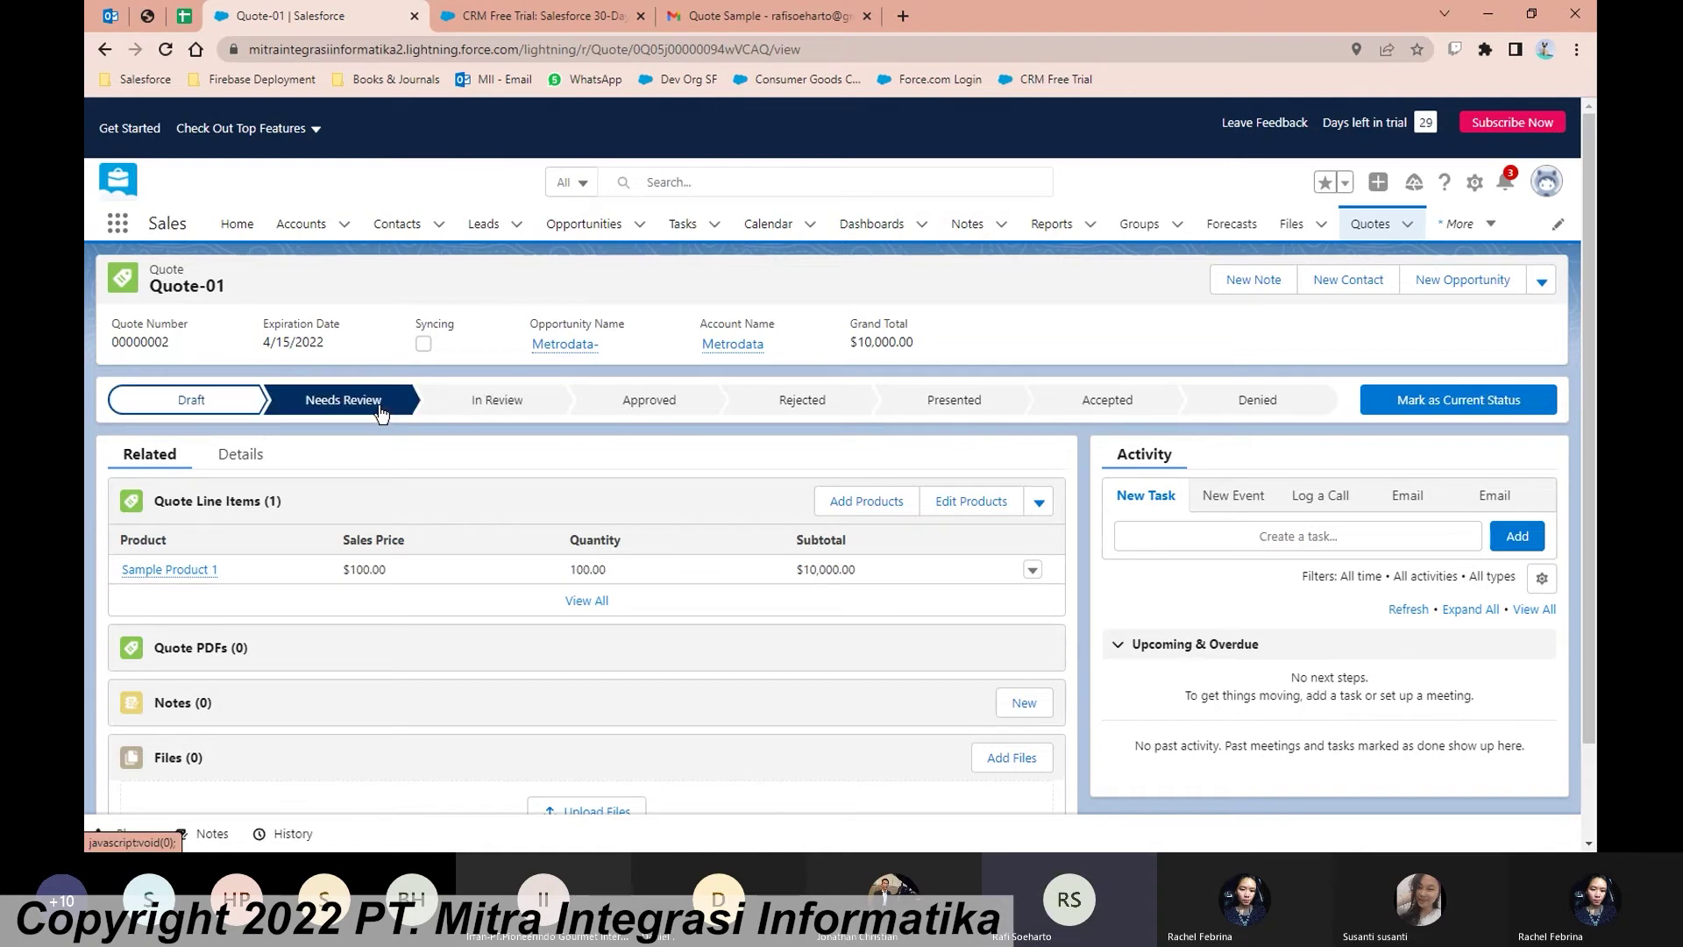
{"action": "left_click", "coordinate": [1444, 416]}
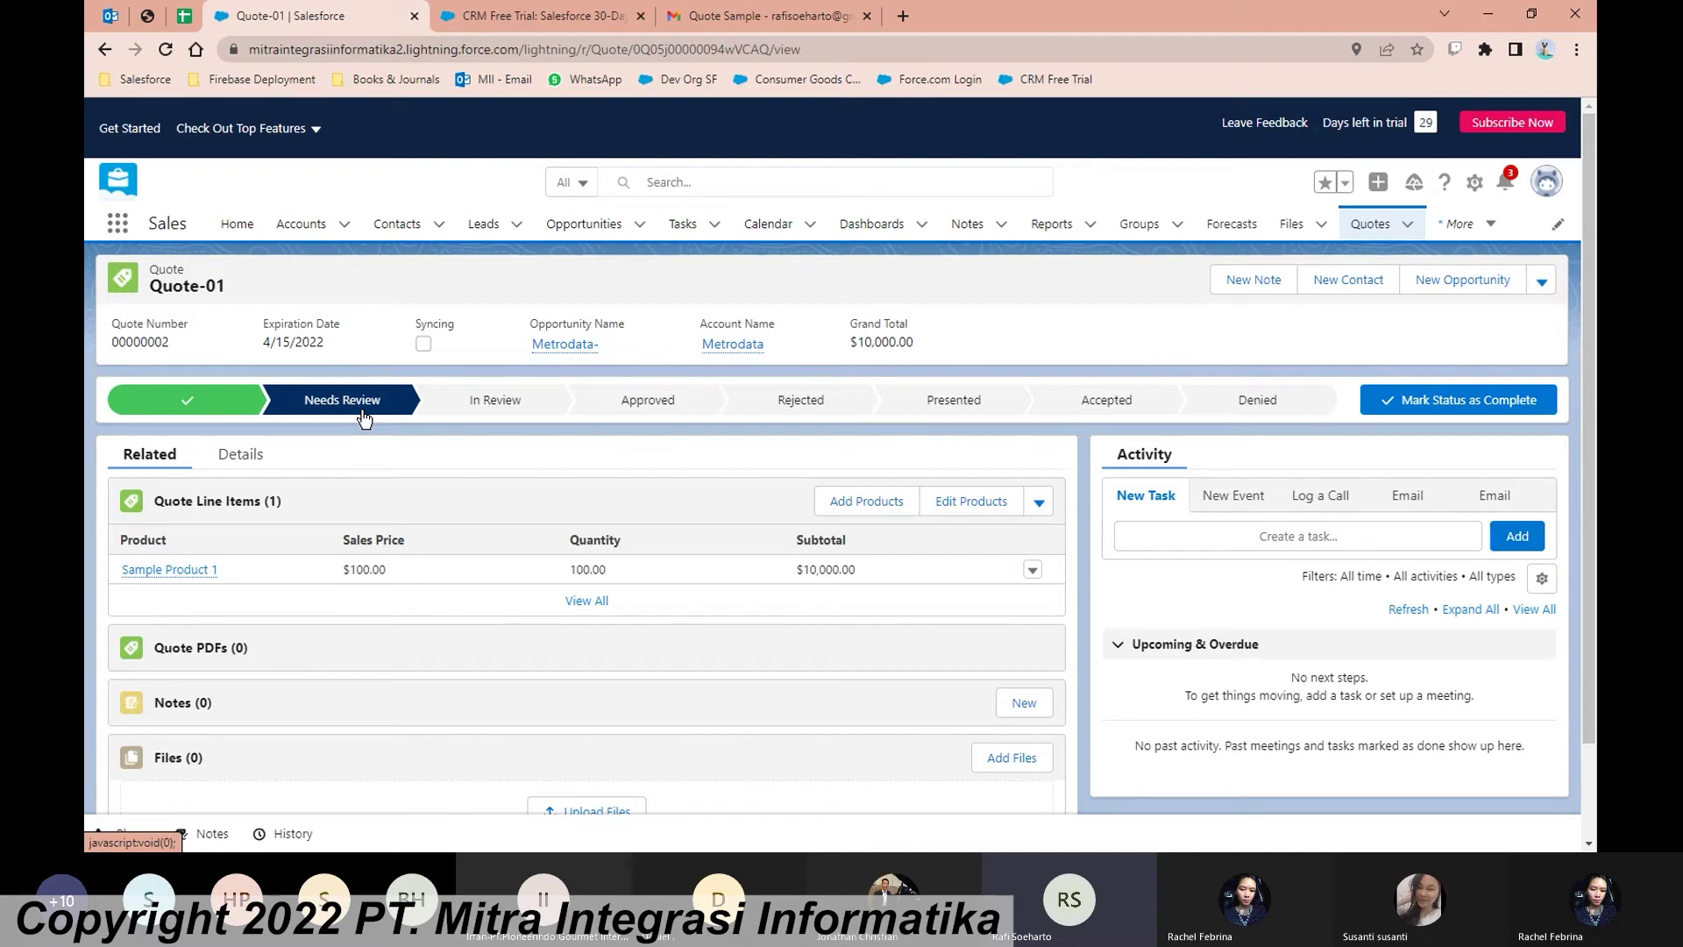
{"action": "left_click", "coordinate": [513, 415]}
{"action": "left_click", "coordinate": [1407, 402]}
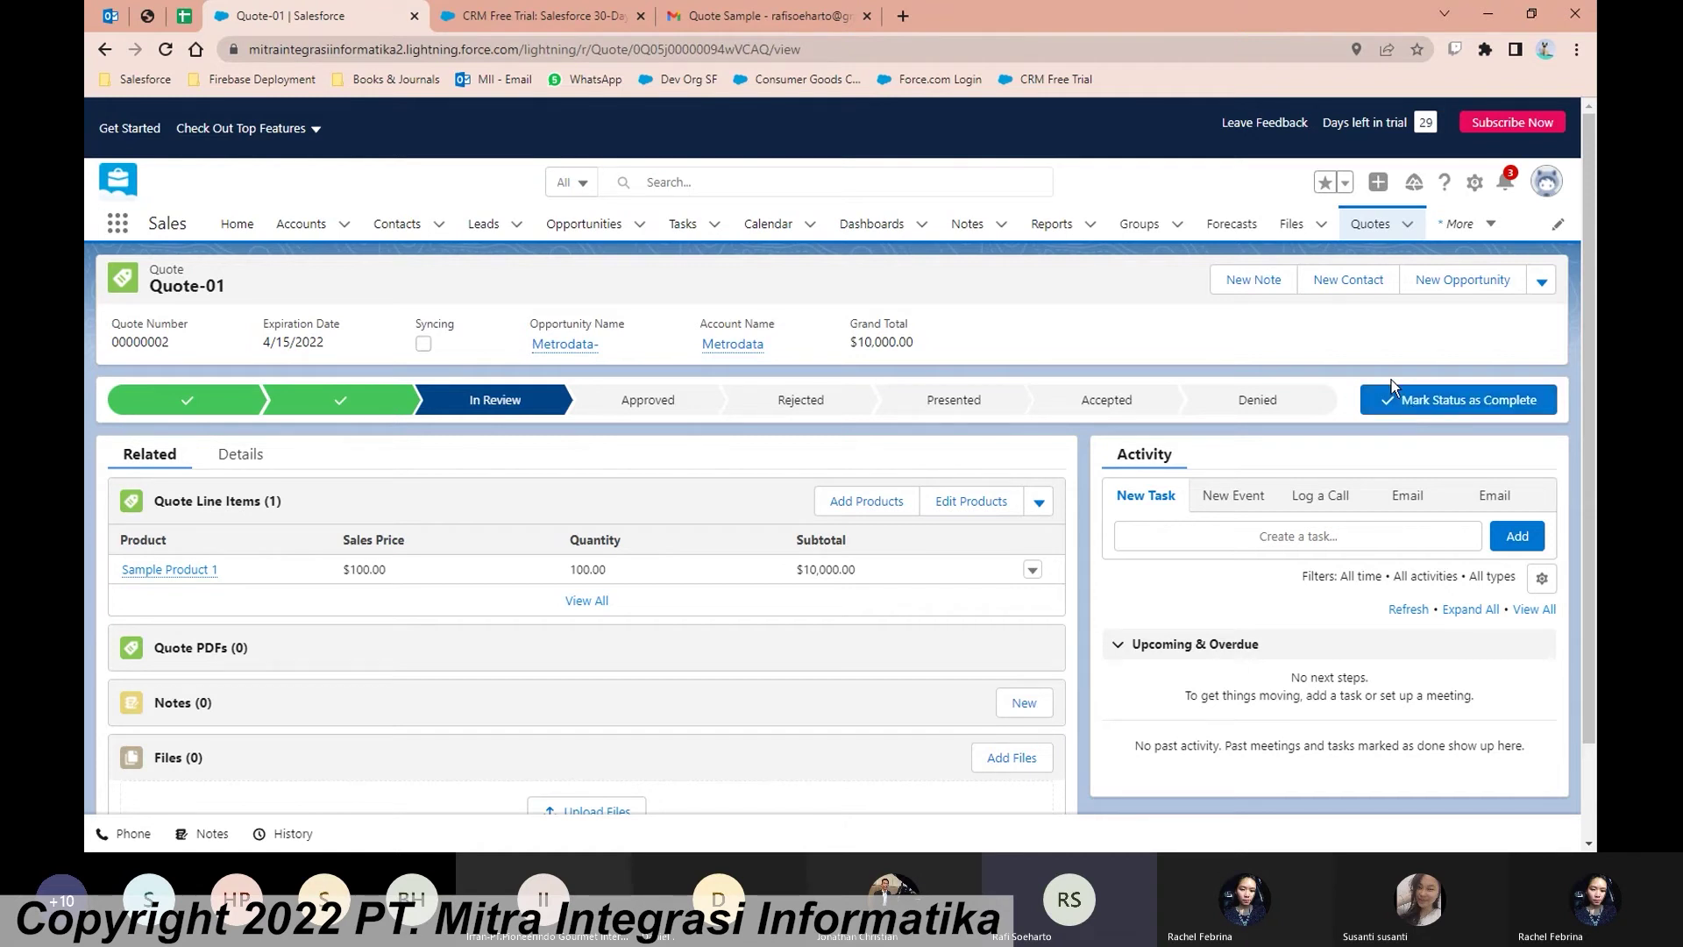
{"action": "left_click", "coordinate": [688, 398]}
{"action": "left_click", "coordinate": [1488, 414]}
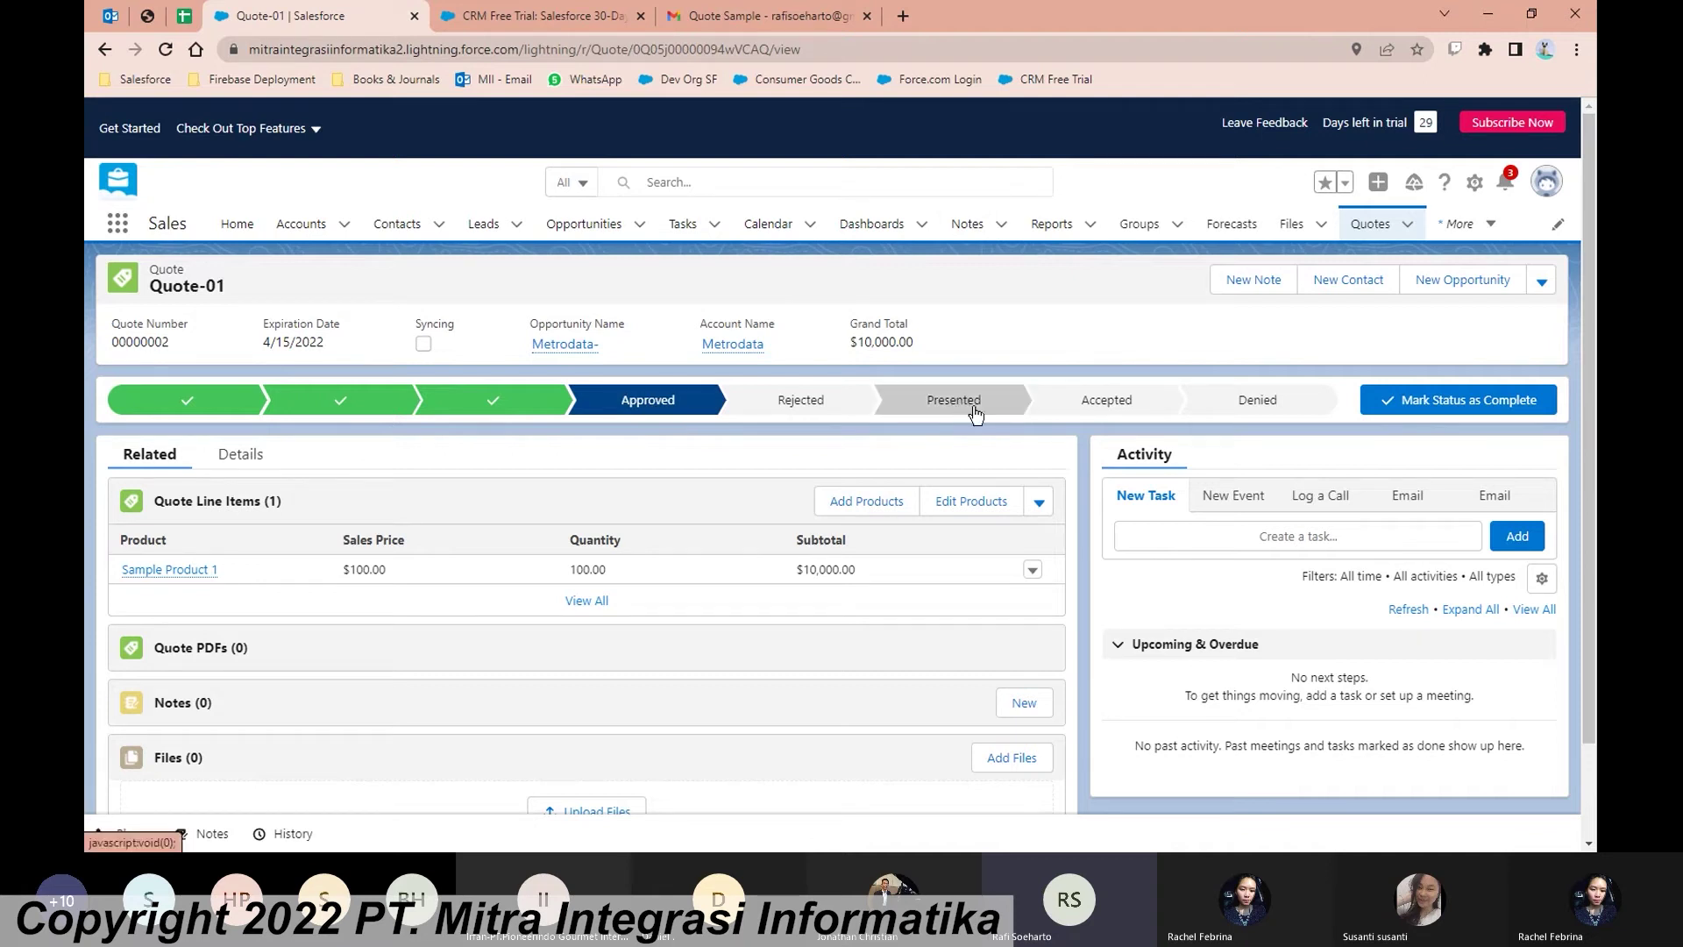
{"action": "left_click", "coordinate": [1541, 282]}
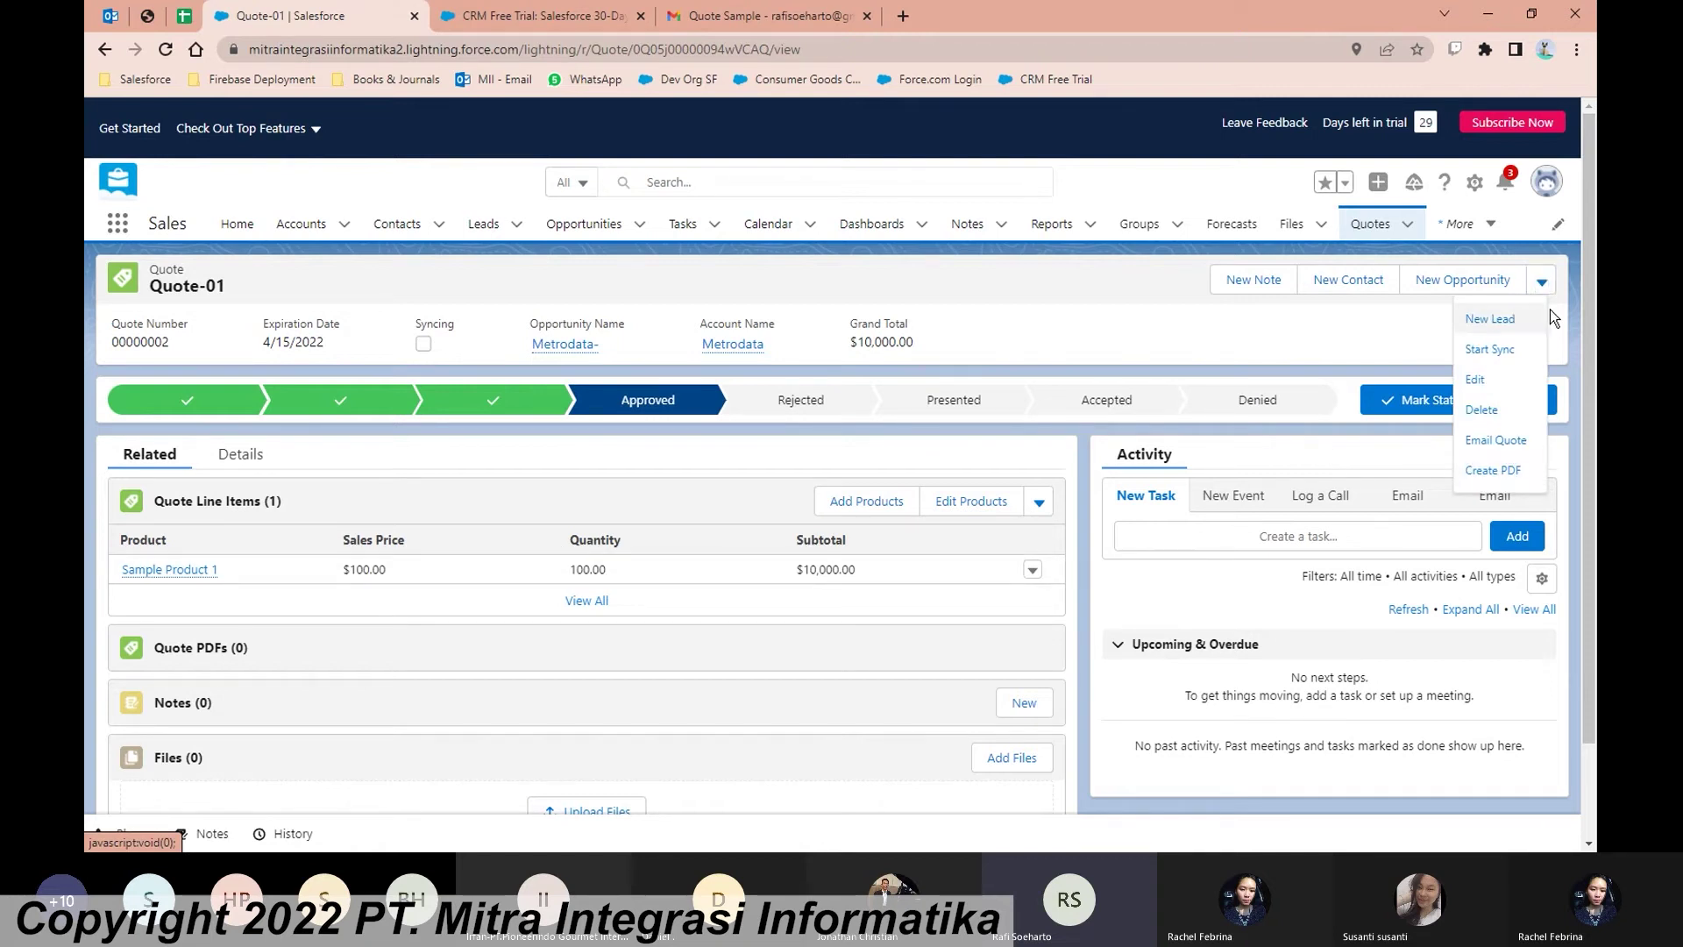
Step: Generate a PDF of Quote-01 from the quote's actions menu
{"action": "left_click", "coordinate": [1542, 283]}
{"action": "left_click", "coordinate": [1541, 282]}
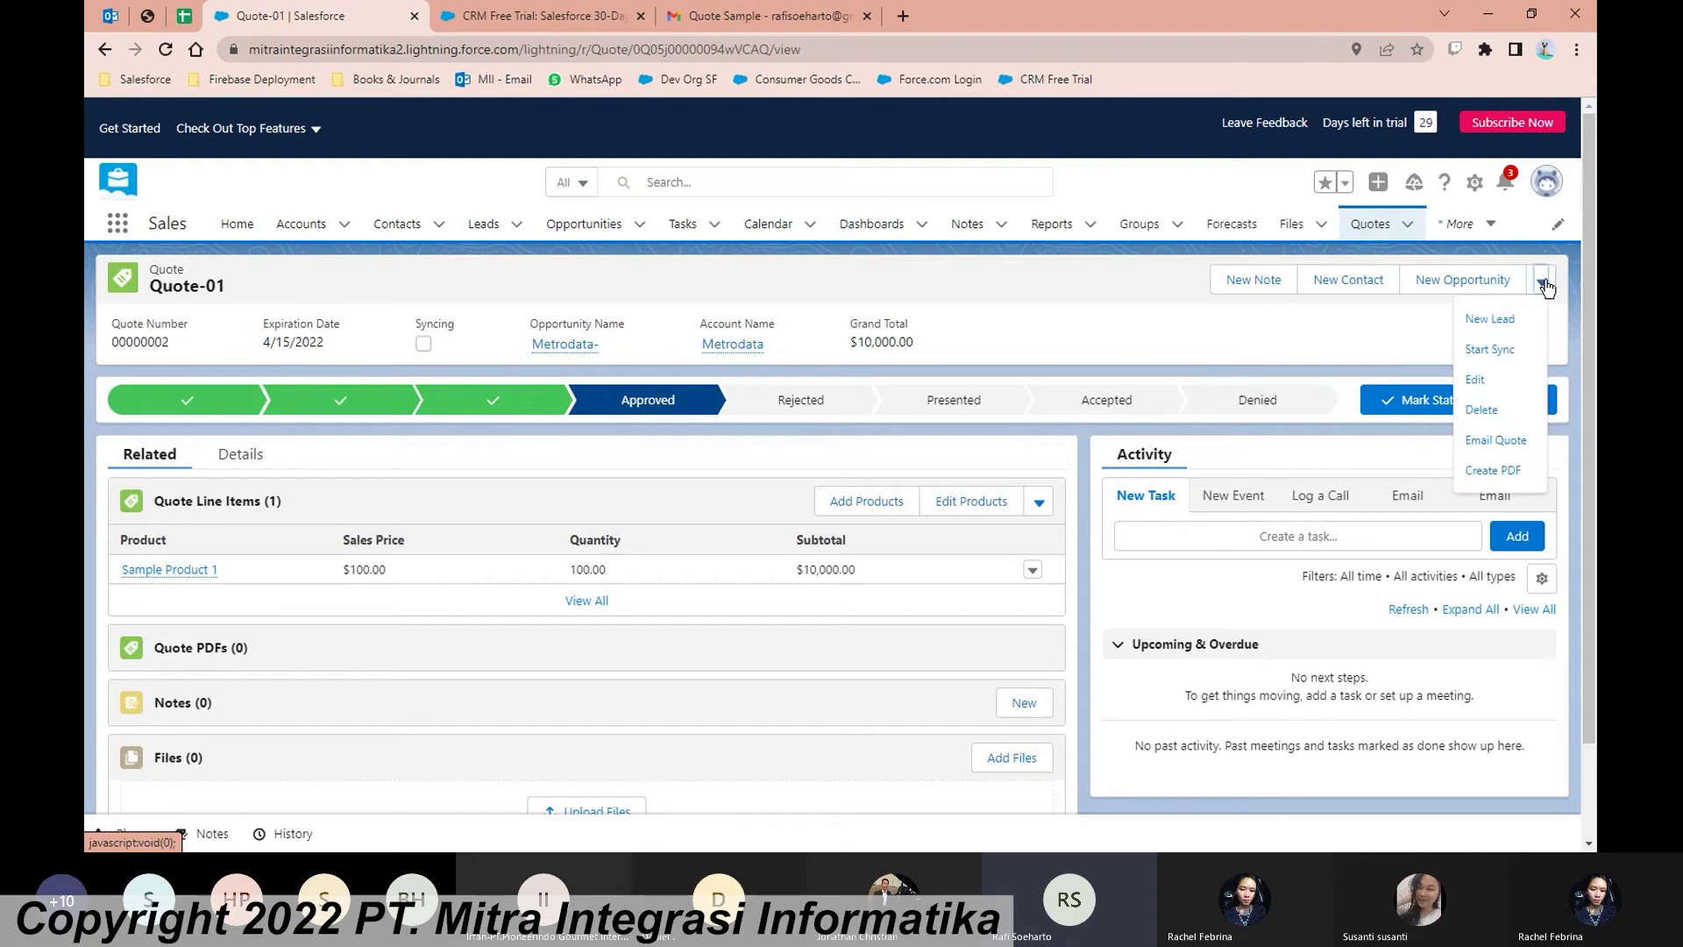
{"action": "left_click", "coordinate": [1523, 478]}
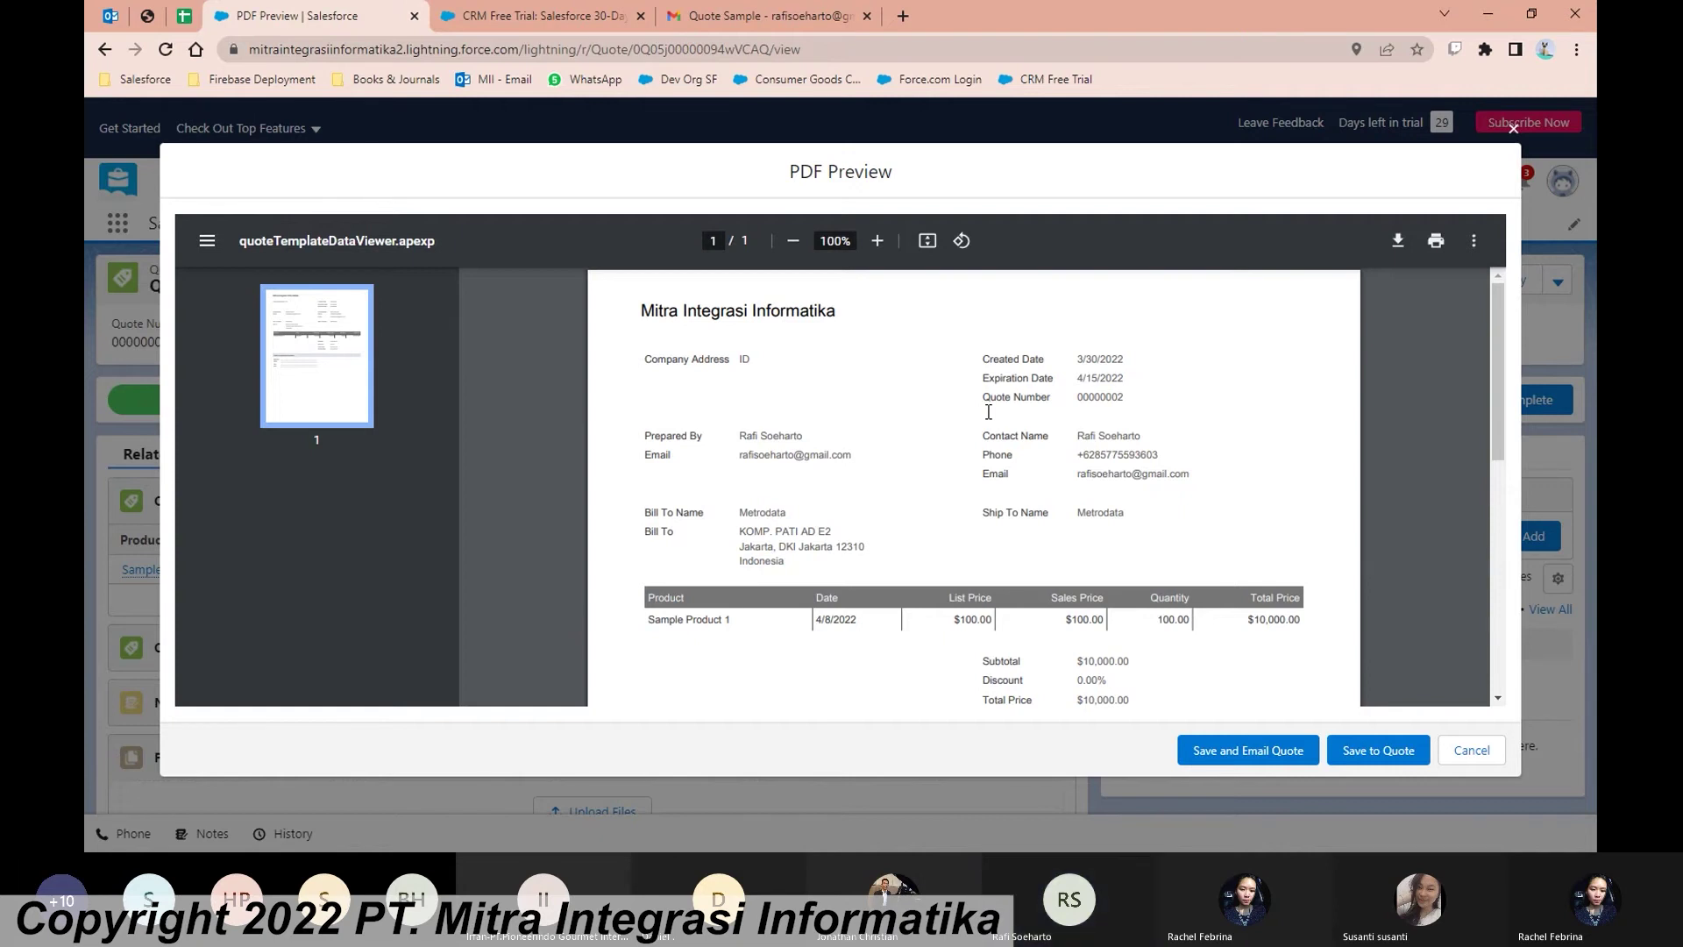
Step: Check the PDF preview's $10,000.00 total, then save it as Quote-01_V1.pdf for emailing
{"action": "middle_click", "coordinate": [1227, 423]}
{"action": "scroll", "coordinate": [1226, 424], "scroll_direction": "down", "scroll_amount": 2}
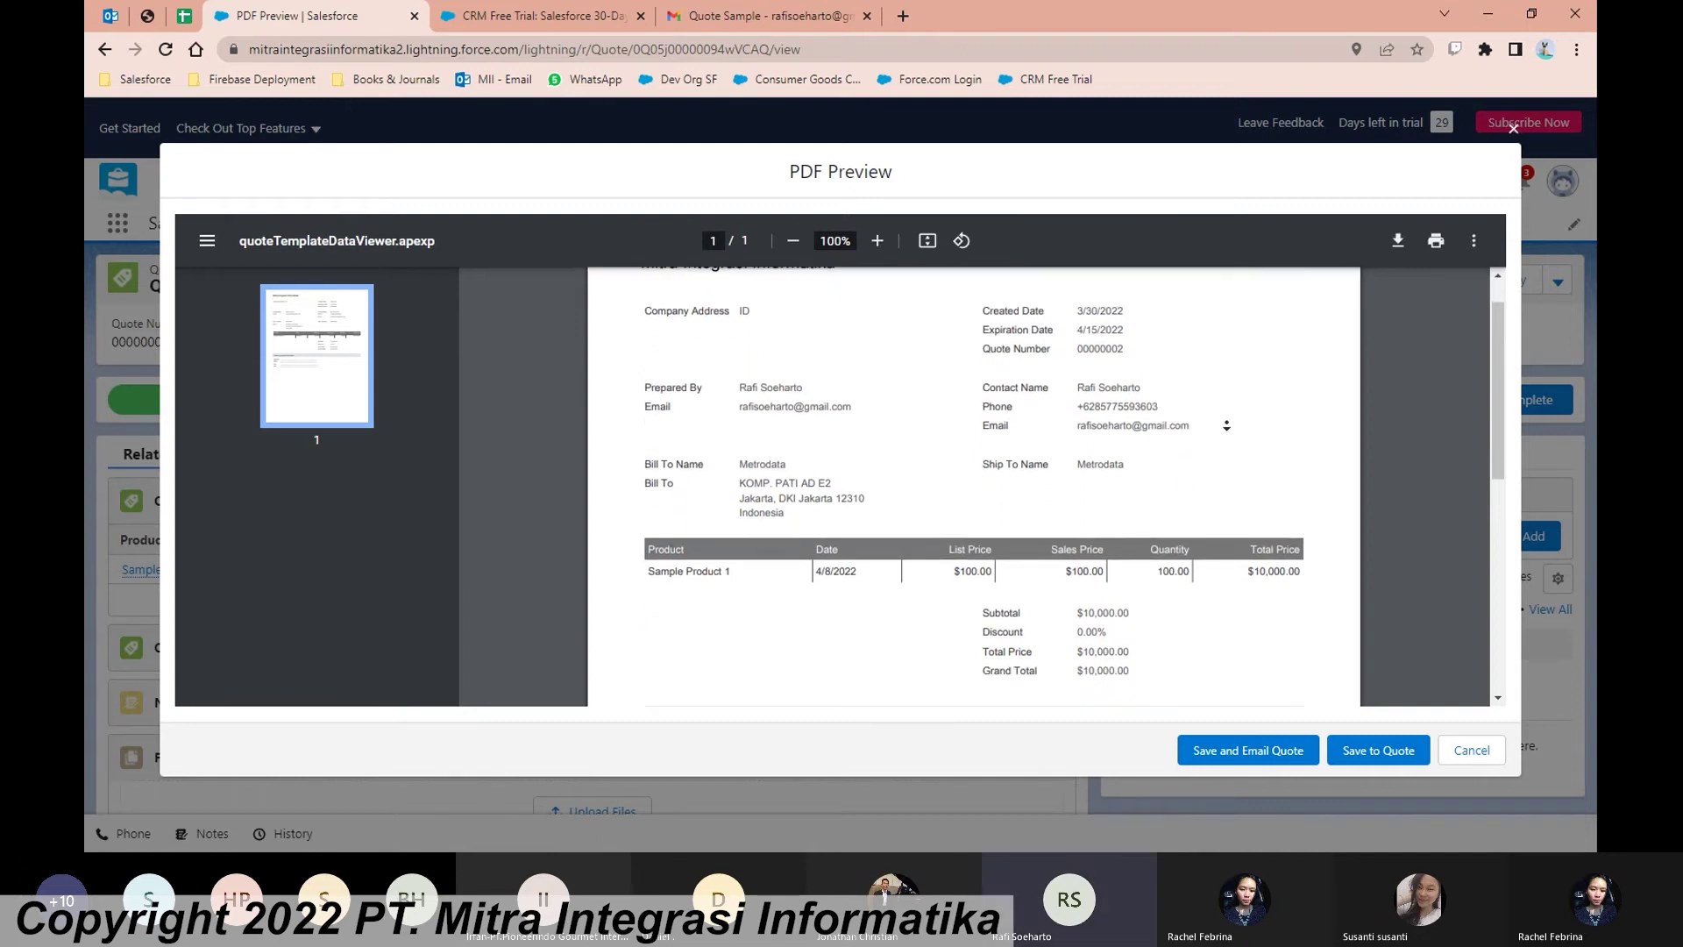
{"action": "left_click", "coordinate": [1232, 434]}
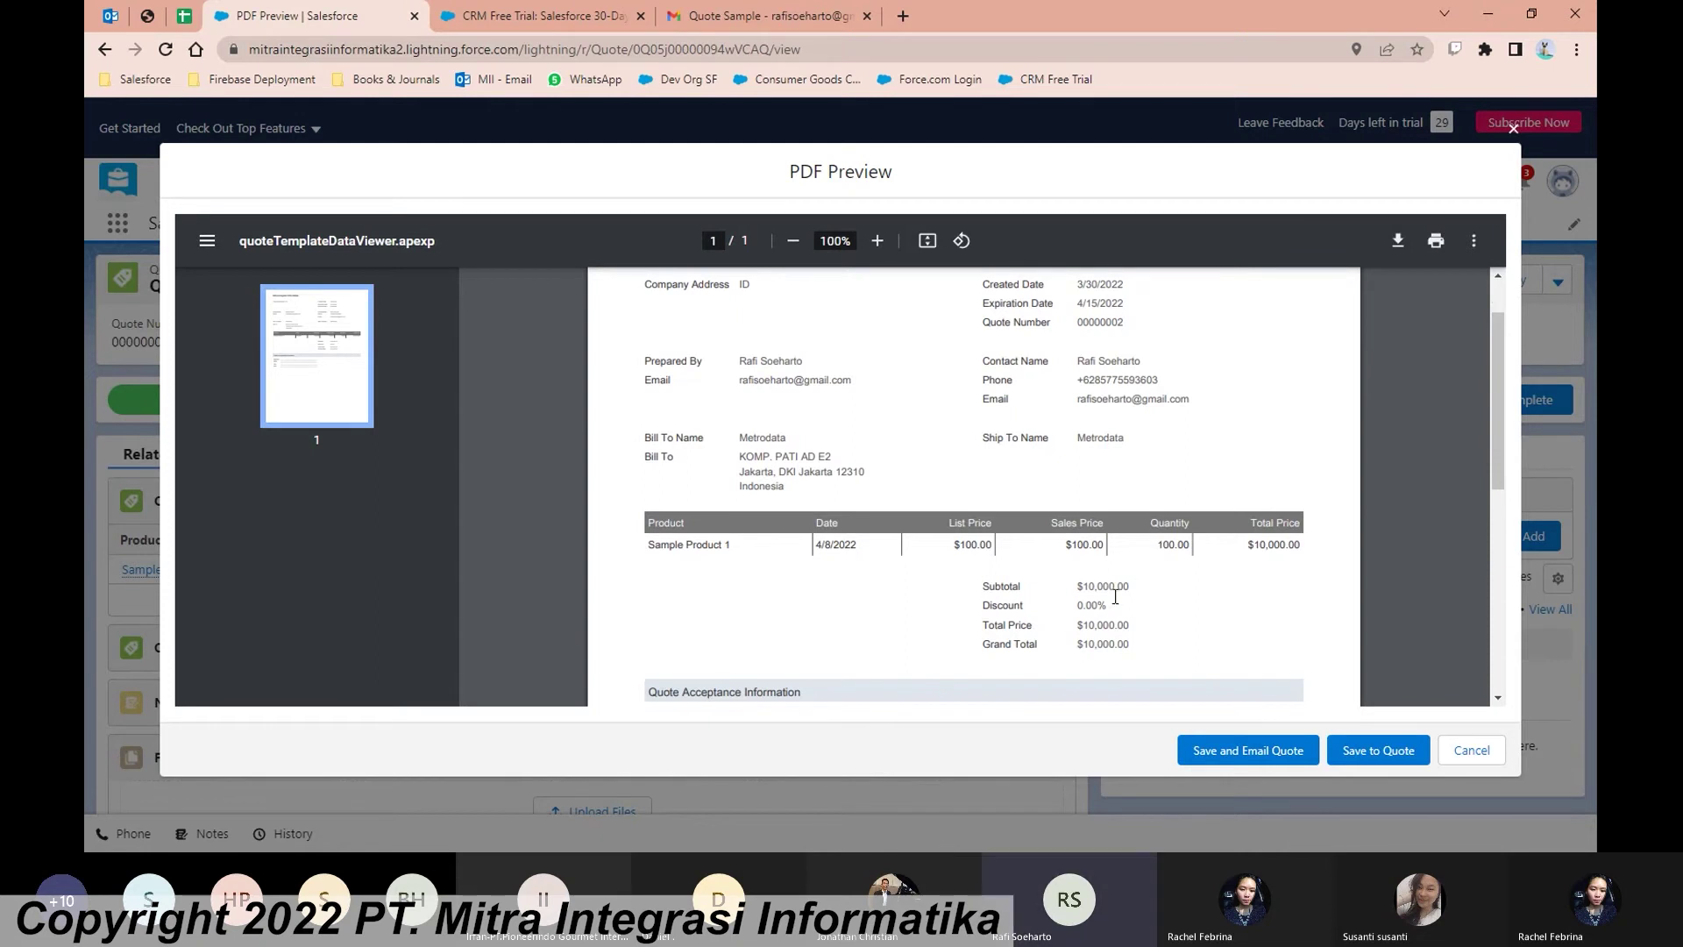
{"action": "mouse_move", "coordinate": [1125, 644]}
{"action": "left_mouse_down"}
{"action": "mouse_move", "coordinate": [1078, 624]}
{"action": "mouse_move", "coordinate": [1131, 656]}
{"action": "left_mouse_up"}
{"action": "scroll", "coordinate": [1156, 647], "scroll_direction": "down", "scroll_amount": 3}
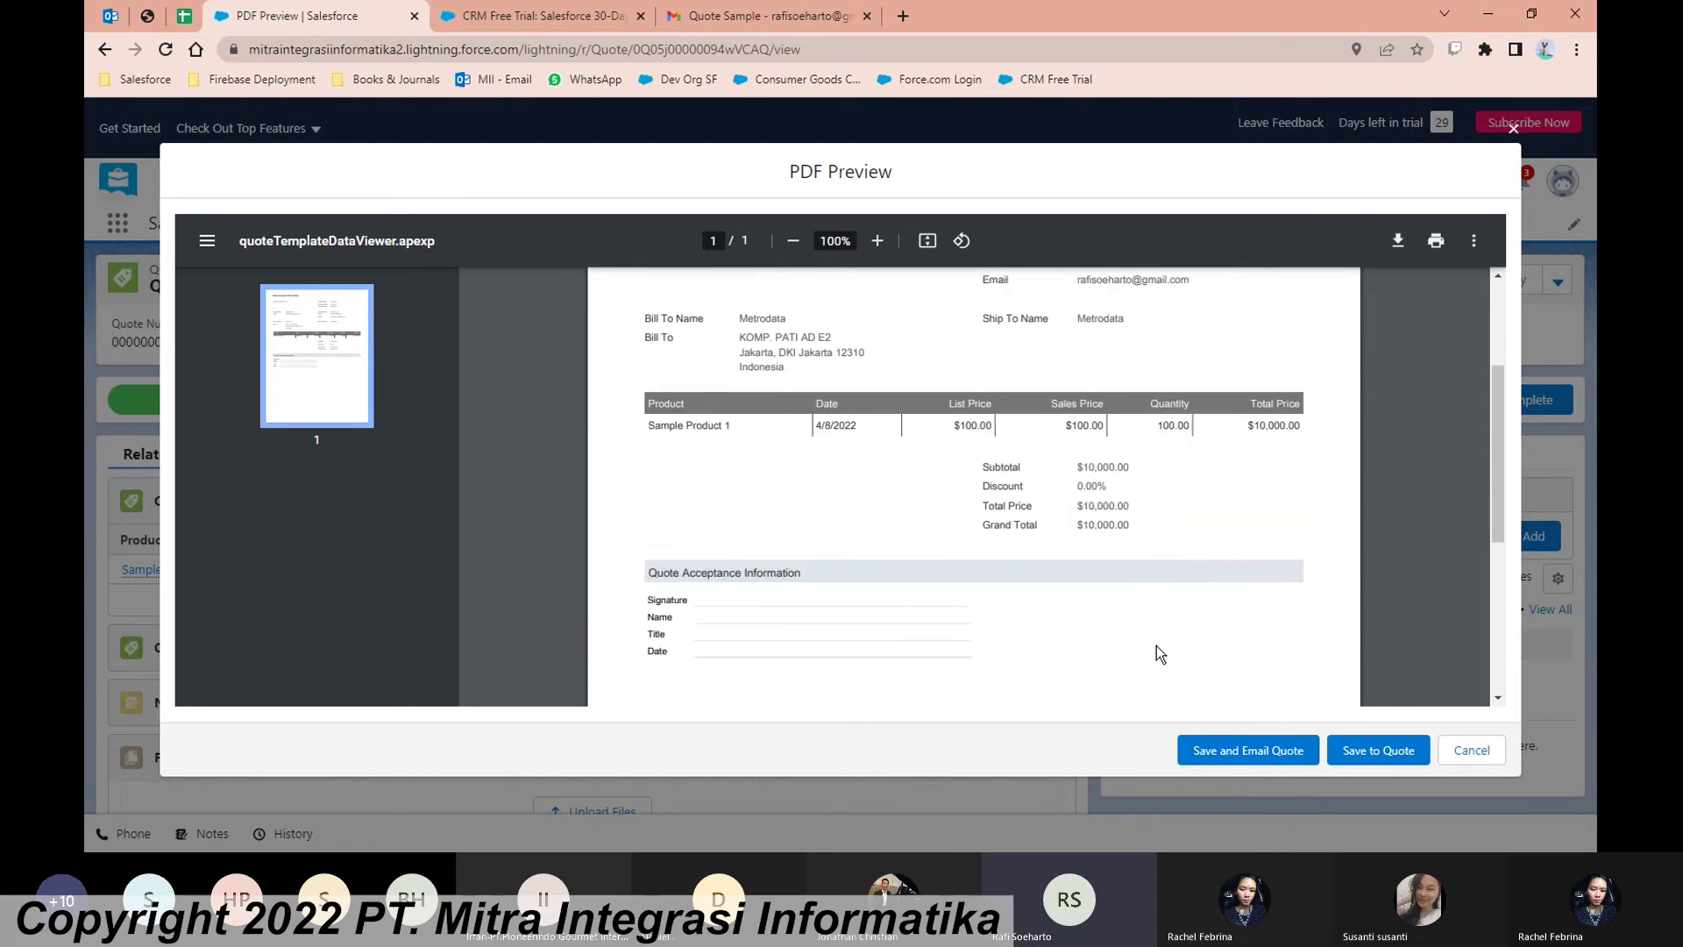
{"action": "scroll", "coordinate": [1156, 647], "scroll_direction": "up", "scroll_amount": 2}
{"action": "scroll", "coordinate": [1155, 645], "scroll_direction": "up", "scroll_amount": 2}
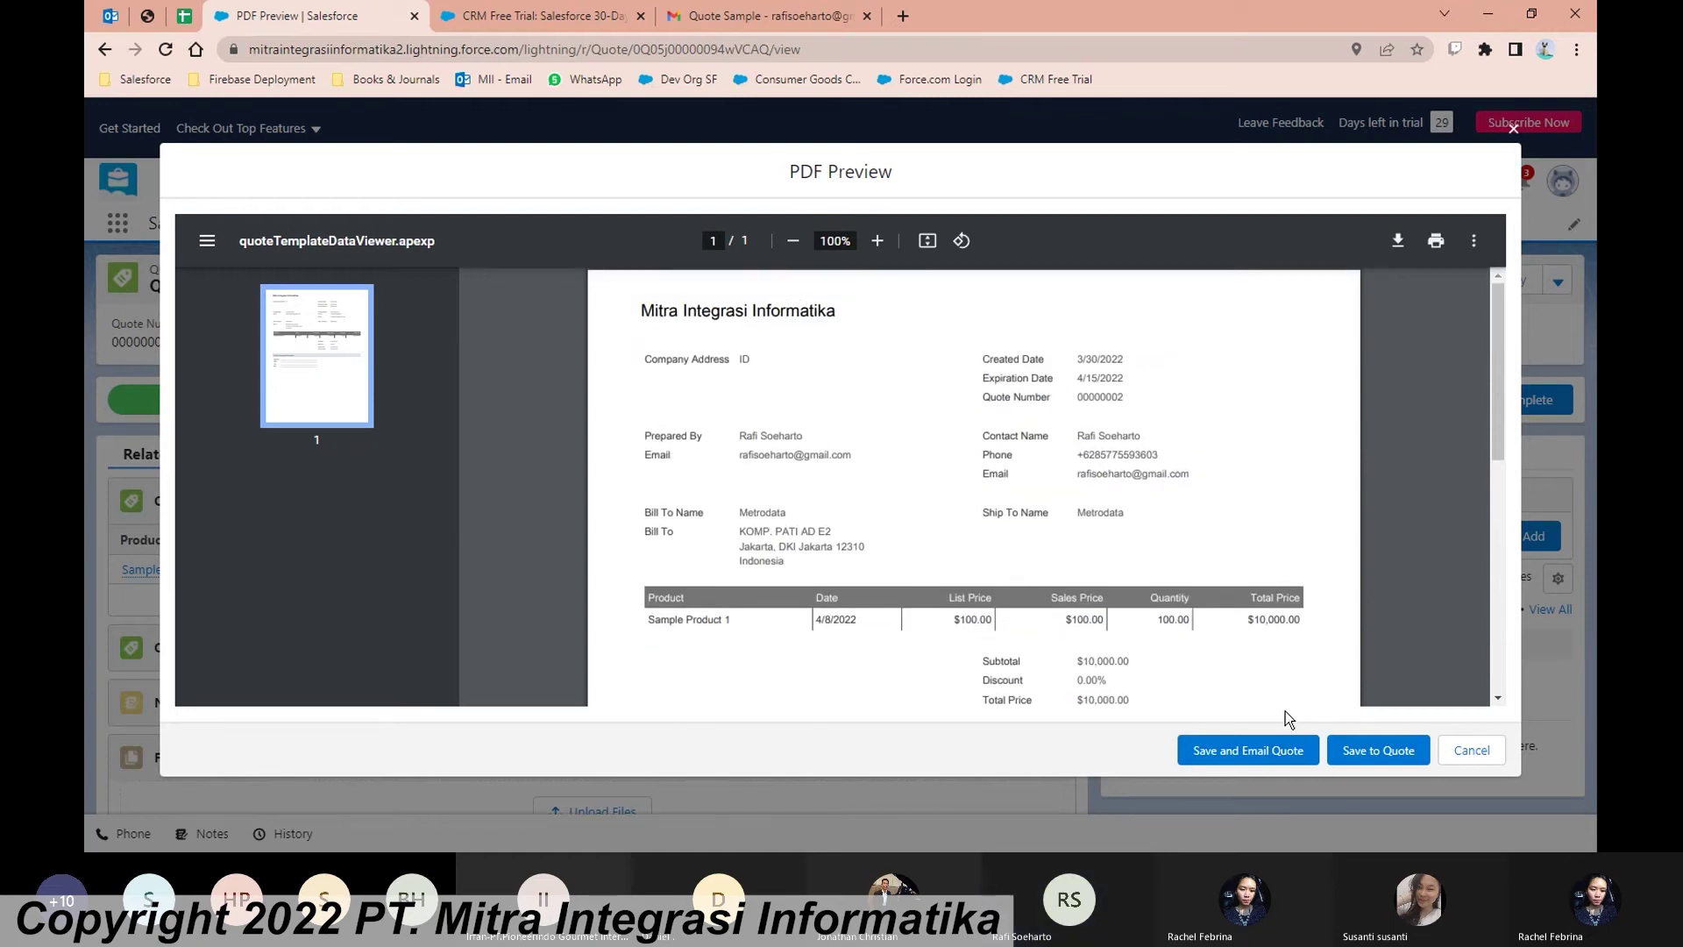
{"action": "left_click", "coordinate": [1265, 765]}
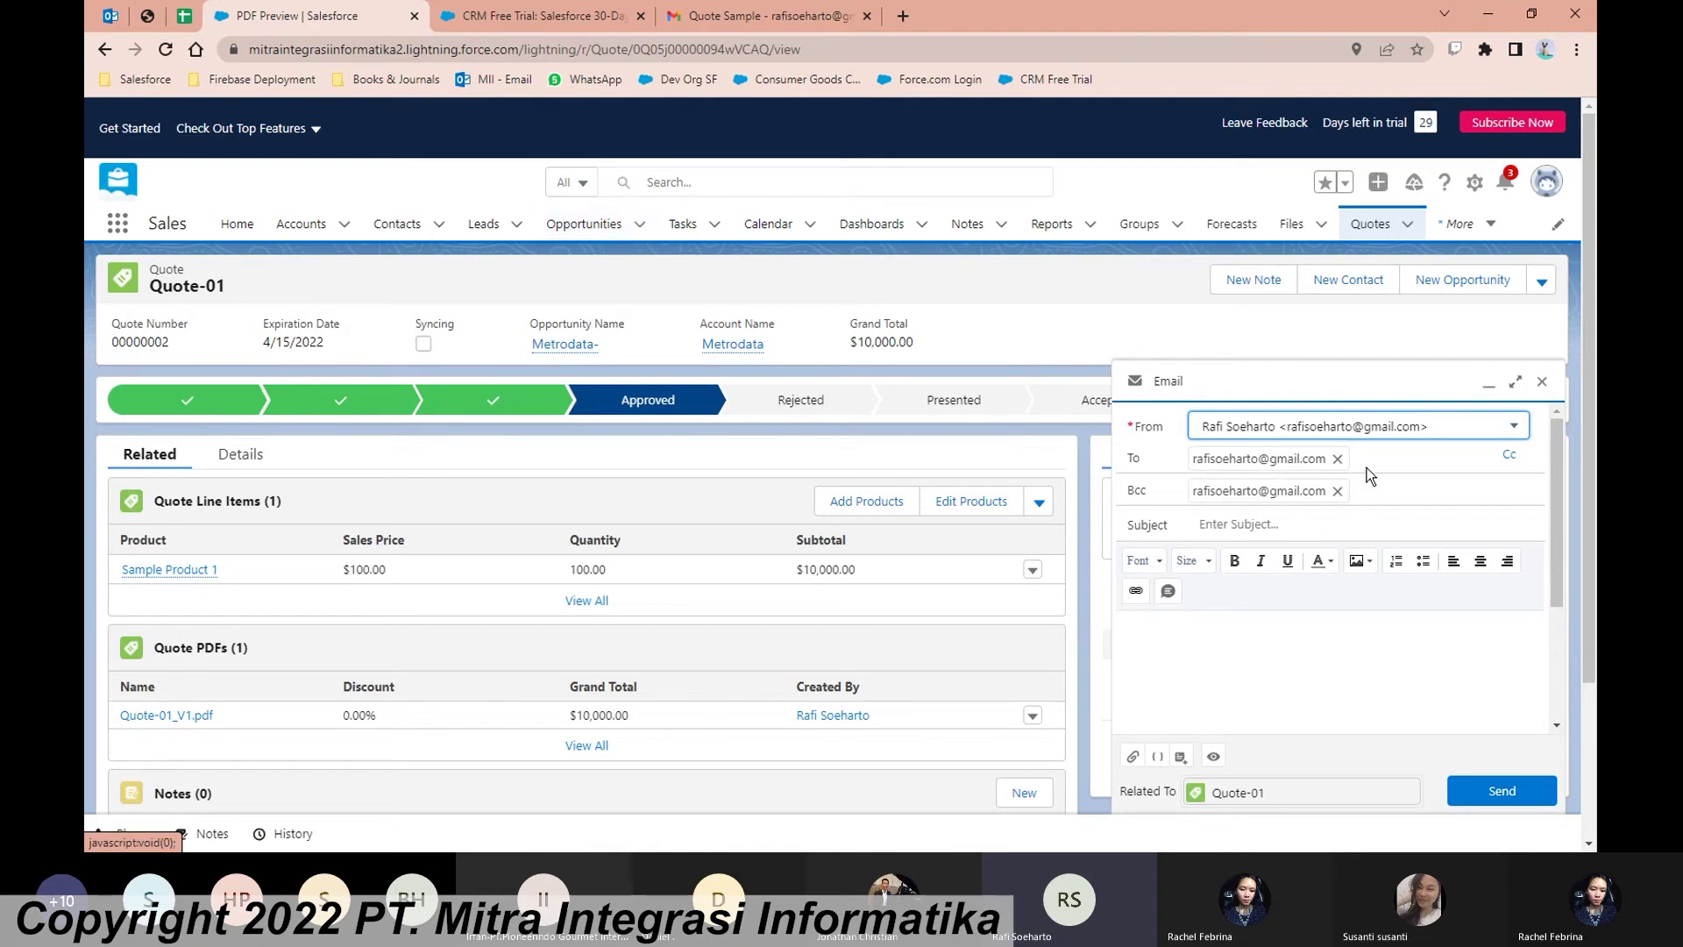
Step: Send the email with subject 'Quote Sample Product 1' and body 'Test', quote PDF attached
{"action": "left_click", "coordinate": [1302, 626]}
{"action": "left_click", "coordinate": [1300, 515]}
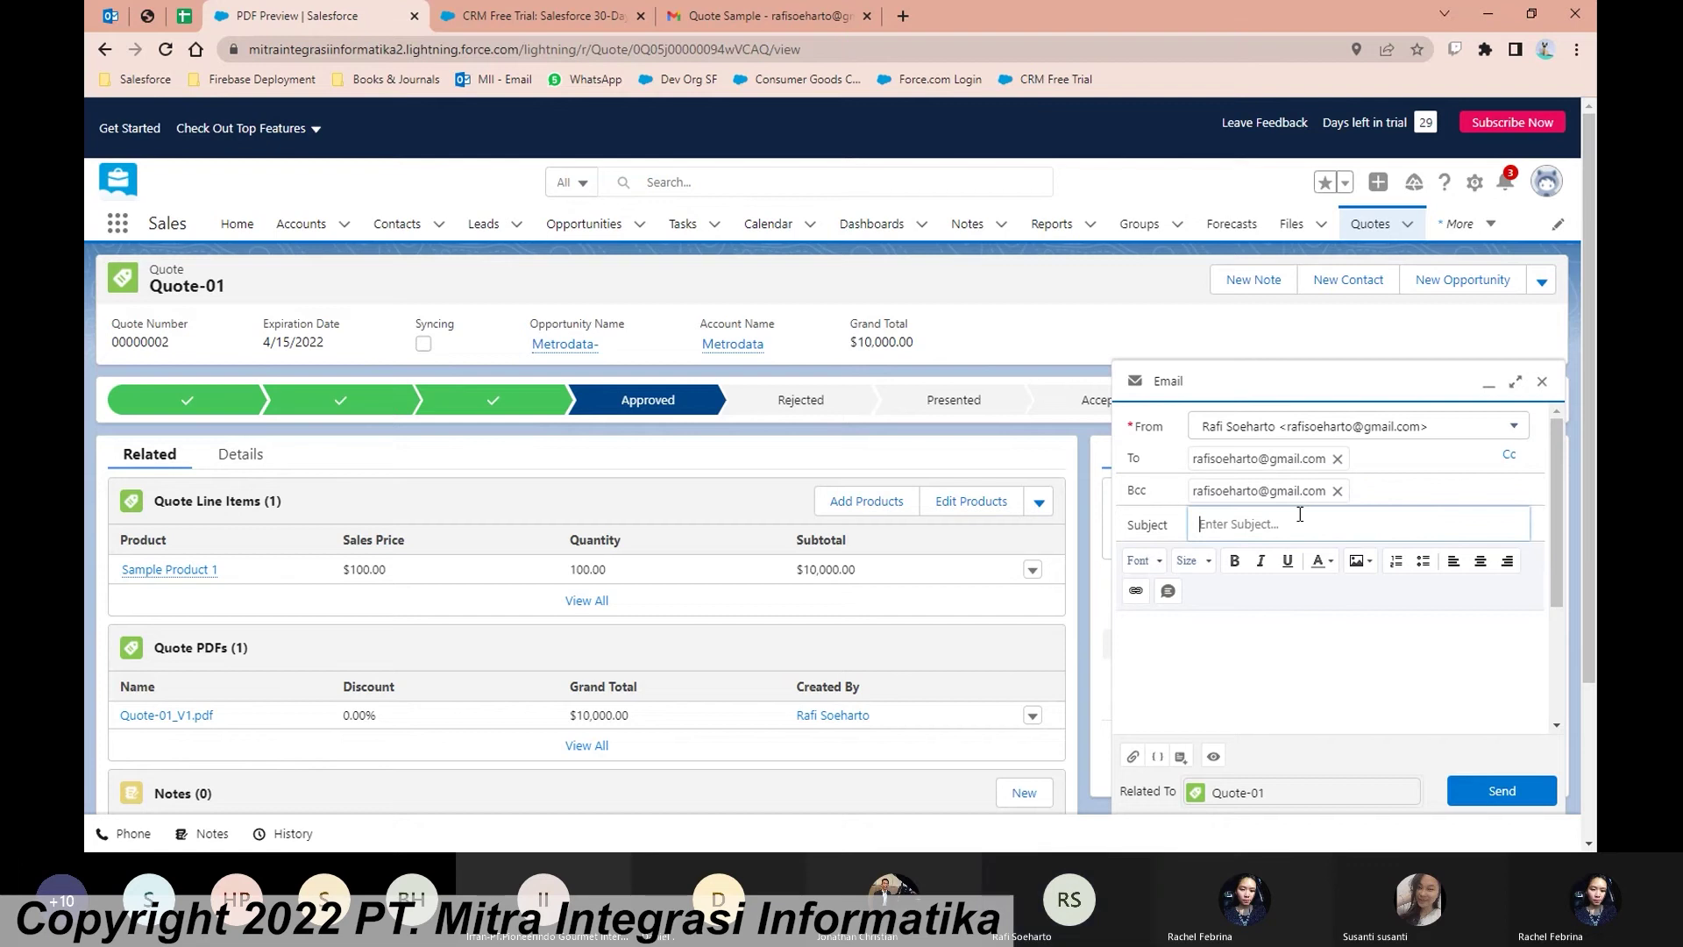
{"action": "type", "text": "Quote 1"}
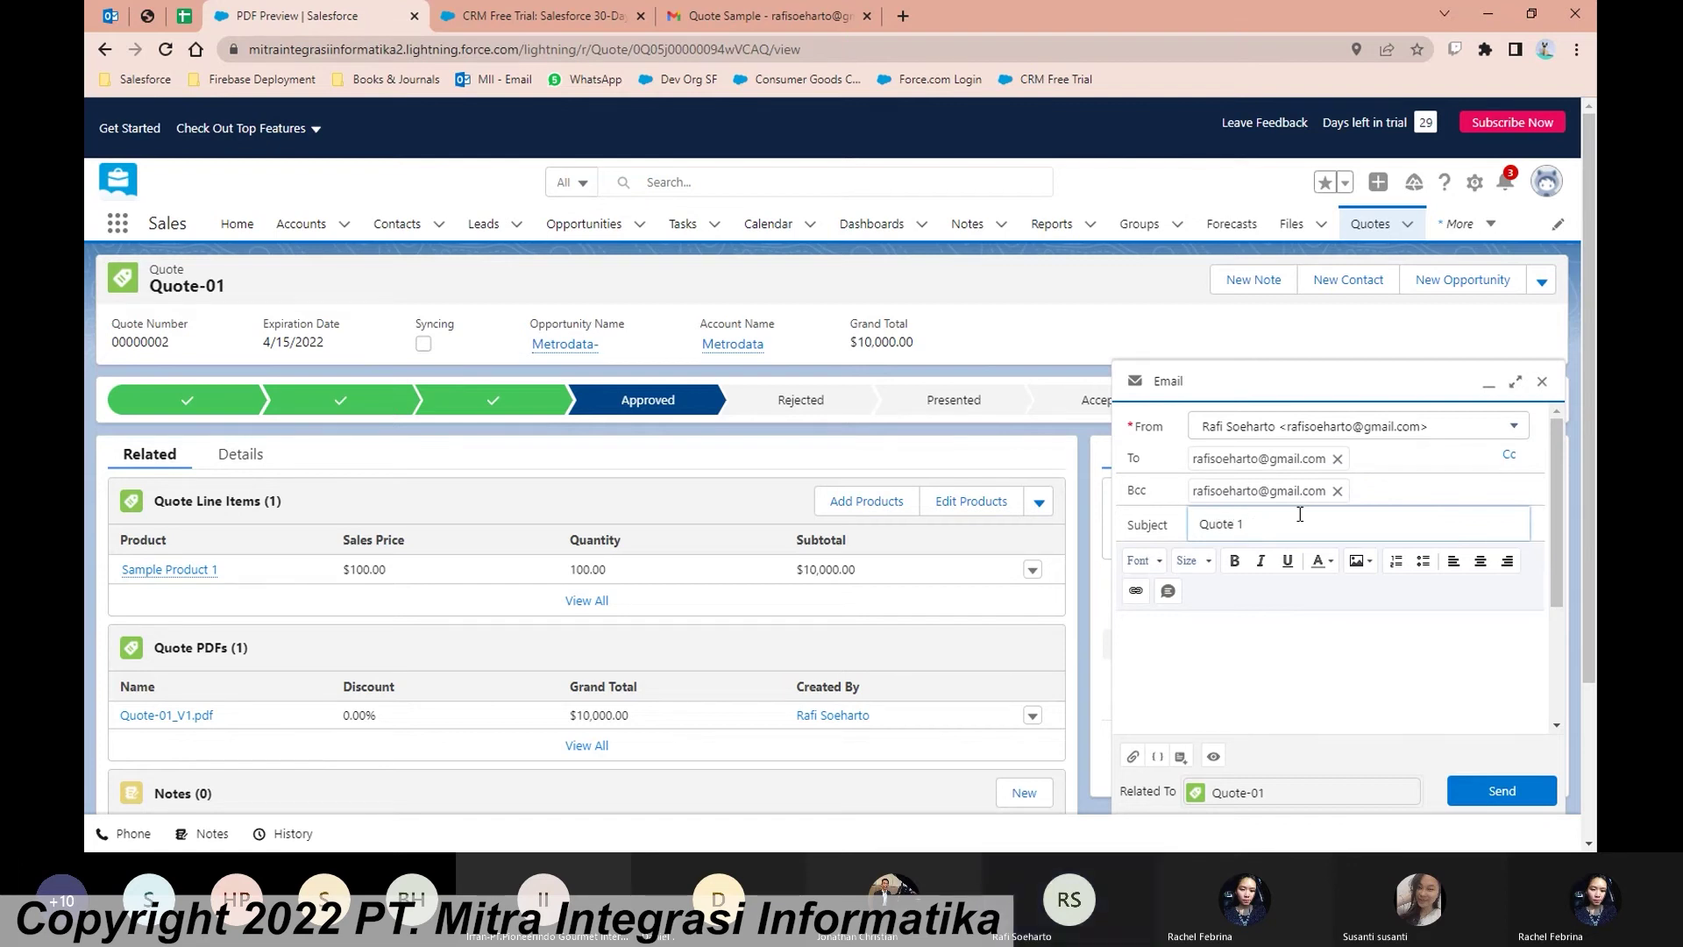
{"action": "key", "text": "BackSpace"}
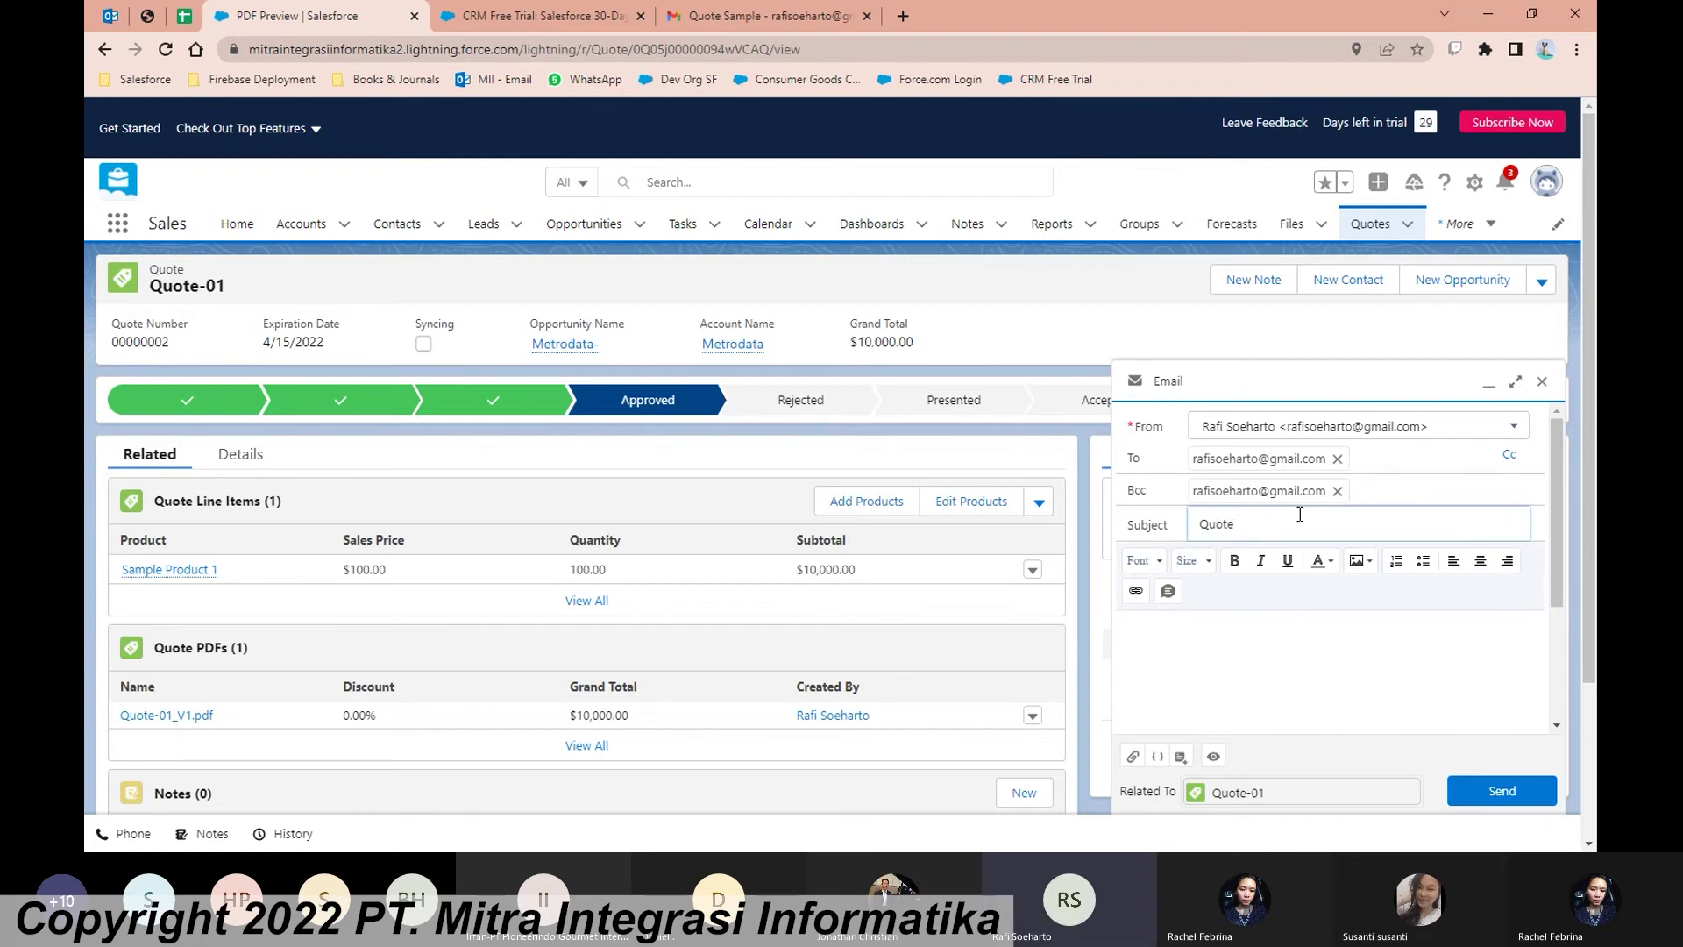
{"action": "type", "text": "Sample Produc"}
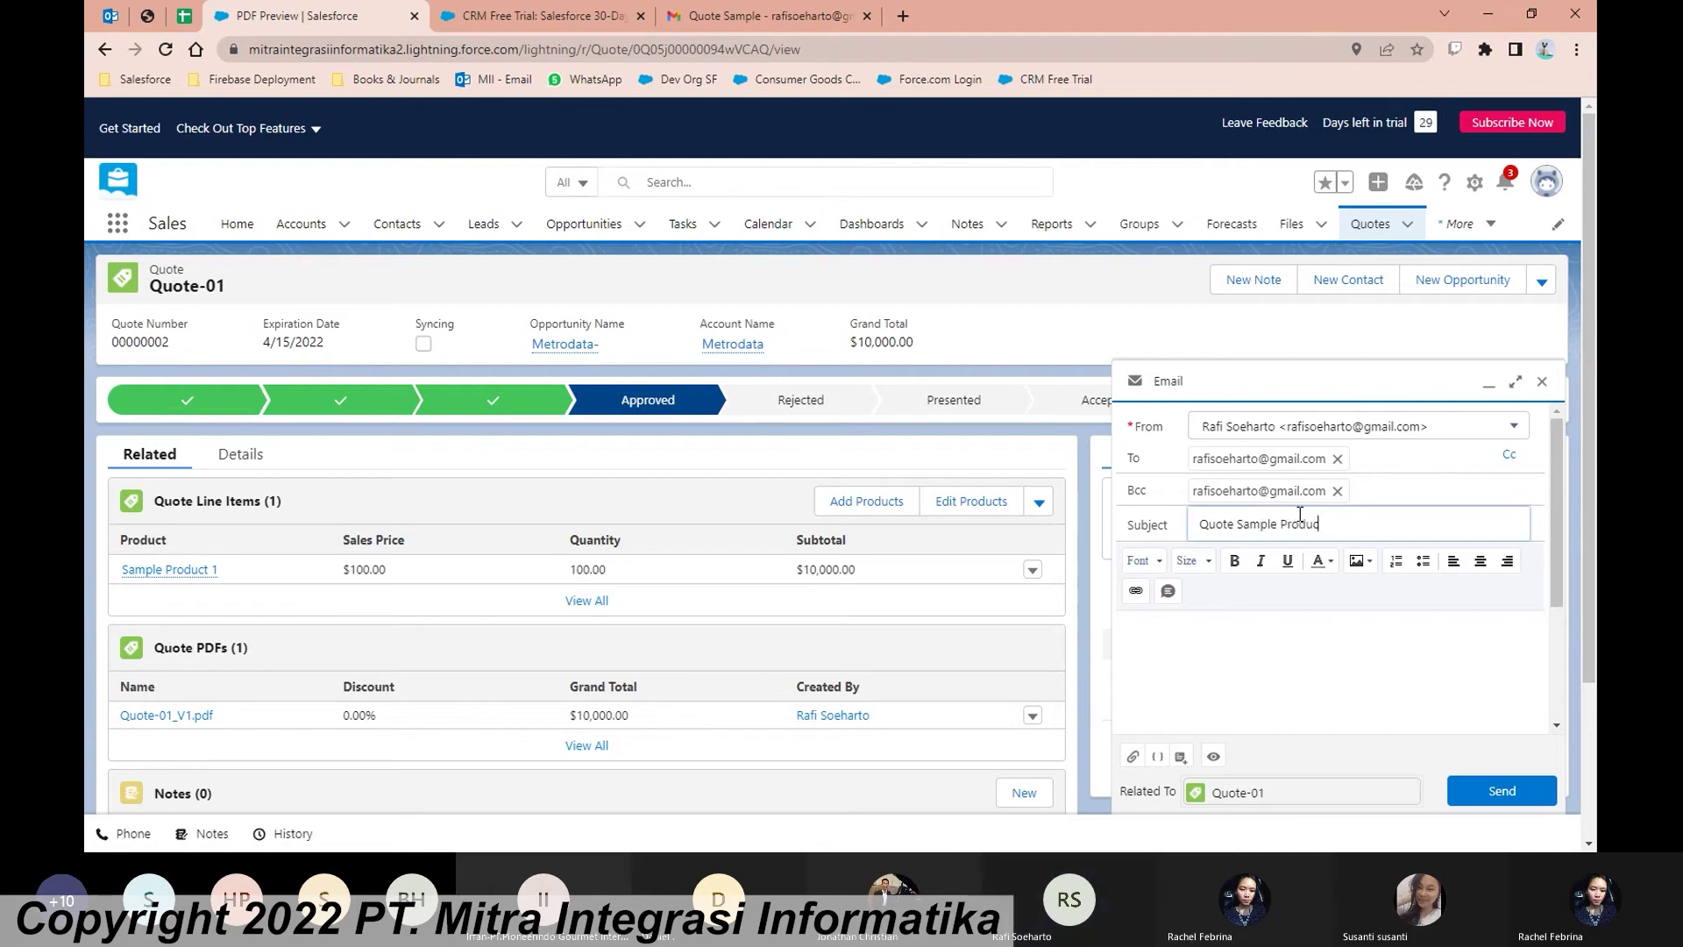
{"action": "type", "text": "t 1"}
{"action": "left_click", "coordinate": [1319, 621]}
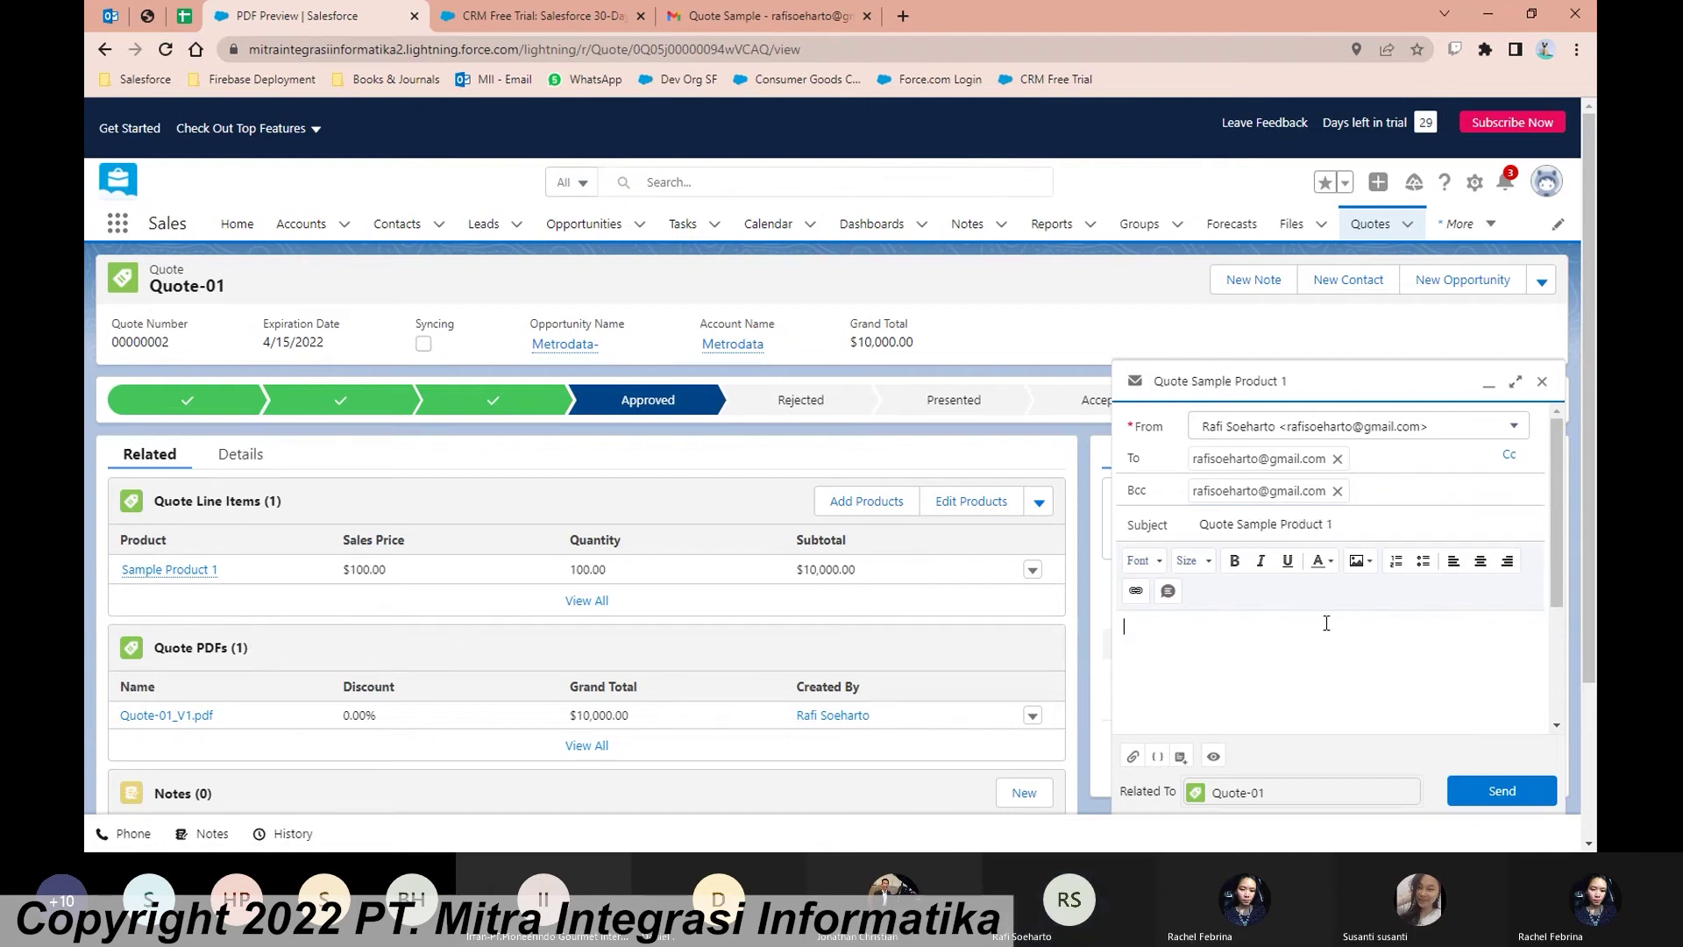
{"action": "type", "text": "Test"}
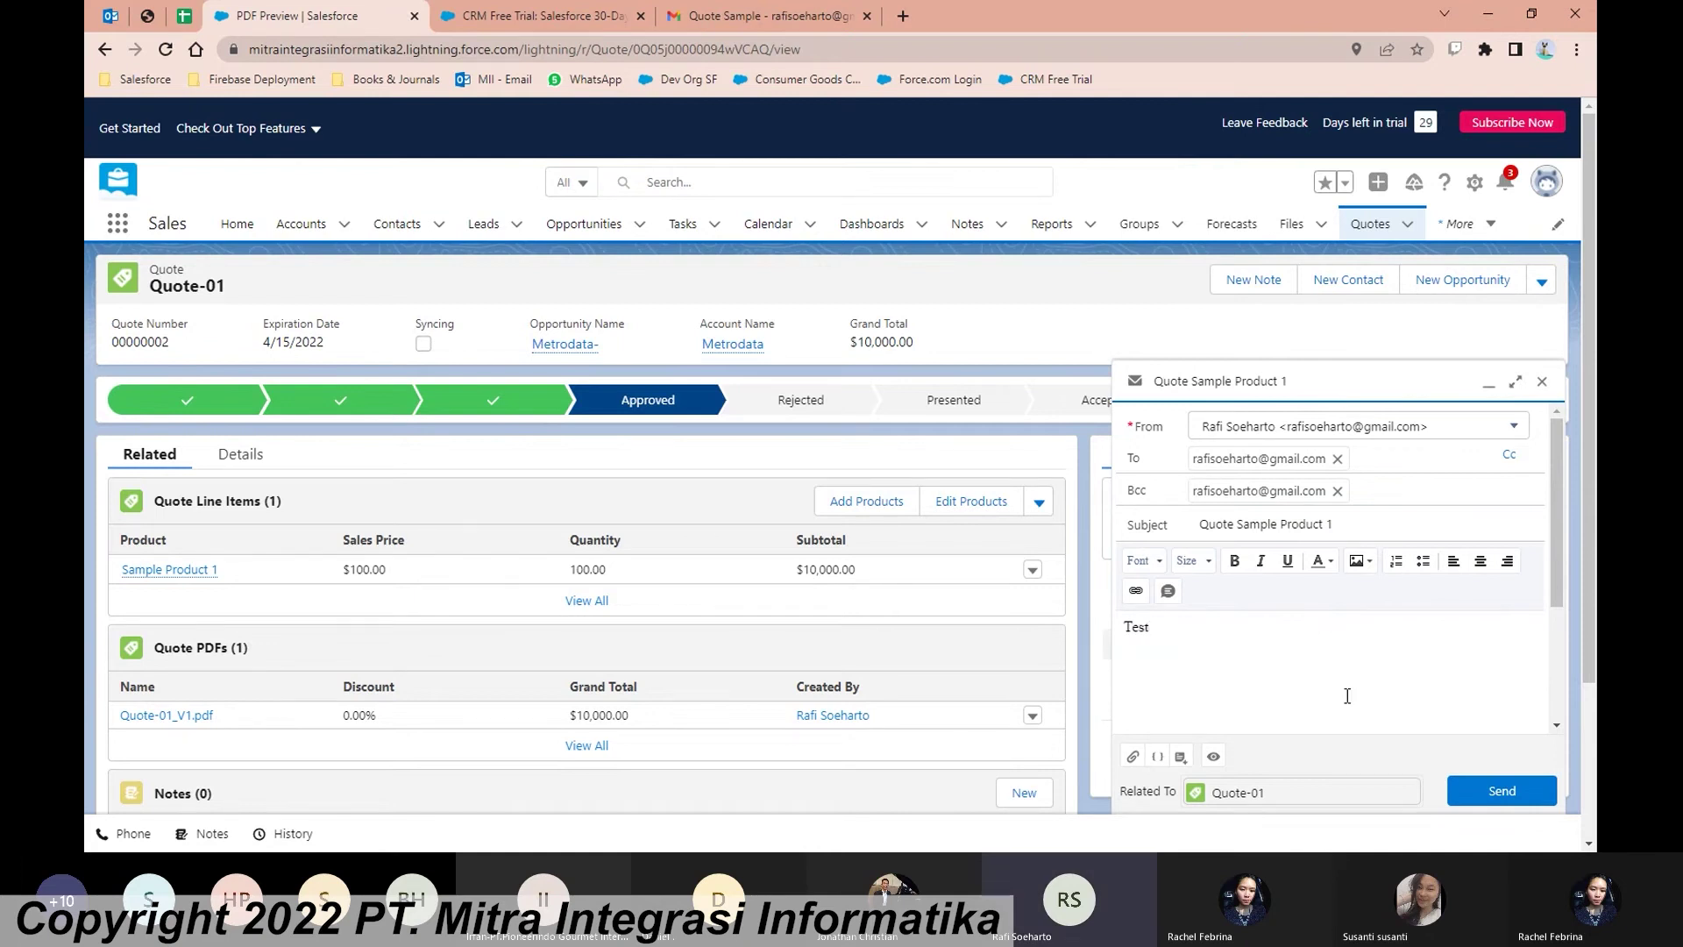
{"action": "left_click", "coordinate": [1499, 796]}
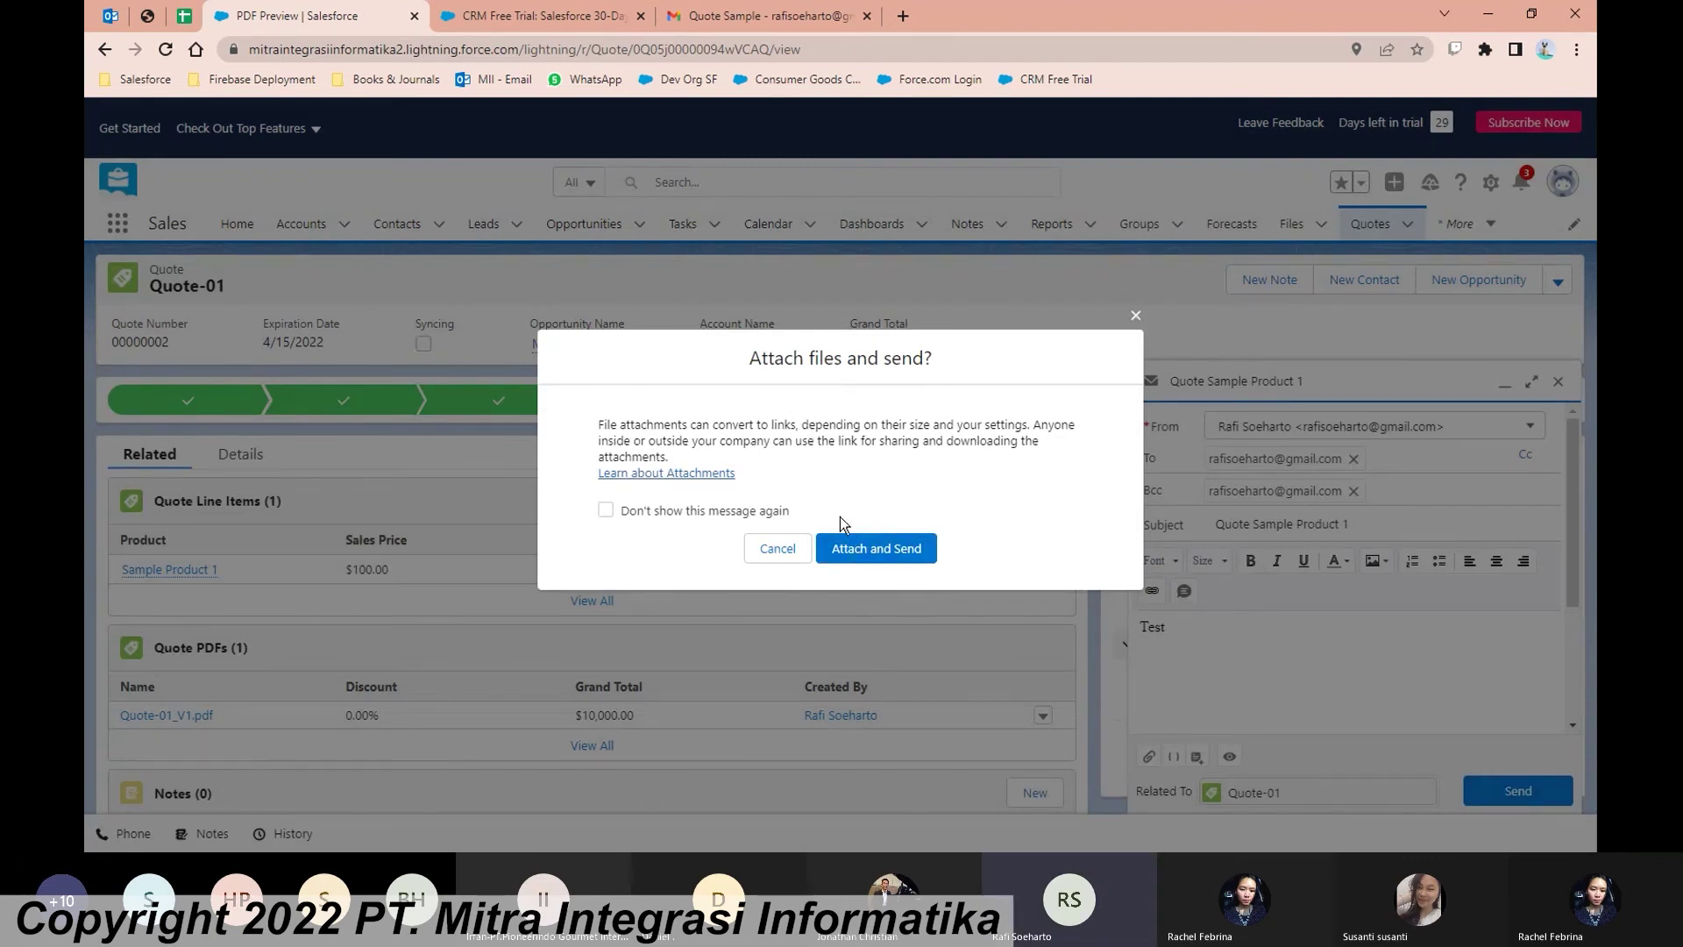
{"action": "left_click", "coordinate": [888, 553]}
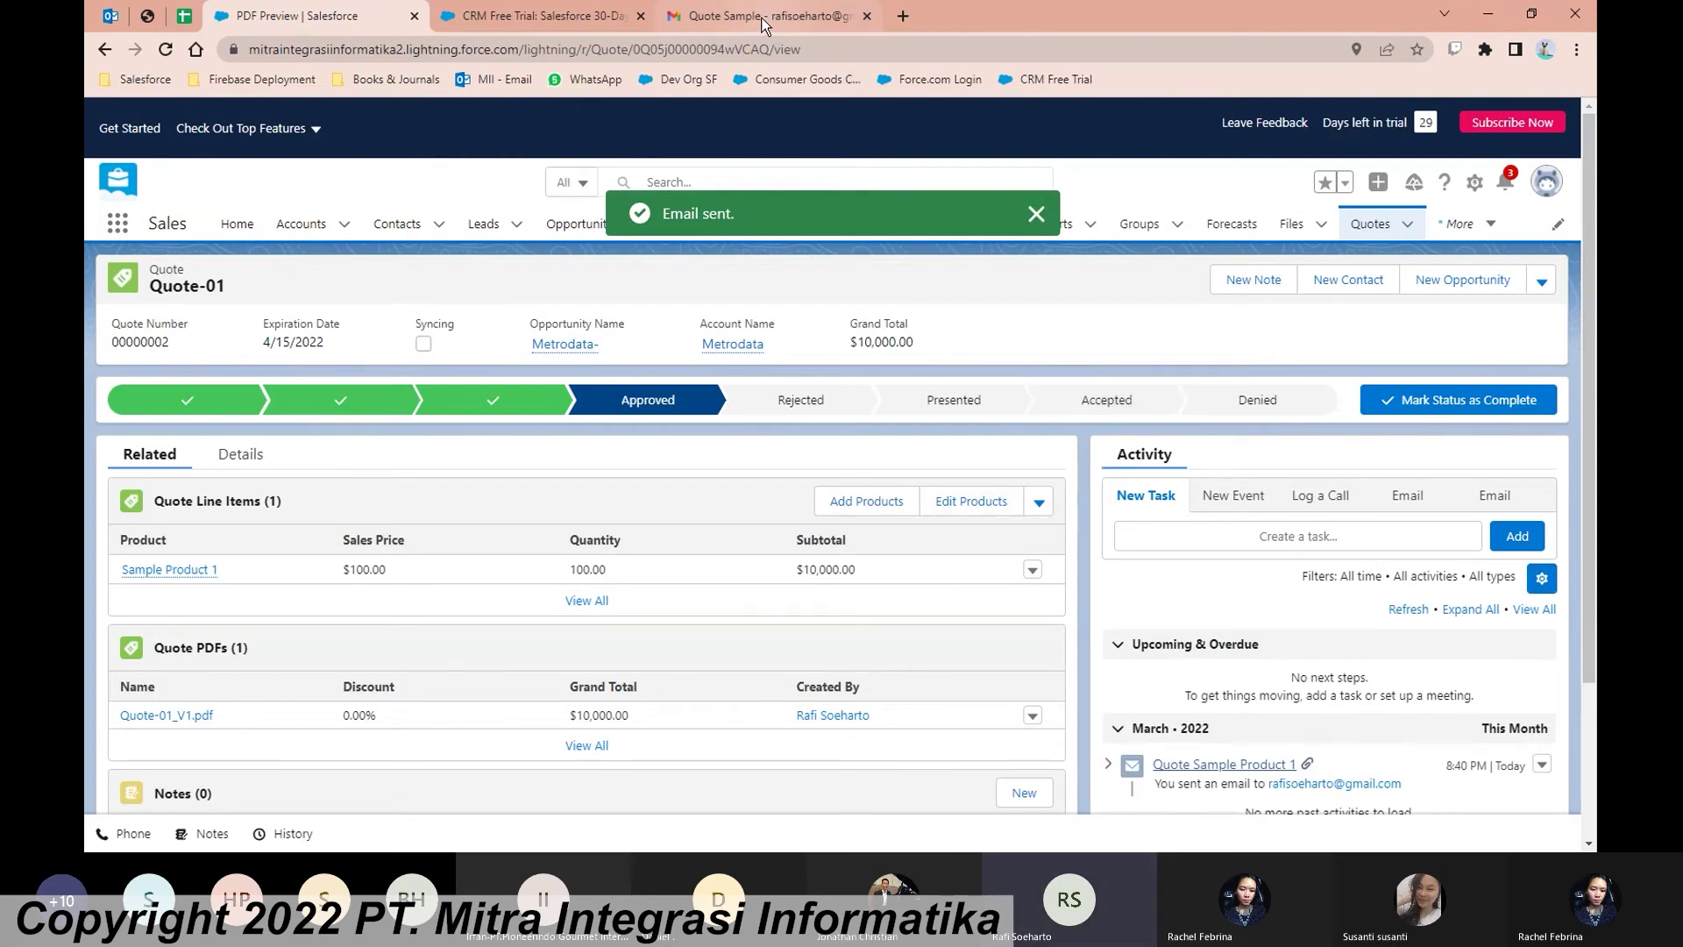
{"action": "scroll", "coordinate": [1180, 397], "scroll_direction": "down", "scroll_amount": 1}
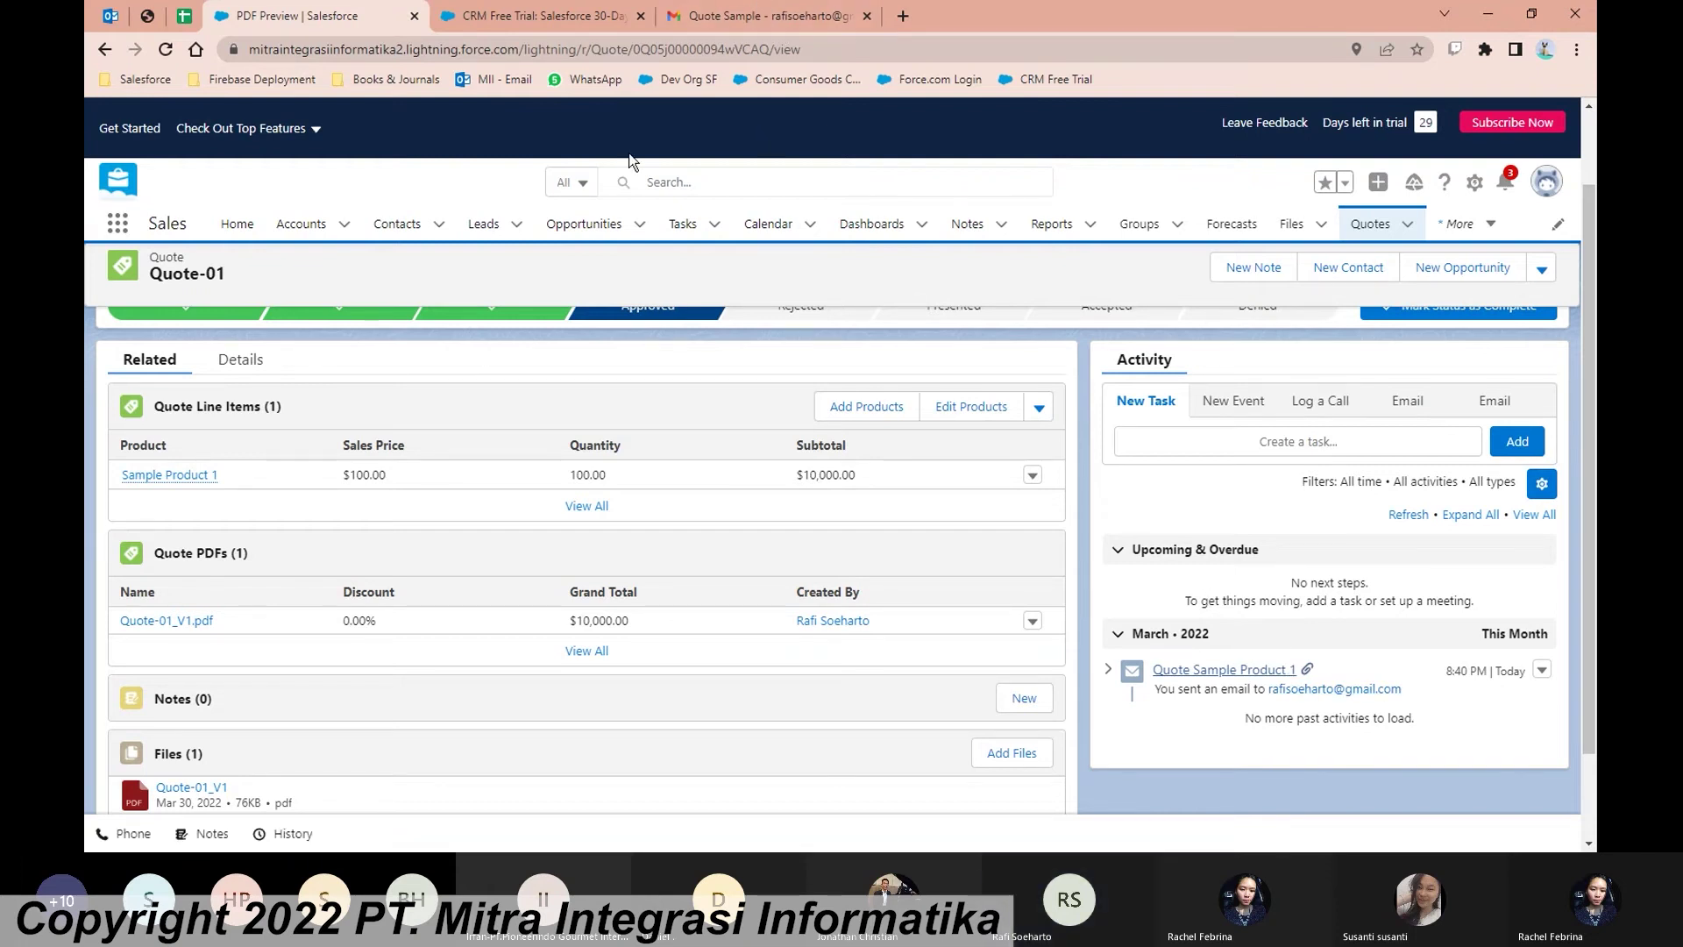
{"action": "left_click", "coordinate": [744, 27]}
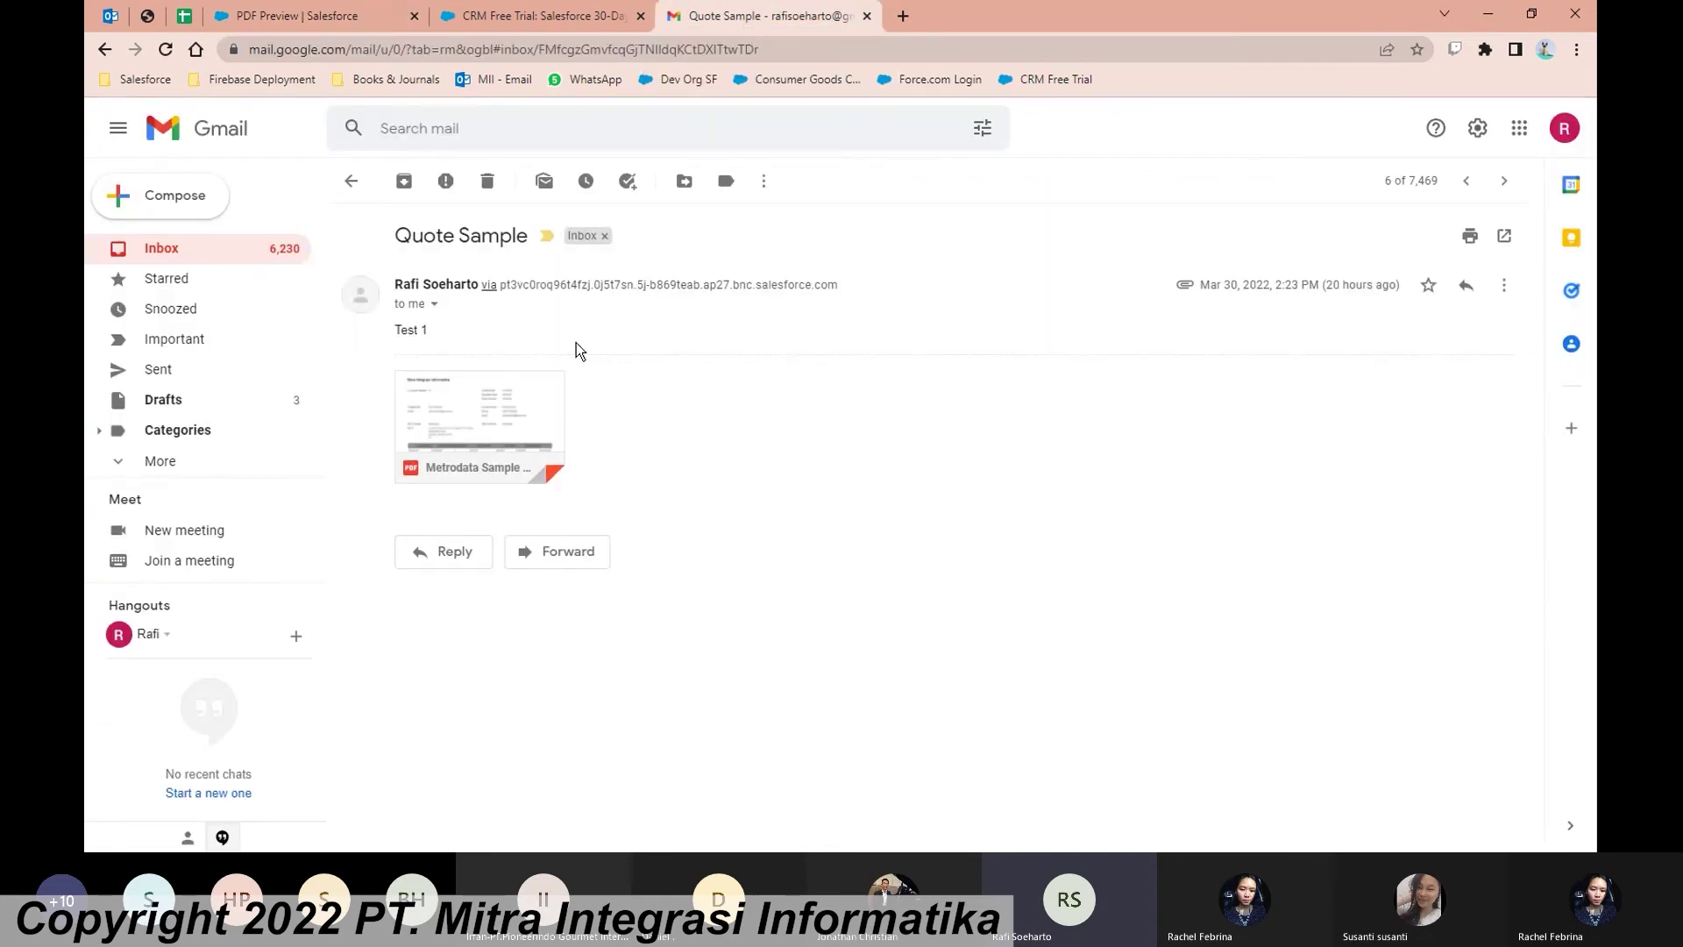
Step: Preview the Metrodata Sample 1_V1.pdf attachment in the received Gmail email
{"action": "left_click", "coordinate": [526, 417]}
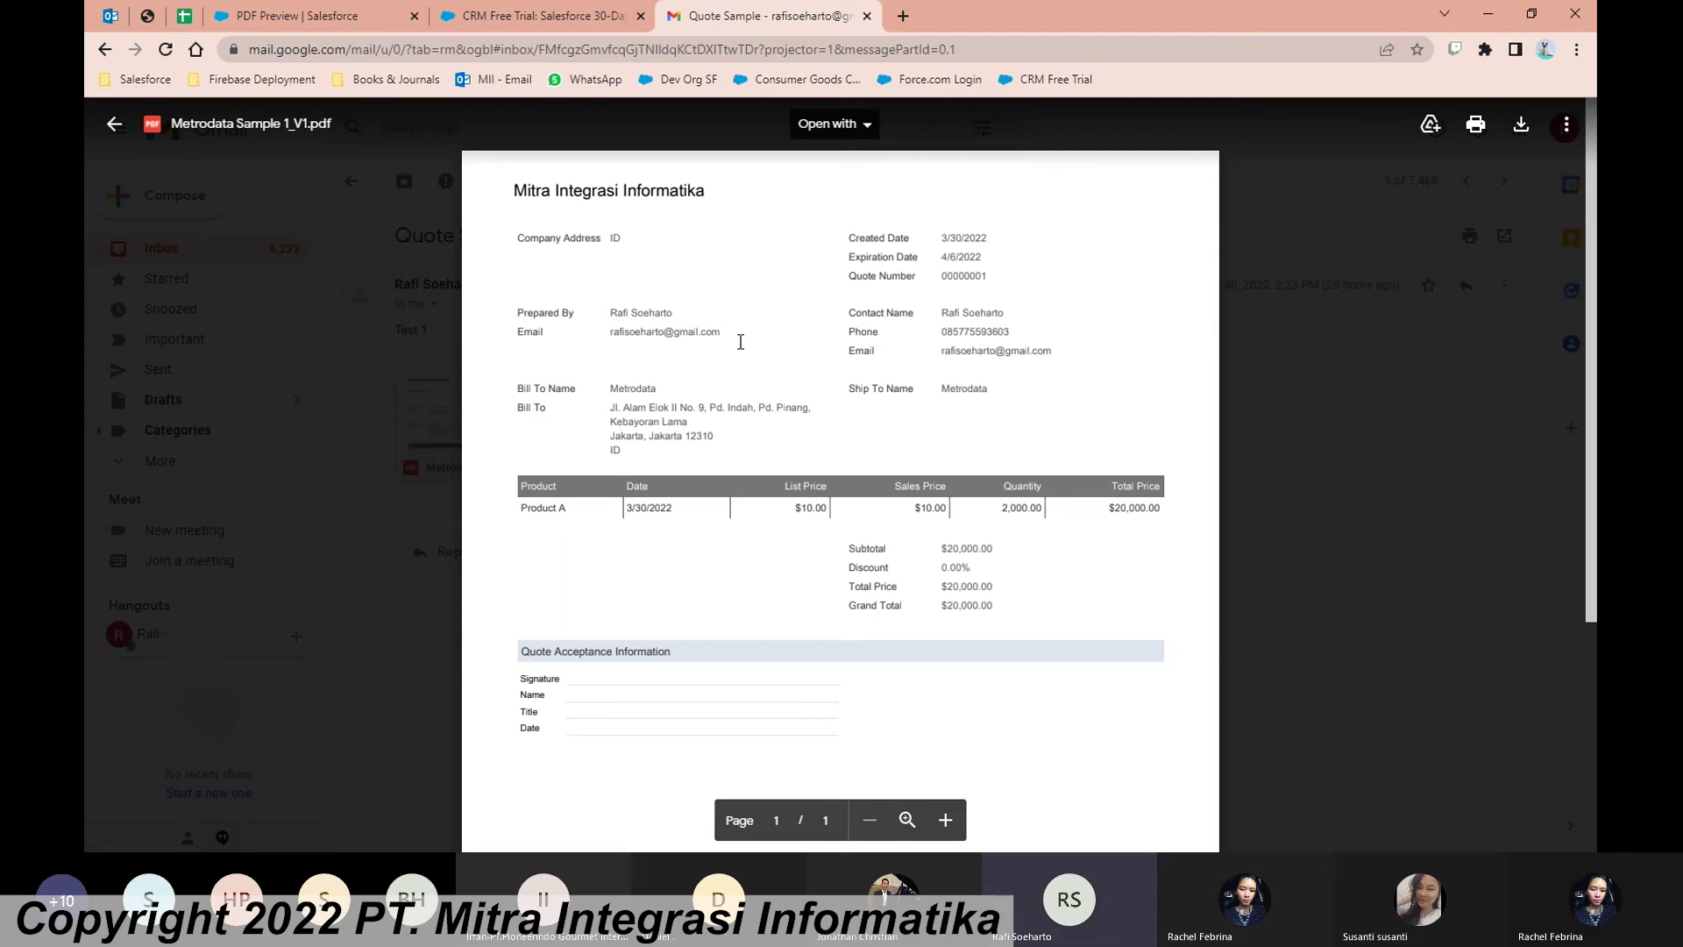
Step: Move Quote-01's status to Presented and then to Accepted
{"action": "left_click", "coordinate": [304, 9]}
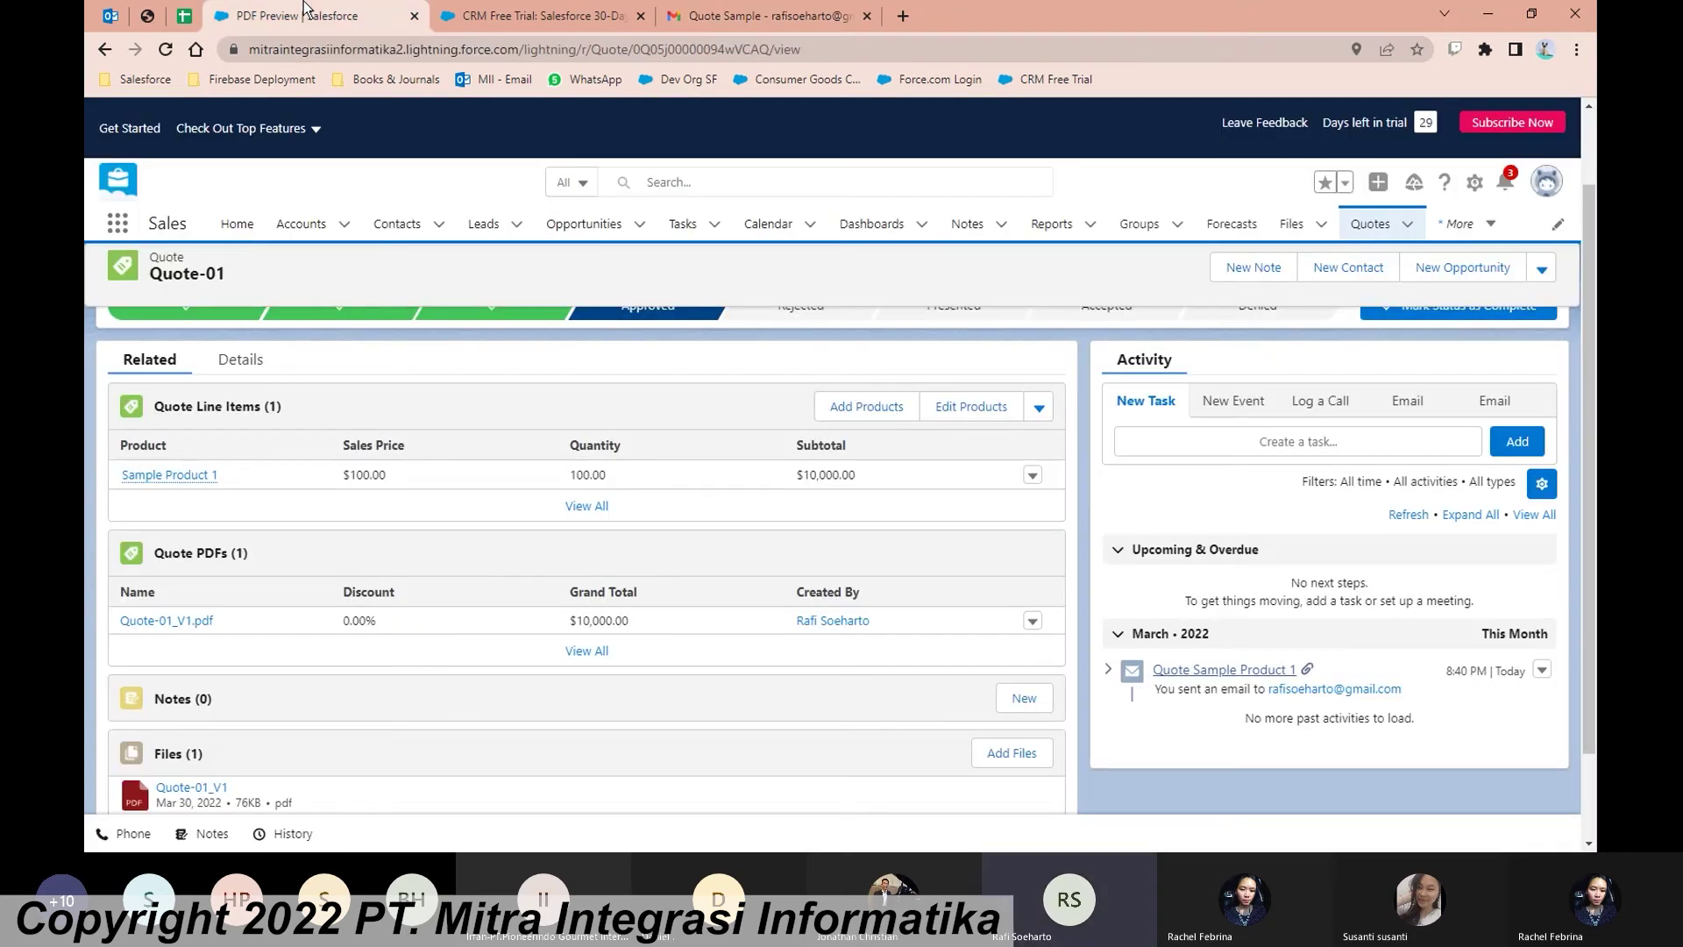
{"action": "scroll", "coordinate": [1054, 435], "scroll_direction": "up", "scroll_amount": 1}
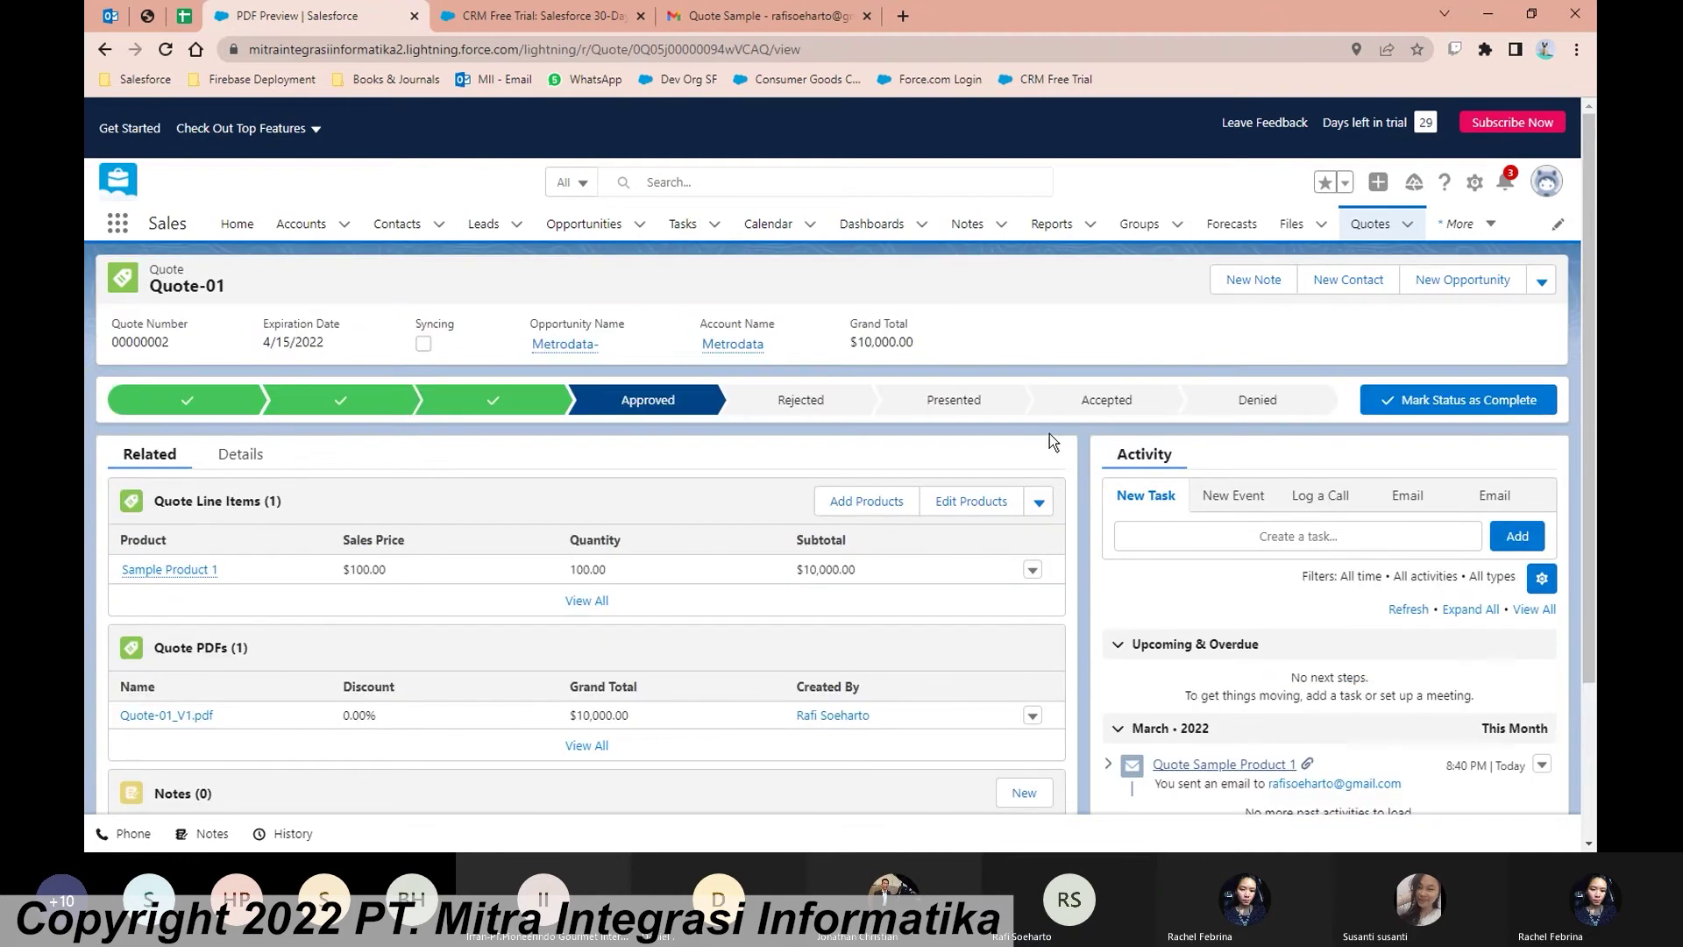
{"action": "left_click", "coordinate": [980, 412]}
{"action": "left_click", "coordinate": [1450, 403]}
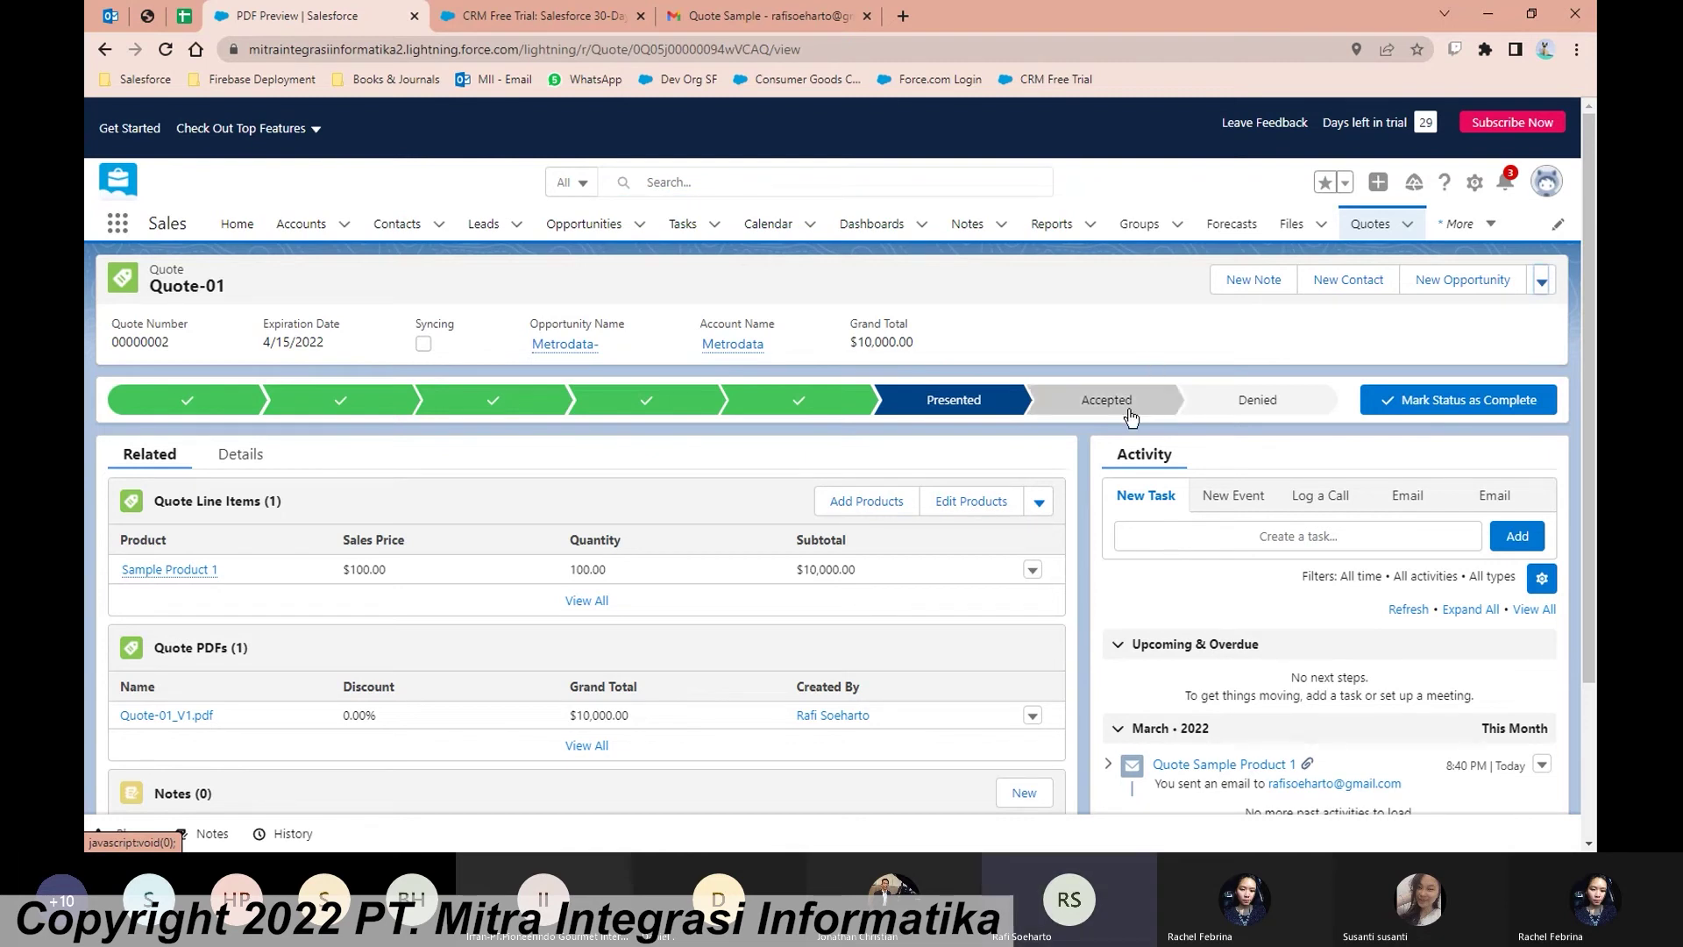
{"action": "left_click", "coordinate": [1126, 405]}
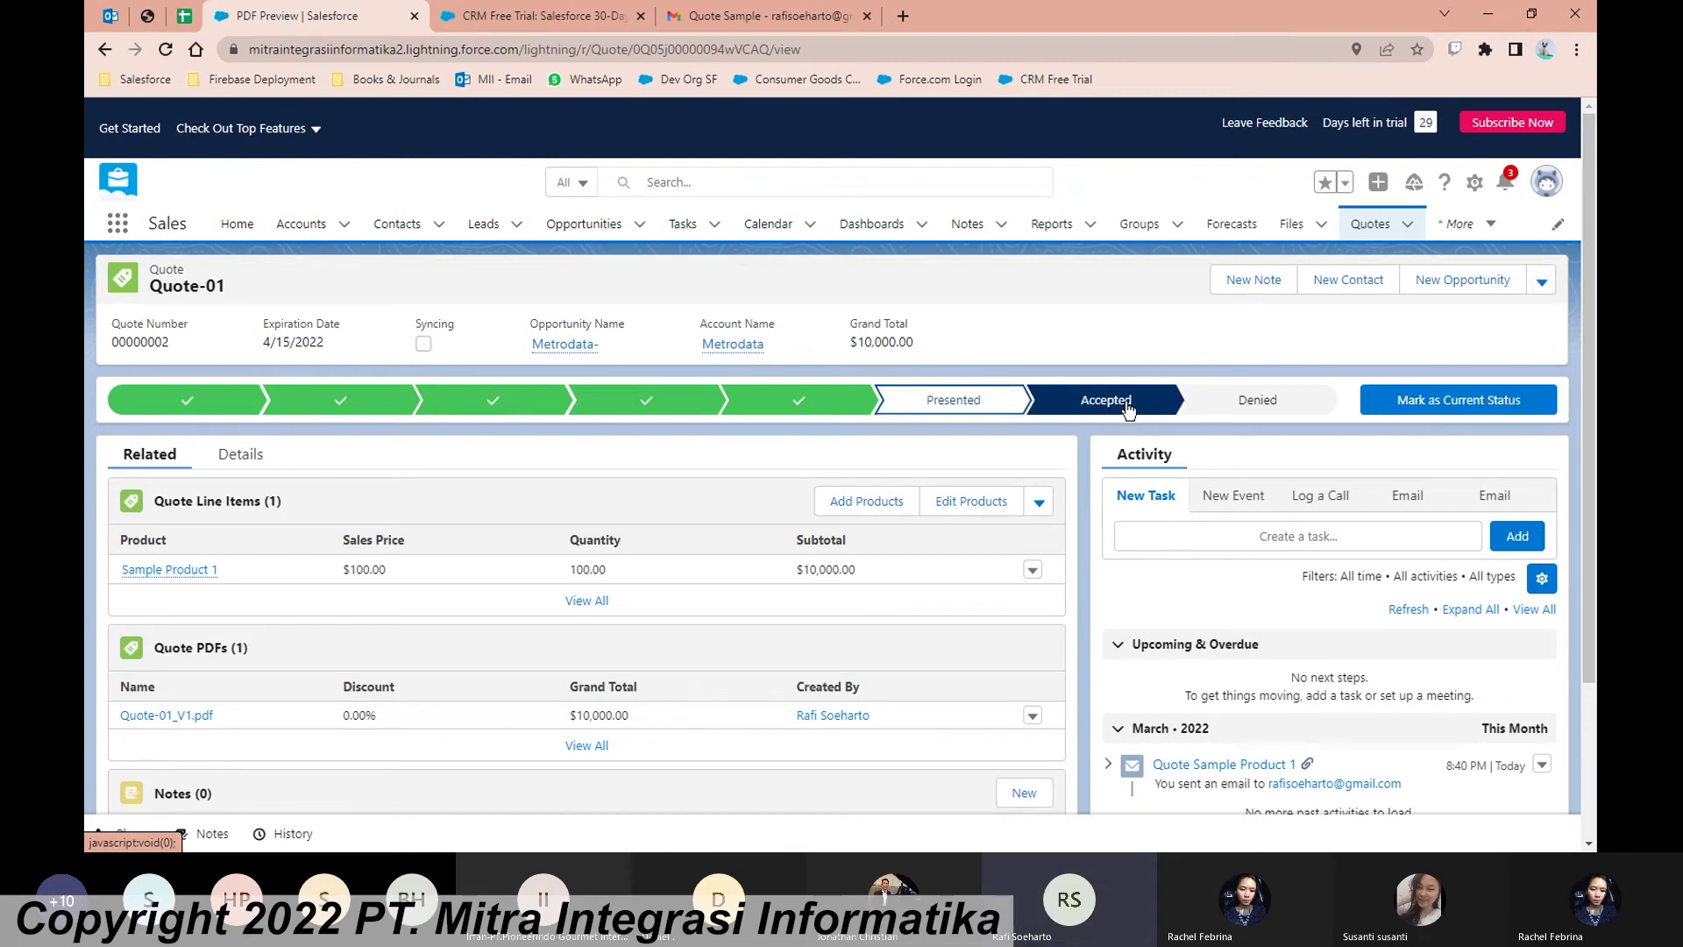
{"action": "left_click", "coordinate": [1504, 402]}
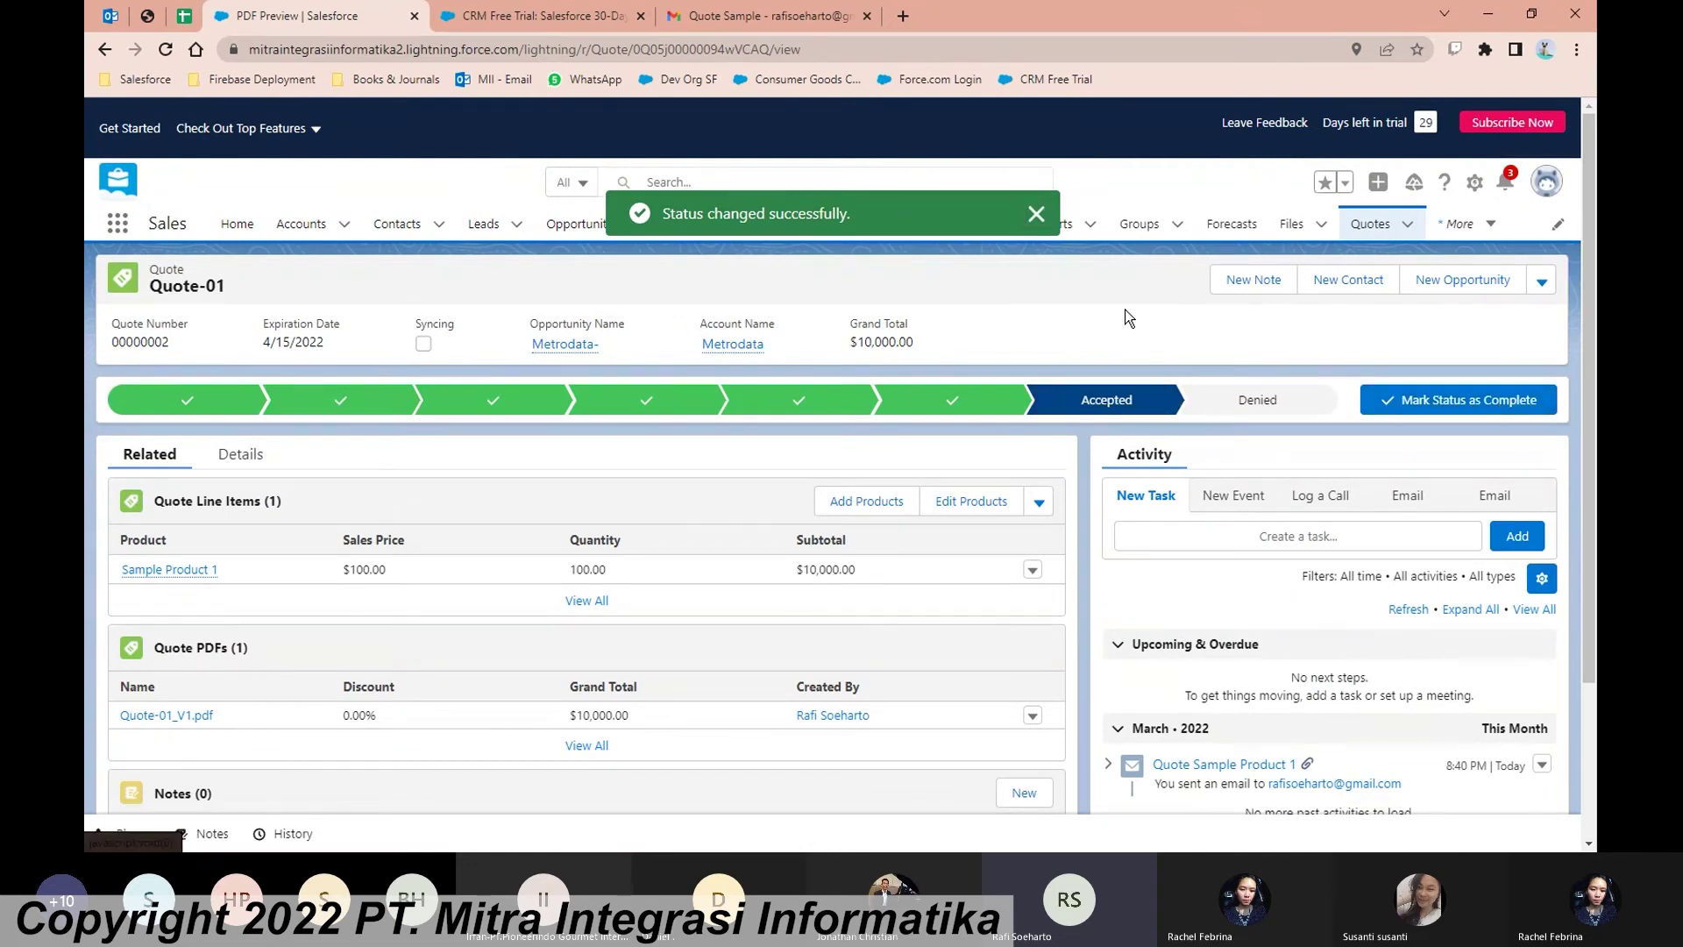
{"action": "left_click", "coordinate": [1036, 214]}
Step: Advance the Metrodata- opportunity's stage and close it as Closed Won
{"action": "left_click", "coordinate": [582, 230]}
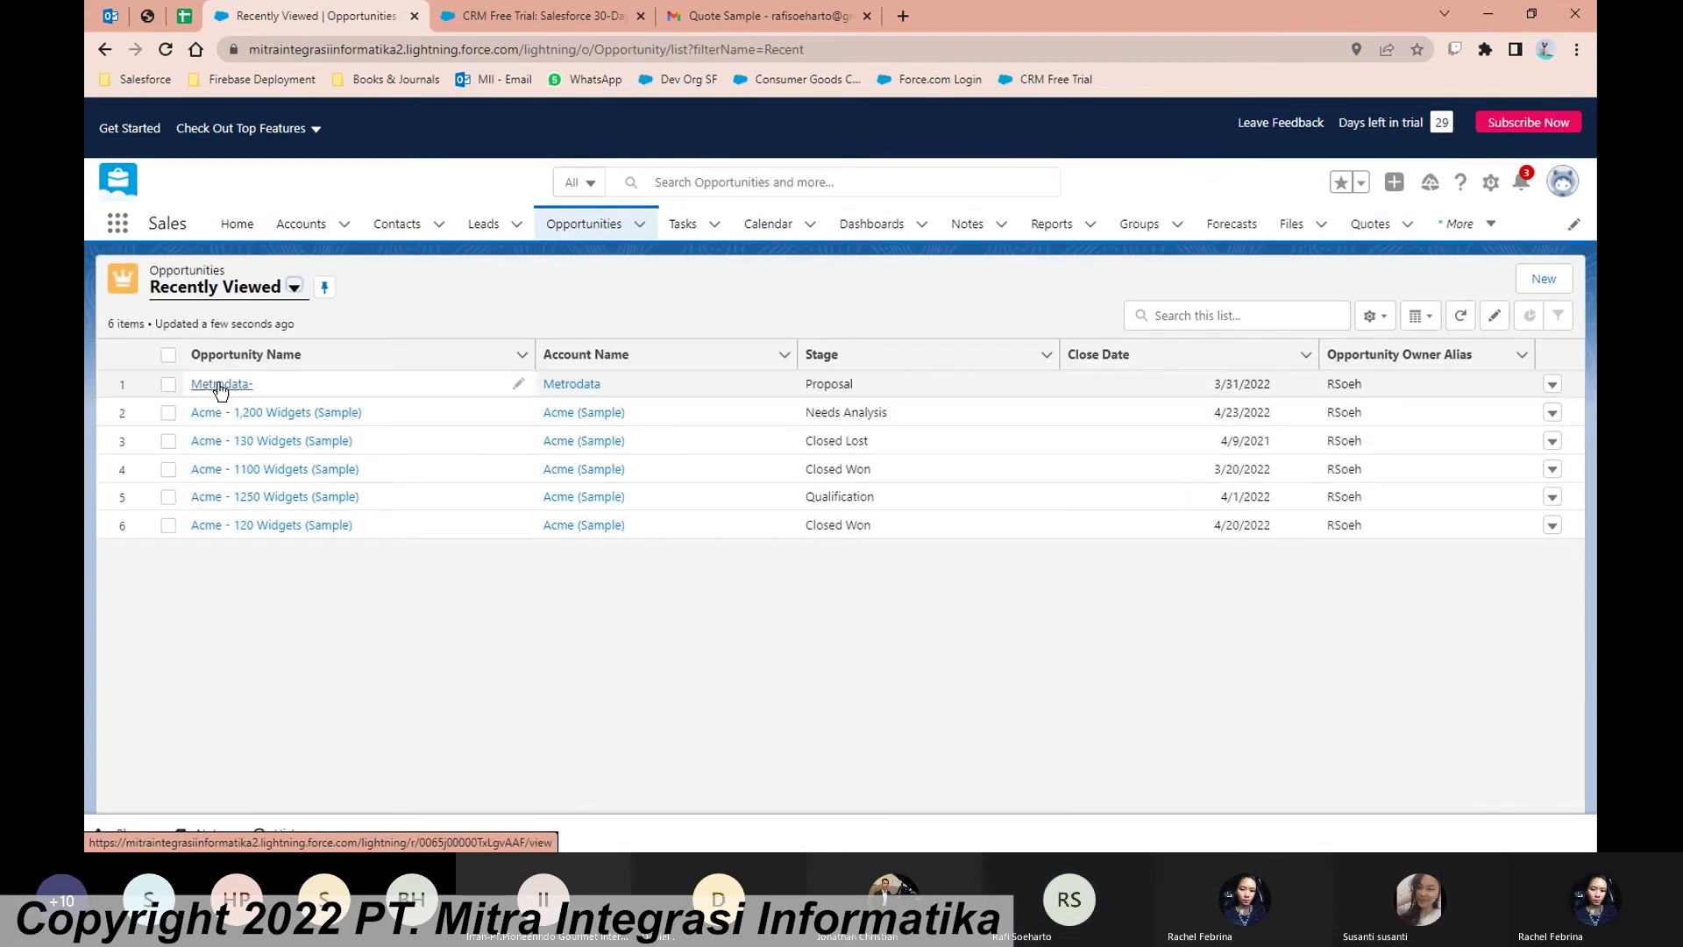
{"action": "left_click", "coordinate": [220, 386]}
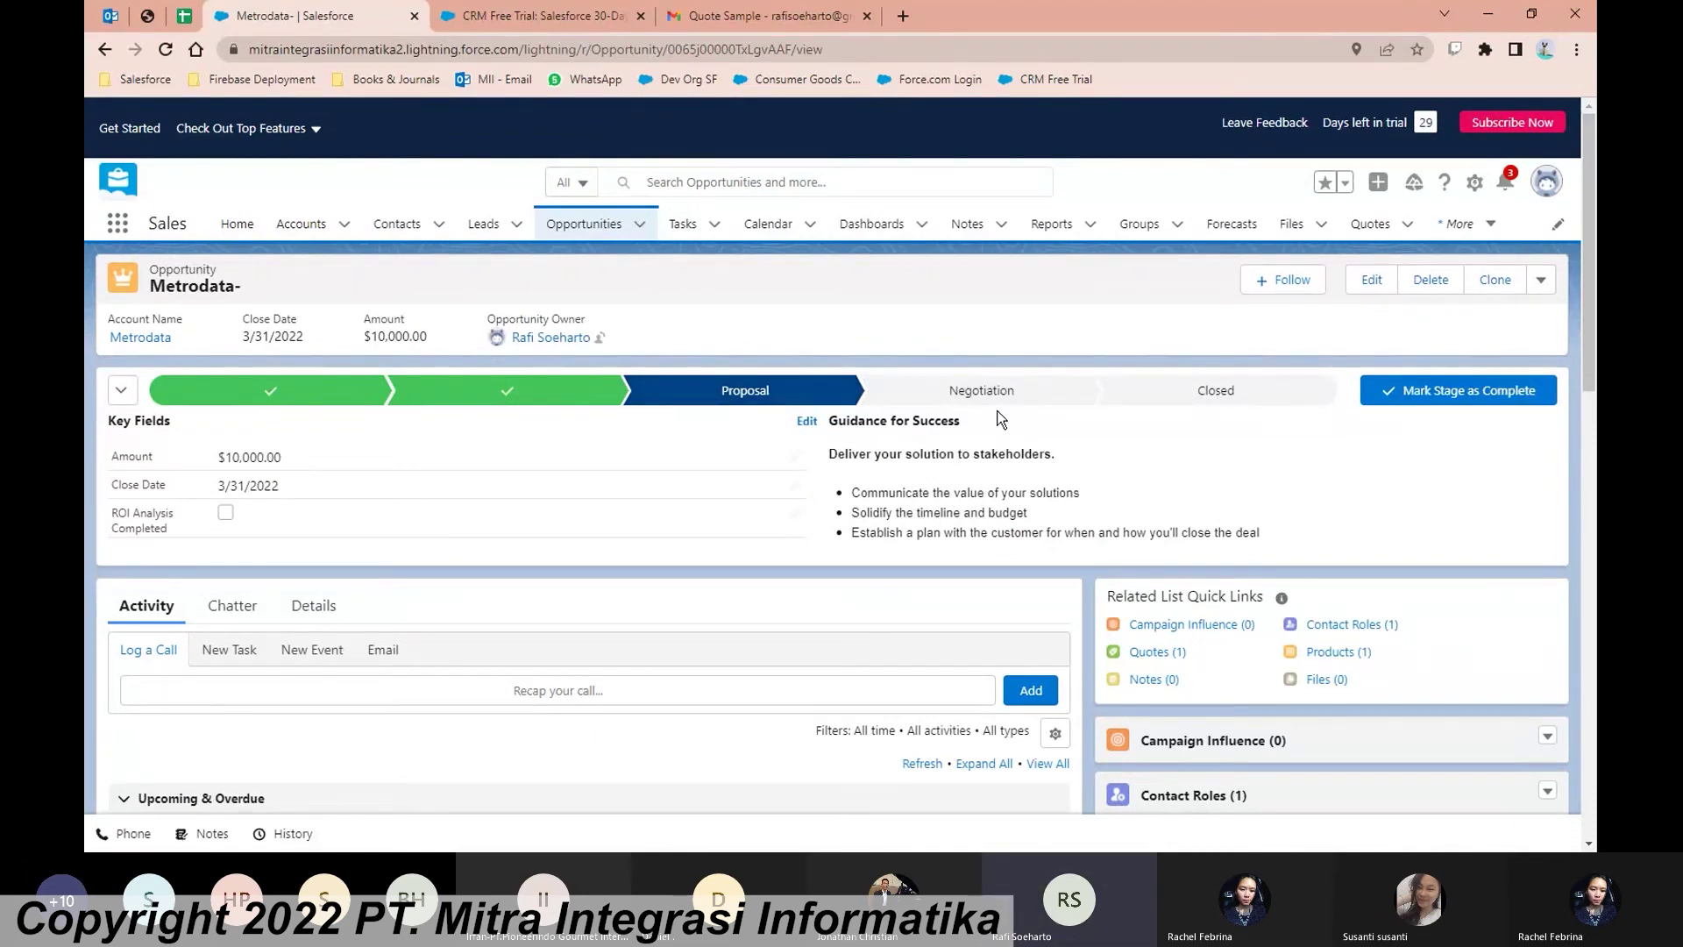
{"action": "left_click", "coordinate": [1413, 391]}
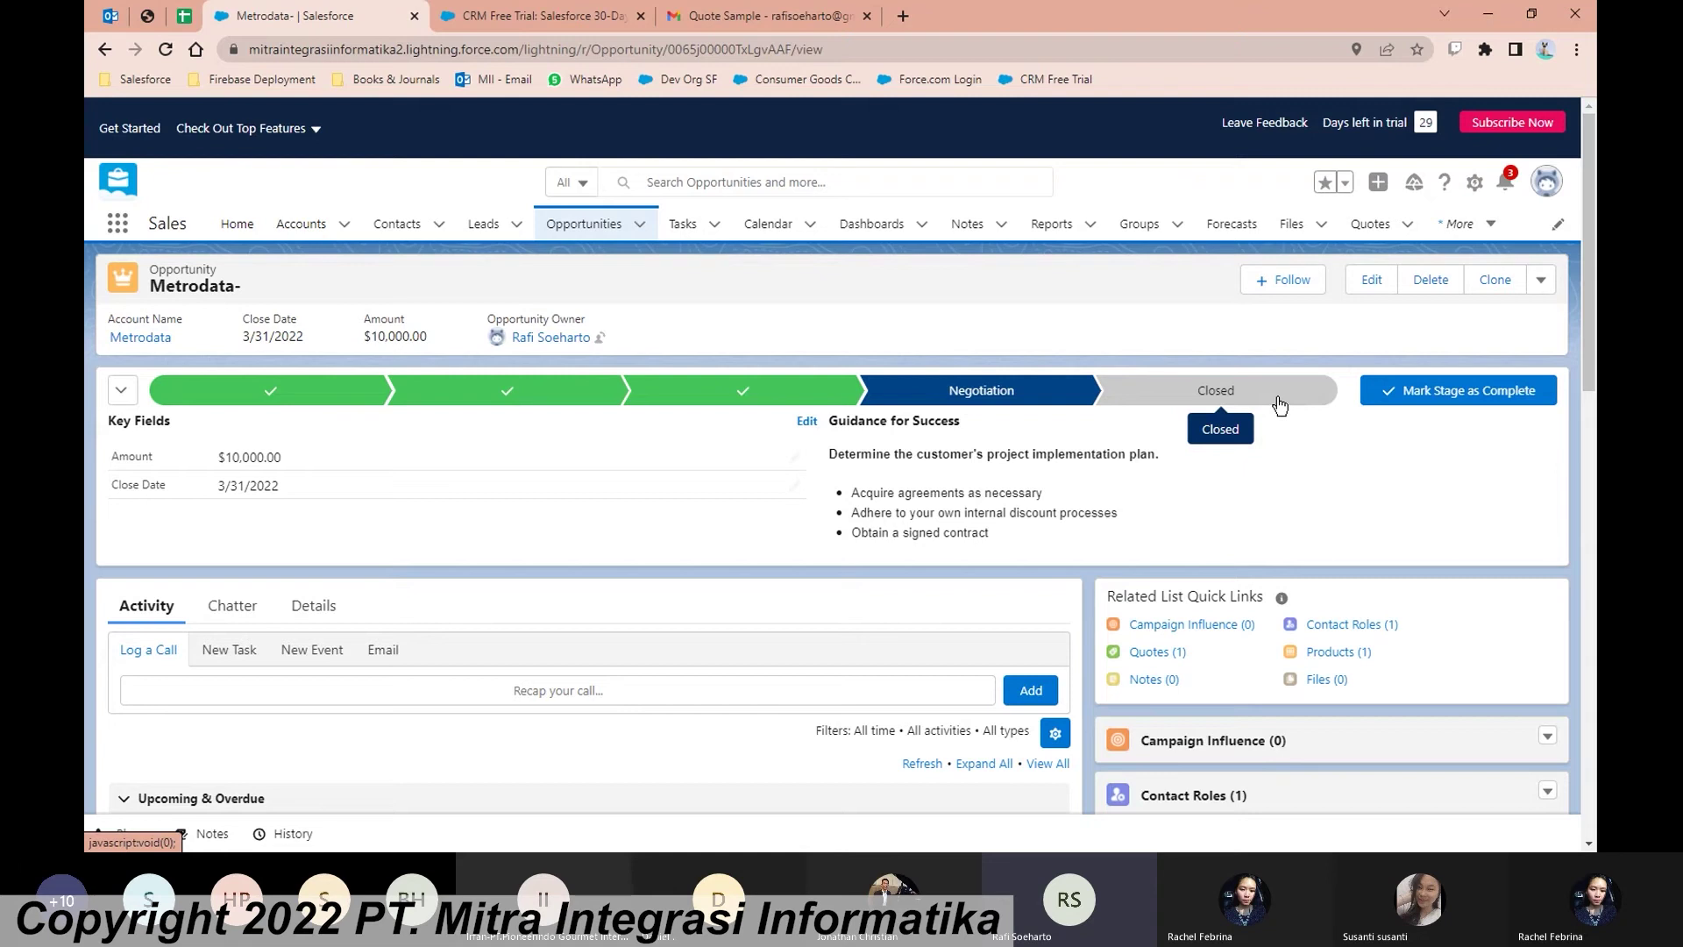
{"action": "left_click", "coordinate": [1374, 396]}
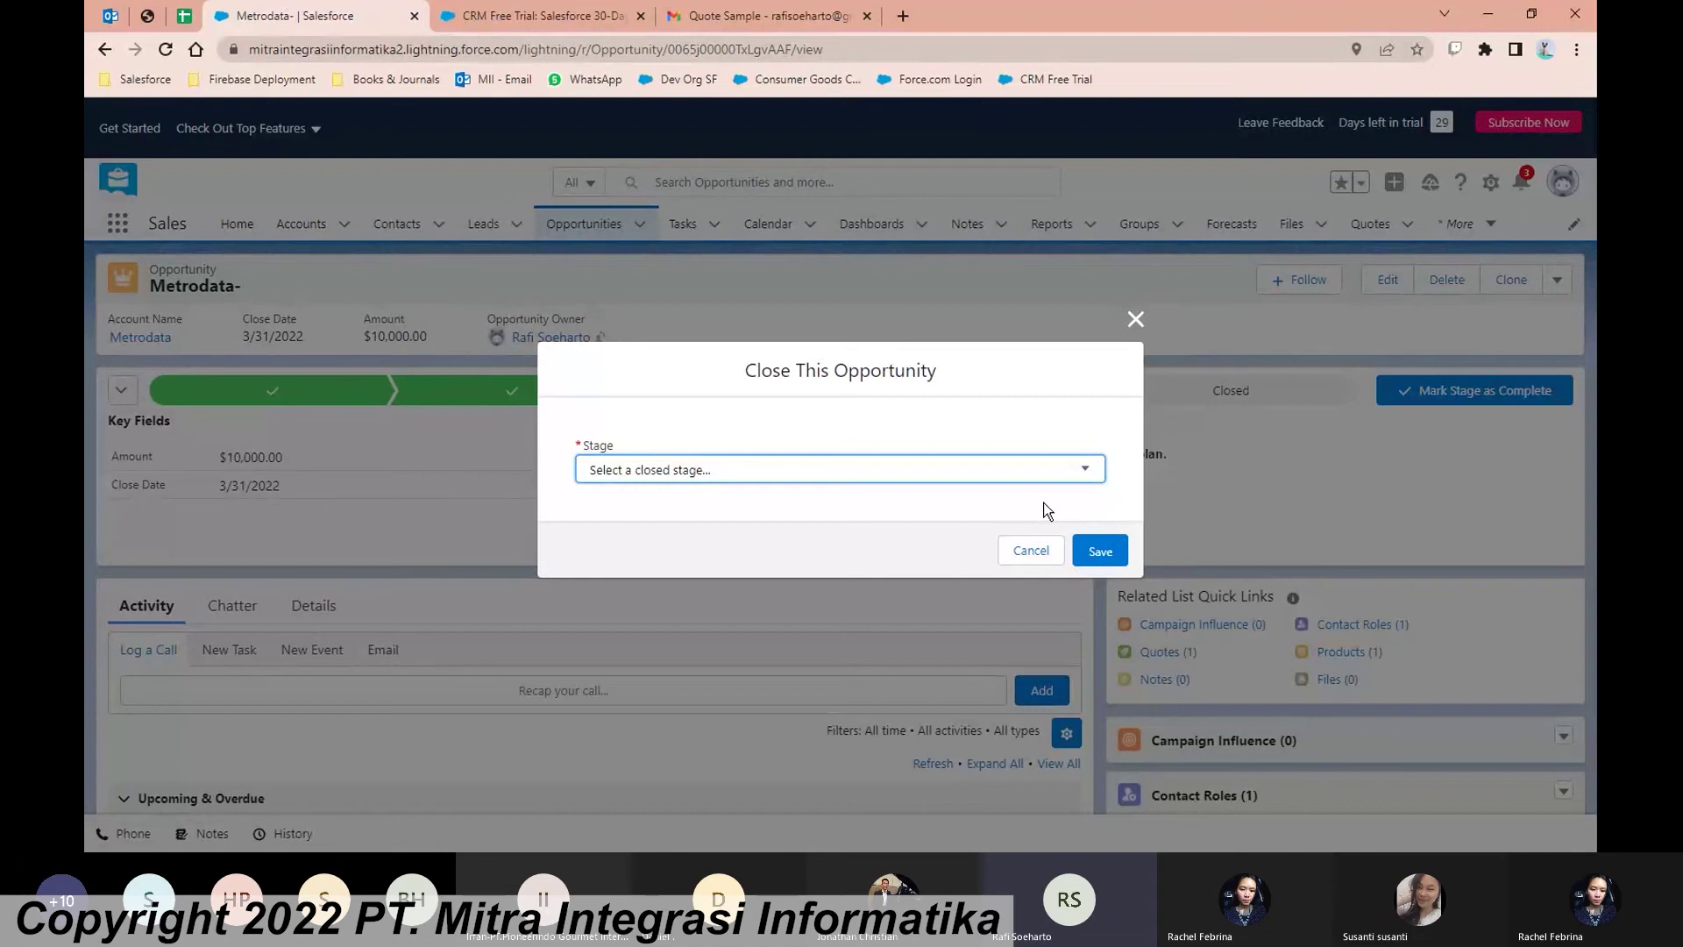
{"action": "key", "text": "Down"}
{"action": "left_click", "coordinate": [1113, 553]}
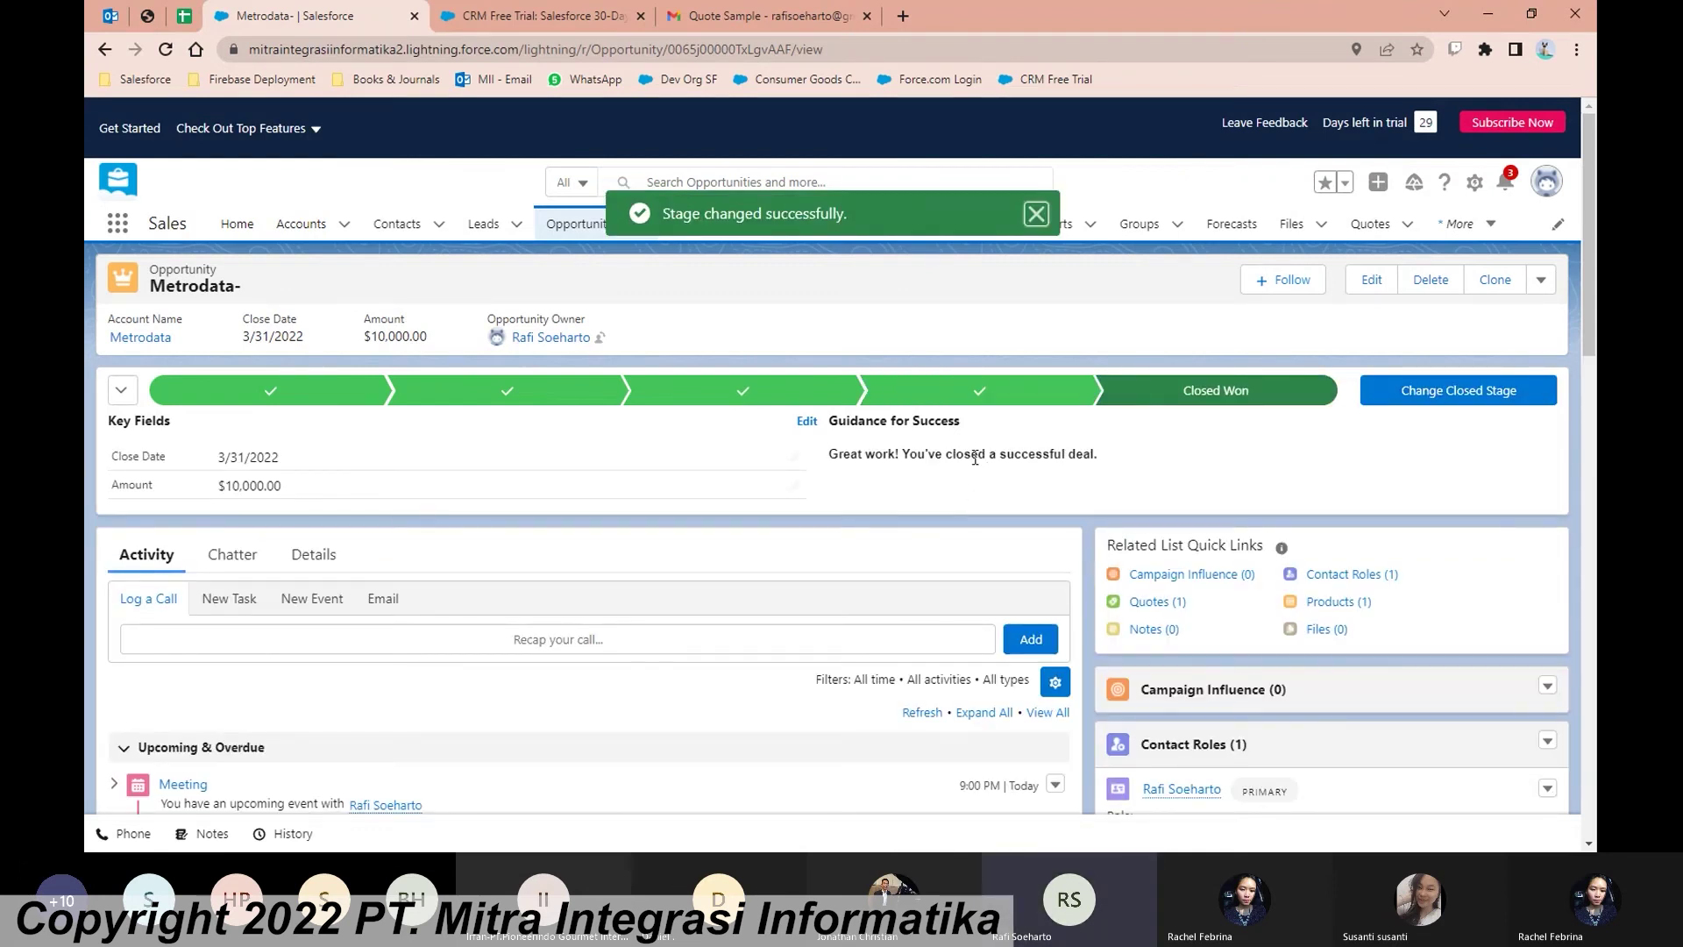
{"action": "left_click_drag", "start_coordinate": [948, 458], "coordinate": [1093, 461]}
{"action": "left_click", "coordinate": [1129, 482]}
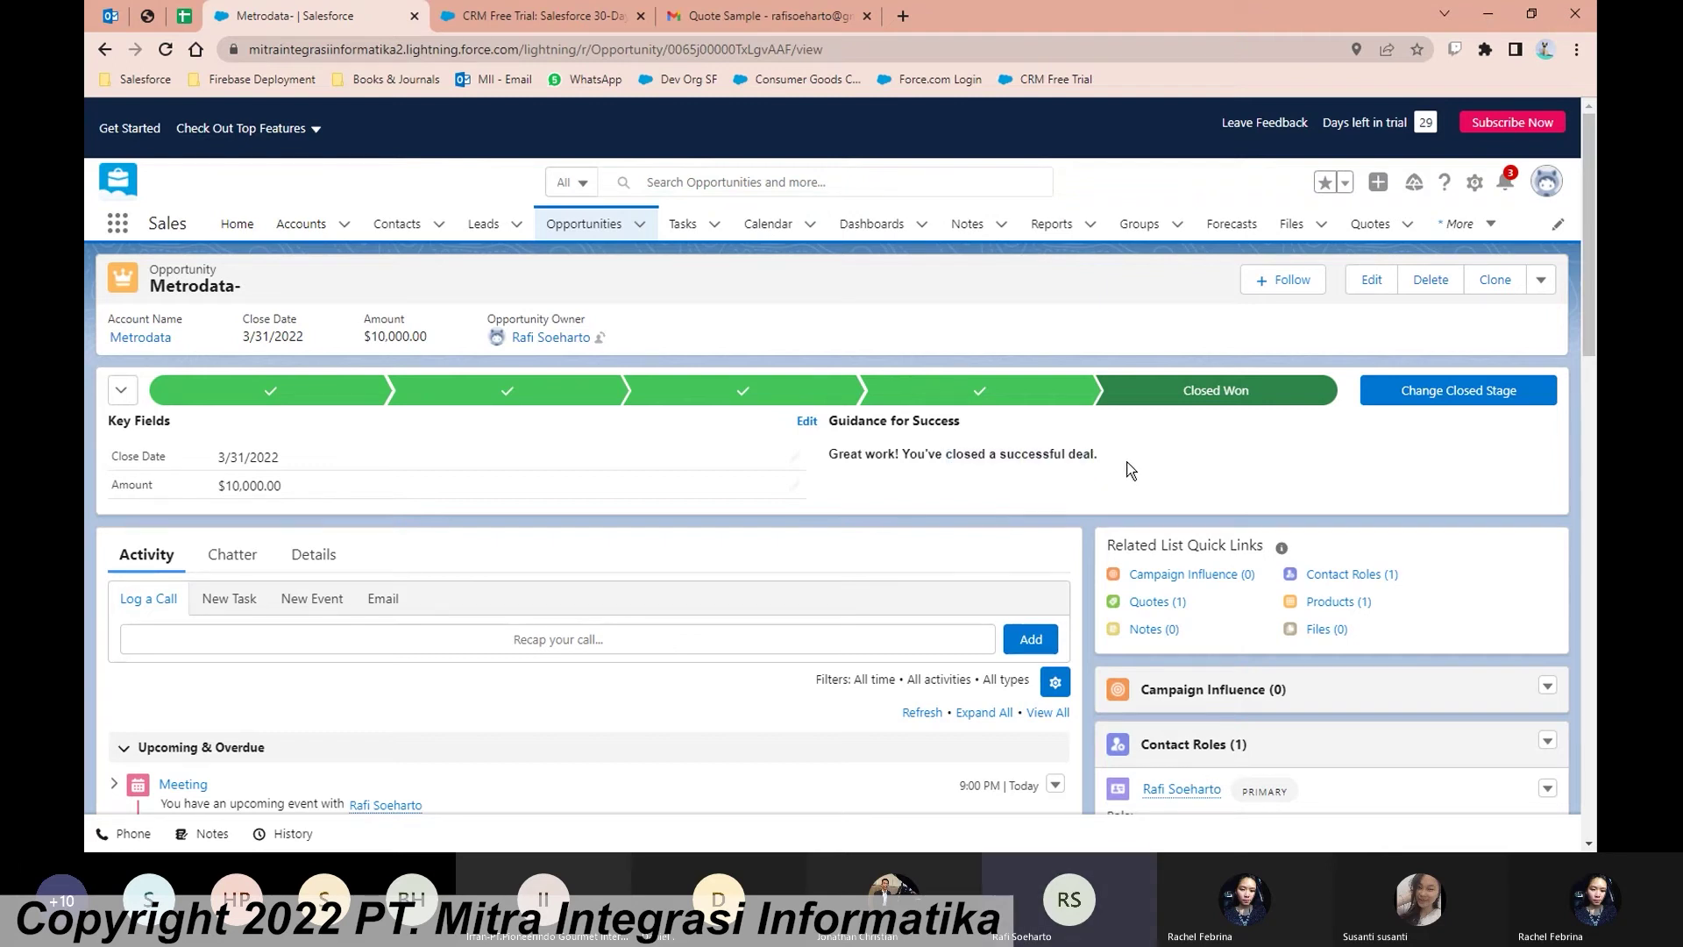
{"action": "scroll", "coordinate": [1127, 473], "scroll_direction": "down", "scroll_amount": 2}
{"action": "scroll", "coordinate": [1086, 459], "scroll_direction": "down", "scroll_amount": 3}
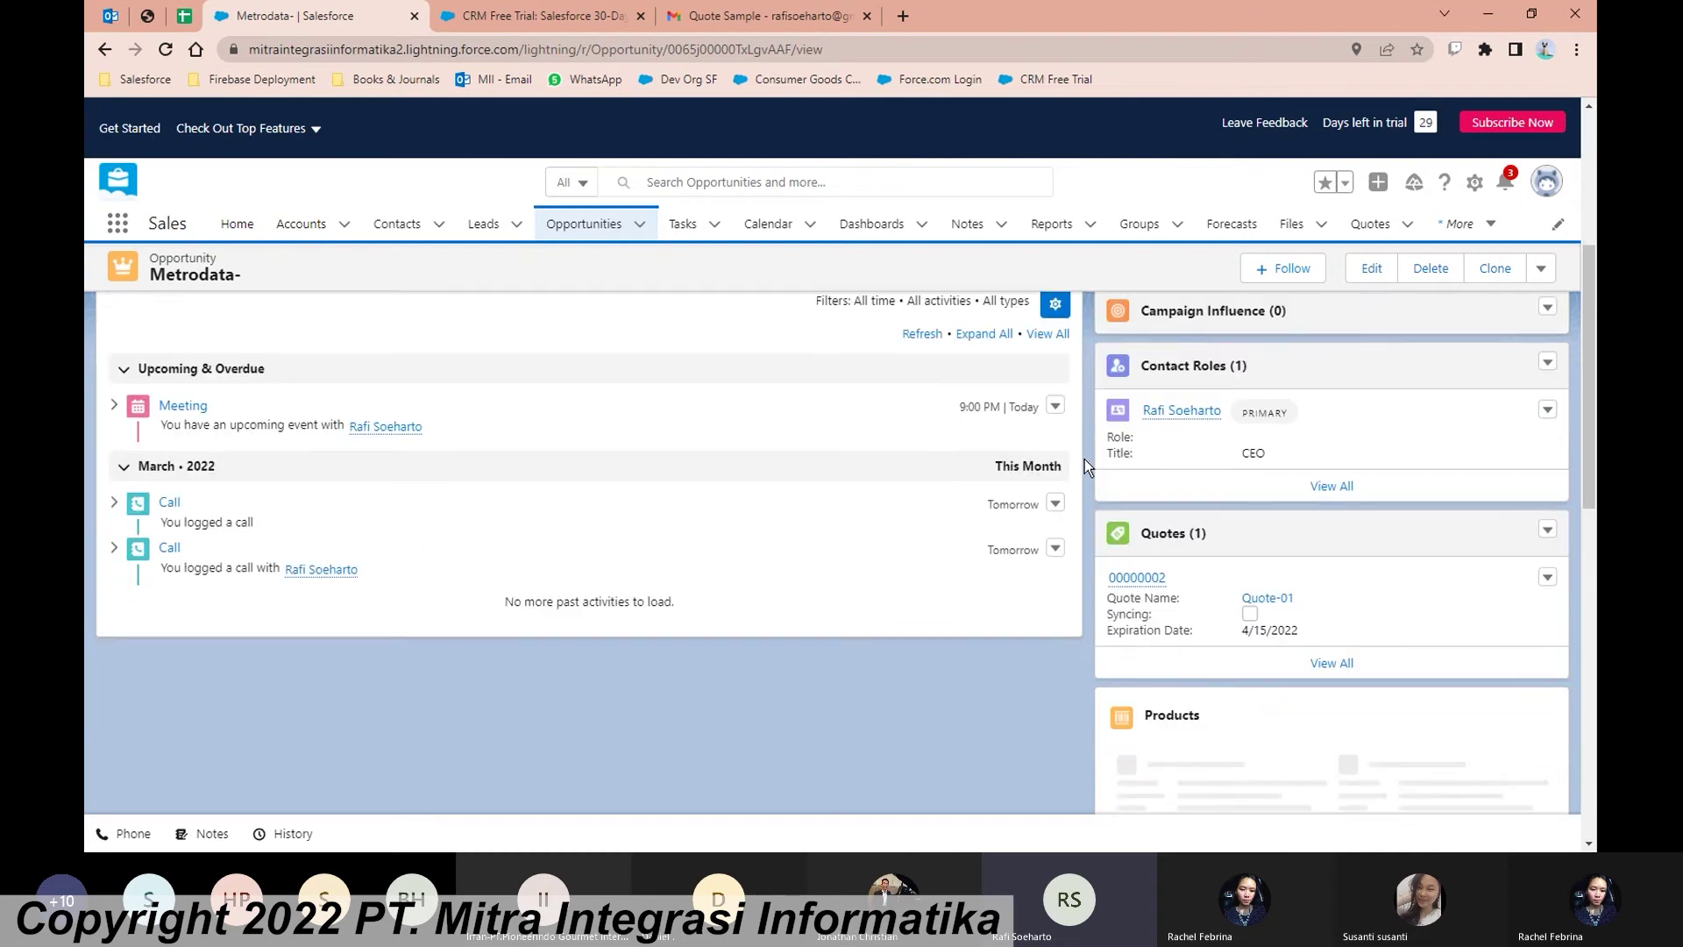
{"action": "scroll", "coordinate": [1086, 459], "scroll_direction": "up", "scroll_amount": 5}
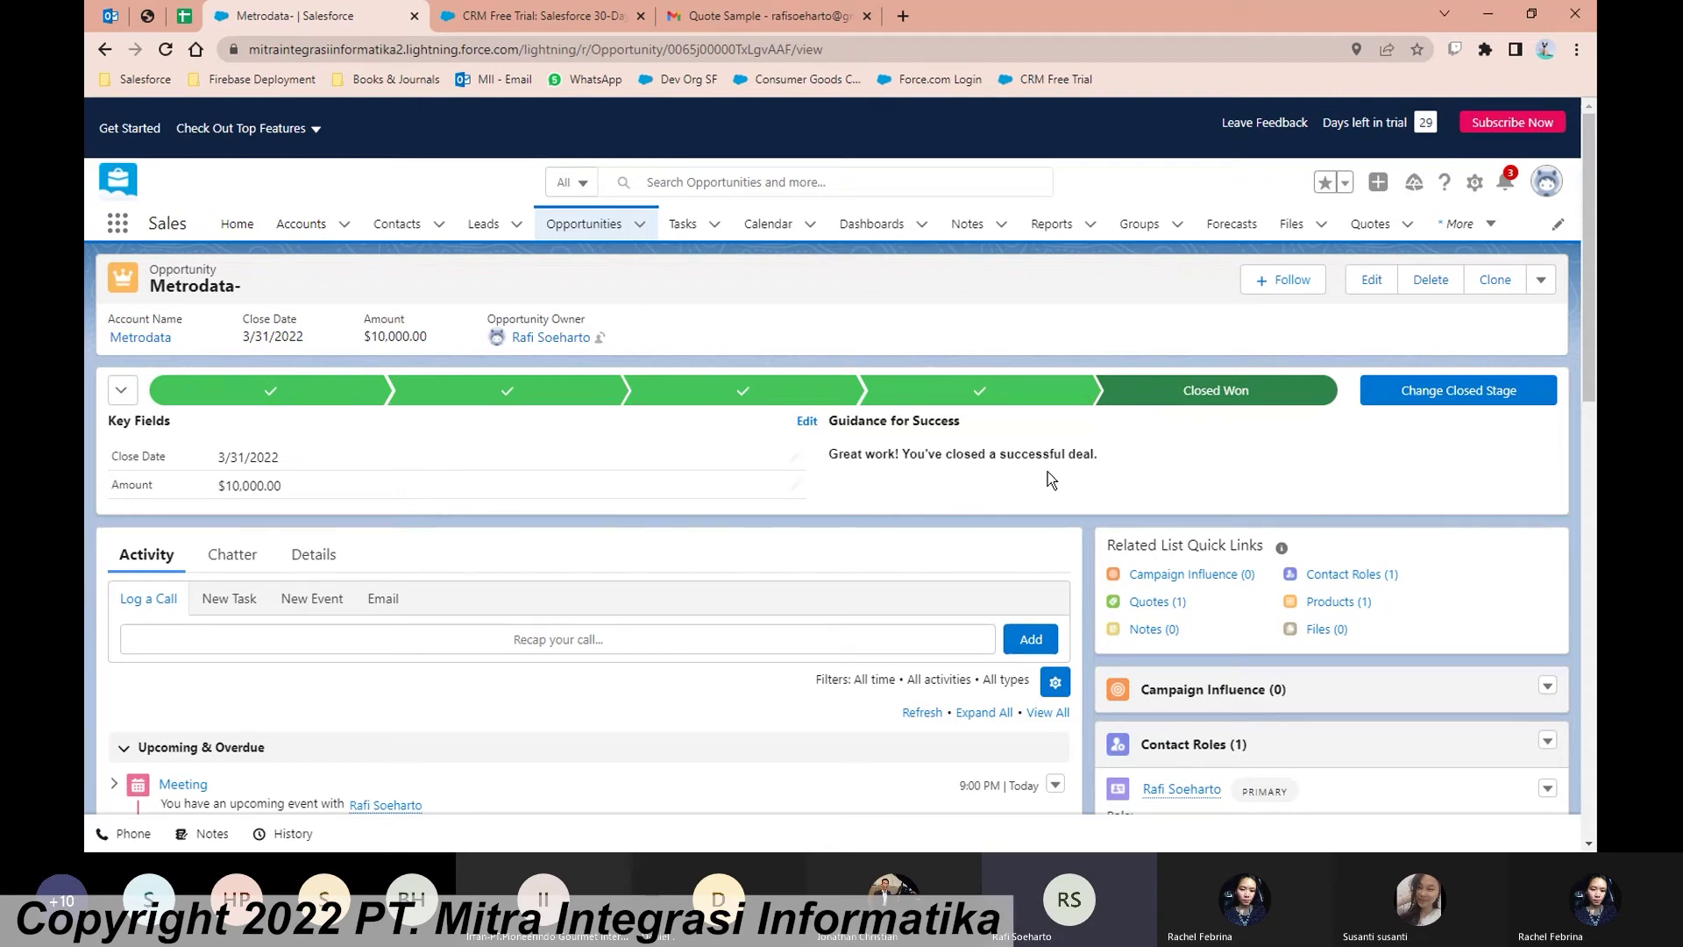
{"action": "scroll", "coordinate": [1071, 484], "scroll_direction": "down", "scroll_amount": 1}
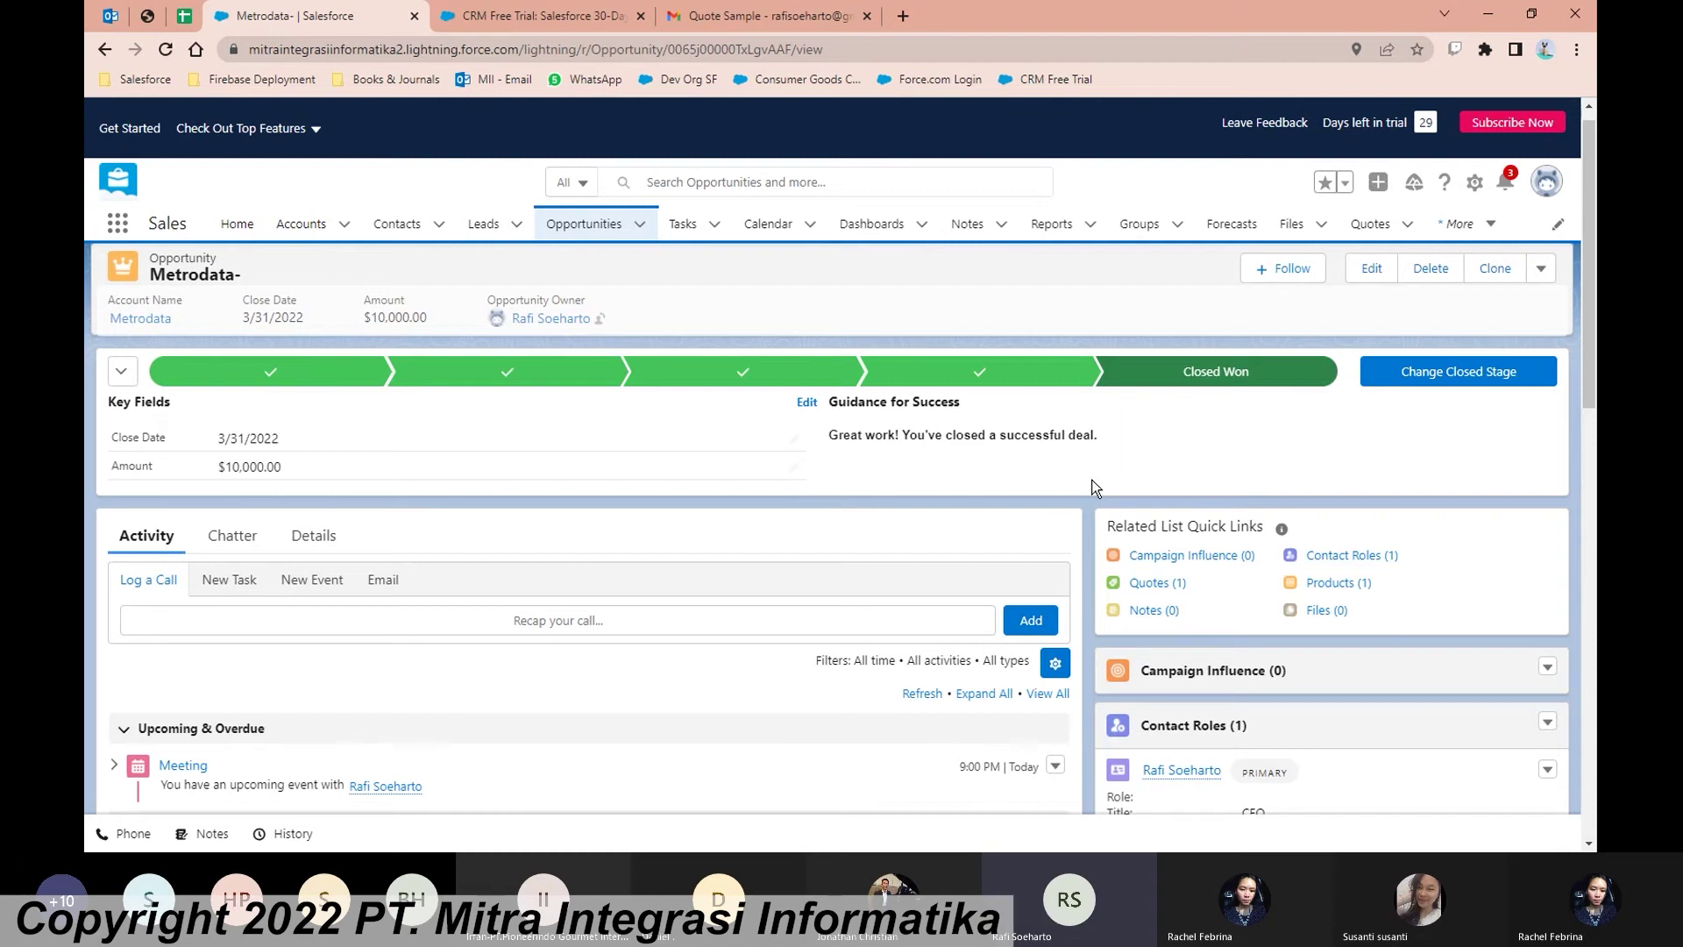
{"action": "scroll", "coordinate": [1087, 508], "scroll_direction": "down", "scroll_amount": 1}
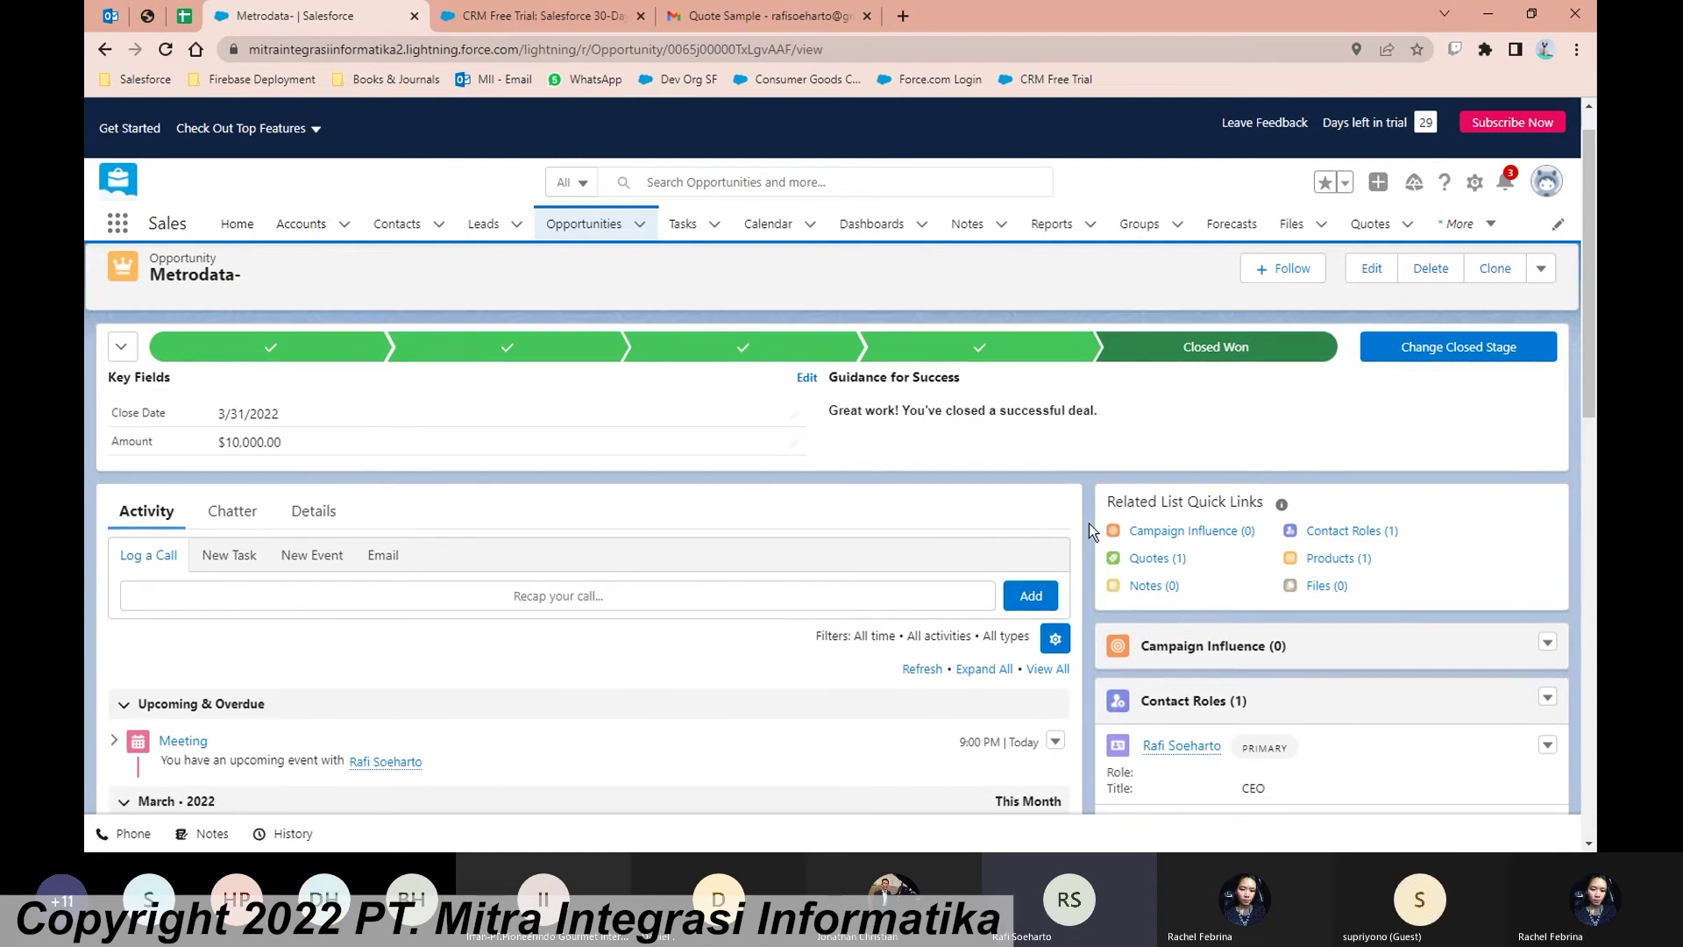
{"action": "scroll", "coordinate": [1088, 523], "scroll_direction": "down", "scroll_amount": 2}
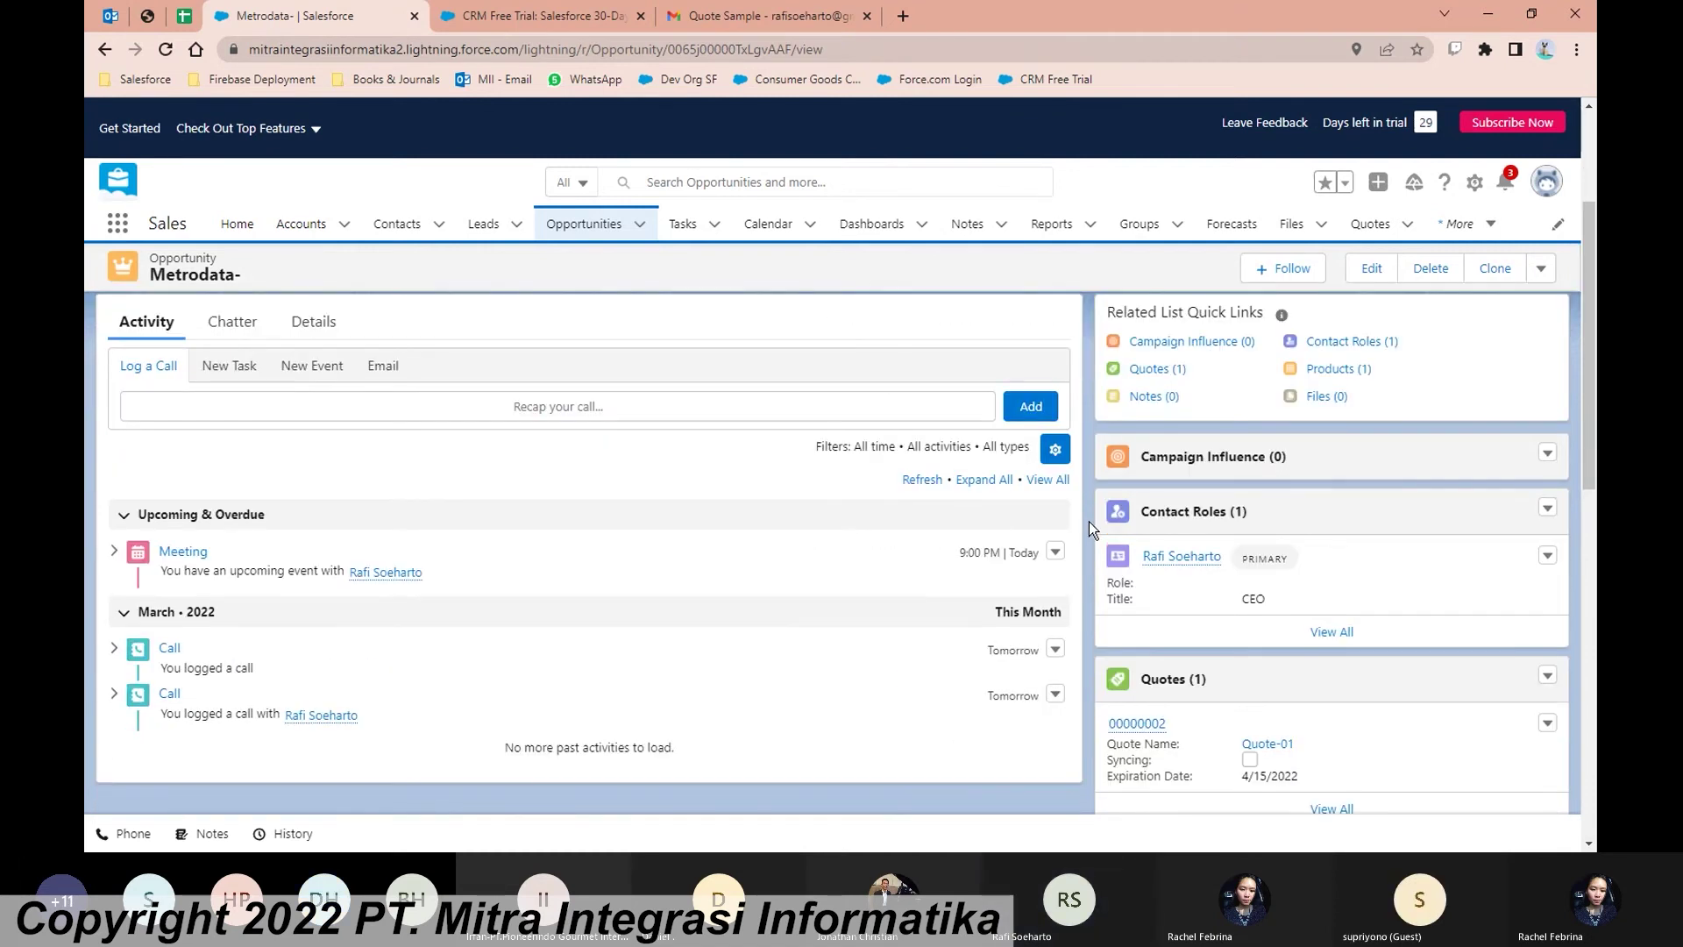
{"action": "scroll", "coordinate": [1087, 521], "scroll_direction": "up", "scroll_amount": 3}
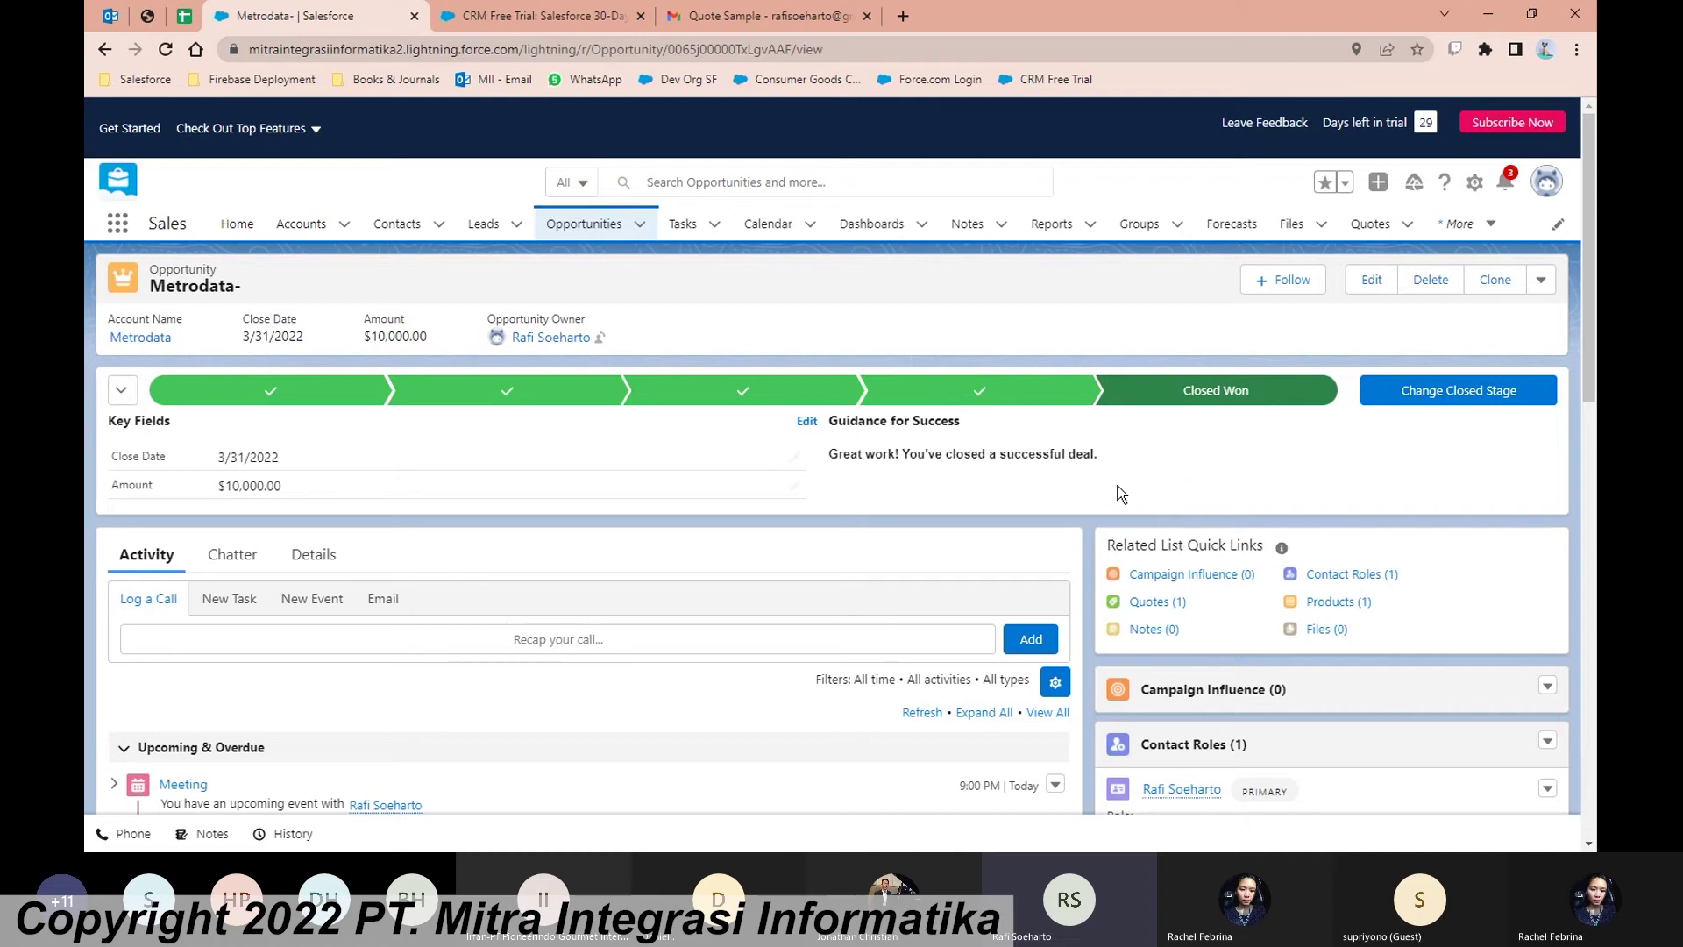
Step: Go to Dashboards, show All Folders, and open the Preconfigured Sales Cloud Dashboards folder
{"action": "left_click", "coordinate": [854, 232]}
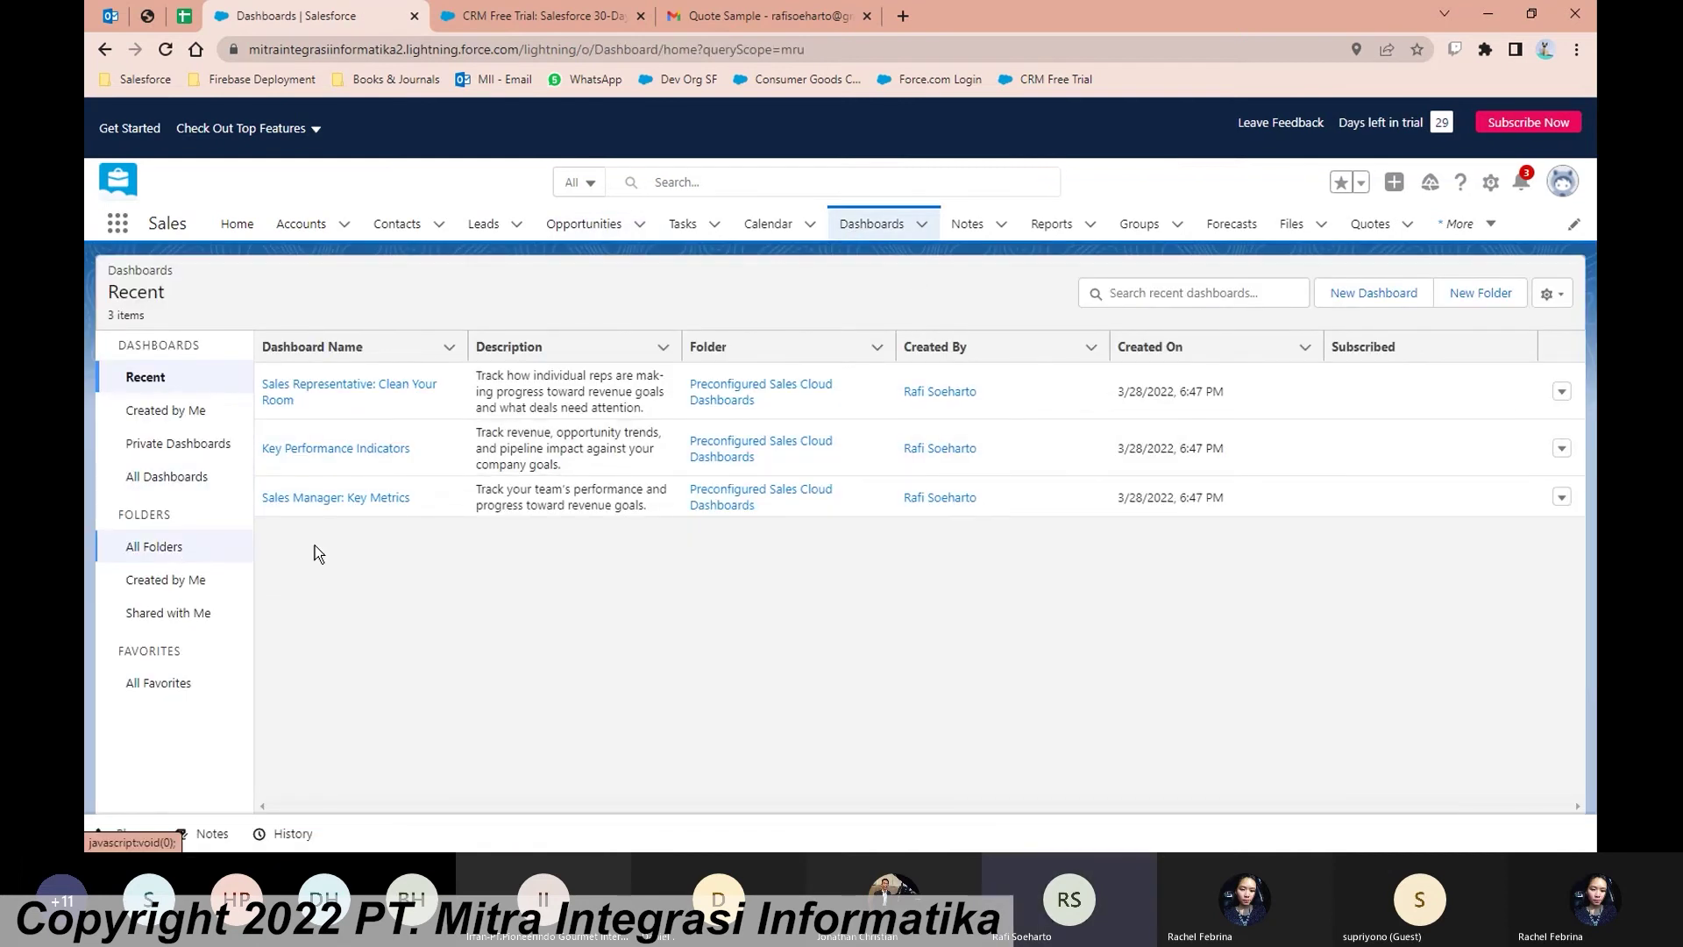
{"action": "left_click", "coordinate": [169, 552]}
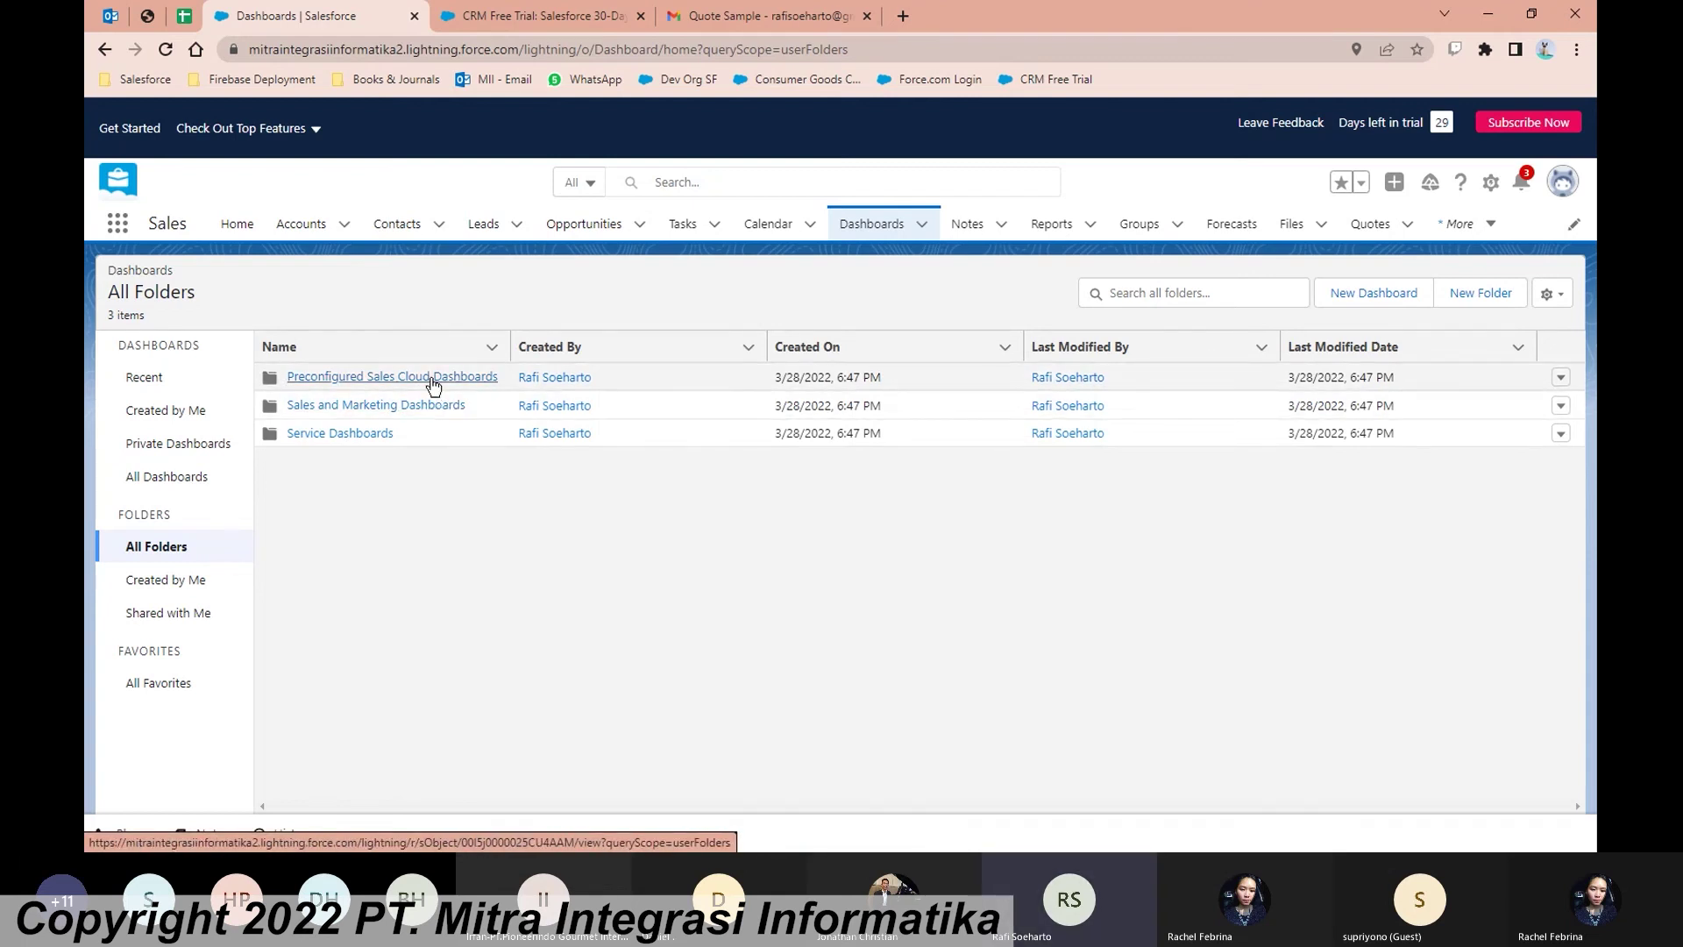
{"action": "left_click", "coordinate": [431, 379]}
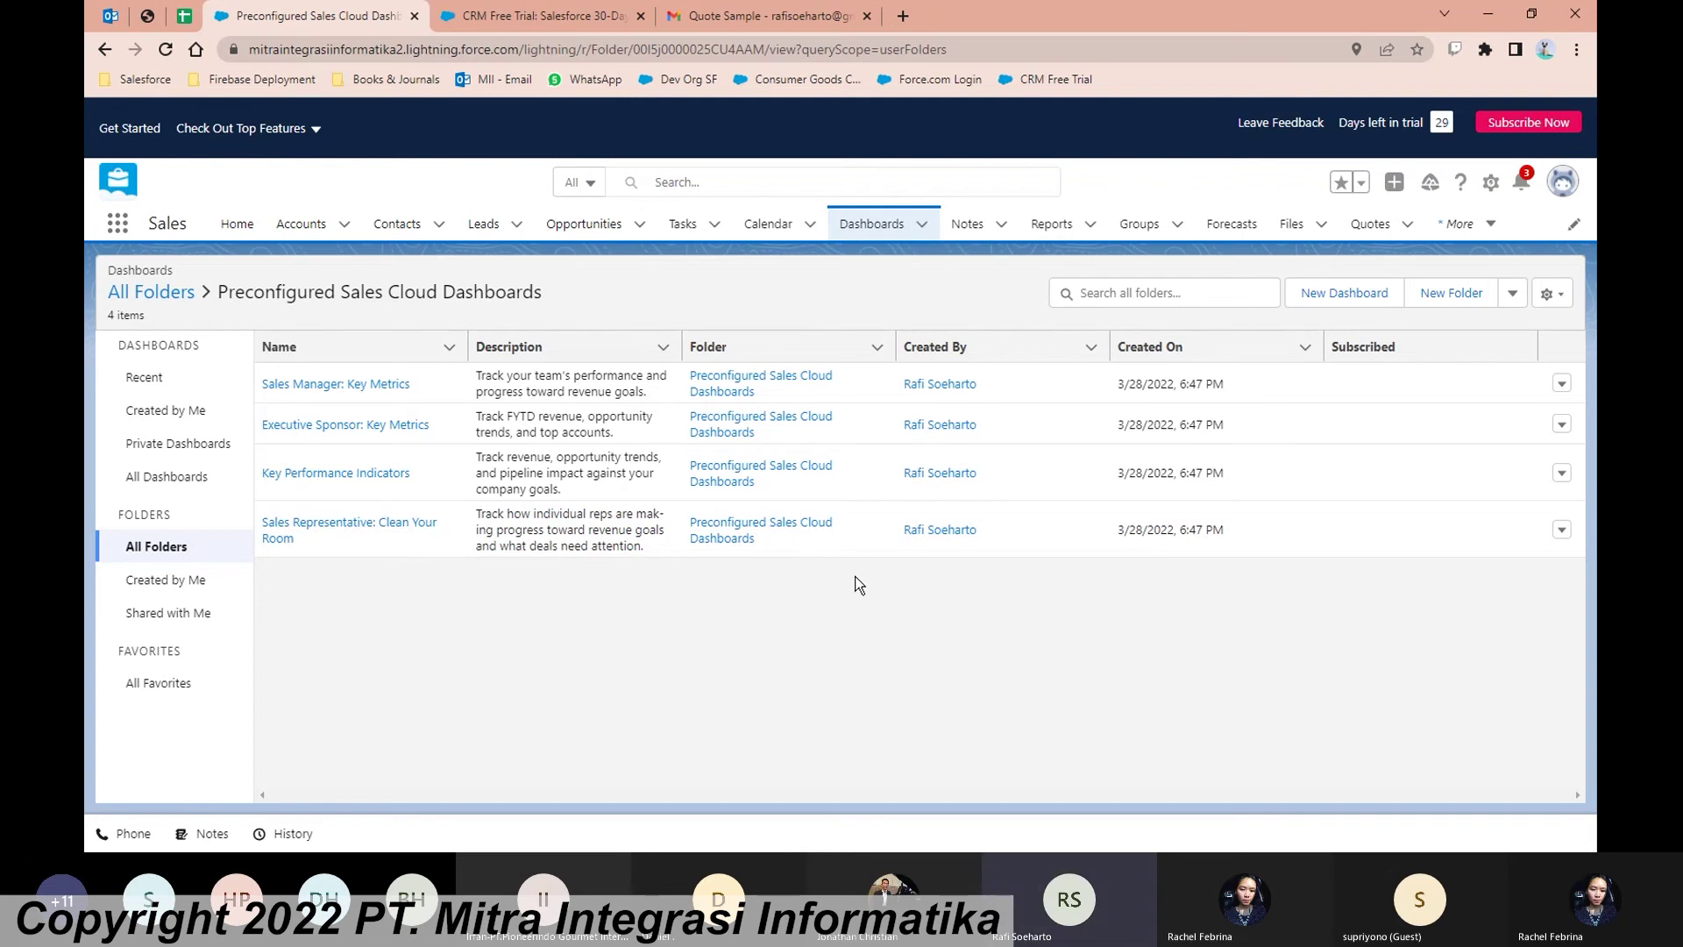
{"action": "left_click", "coordinate": [1554, 196]}
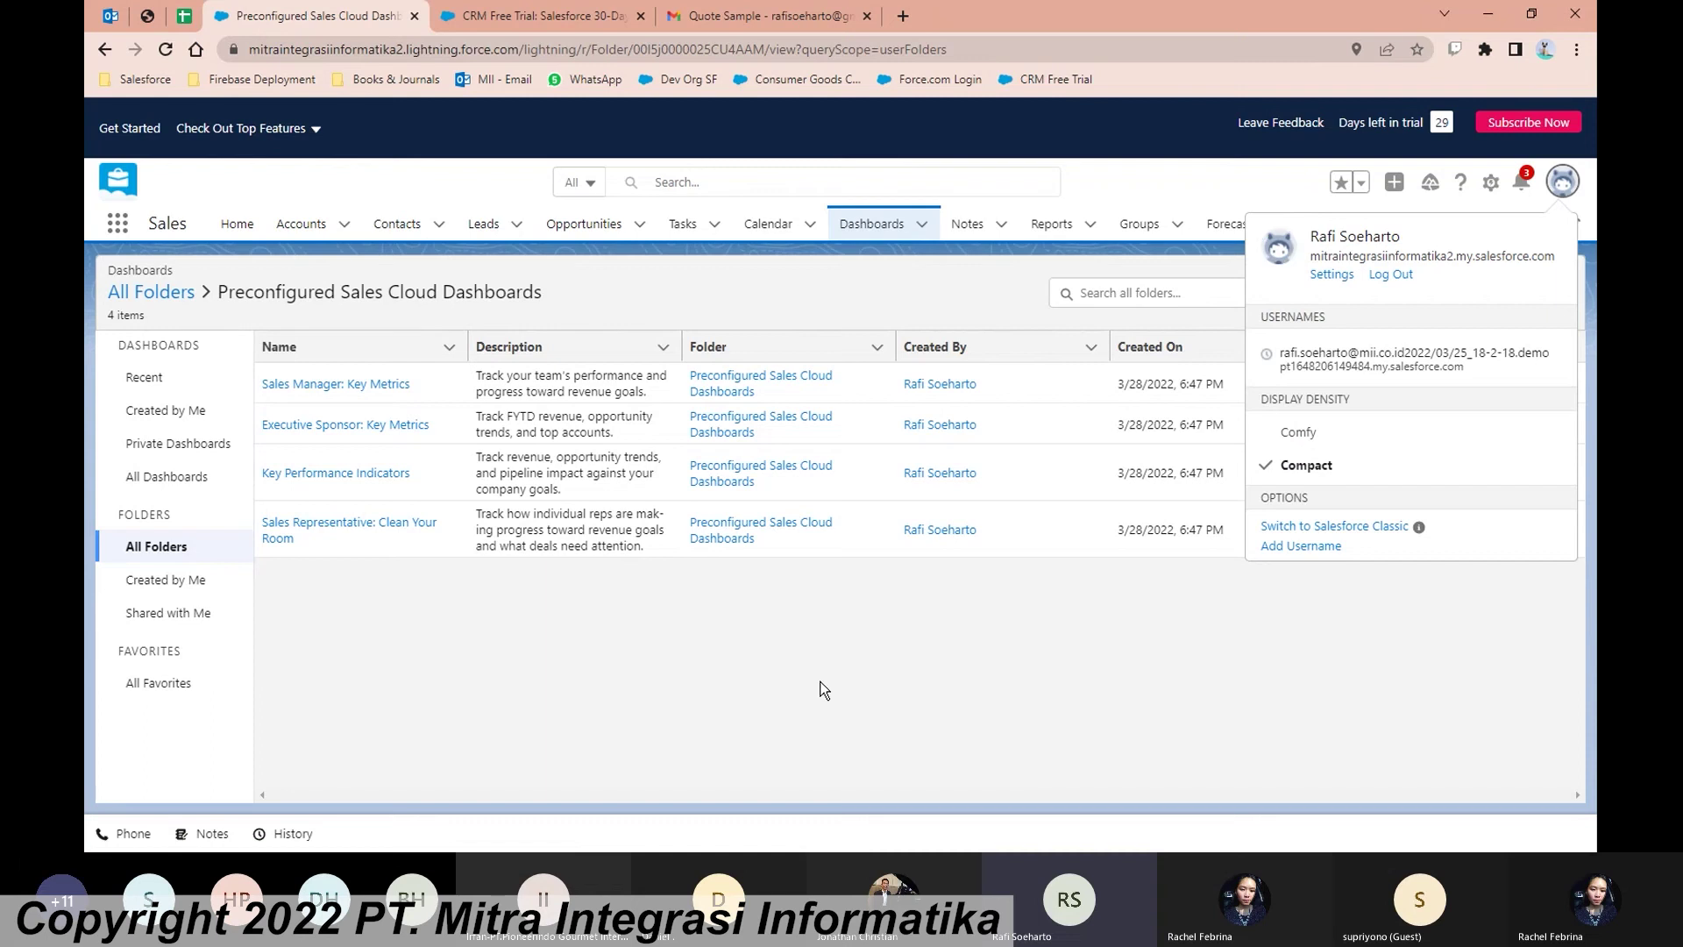
{"action": "left_click", "coordinate": [789, 671]}
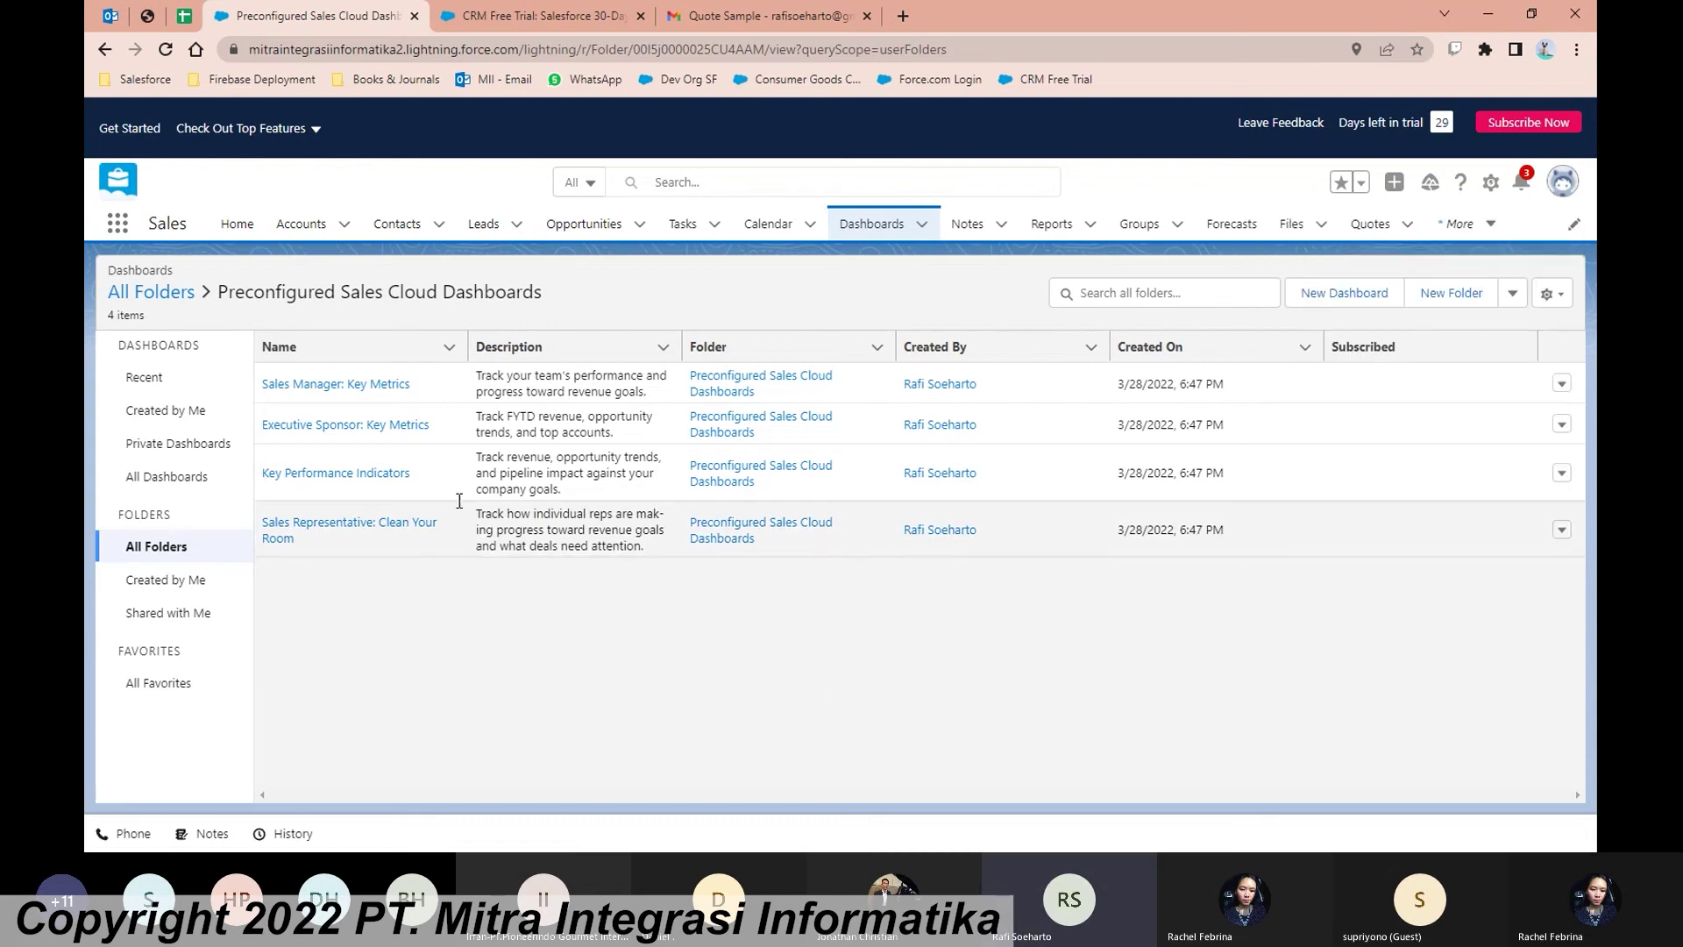
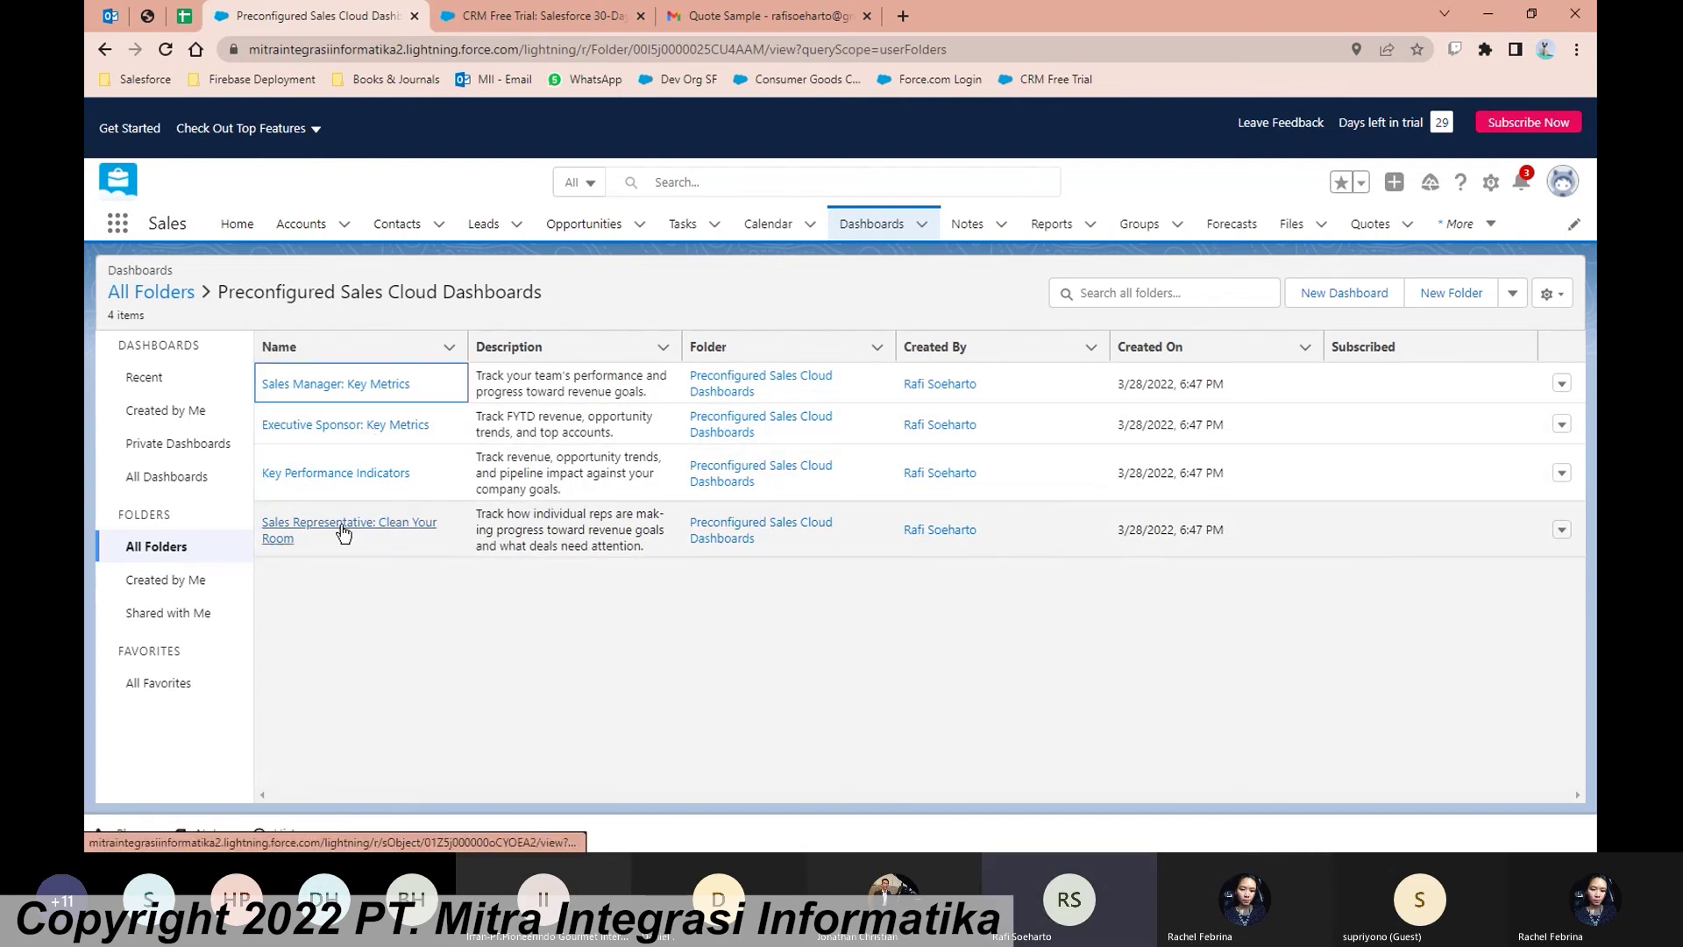
Step: Open the 'Sales Representative: Clean Your Room' dashboard from the Preconfigured Sales Cloud Dashboards folder
{"action": "left_click", "coordinate": [341, 530]}
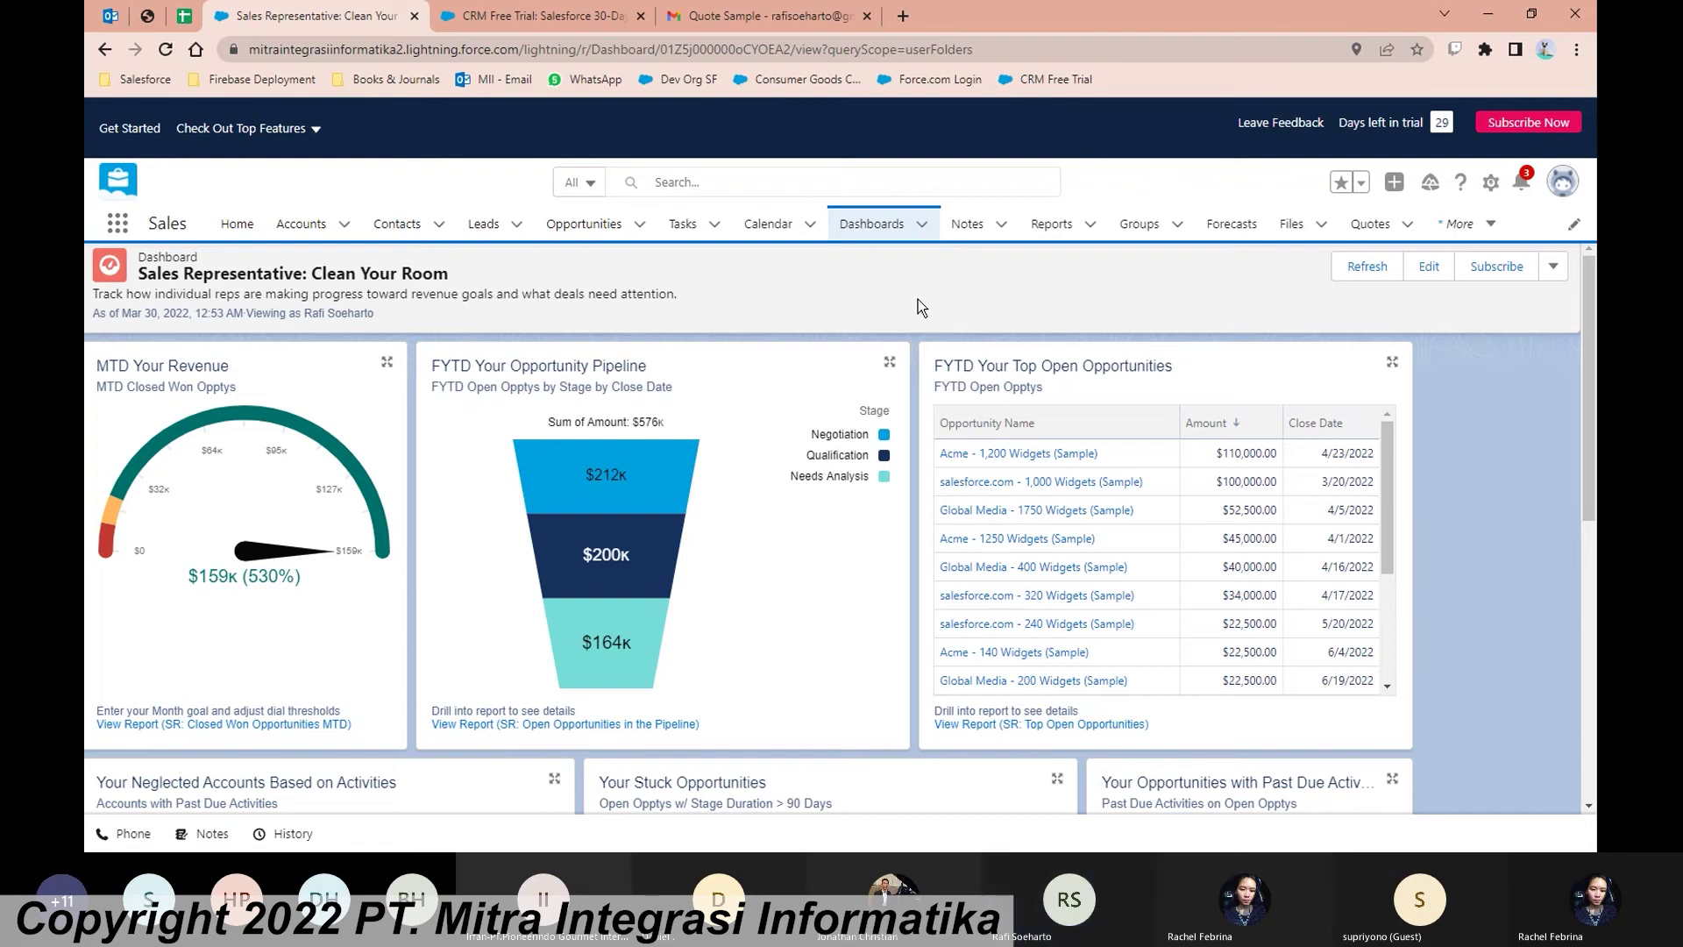
{"action": "scroll", "coordinate": [921, 316], "scroll_direction": "down", "scroll_amount": 1}
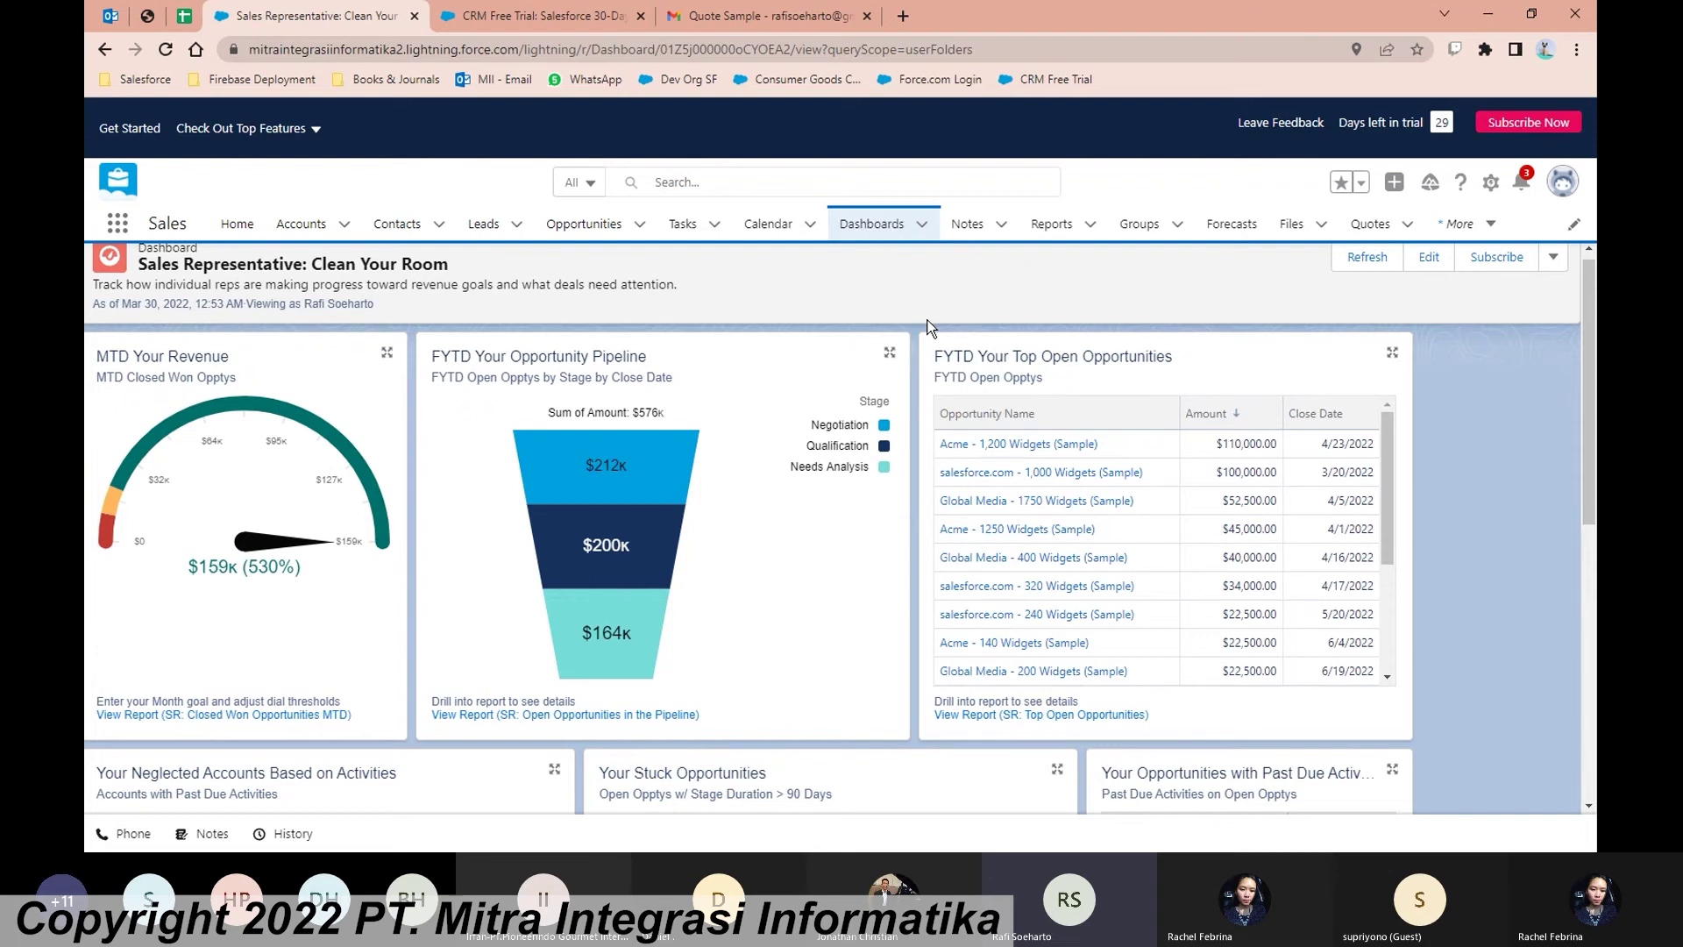
{"action": "scroll", "coordinate": [905, 317], "scroll_direction": "down", "scroll_amount": 1}
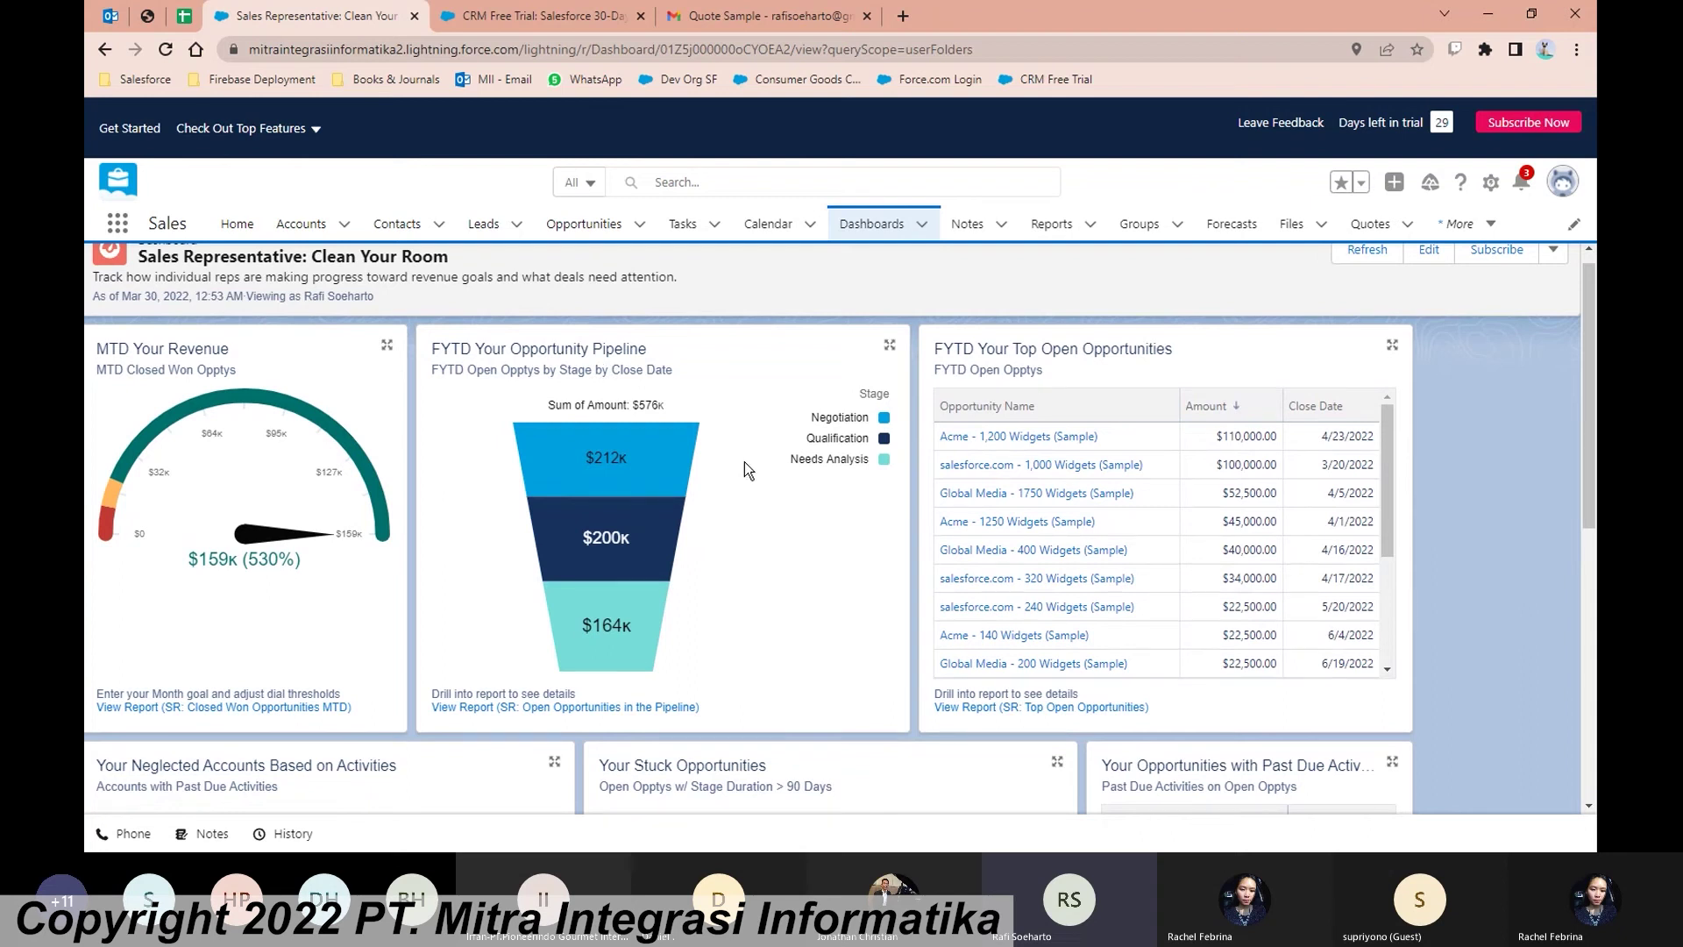
{"action": "mouse_move", "coordinate": [655, 482]}
{"action": "scroll", "coordinate": [1486, 498], "scroll_direction": "down", "scroll_amount": 2}
Step: Review the dashboard, then drill into the 'SR: Open Opportunities in the Pipeline' report under the FYTD pipeline chart
{"action": "scroll", "coordinate": [1487, 498], "scroll_direction": "down", "scroll_amount": 3}
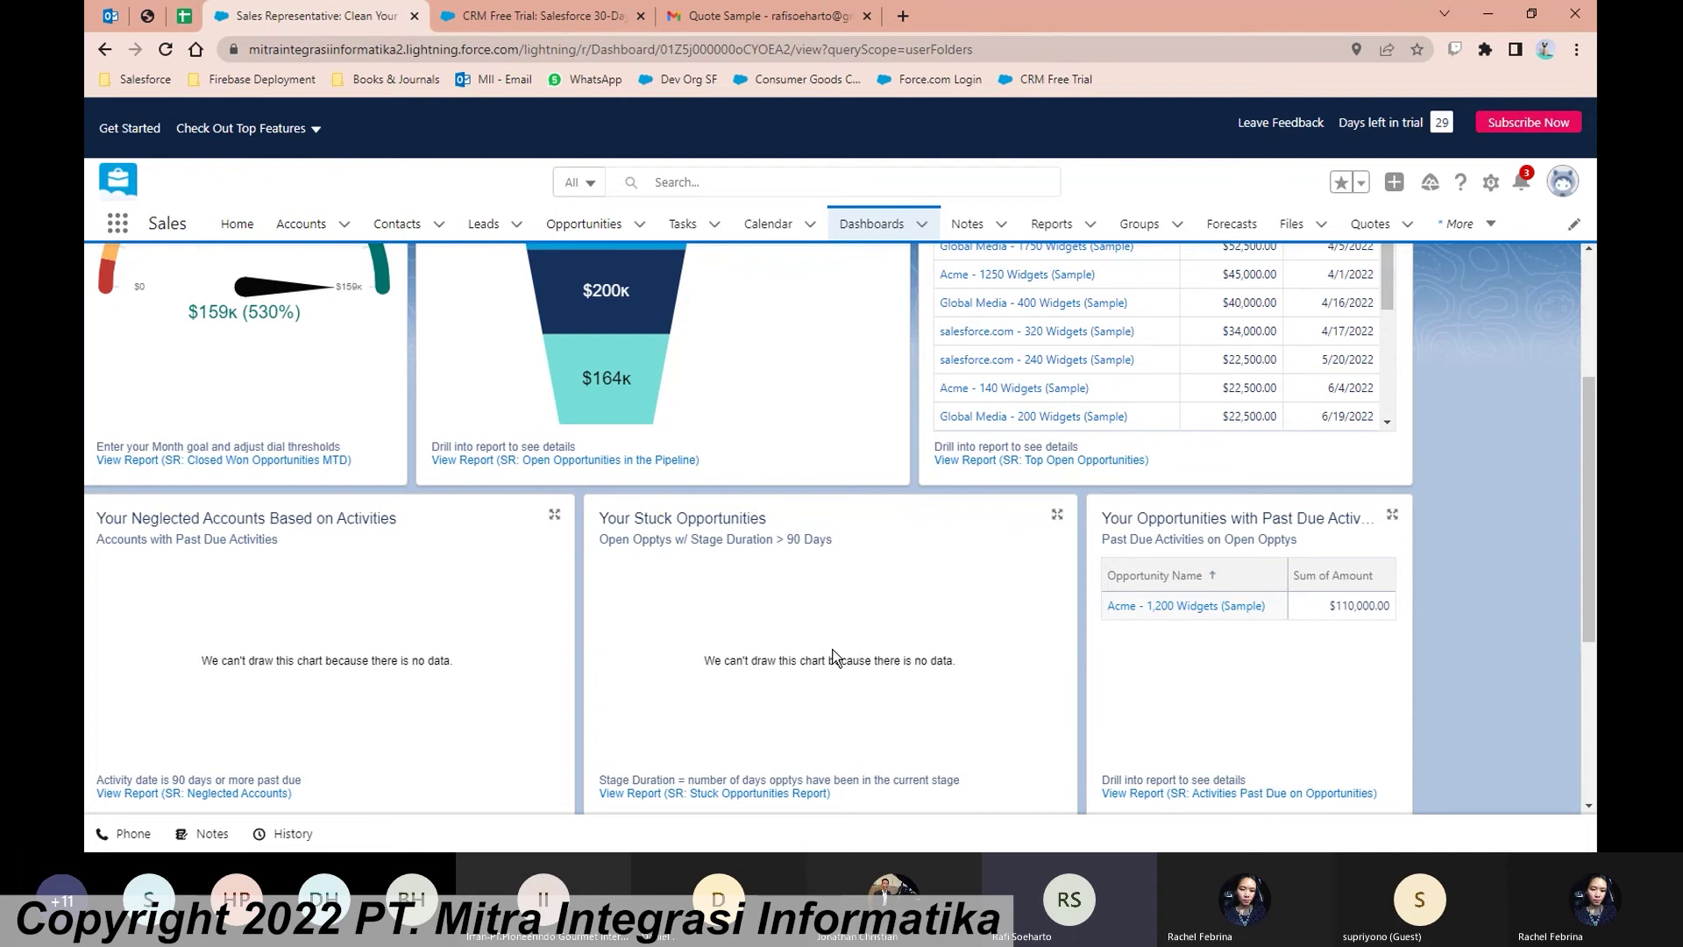
{"action": "scroll", "coordinate": [833, 656], "scroll_direction": "down", "scroll_amount": 6}
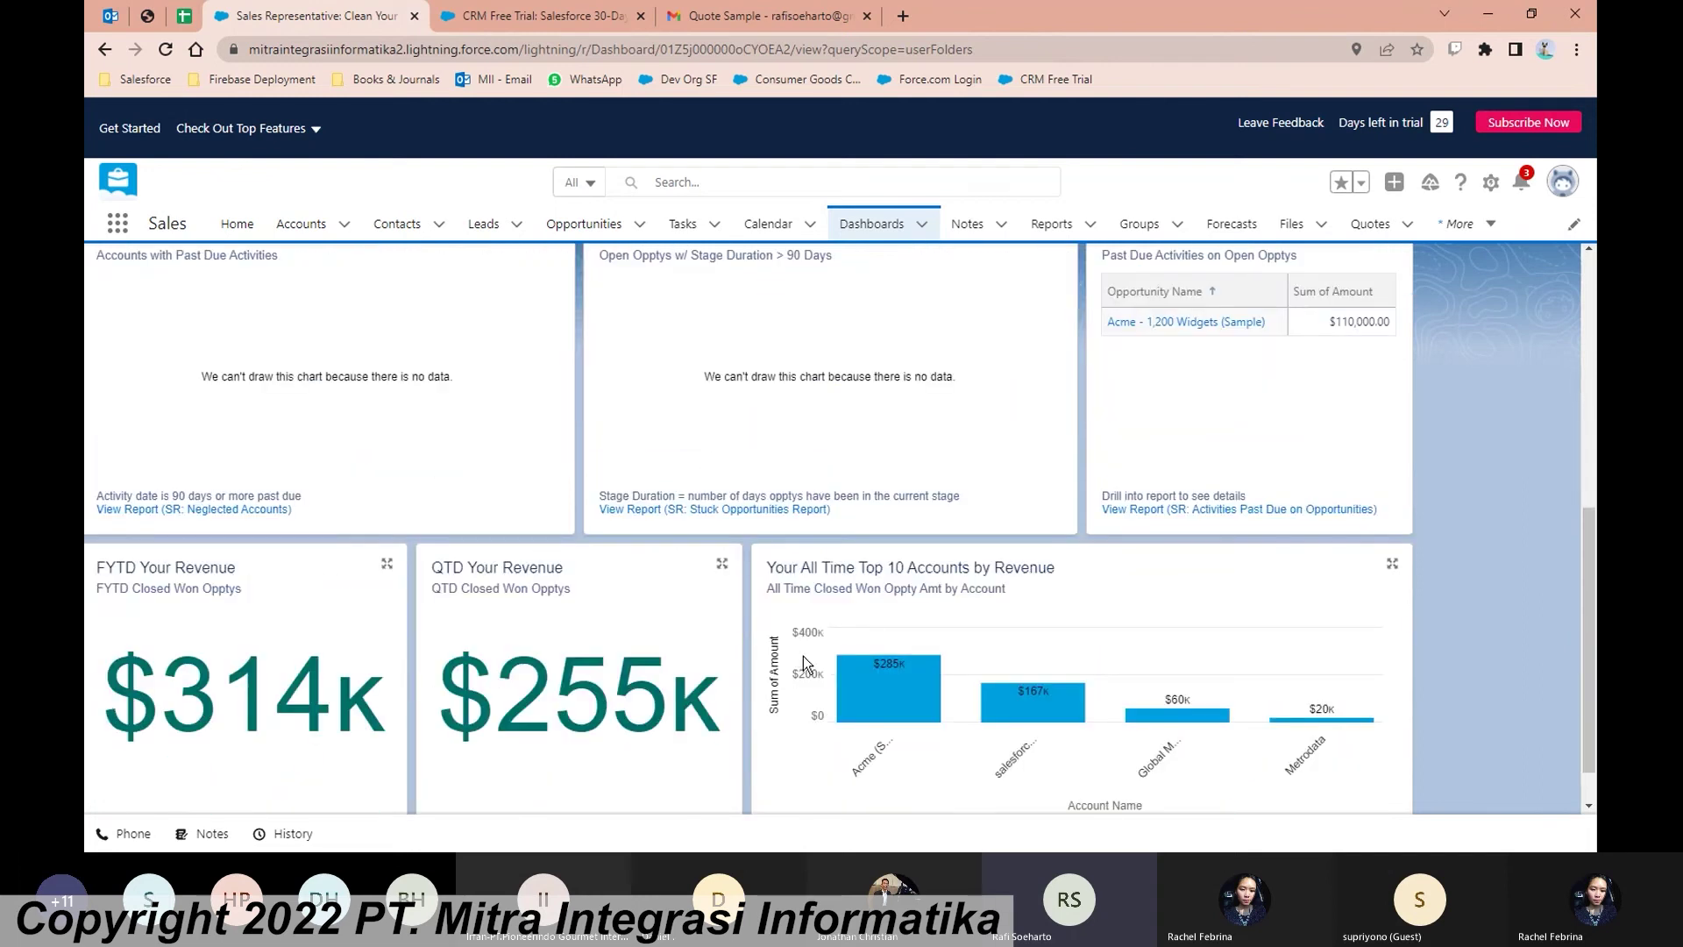
{"action": "scroll", "coordinate": [734, 654], "scroll_direction": "down", "scroll_amount": 1}
{"action": "scroll", "coordinate": [735, 655], "scroll_direction": "up", "scroll_amount": 10}
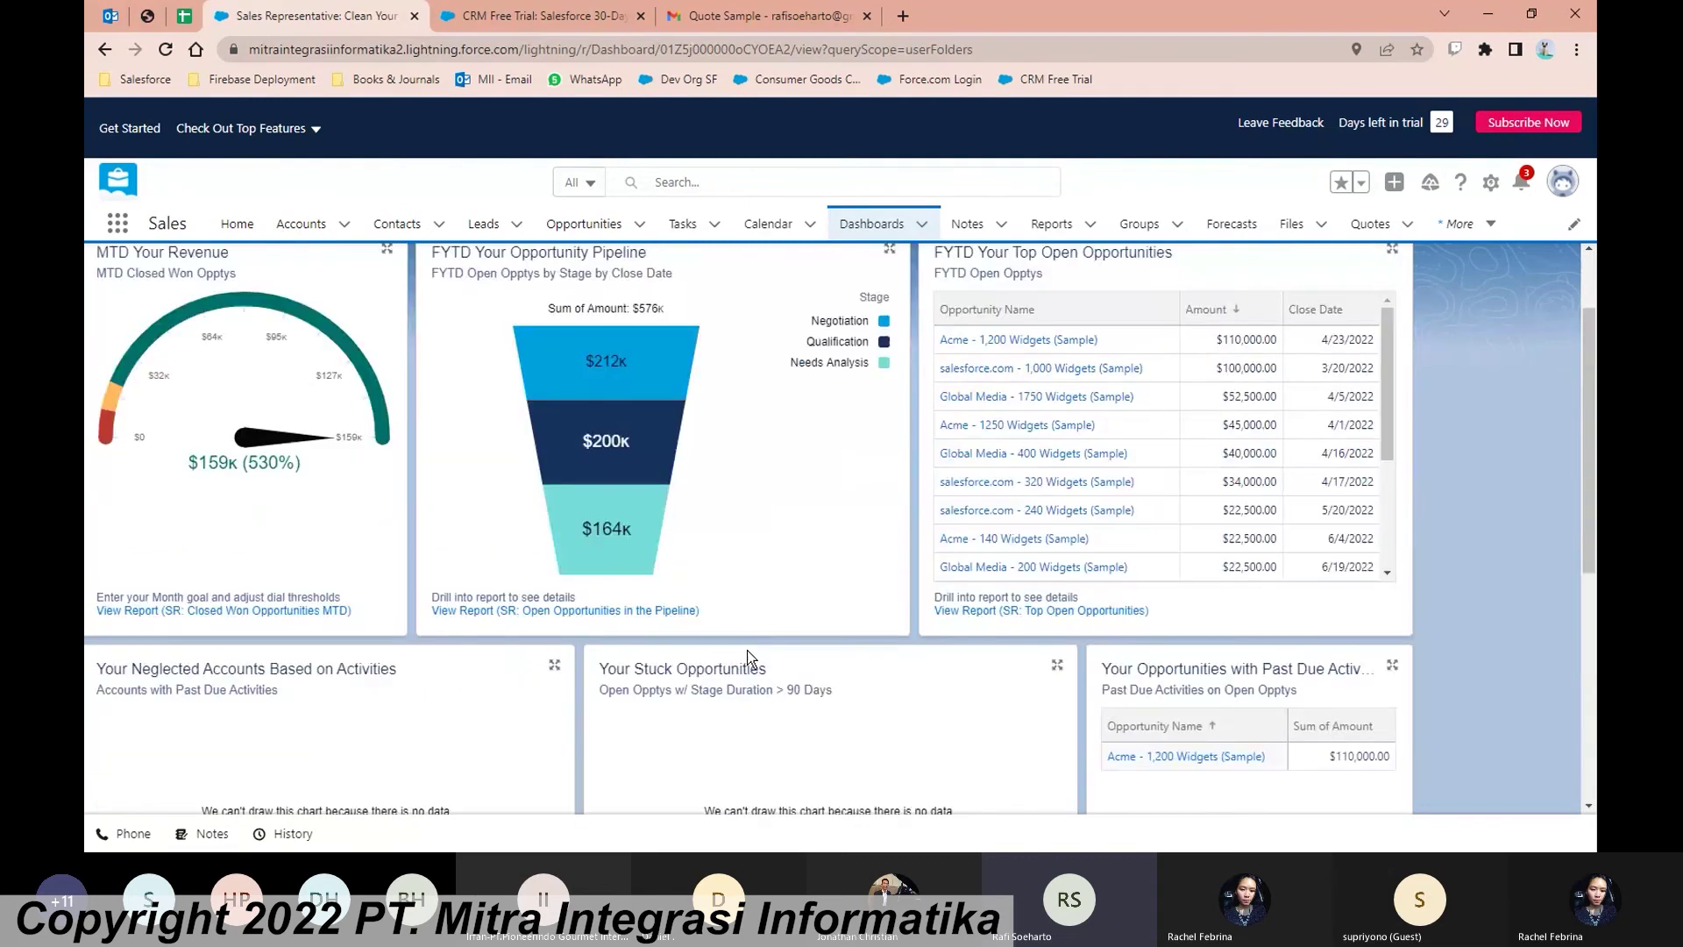
{"action": "scroll", "coordinate": [749, 656], "scroll_direction": "up", "scroll_amount": 1}
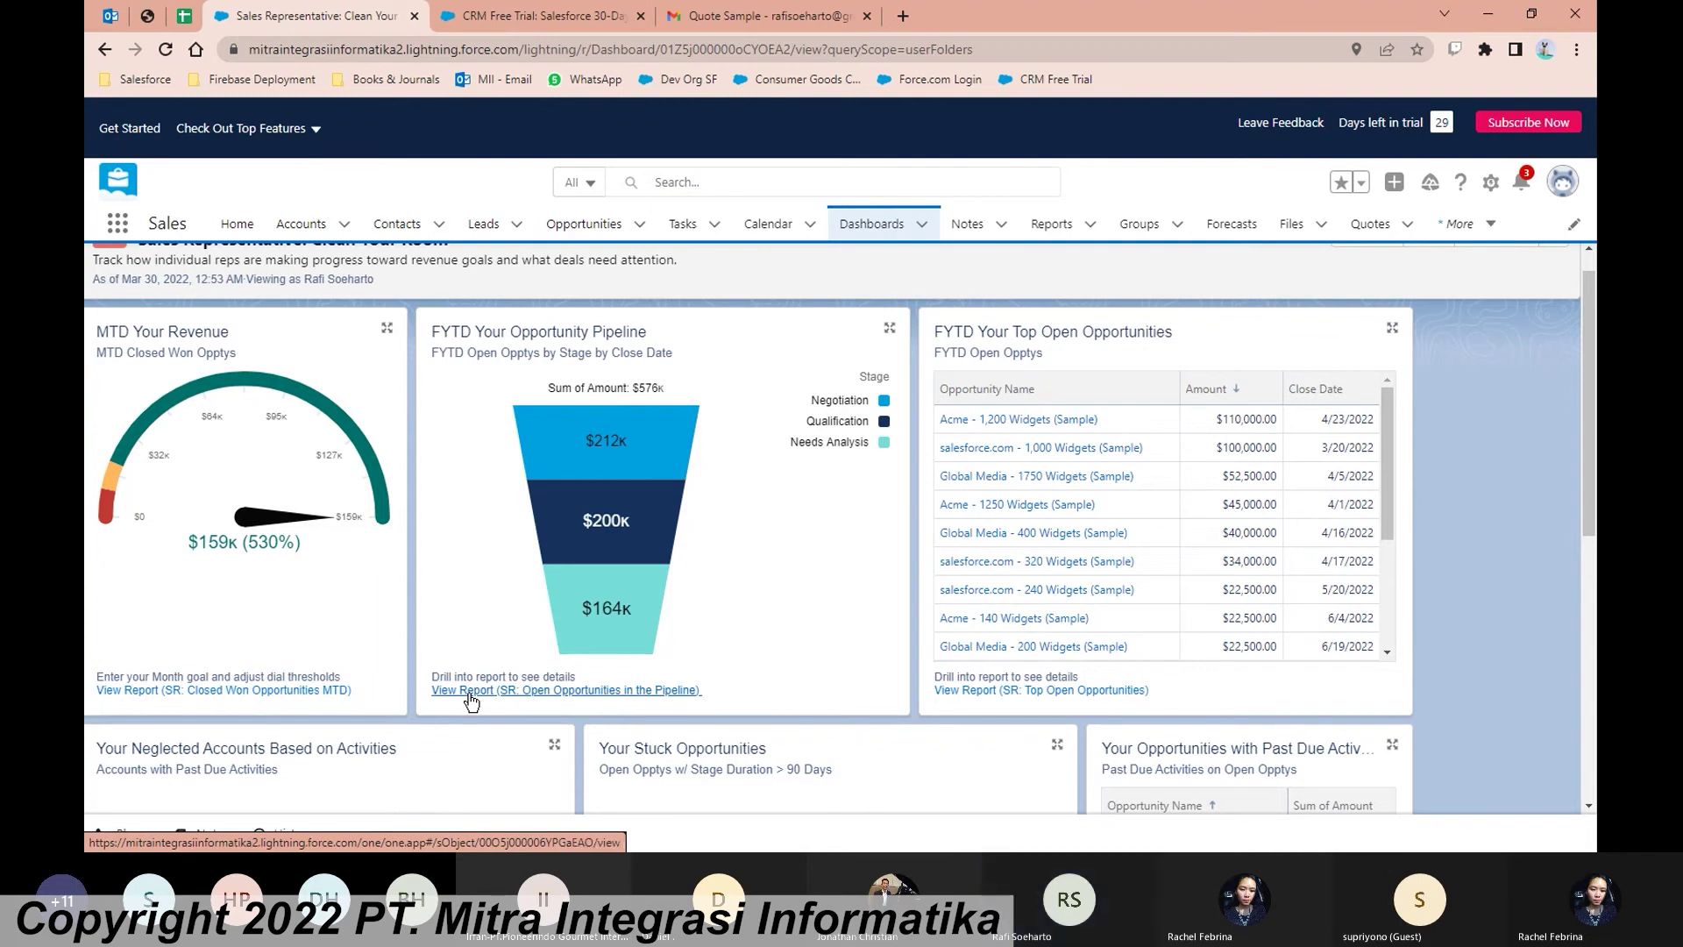
{"action": "left_click", "coordinate": [506, 691]}
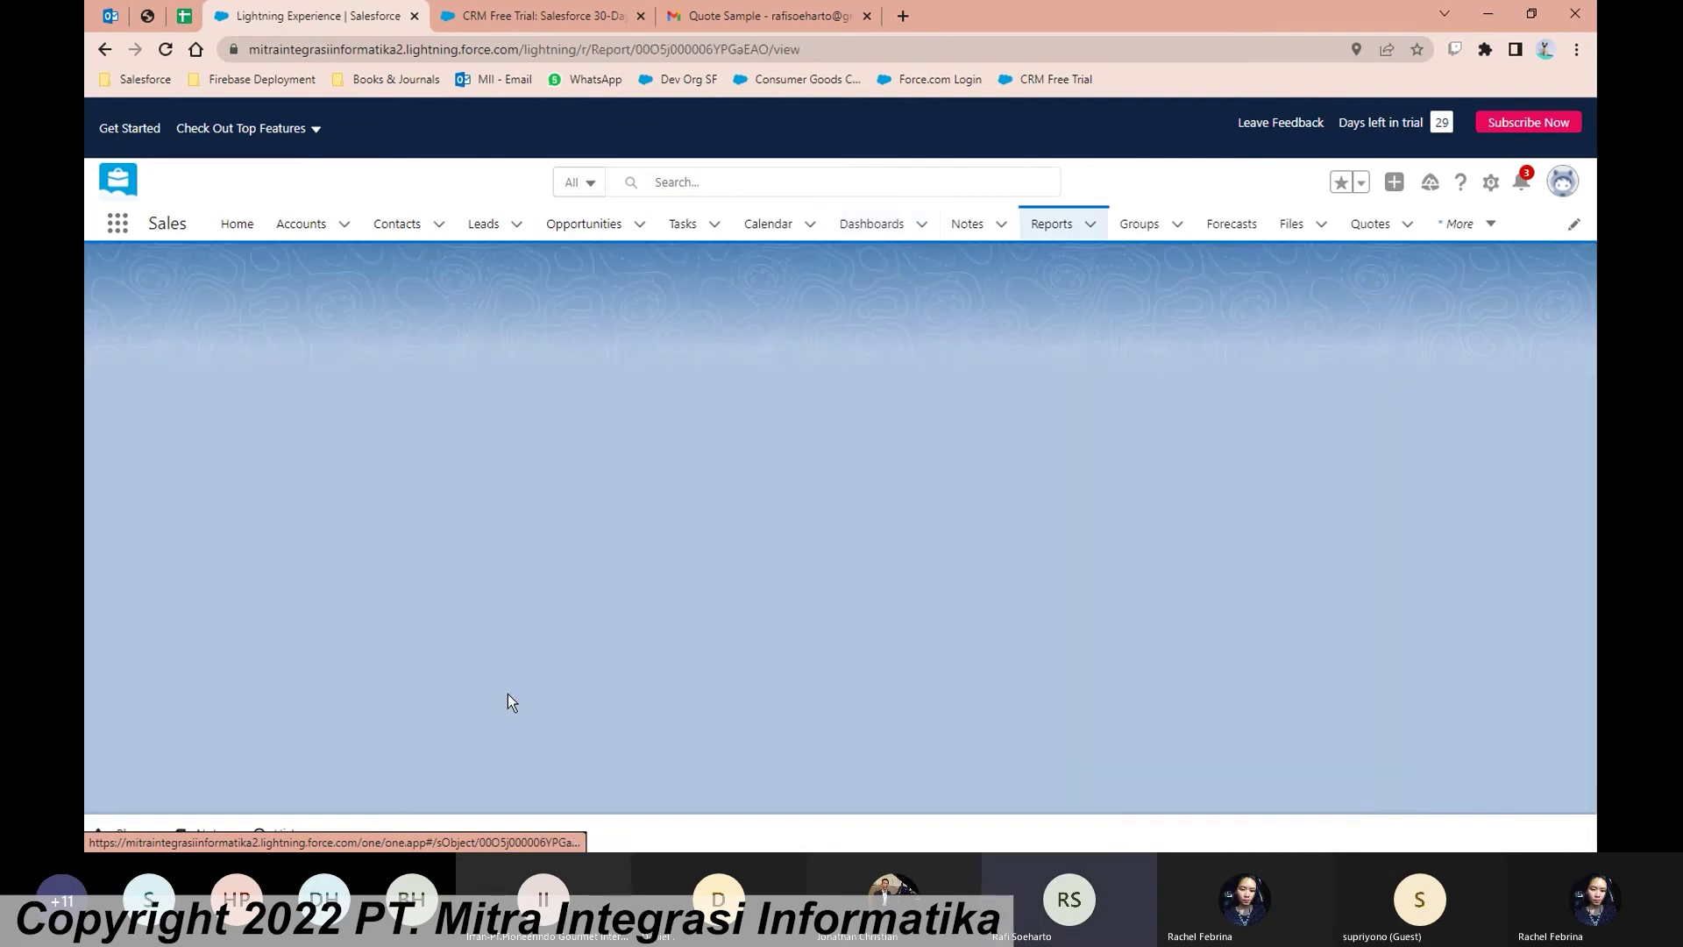